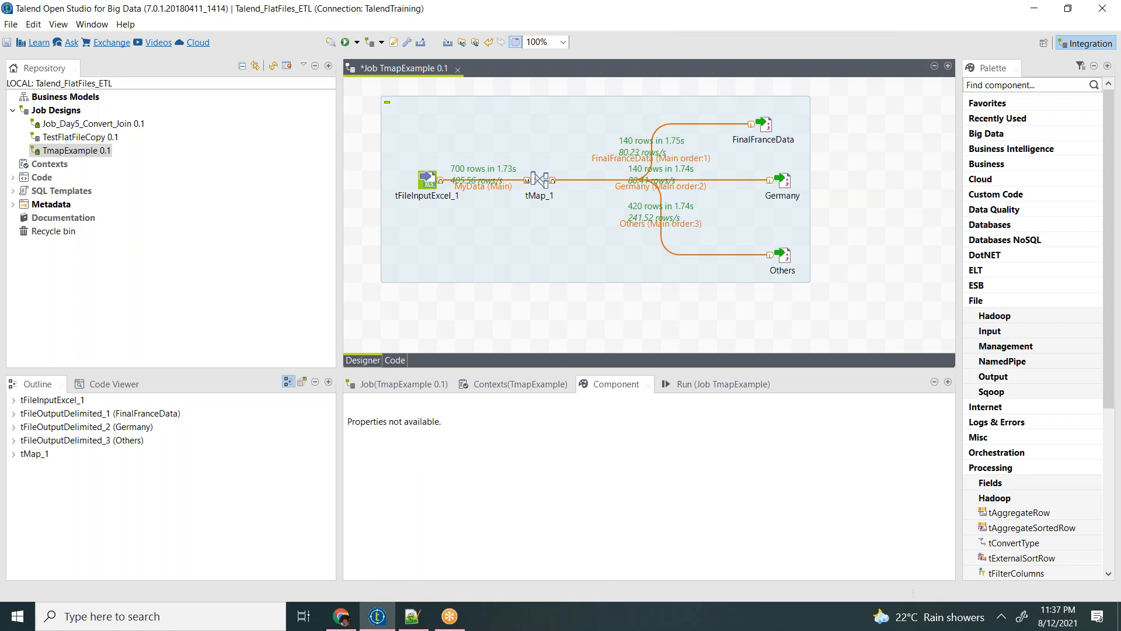
key(XF86AudioRaiseVolume)
key(XF86AudioRaiseVolume)
key(XF86AudioRaiseVolume)
click(547, 187)
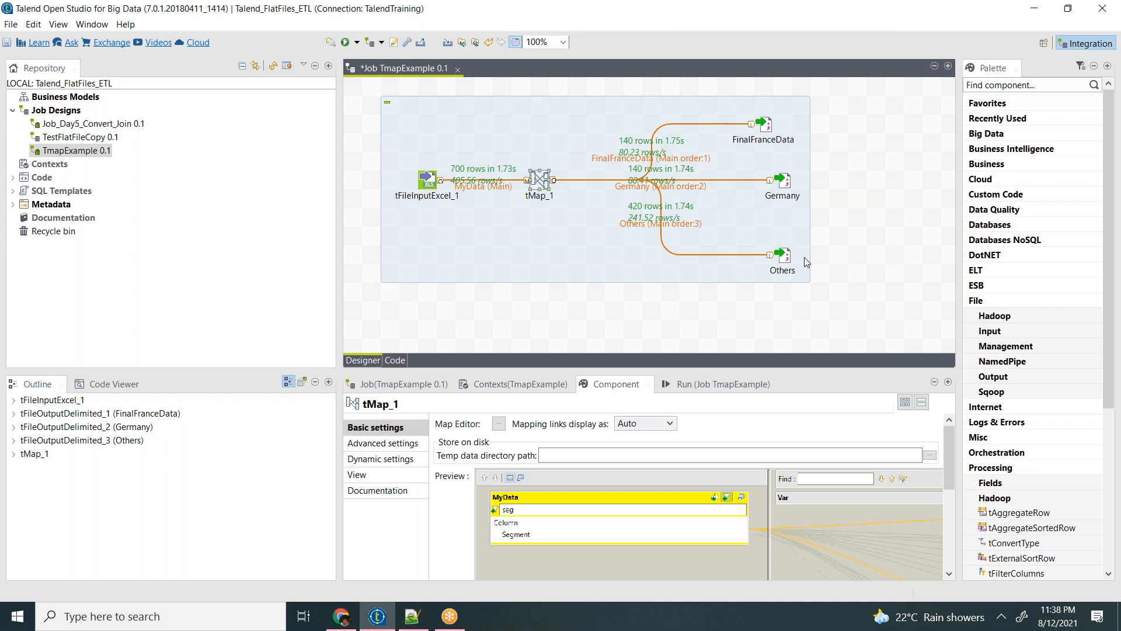
click(621, 303)
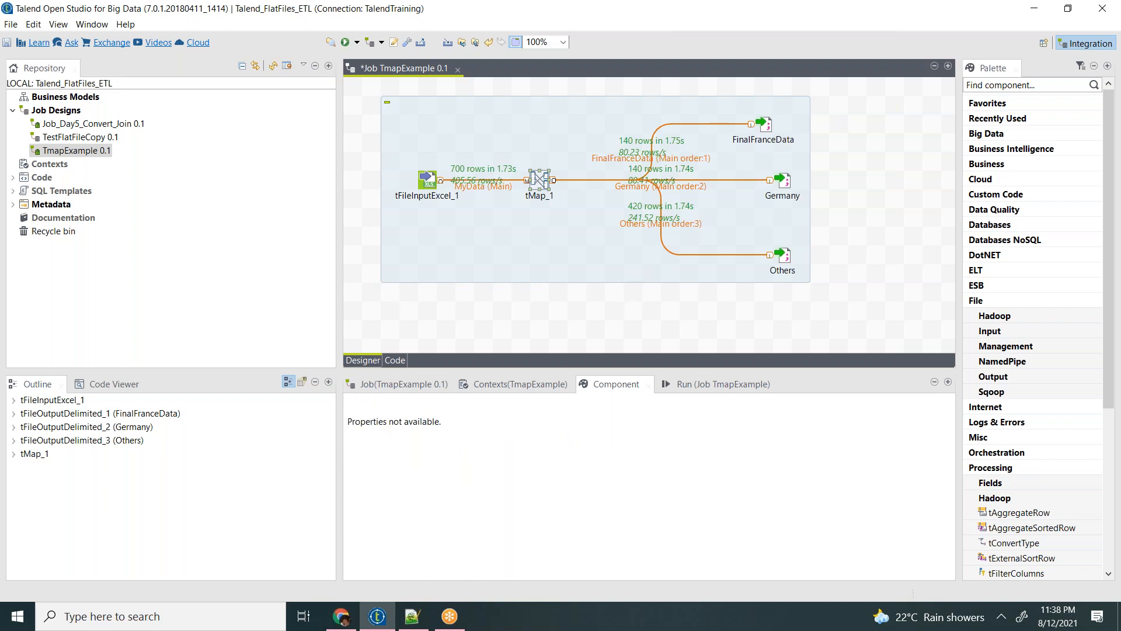
Step: Search the component palette for tmap, place a tMap below the existing subjob, and delete it again
click(1021, 85)
text(tmap)
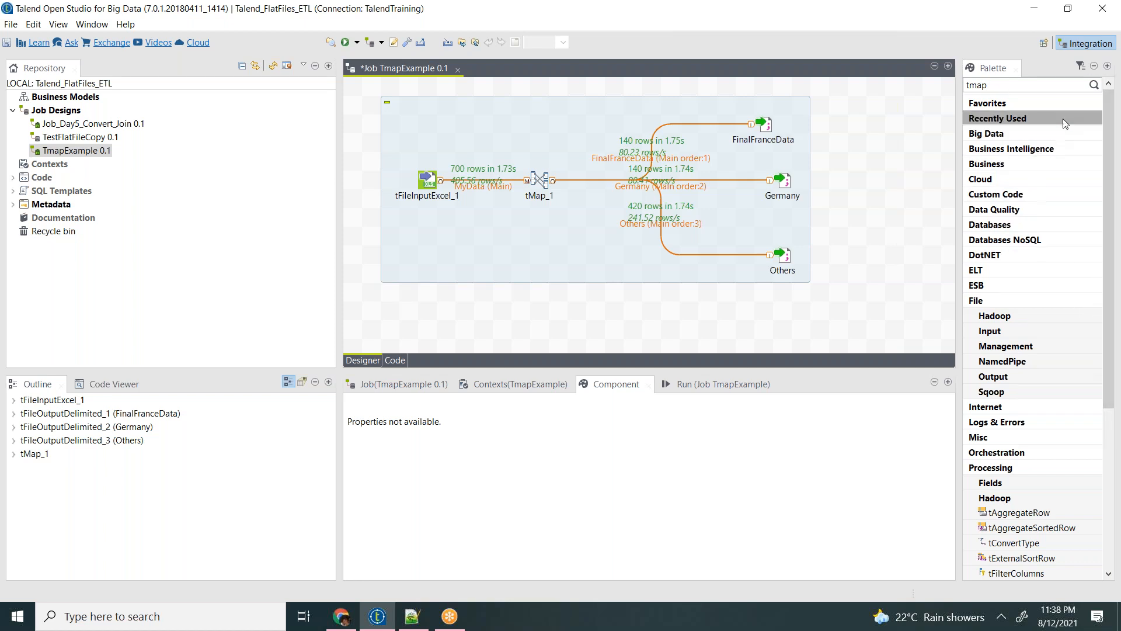
key(Return)
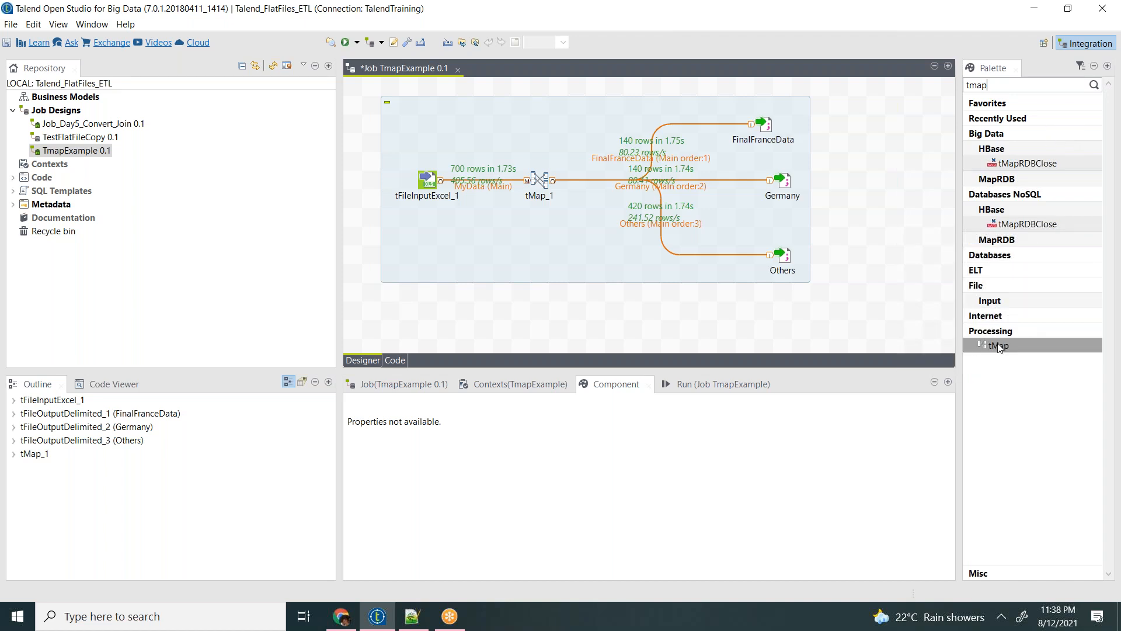
drag(999, 345, 730, 322)
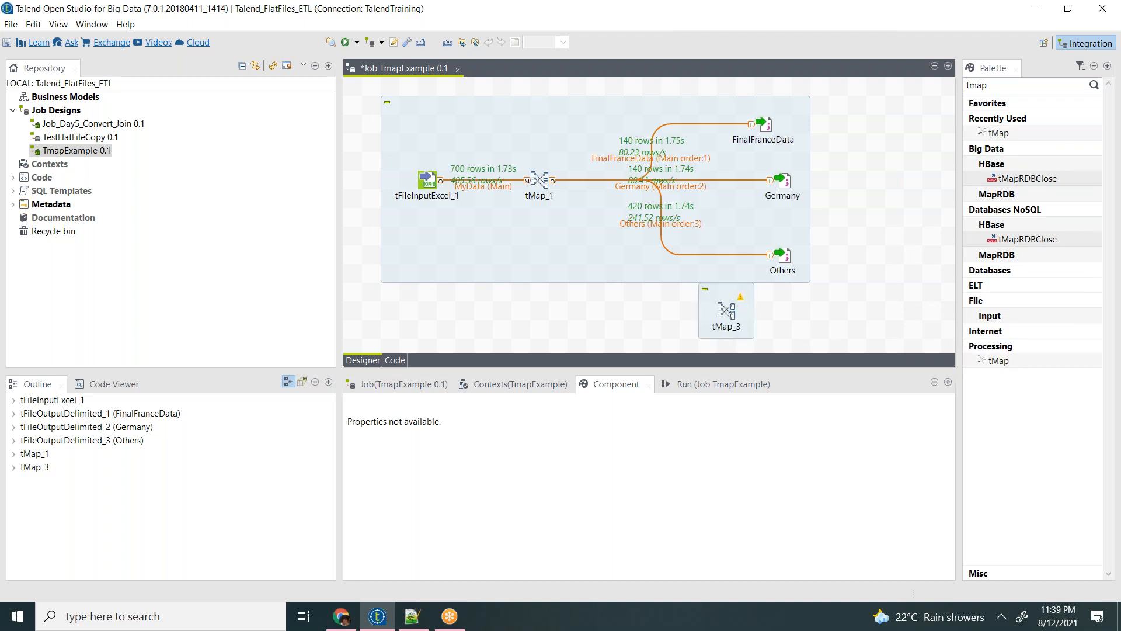
key(Delete)
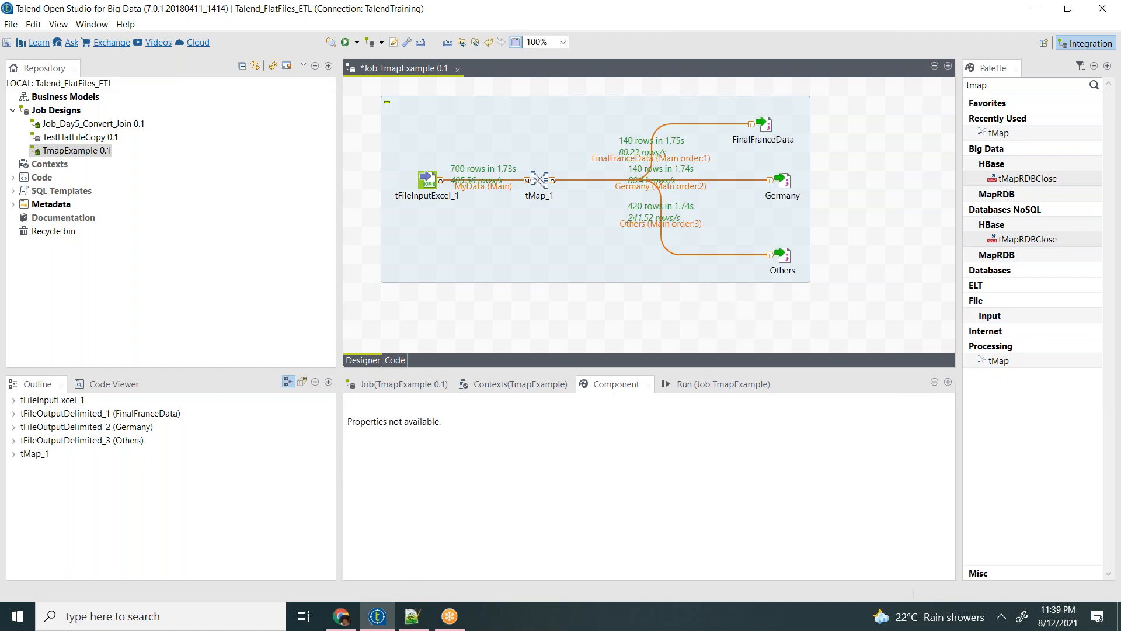
Step: Add a tMap directly on the canvas, move it beneath tMap_1, and remove it
text(tmap)
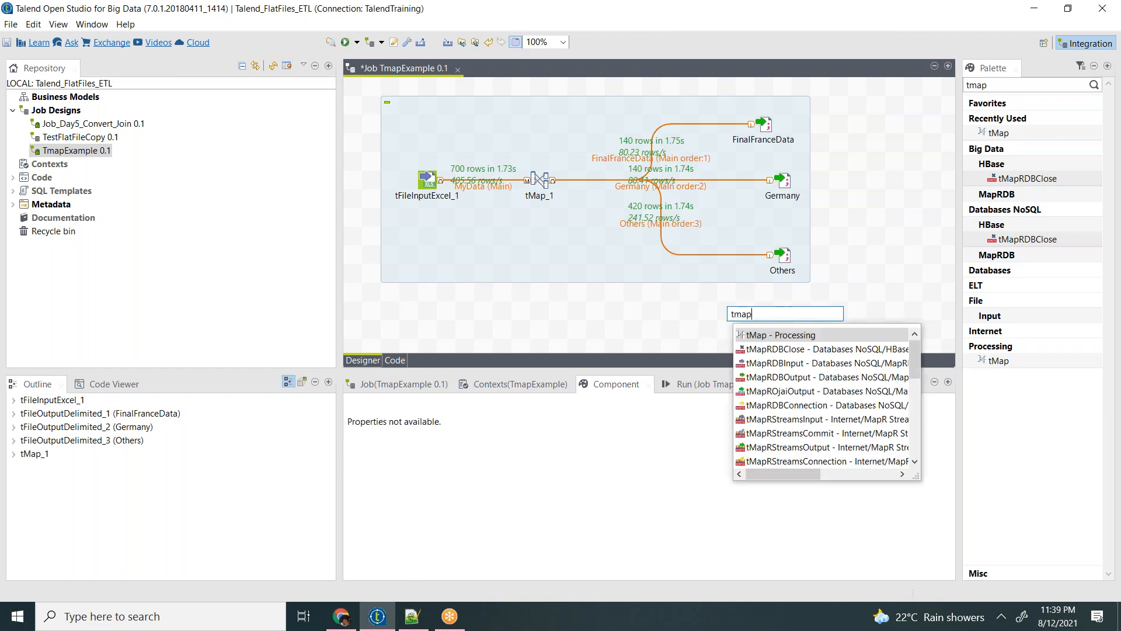
key(Return)
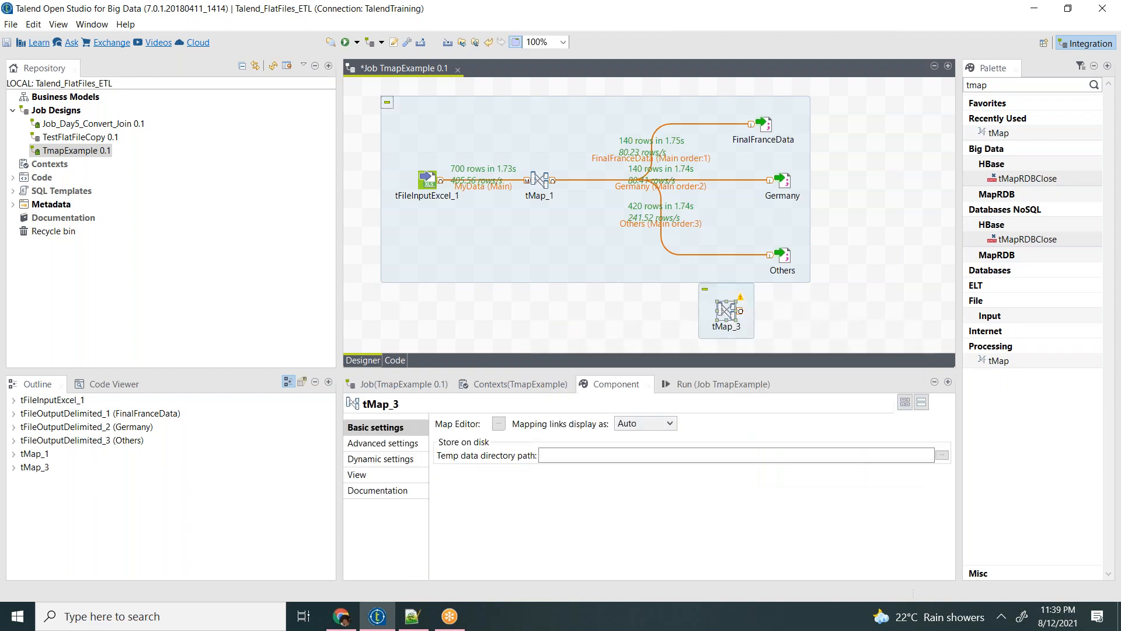
drag(726, 315, 538, 315)
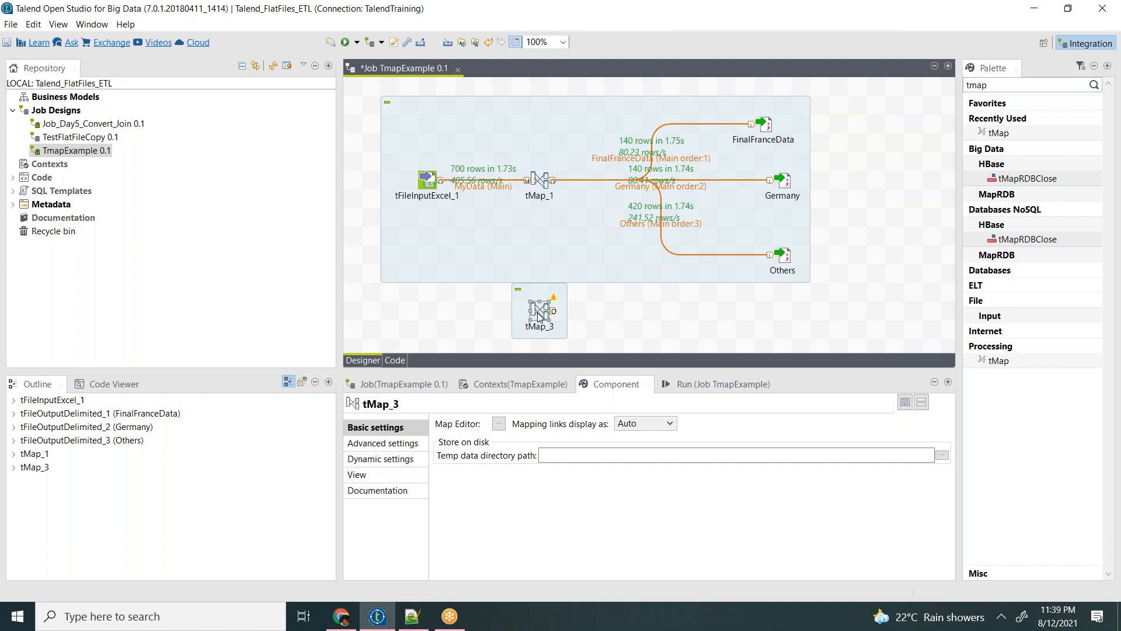
key(Delete)
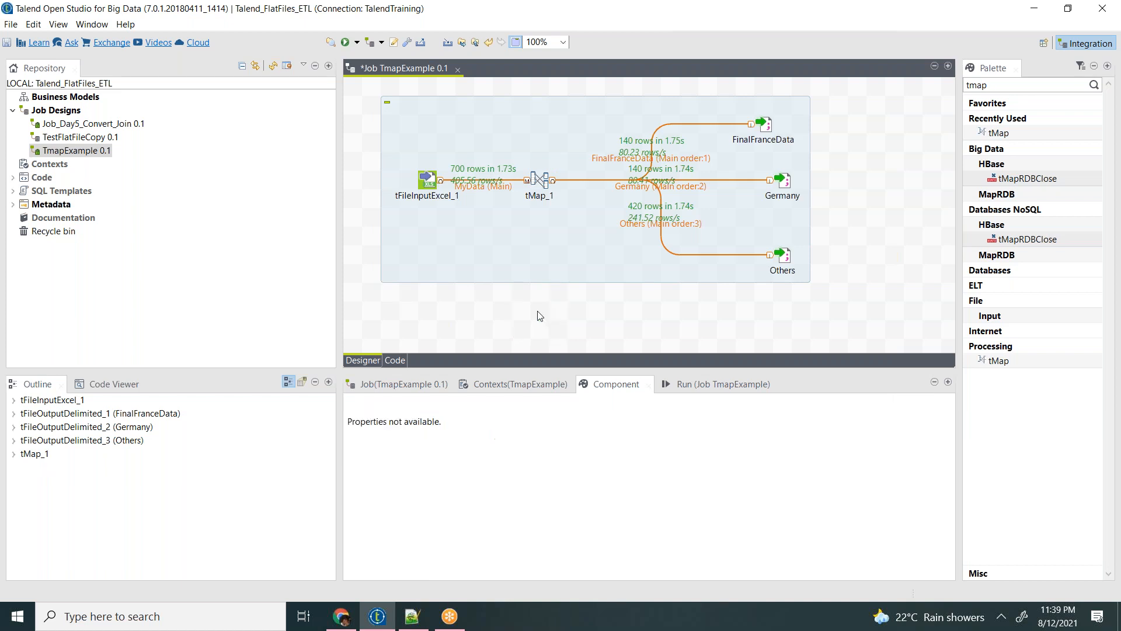
Step: Duplicate tFileInputExcel_1, place the copy below the existing subjob, and shift that subjob up to make room
click(428, 182)
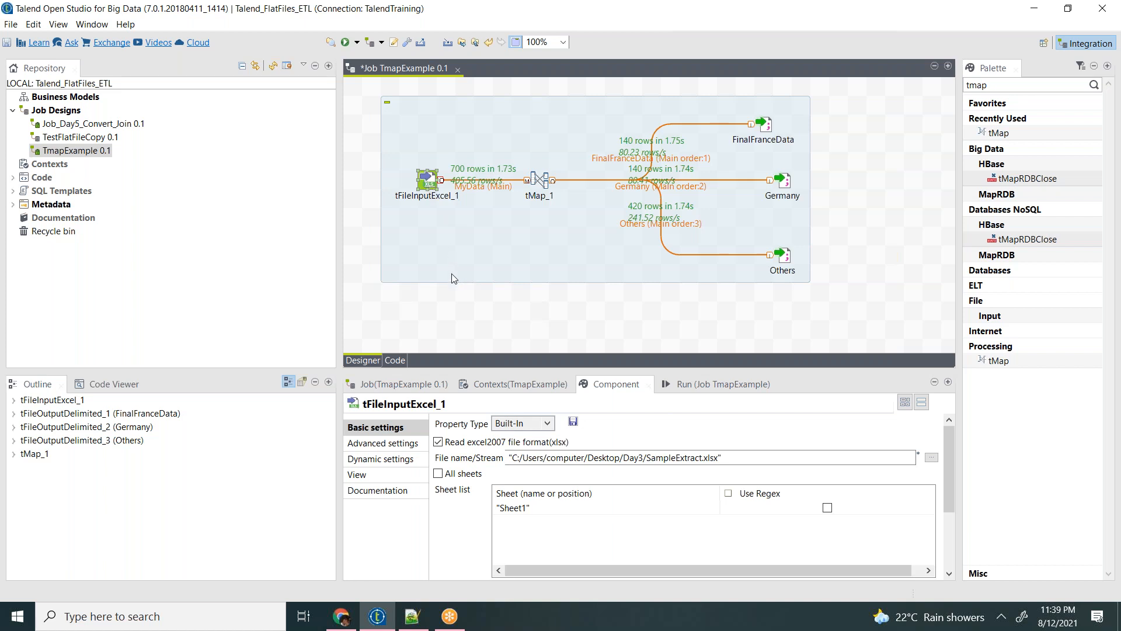
key(ctrl+c)
key(ctrl+v)
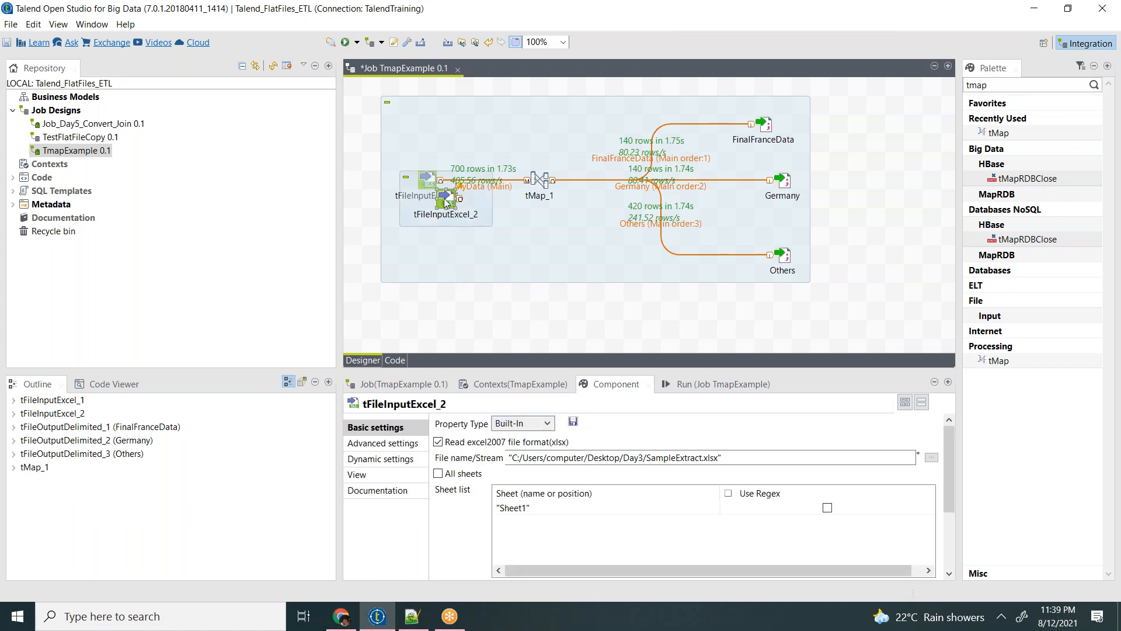
drag(424, 301, 425, 316)
click(569, 308)
drag(523, 269, 517, 233)
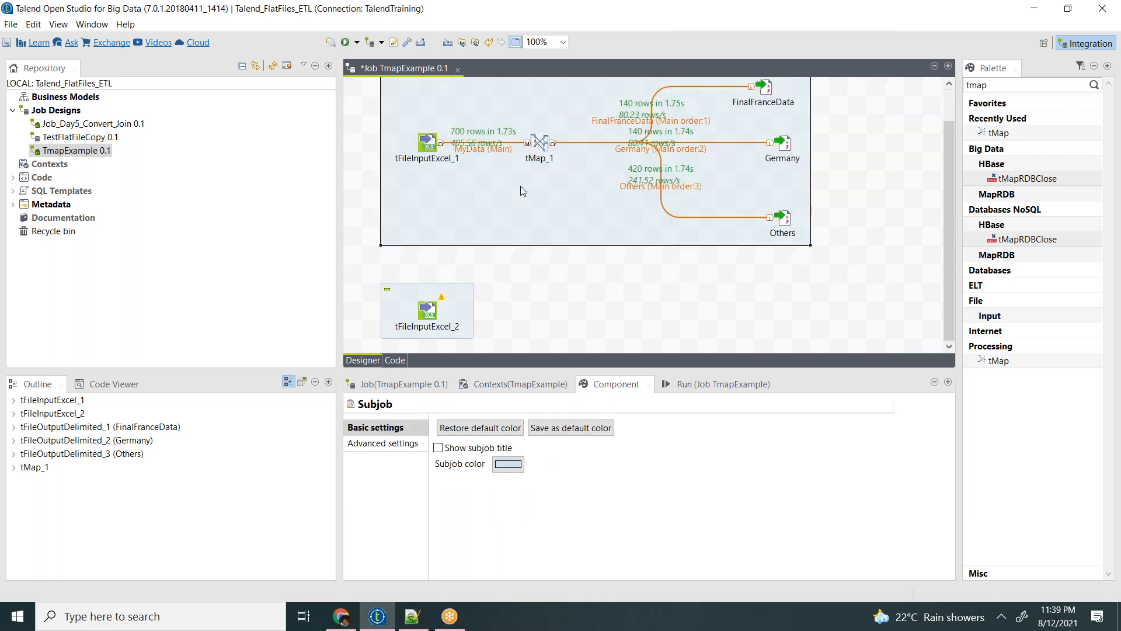
Step: Add a tMap and a tFileOutputDelimited component in a row beside the copied Excel input
click(576, 317)
text(tmap)
key(Return)
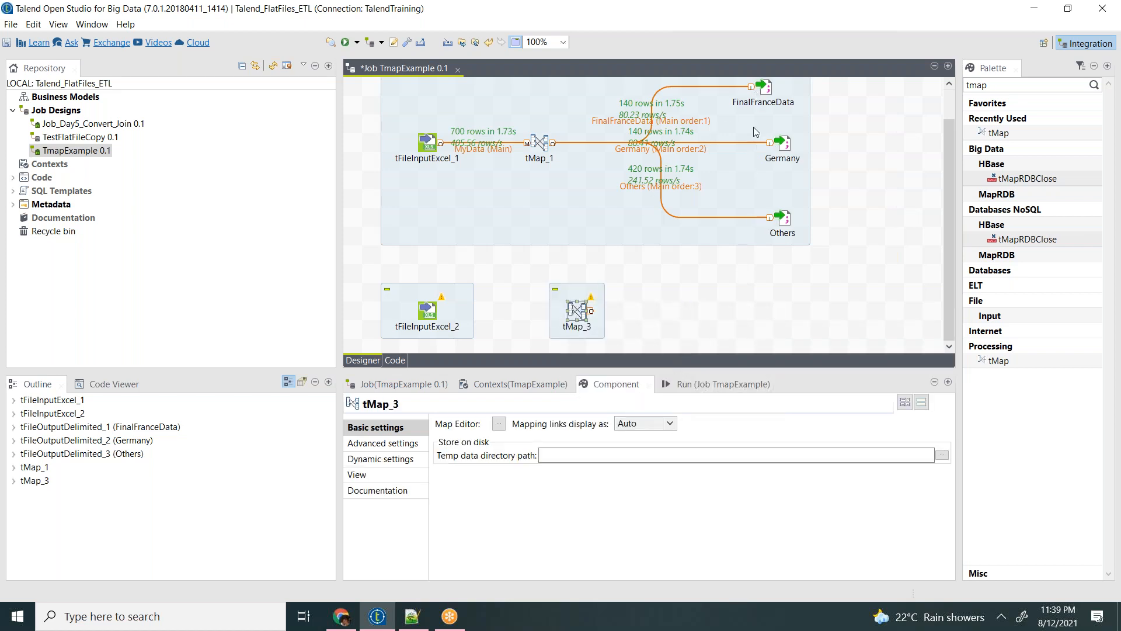
click(726, 311)
text(tfileout)
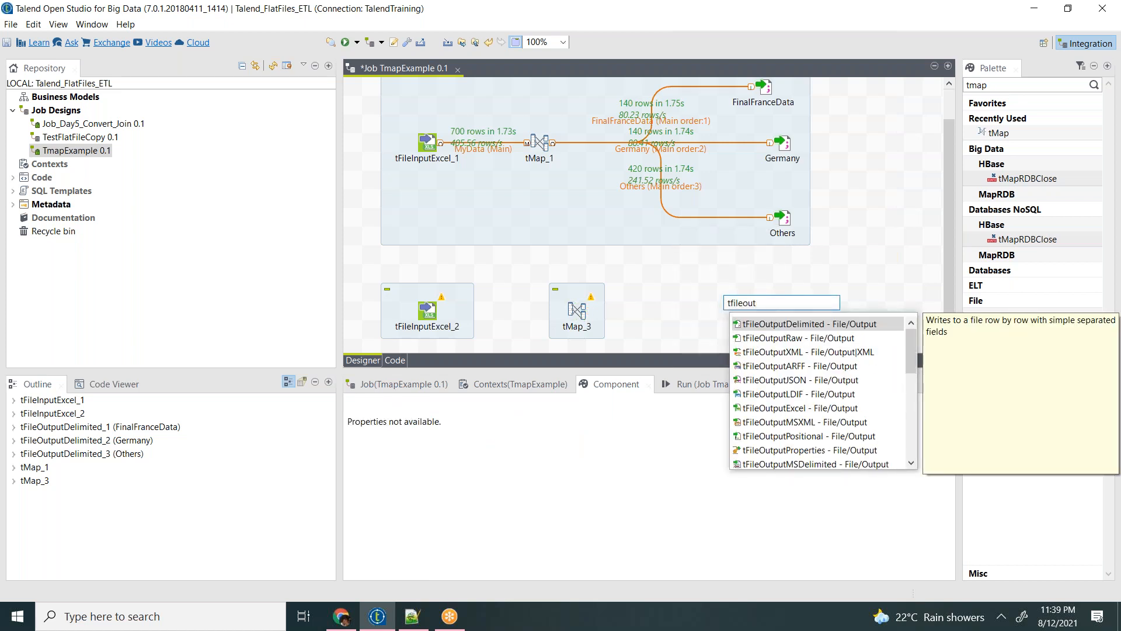
key(Return)
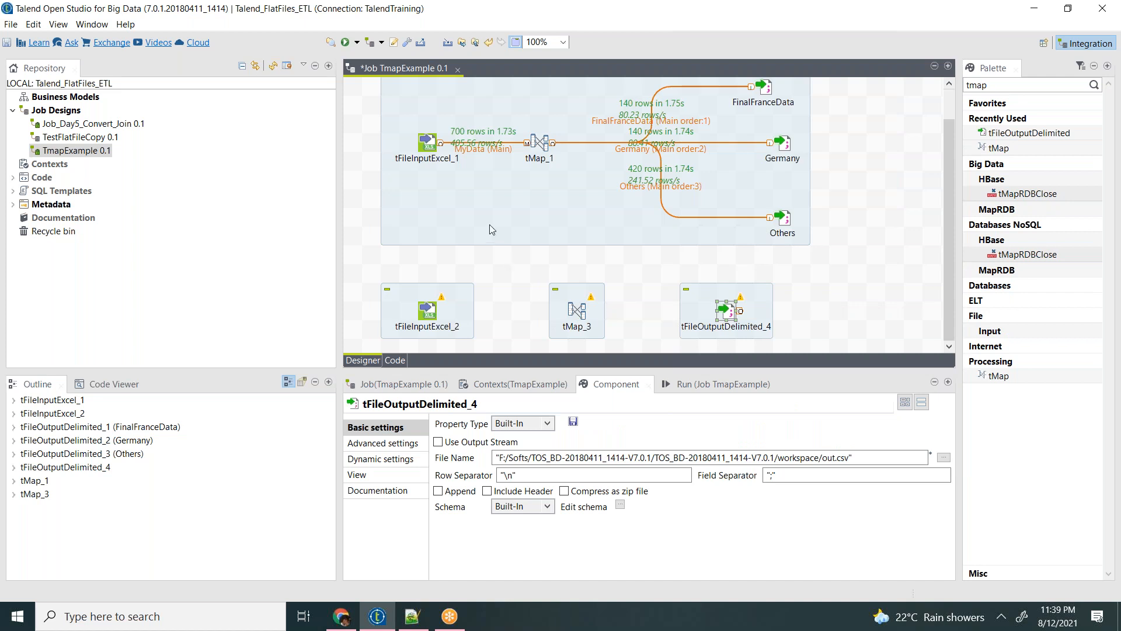
Step: Deactivate all subjobs linked to tFileInputExcel_1 and maximize the job designer
click(429, 163)
right_click(435, 157)
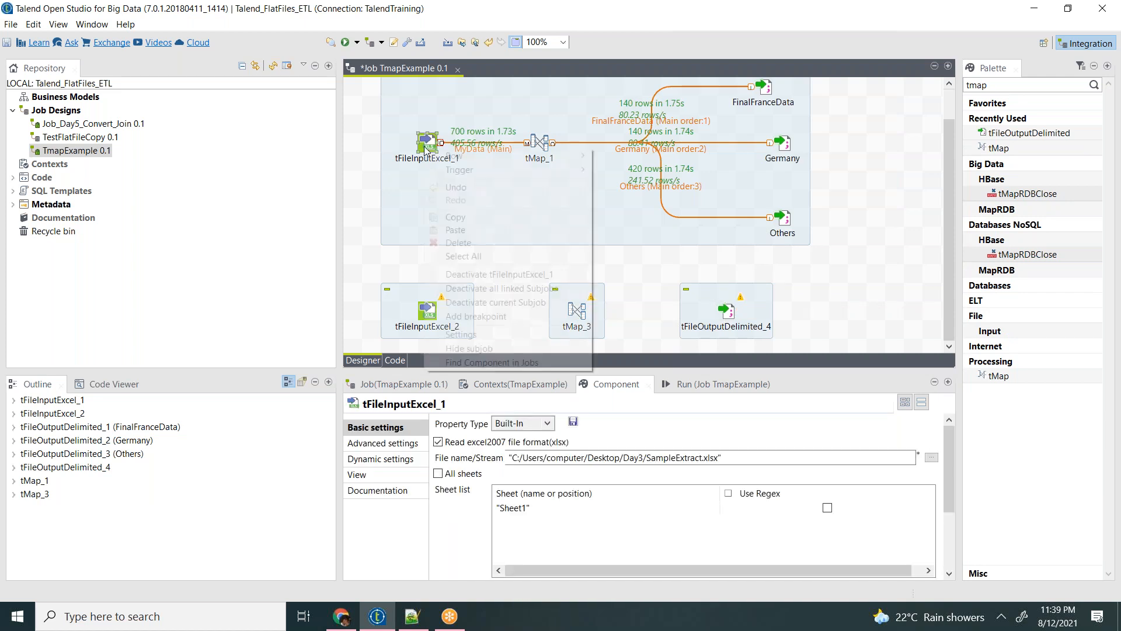
click(521, 287)
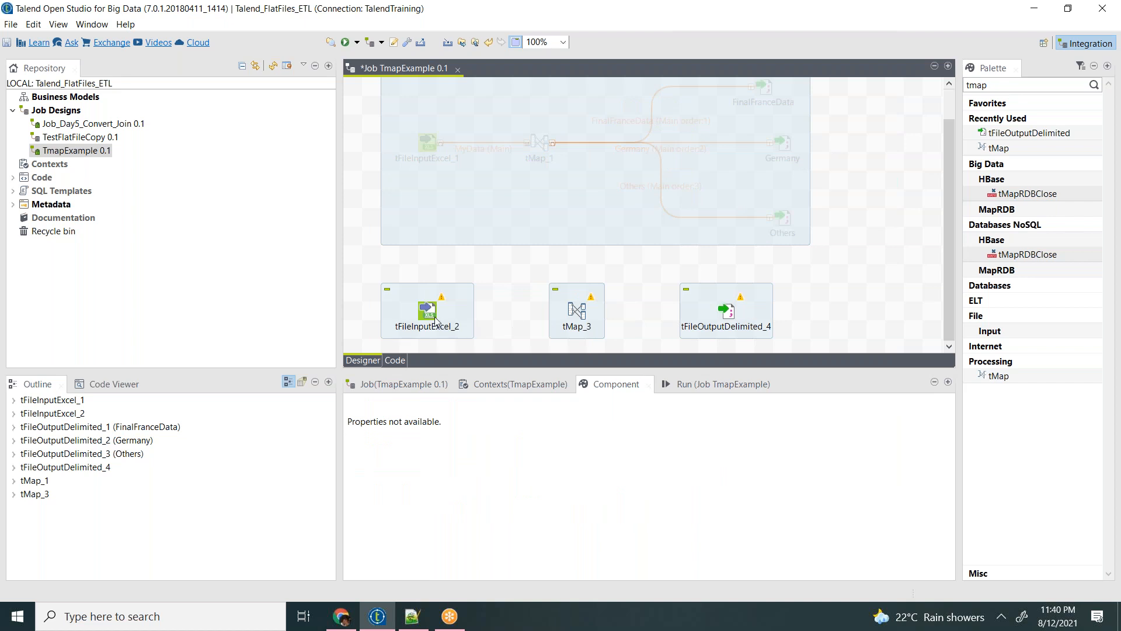
double_click(408, 76)
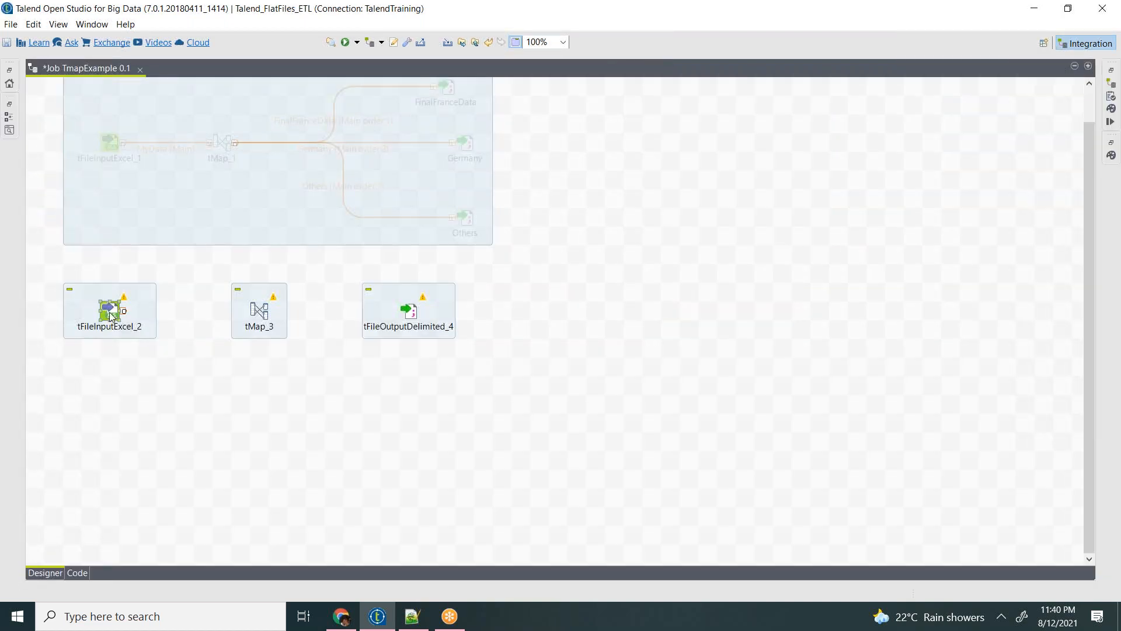
Step: Try to link tFileInputExcel_2 to tMap_3 with a Main row, and check the inputs in the tMap_3 editor
right_click(111, 313)
mouse_move(143, 325)
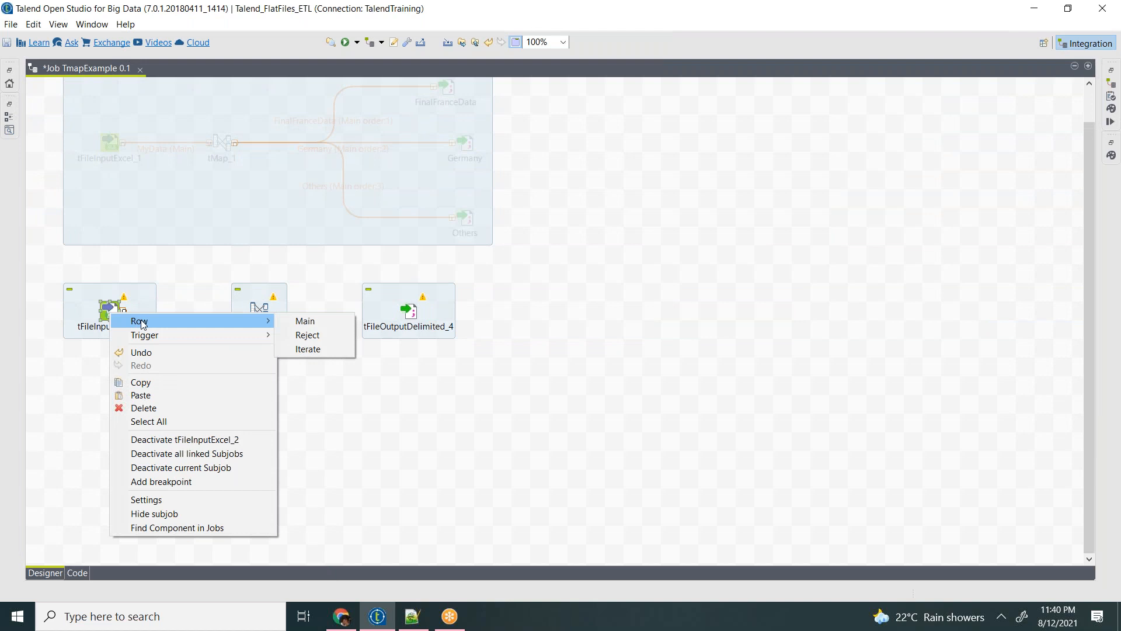
click(305, 320)
click(261, 322)
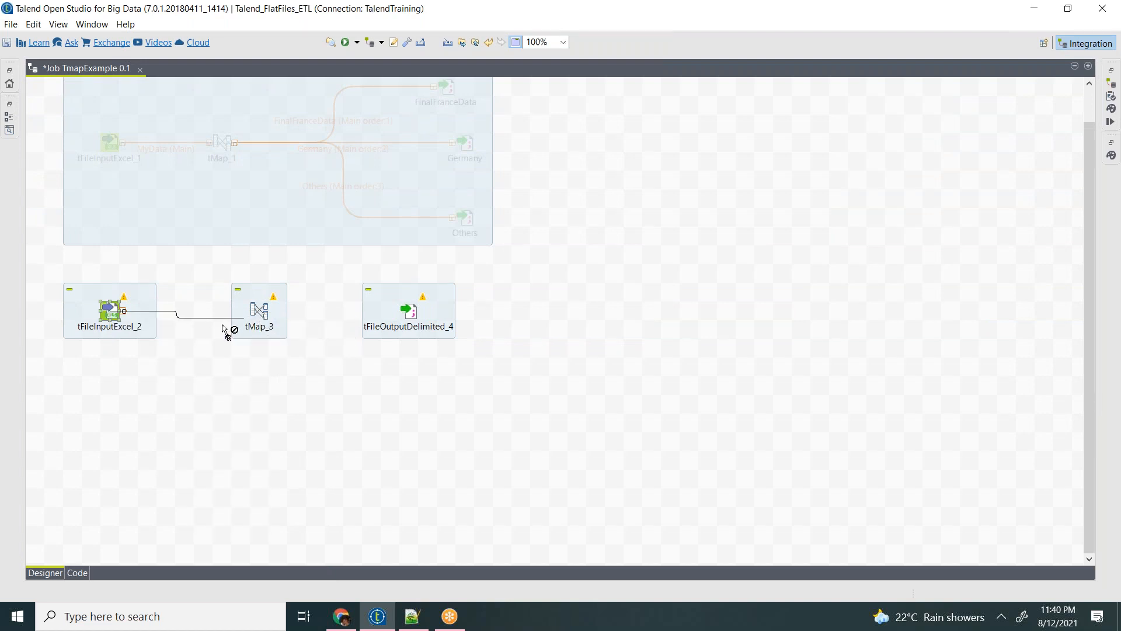
click(194, 330)
double_click(263, 306)
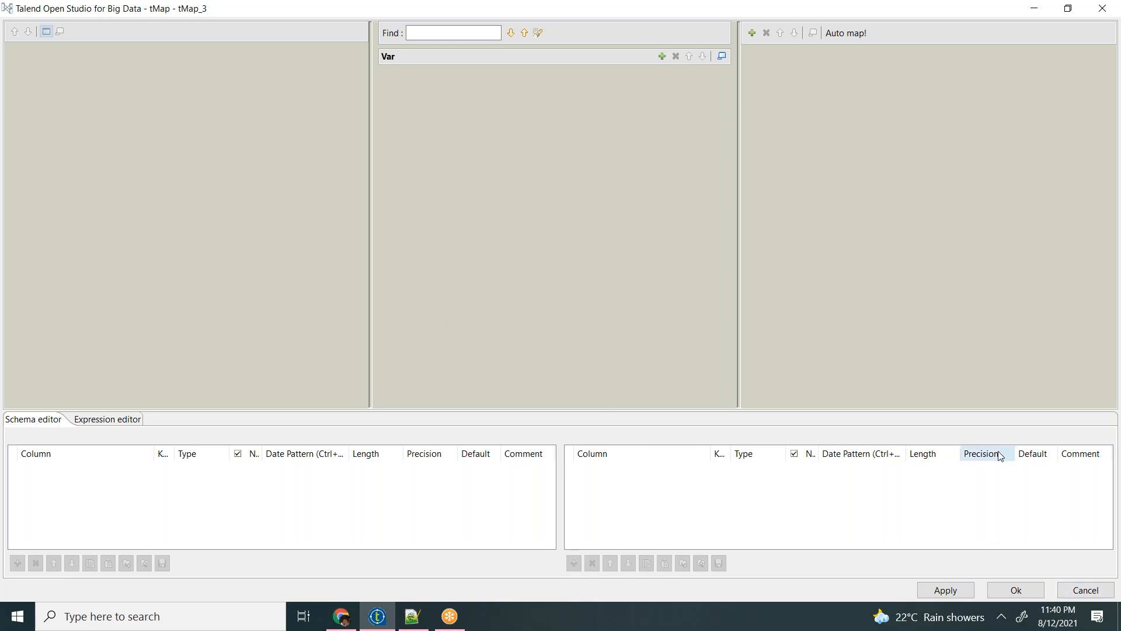
click(1087, 591)
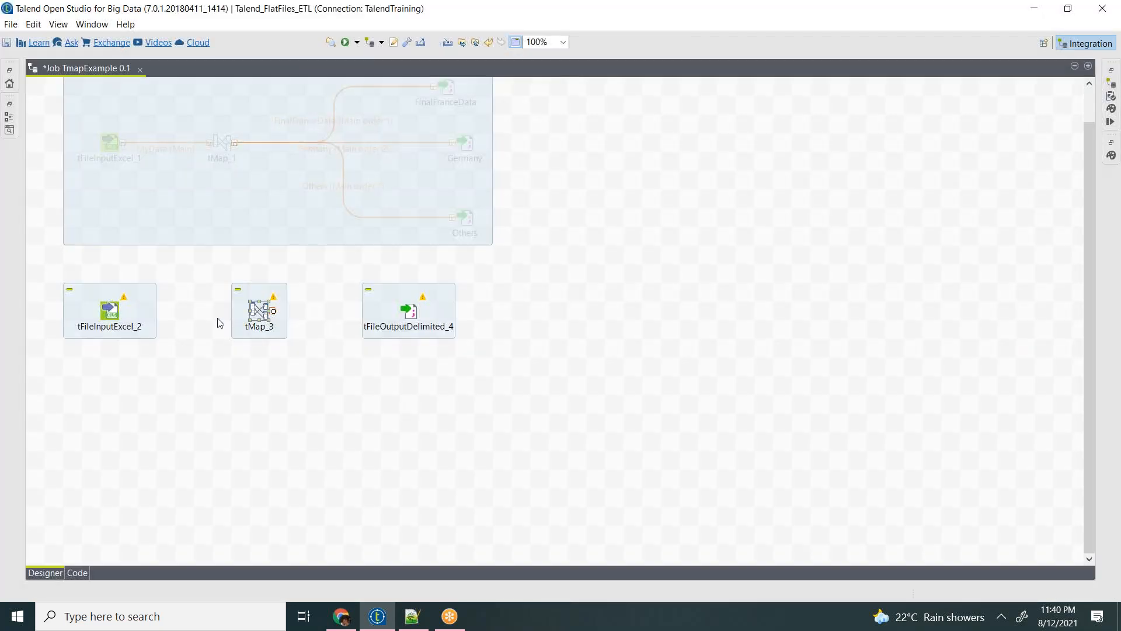
Step: Connect tFileInputExcel_2 to tMap_3 with a Main row
right_click(115, 319)
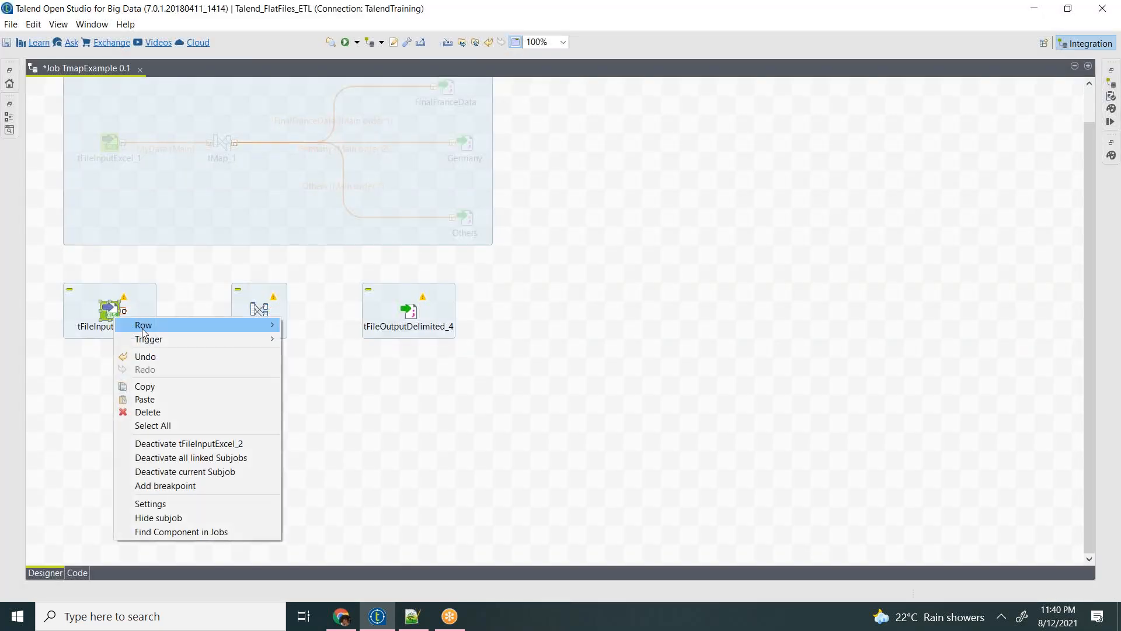
mouse_move(269, 324)
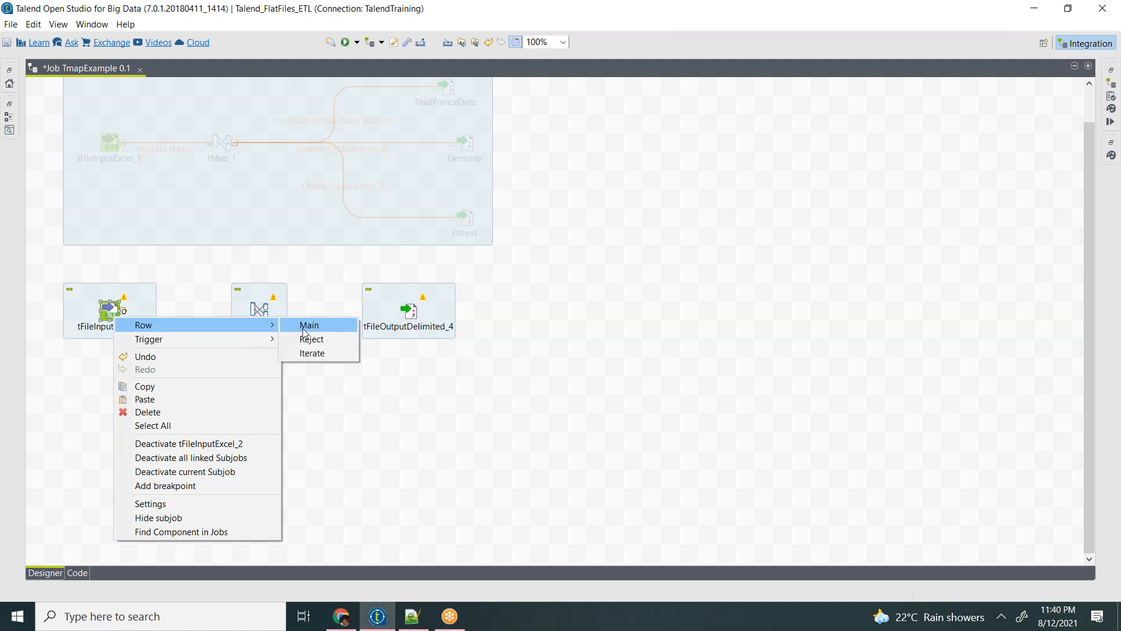
click(306, 325)
click(260, 311)
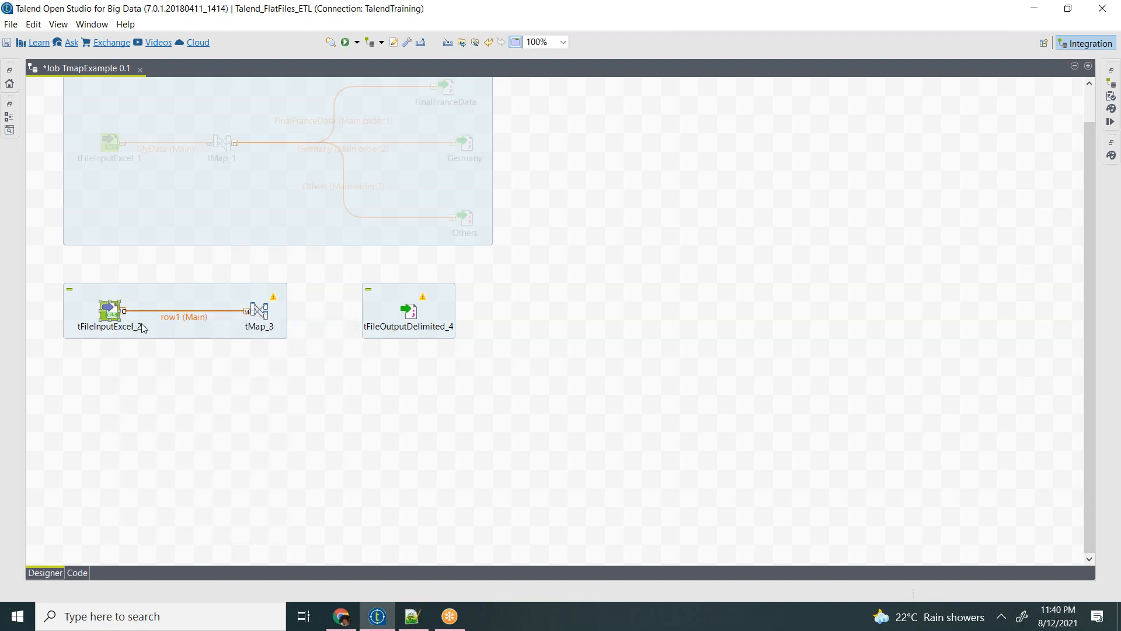
Step: Open the tMap_3 map editor and add a new output table named out1
double_click(260, 310)
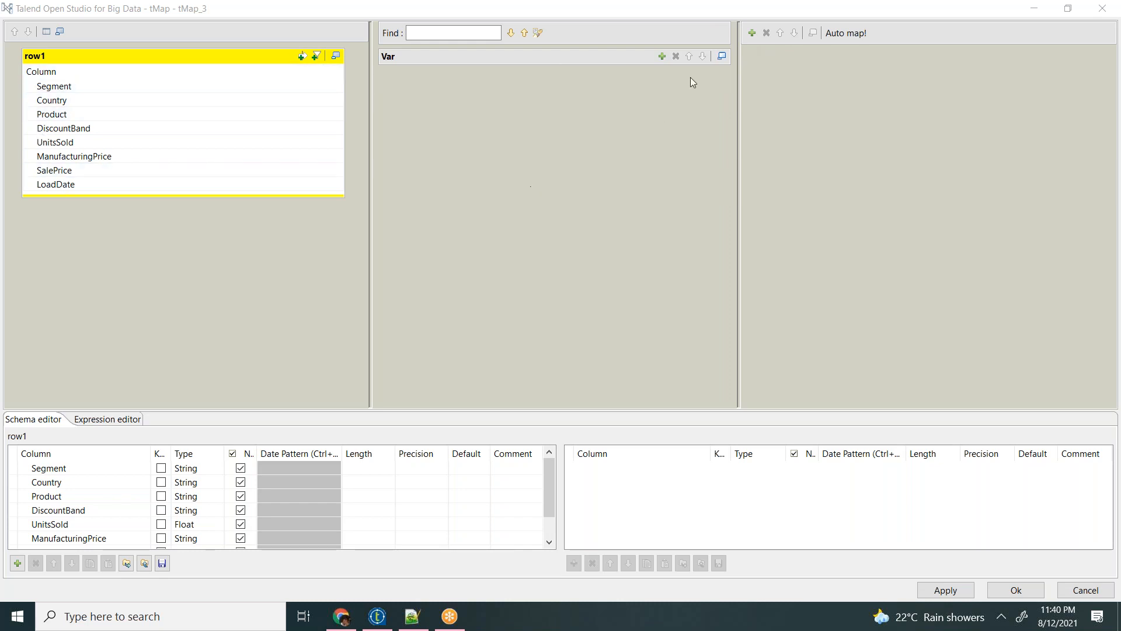
click(793, 86)
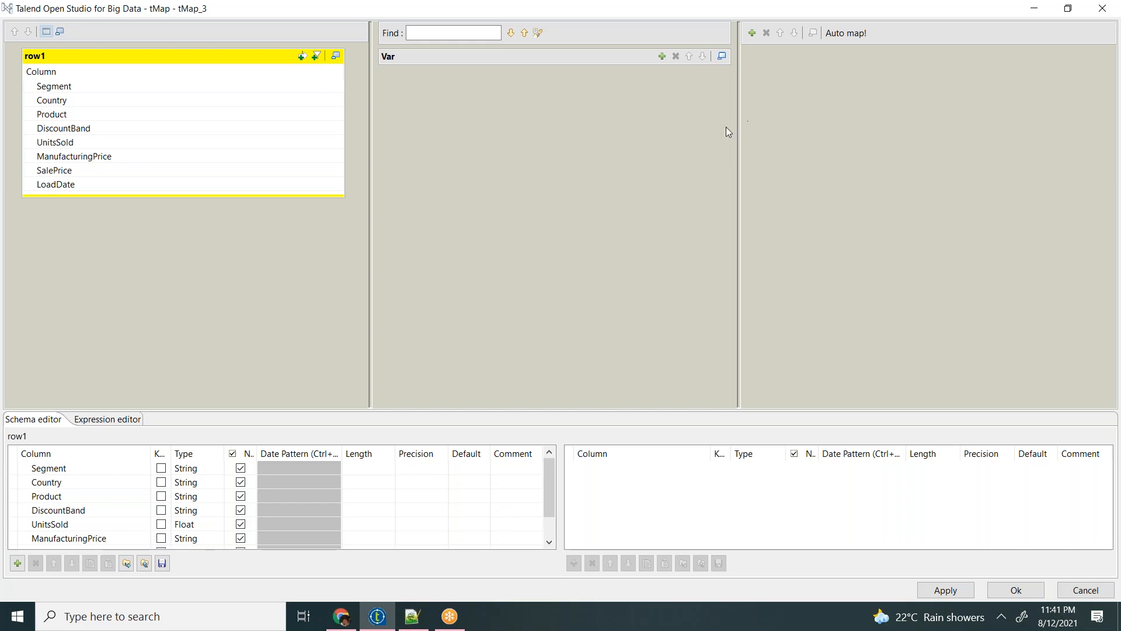
click(751, 33)
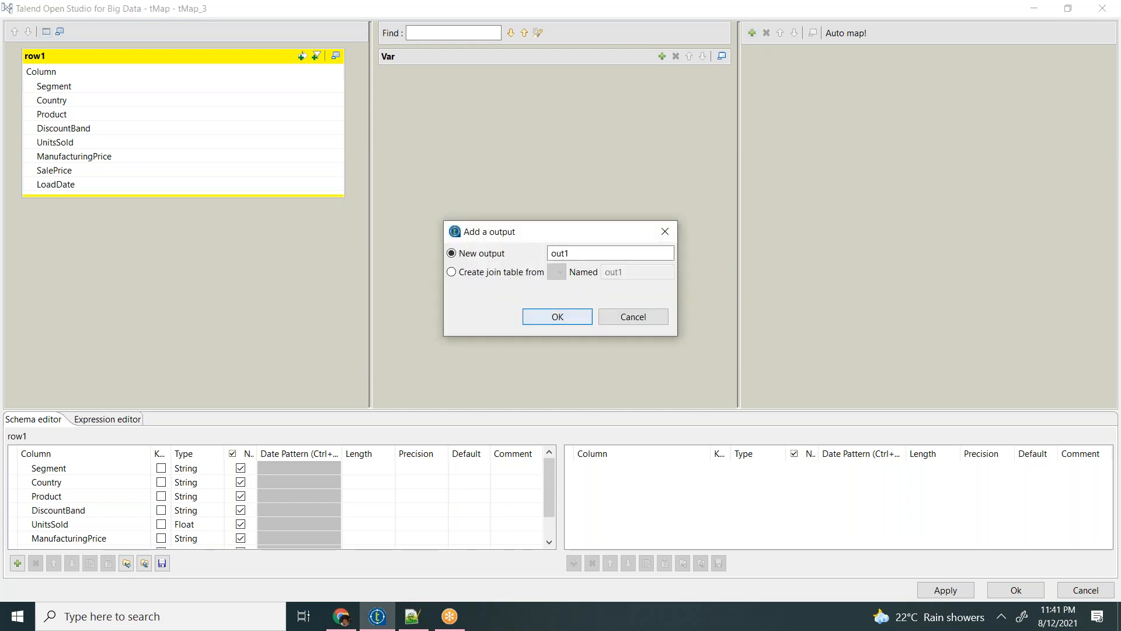
click(640, 315)
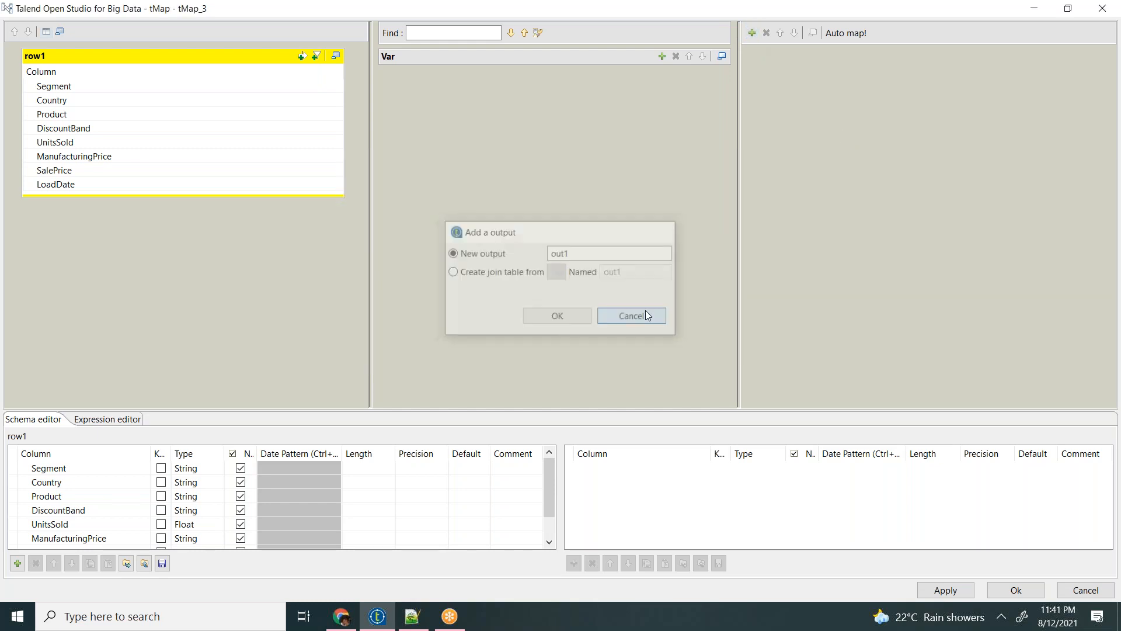
click(752, 34)
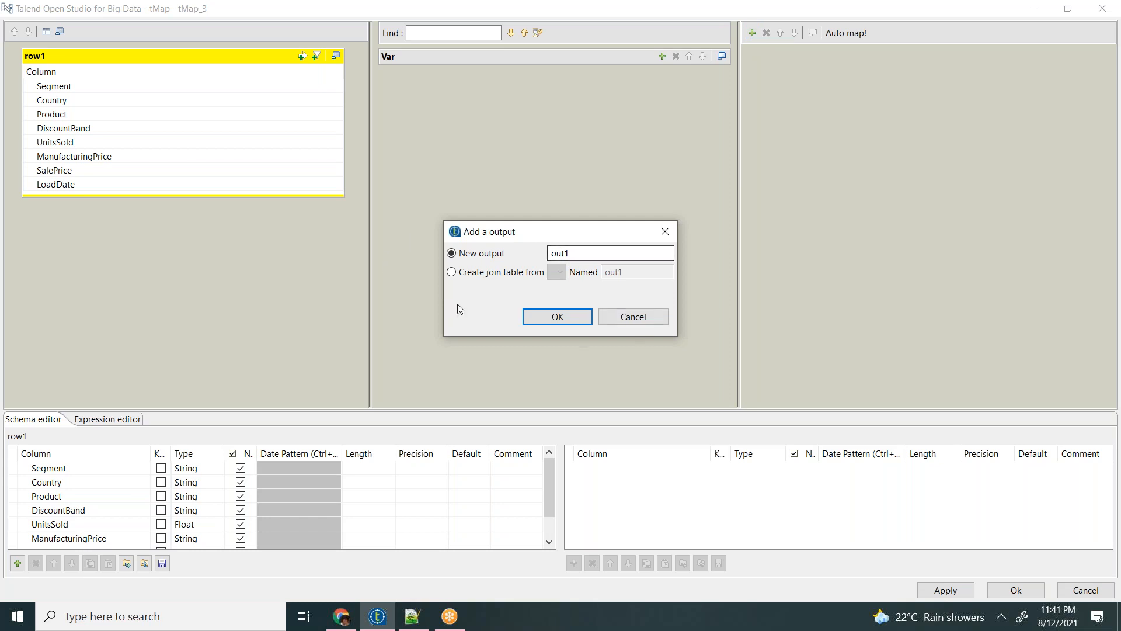
click(576, 320)
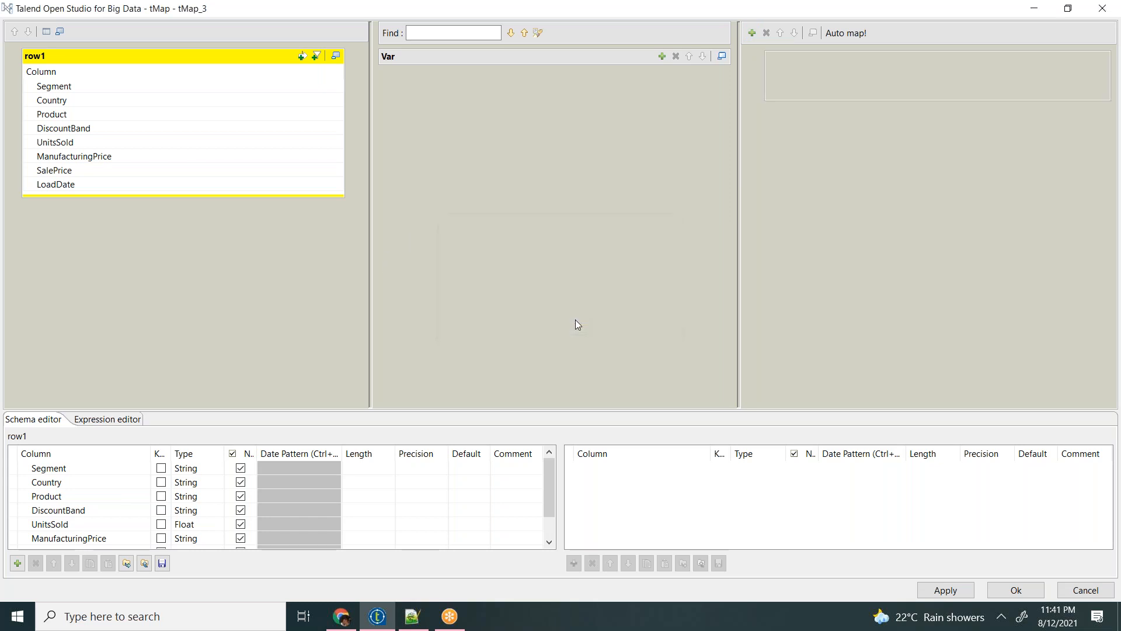
Step: Map the Segment and Product columns from row1 into the out1 output table
click(124, 89)
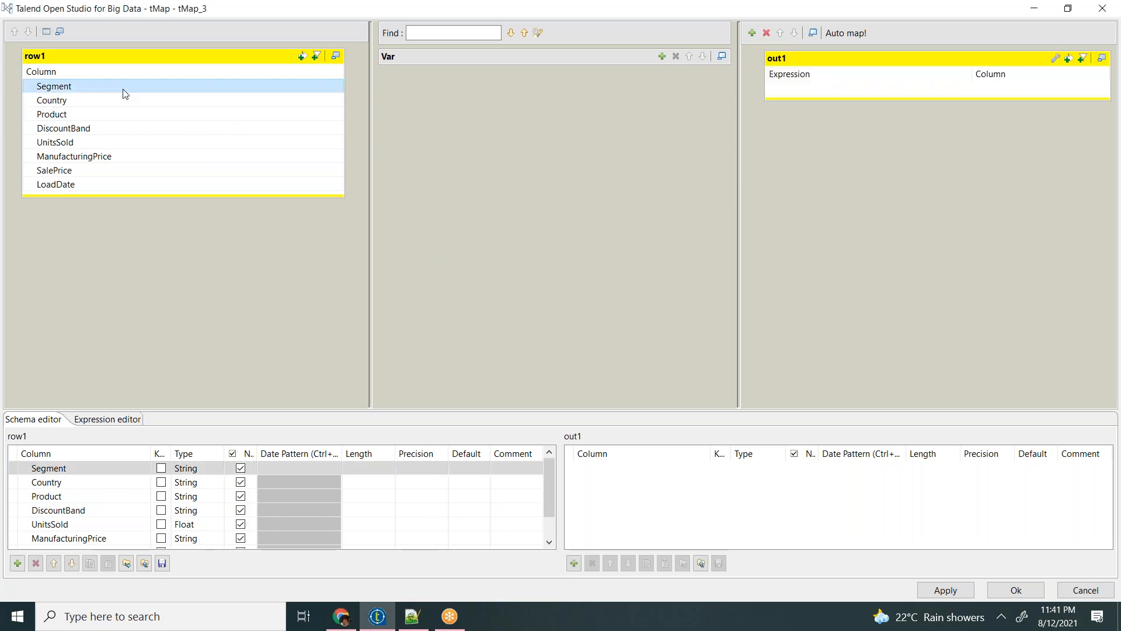
drag(187, 93, 841, 82)
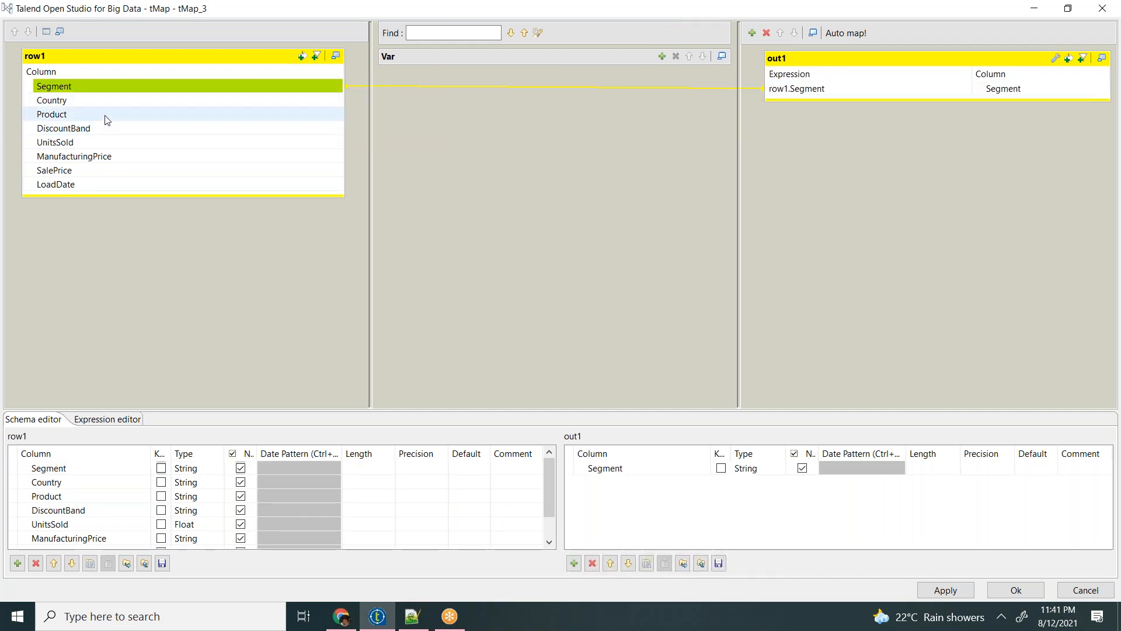
click(124, 115)
drag(124, 115, 1034, 100)
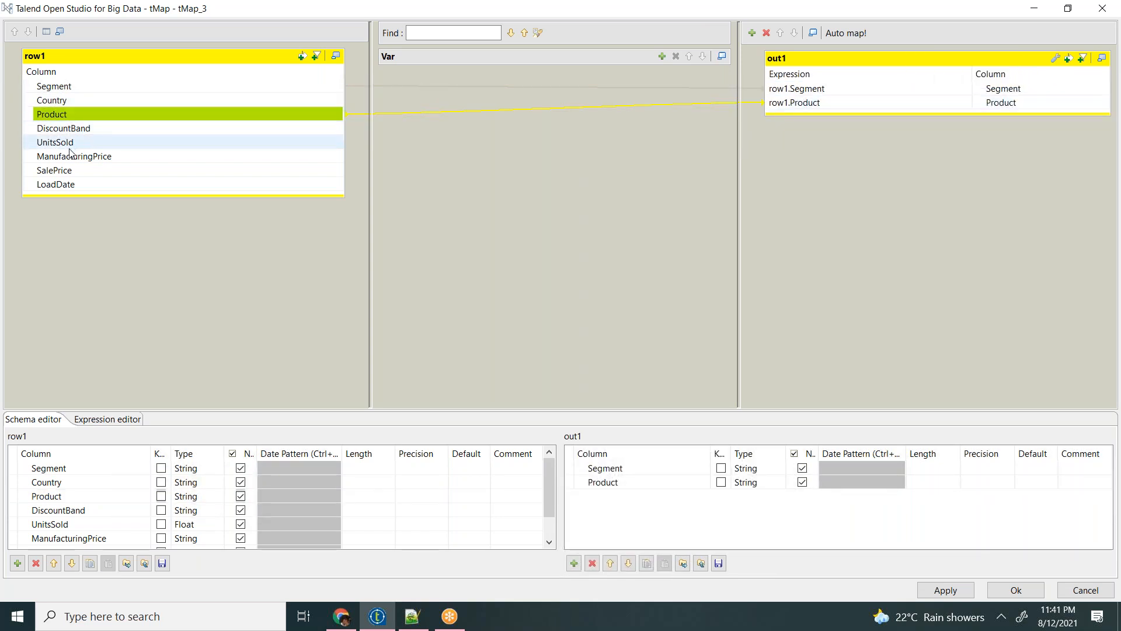
Step: Map all row1 columns, from Segment through LoadDate, into the out1 output table
click(106, 91)
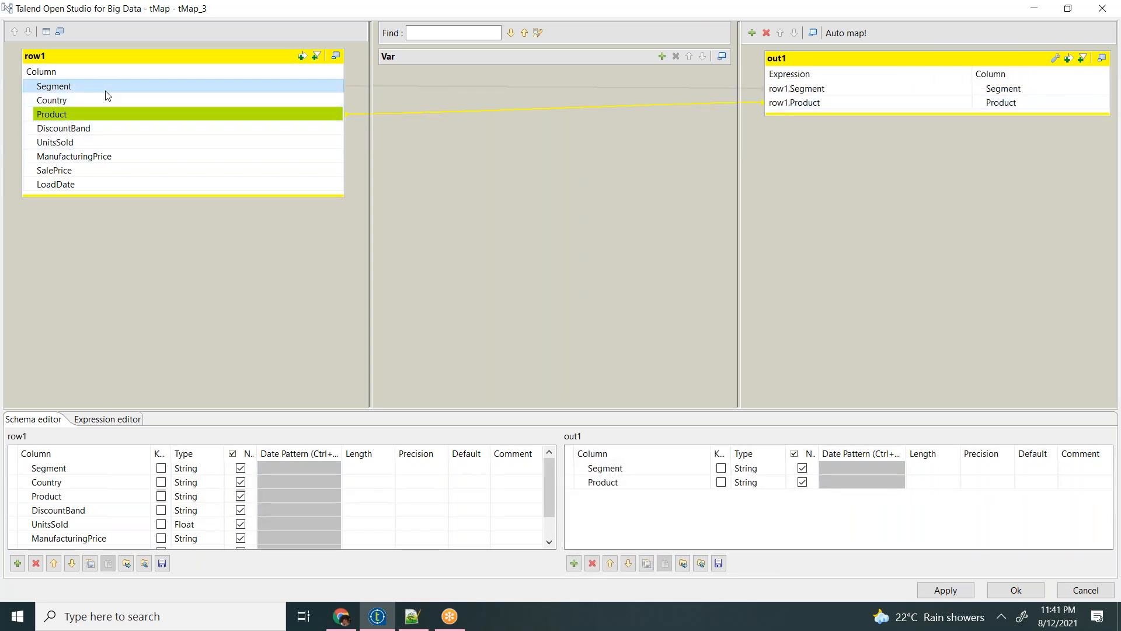
click(106, 92)
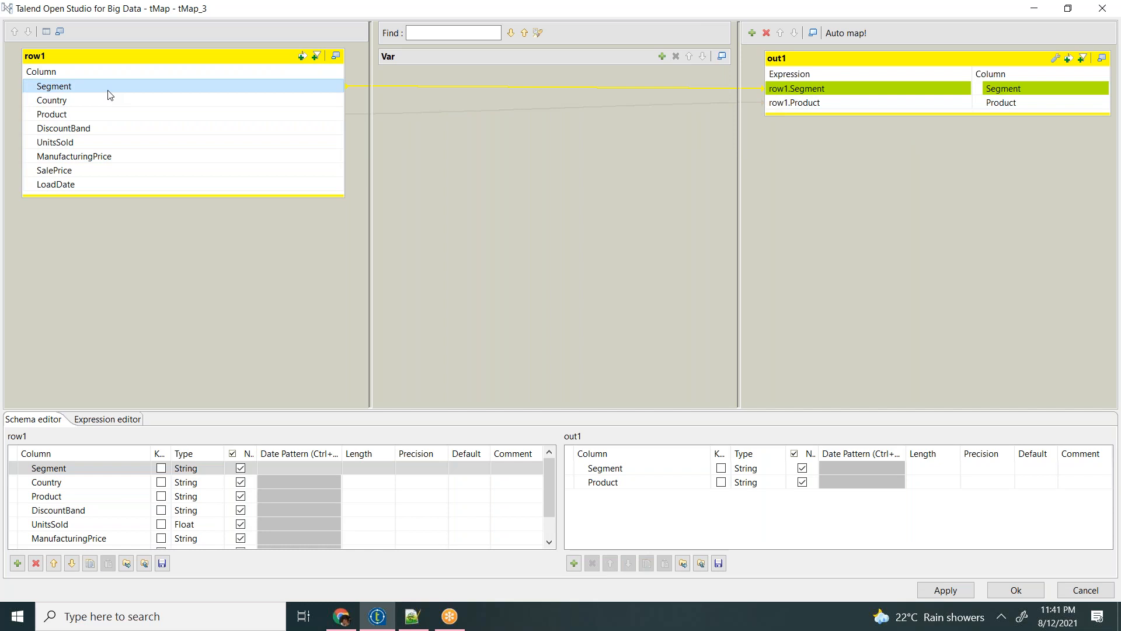
shift+click(123, 186)
drag(173, 96, 1025, 100)
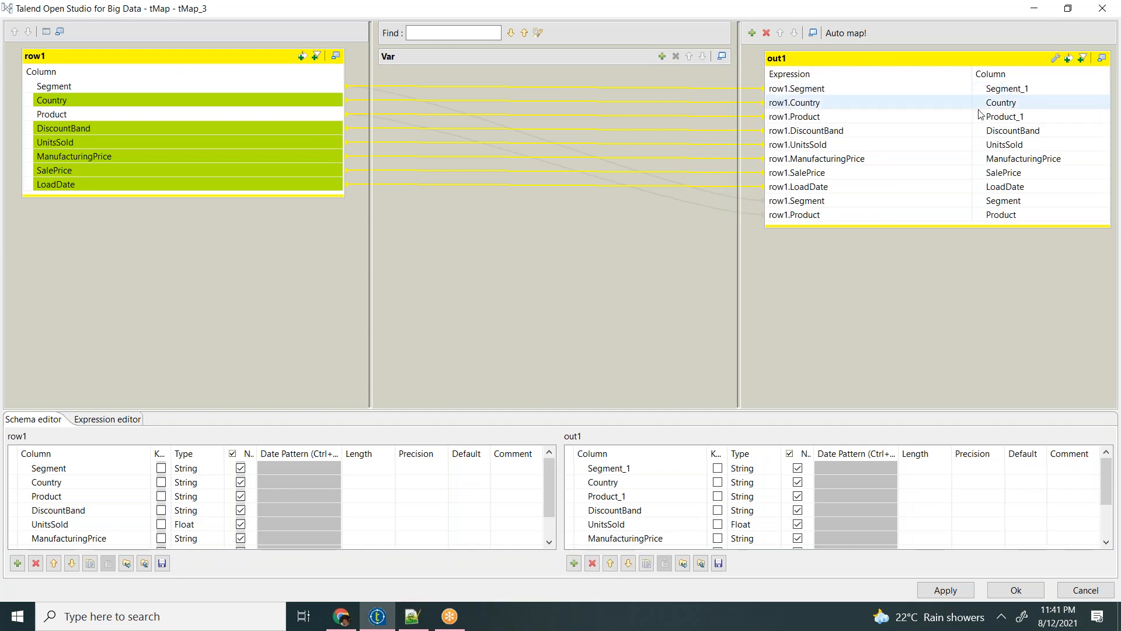
Step: Delete the duplicate Segment_1 and Product_1 columns from the out1 output table
click(1019, 88)
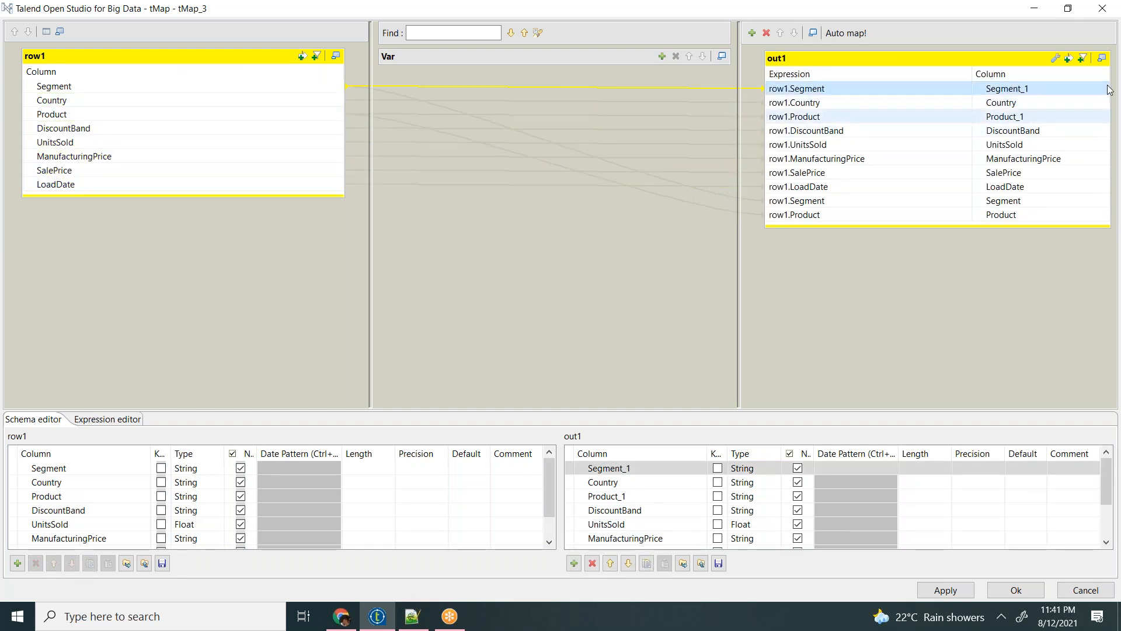
ctrl+click(1014, 117)
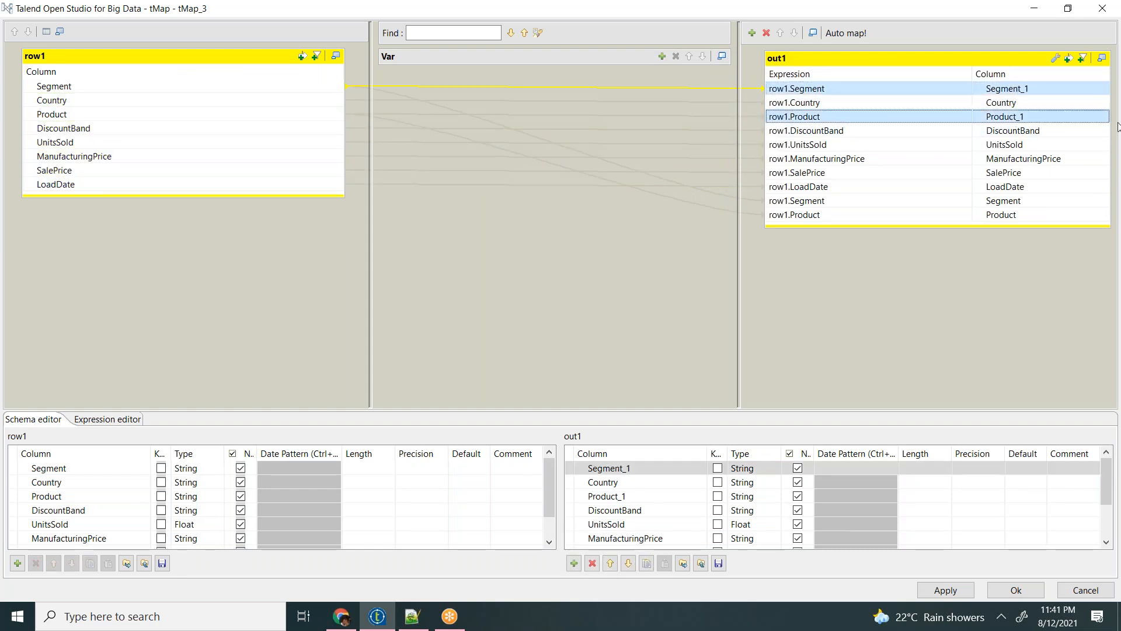
click(592, 564)
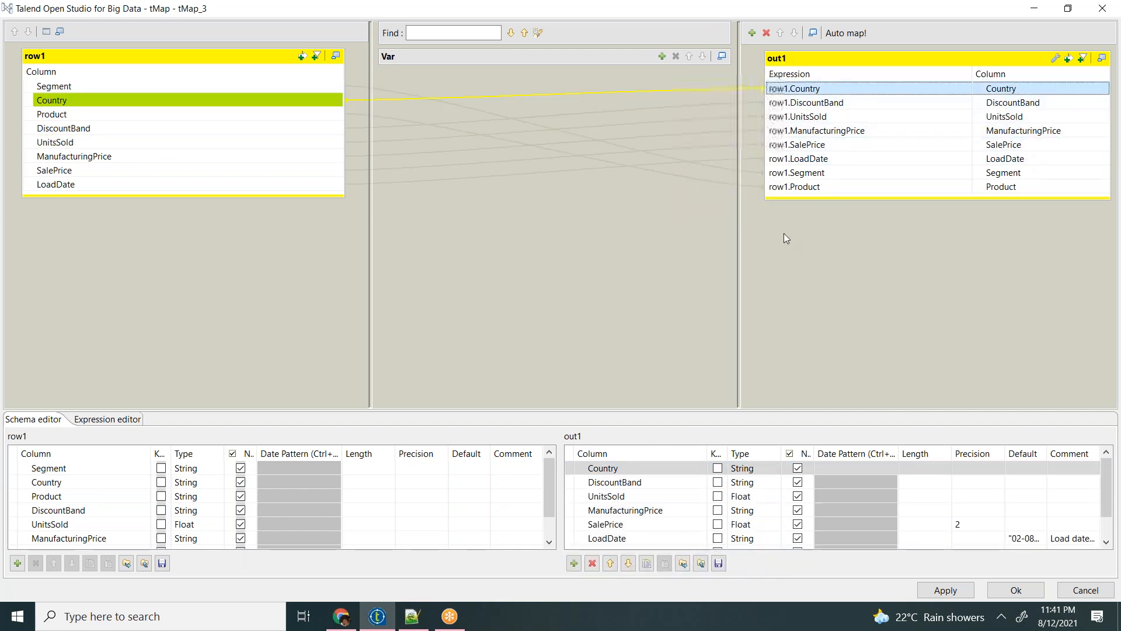
Step: Move the LoadDate column to the first position in the out1 schema
click(1023, 118)
click(1022, 131)
click(1019, 159)
click(1006, 185)
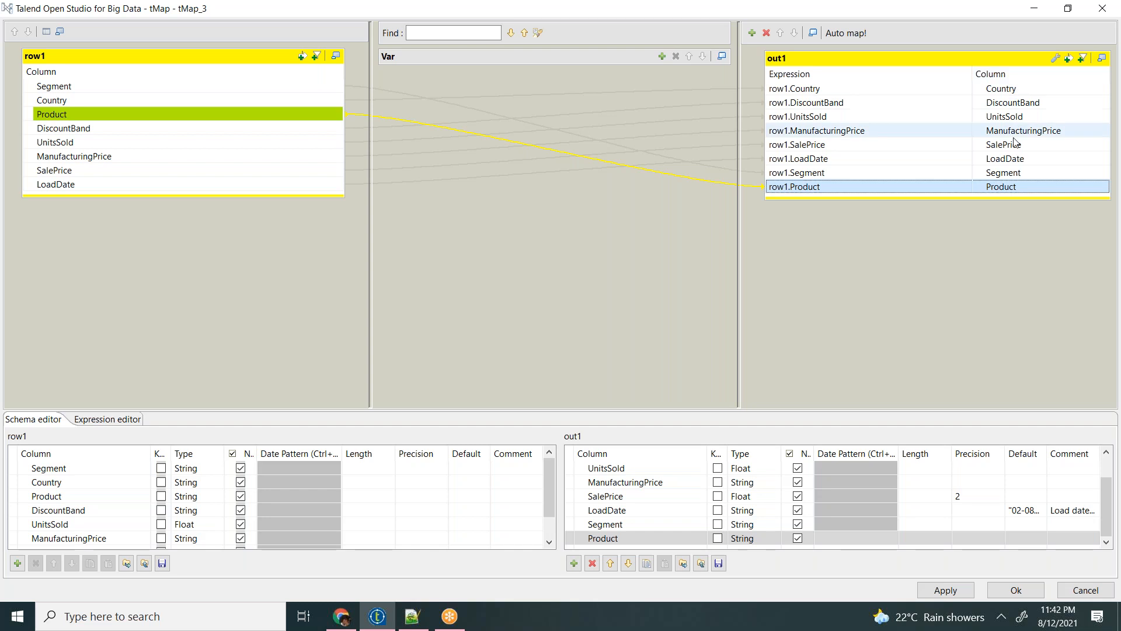
click(1013, 159)
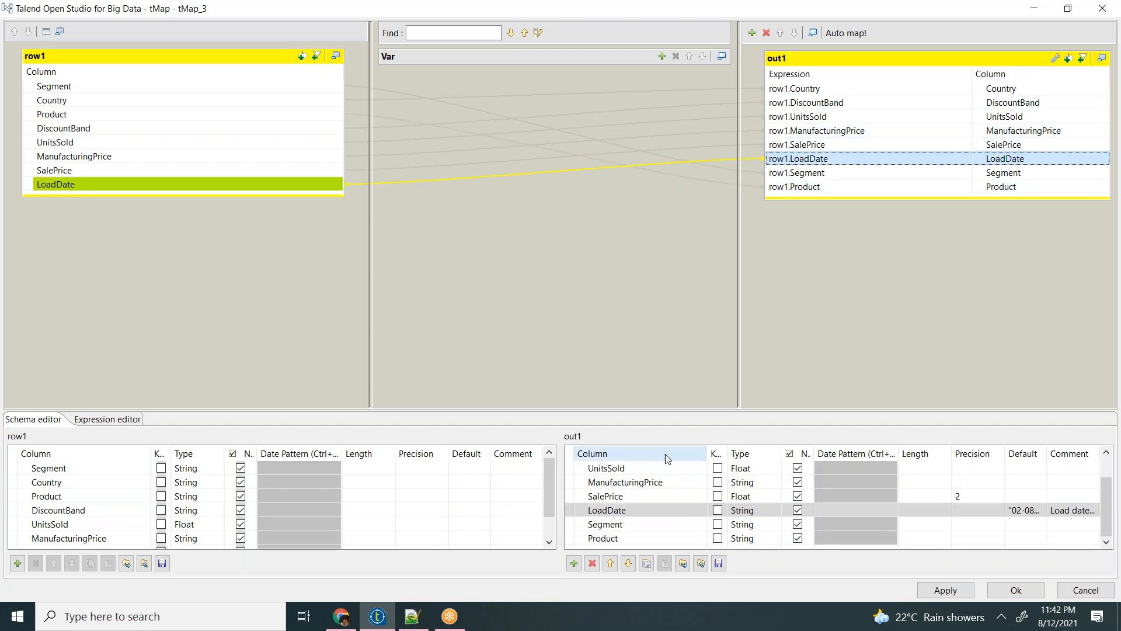
click(611, 563)
click(611, 563)
click(611, 563)
click(611, 563)
click(611, 563)
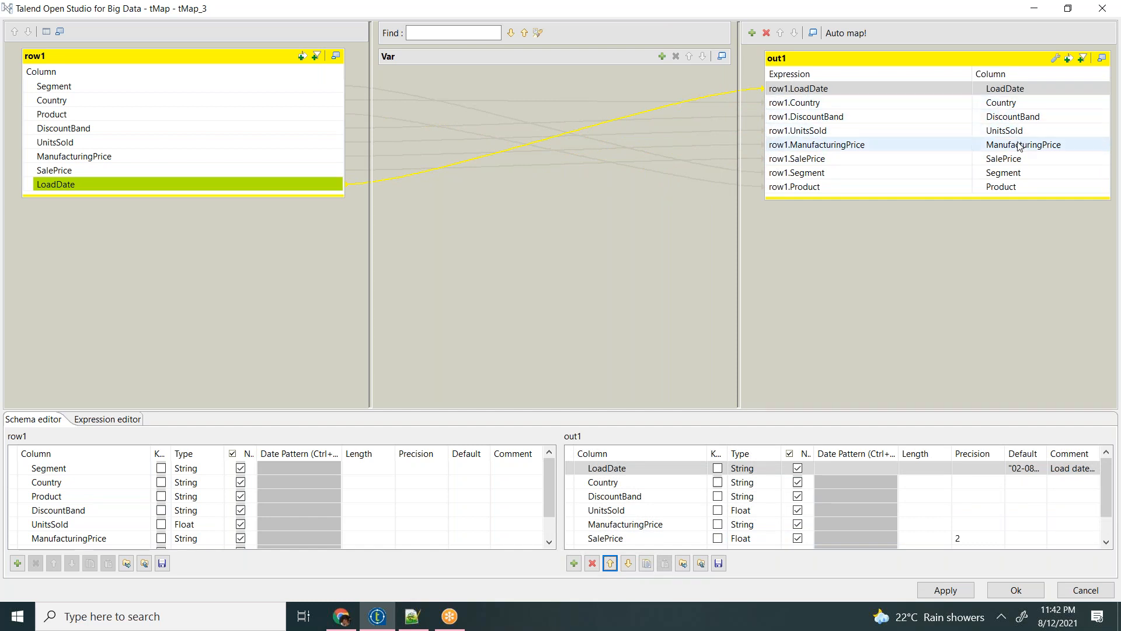
Step: Move the Product column up to sit directly below Country in the out1 schema
click(1007, 188)
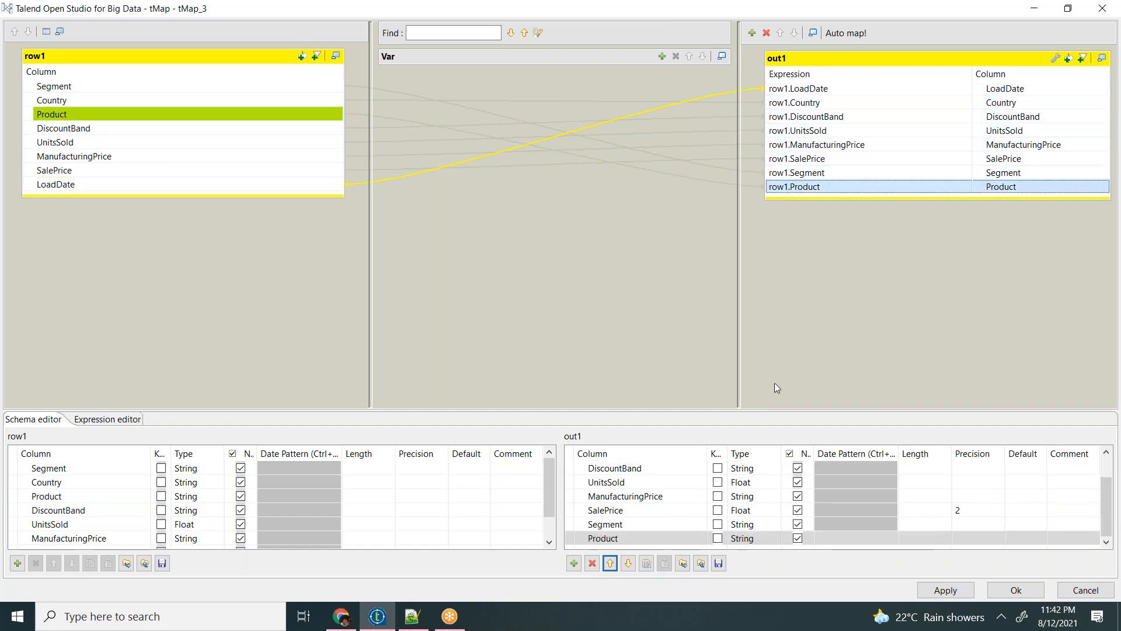
click(609, 563)
click(610, 563)
click(610, 563)
click(609, 563)
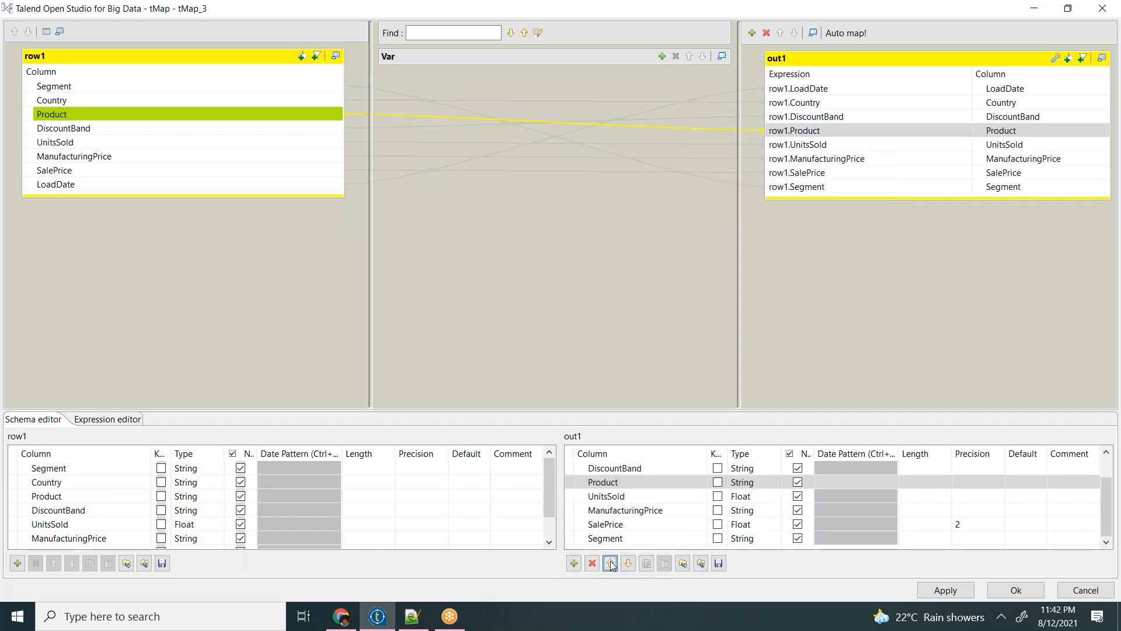
click(610, 563)
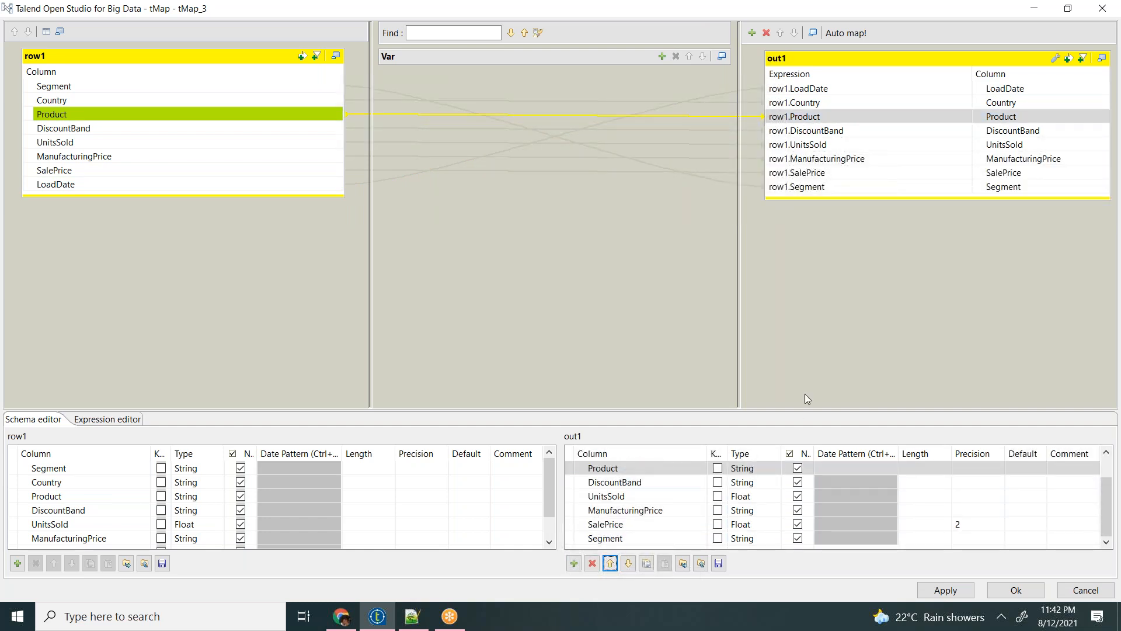
Step: Place the UnitsSold column directly below Product in out1 and accept the tMap_3 mapping
click(993, 145)
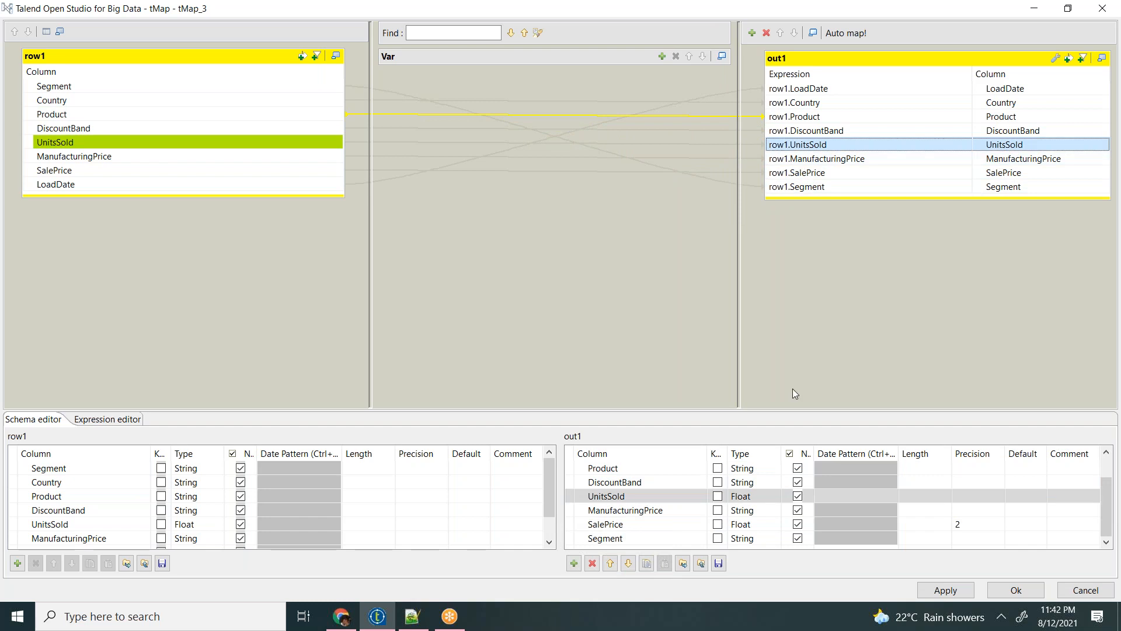
click(610, 563)
click(610, 563)
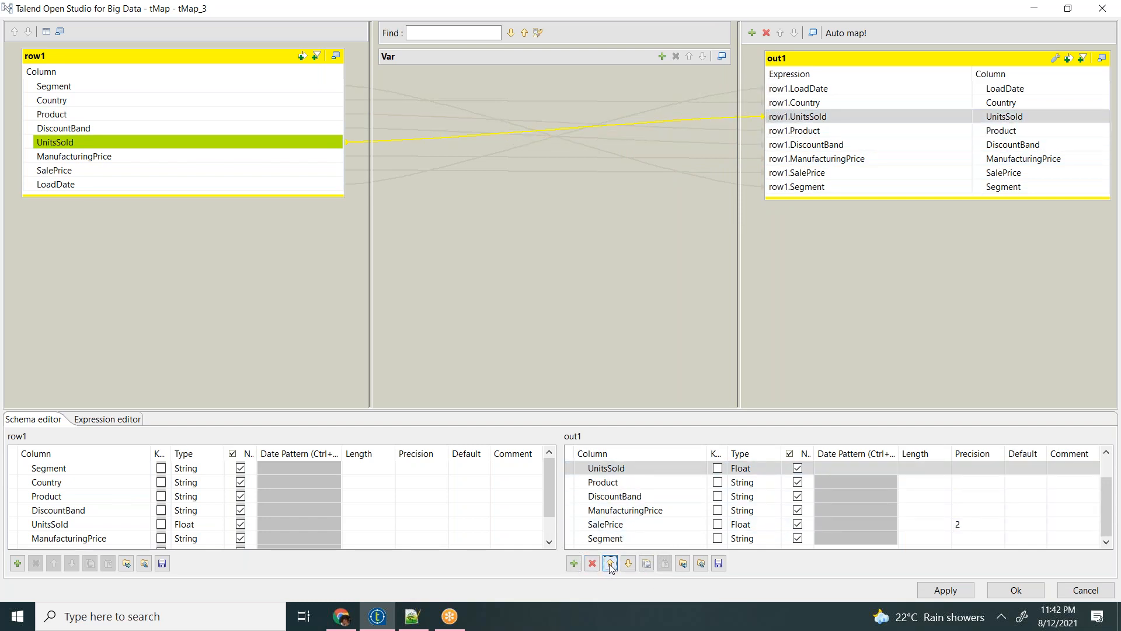
click(629, 563)
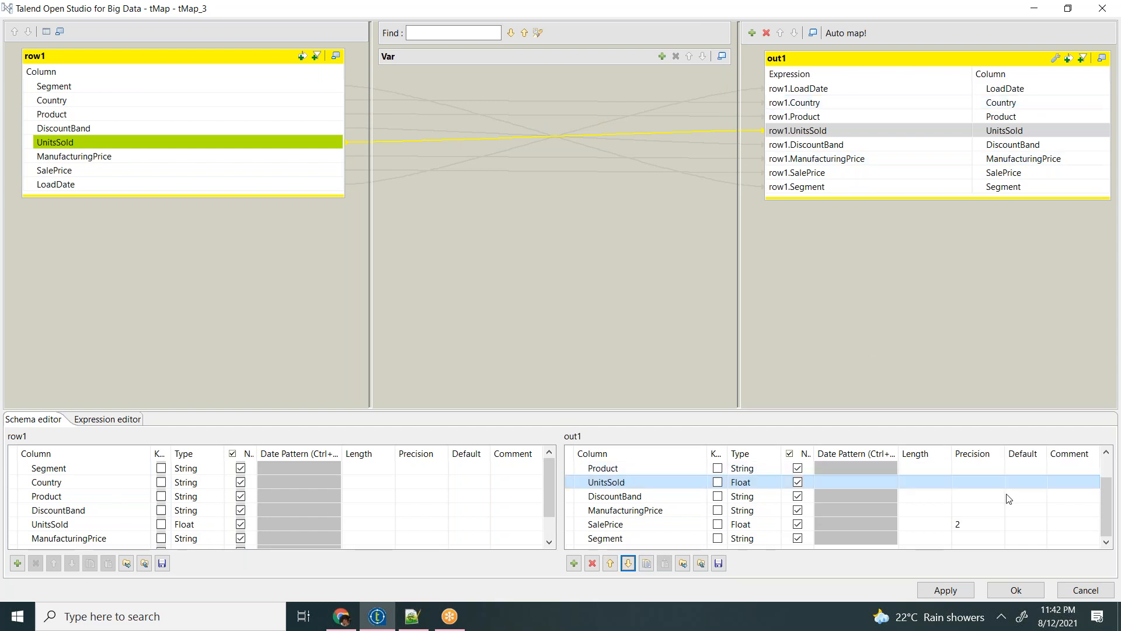
click(1007, 592)
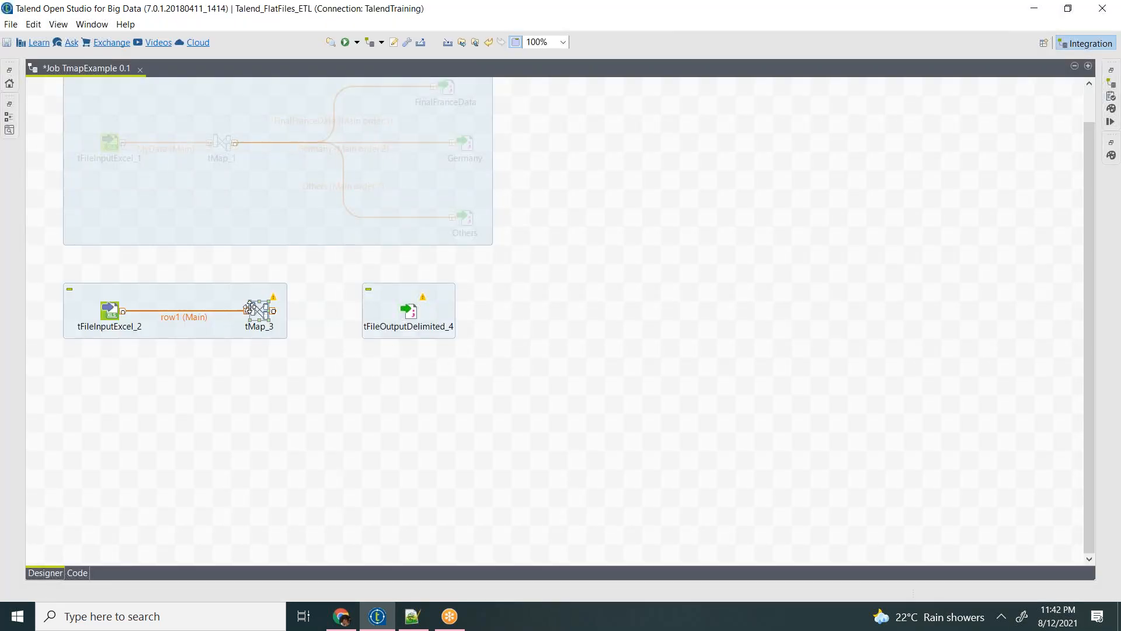
Step: Connect tMap_3 to tFileOutputDelimited_4 with the out1 row
right_click(259, 313)
mouse_move(292, 319)
click(474, 332)
click(426, 326)
right_click(261, 311)
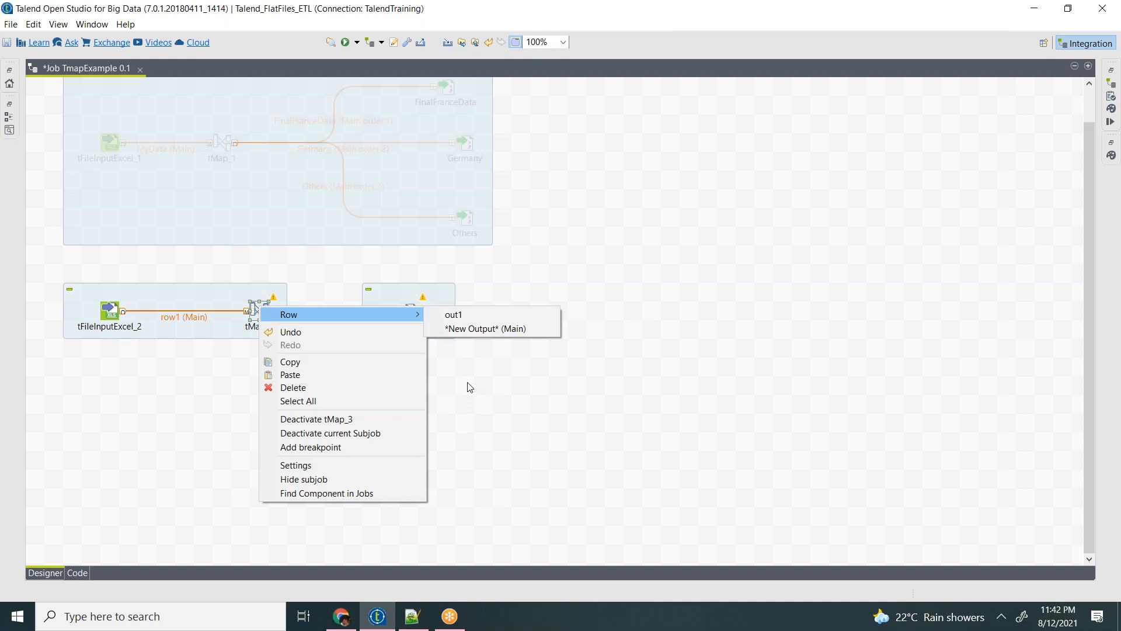
click(492, 320)
click(411, 313)
Step: Open the settings of tFileOutputDelimited_4 and check its schema against the out1 input, leaving it unchanged
double_click(409, 311)
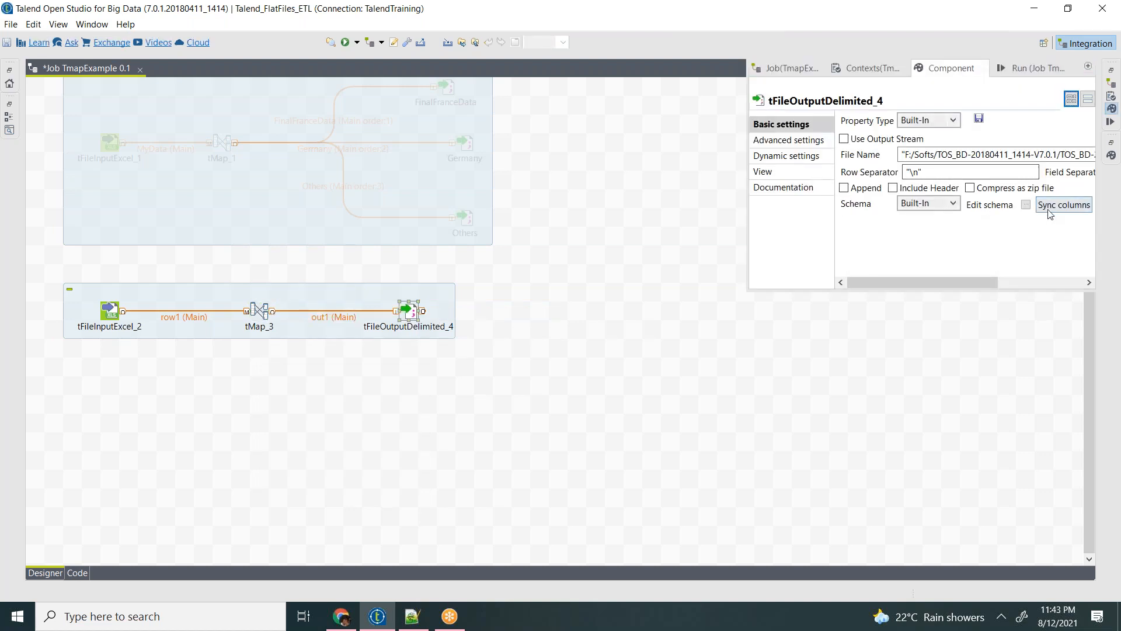
click(1026, 205)
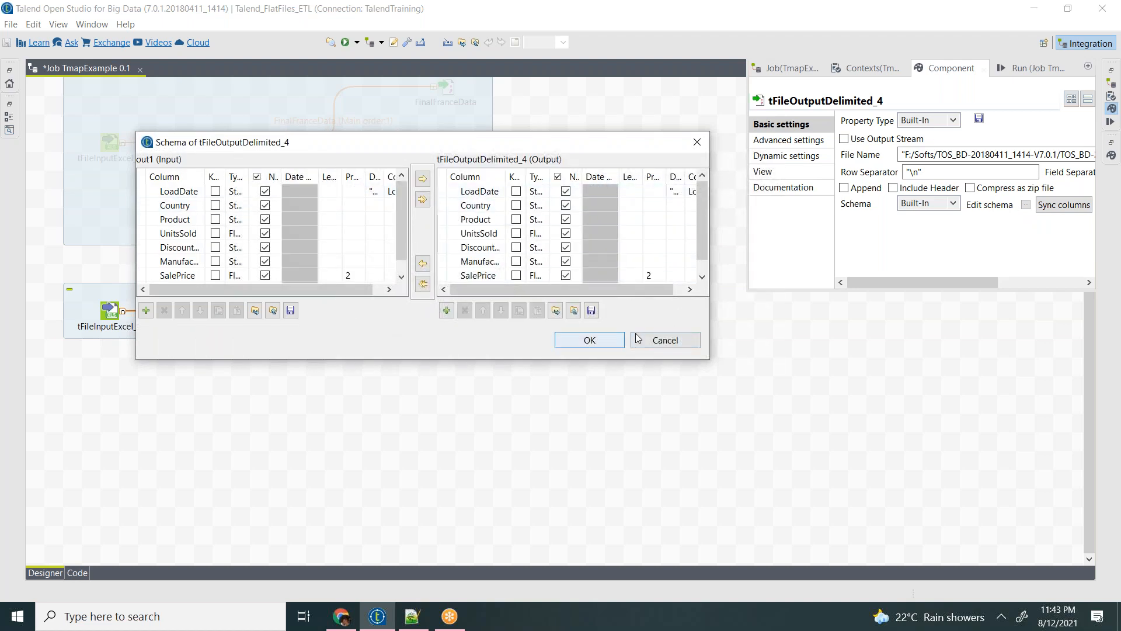
click(668, 344)
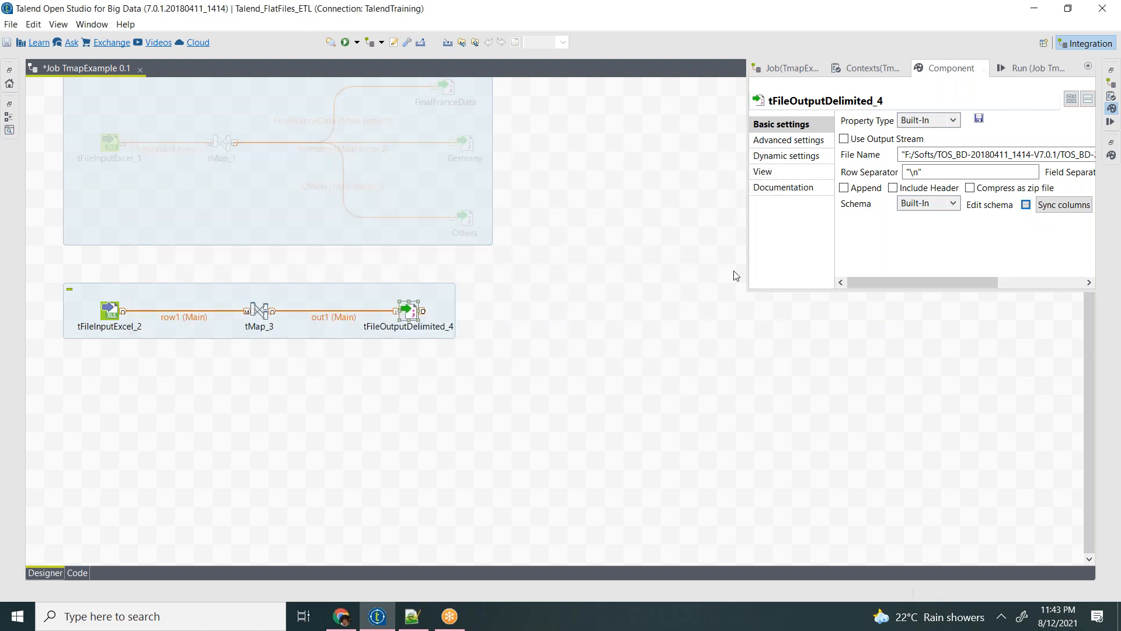
Step: Browse for the output file location of tFileOutputDelimited_4 and create a new folder named Day6 on the Desktop
drag(876, 284, 993, 275)
click(1084, 155)
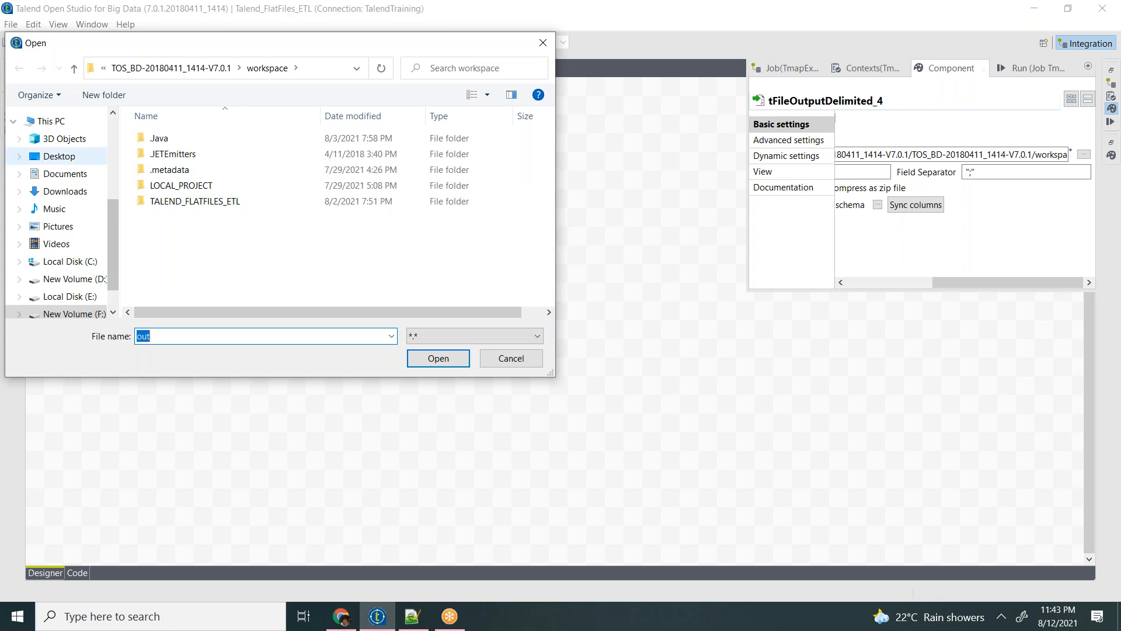
click(64, 156)
right_click(260, 183)
mouse_move(243, 339)
click(286, 340)
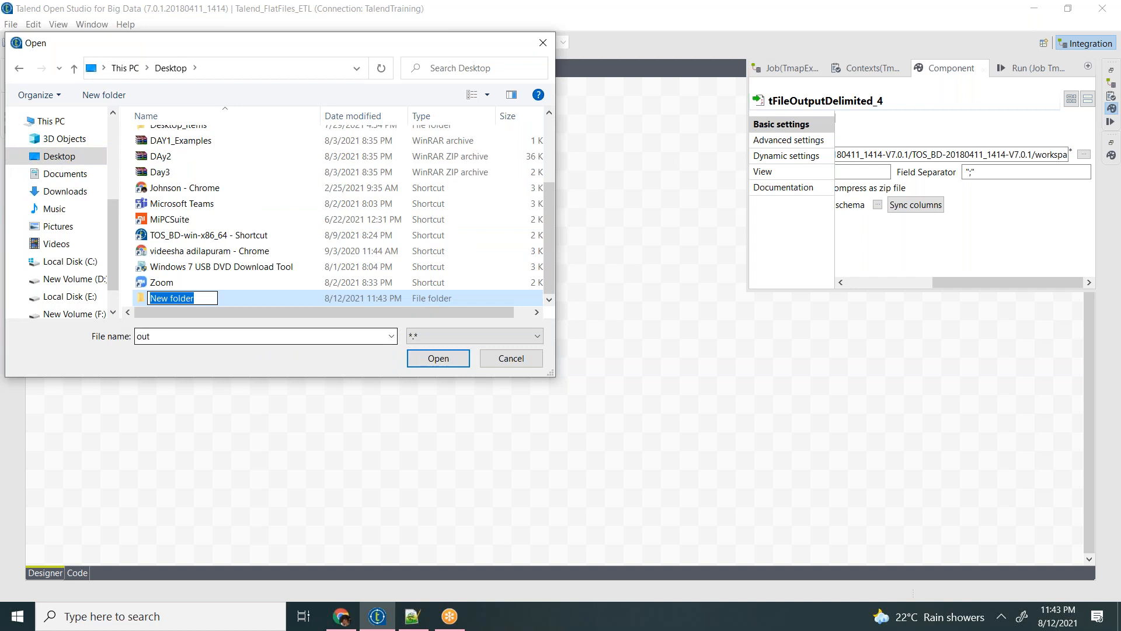
text(Day6)
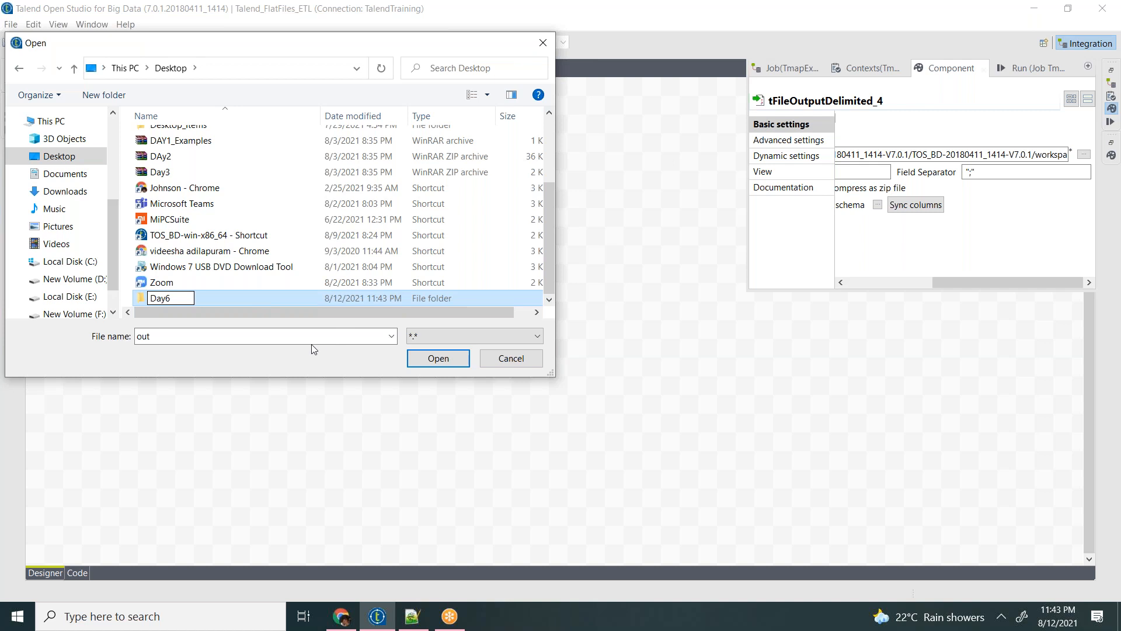
Step: Set the output file of tFileOutputDelimited_4 to 1_1Map.dat inside the Day6 folder
double_click(275, 298)
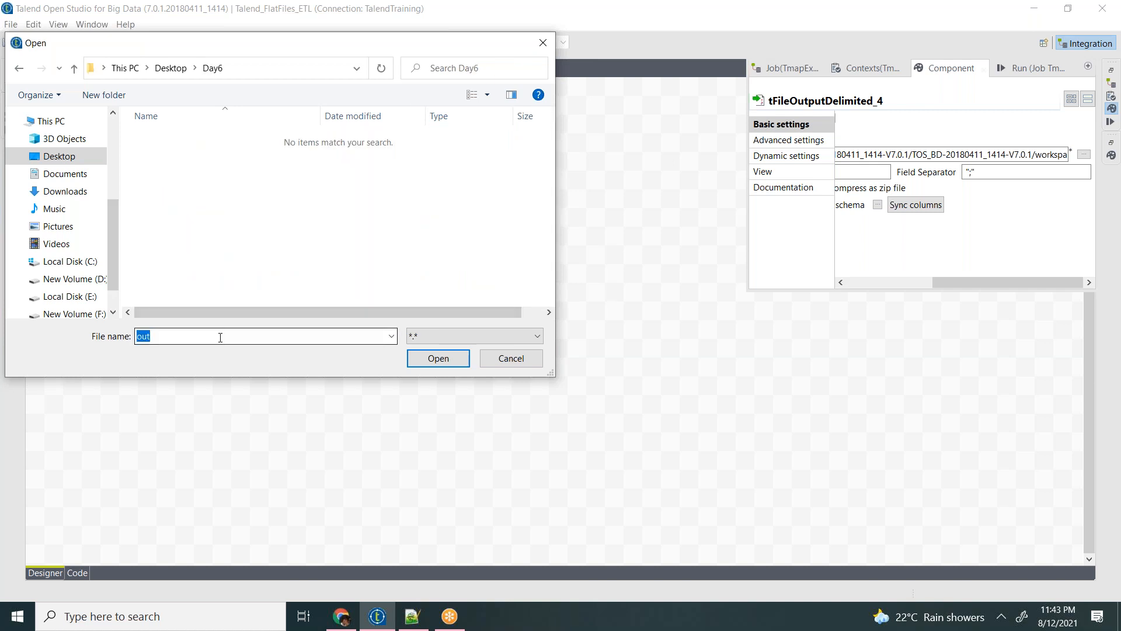
text(1_1)
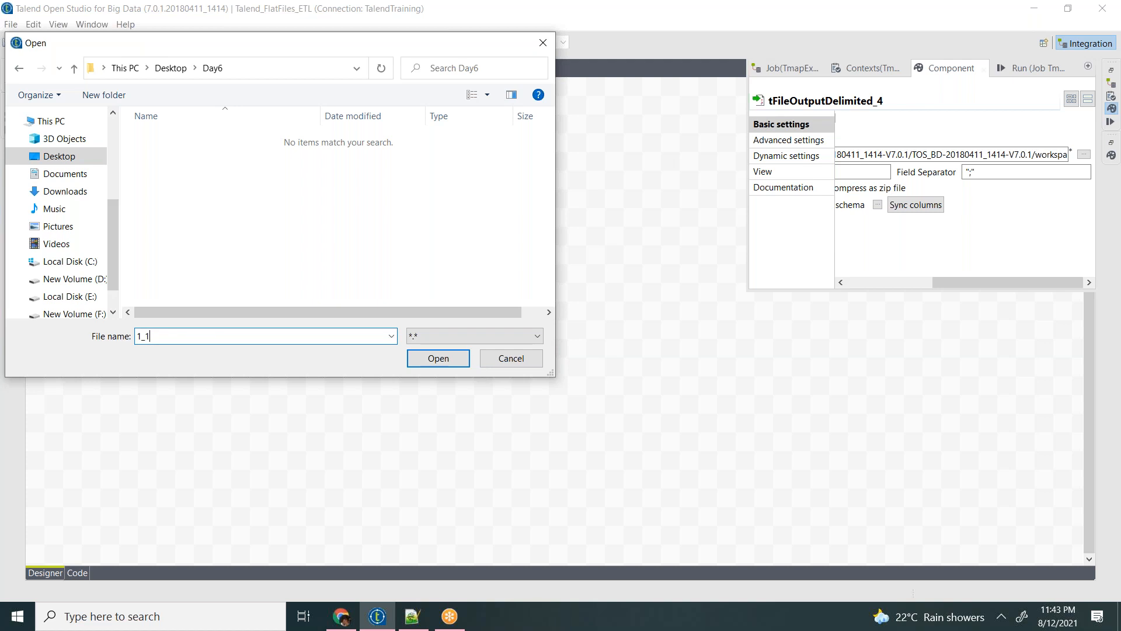
text(Map.dat)
click(431, 359)
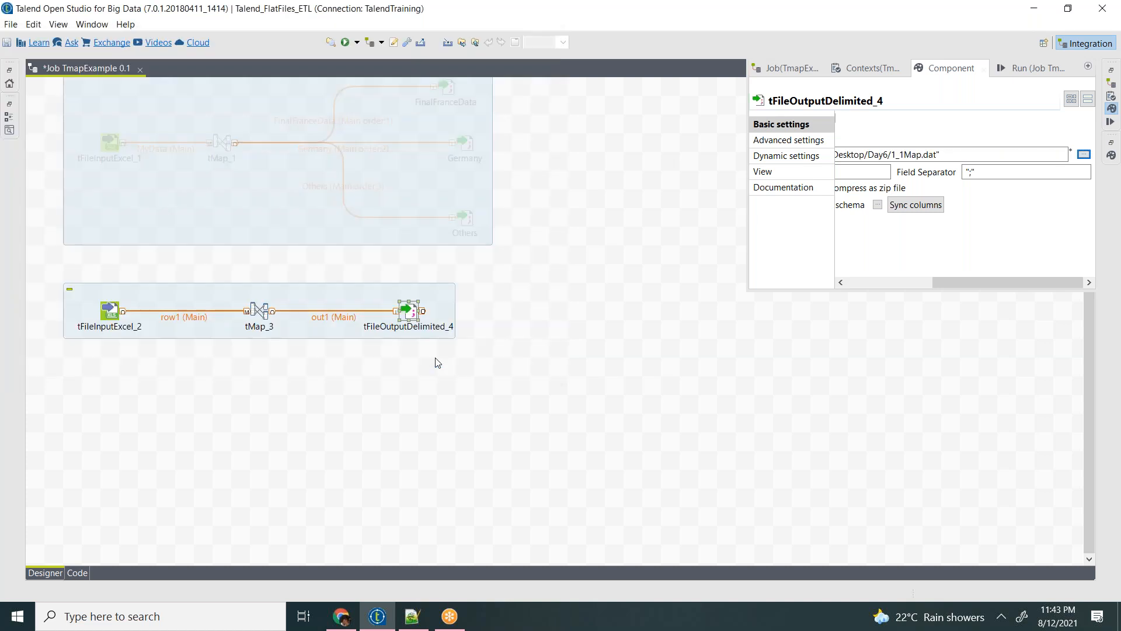
click(525, 306)
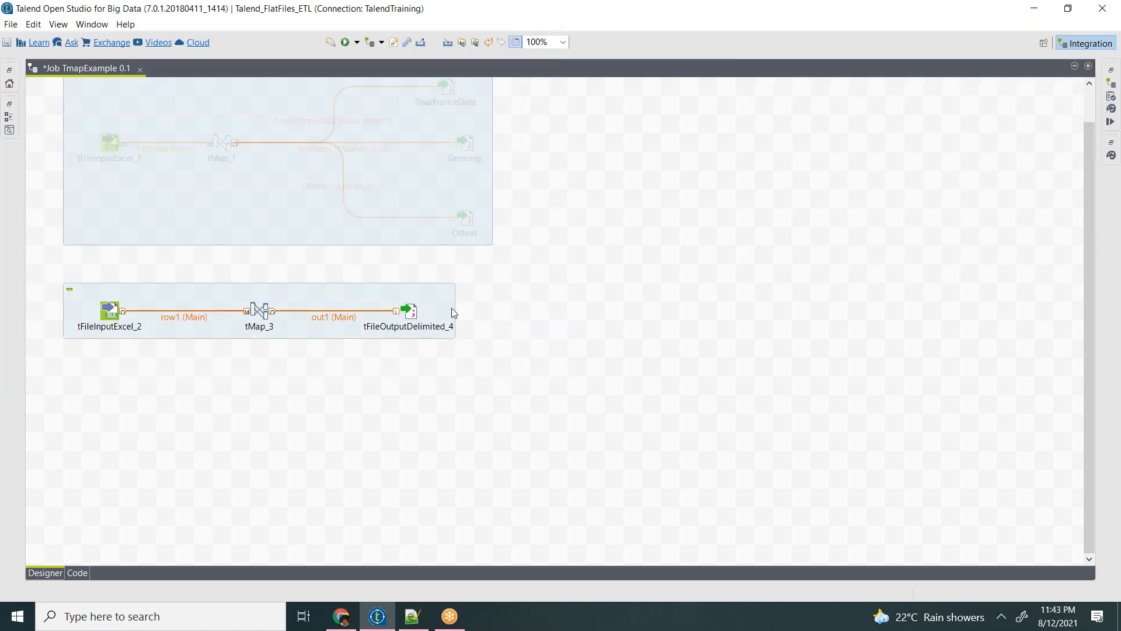
Step: Set the field separator of tFileOutputDelimited_4 to "|" and include the header row in the output
click(411, 313)
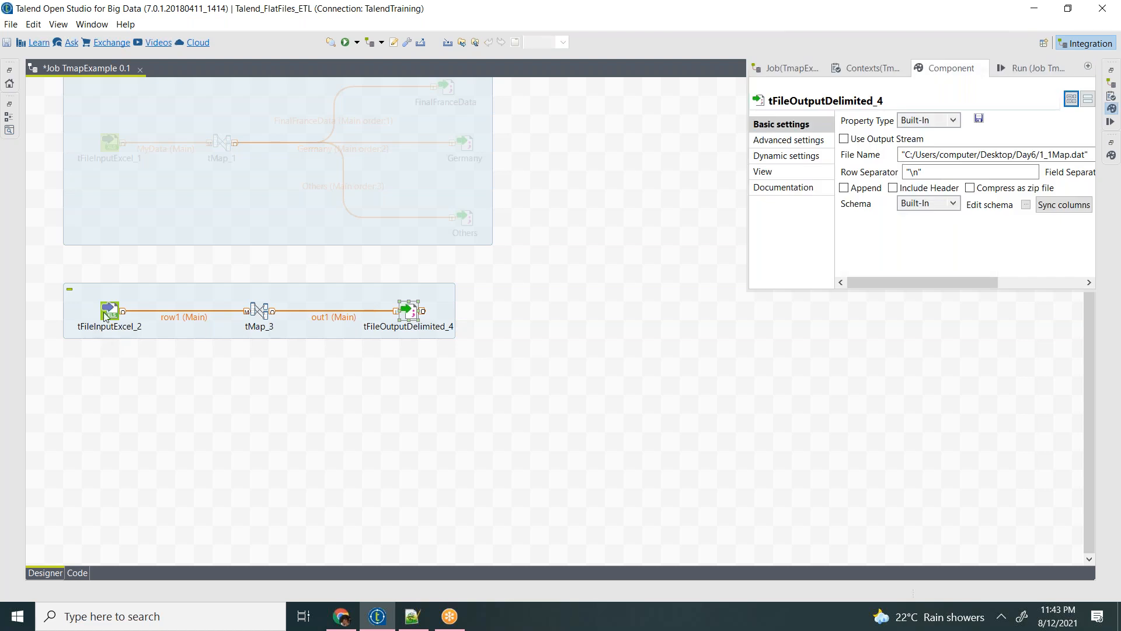
drag(945, 285, 1030, 284)
click(1000, 175)
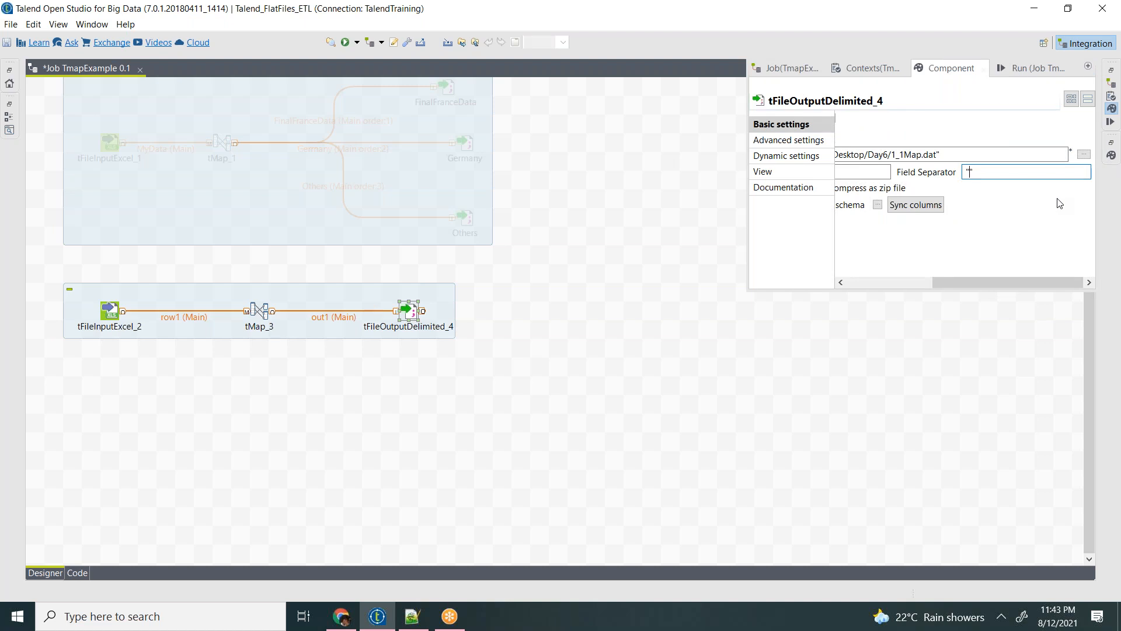
text(|)
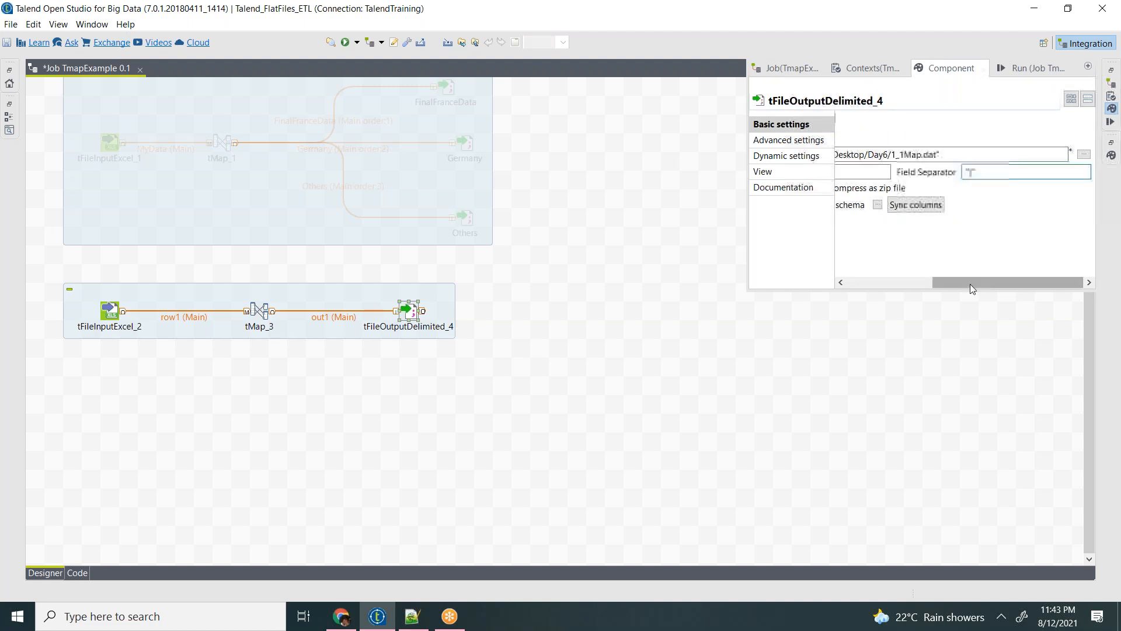
drag(965, 282, 852, 286)
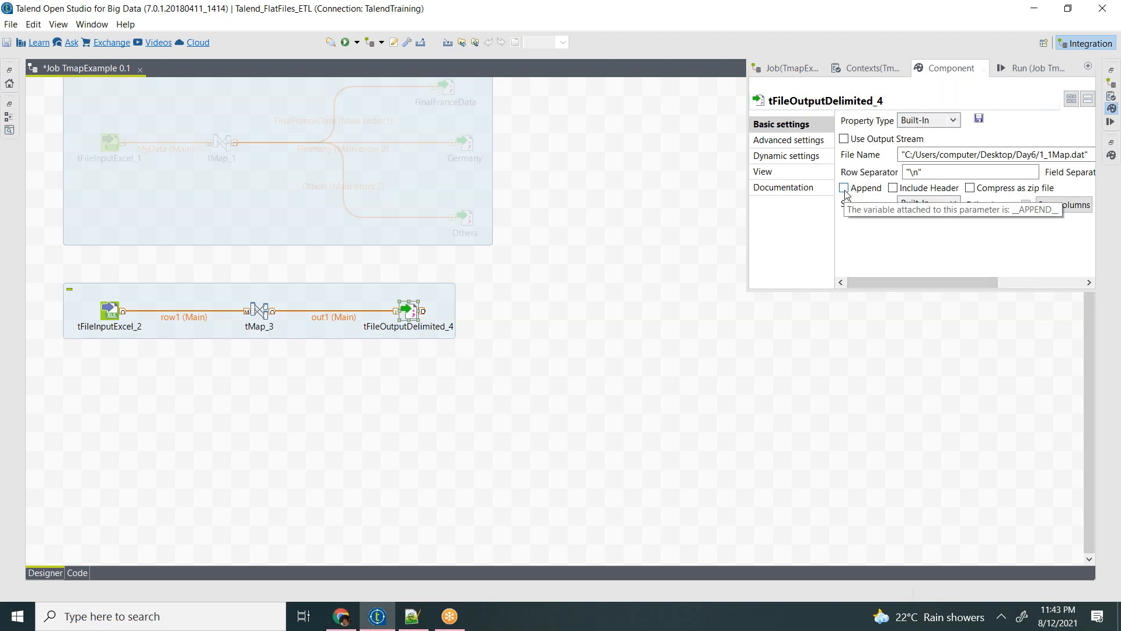
click(894, 188)
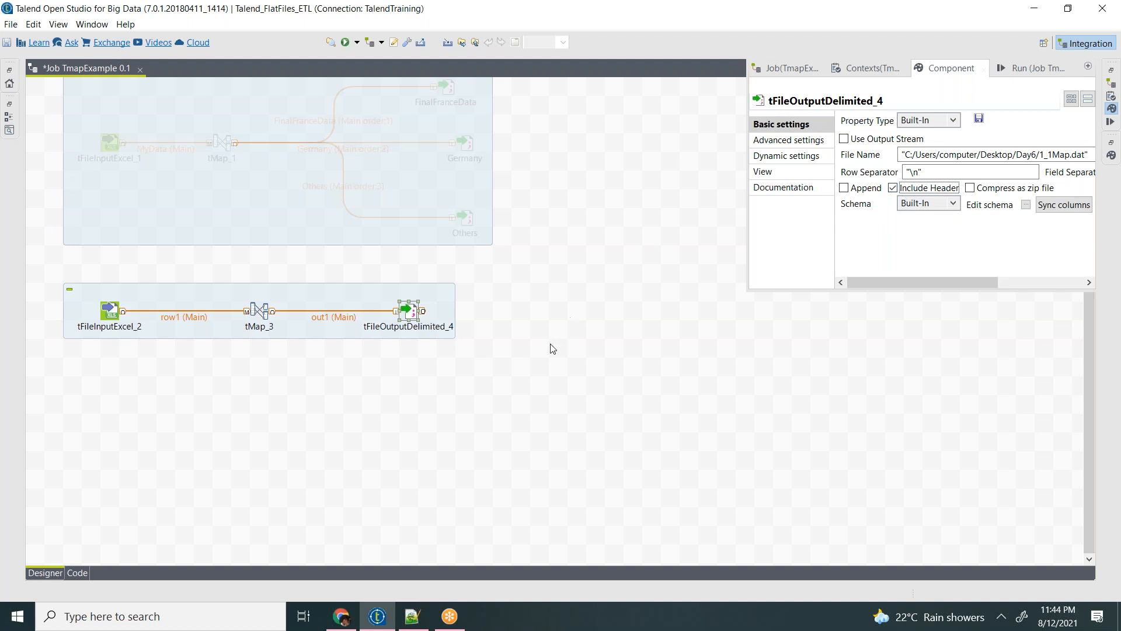
click(524, 362)
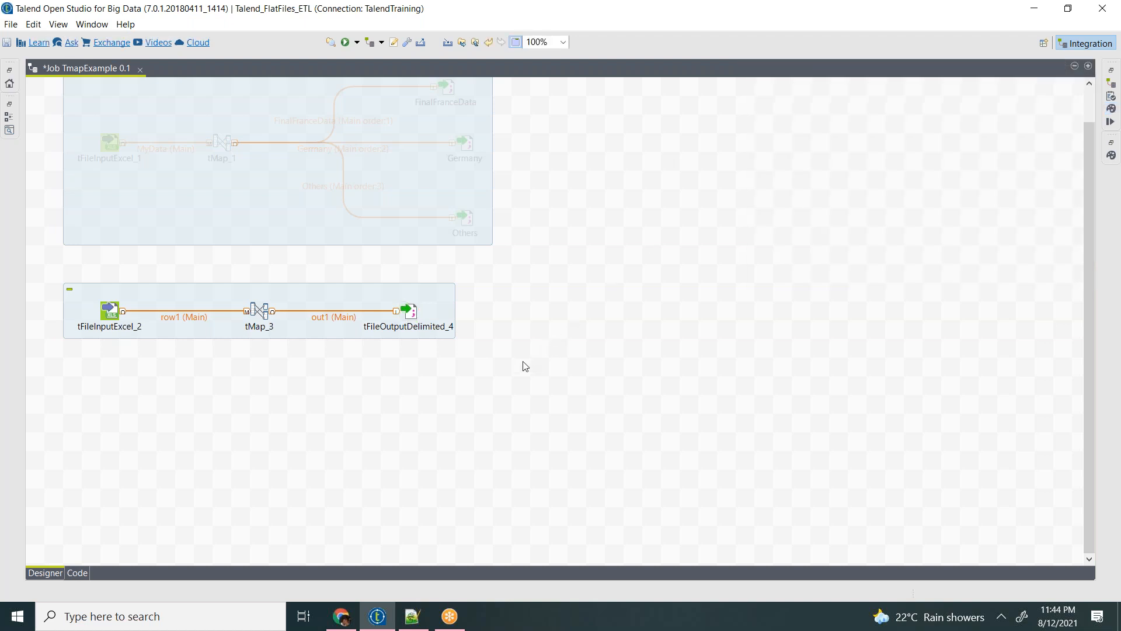
Step: Review the column mapping in the tMap_3 map editor and close it without changes
double_click(259, 312)
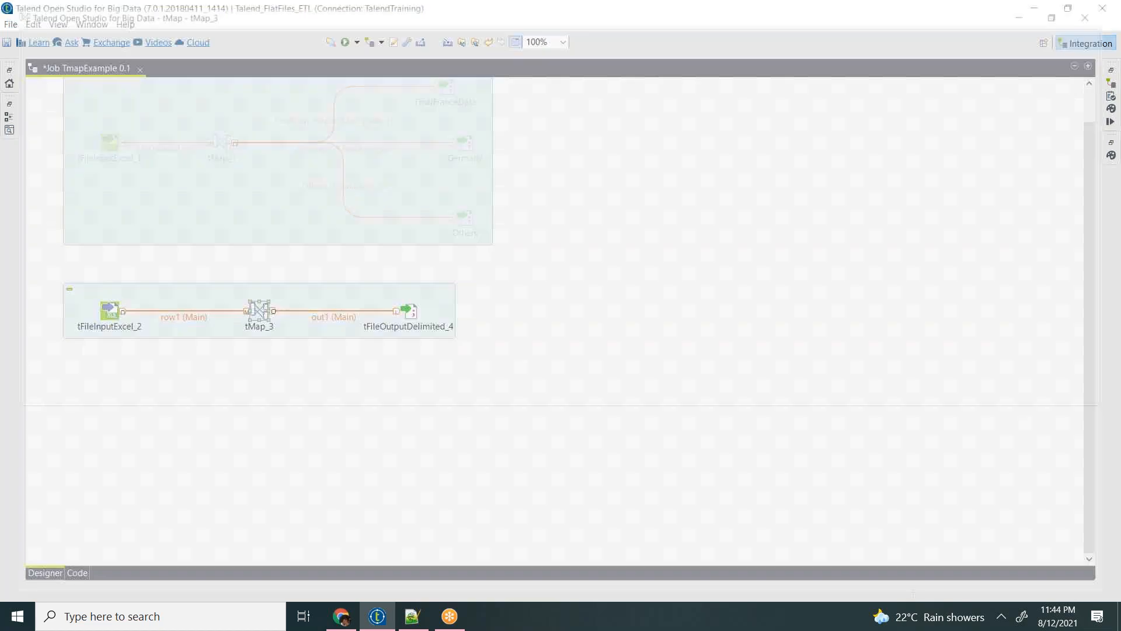
click(1086, 590)
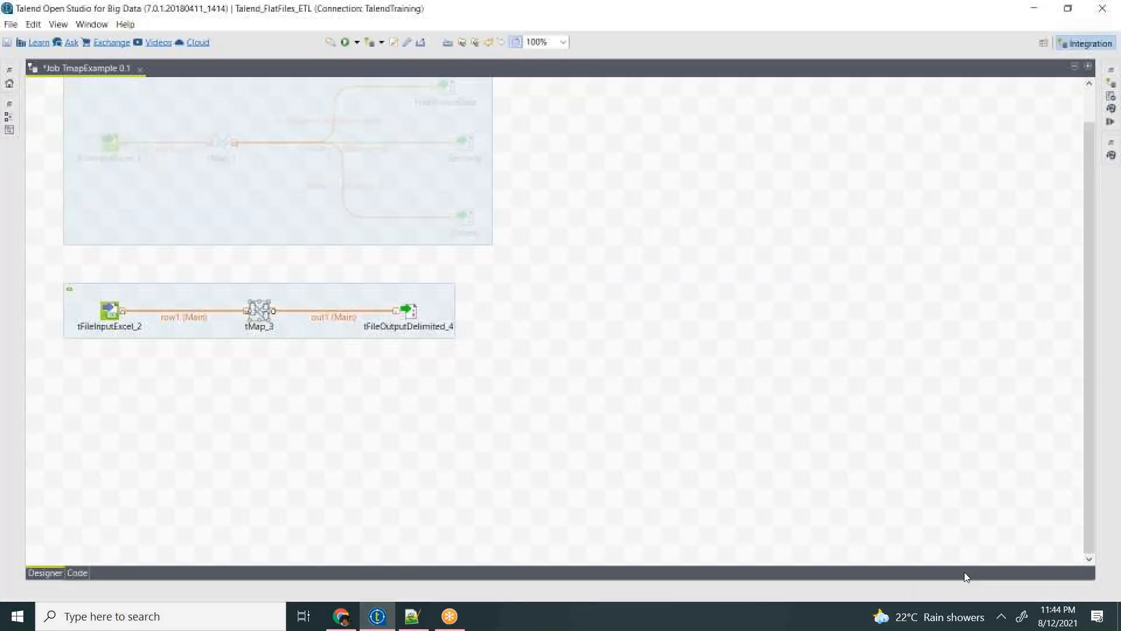
Step: Add a second tFileOutputDelimited below tFileOutputDelimited_4 and connect it to tMap_3 through a new output named France
right_click(426, 390)
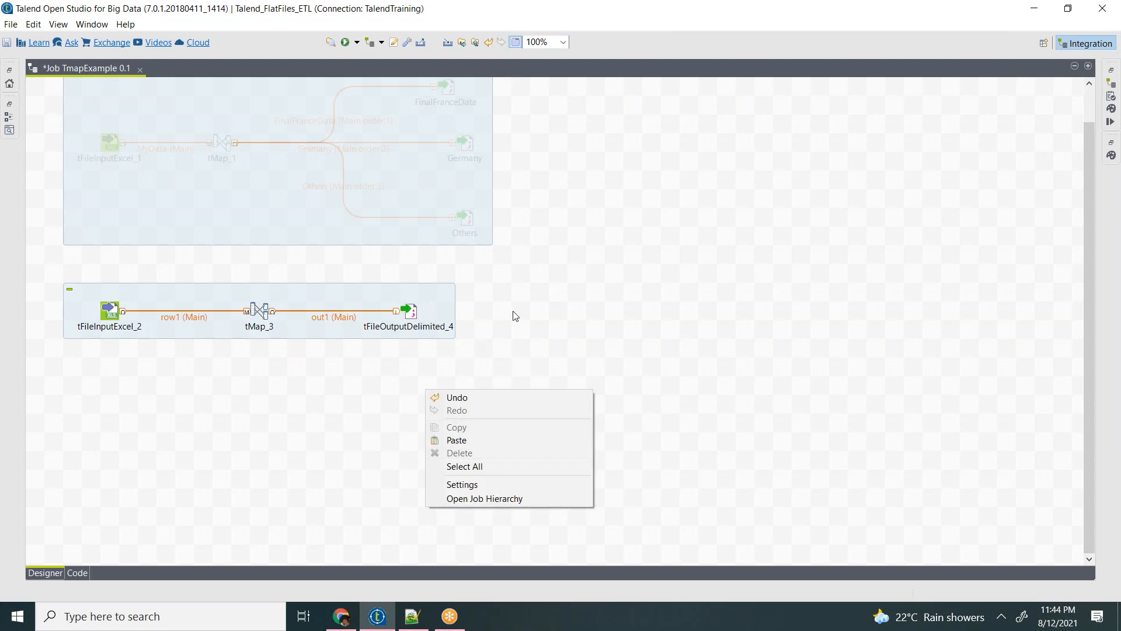
click(513, 312)
right_click(255, 313)
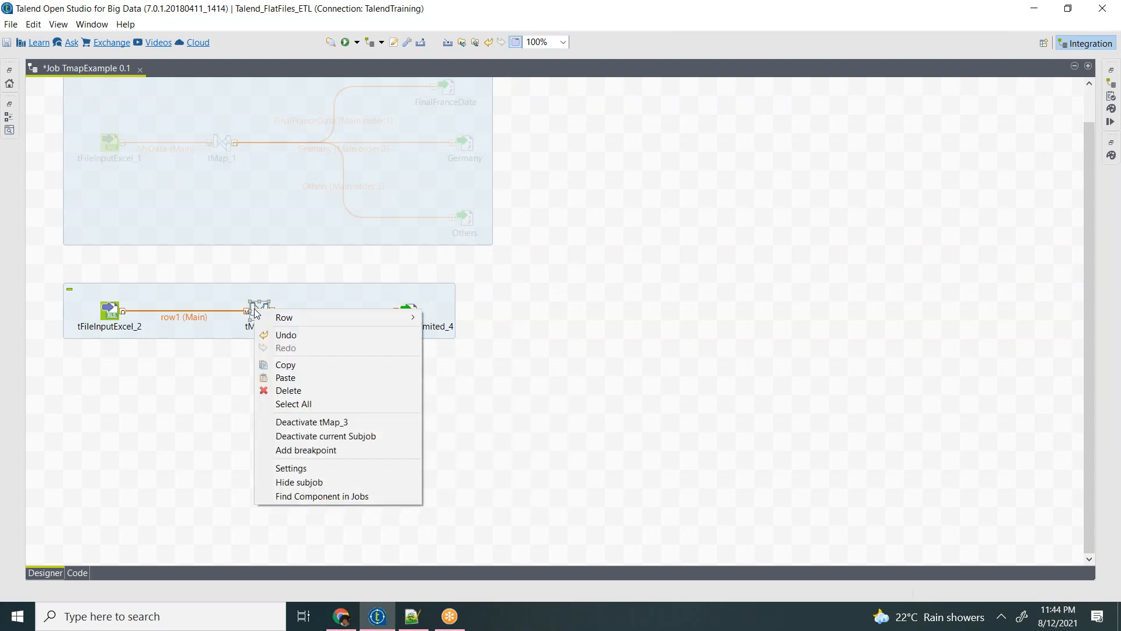
mouse_move(426, 318)
click(480, 317)
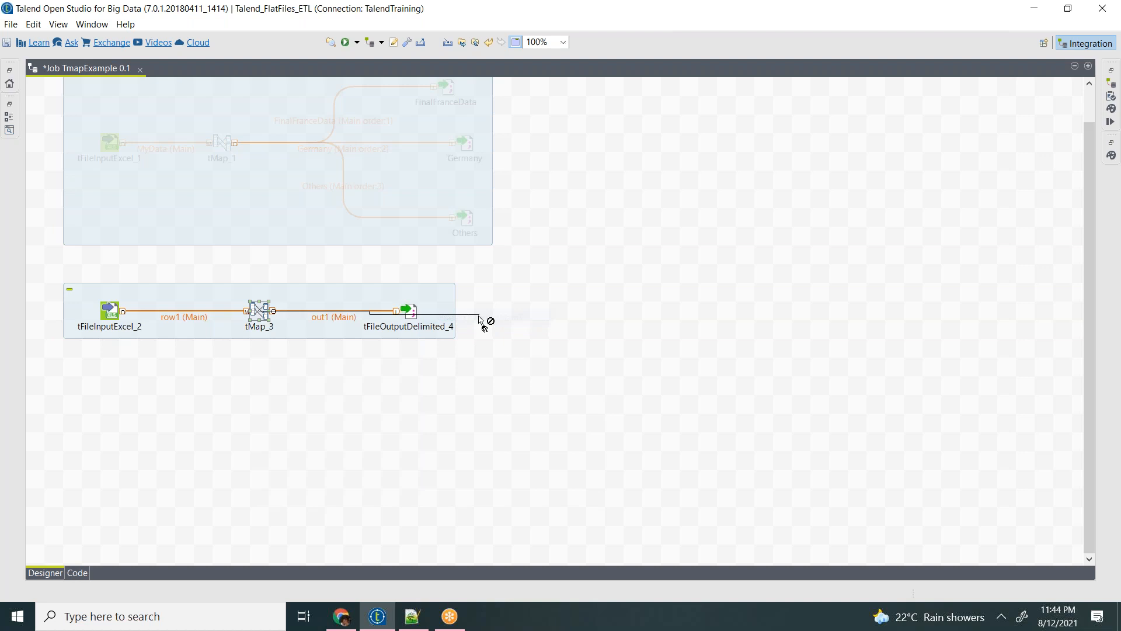
click(409, 401)
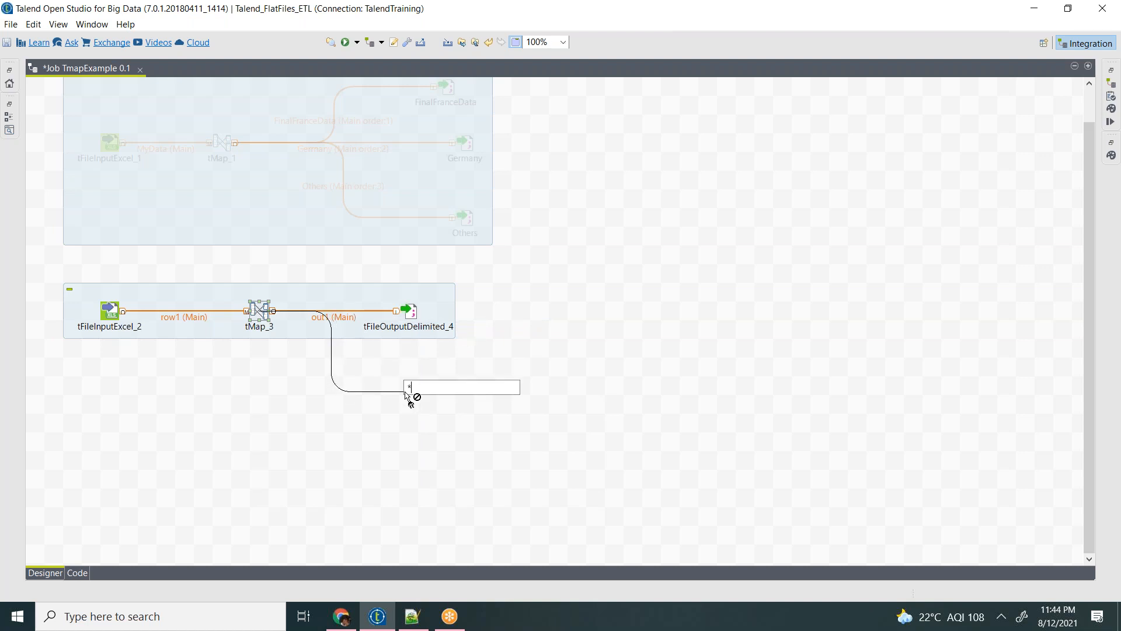
text(t)
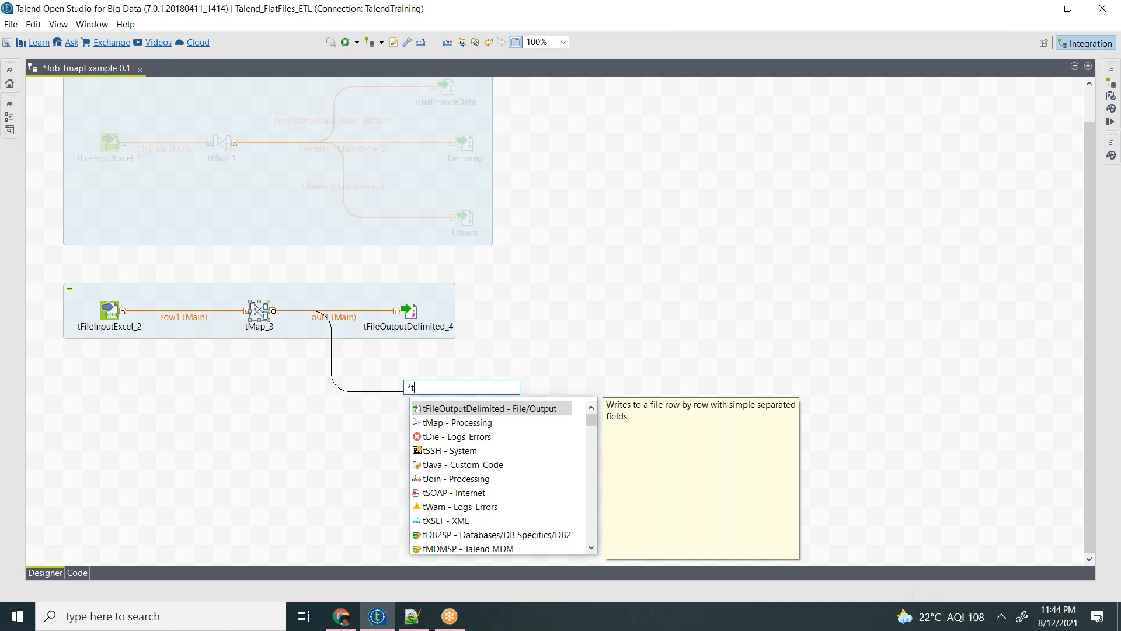
key(Return)
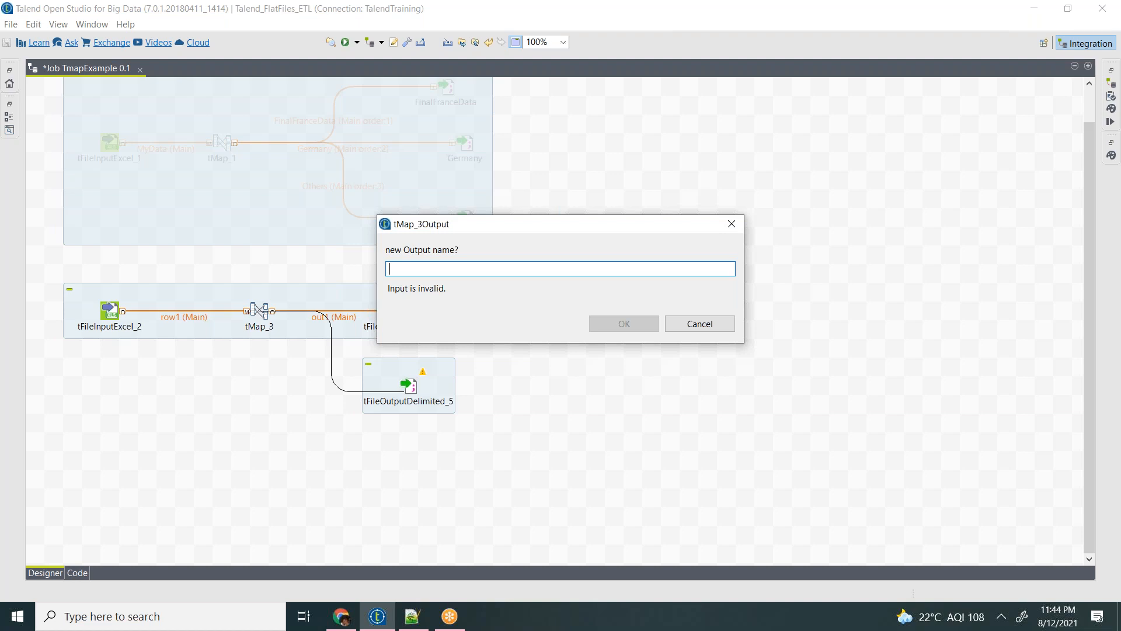
text(France)
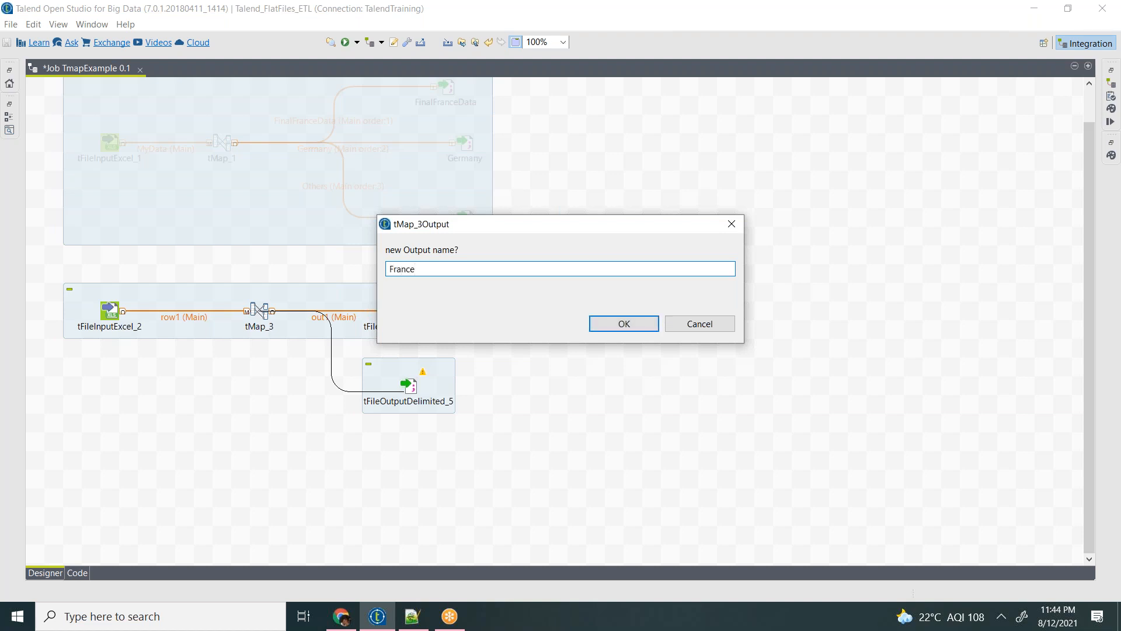
key(Return)
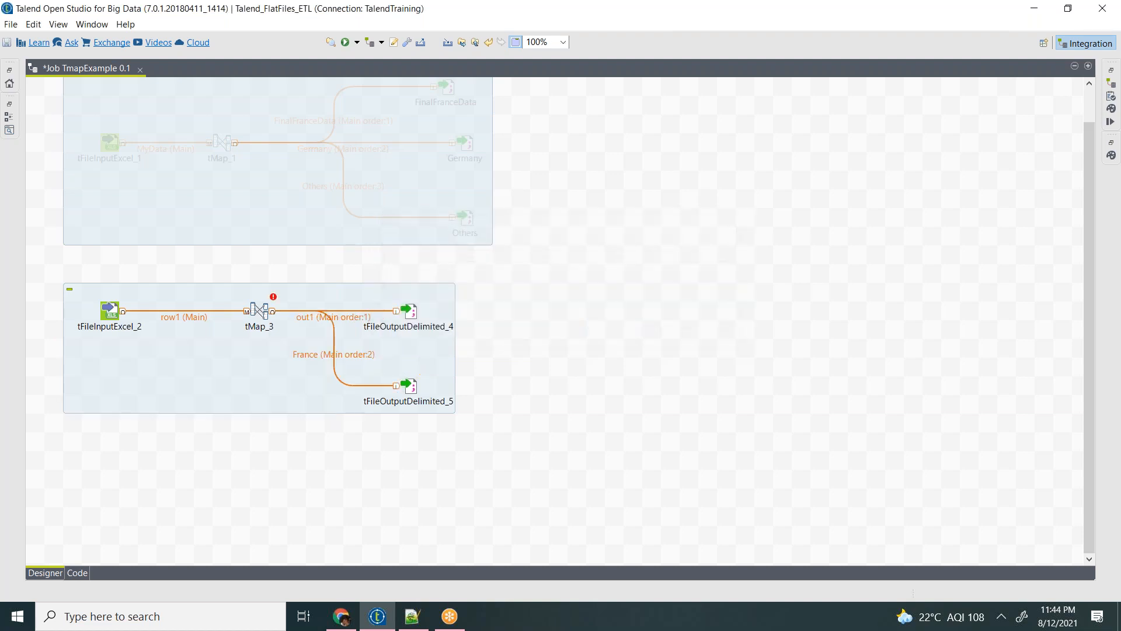
Step: Map all the row1 columns, Segment through LoadDate, to the France output in the tMap_3 map editor
double_click(261, 313)
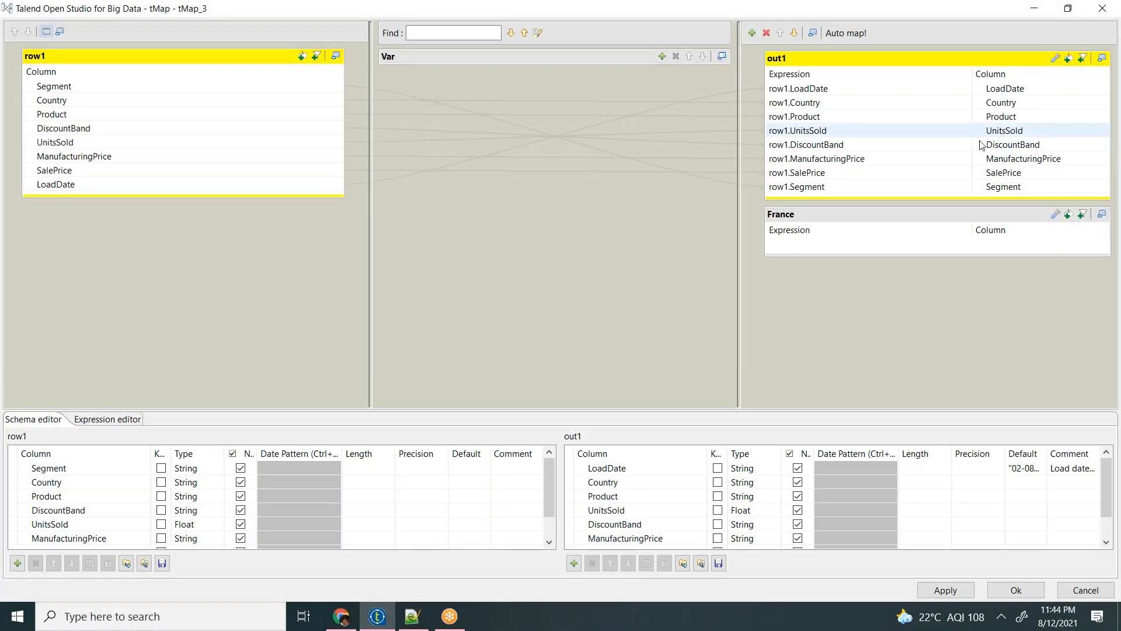
click(946, 224)
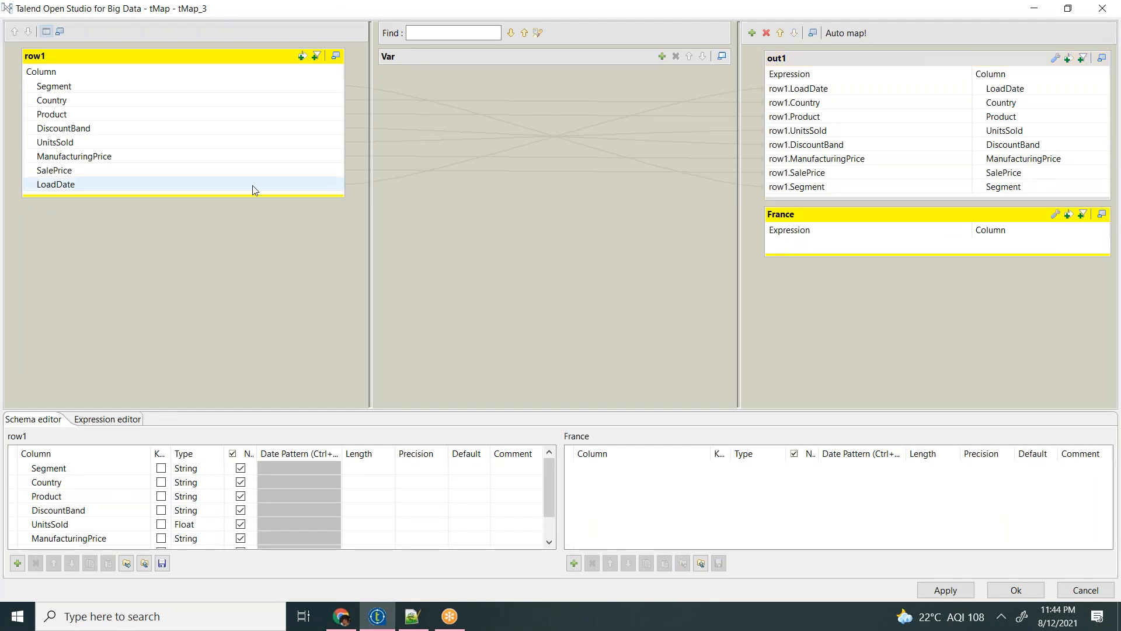
key(ctrl+a)
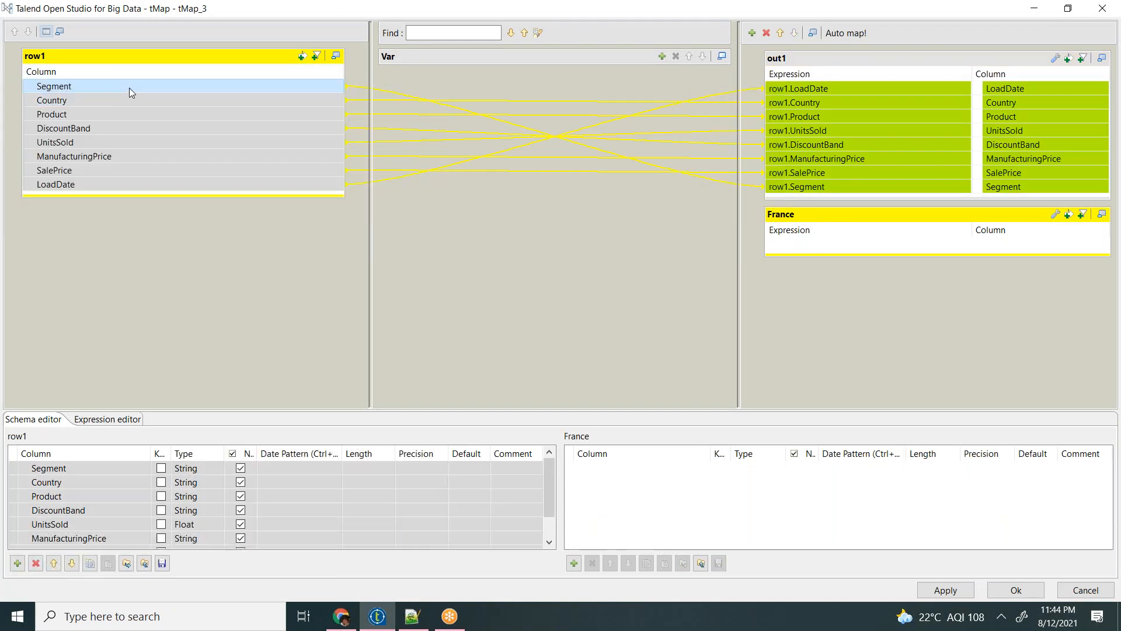
drag(131, 83, 941, 253)
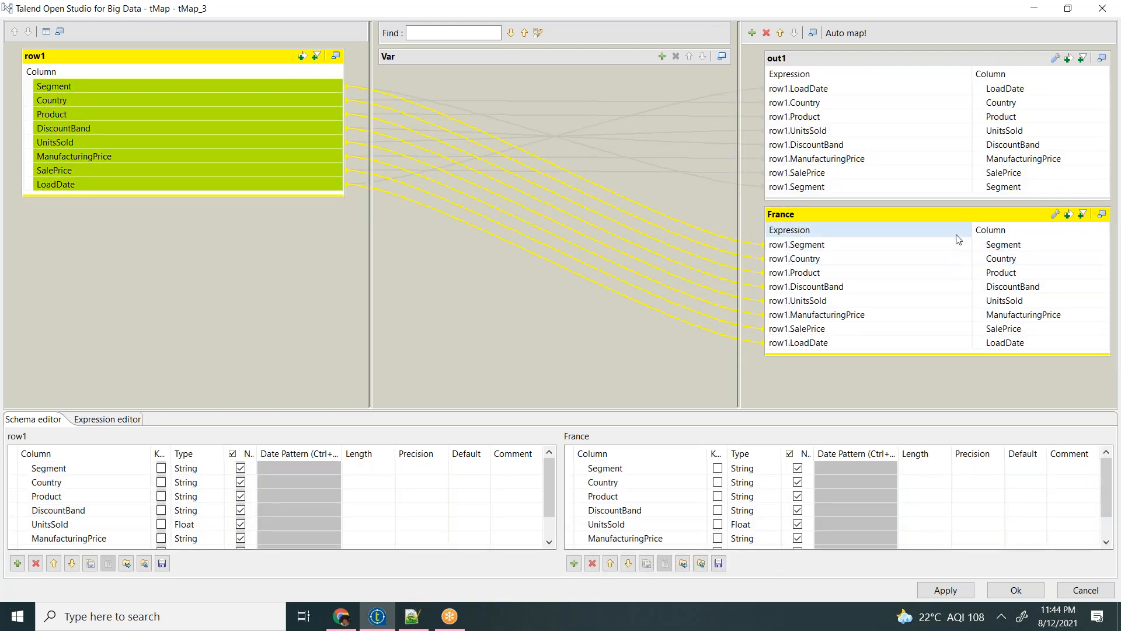
click(954, 244)
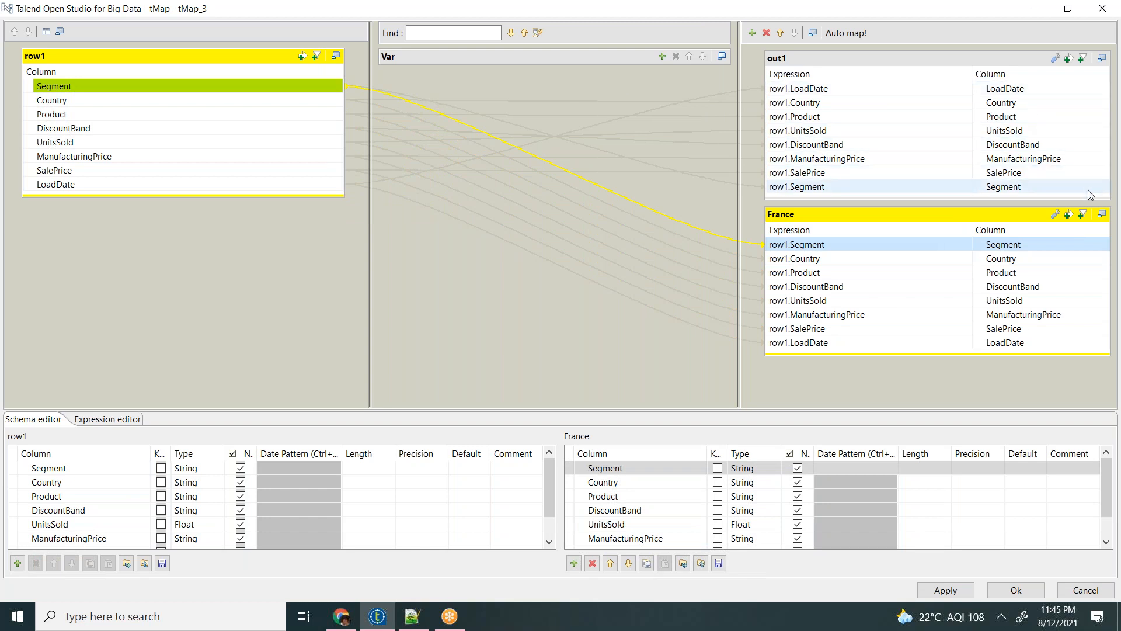
Step: Filter the France output with the expression row1.Country.equals("France"), propagate the changes and check the saved mapping
click(1071, 215)
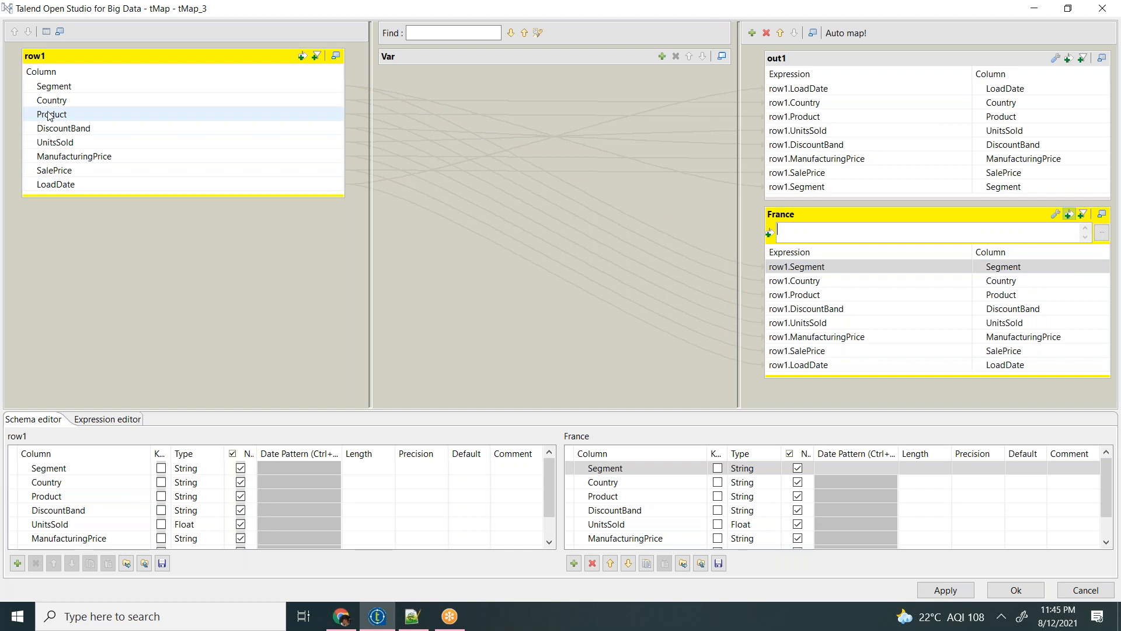
drag(59, 104, 851, 232)
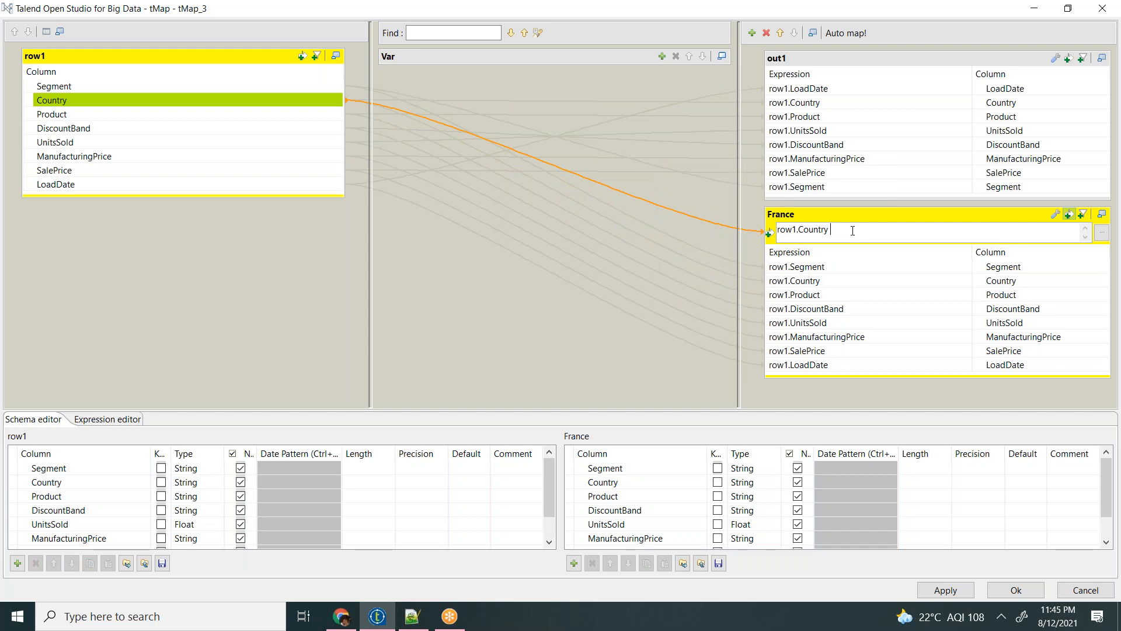
text(.equals("France)
click(1028, 596)
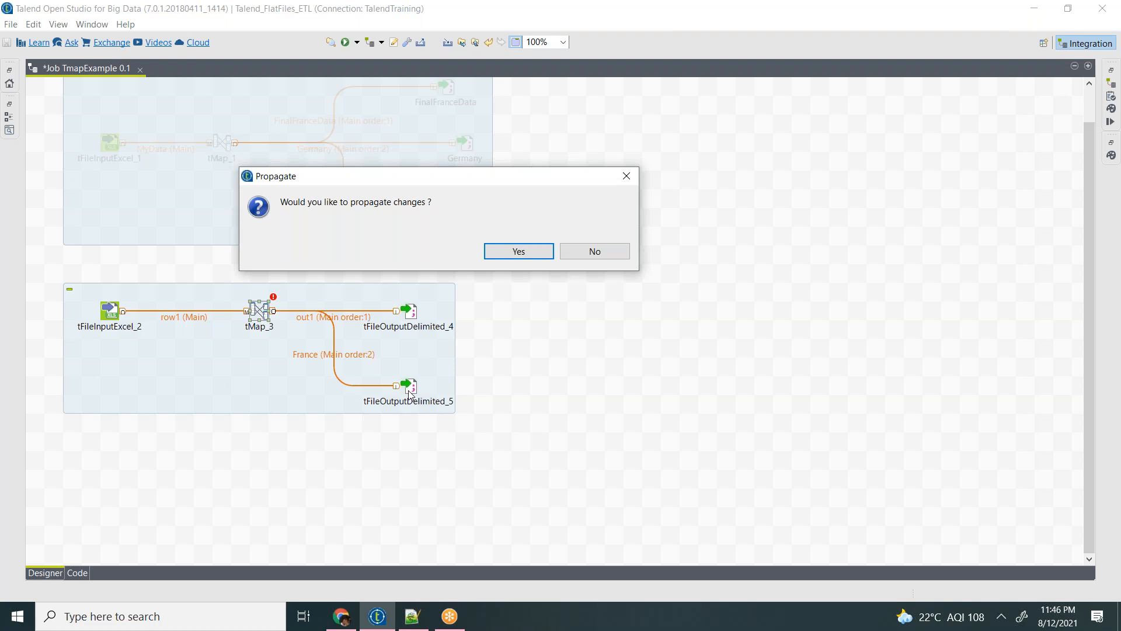
click(519, 252)
double_click(261, 310)
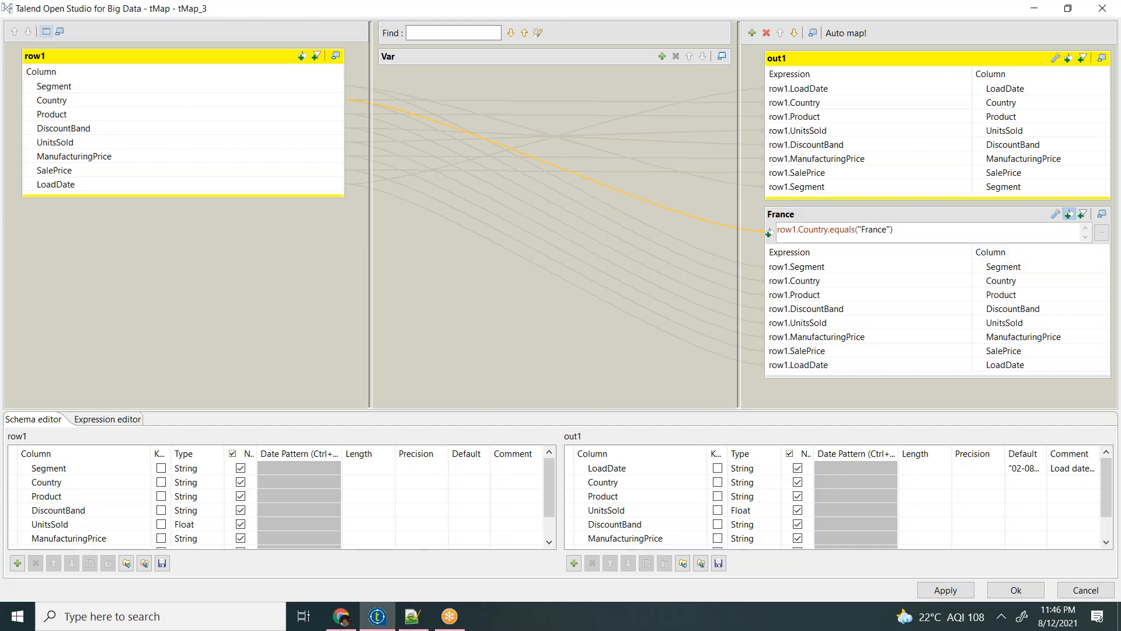
click(1018, 591)
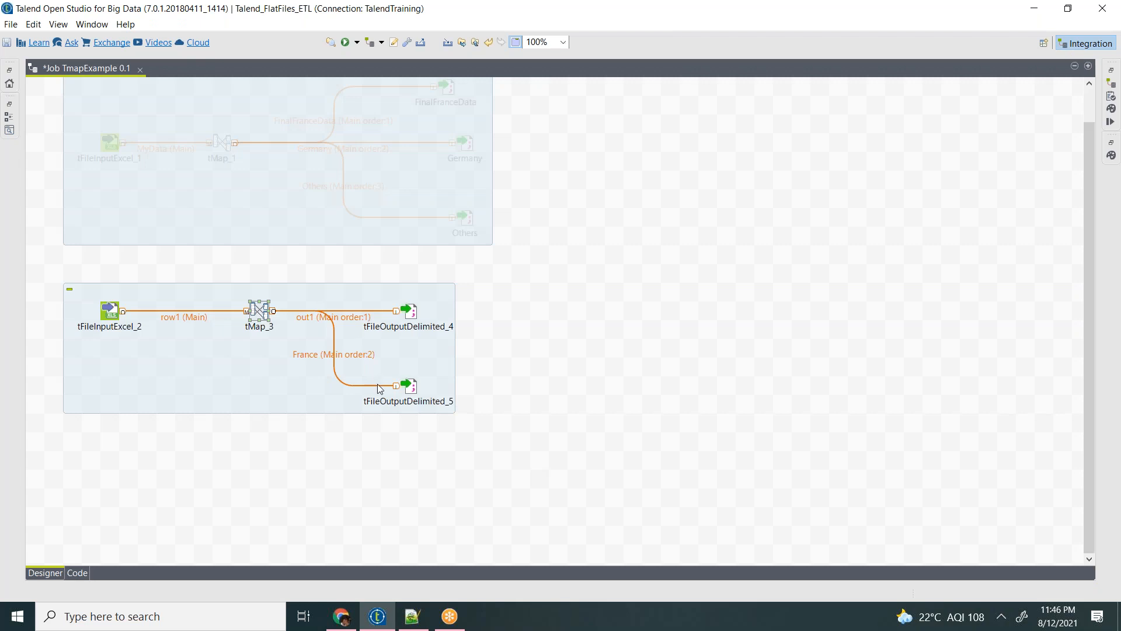
Step: Set the output file of tFileOutputDelimited_5 to France.dat inside the Day6 folder on the Desktop
click(412, 387)
double_click(412, 387)
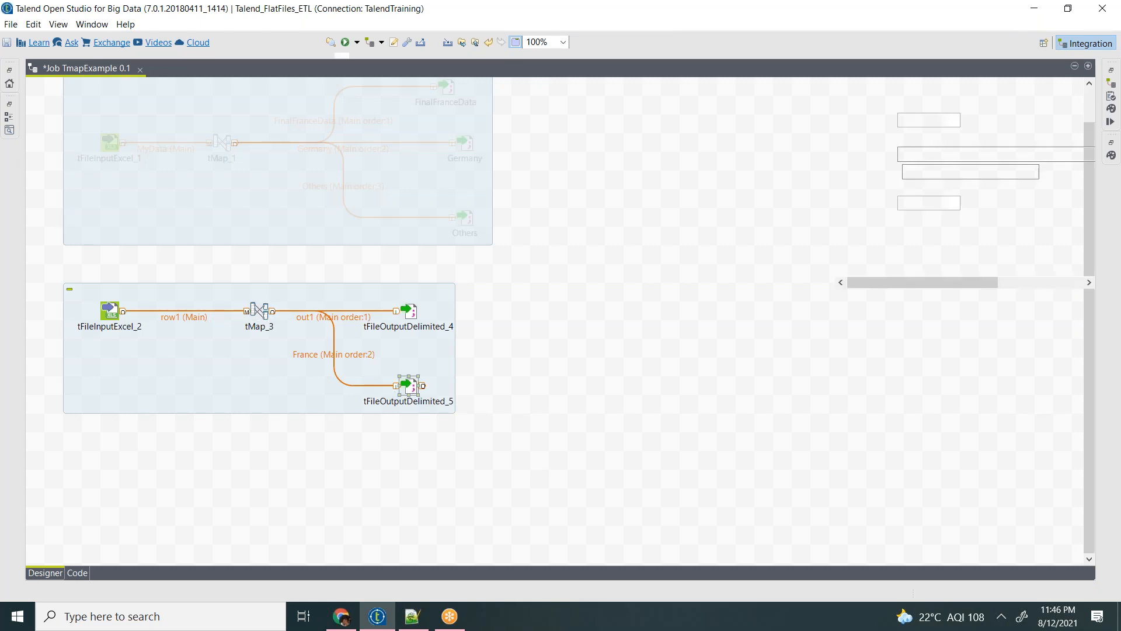
drag(923, 281, 1013, 280)
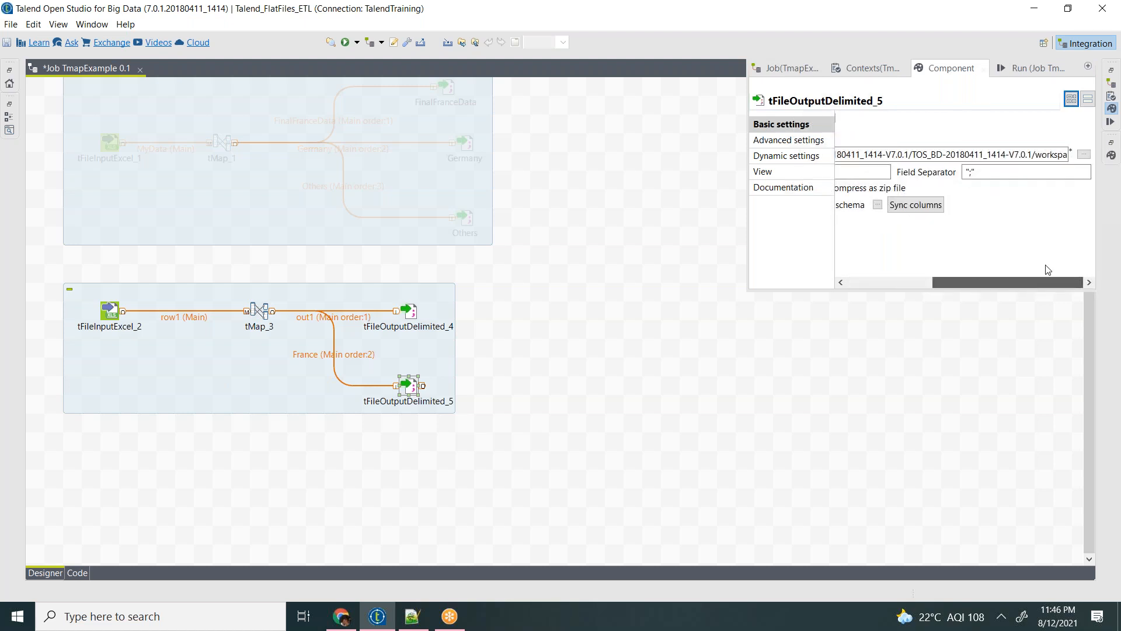
click(1084, 154)
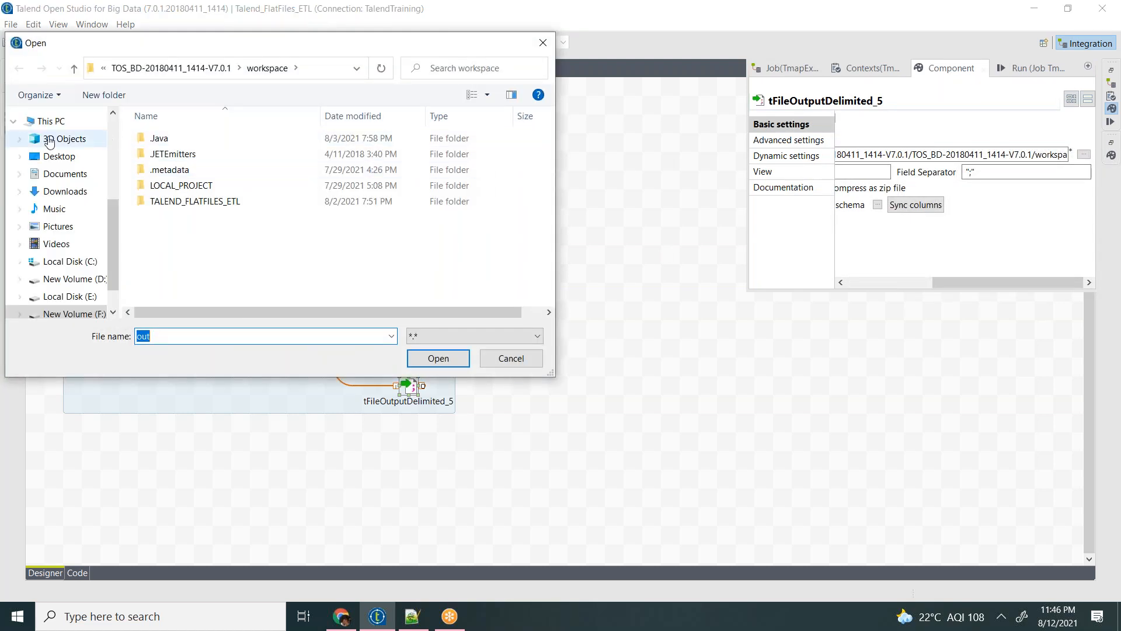
click(56, 156)
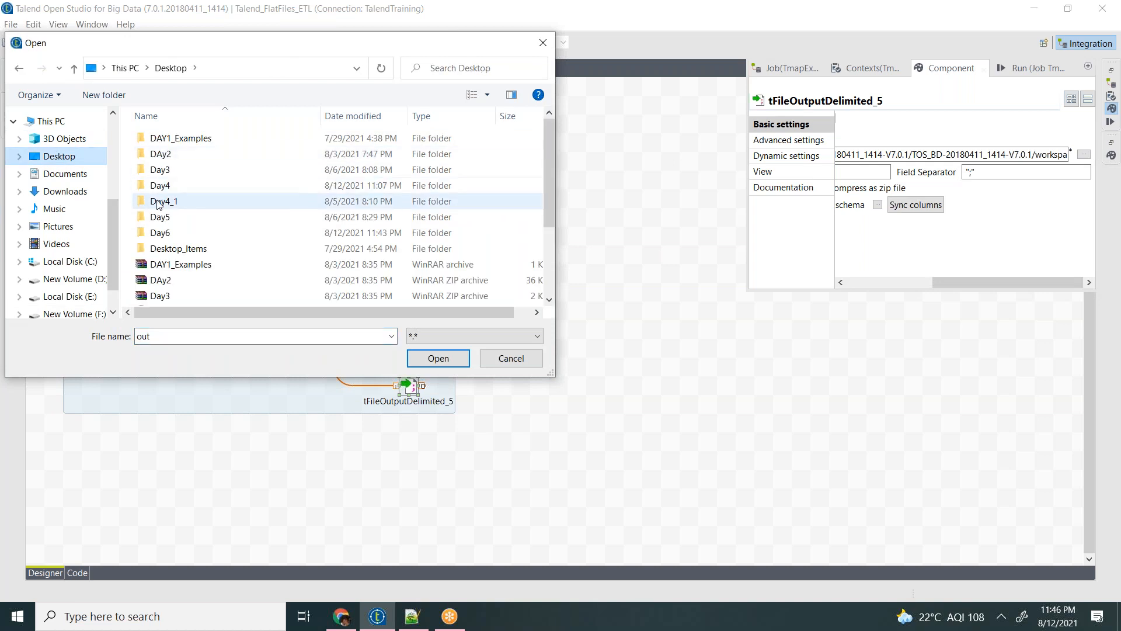
double_click(159, 233)
double_click(175, 336)
text(France.dat)
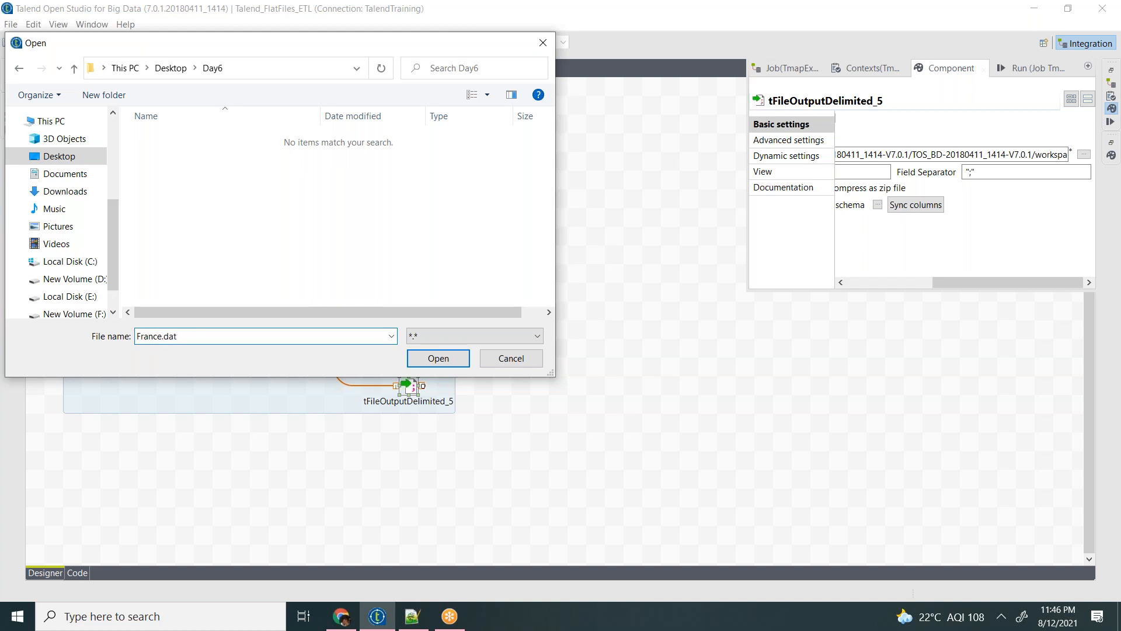
click(435, 357)
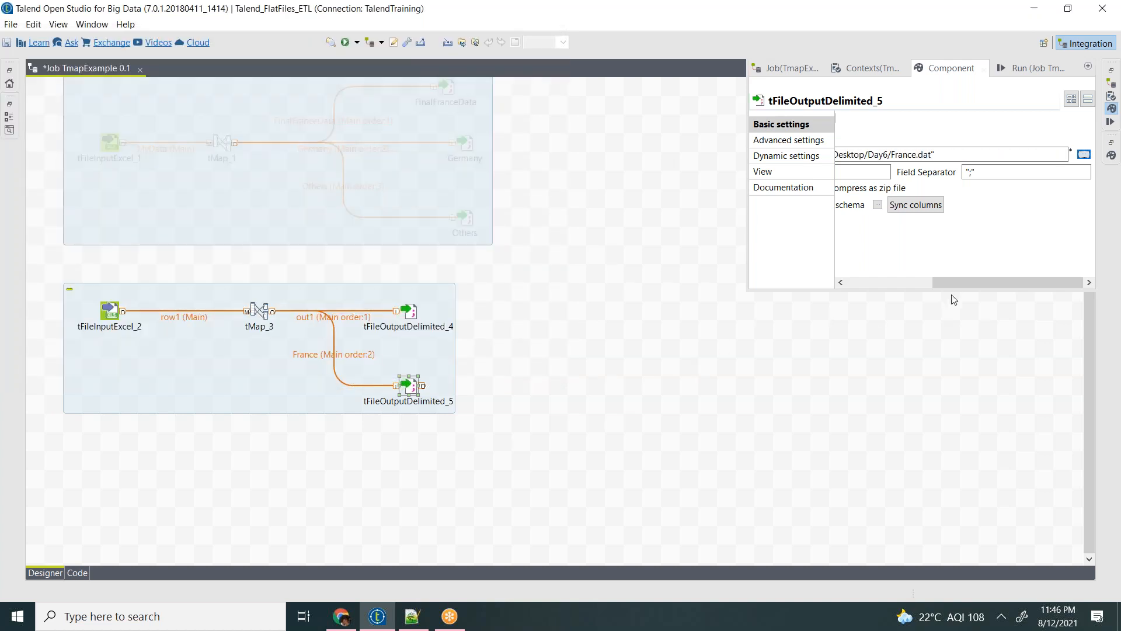
Step: Include the header row in tFileOutputDelimited_5 and compress its output as a zip file
drag(962, 281, 897, 291)
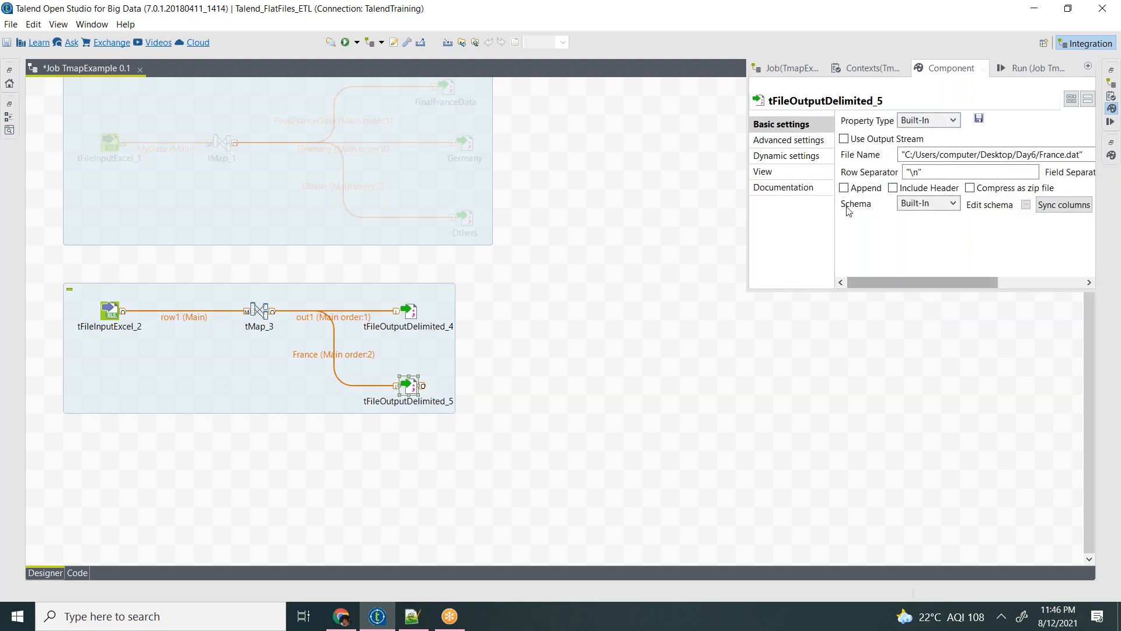
click(894, 188)
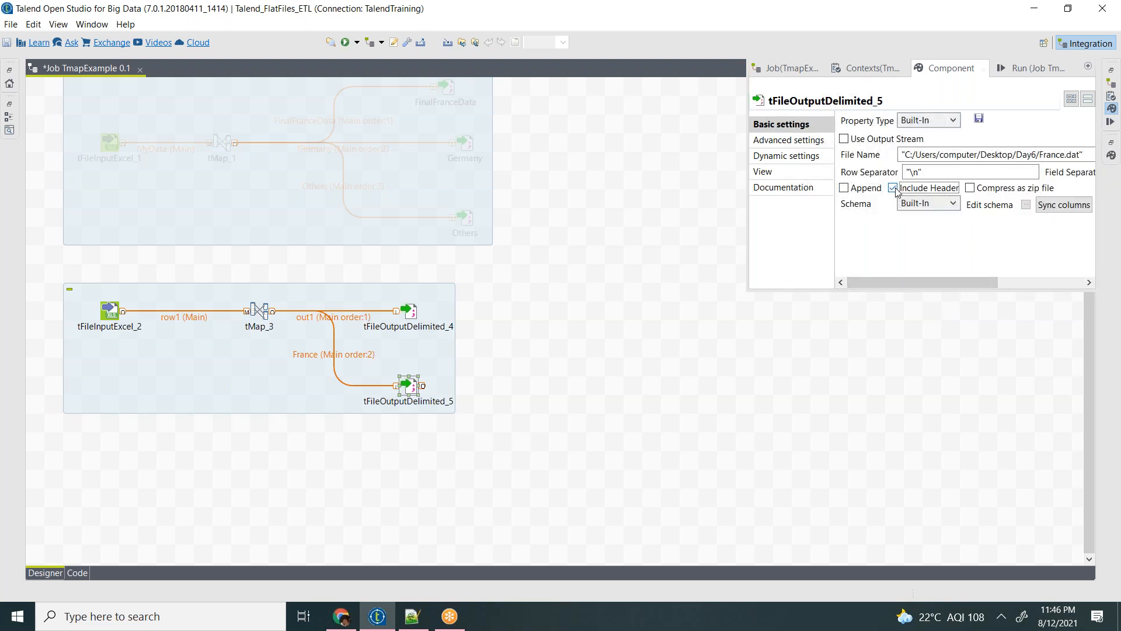
click(971, 191)
Step: Toggle the option to throw an error if the file already exists for tFileOutputDelimited_5 and tFileOutputDelimited_4
click(775, 142)
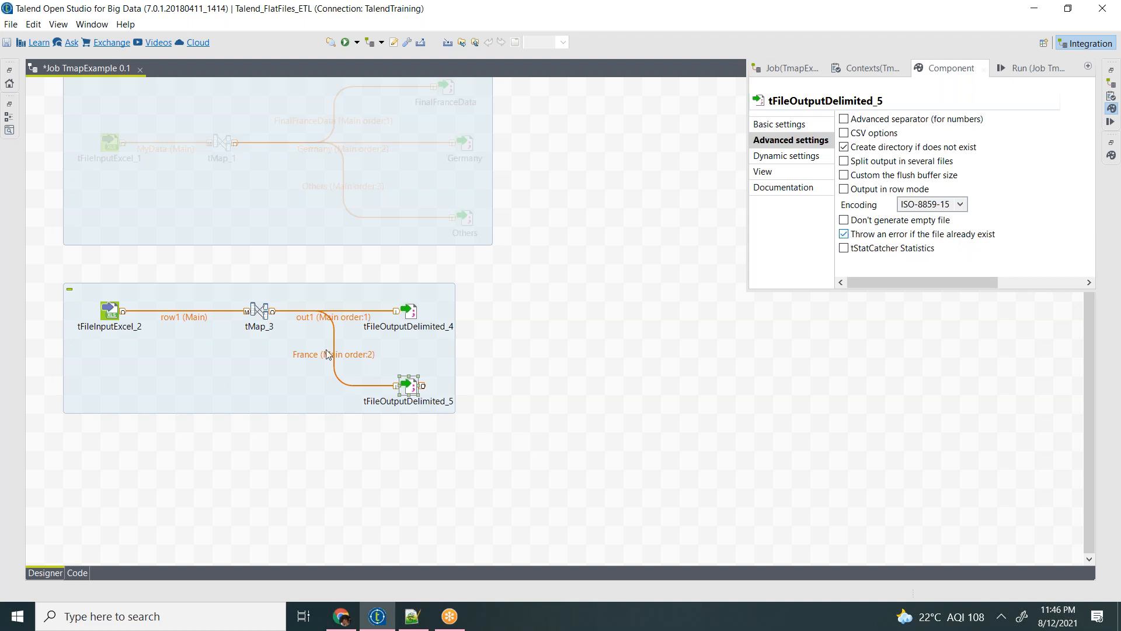
click(845, 235)
click(412, 316)
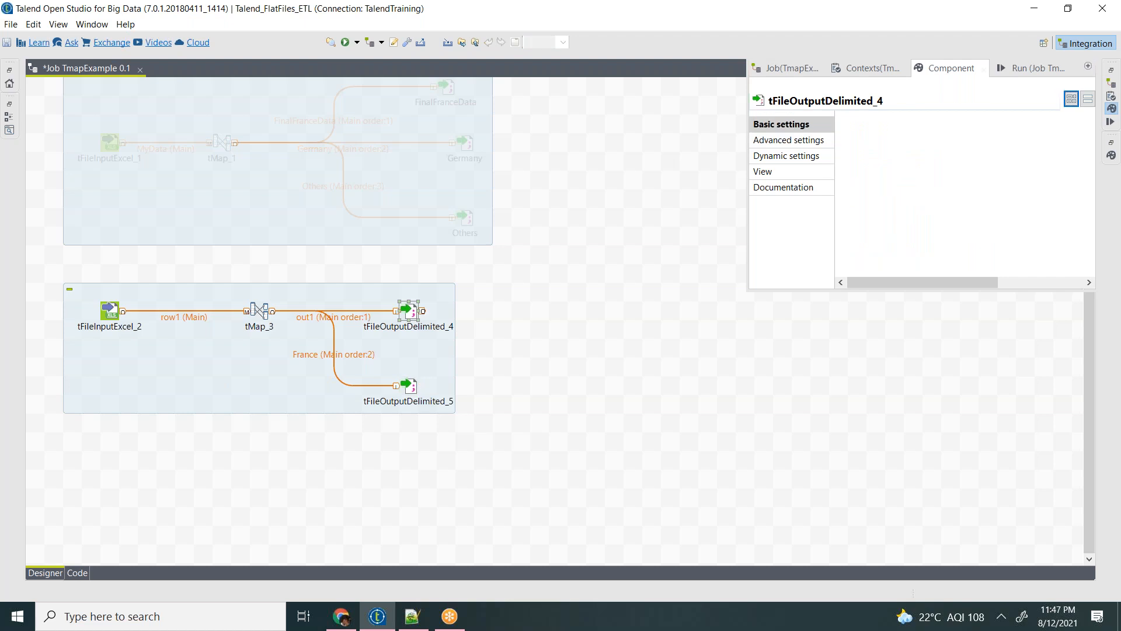
click(783, 140)
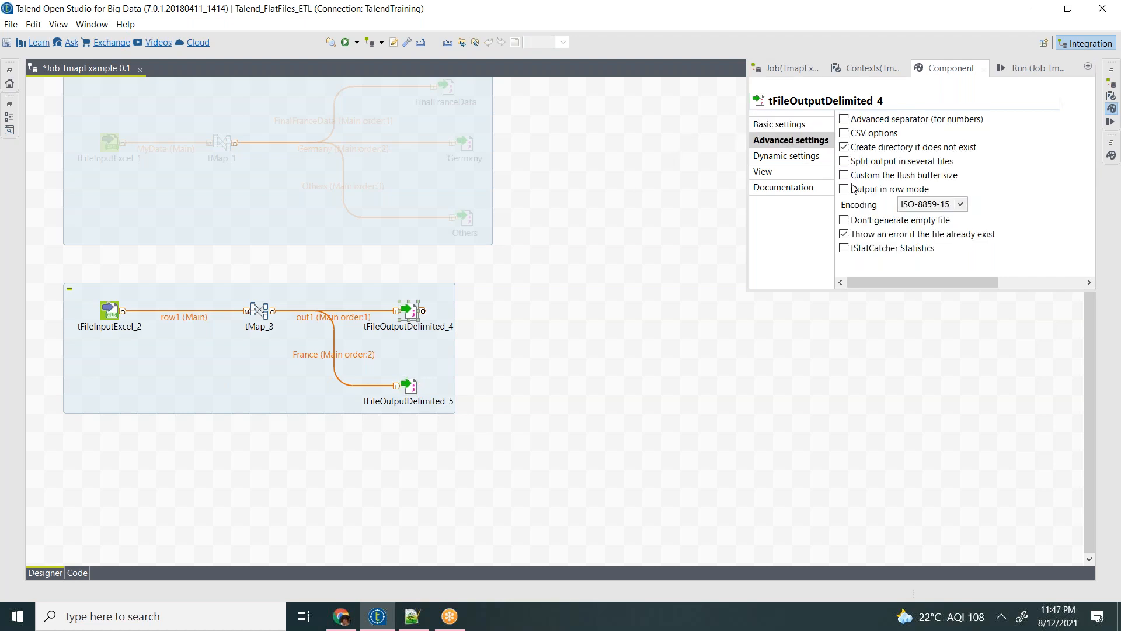
click(862, 238)
click(862, 239)
click(636, 314)
Step: Clear the previous execution log and run the TmapExample job
click(1111, 121)
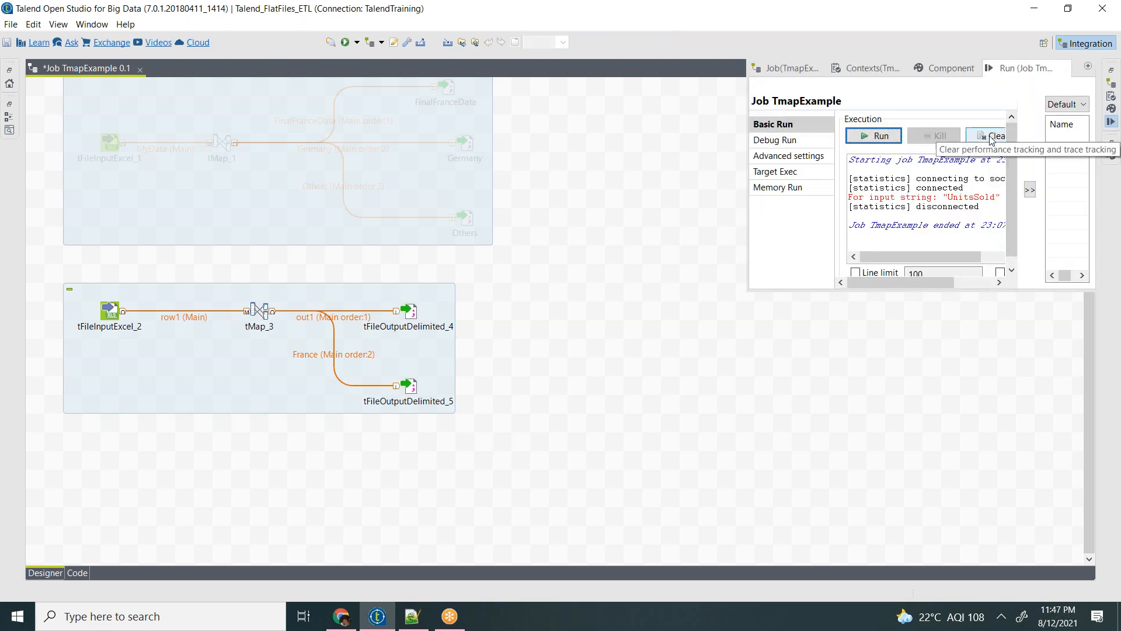
click(985, 134)
click(874, 135)
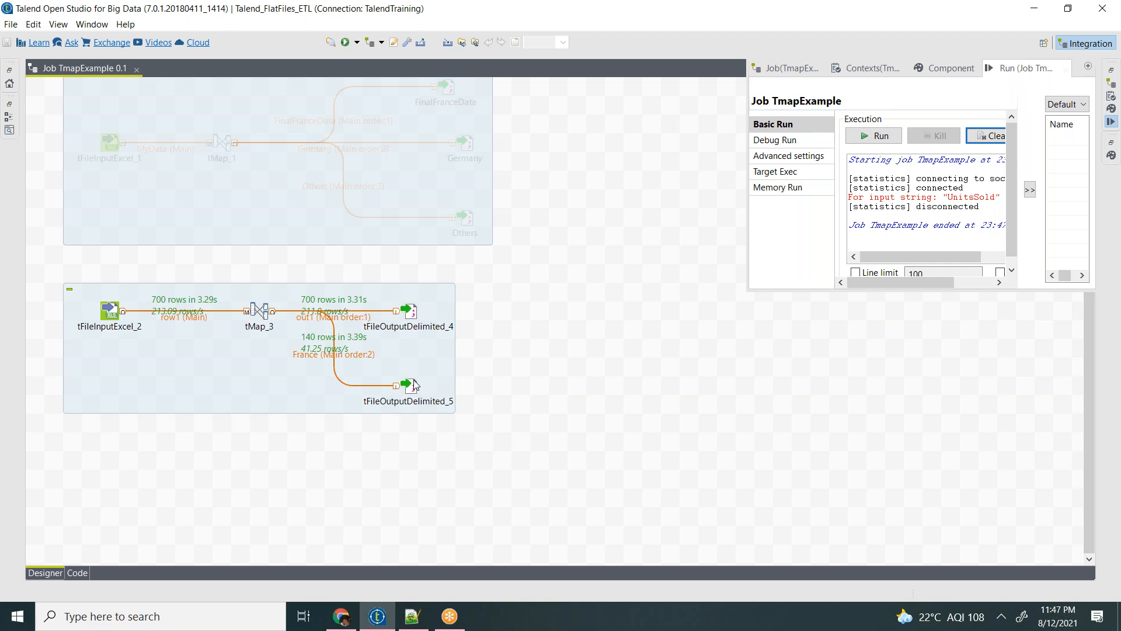
Step: Open the Day6 folder on the Desktop and extract the France zip archive in place
key(super+d)
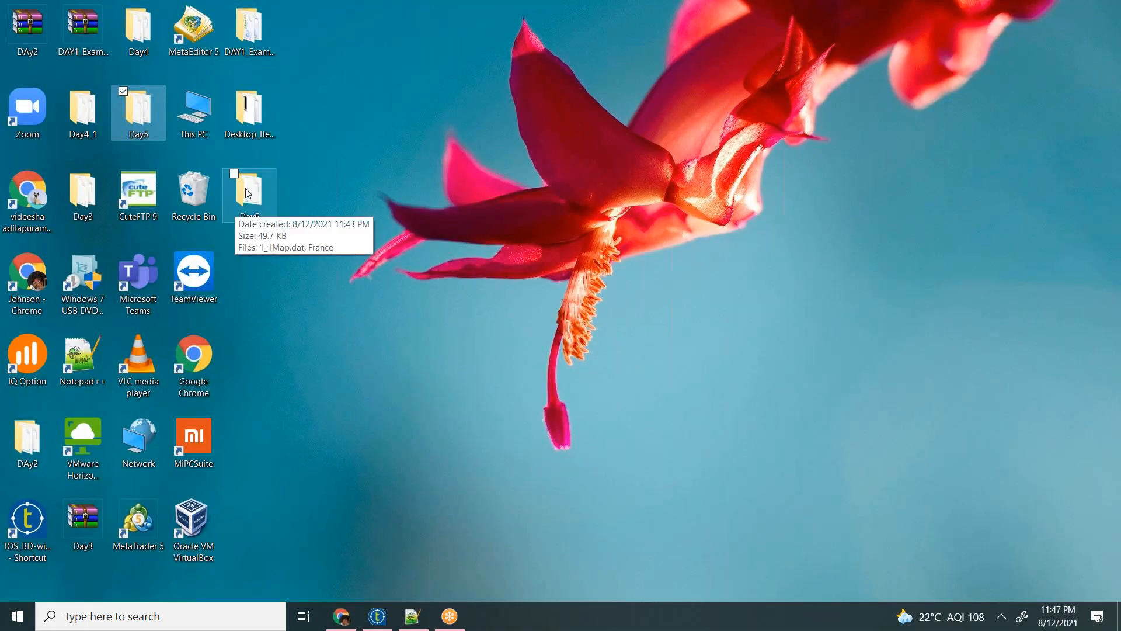
key(Return)
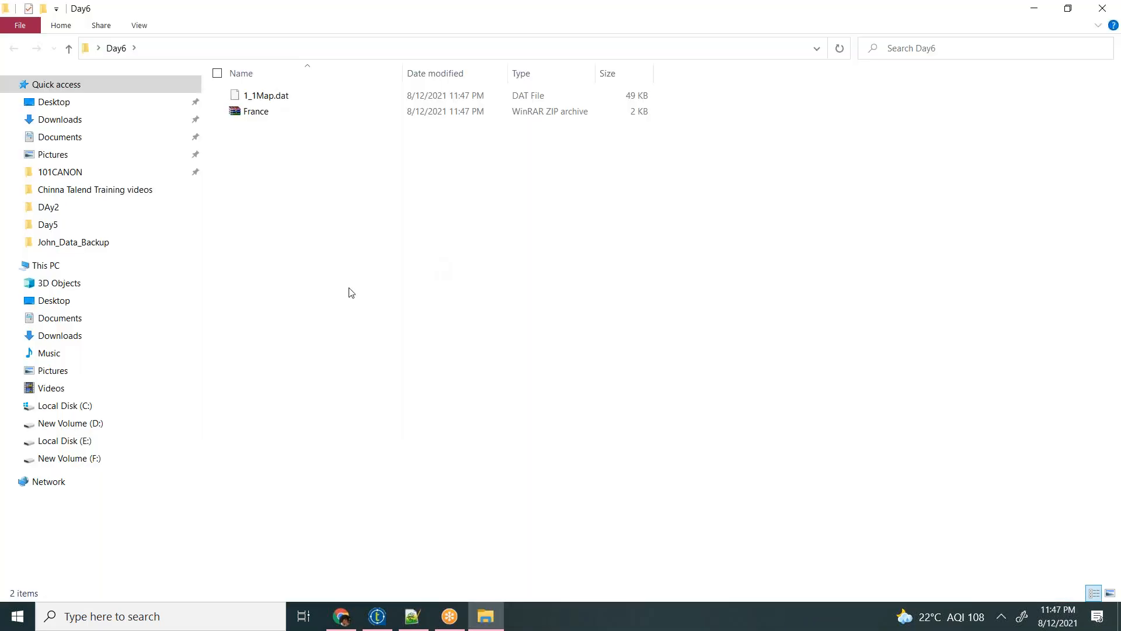
click(264, 116)
right_click(262, 113)
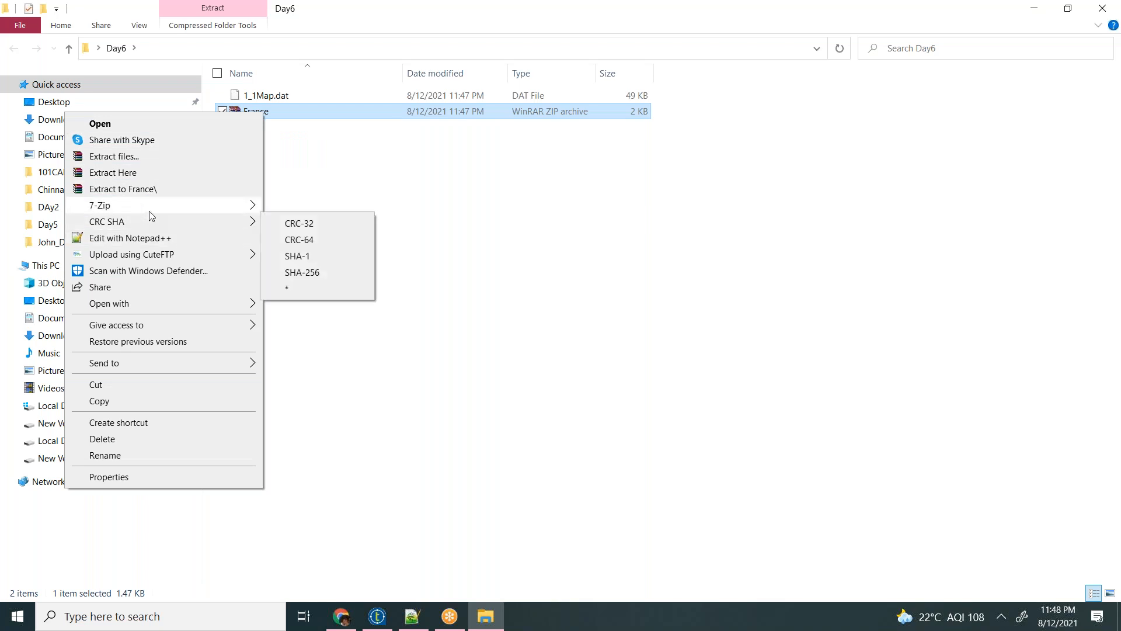
click(153, 174)
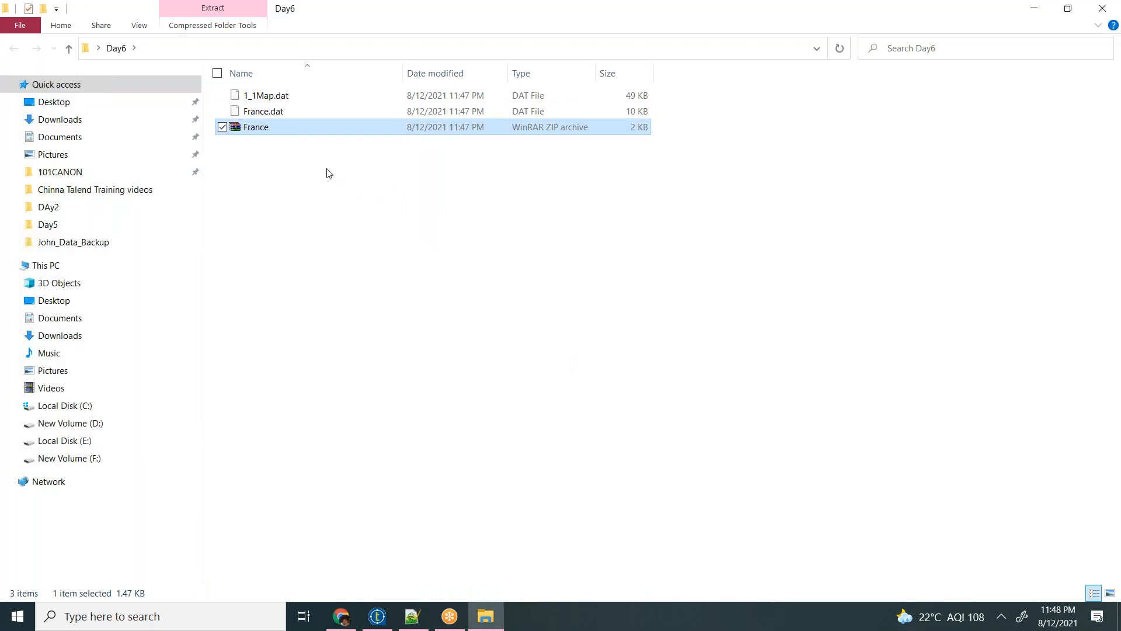
Step: Open France.dat from the Day6 folder in Notepad++ and check the country values throughout its rows
click(266, 112)
right_click(266, 113)
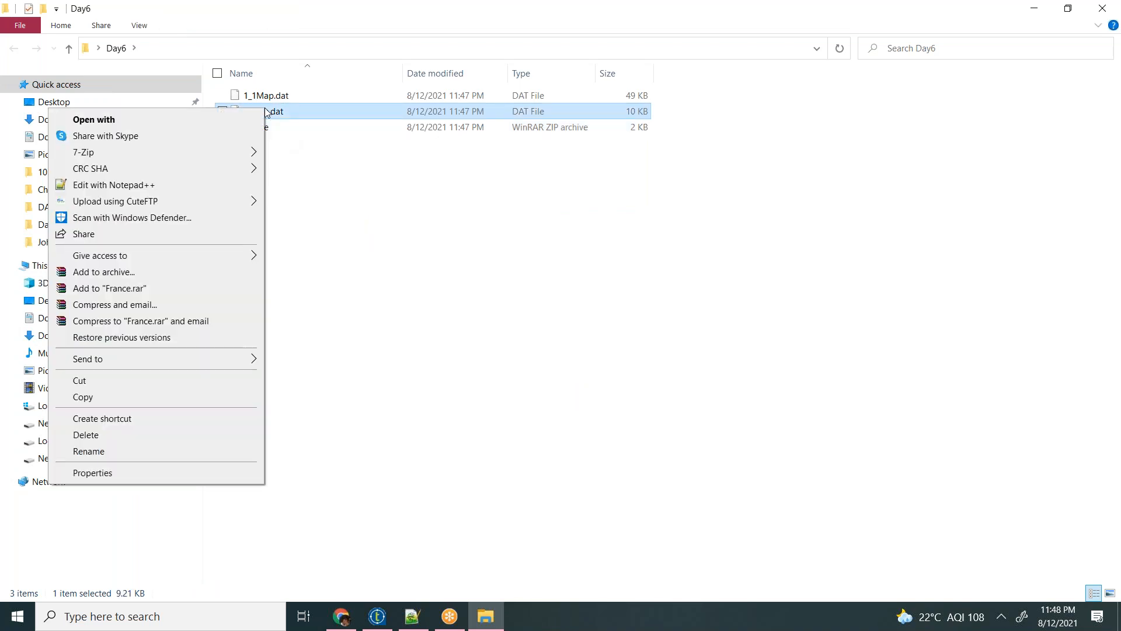
click(142, 185)
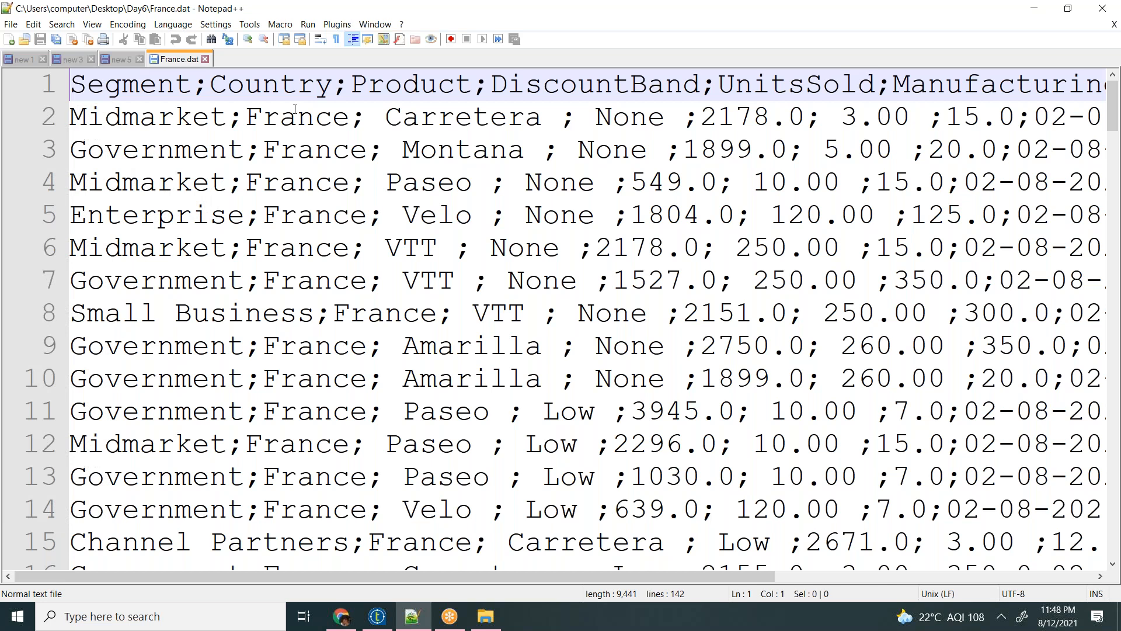
double_click(296, 85)
double_click(300, 116)
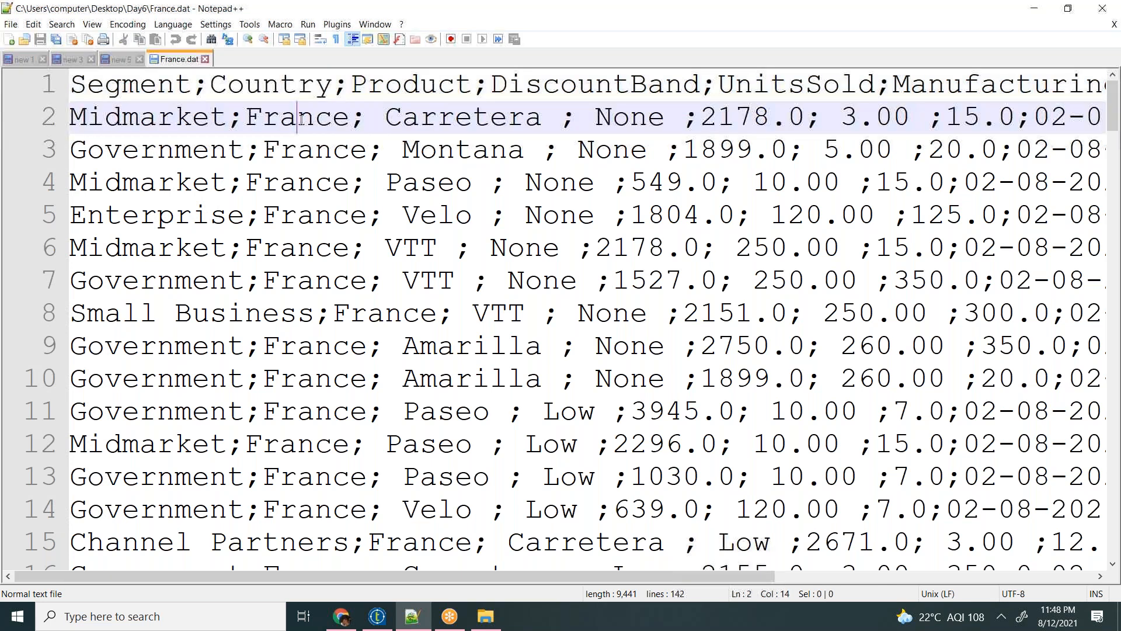
scroll(317, 235, down, 9)
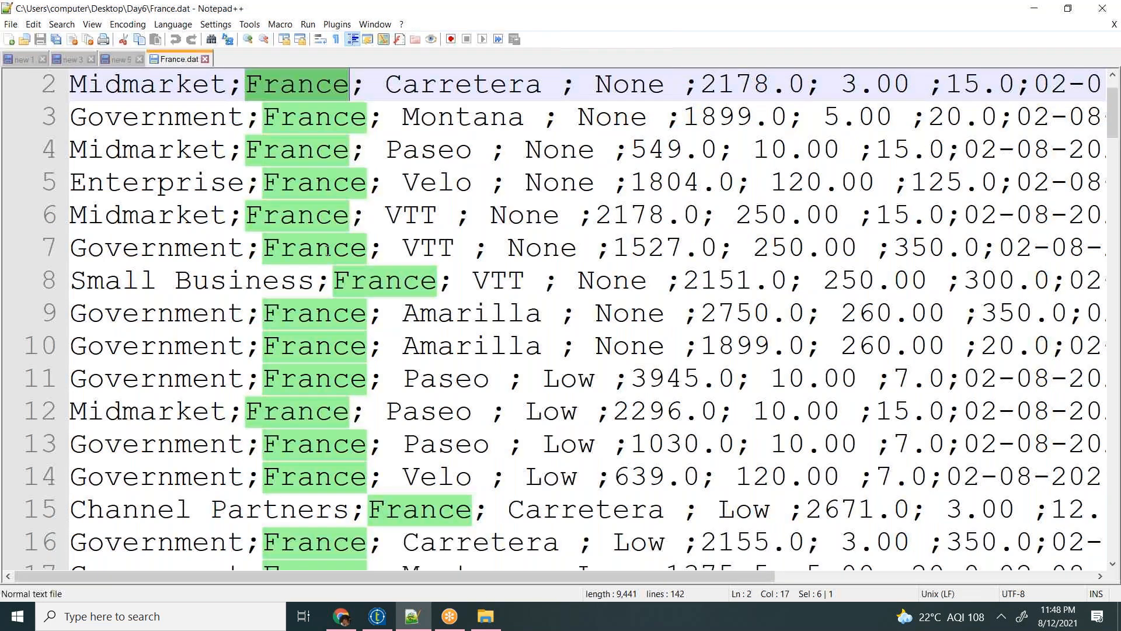
scroll(389, 302, down, 7)
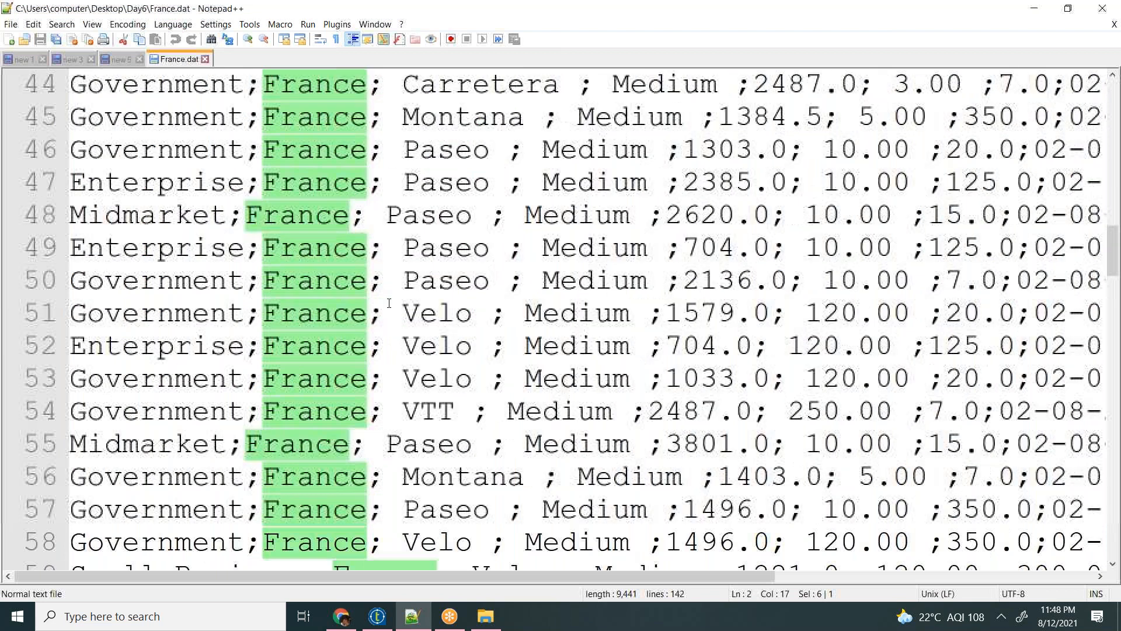
scroll(389, 301, down, 6)
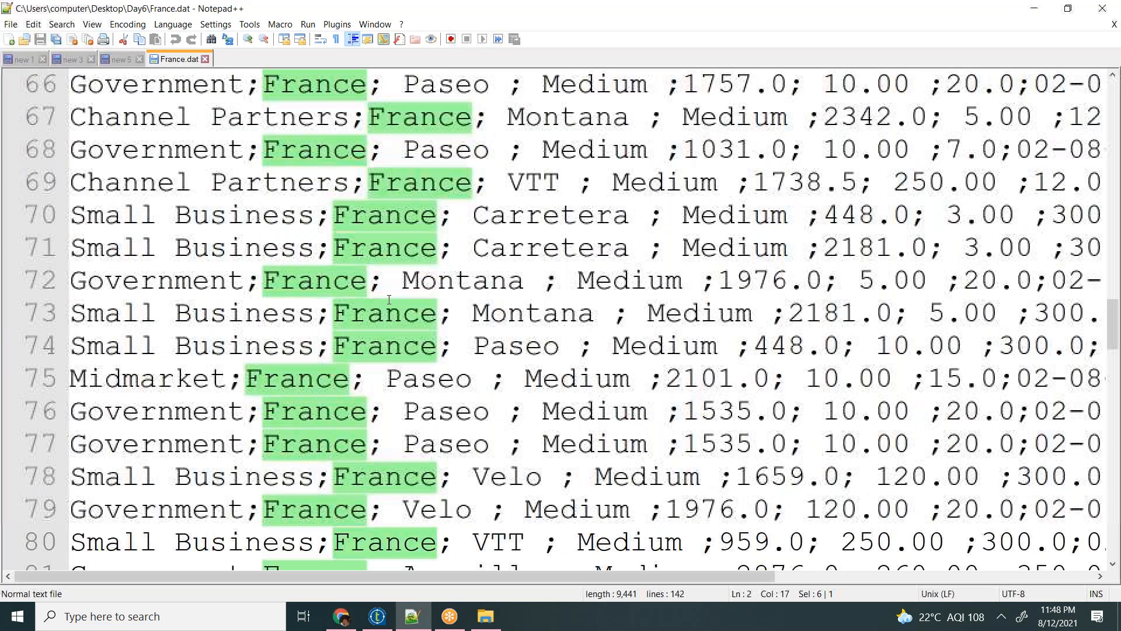
click(1042, 6)
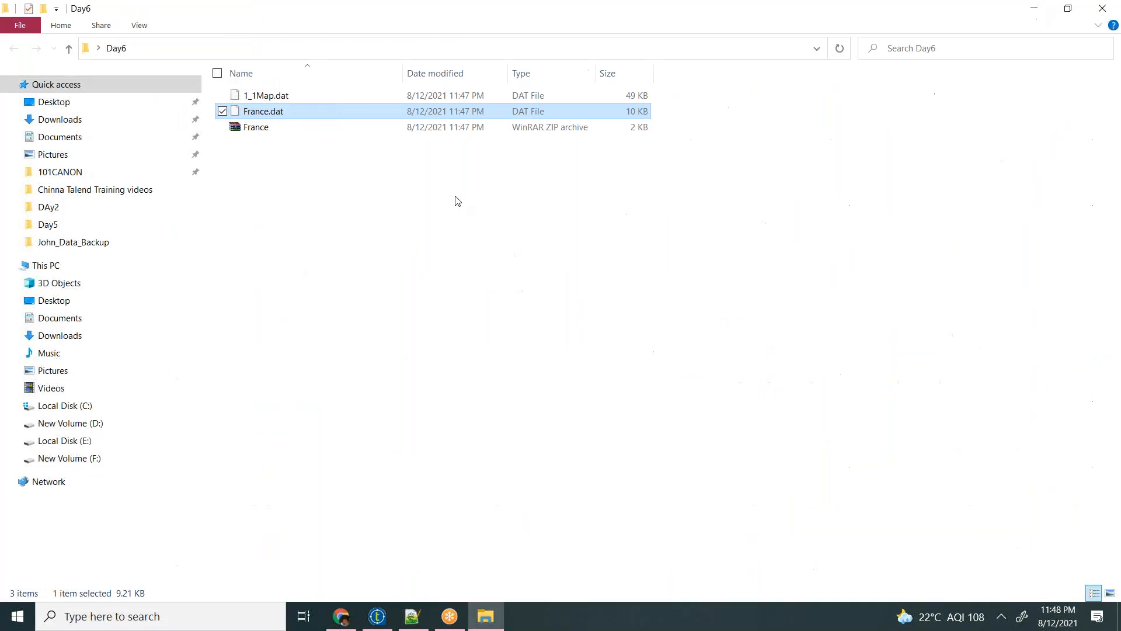
Step: Open 1_1Map.dat in Notepad++, dismiss the app-choice prompt, examine the header columns and close the France.dat file
double_click(279, 97)
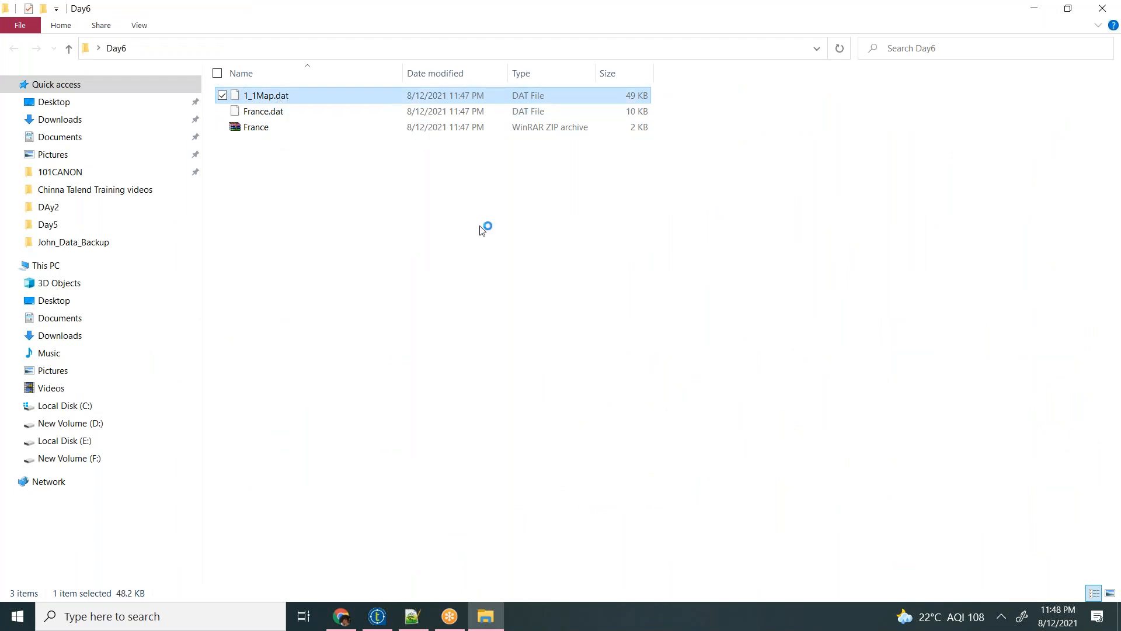
right_click(253, 97)
click(80, 170)
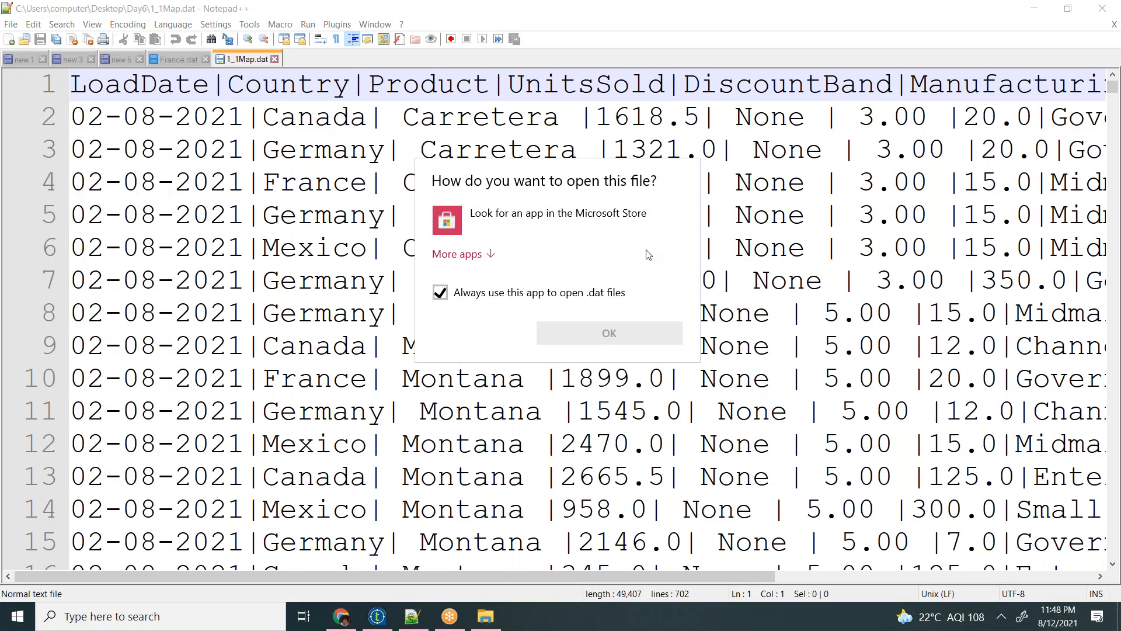
click(649, 239)
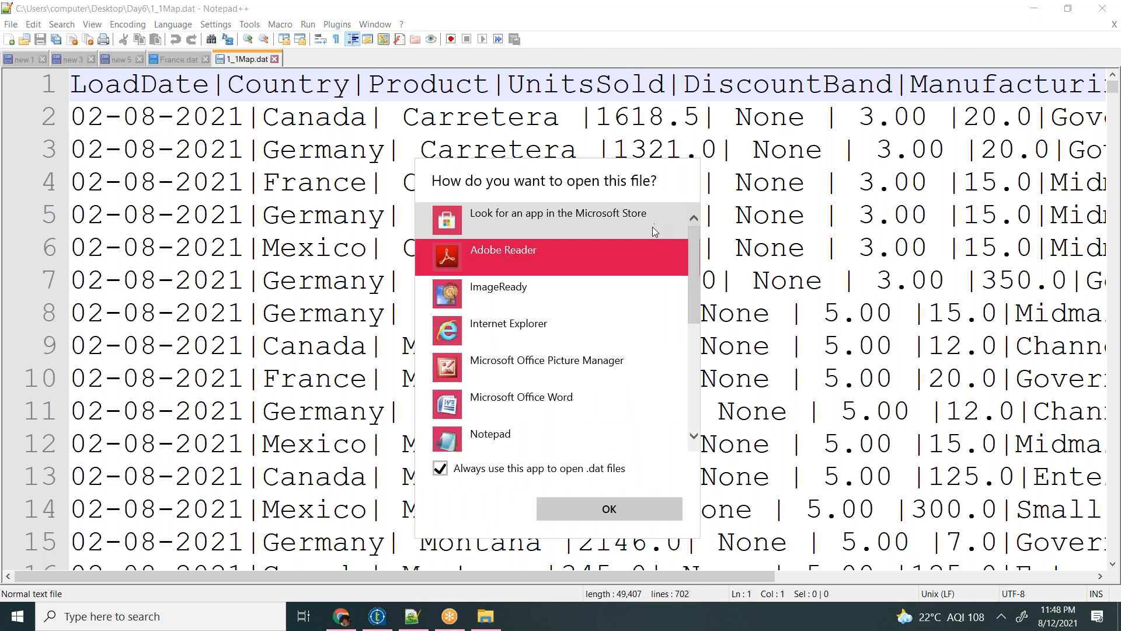
key(Escape)
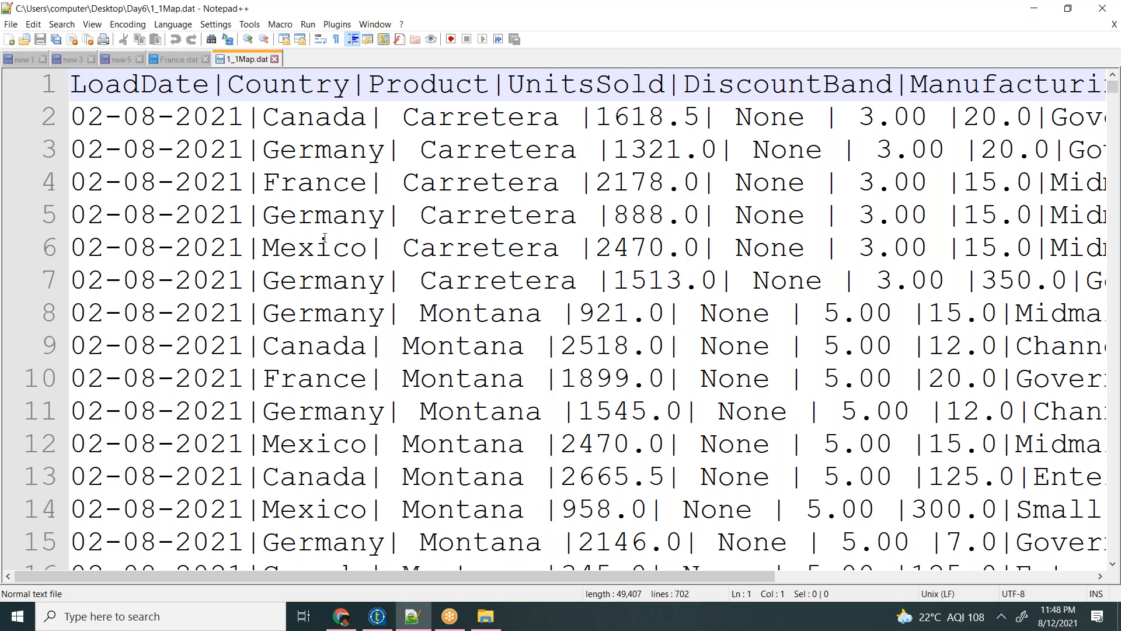
click(176, 85)
click(139, 85)
click(455, 85)
click(207, 59)
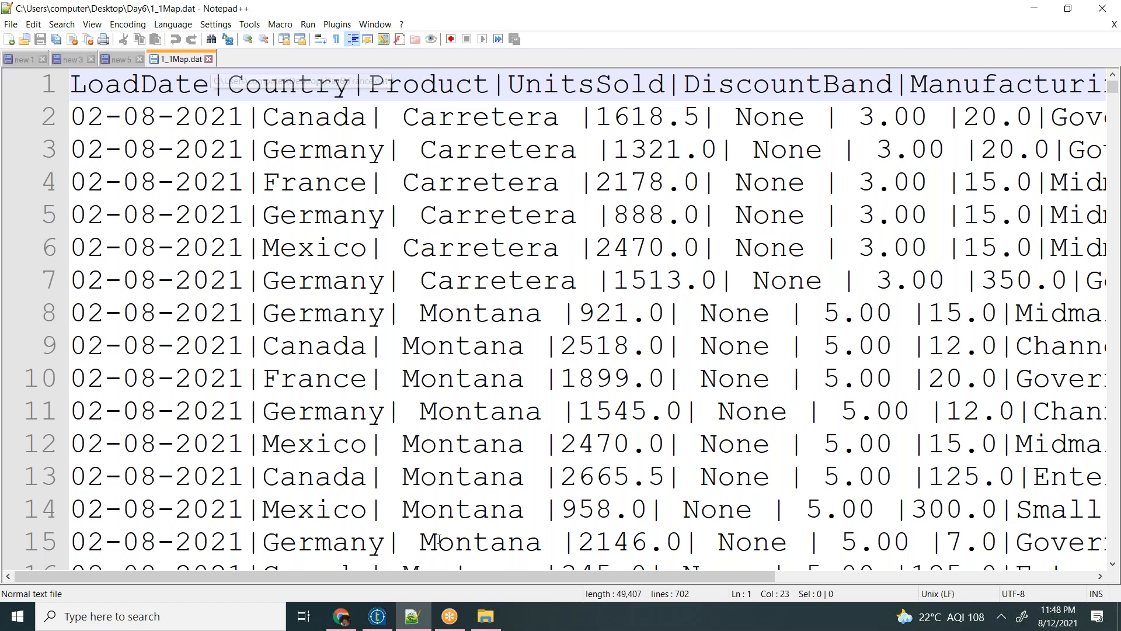
Step: Switch to Talend Open Studio, open the tMap_3 mapping editor and inspect the Country expression in out1
click(390, 619)
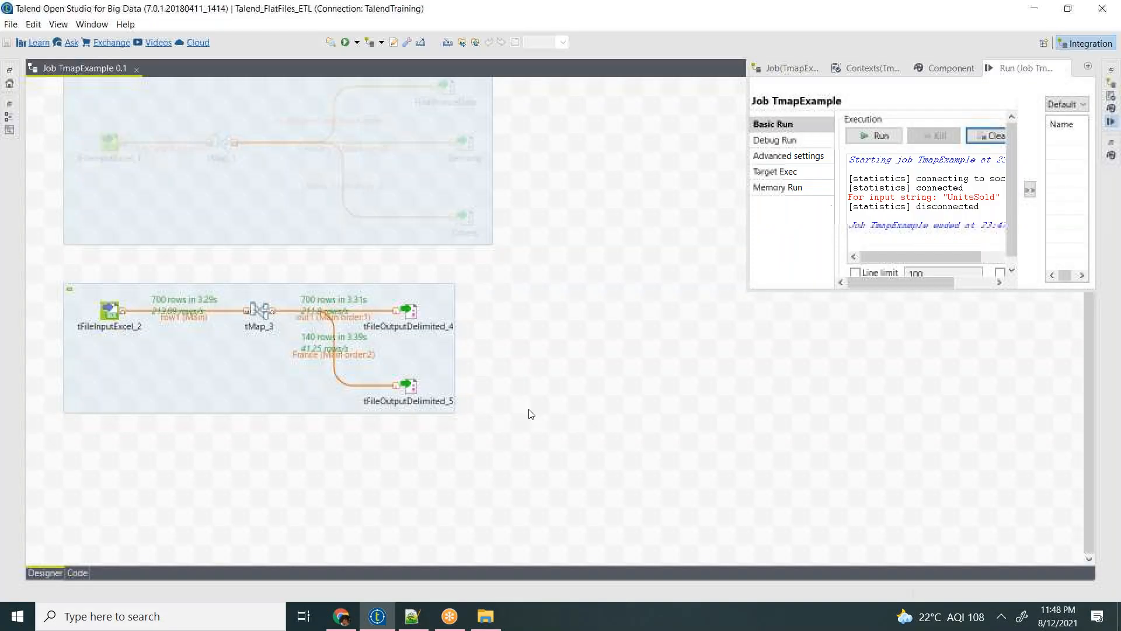
click(566, 319)
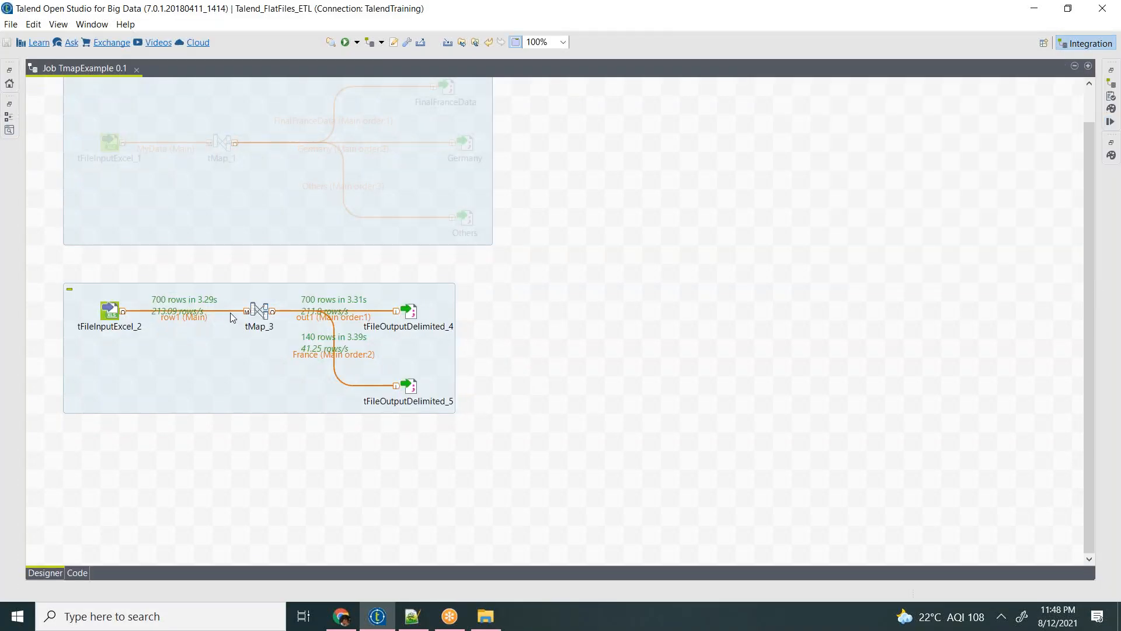
click(257, 314)
double_click(259, 310)
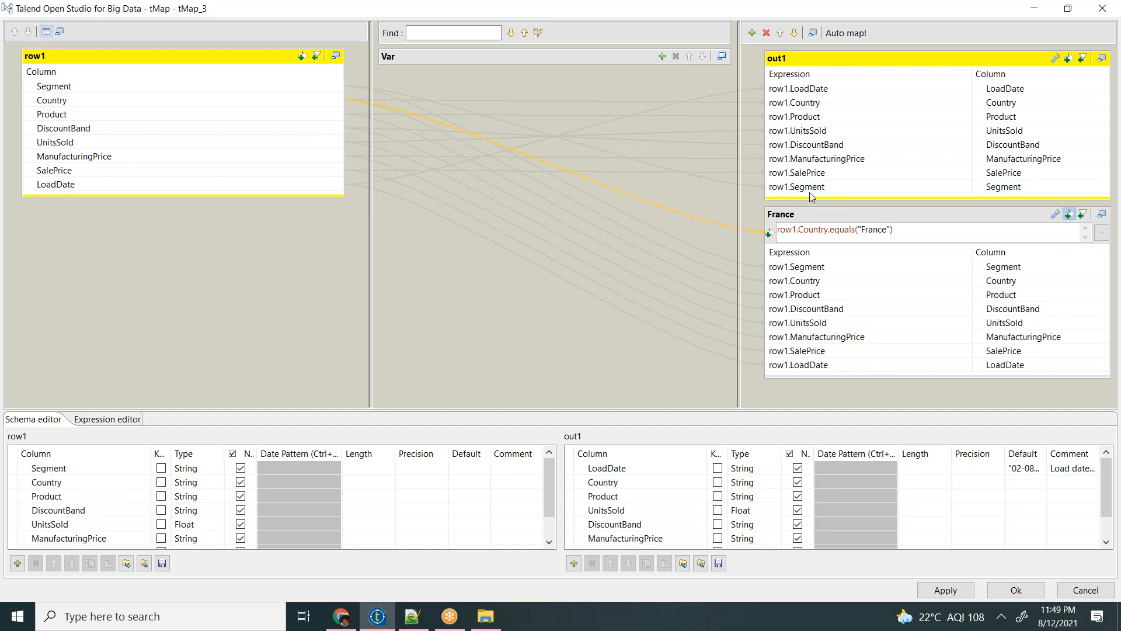
click(808, 104)
click(840, 105)
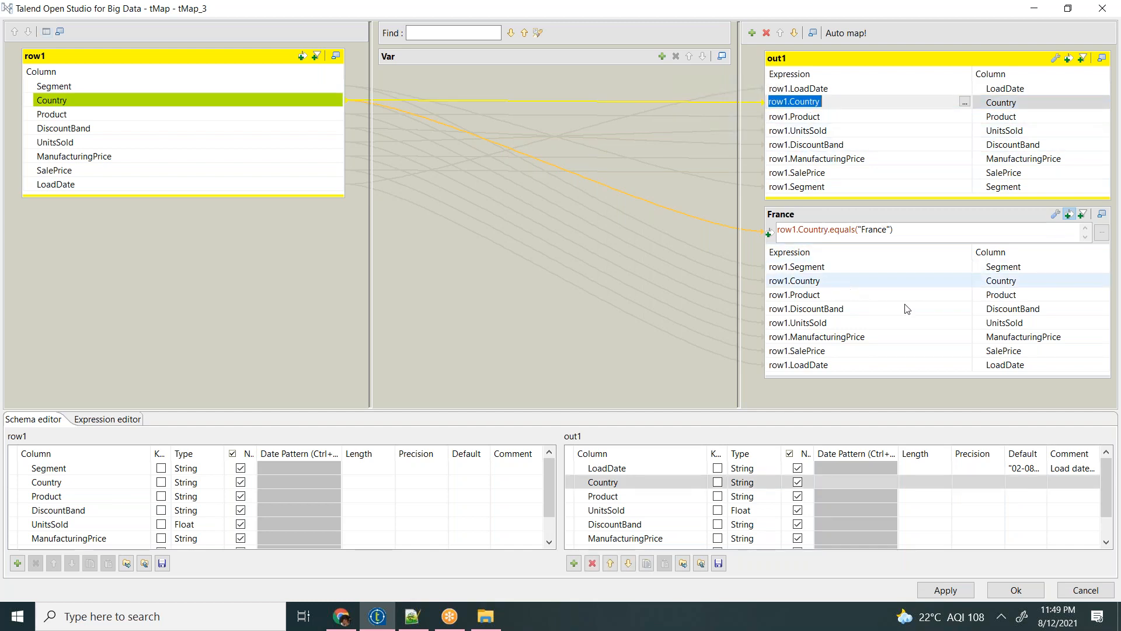
Step: Add a String column named Currency after LoadDate in the France output schema
click(1046, 366)
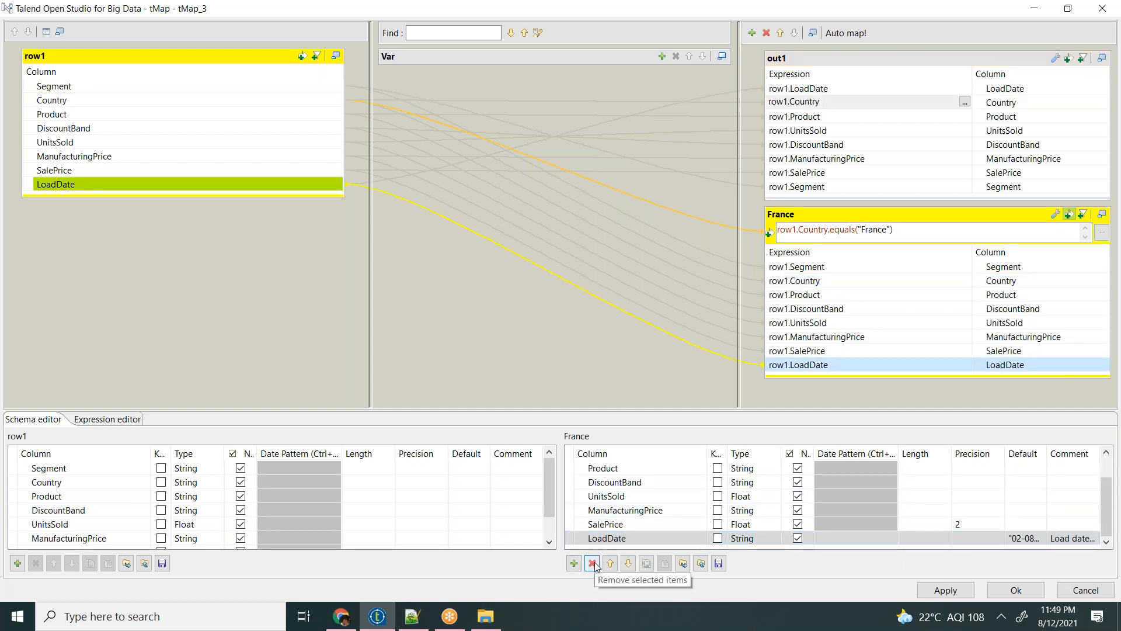
click(575, 563)
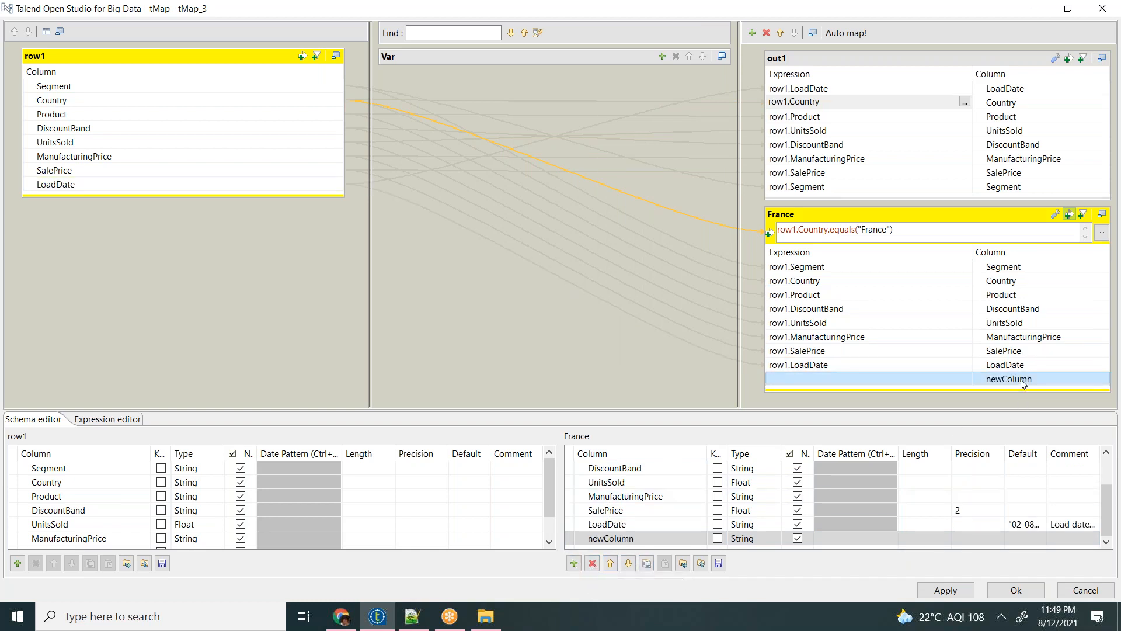
click(613, 538)
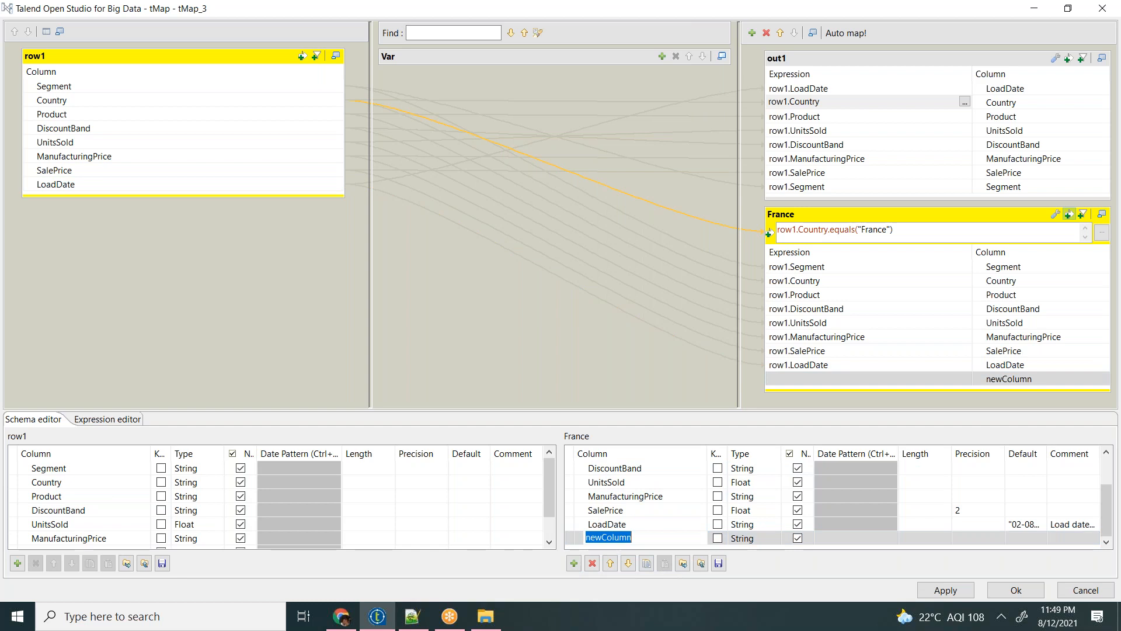
text(Currency)
click(745, 538)
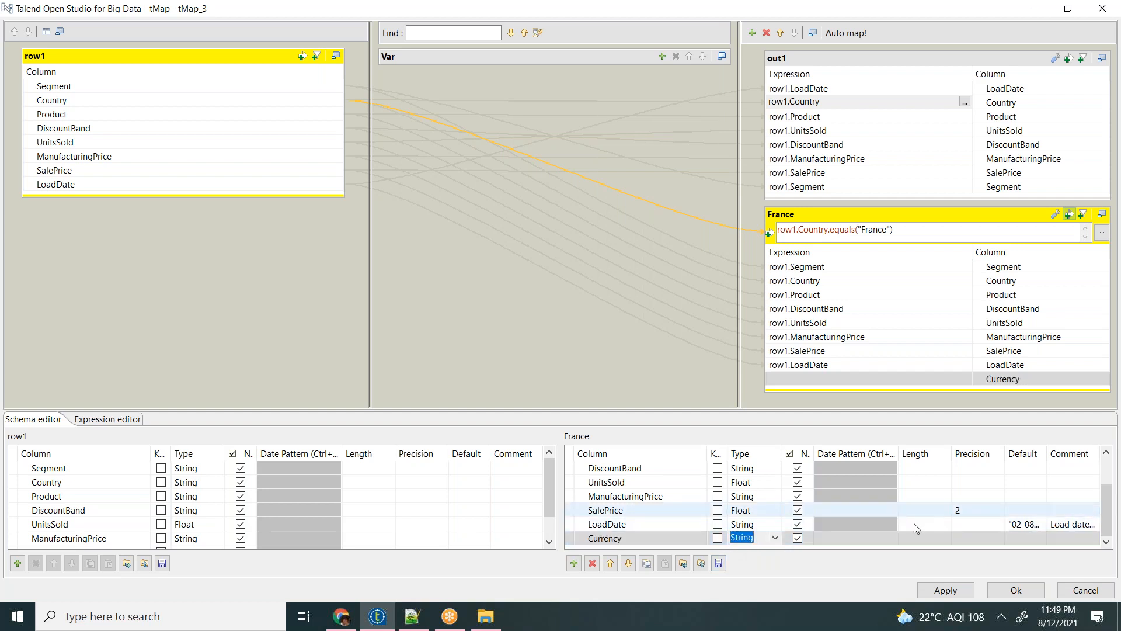
Step: Set the Currency expression in the France output to "USD", then apply the mapping, close the editor and propagate the changes
click(875, 380)
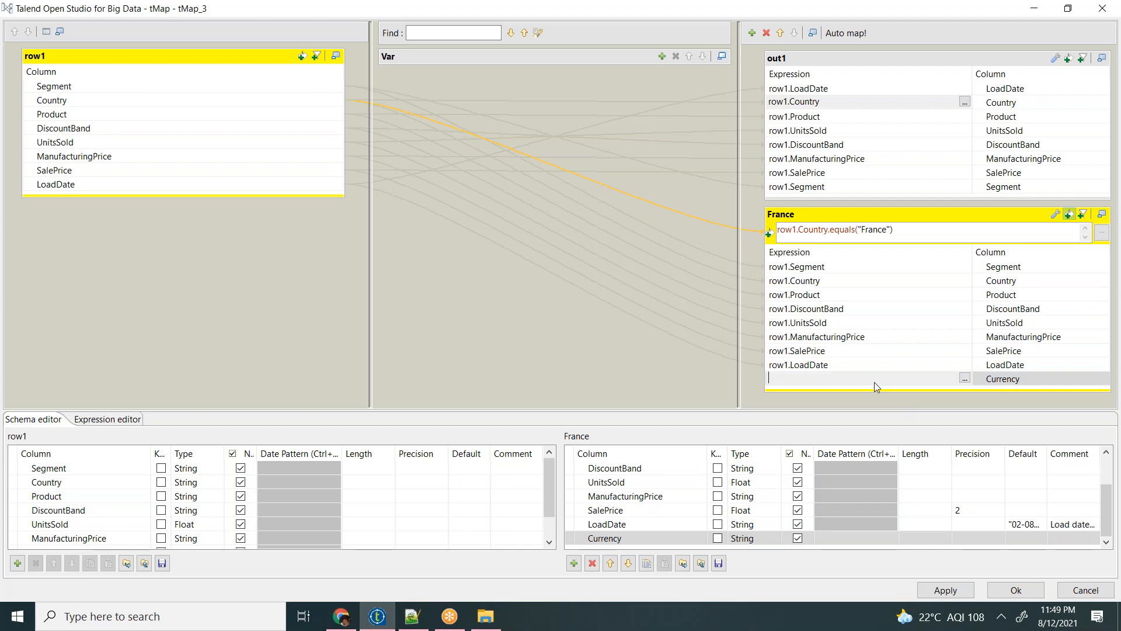
text(")
text(USD)
click(947, 591)
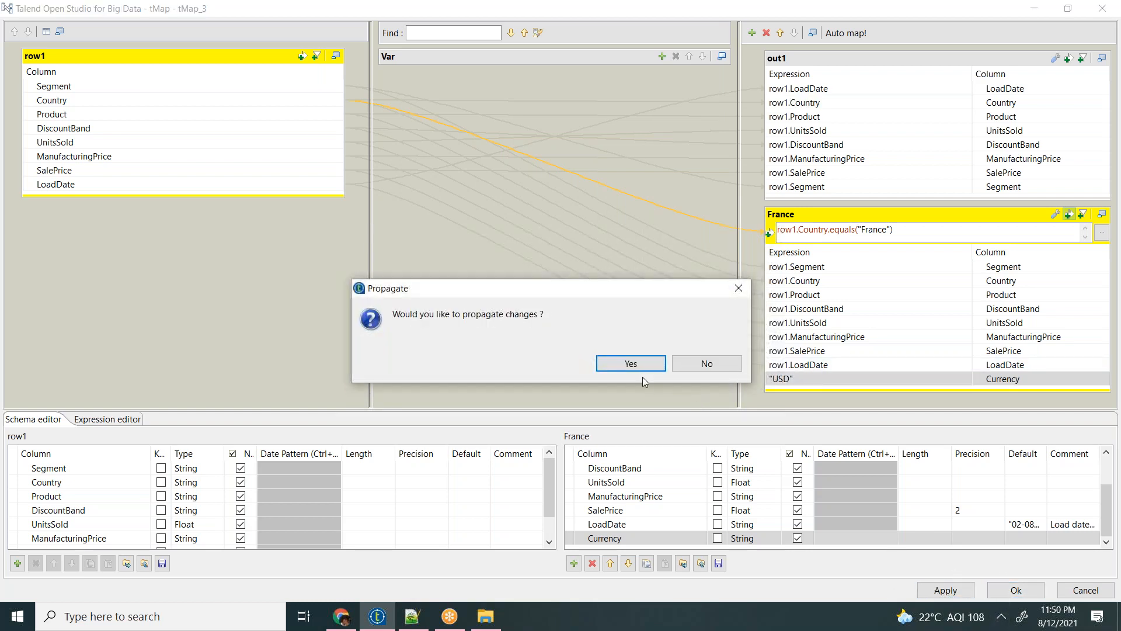
click(636, 363)
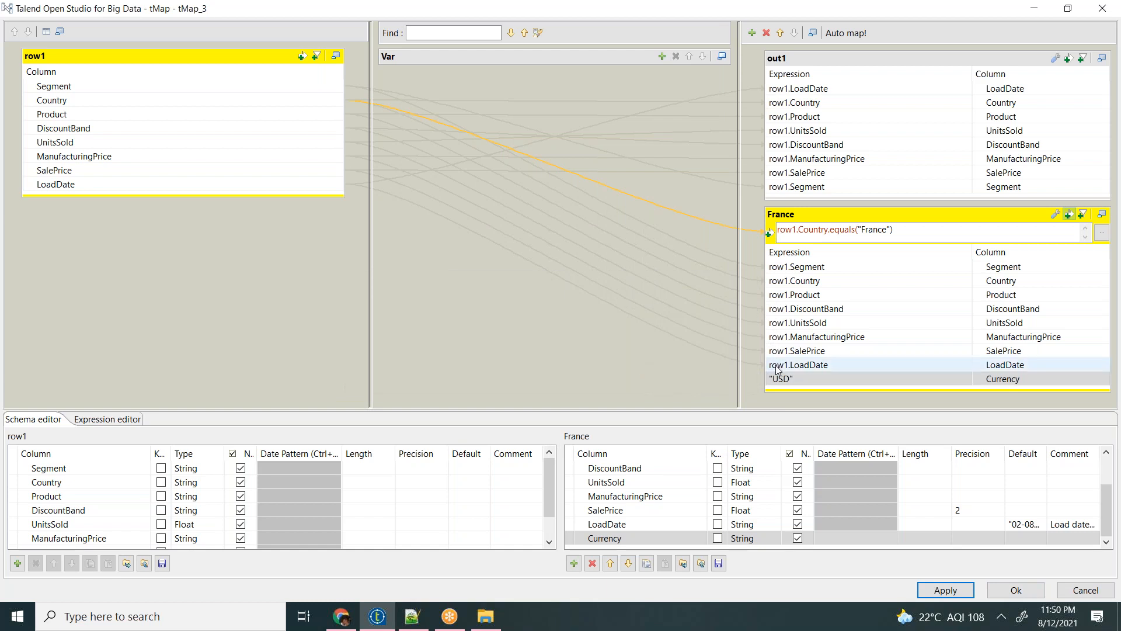
click(1017, 591)
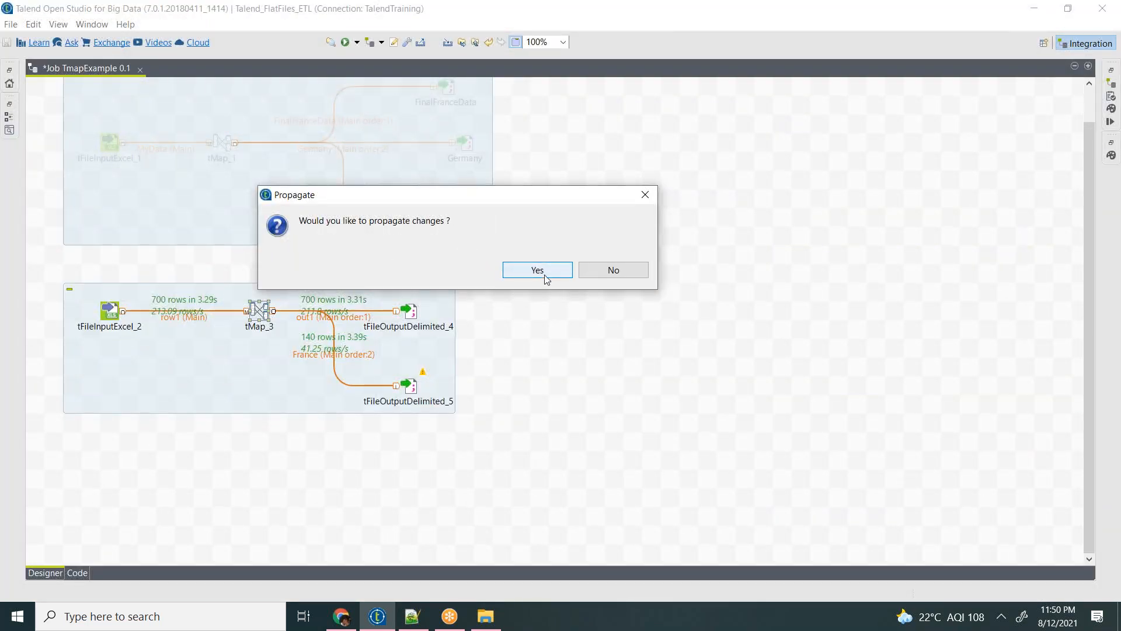
click(545, 276)
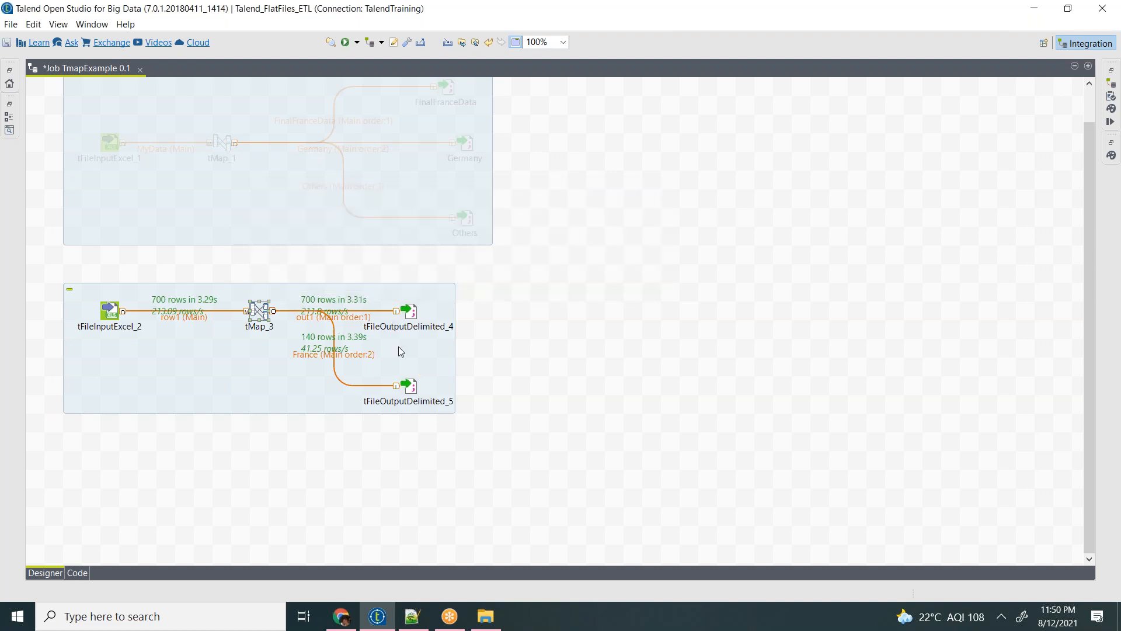
Step: Clear the last execution log and rerun the TmapExample job with the updated mapping
click(416, 388)
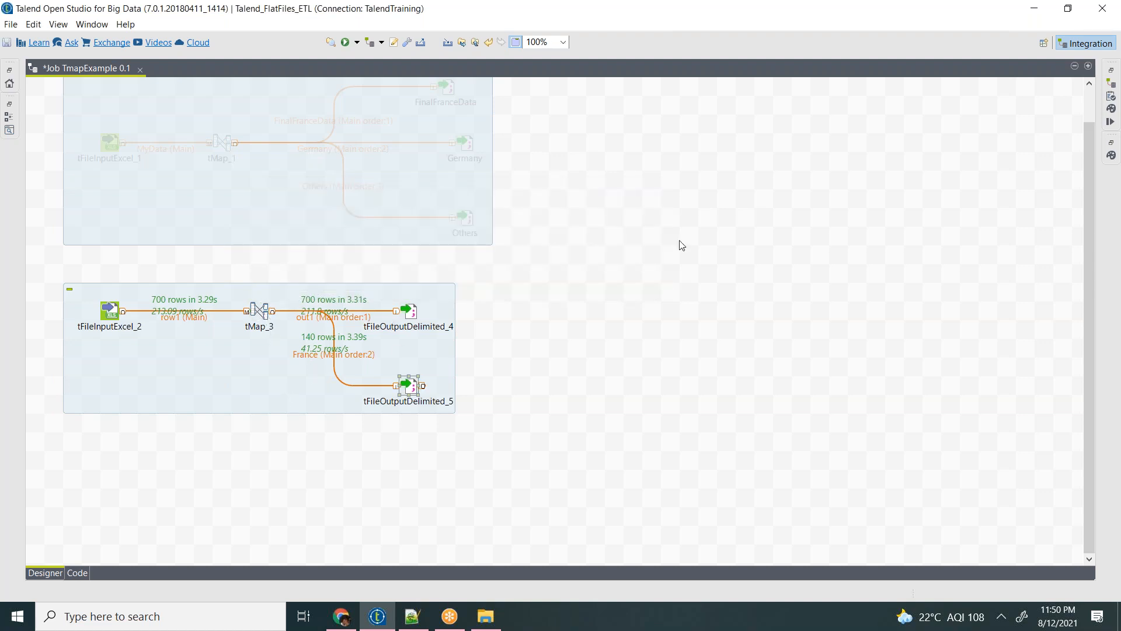
click(1111, 122)
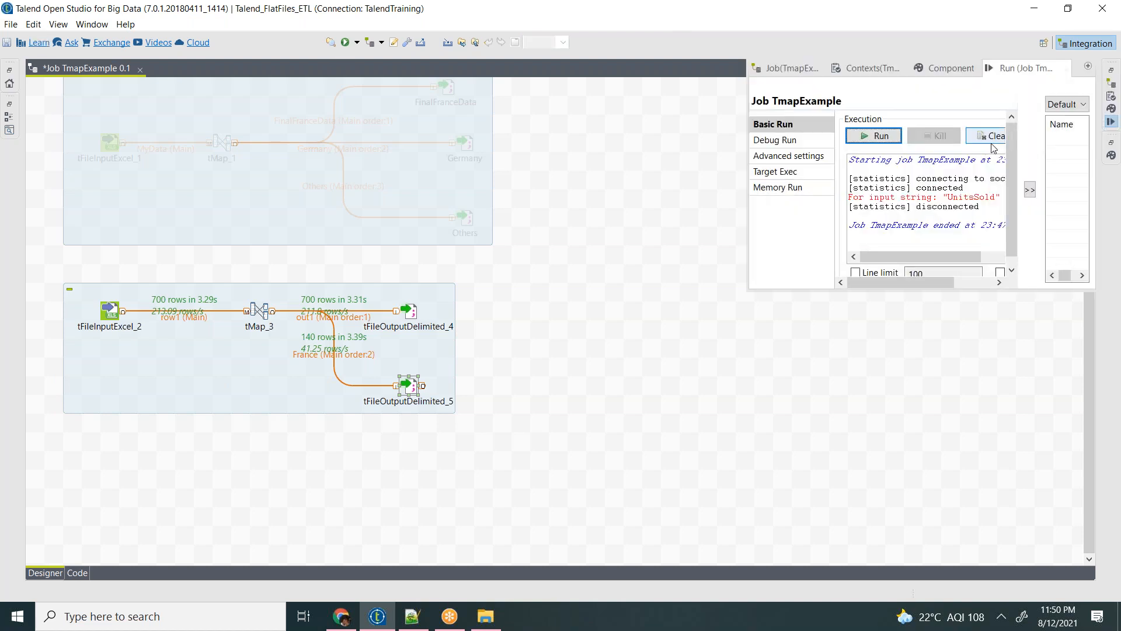
click(985, 137)
click(865, 136)
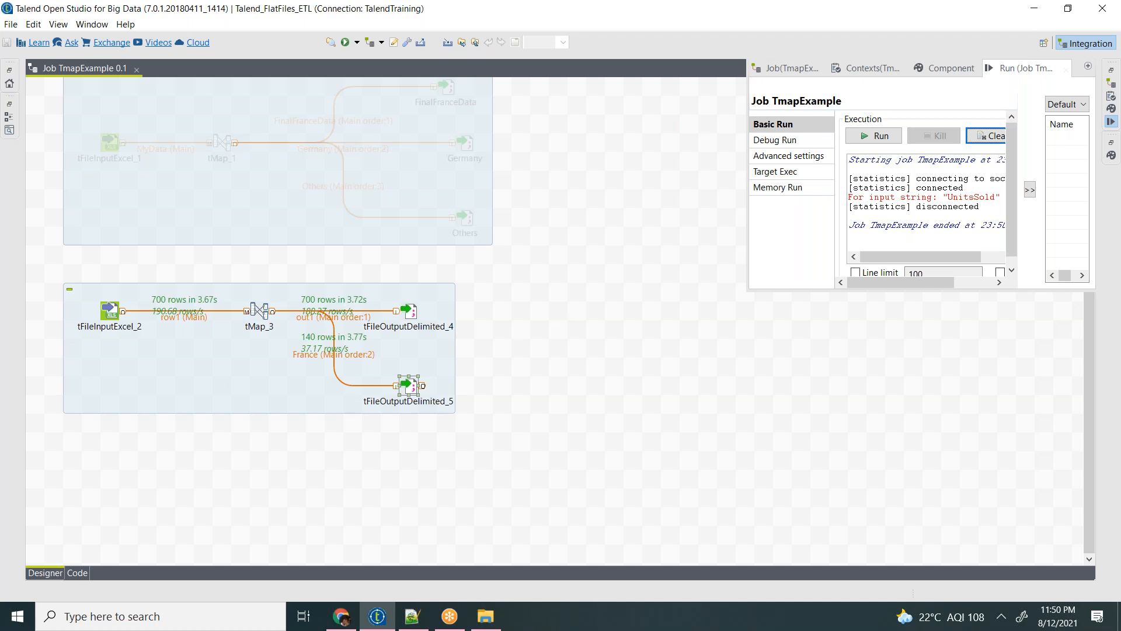
Step: Switch to Notepad++, reload the modified 1_1Map.dat and examine its columns through to the last one
click(417, 625)
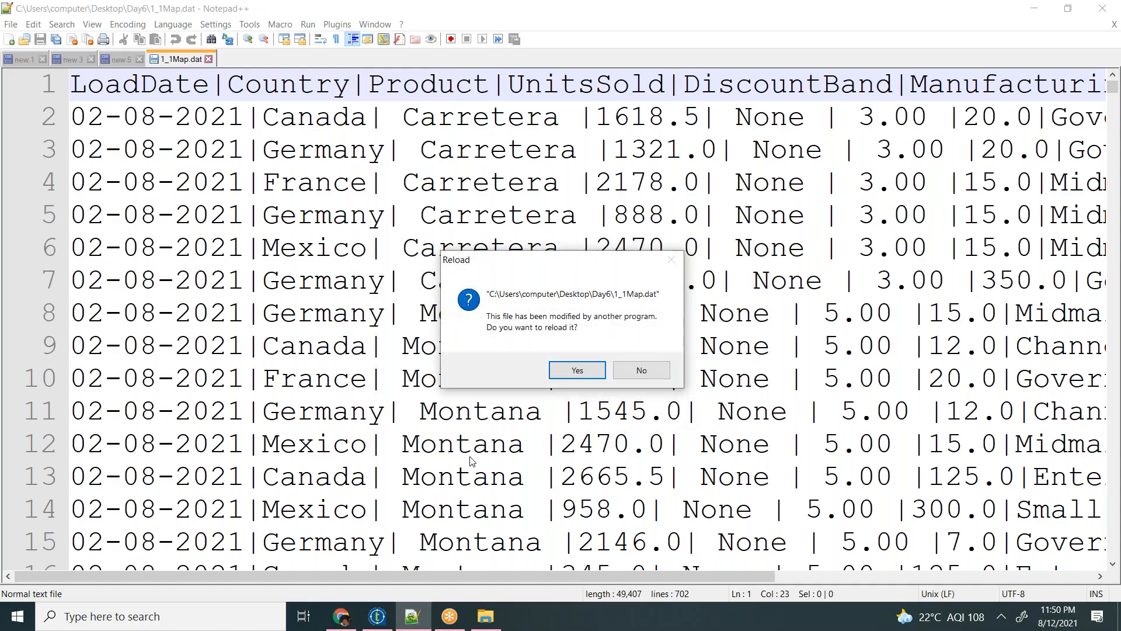
click(578, 370)
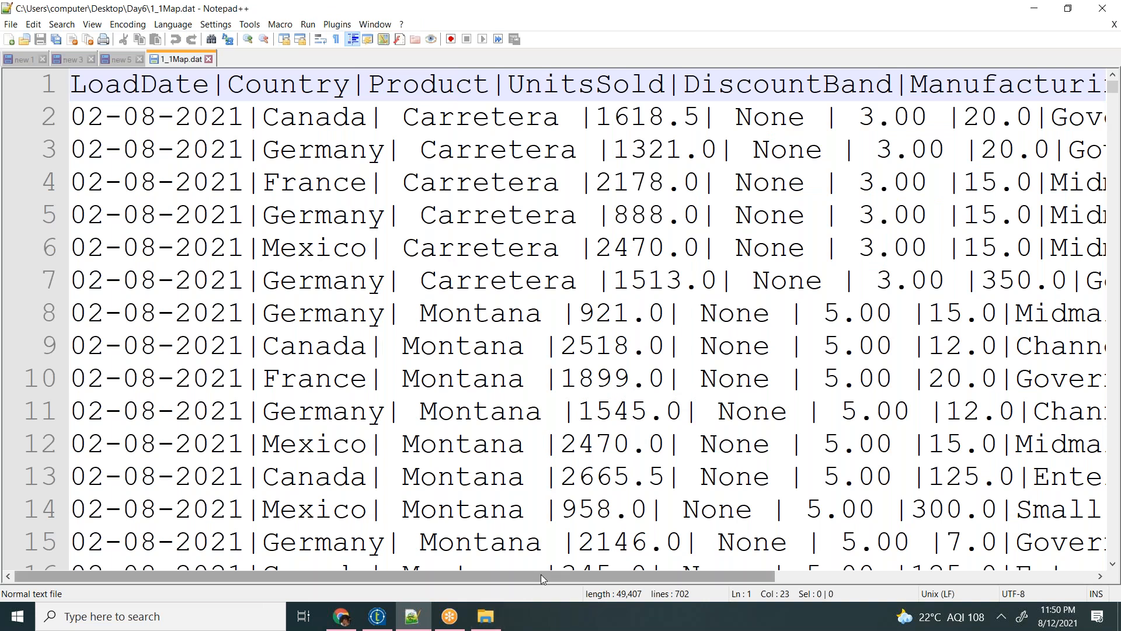
drag(542, 578, 941, 569)
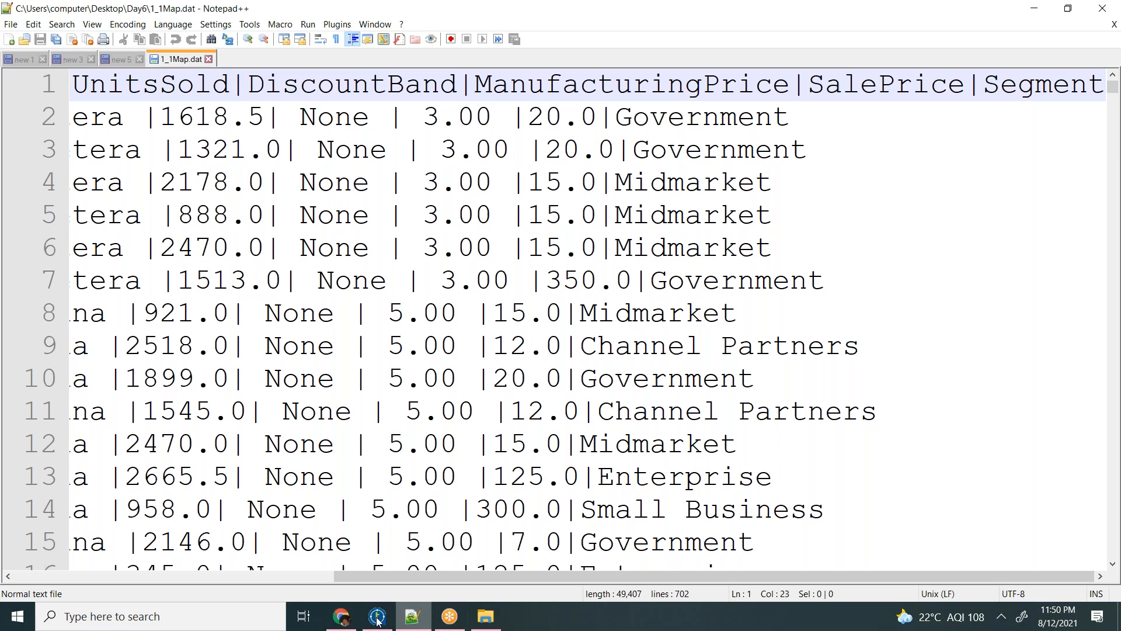
Step: Switch to the Day6 folder in File Explorer and extract the France ZIP archive into a France subfolder
click(489, 619)
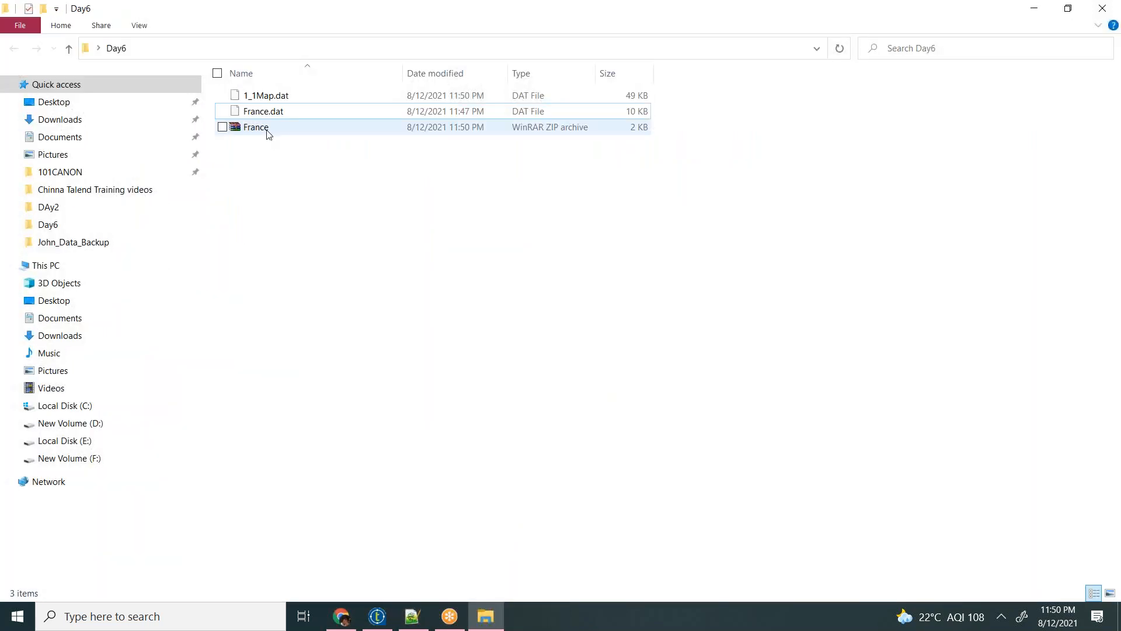
click(260, 128)
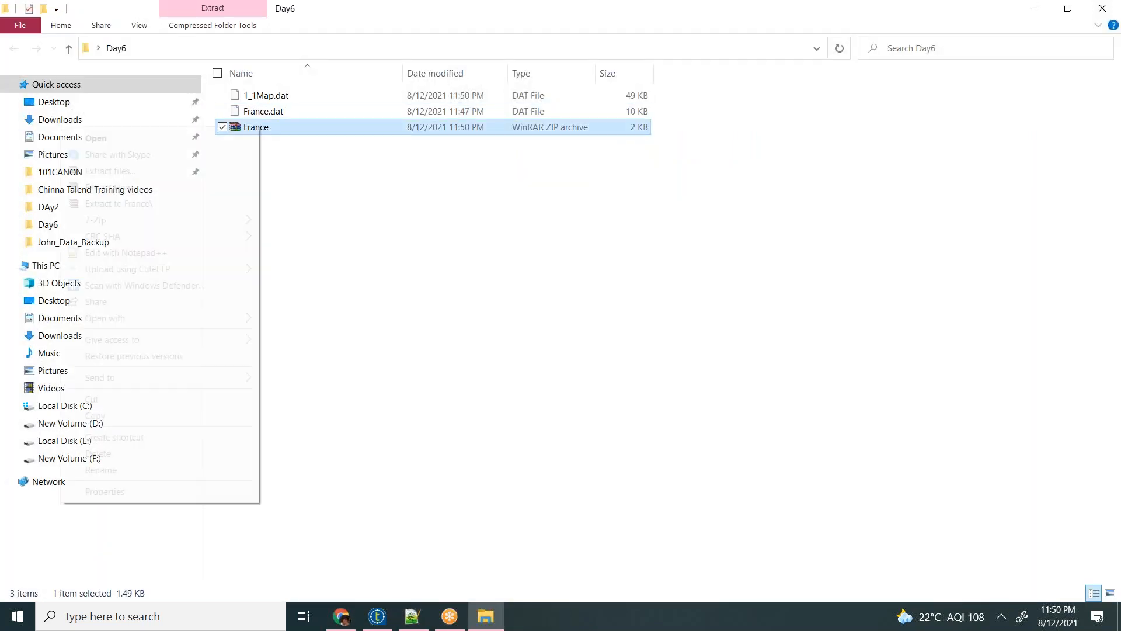
right_click(260, 130)
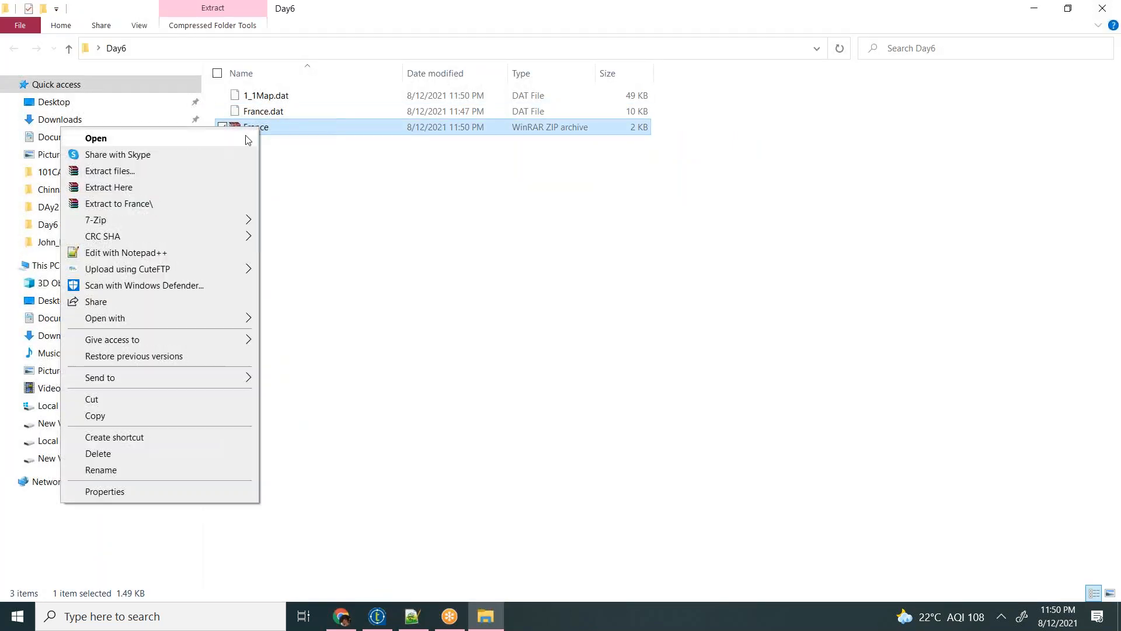
click(139, 171)
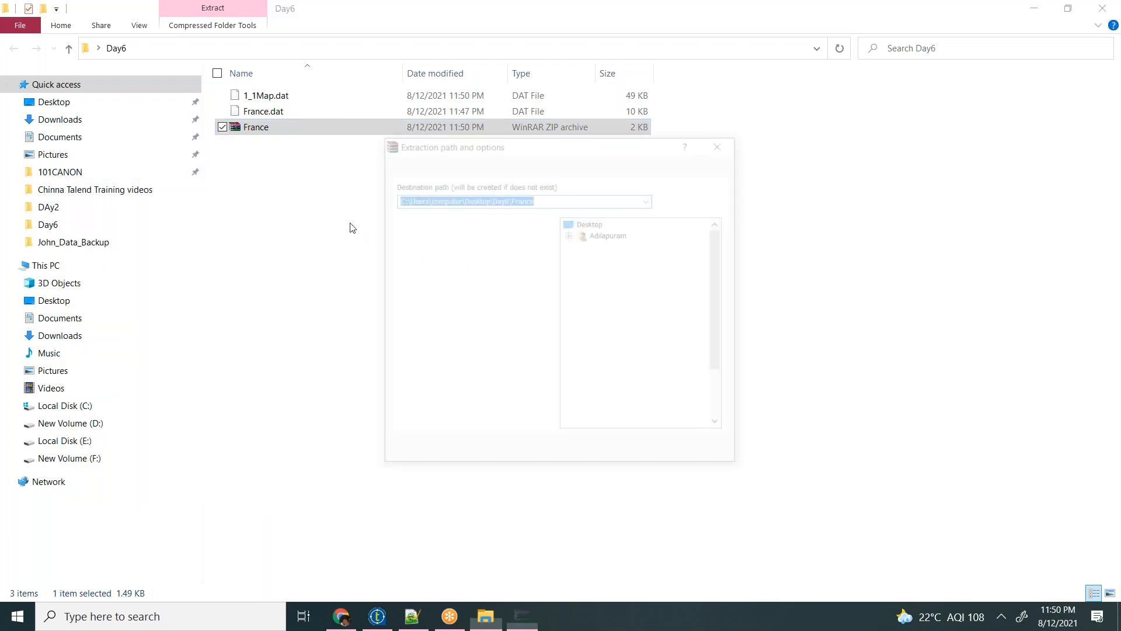
click(584, 456)
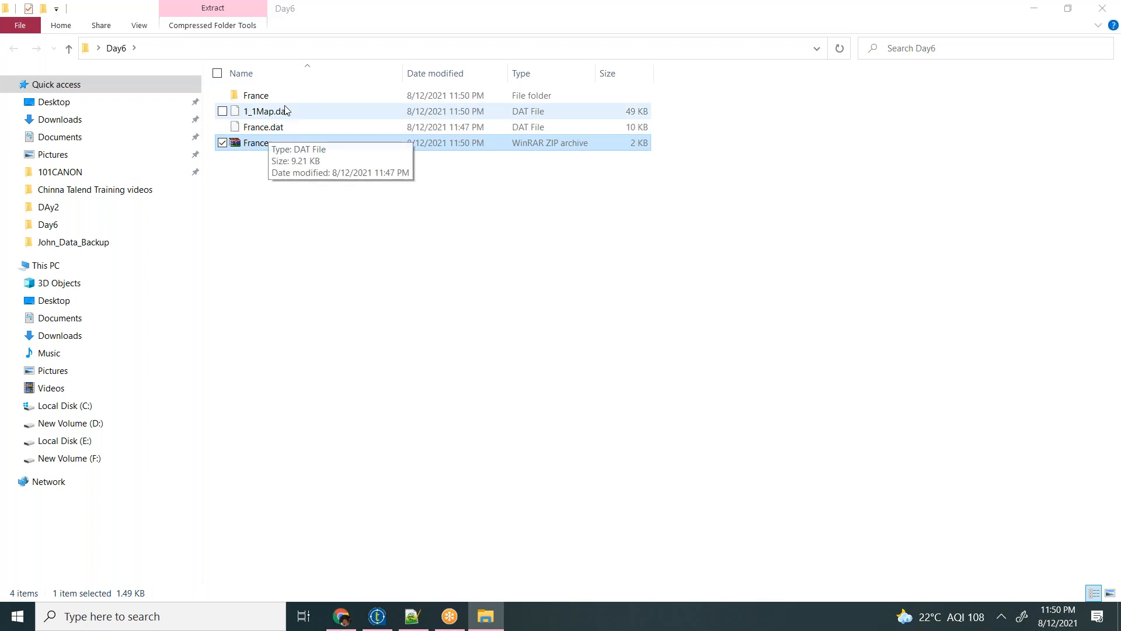
Step: Open the extracted France.dat in Notepad++ and examine its Currency column values
double_click(256, 96)
click(255, 96)
right_click(255, 96)
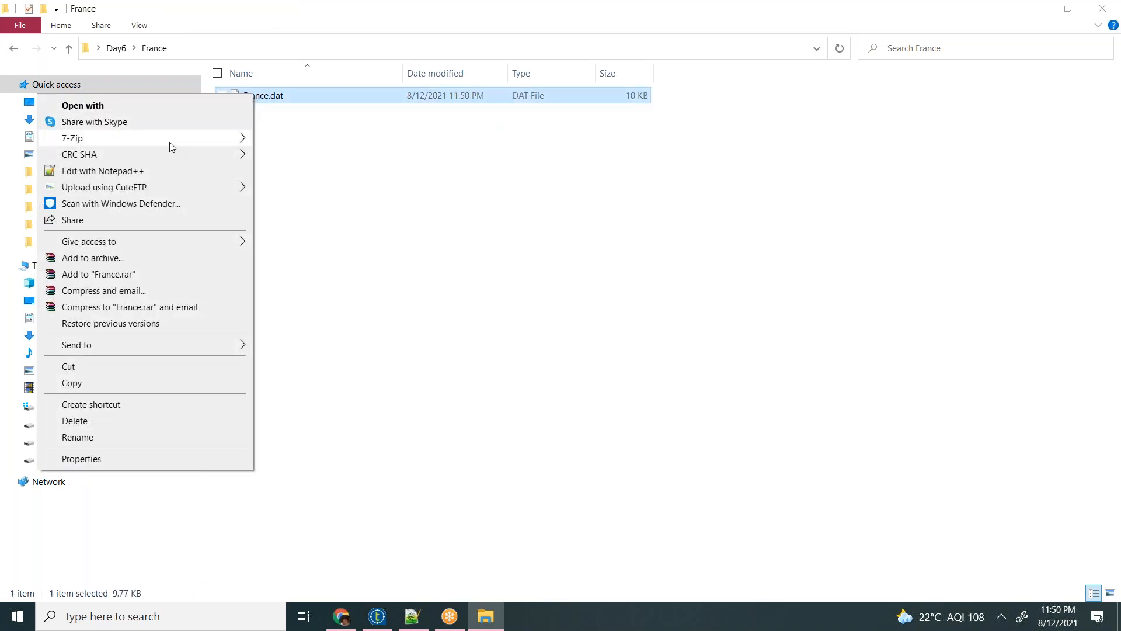
click(198, 170)
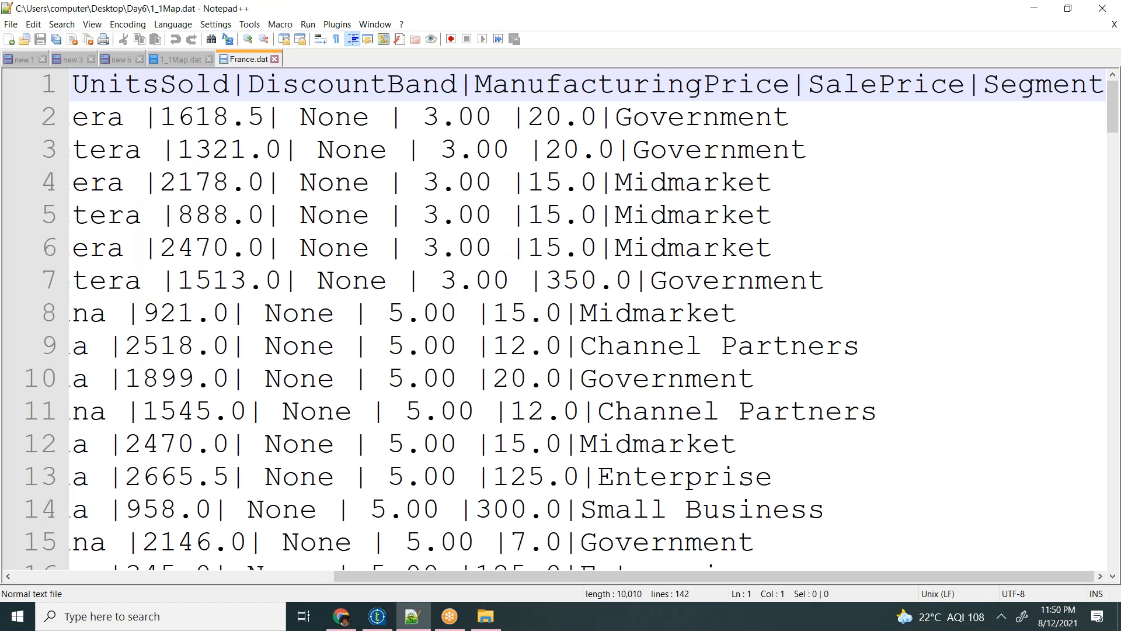
drag(475, 577, 999, 582)
drag(650, 117, 656, 243)
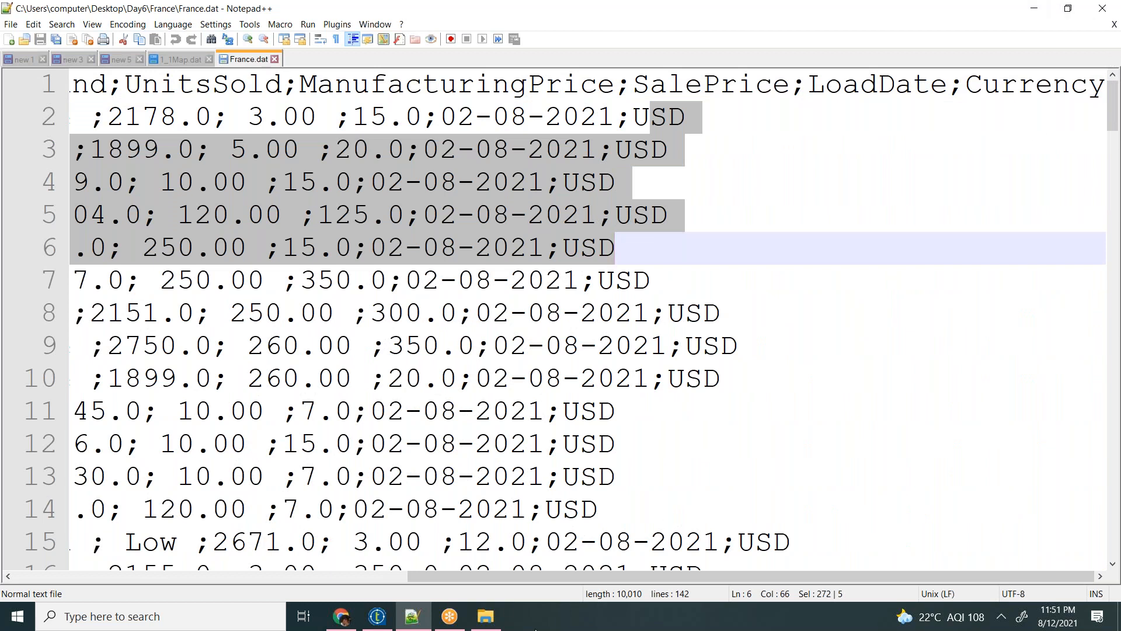
Step: Switch back to the Talend mapping editor, disable the France output's expression filter, then apply the mapping and close the editor
click(378, 618)
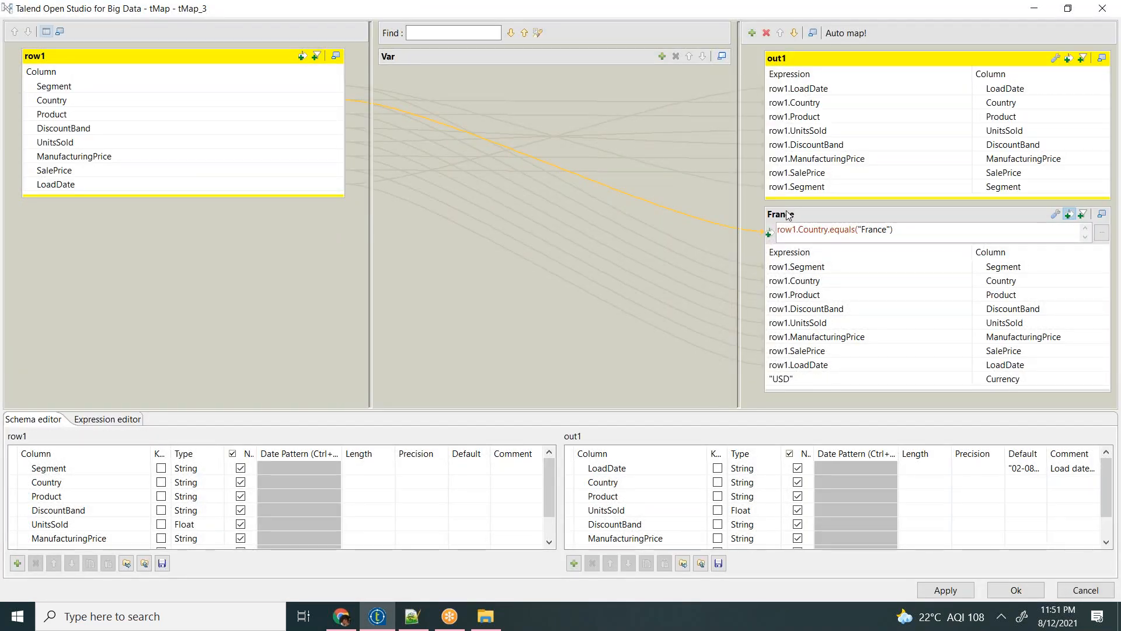
click(989, 232)
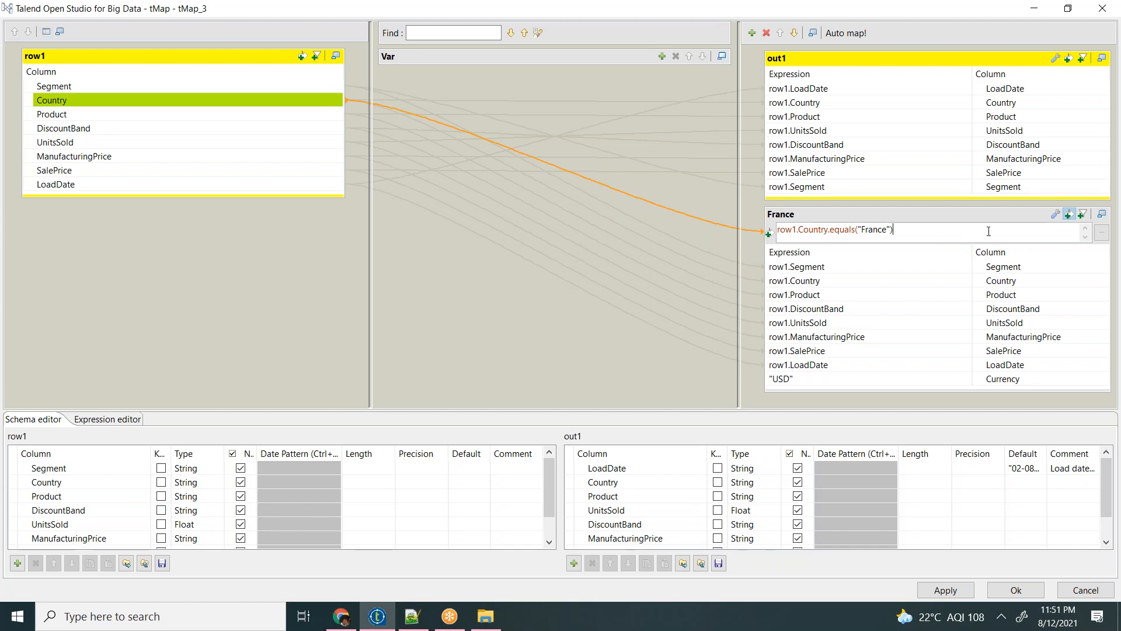
drag(923, 229, 754, 234)
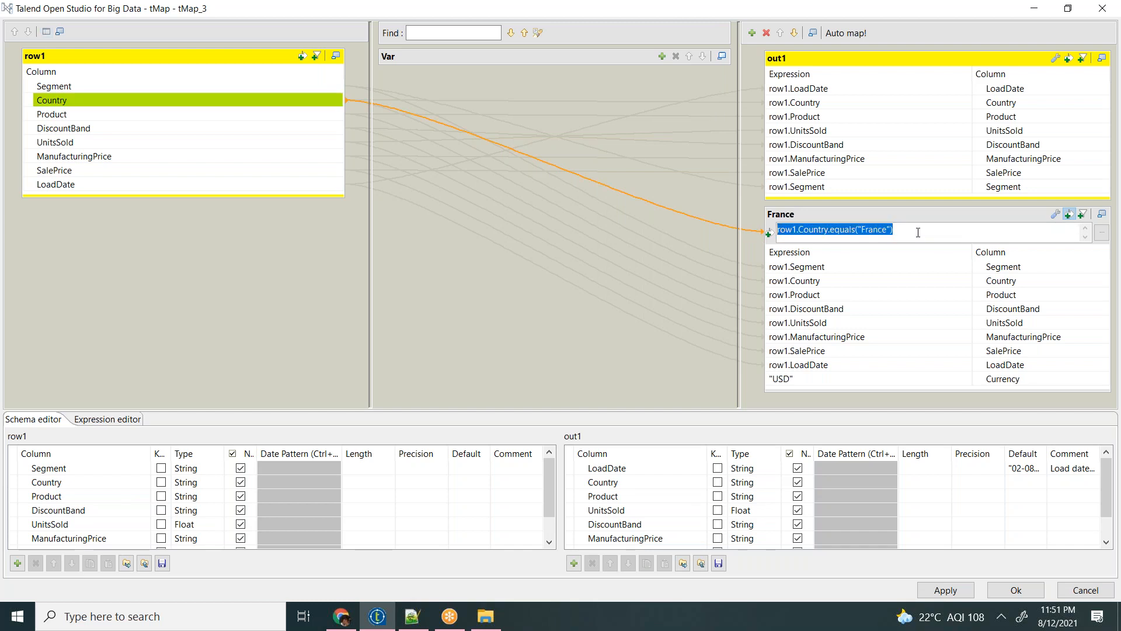
click(964, 232)
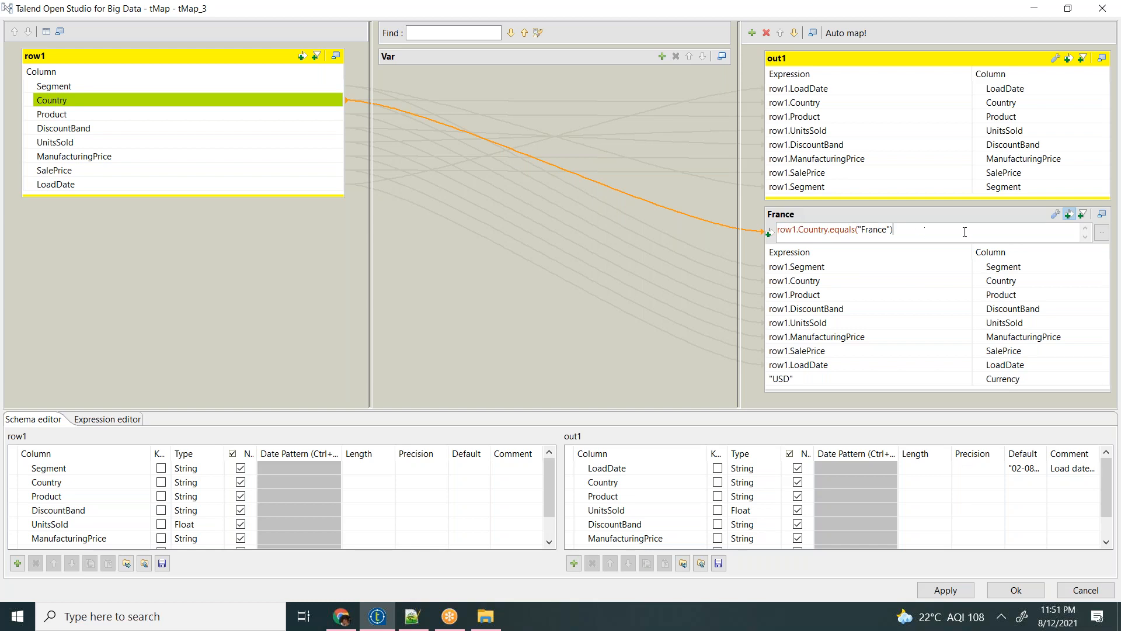
click(1070, 216)
click(967, 591)
click(1011, 584)
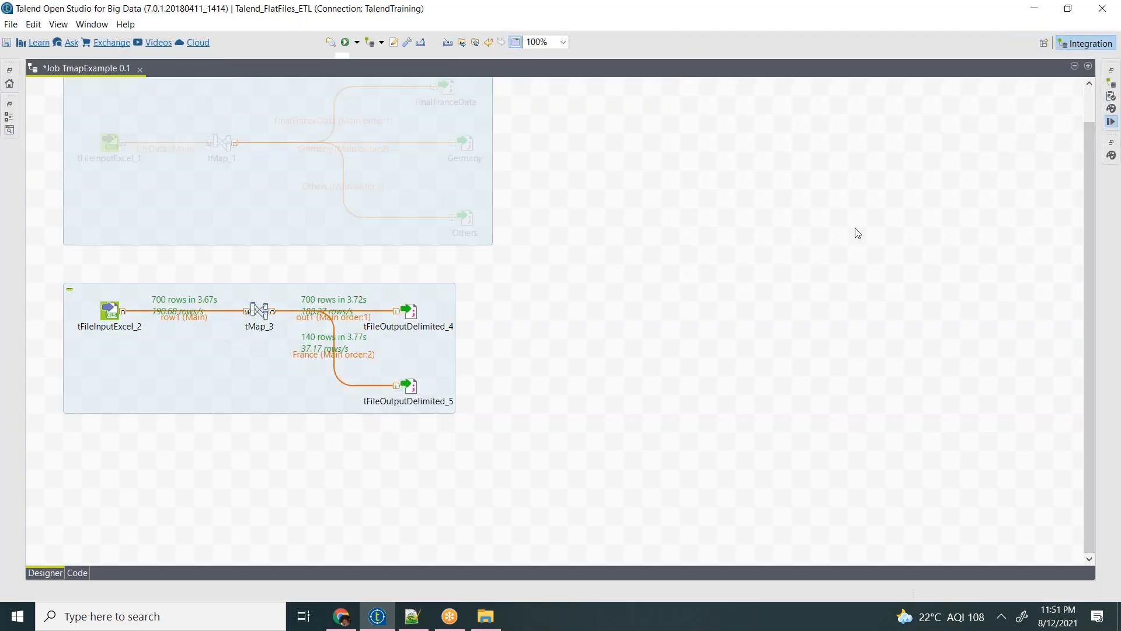
Step: Clear the last execution log and rerun the TmapExample job without the France filter
click(990, 137)
click(874, 136)
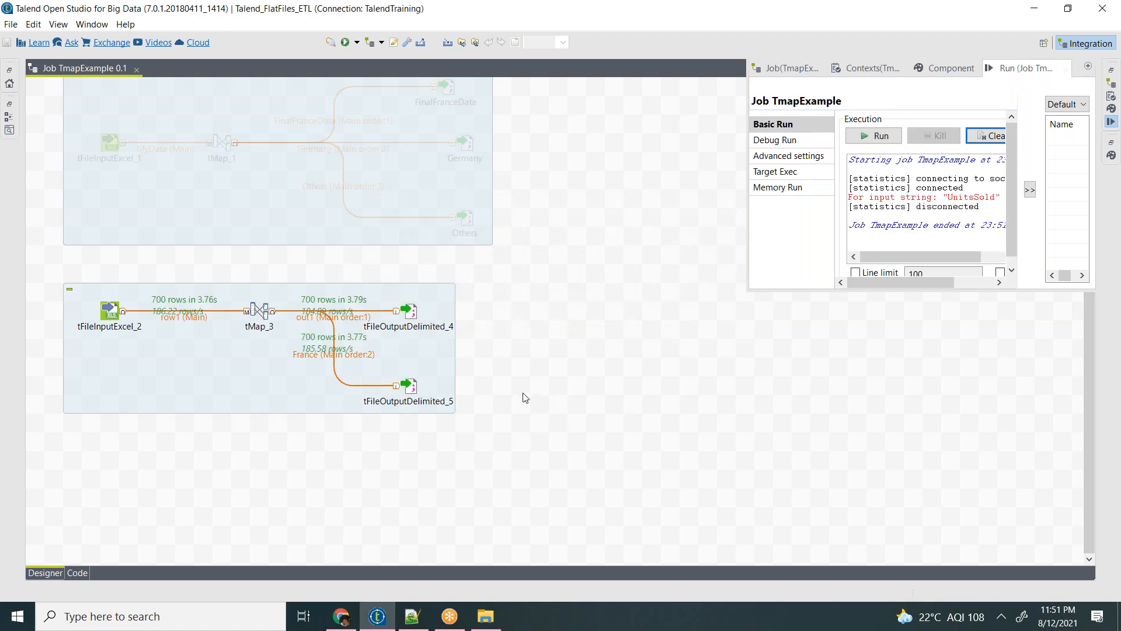
click(412, 316)
click(384, 367)
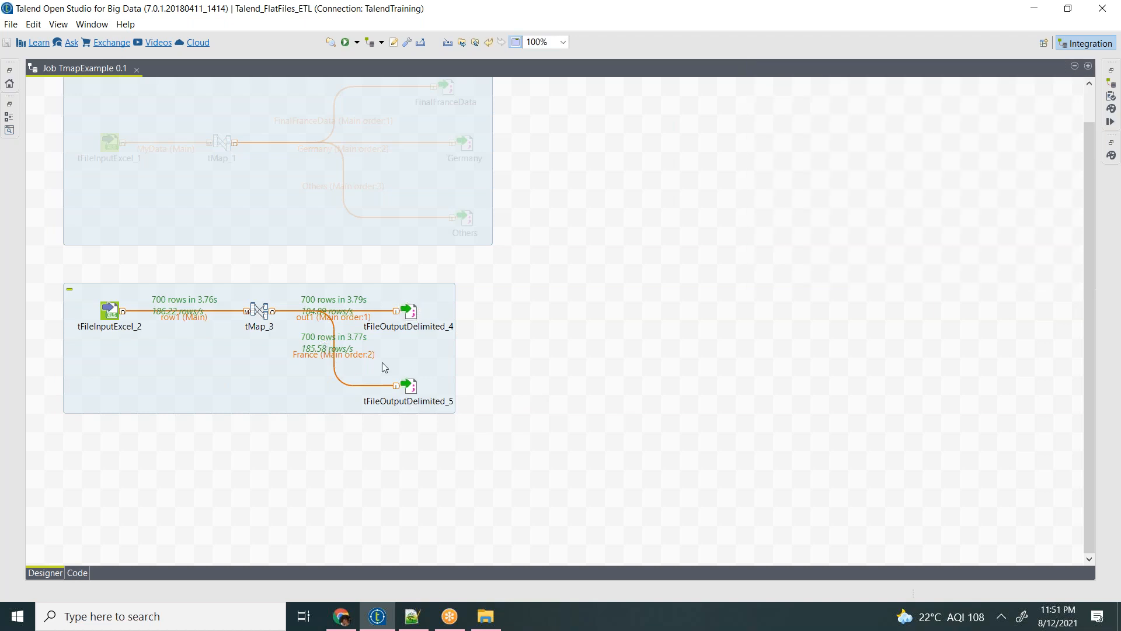
Step: Reopen the tMap_3 mapping and re-enable the France output's expression filter row1.Country.equals("France")
click(260, 310)
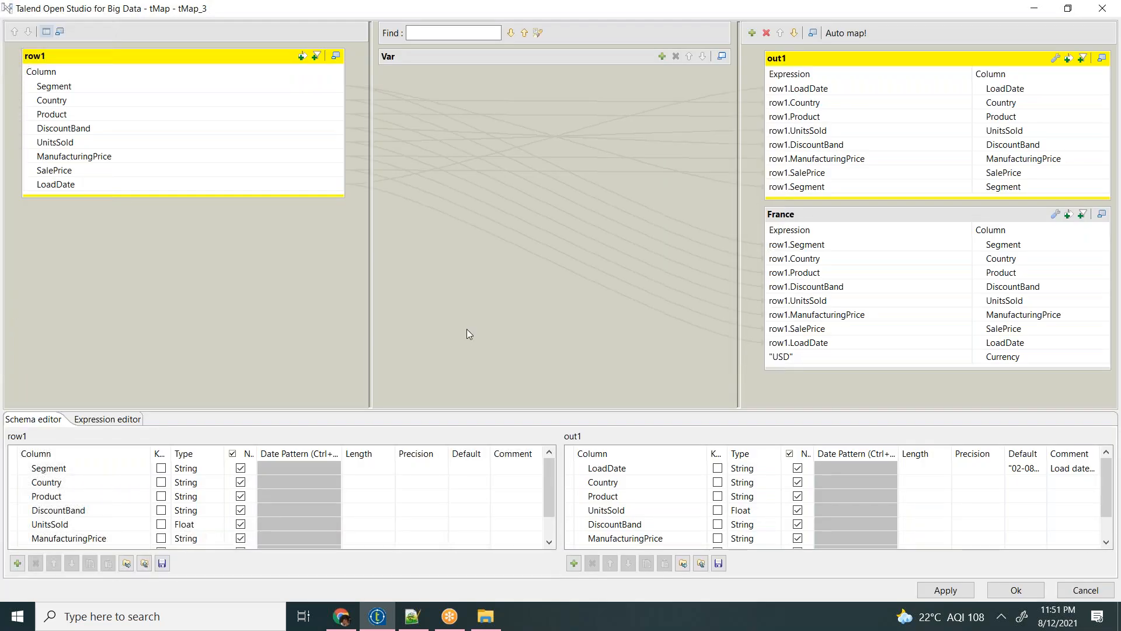
click(1070, 214)
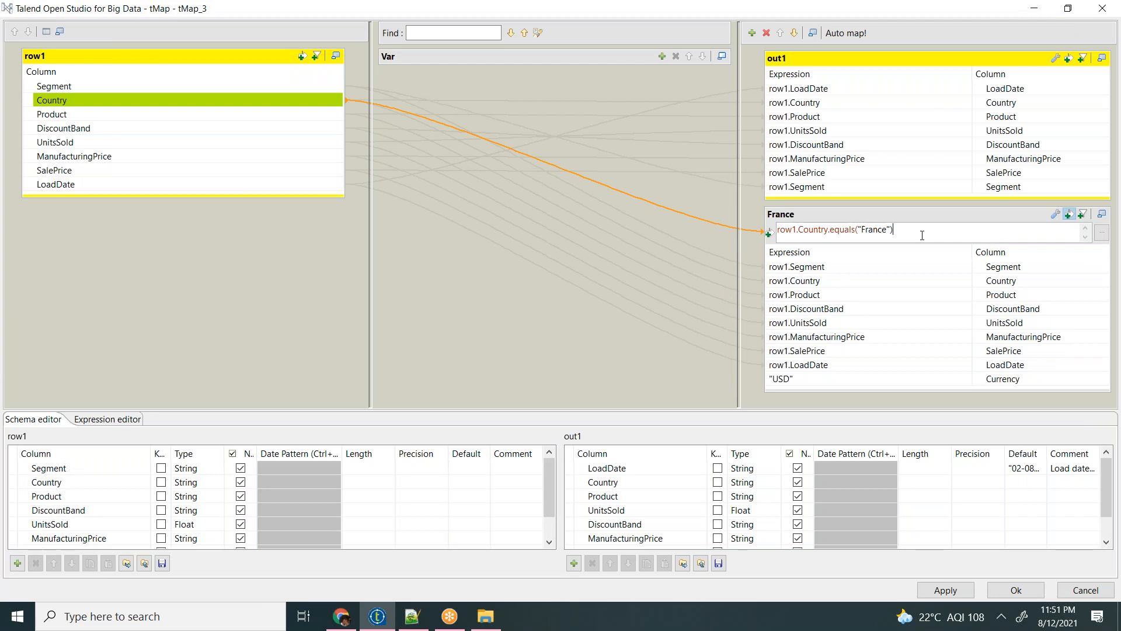
click(1072, 217)
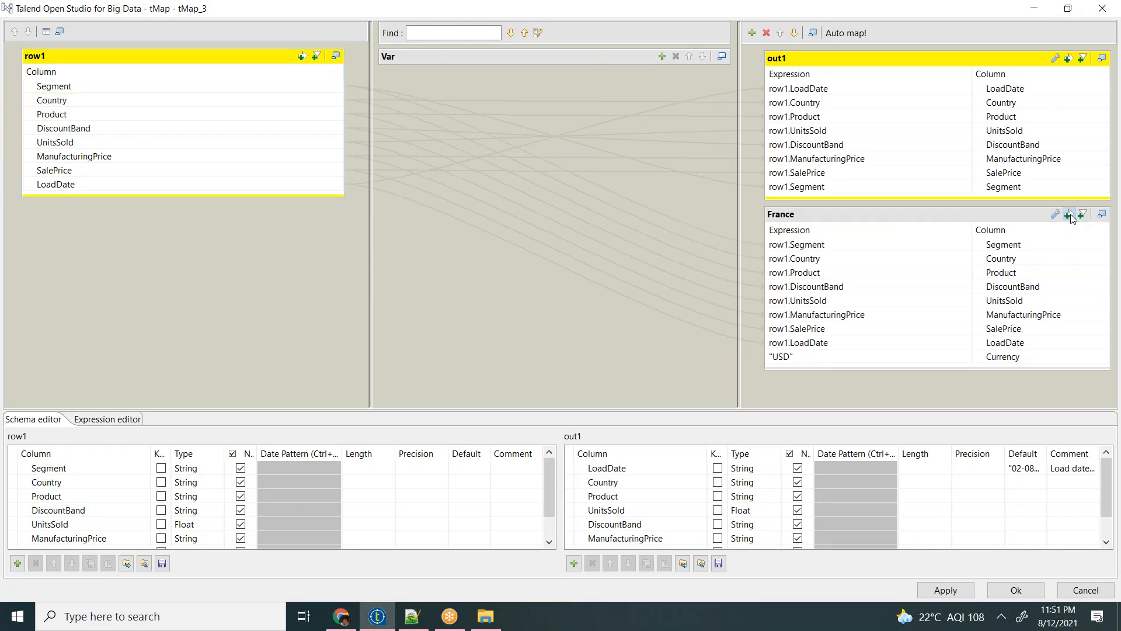
click(1072, 214)
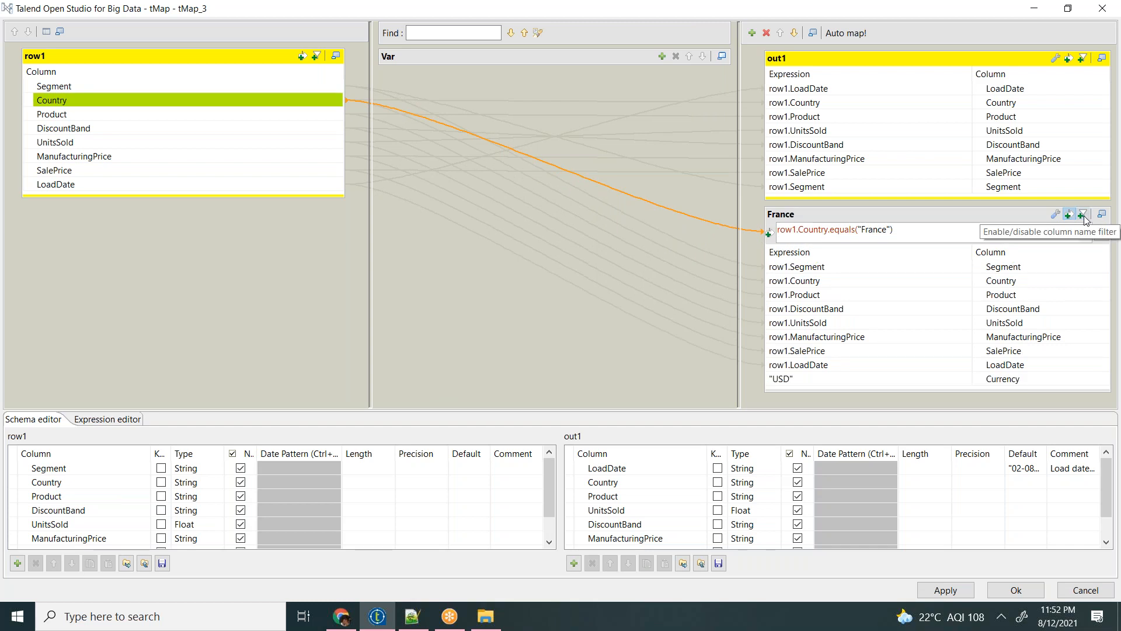
Step: Filter the France output's column names by "count", inspect the matching columns, then clear the filter text
click(1084, 216)
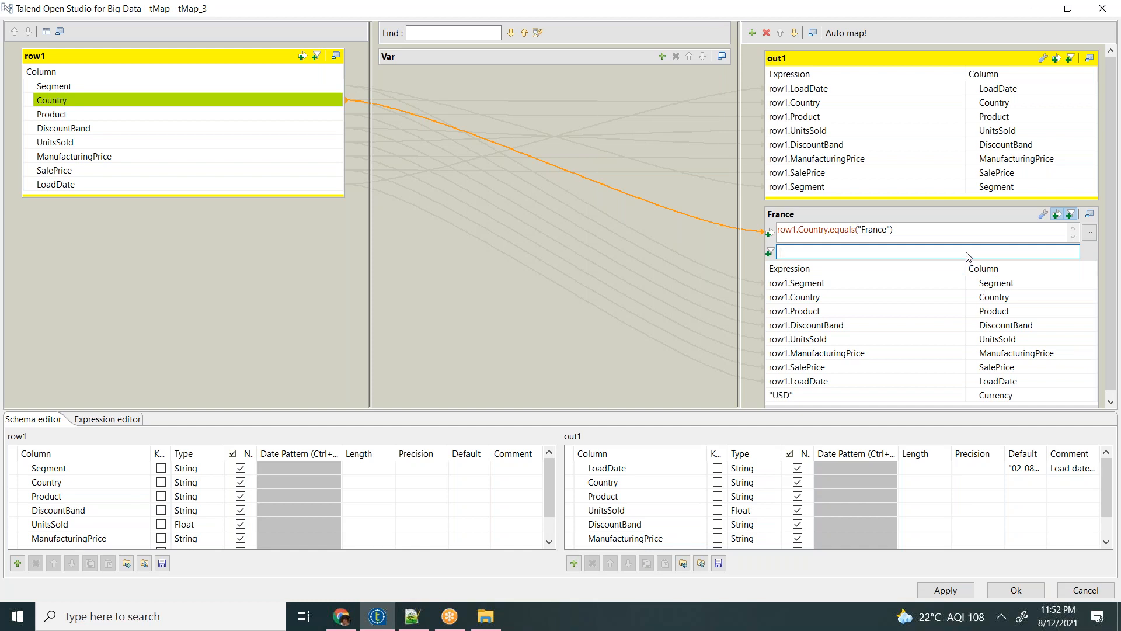
text(count)
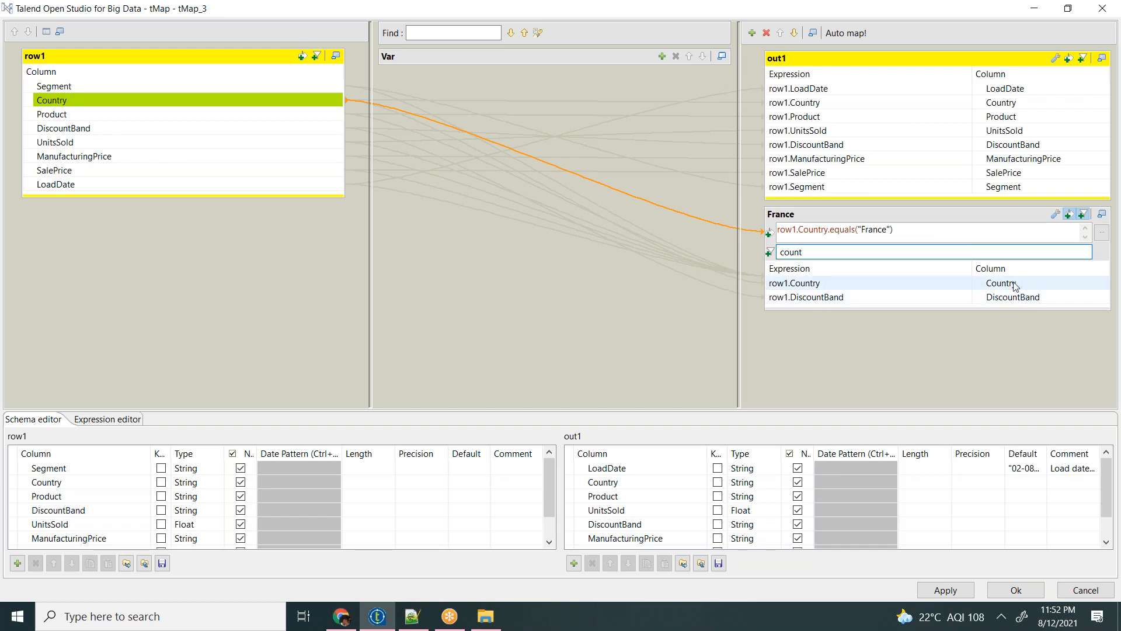
click(1022, 297)
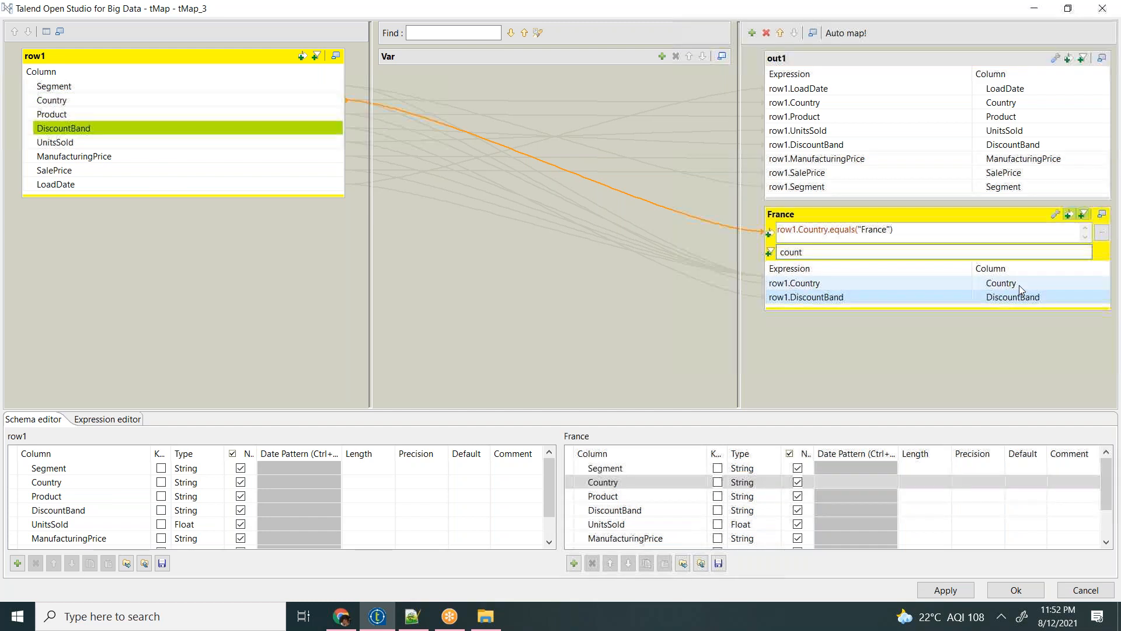
click(1018, 285)
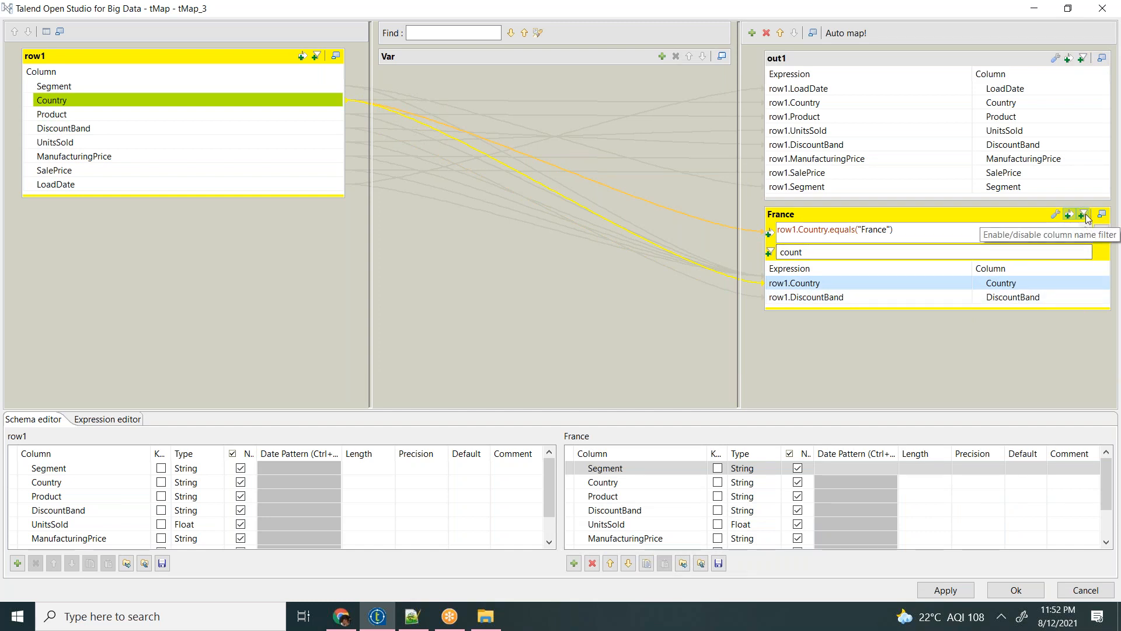
click(830, 252)
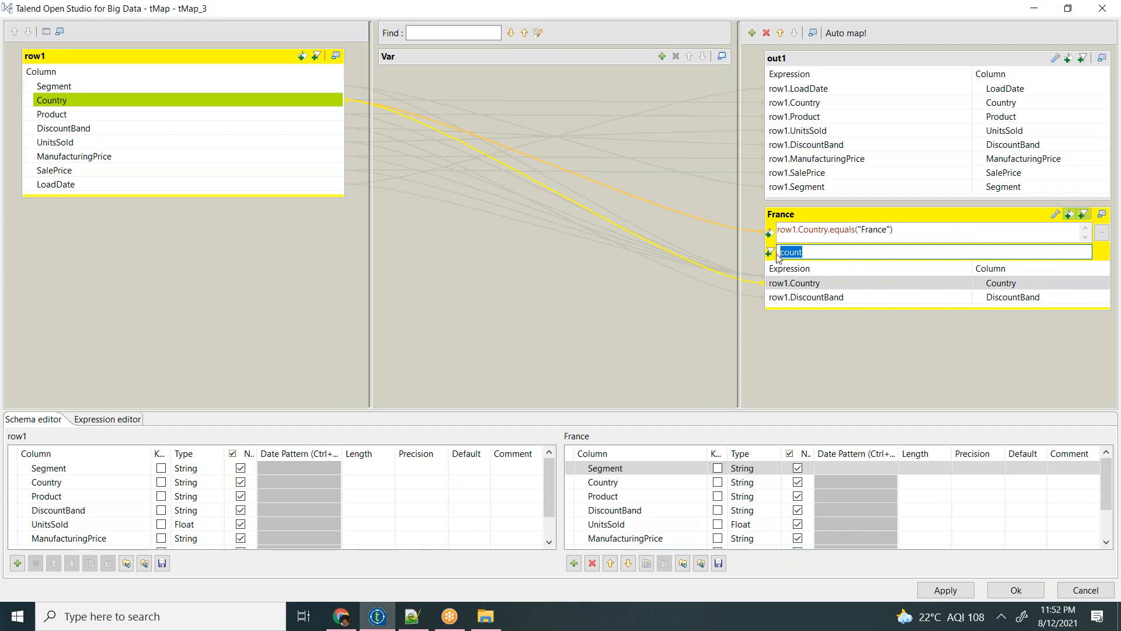
key(BackSpace)
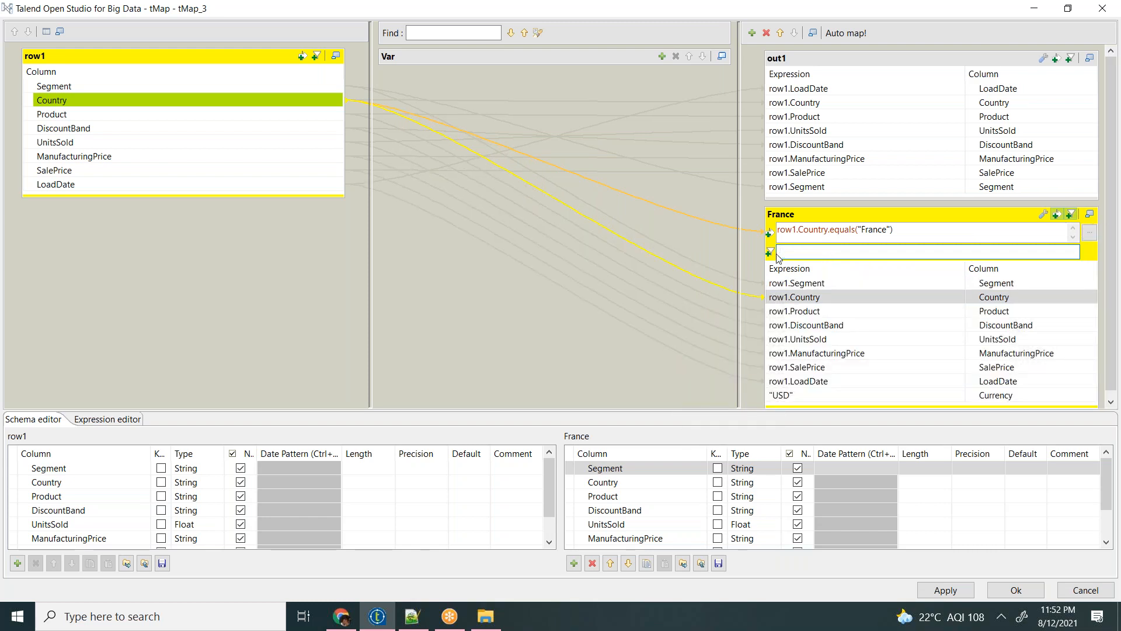
Step: Show and hide the France output's property settings, then turn off its column name filter
click(1042, 215)
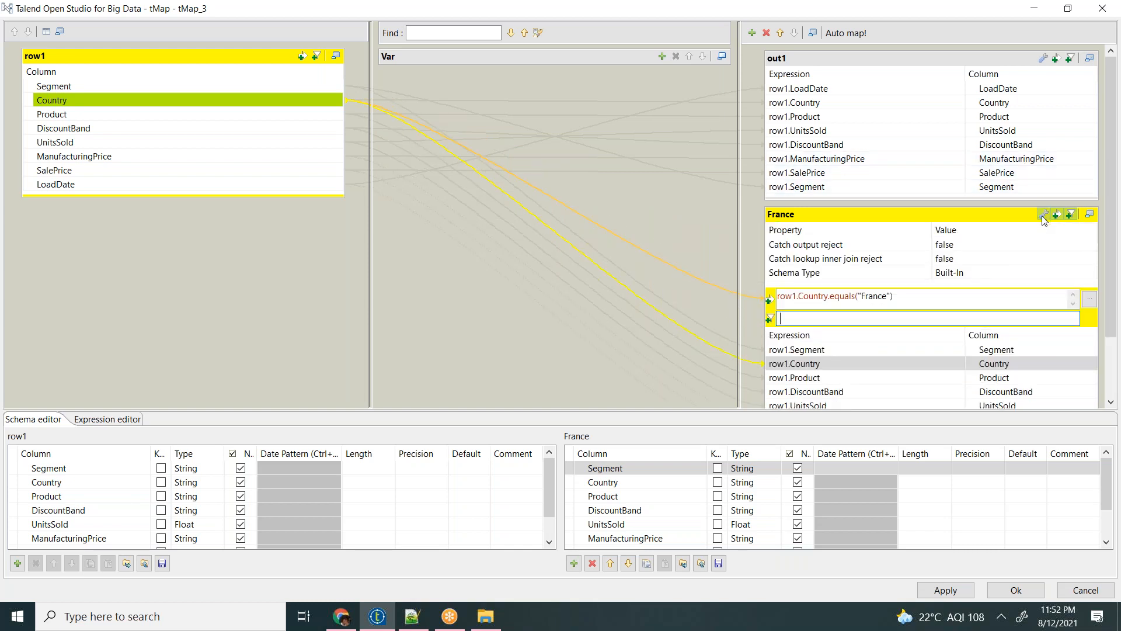
click(1042, 215)
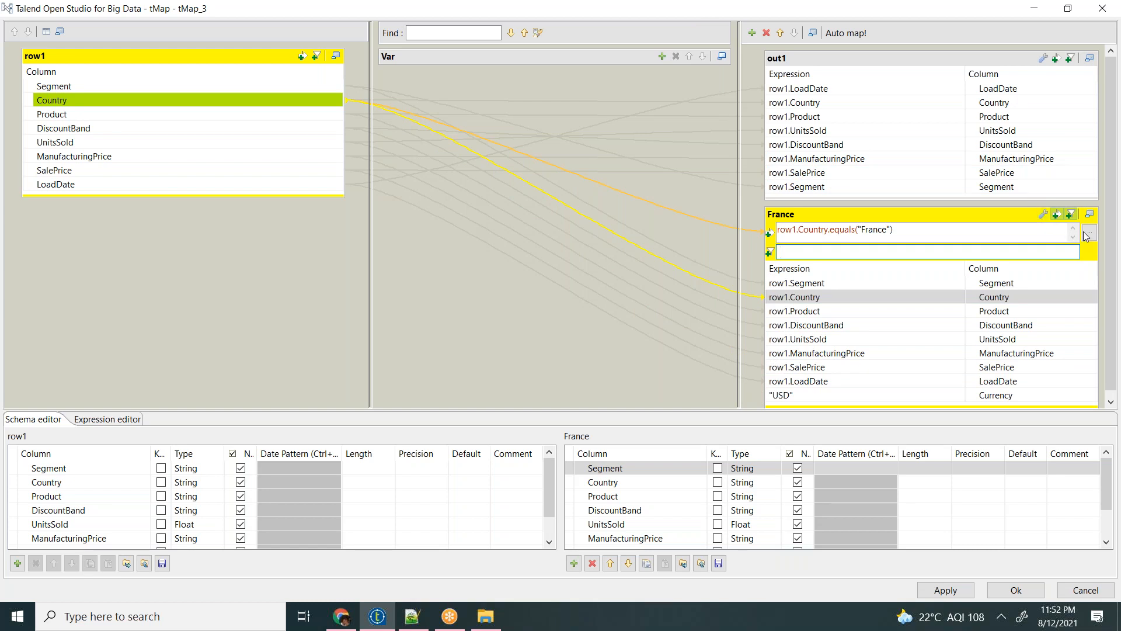
click(920, 235)
click(1076, 219)
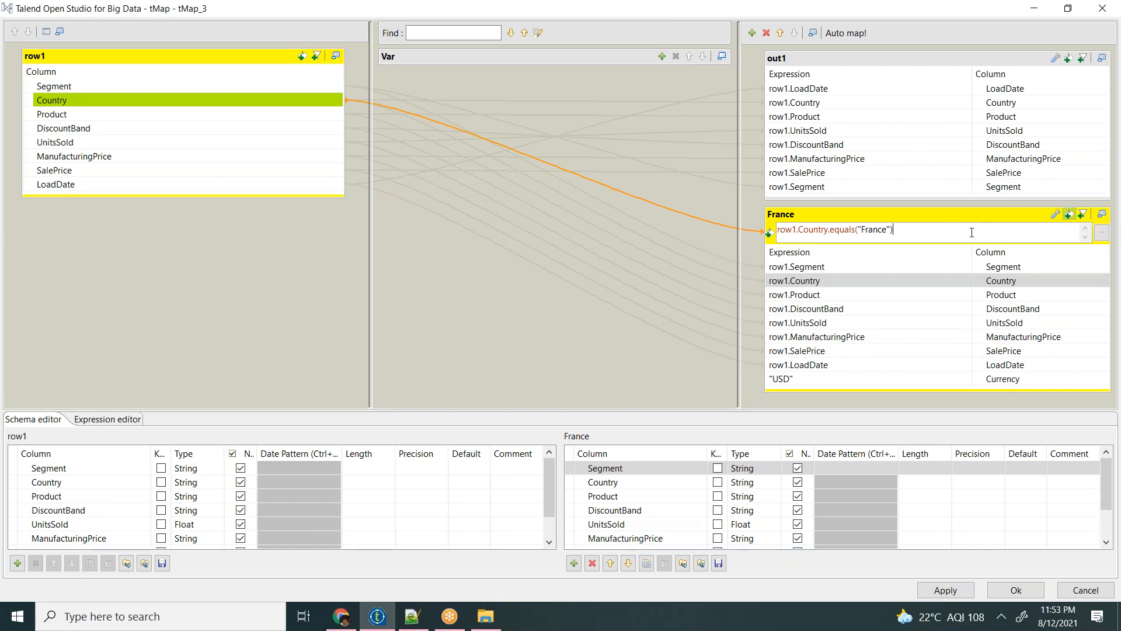
Step: Toggle the France output's expression filter off and on twice, leaving it enabled
click(1069, 214)
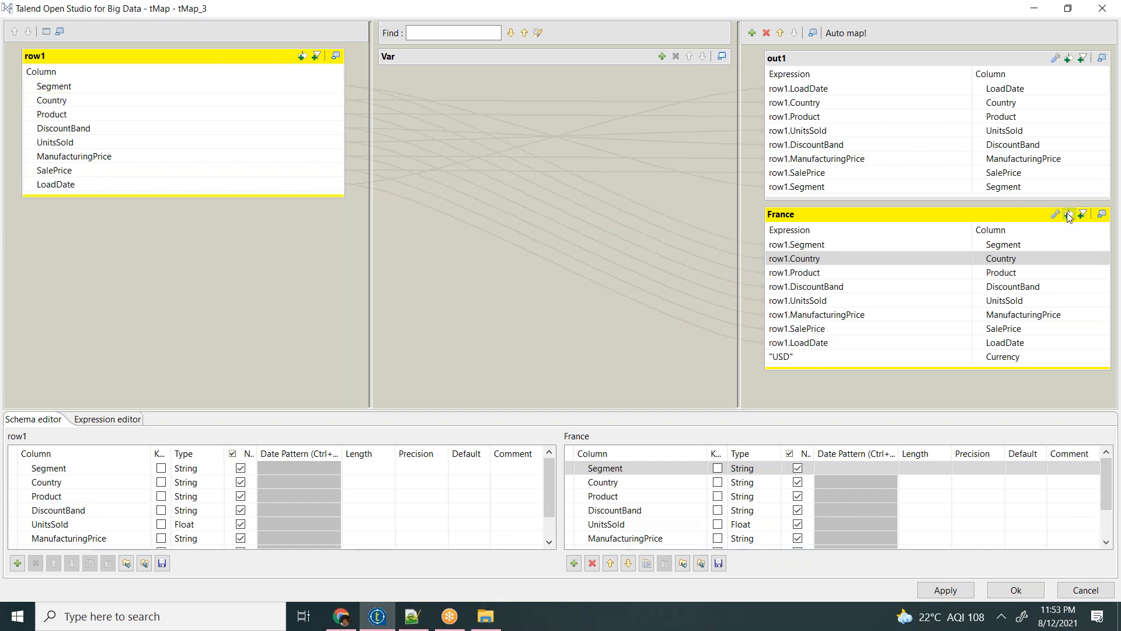
click(1068, 215)
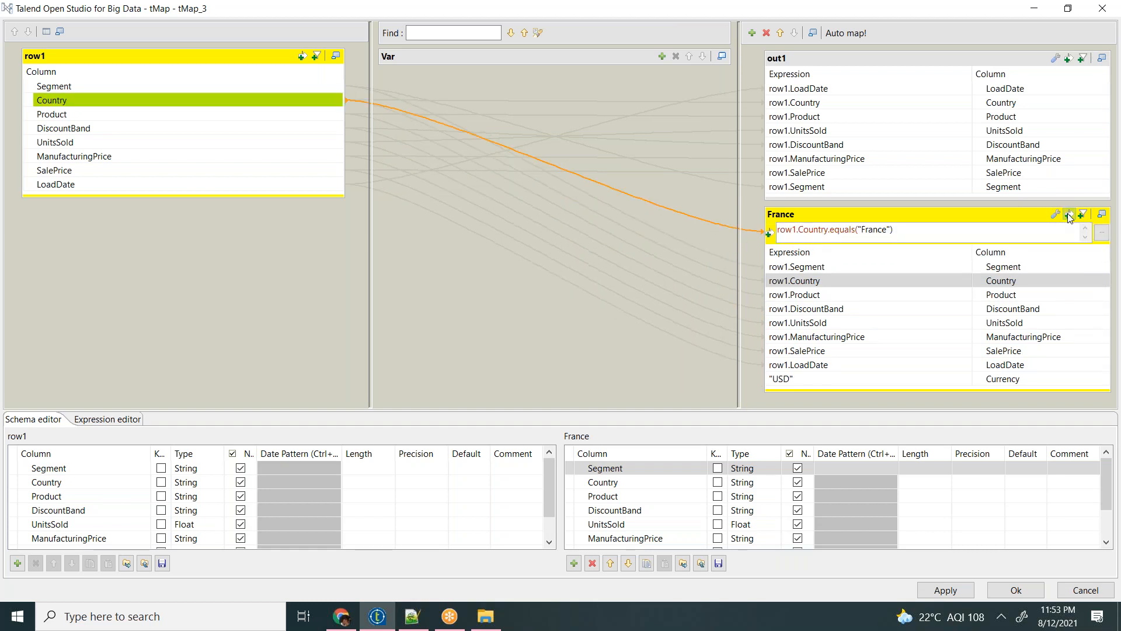
click(1069, 214)
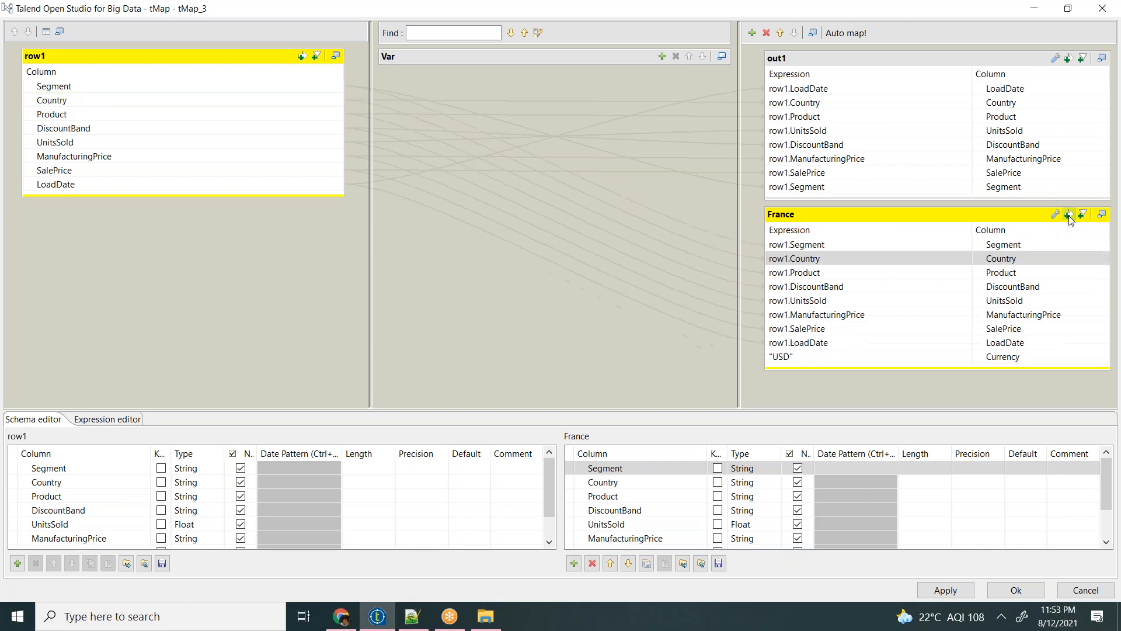
click(1069, 215)
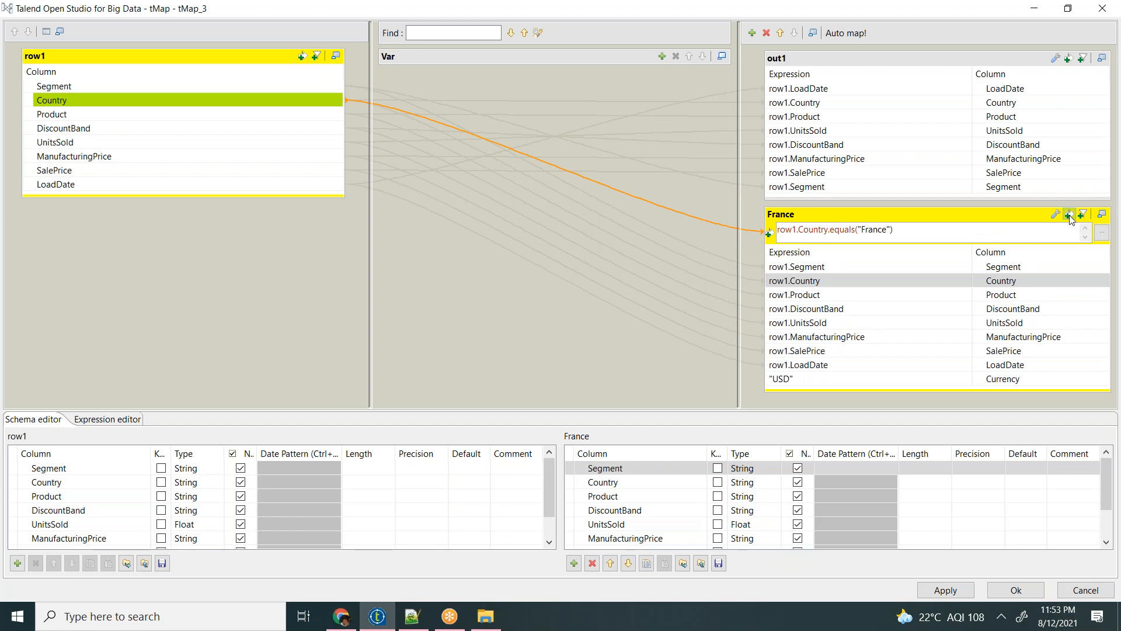
Step: Display the out1 output's property settings and examine Catch output reject, Catch lookup inner join reject and Schema Type
click(1057, 59)
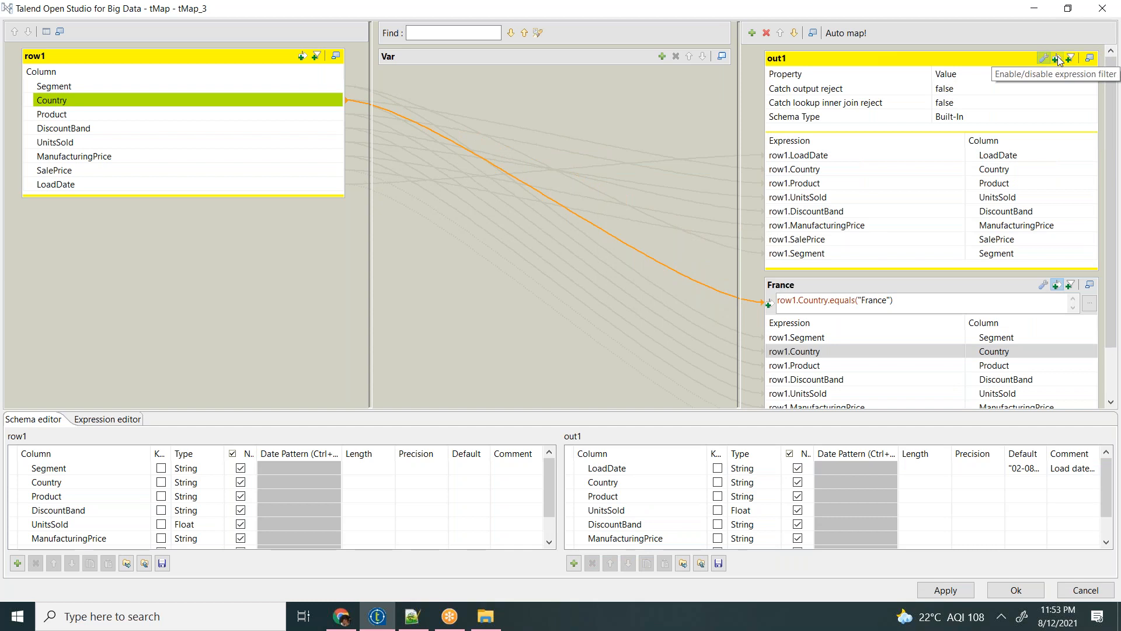
click(819, 93)
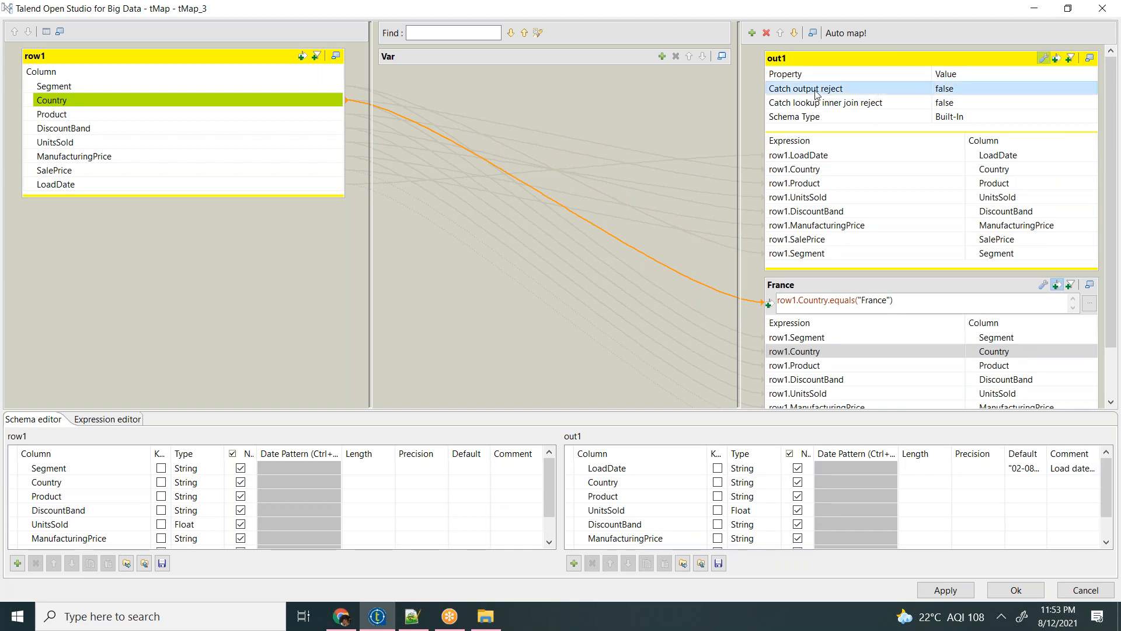
click(843, 109)
click(822, 120)
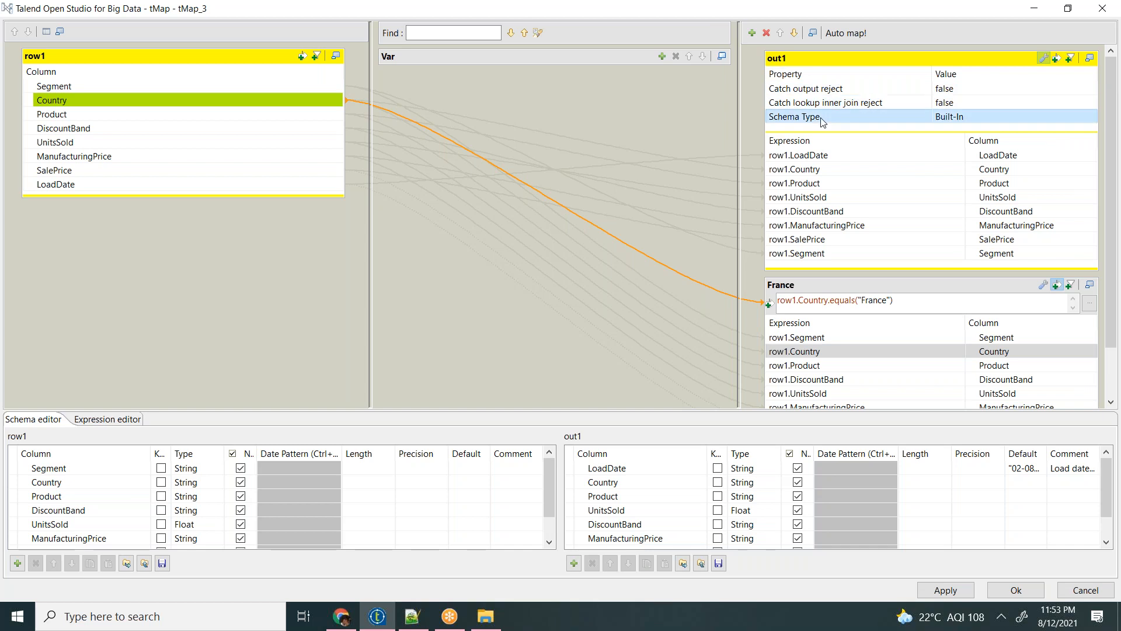
Step: Set the out1 output's Schema Type to Repository
click(997, 116)
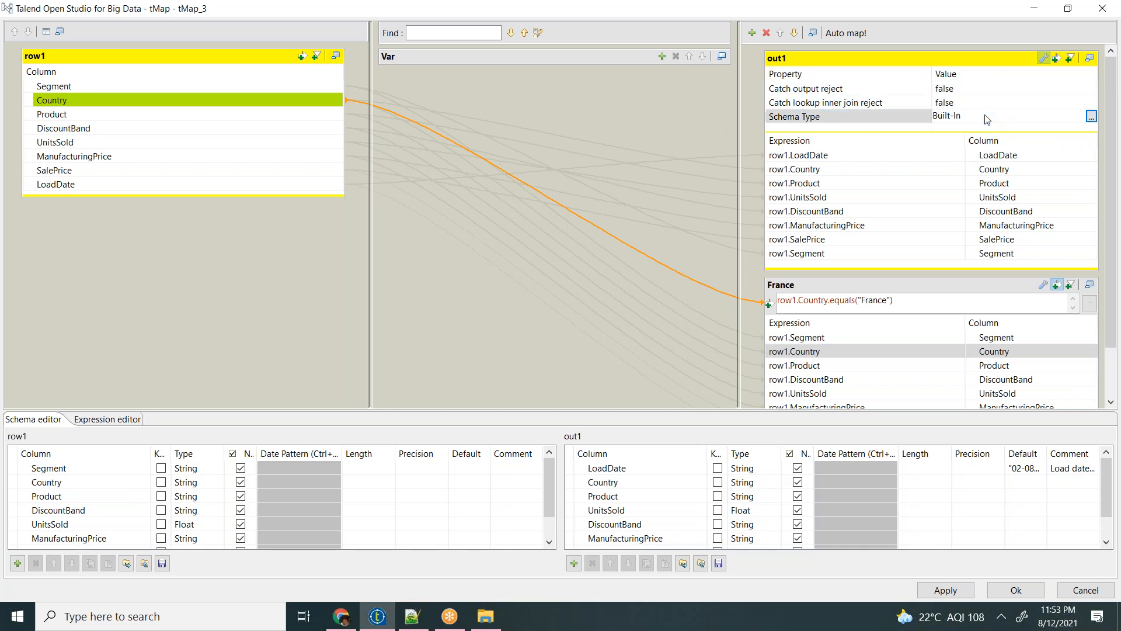
click(1092, 116)
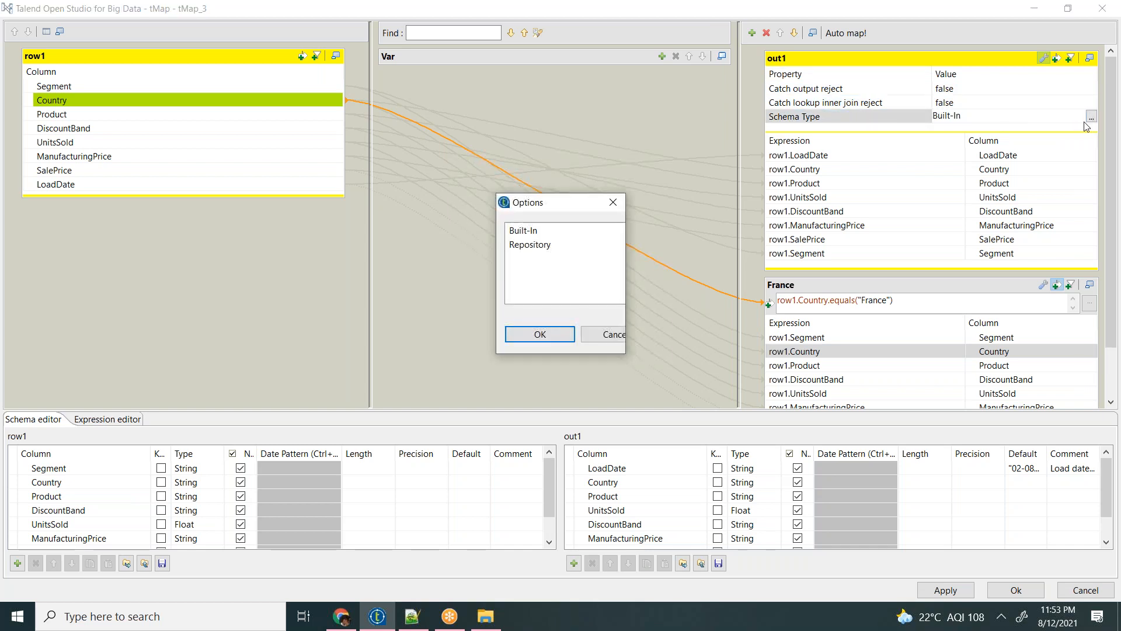
click(528, 245)
click(539, 337)
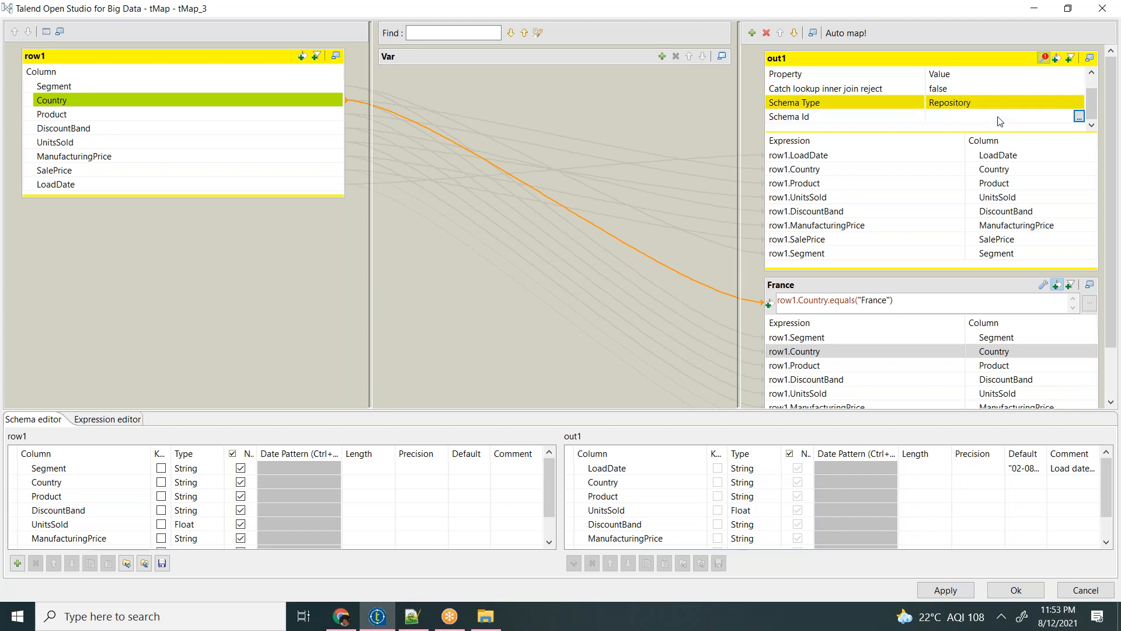
Step: Assign the MySalesData schema under File delimited, MySalesData 0.1, as the out1 output's Schema Id
click(1079, 117)
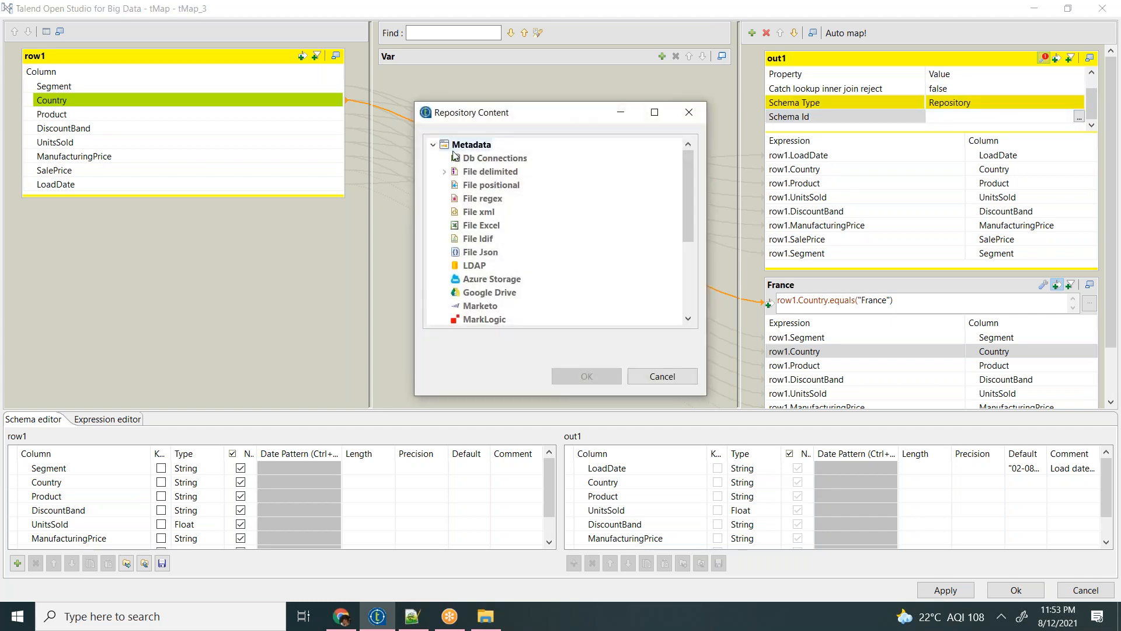
click(447, 171)
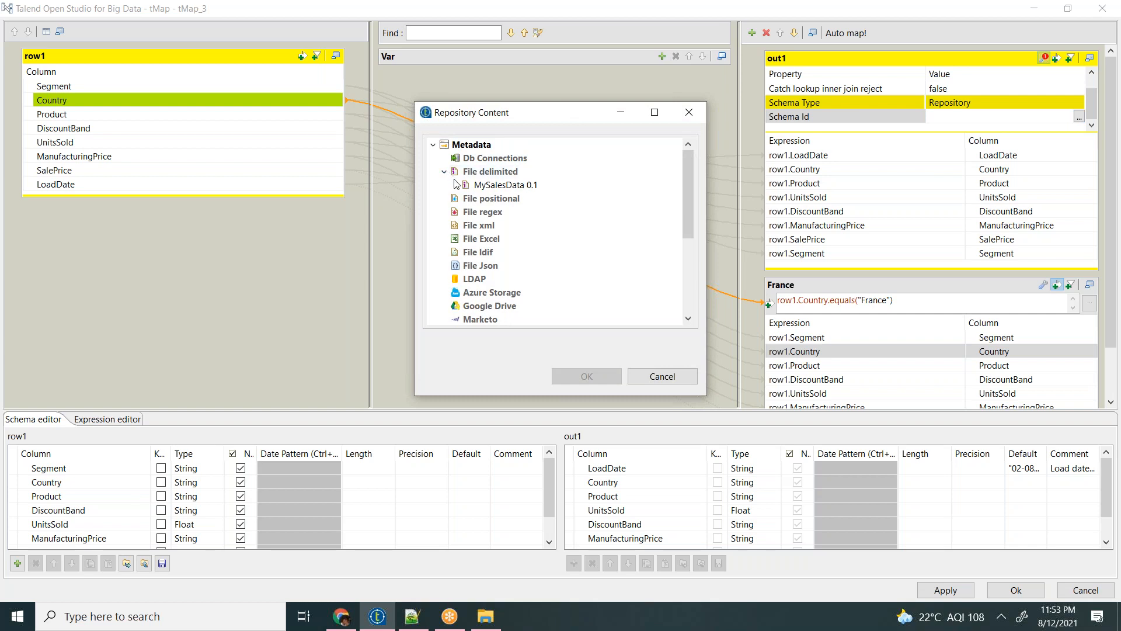
click(457, 185)
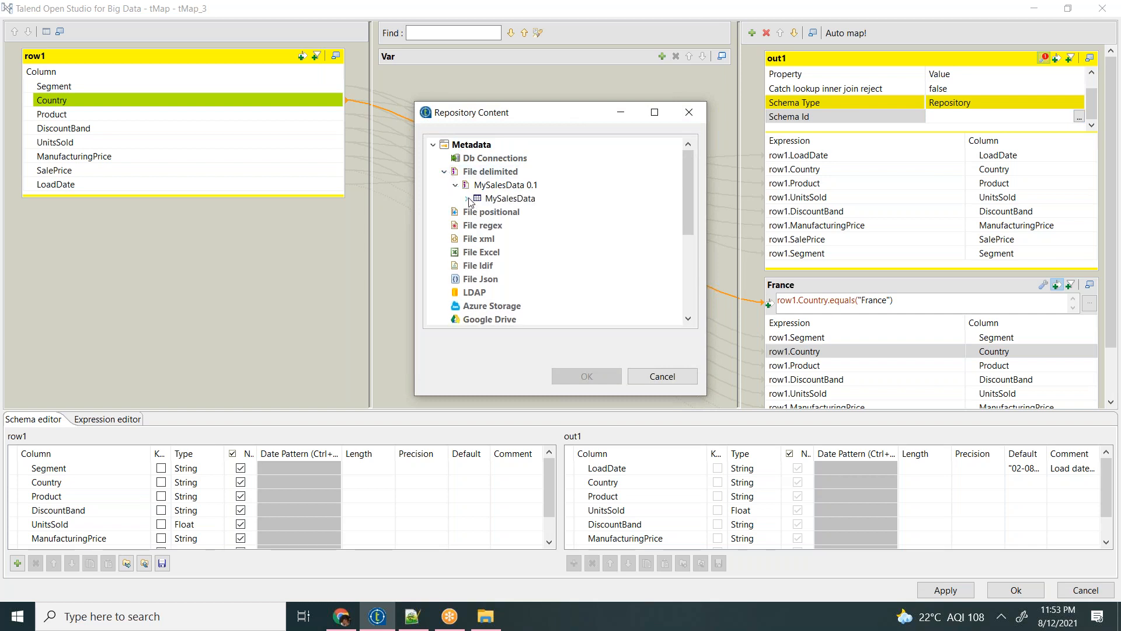
click(503, 198)
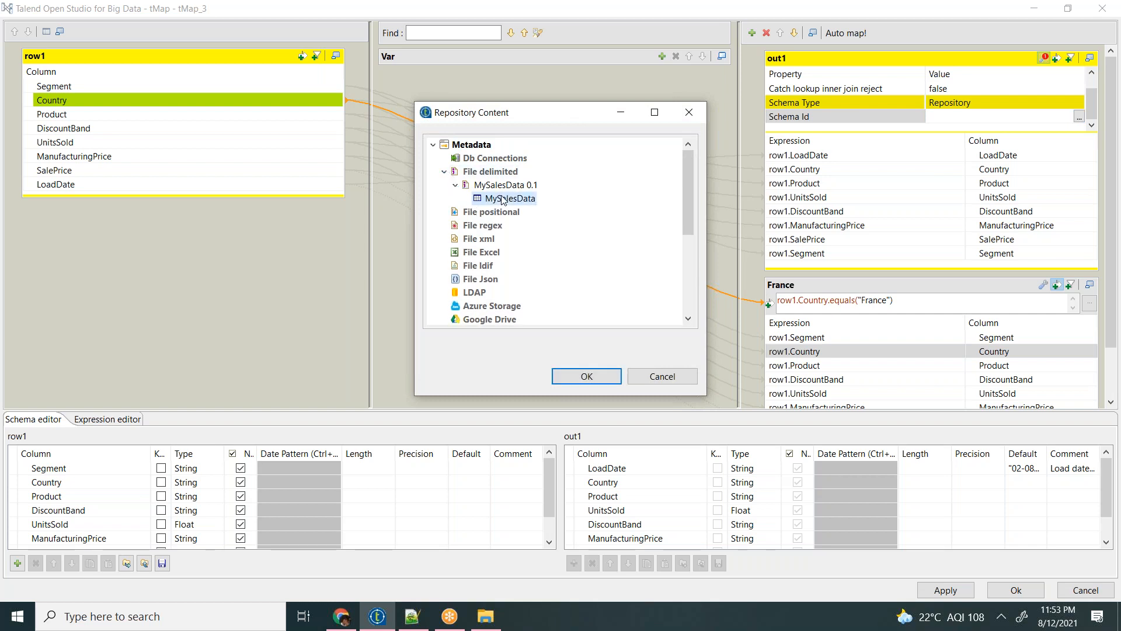
click(580, 376)
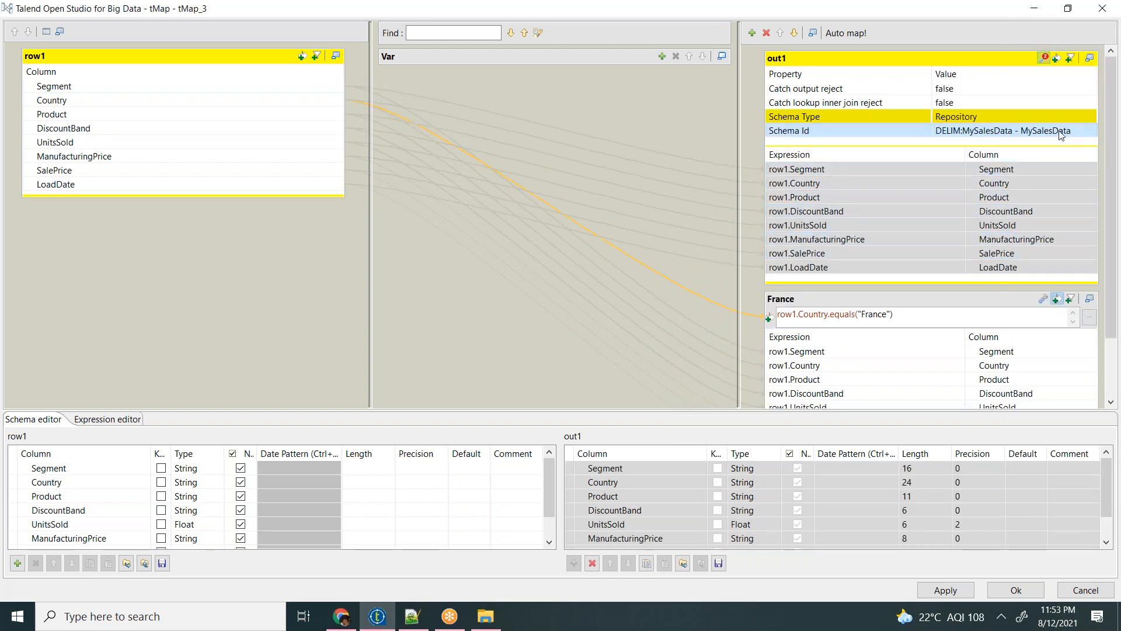
Step: Examine the out1 output's LoadDate column, and close the tMap_3 editor without saving the modifications
click(1000, 269)
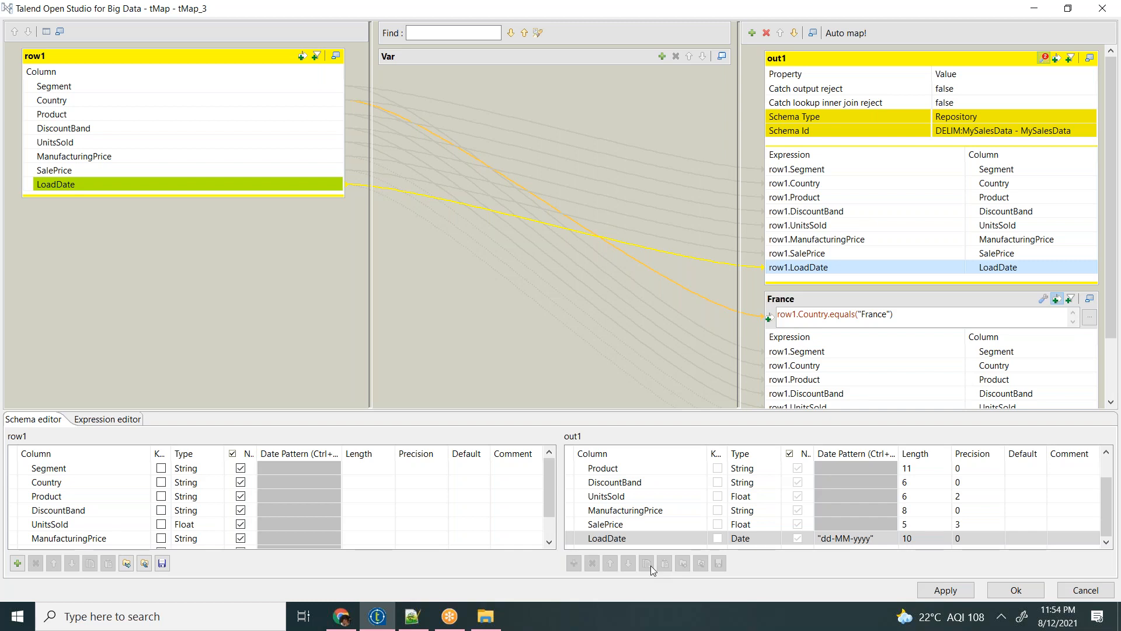
click(1104, 592)
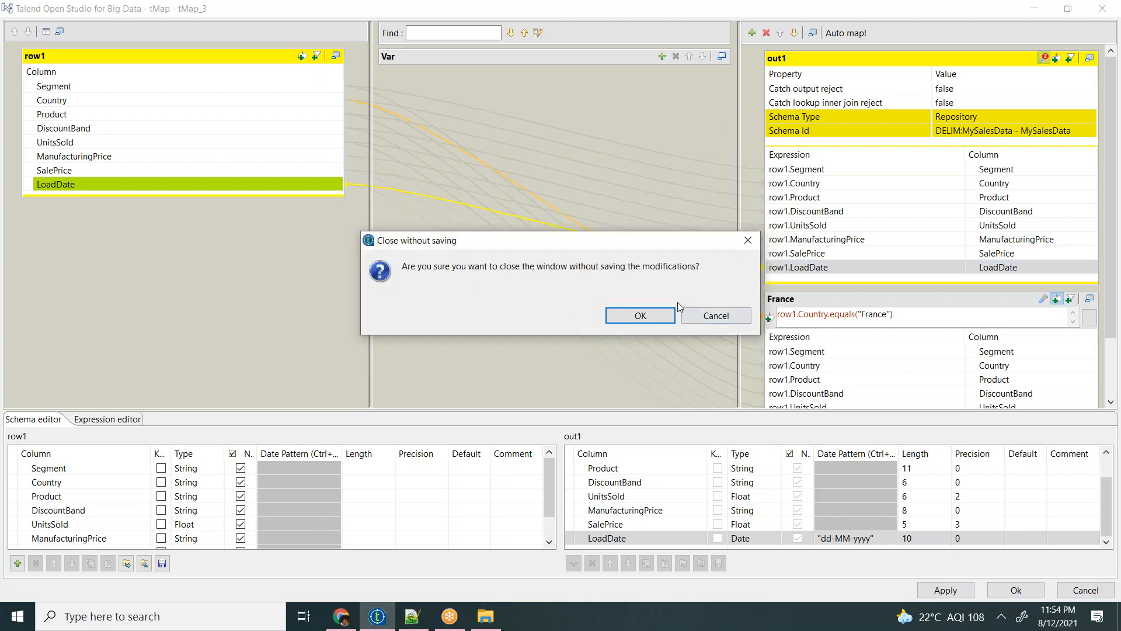
click(664, 316)
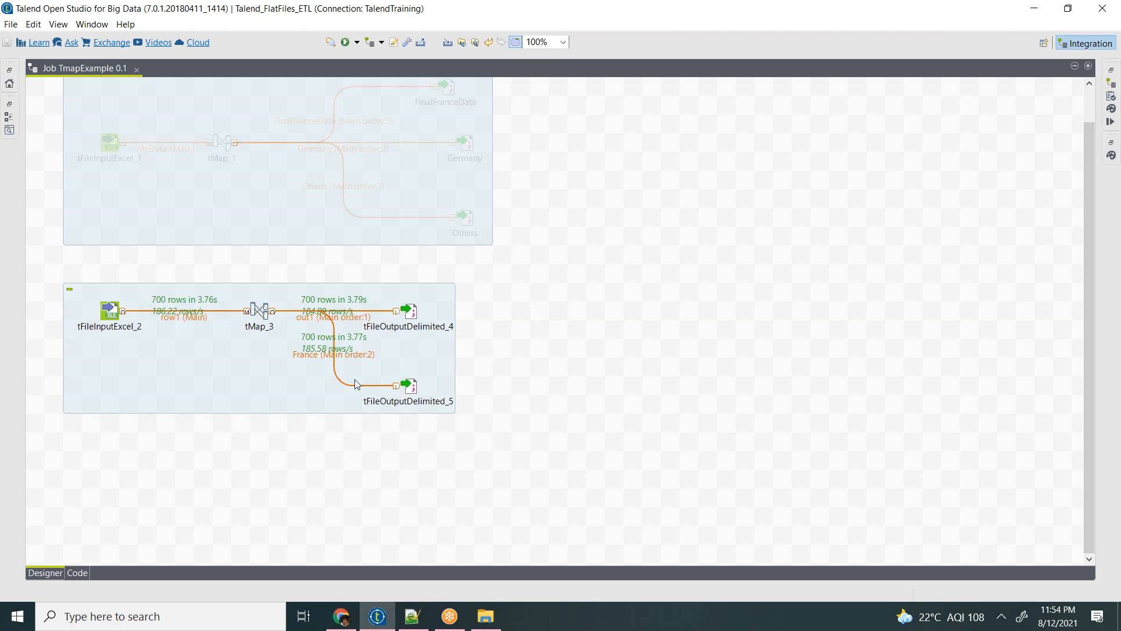
Step: Deactivate the subjob starting at tFileInputExcel_2, and undo the deactivation
click(112, 315)
right_click(113, 315)
click(671, 385)
right_click(115, 315)
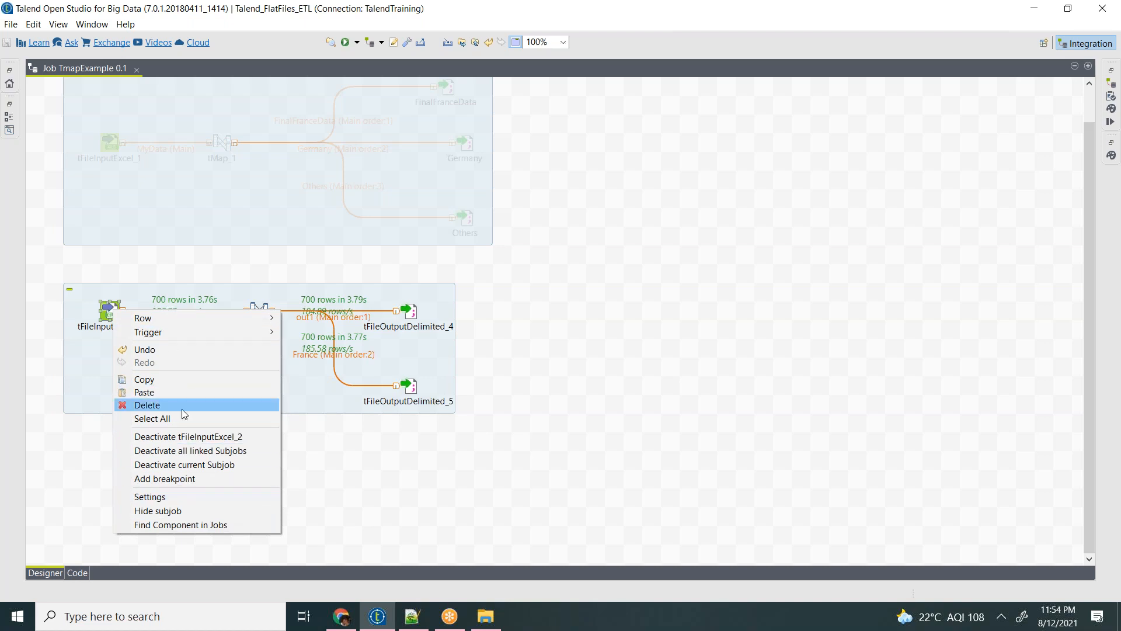
key(Return)
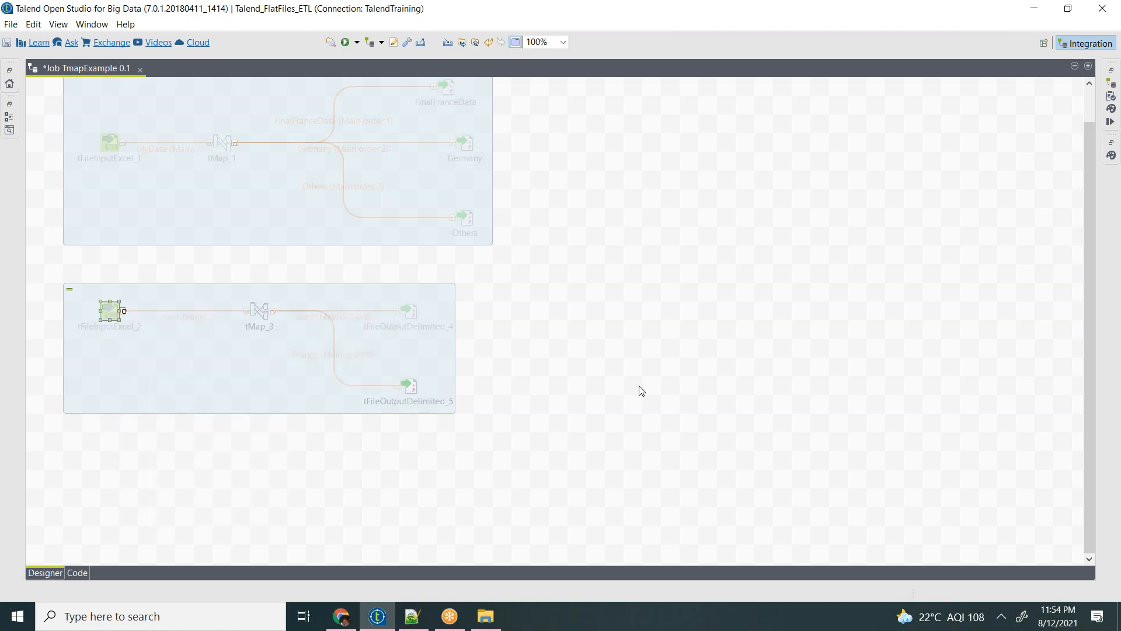
key(ctrl+z)
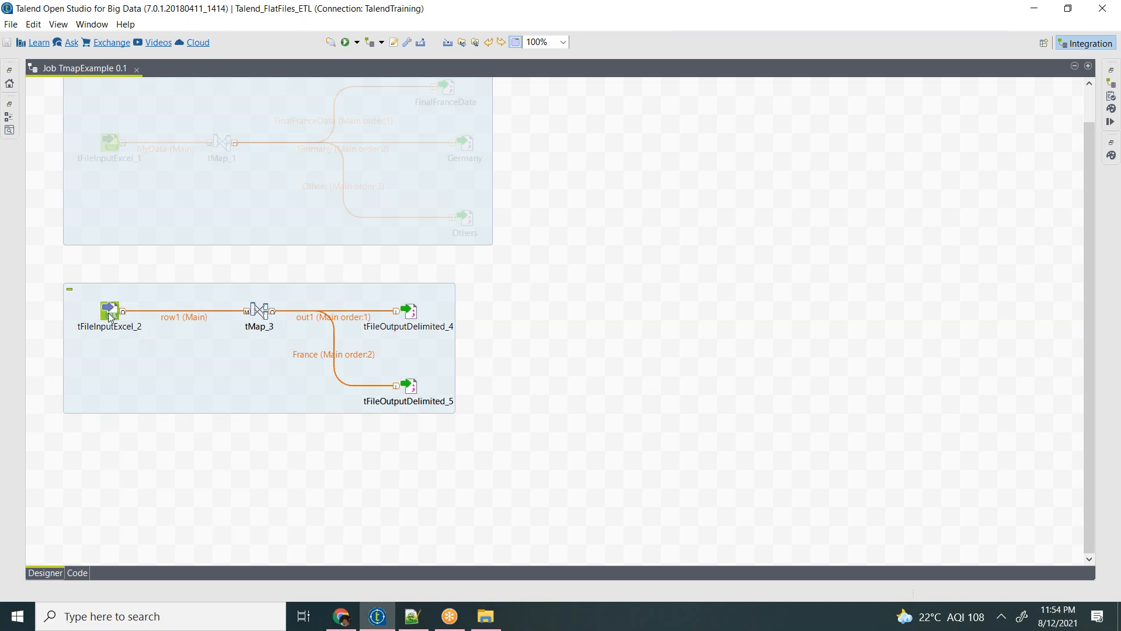
Step: Duplicate the entire tMap_3 subjob with automatic renaming of component variables, and place the copy beside the deactivated tMap_1 subjob
drag(501, 264, 70, 448)
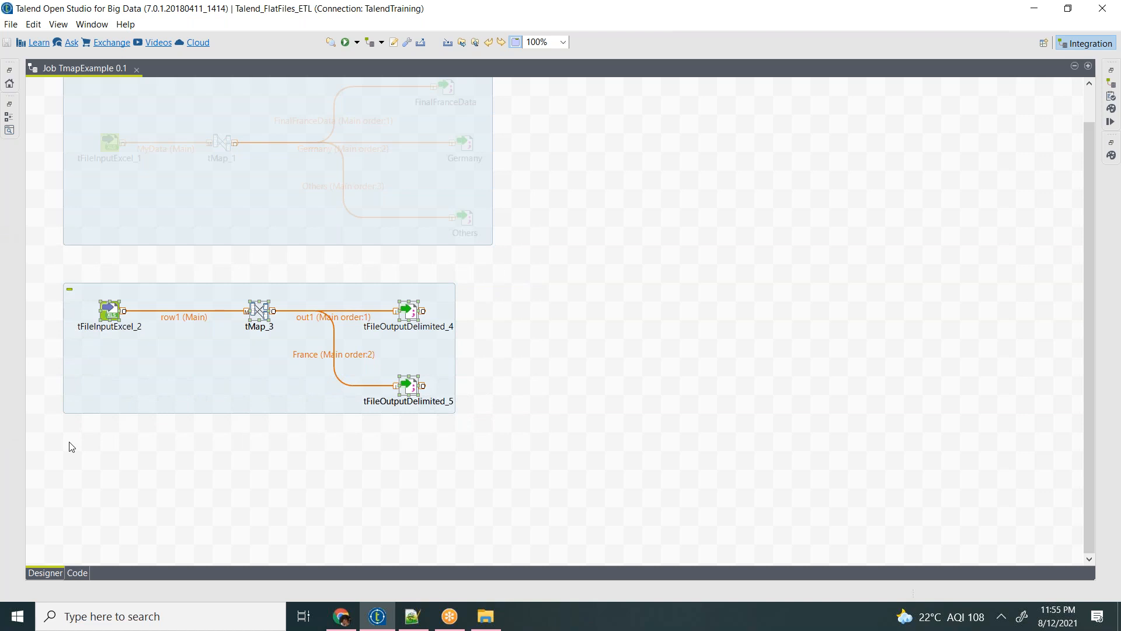
key(ctrl+v)
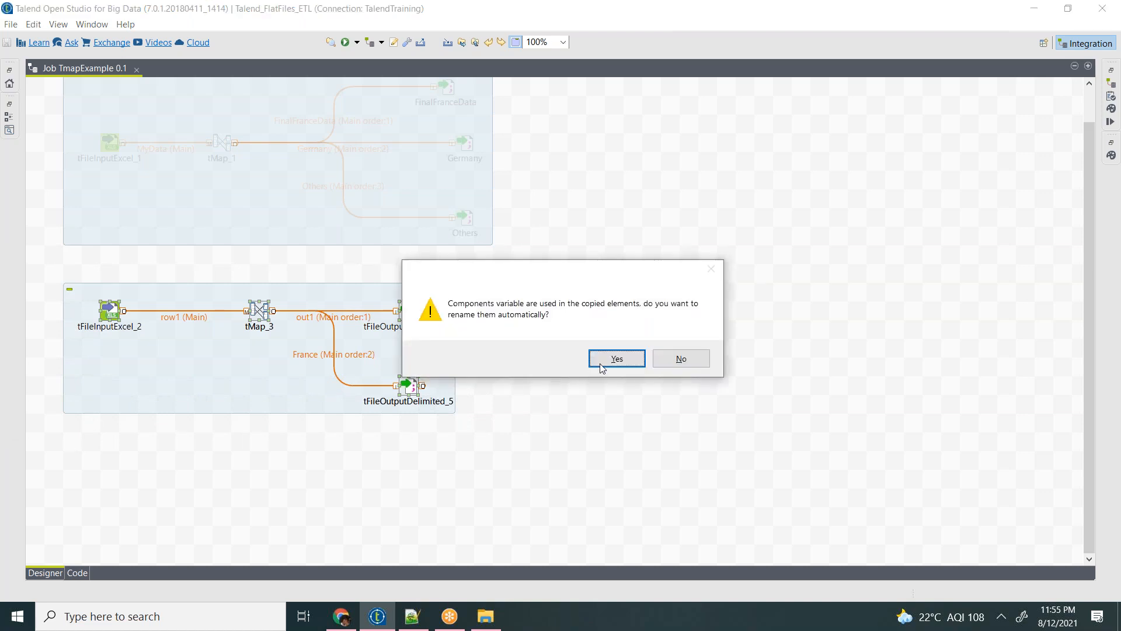
click(611, 358)
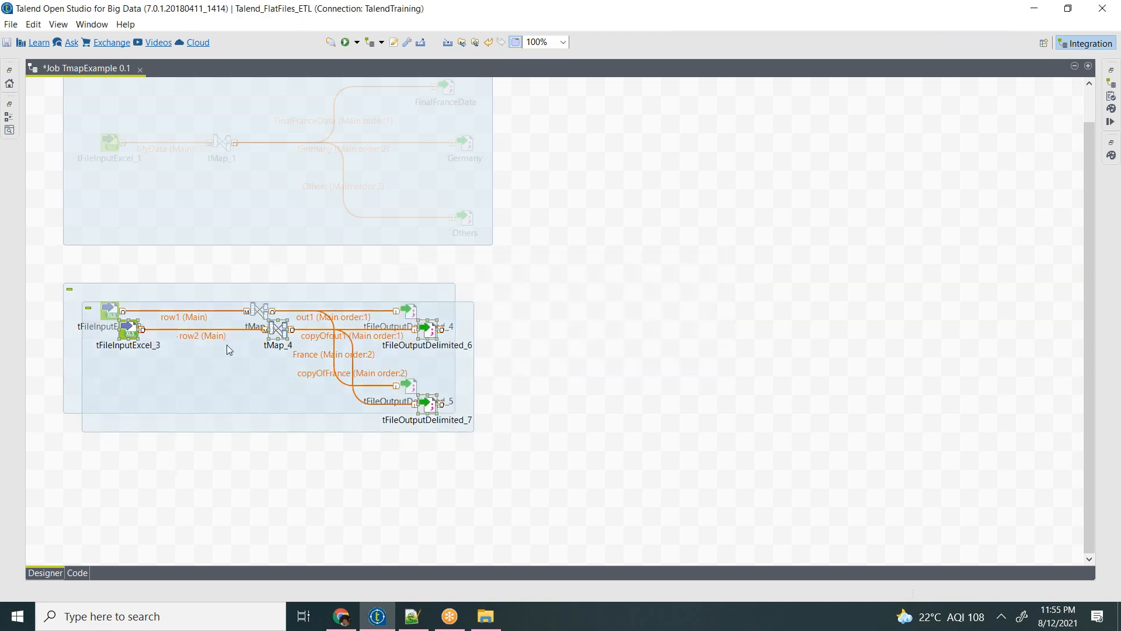
drag(283, 334, 739, 159)
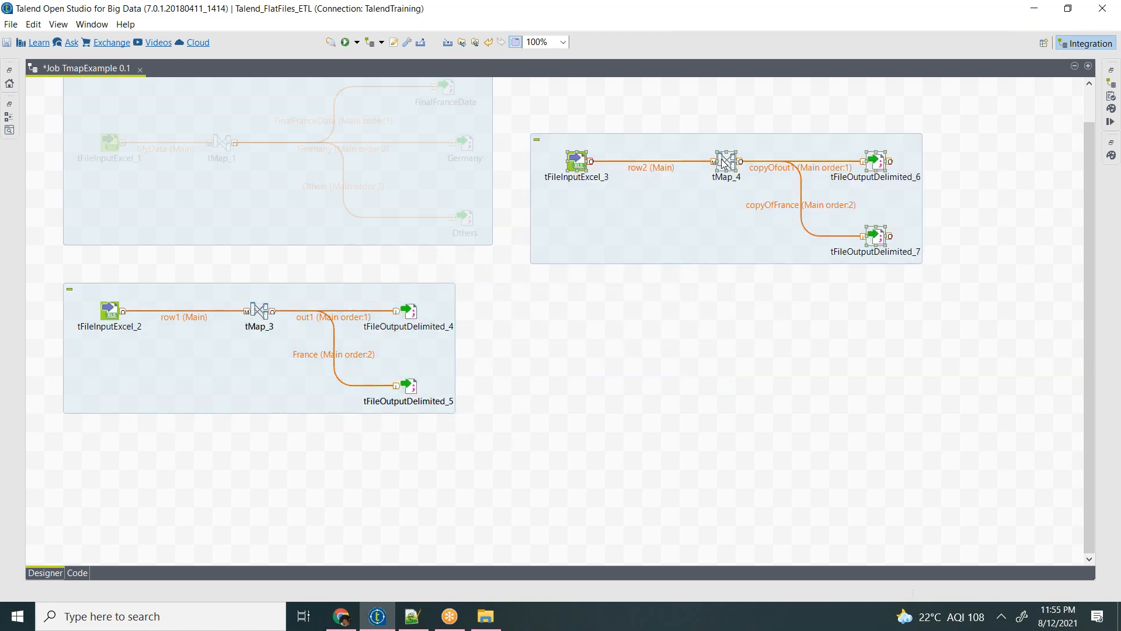
drag(585, 150, 603, 113)
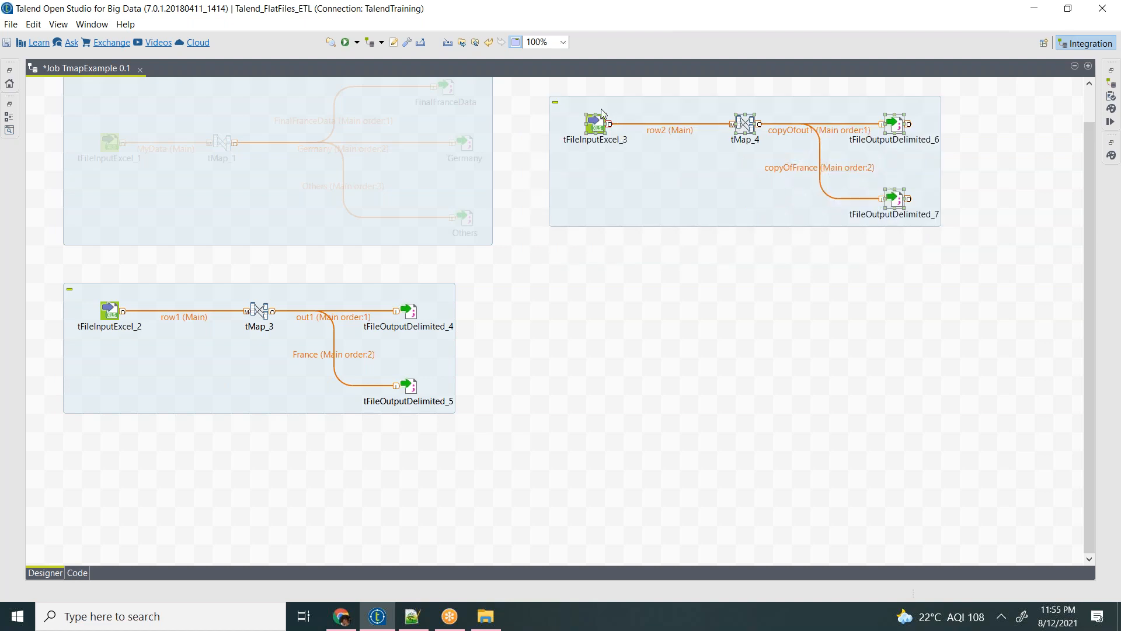
Step: Deactivate all linked subjobs of tFileInputExcel_3
right_click(602, 111)
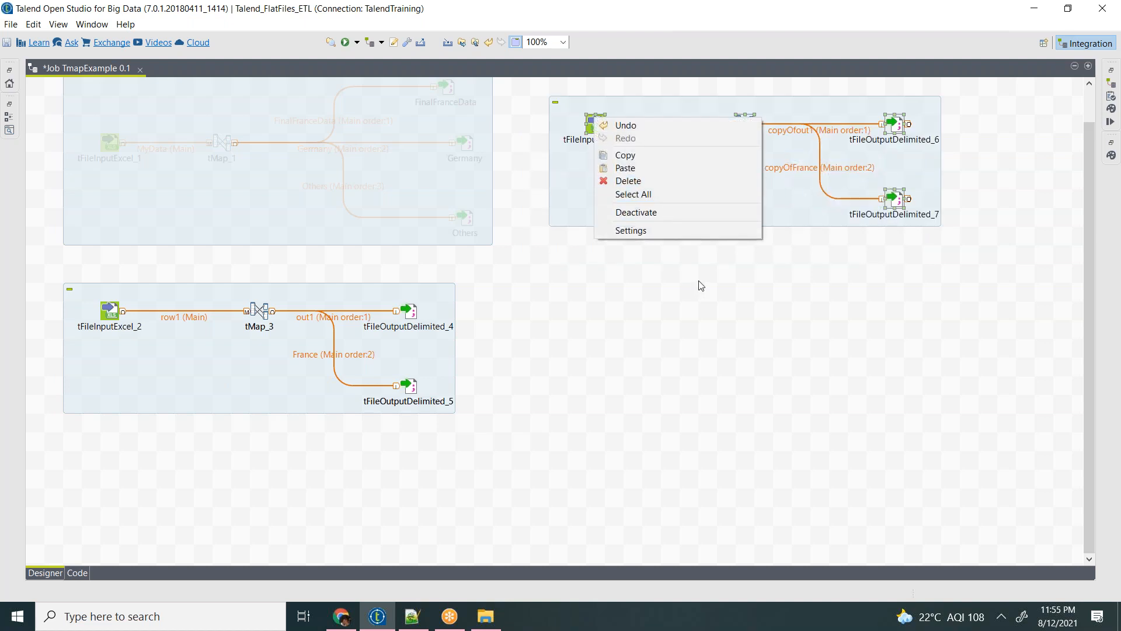
click(701, 285)
right_click(603, 124)
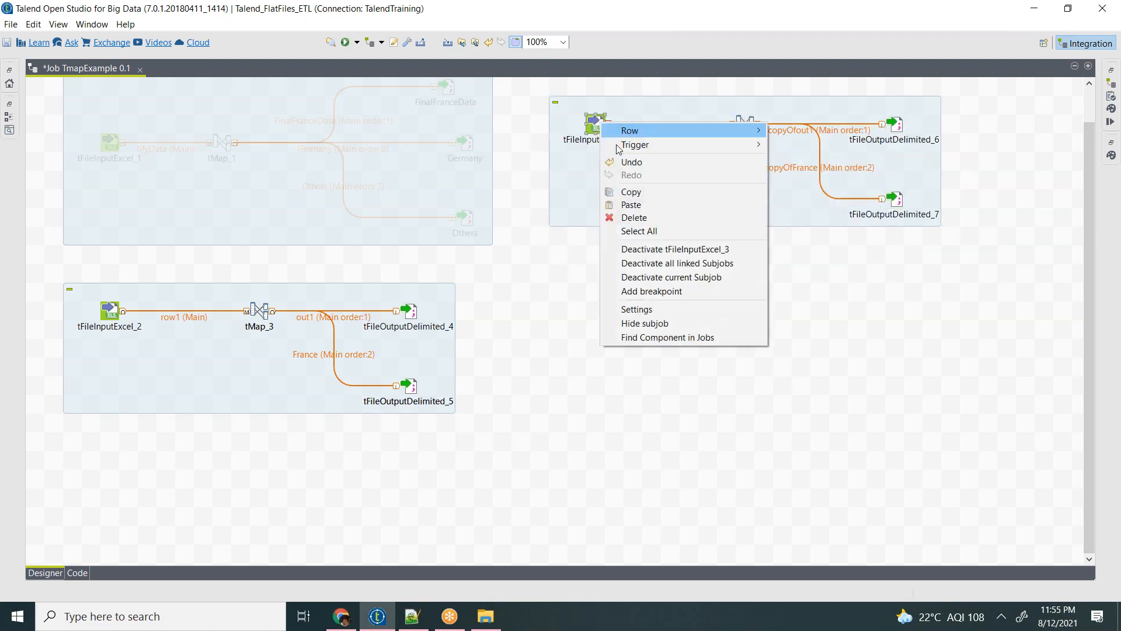
click(694, 263)
click(639, 372)
Step: Delete tFileOutputDelimited_4 and tFileOutputDelimited_5, and move tFileInputExcel_2 and tMap_3 lower on the canvas
drag(549, 271, 352, 431)
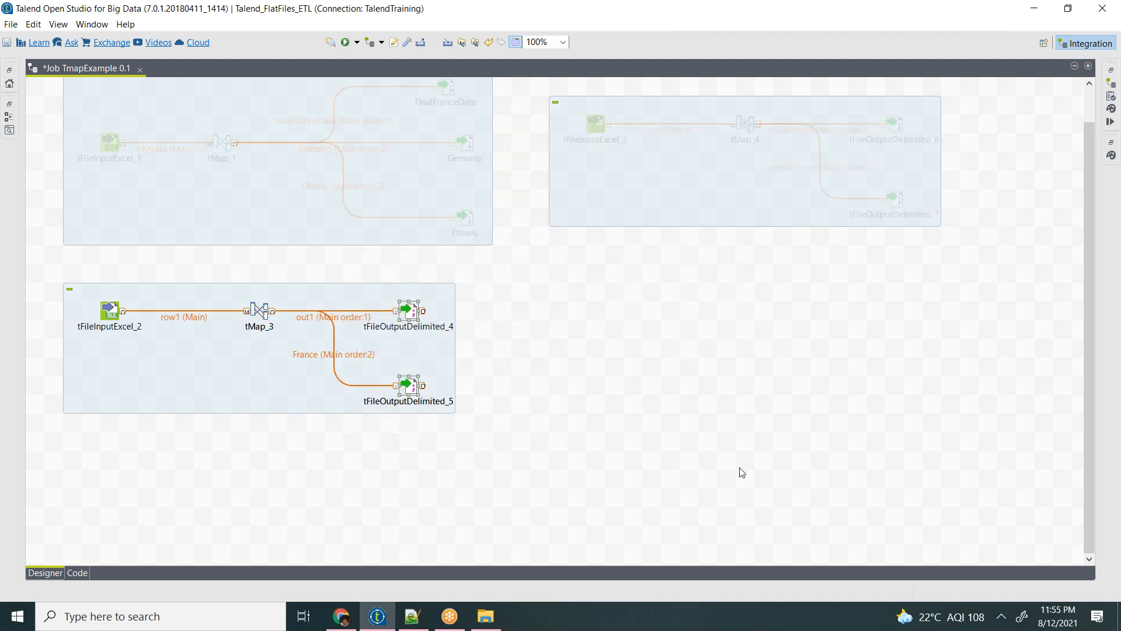
key(Delete)
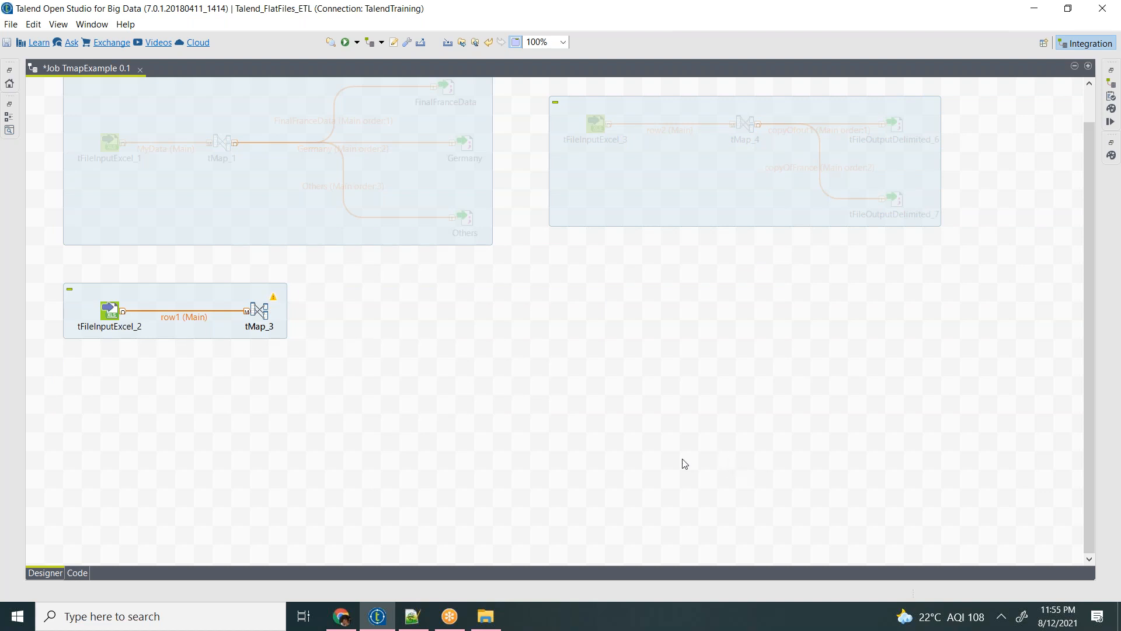
drag(347, 271, 85, 391)
drag(255, 328, 236, 402)
drag(114, 317, 111, 384)
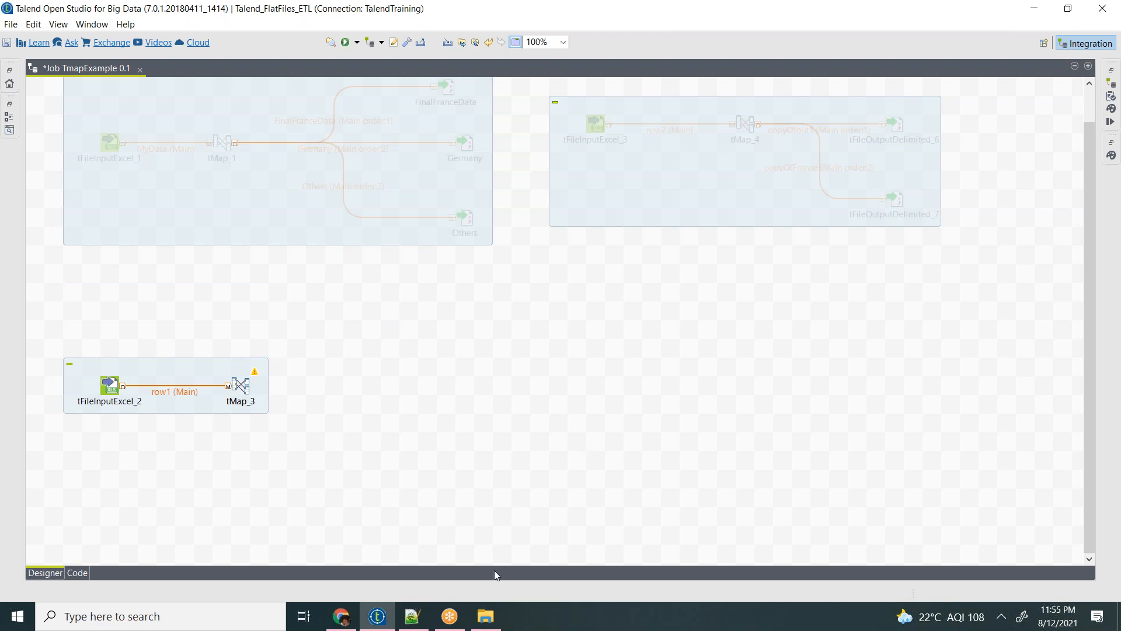
Step: Switch to File Explorer and open the Day5 folder on the Desktop
click(489, 615)
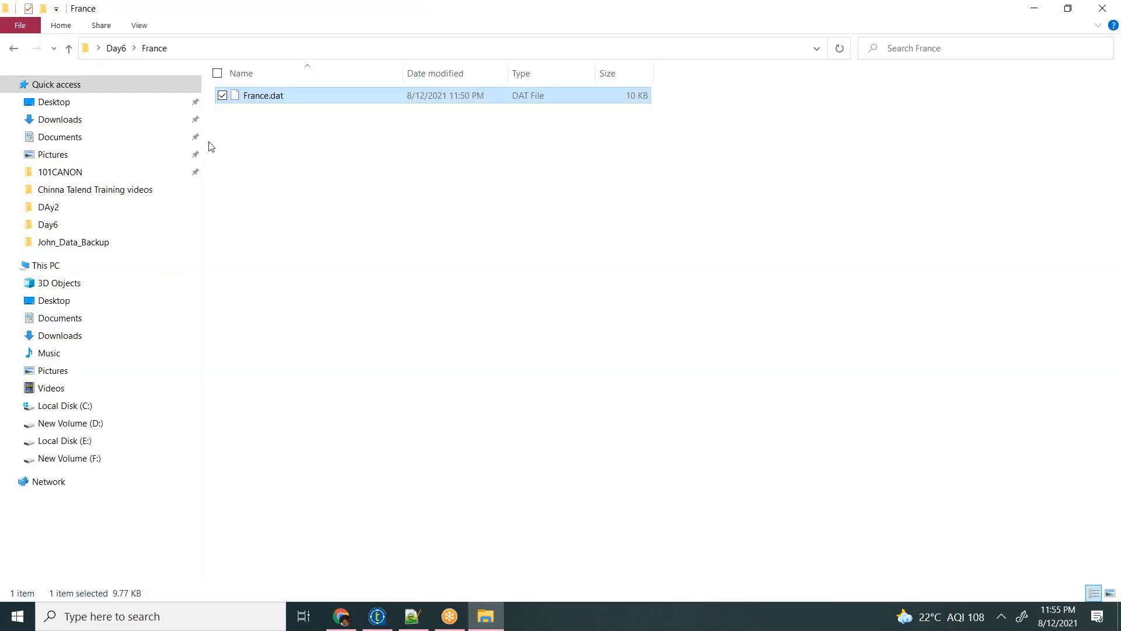
click(120, 49)
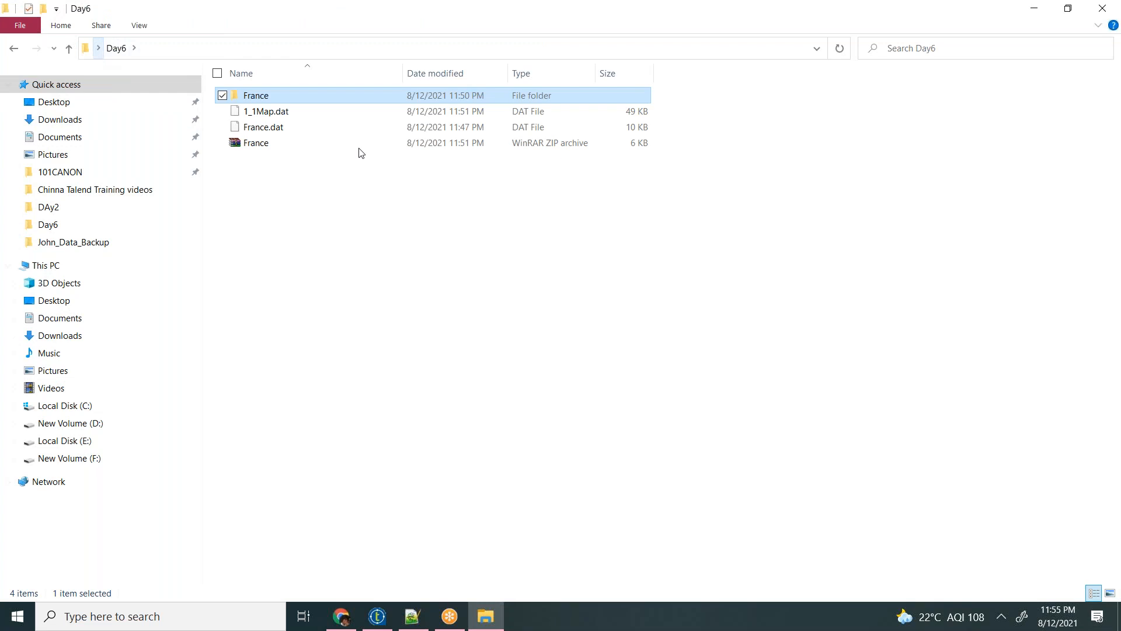
click(337, 53)
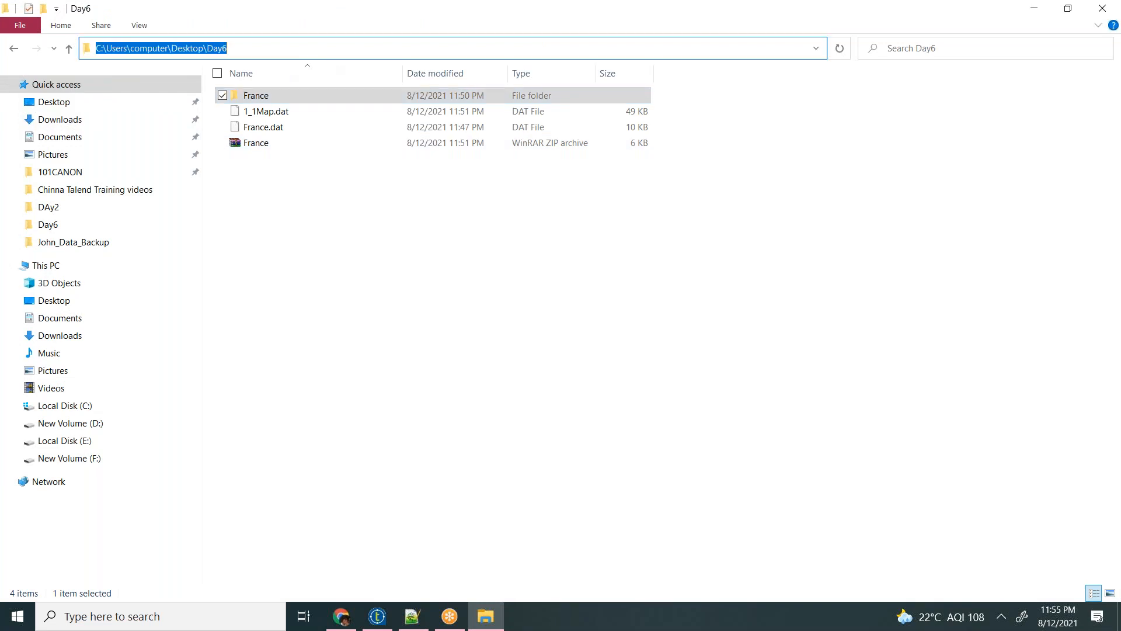
key(End)
key(BackSpace)
text(5)
key(Return)
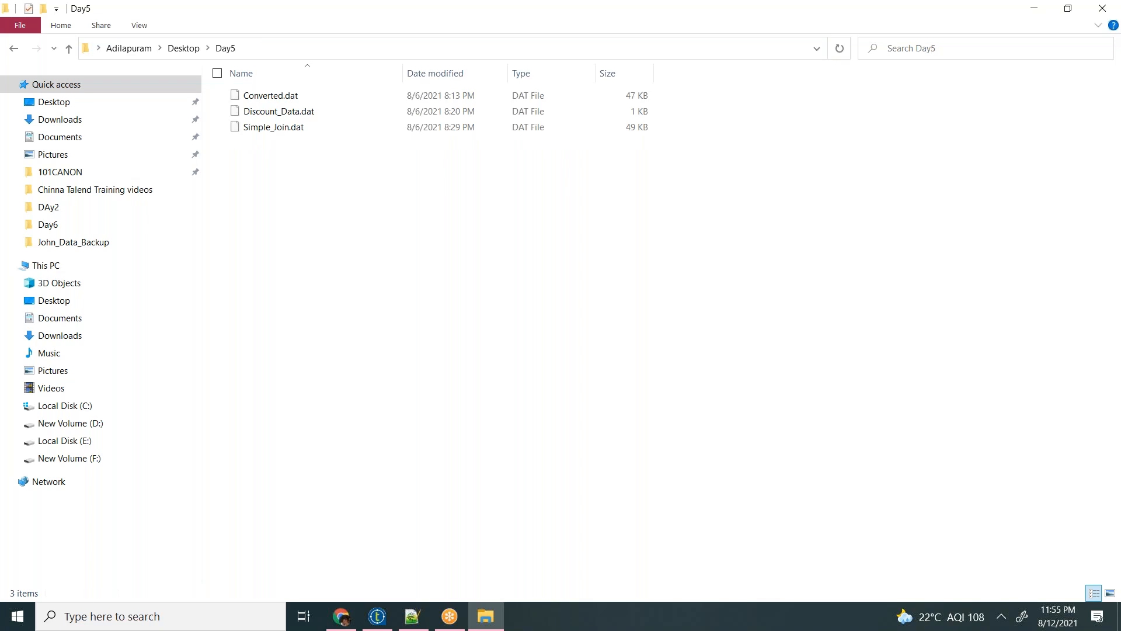
Step: Open Discount_Data.dat from the Day5 folder in Notepad++
click(281, 115)
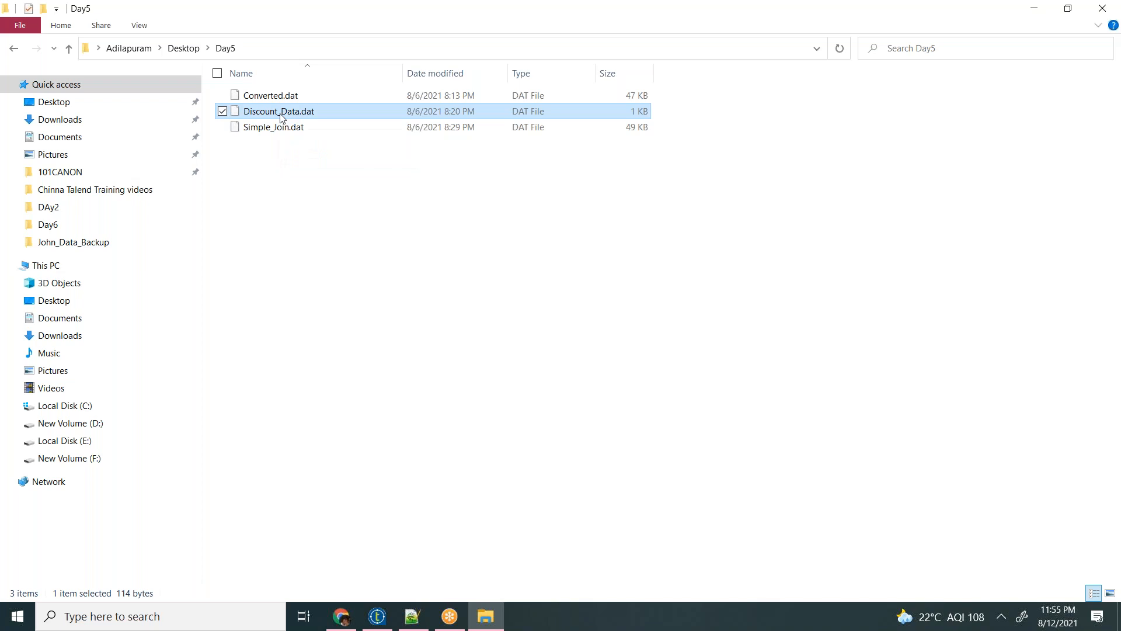
right_click(282, 118)
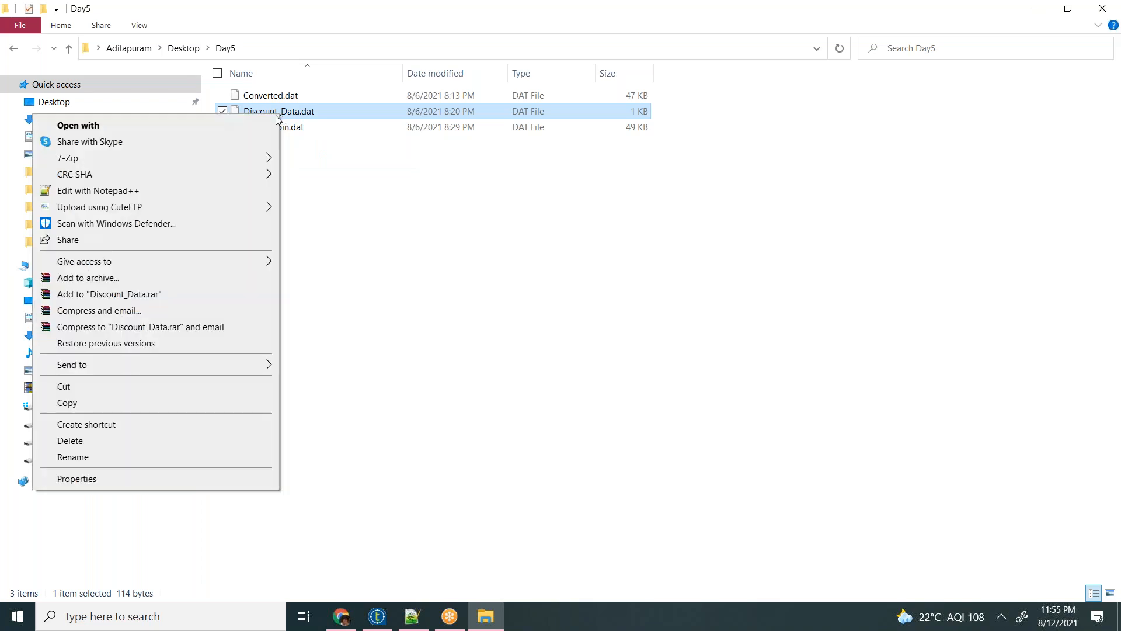
click(142, 193)
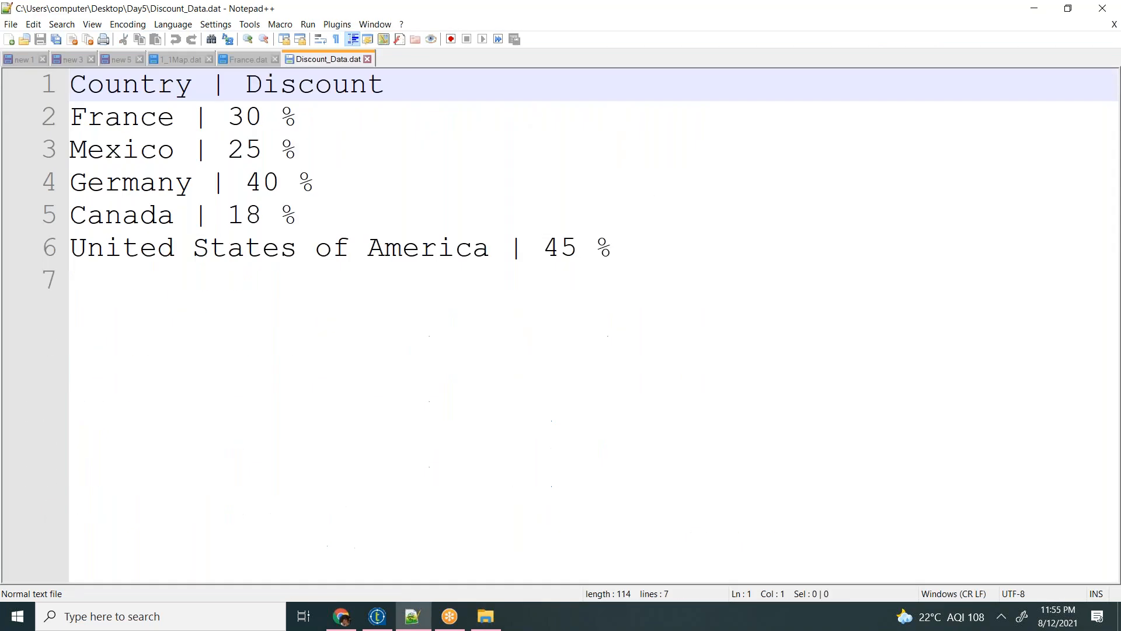
Step: Examine the country and discount rows in Discount_Data.dat, and close the file
click(92, 118)
click(124, 149)
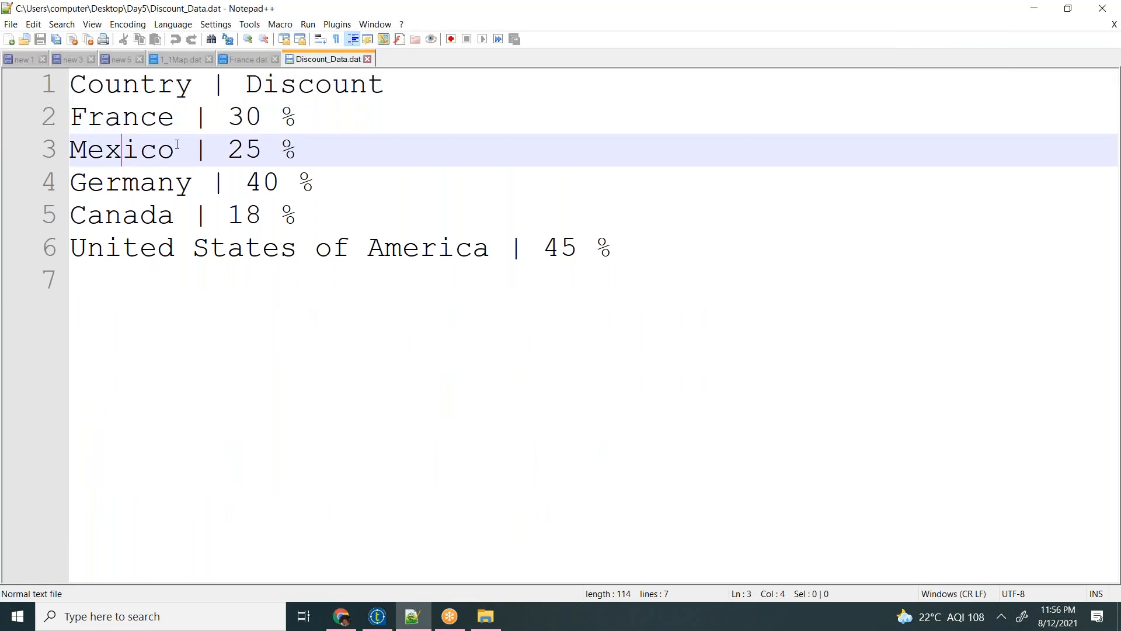
click(221, 146)
click(141, 217)
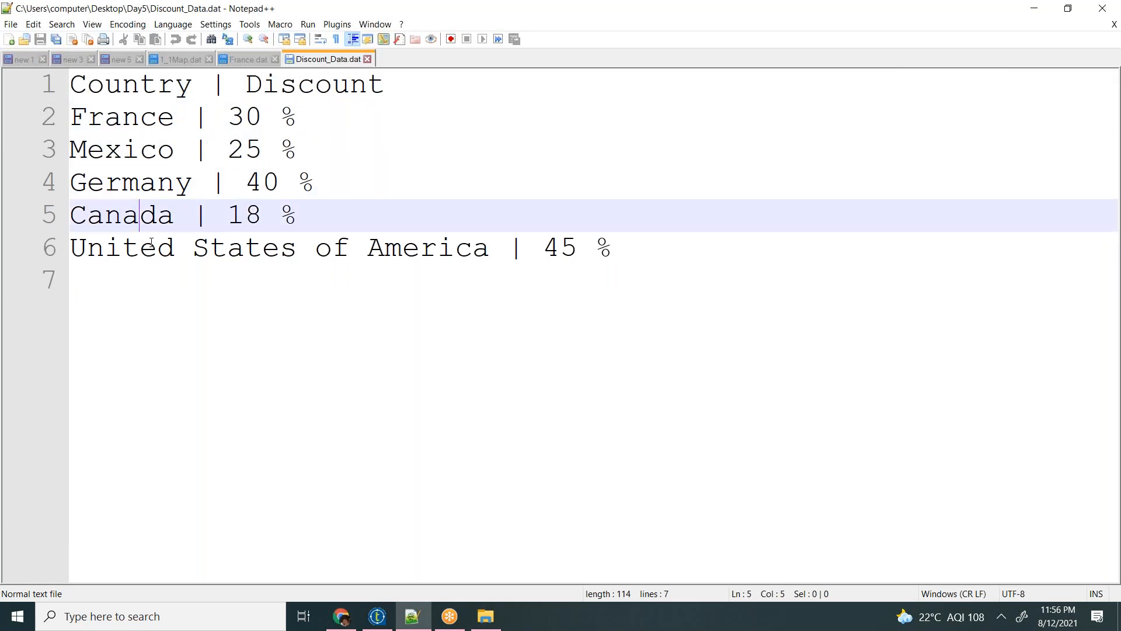
click(156, 249)
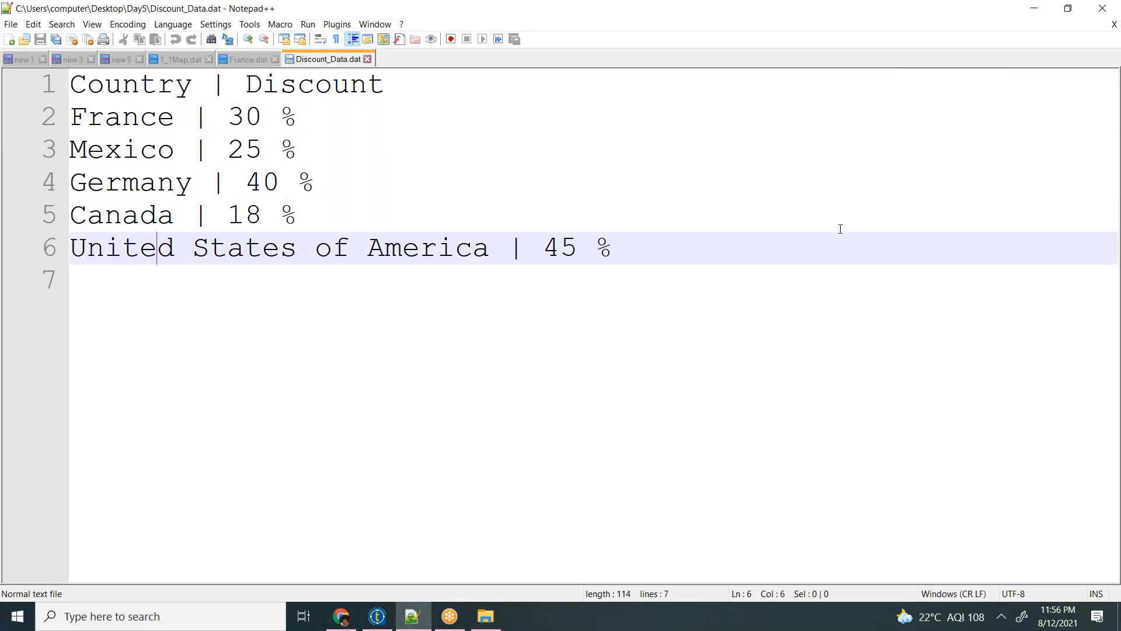
click(367, 59)
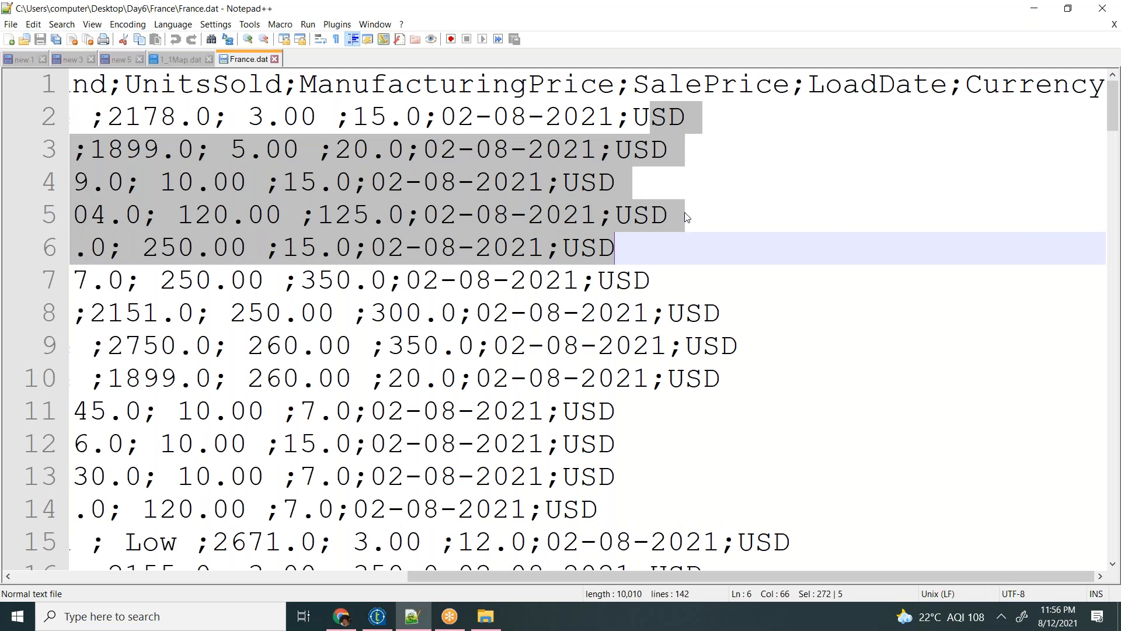
Step: Reopen Discount_Data.dat from the Day5 folder in Notepad++, review its Country and Discount columns, and close the file
key(alt+Tab)
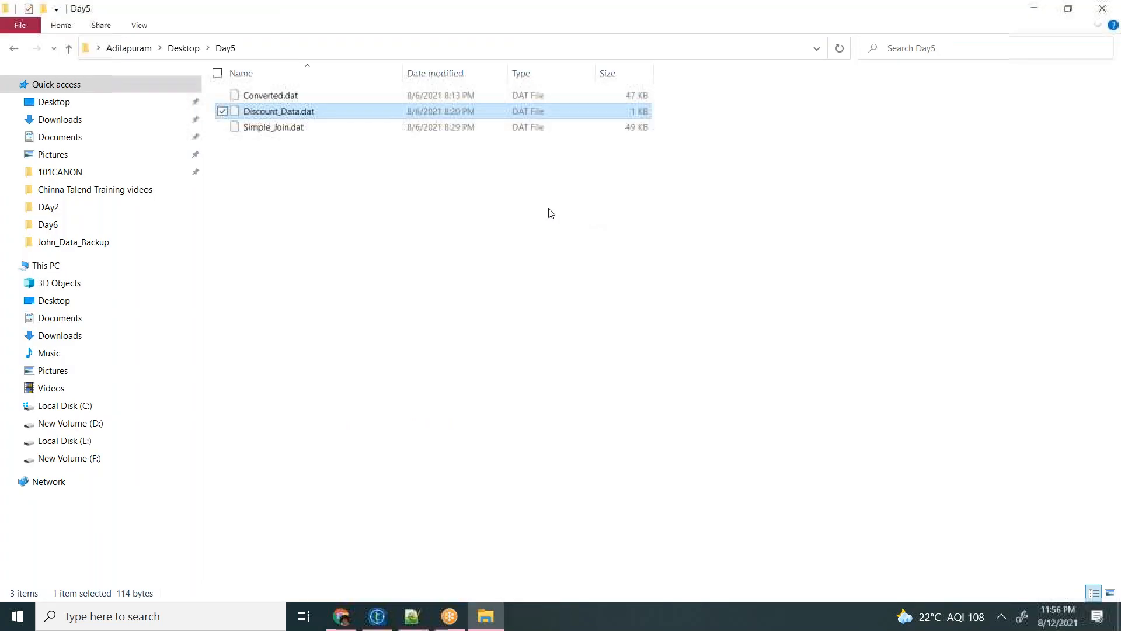
double_click(291, 113)
click(334, 132)
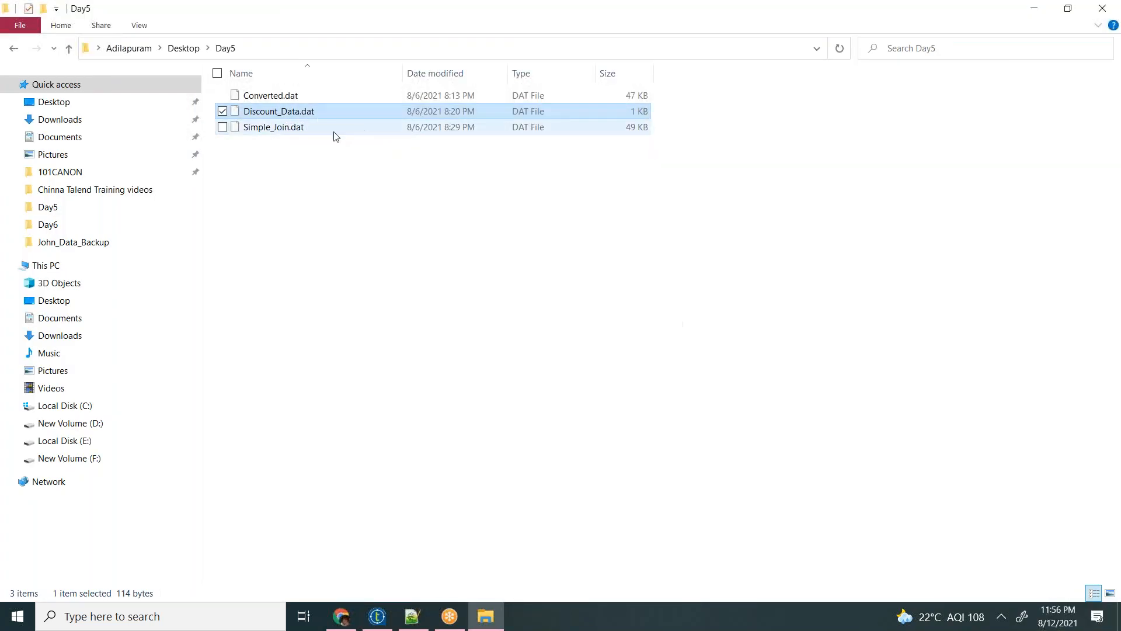
right_click(290, 117)
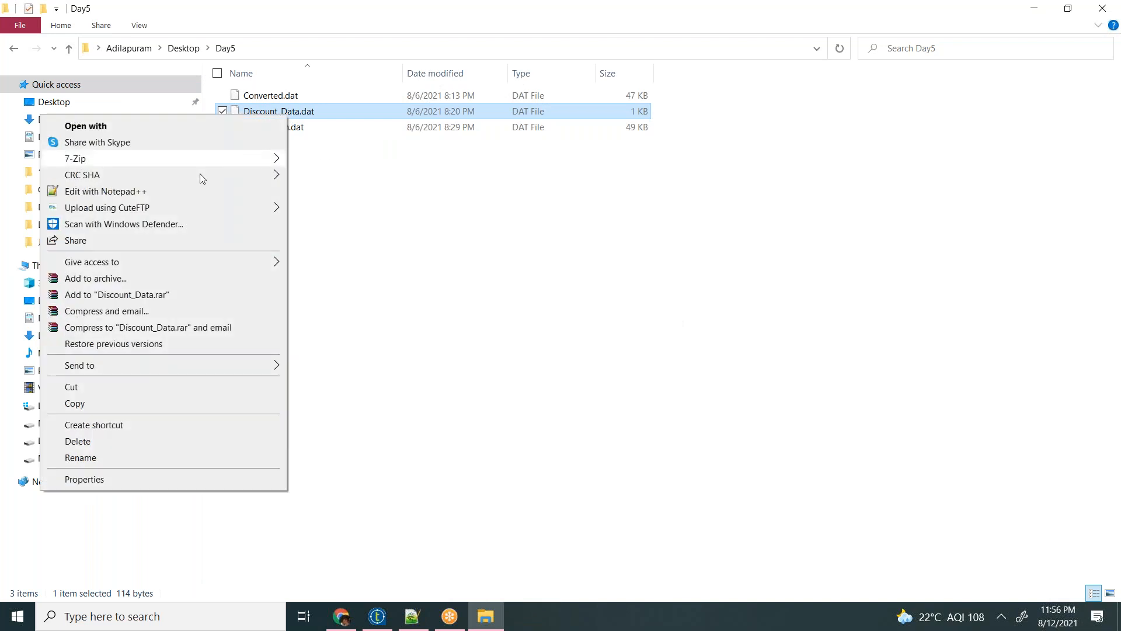
click(106, 192)
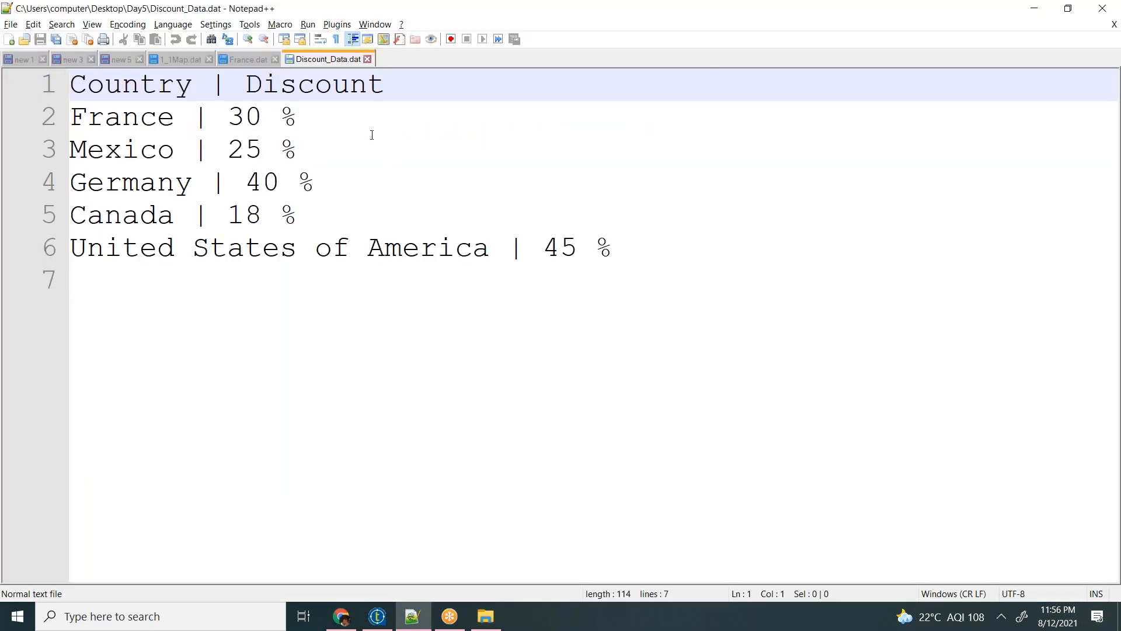
click(367, 59)
Step: Open Simple_Join.dat from the Day5 folder in Notepad++, review its column layout, and close the file
key(alt+Tab)
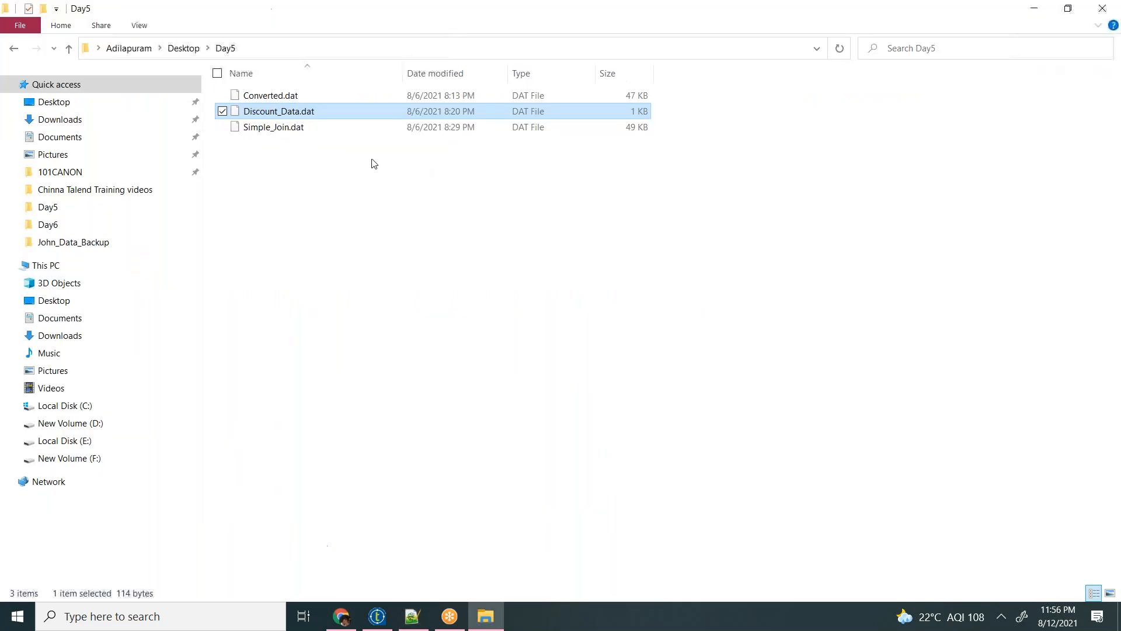
click(259, 128)
right_click(259, 128)
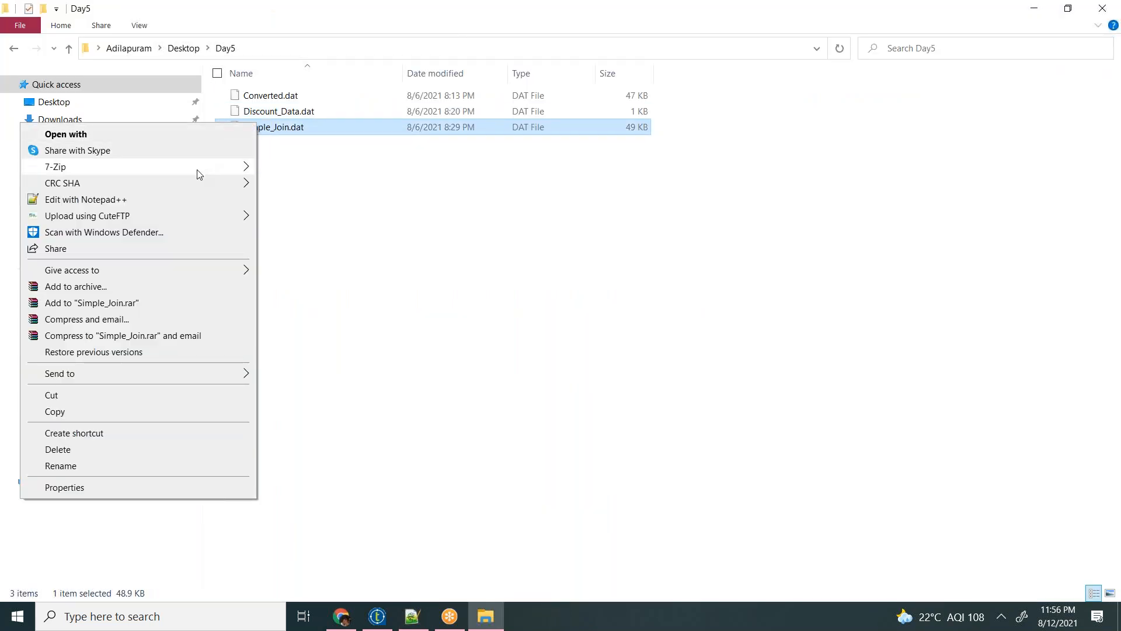
mouse_move(190, 172)
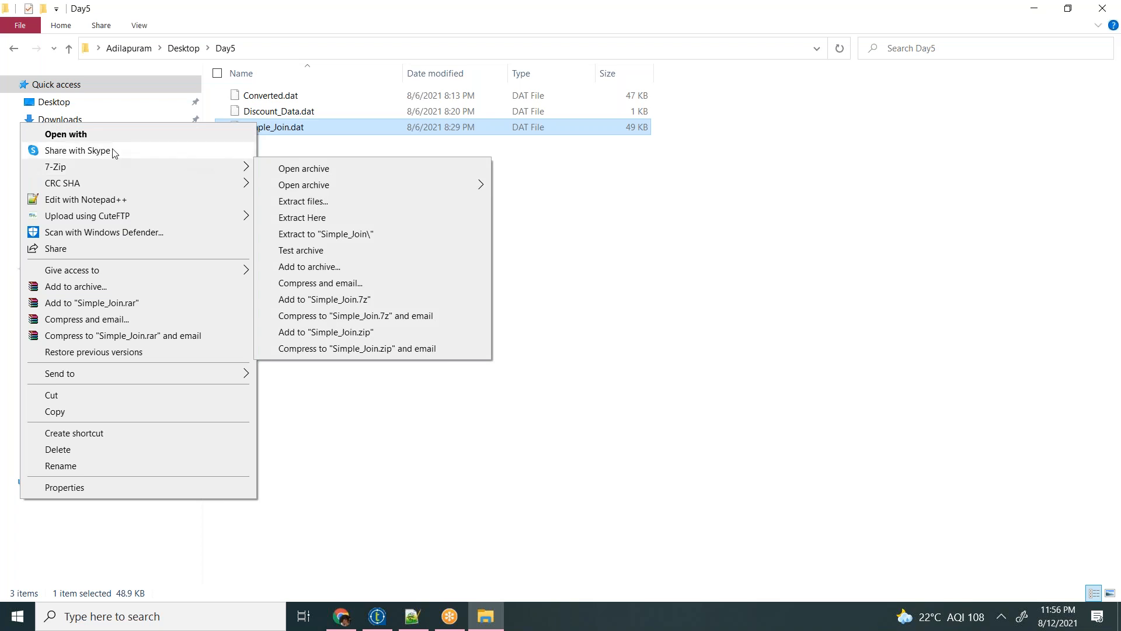
click(127, 202)
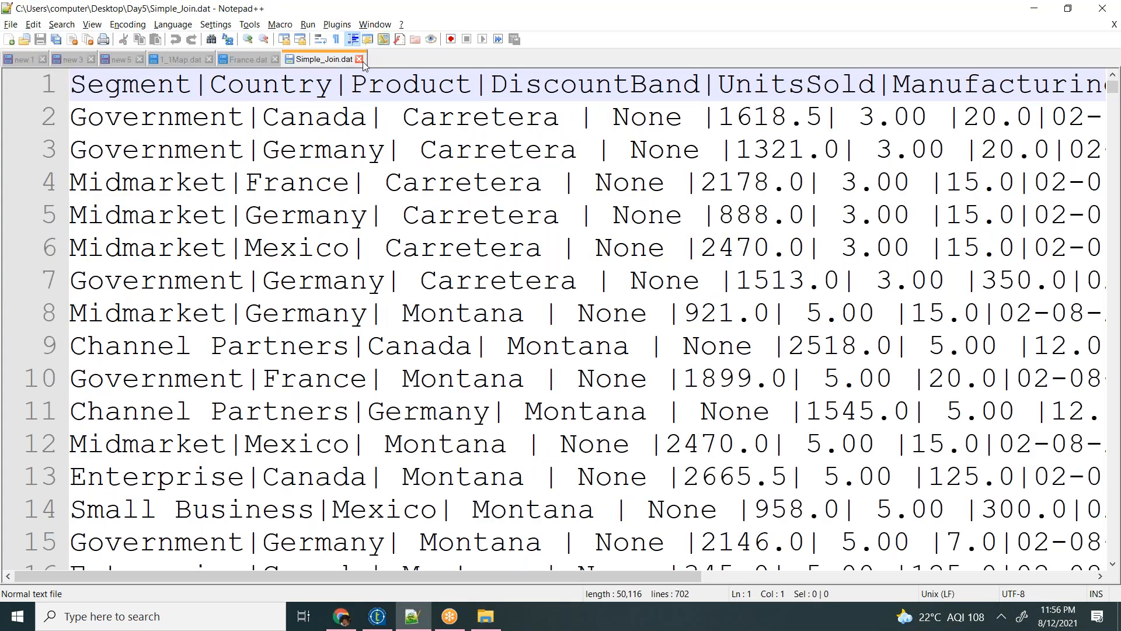
click(359, 59)
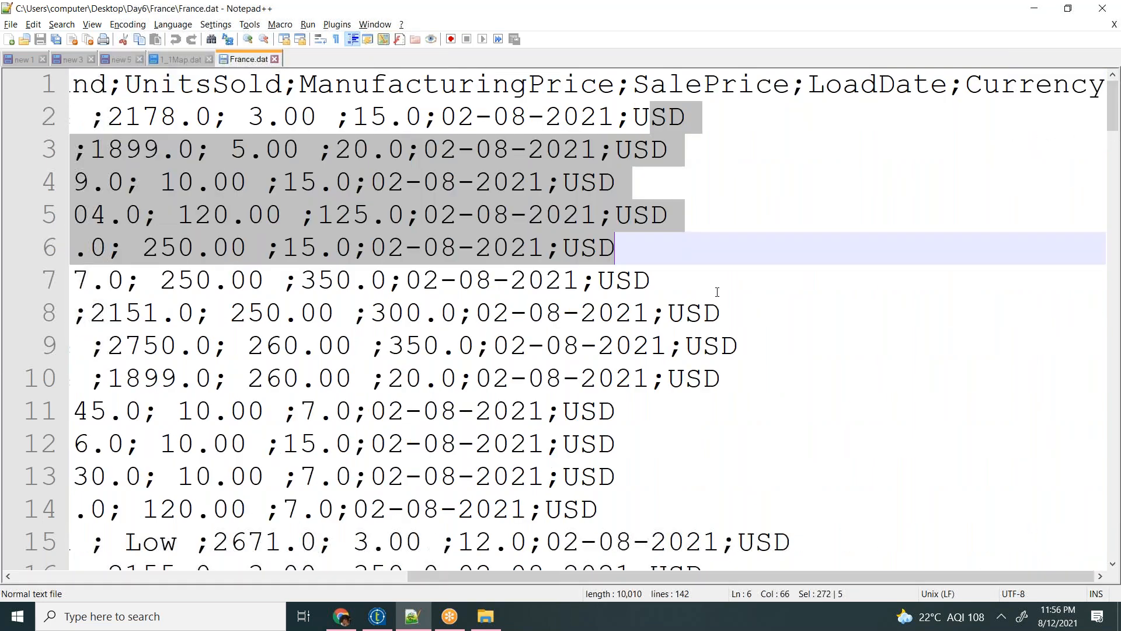
Step: Switch to Talend Open Studio and add a tFileInputDelimited component to the TmapExample canvas above tMap_3
click(1035, 9)
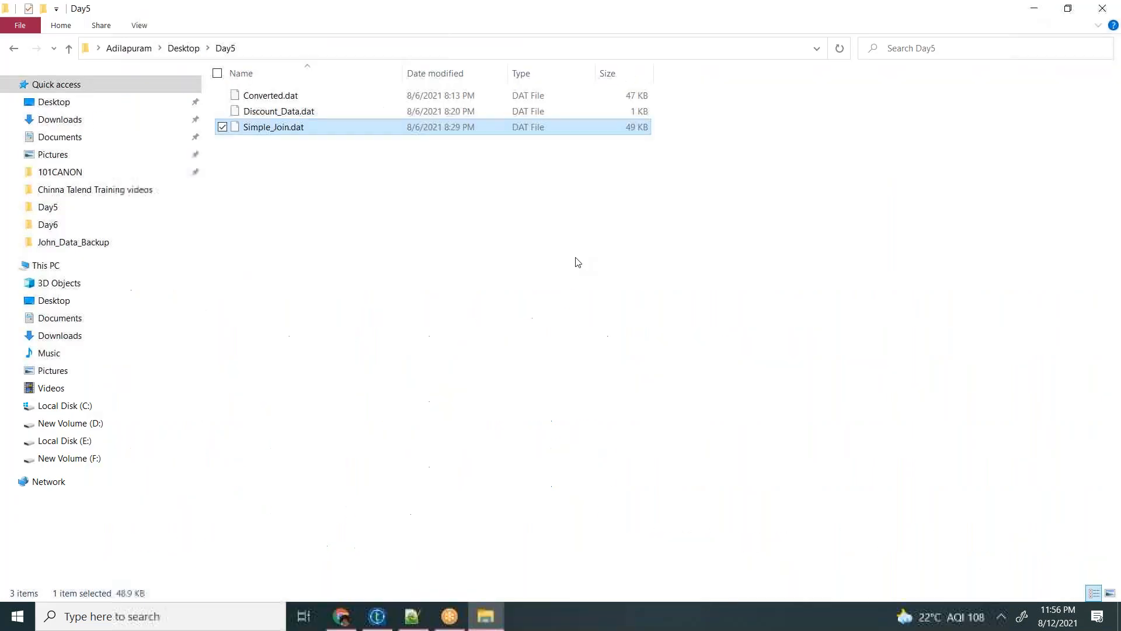
click(378, 617)
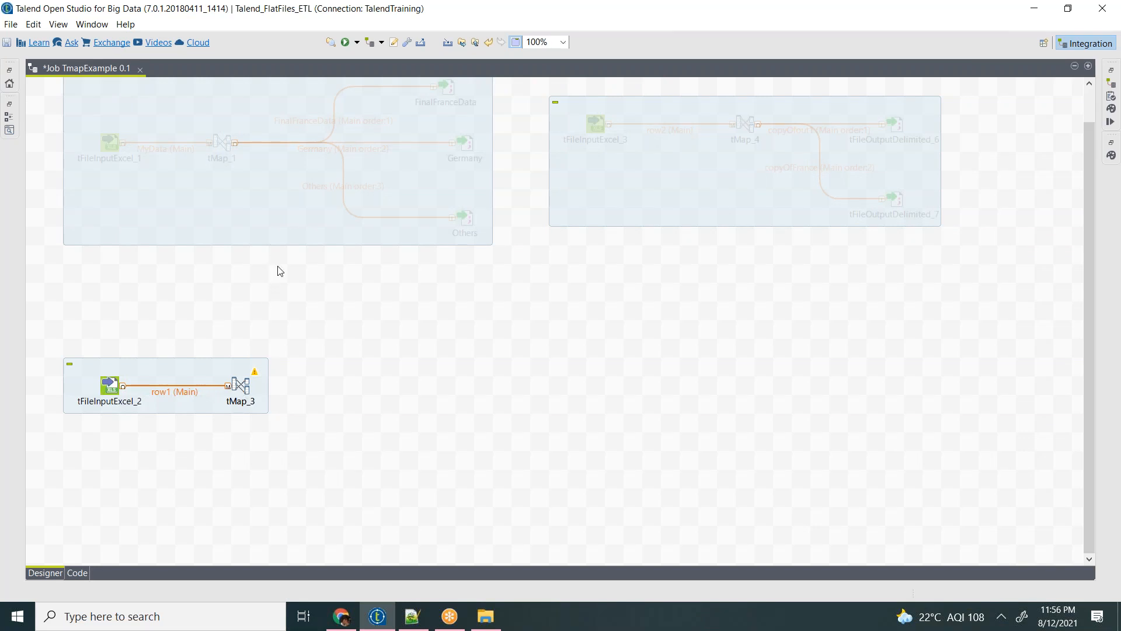
text(t)
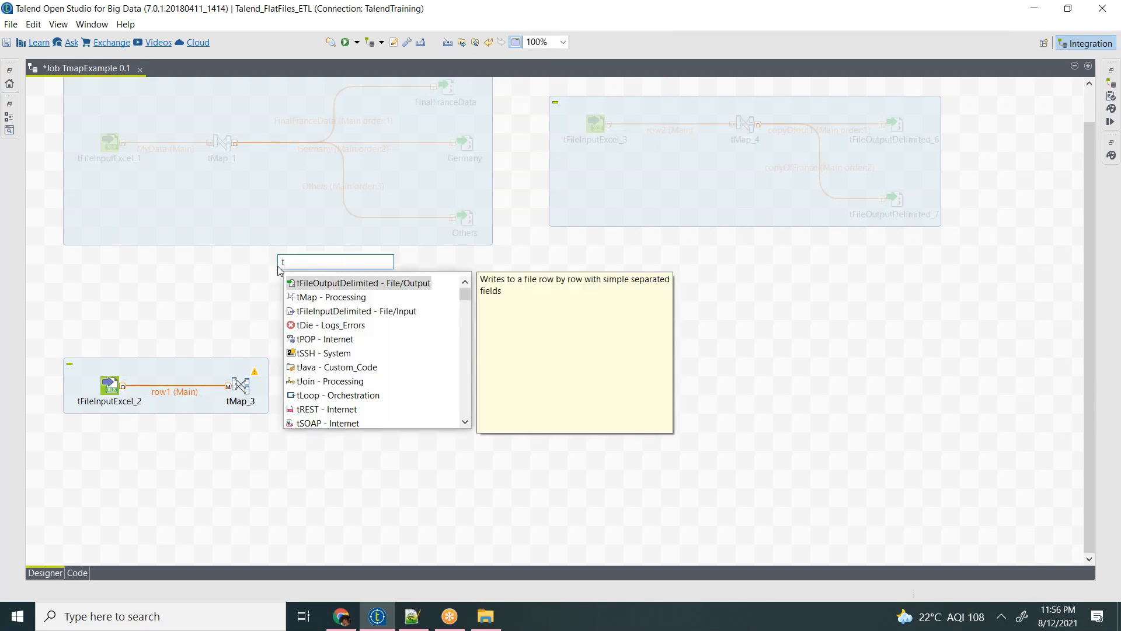
text(filein)
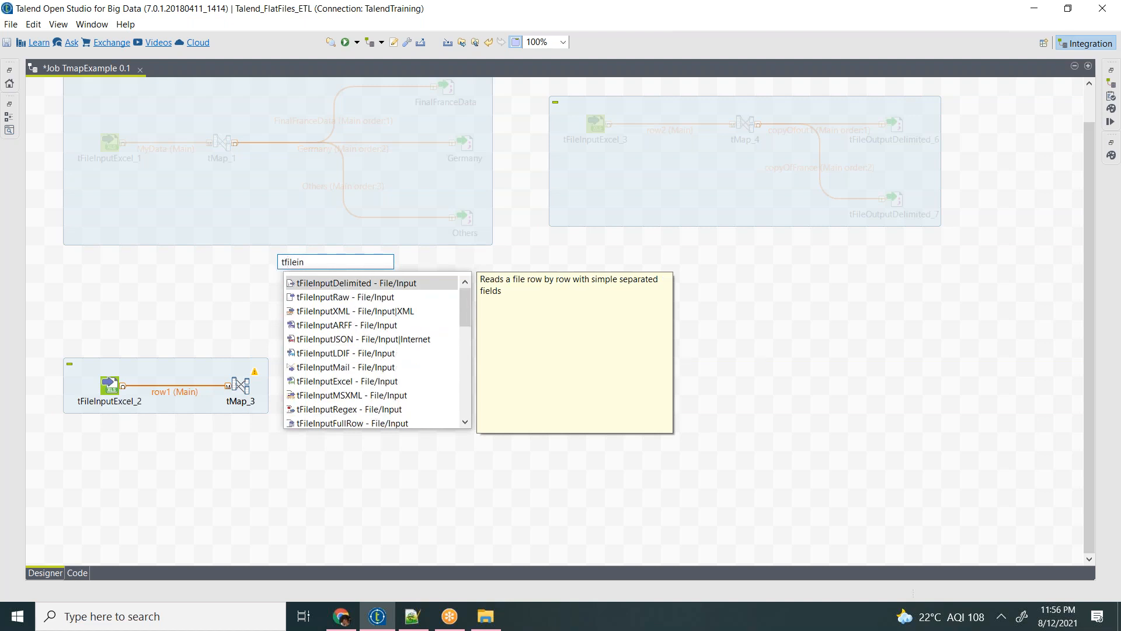
key(Return)
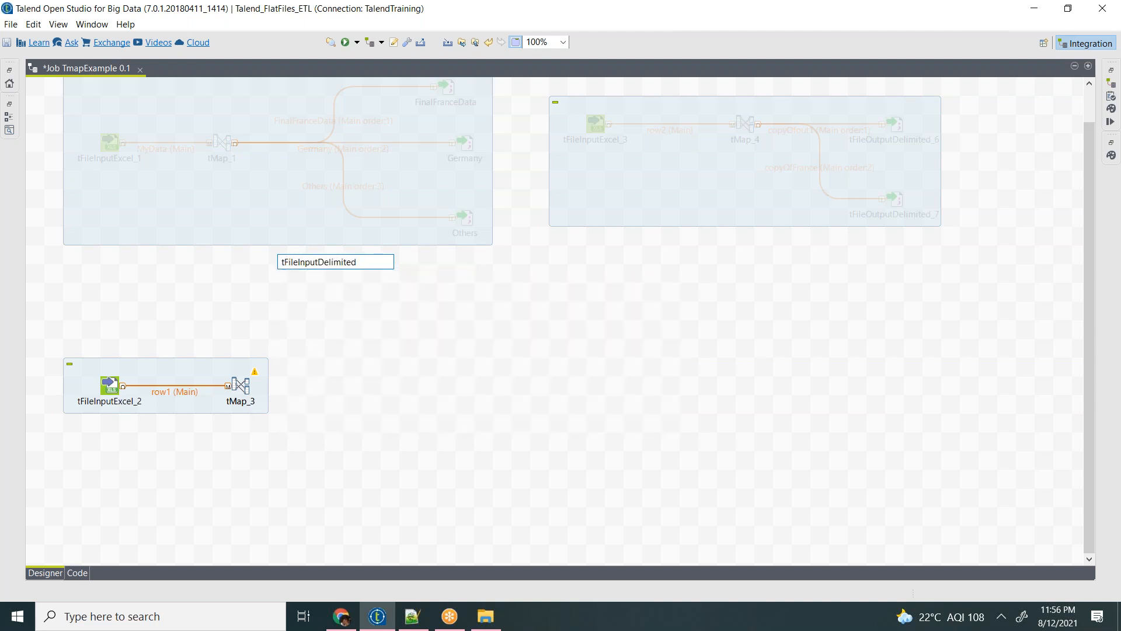
Step: Set the source file of tFileInputDelimited_1 to Discount_Data.dat in the Desktop's Day5 folder
double_click(282, 270)
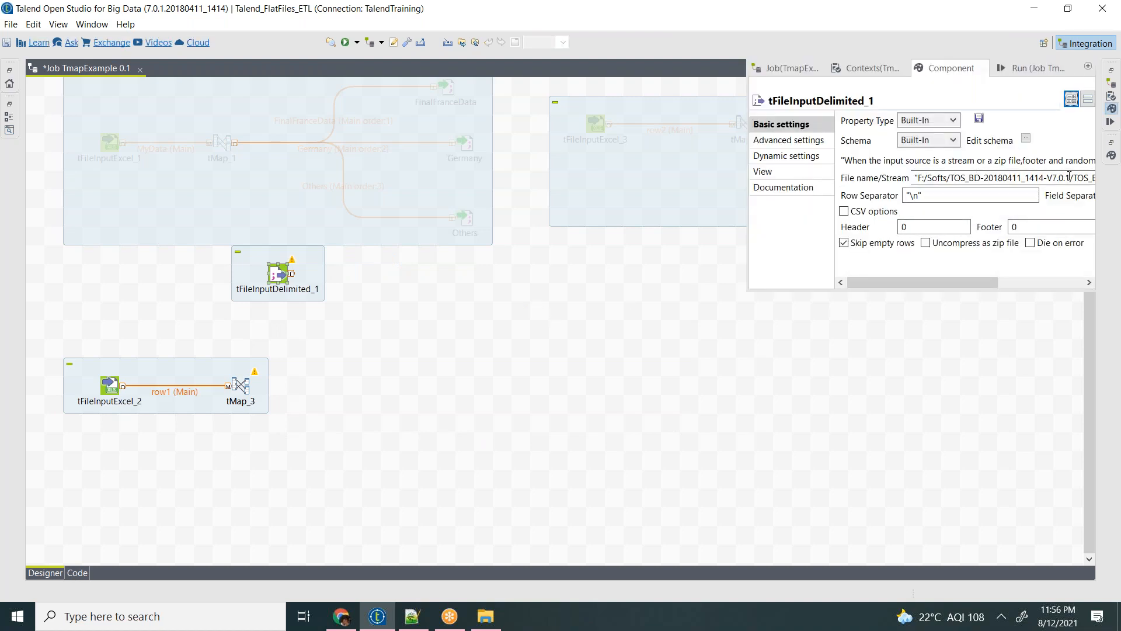
drag(944, 284, 1029, 283)
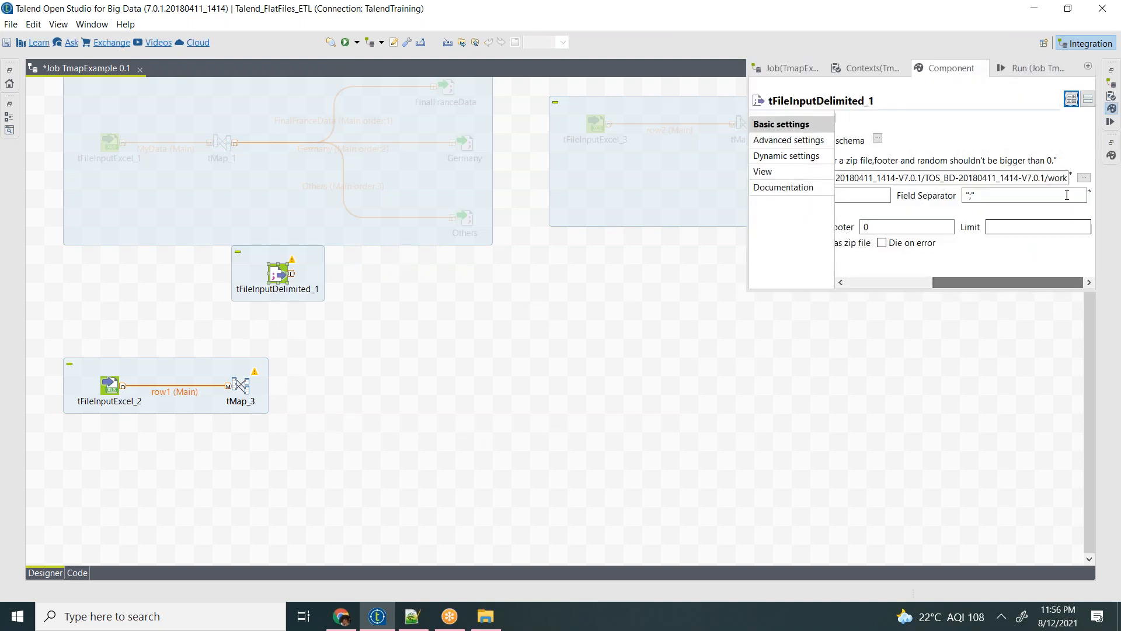
click(1085, 178)
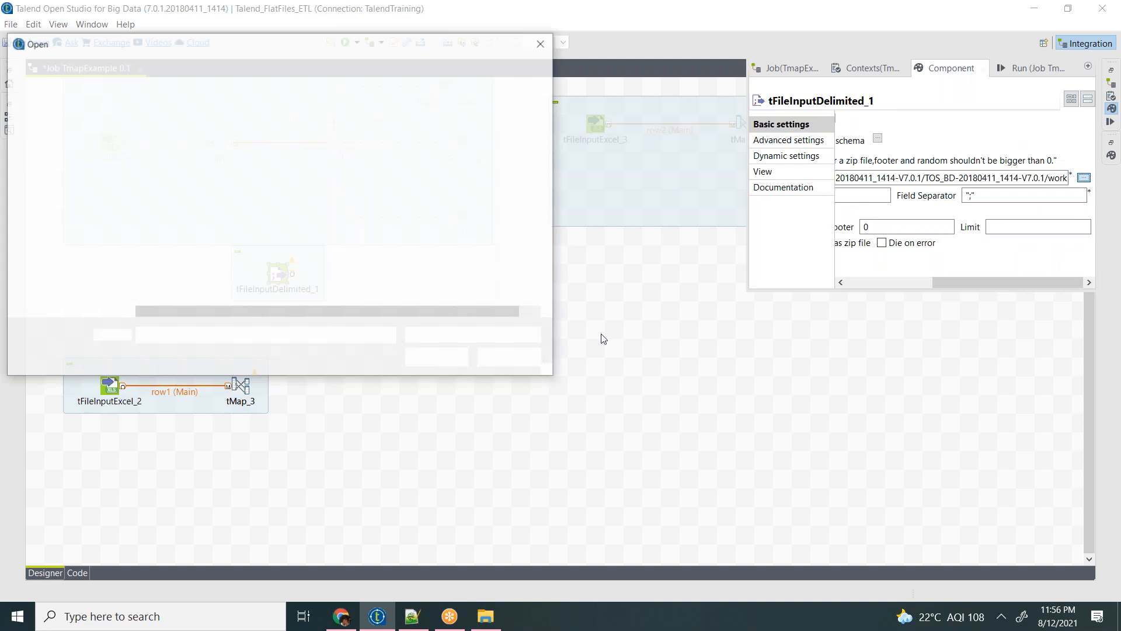
click(59, 156)
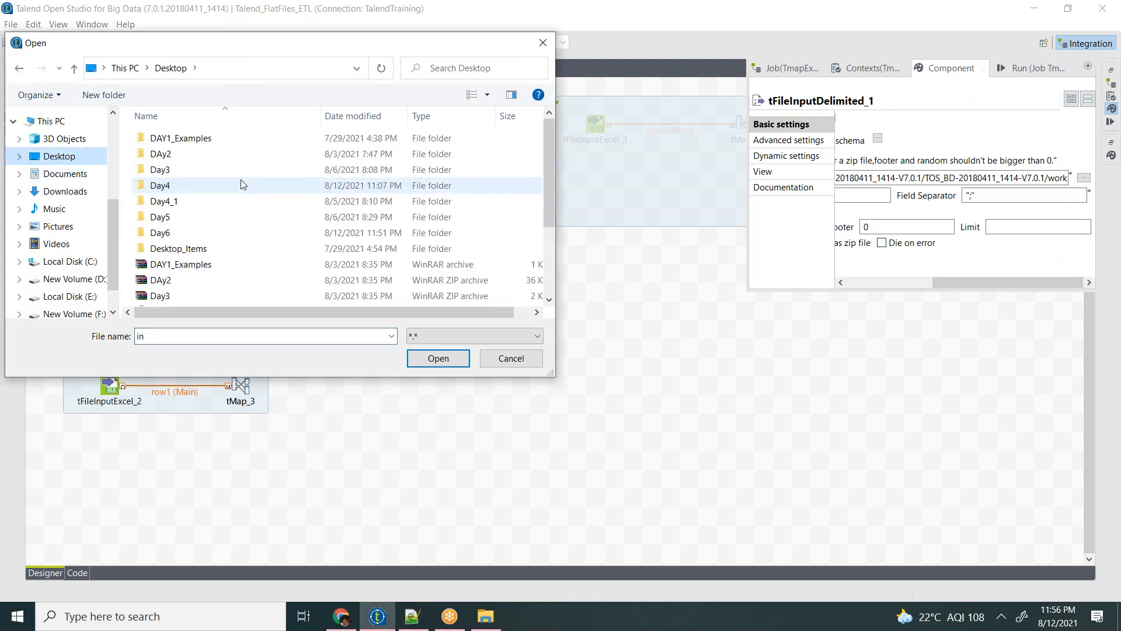
double_click(158, 217)
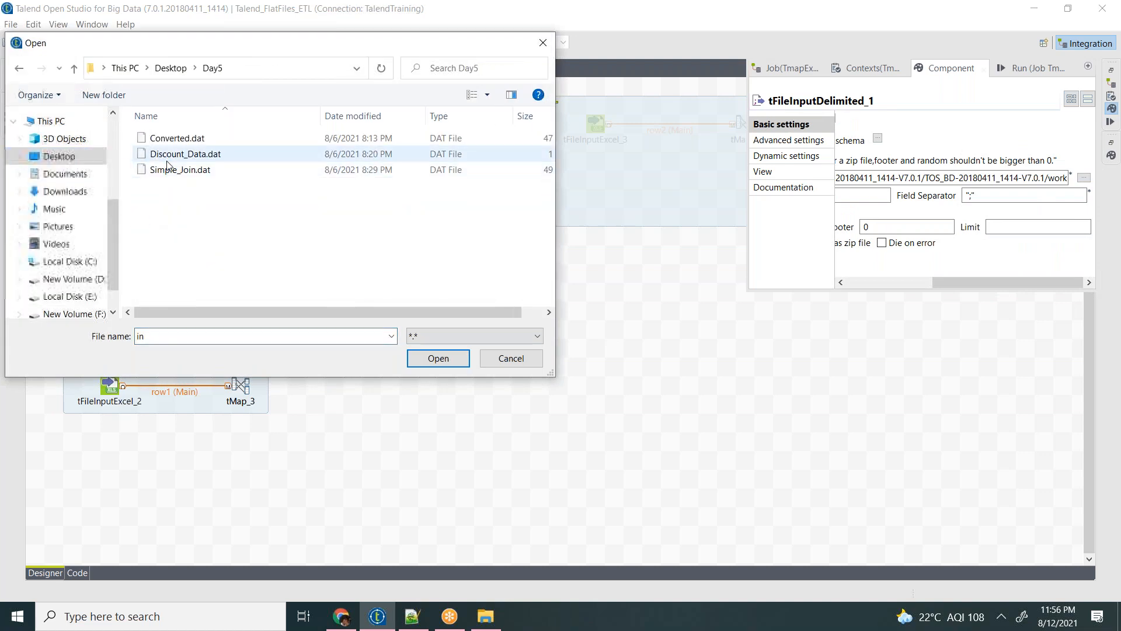
double_click(186, 155)
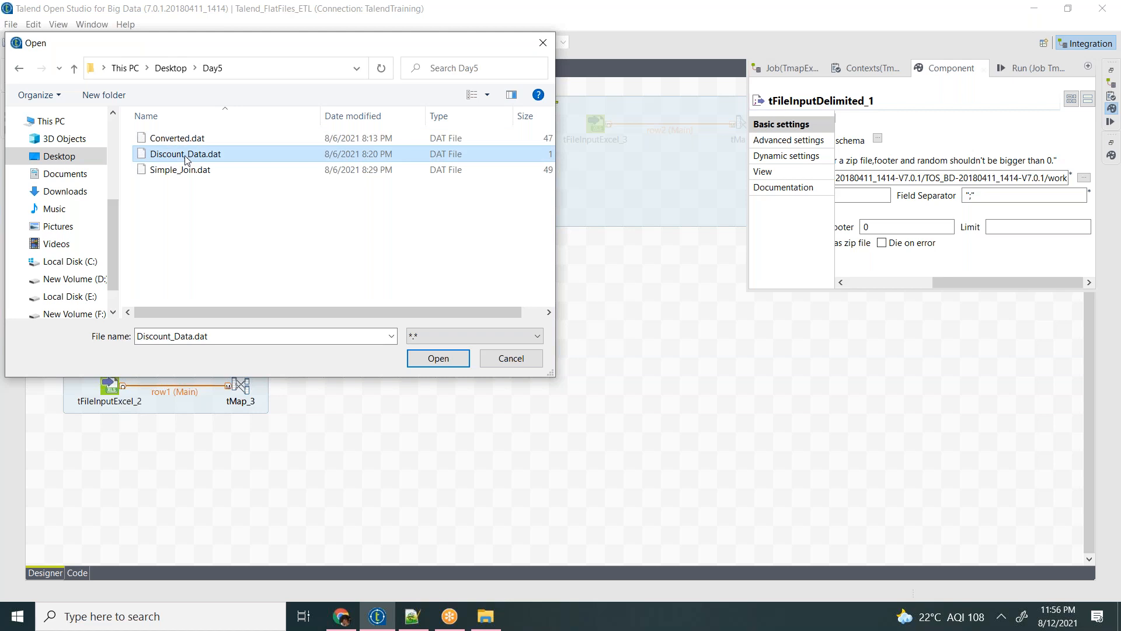
Step: Set the field separator of tFileInputDelimited_1 to "|" and its header to 1
click(998, 201)
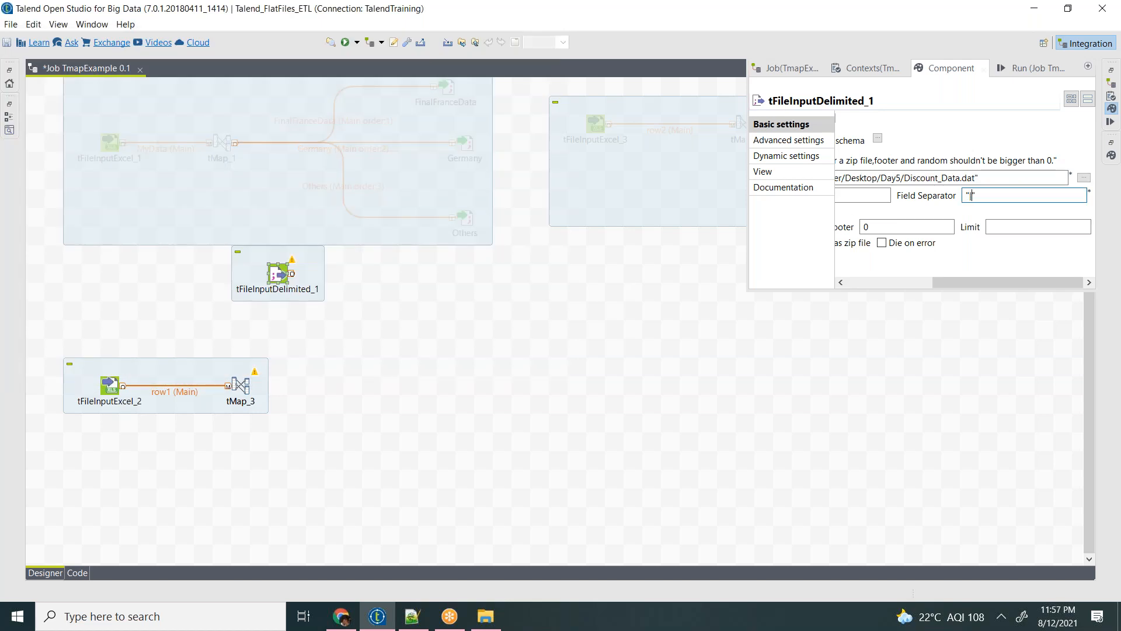
drag(968, 283, 834, 275)
drag(915, 228, 871, 230)
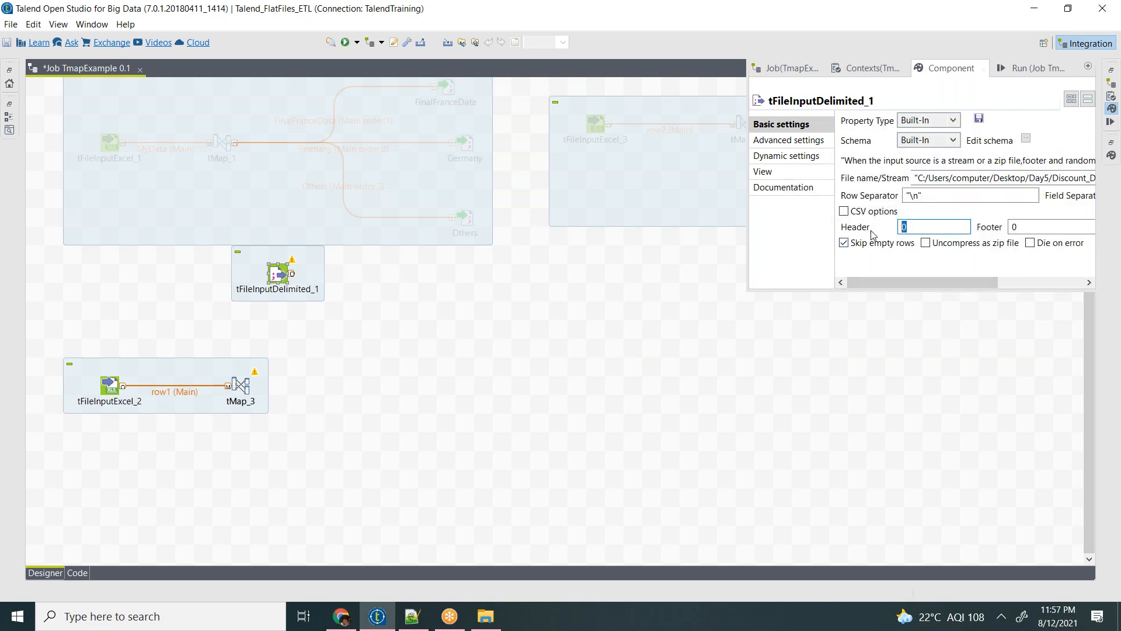
text(1)
Step: Connect tFileInputDelimited_1 to tMap_3 with a Main row as the lookup flow, and align the component directly above tMap_3
click(278, 274)
right_click(278, 275)
mouse_move(304, 281)
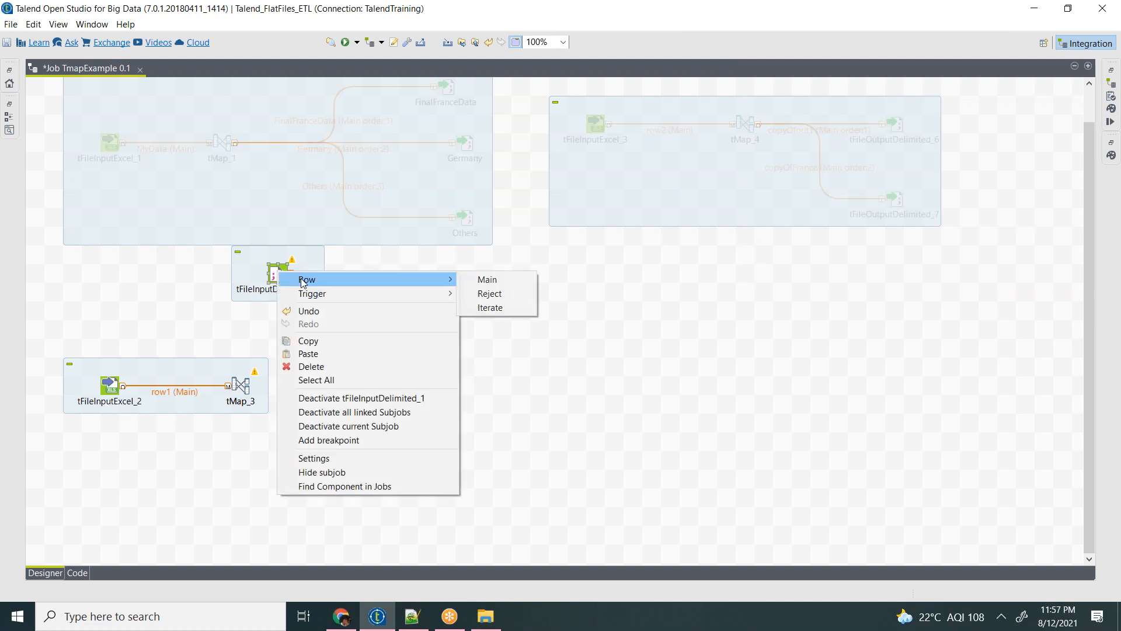
click(489, 280)
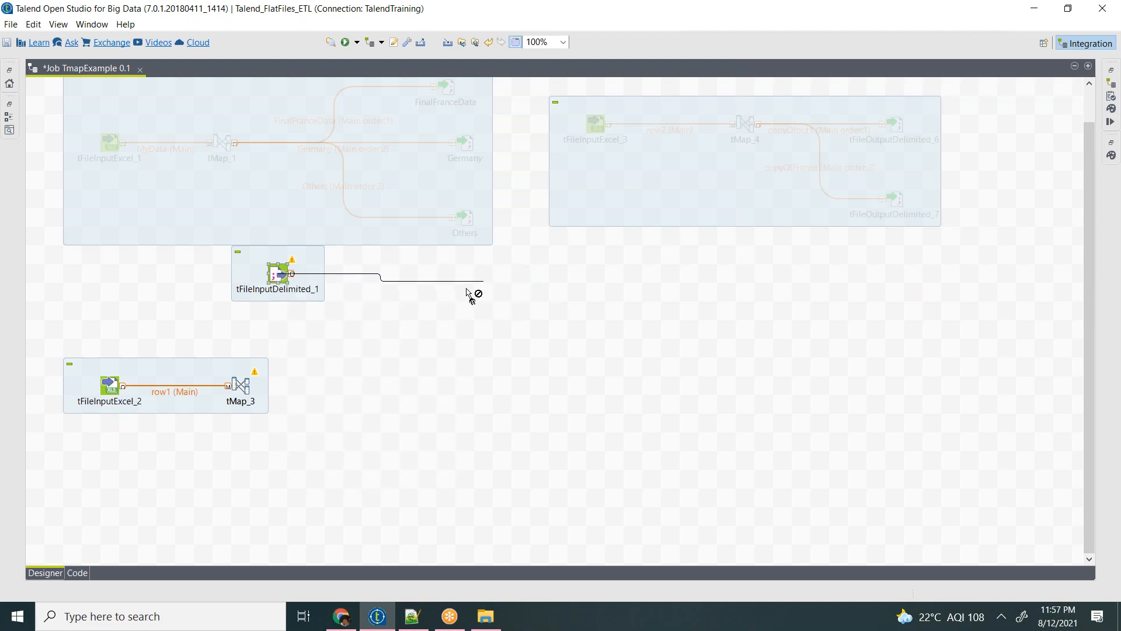
click(246, 390)
click(277, 335)
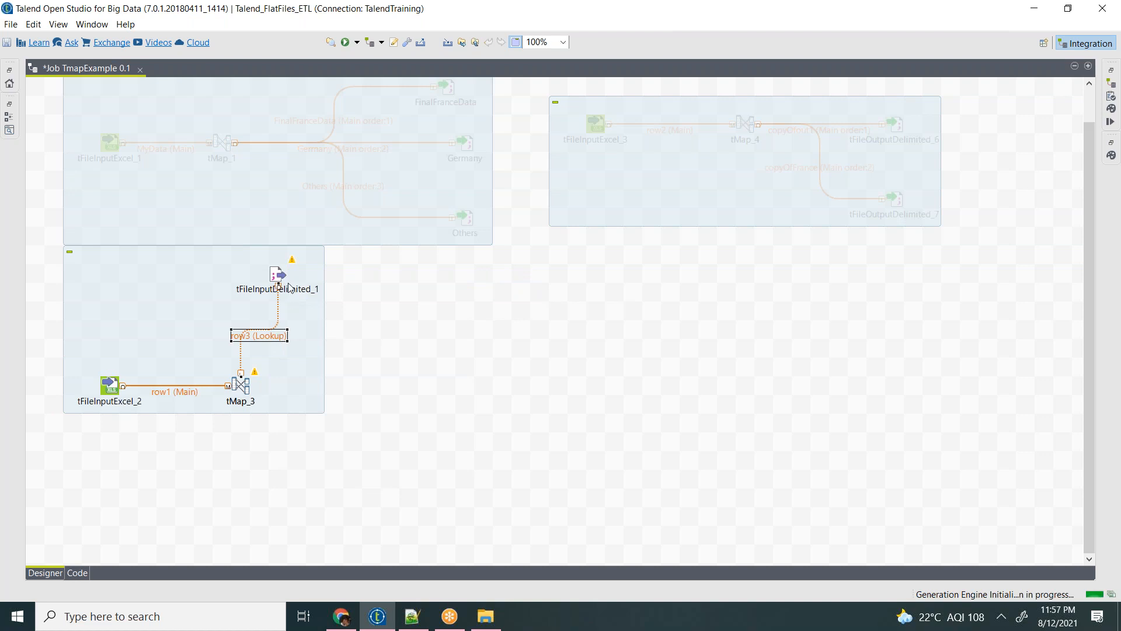
drag(281, 274, 241, 292)
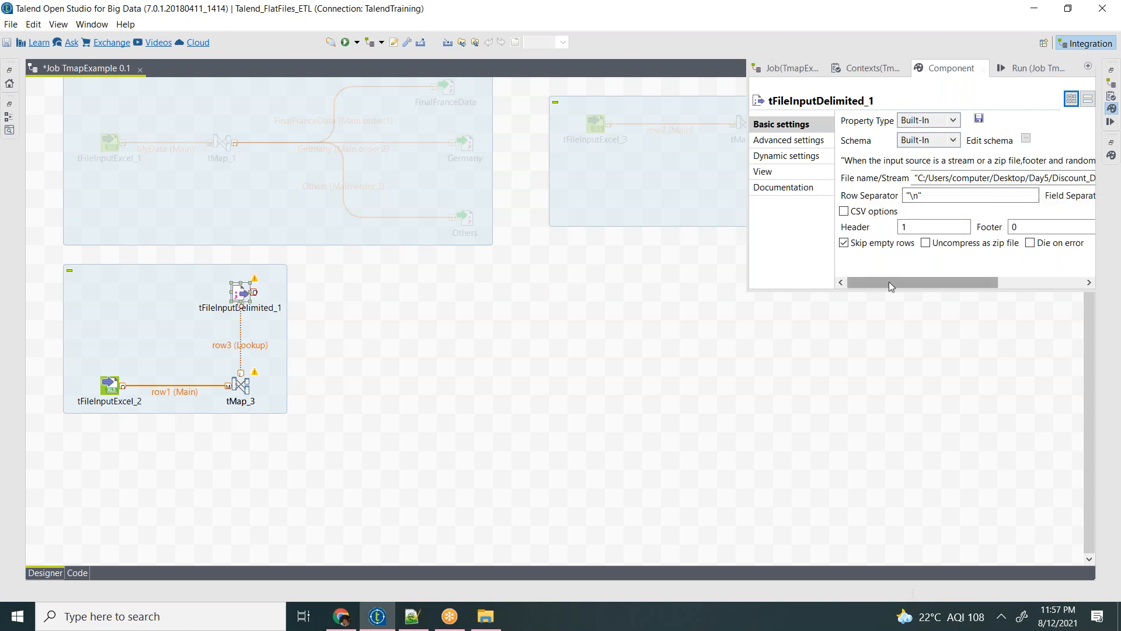
Step: Define the schema of tFileInputDelimited_1 with two String columns named Country and Discount
drag(892, 283, 1028, 283)
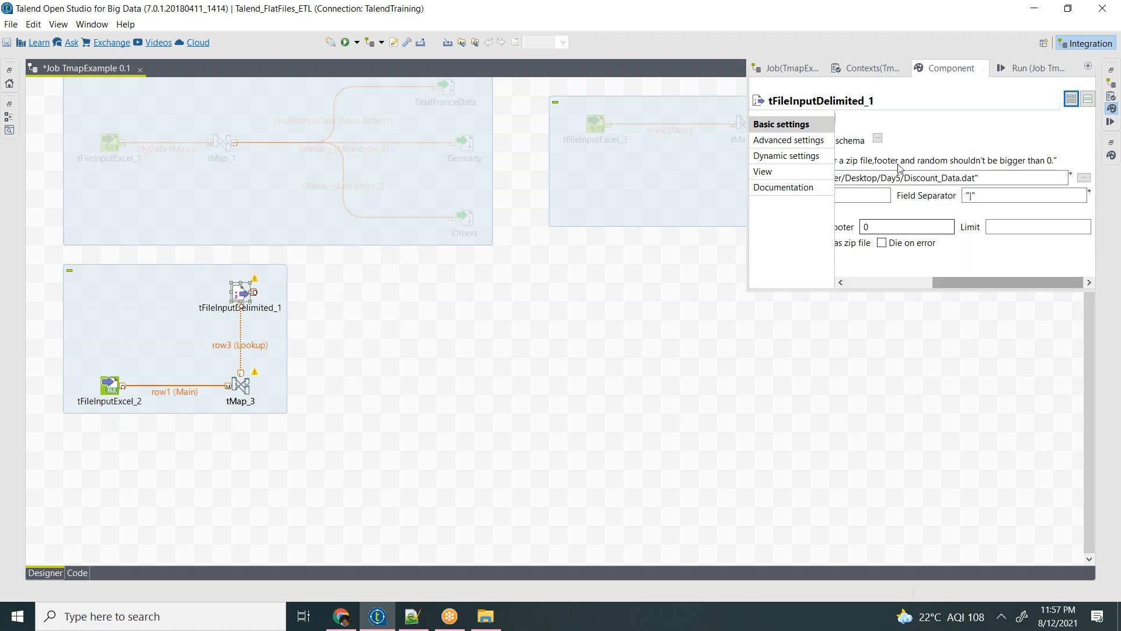
click(528, 437)
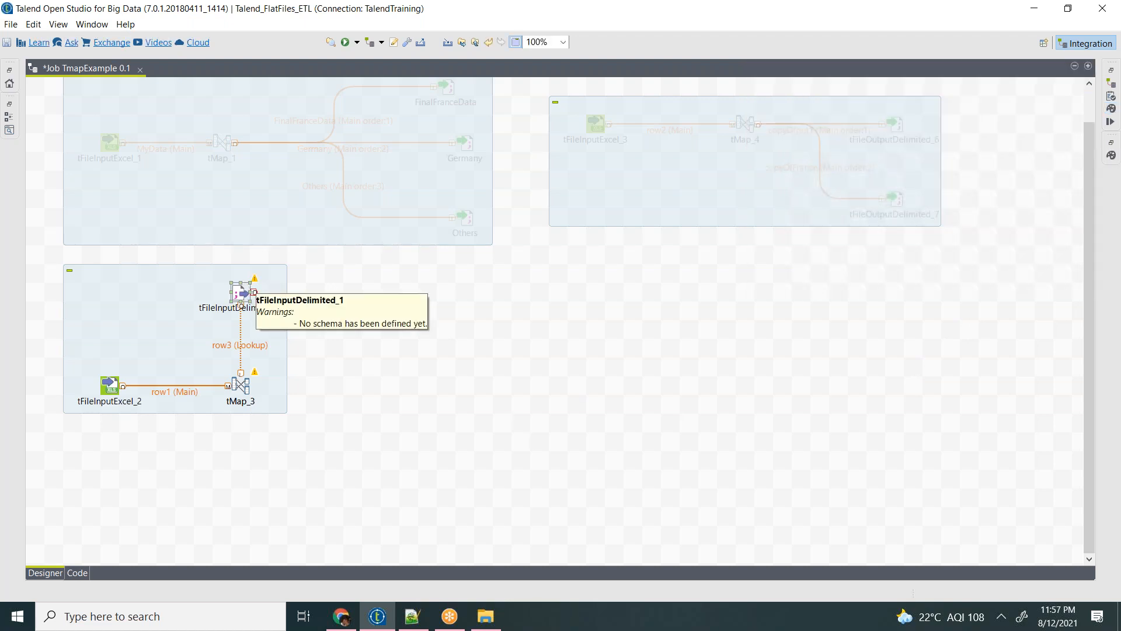
double_click(241, 292)
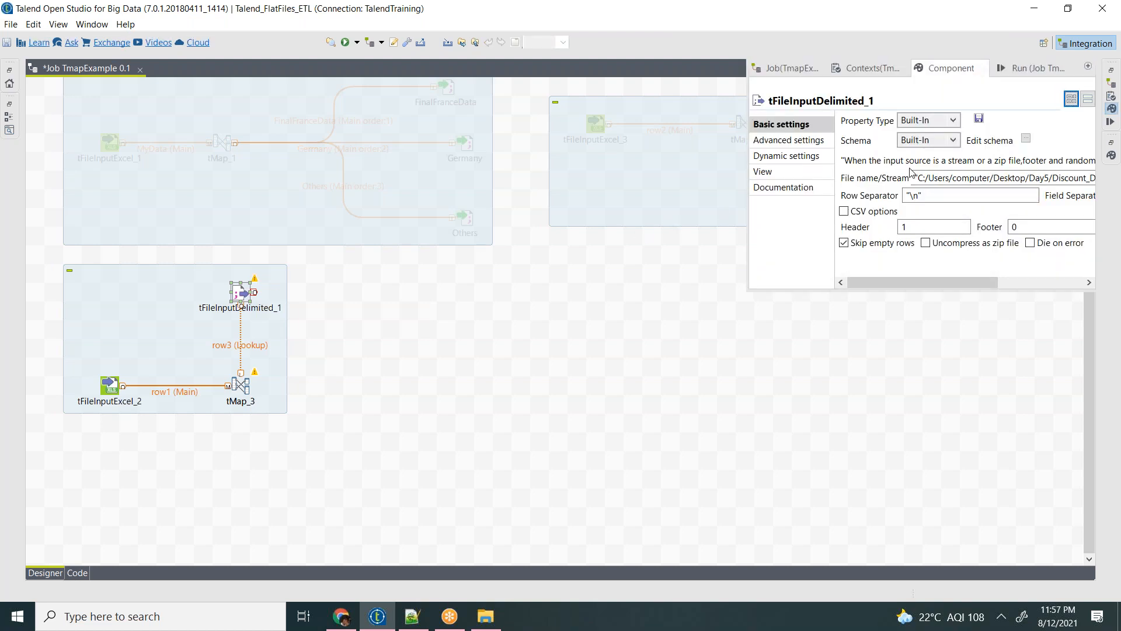
click(1026, 139)
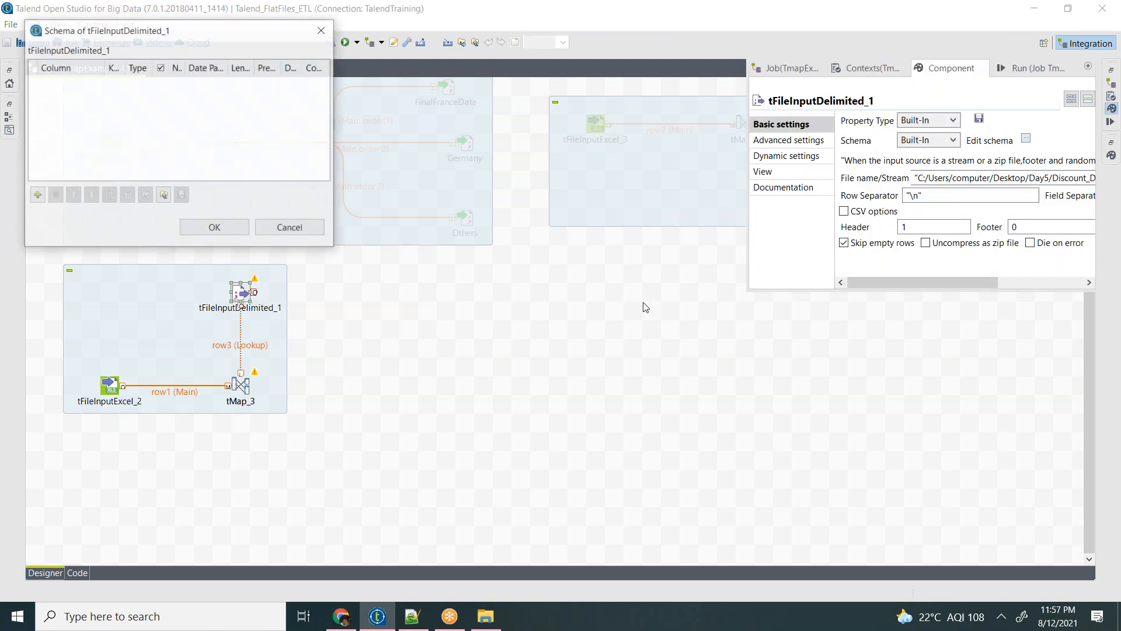
click(37, 196)
click(37, 196)
click(73, 82)
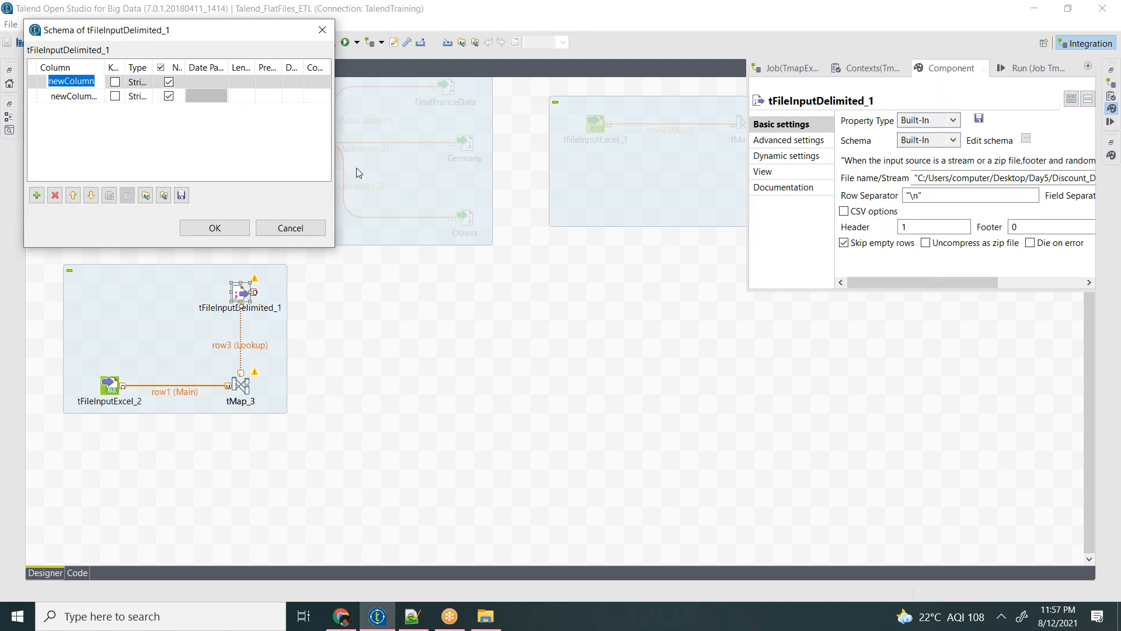
text(Country)
click(87, 98)
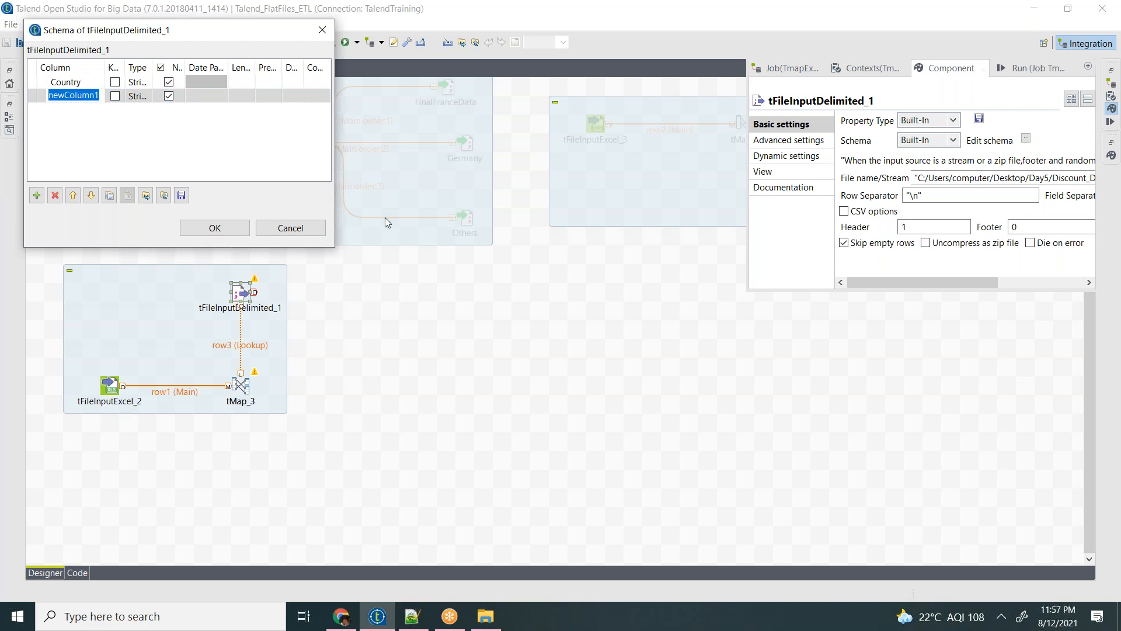
text(Discount)
click(217, 228)
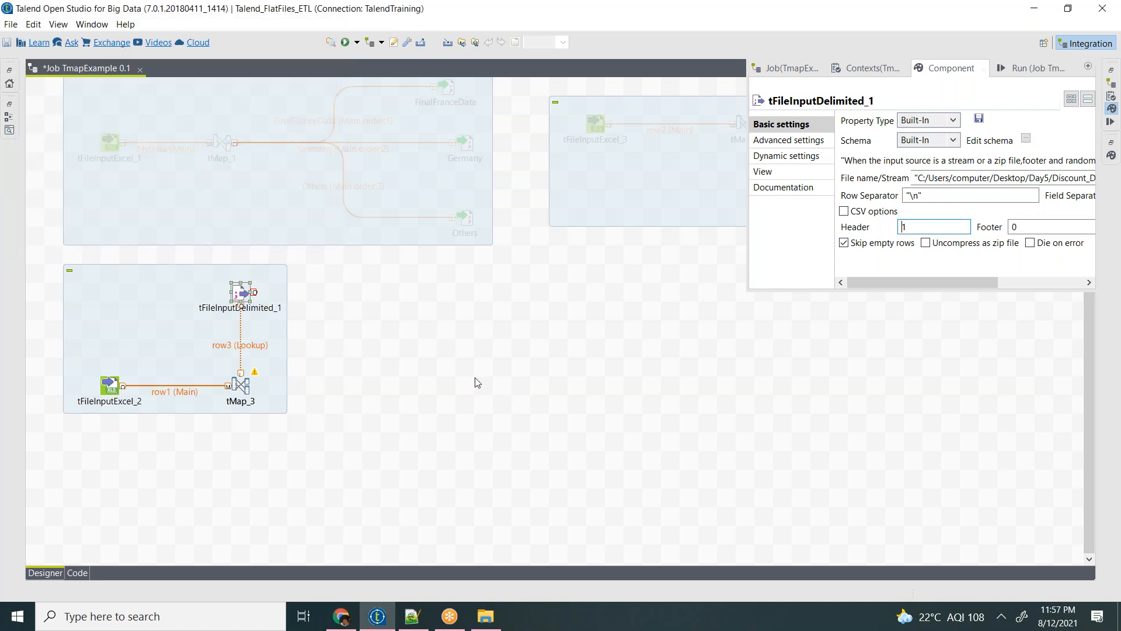
Step: Open the tMap_3 mapping editor and select the row1 input table with all its columns
click(255, 402)
double_click(241, 385)
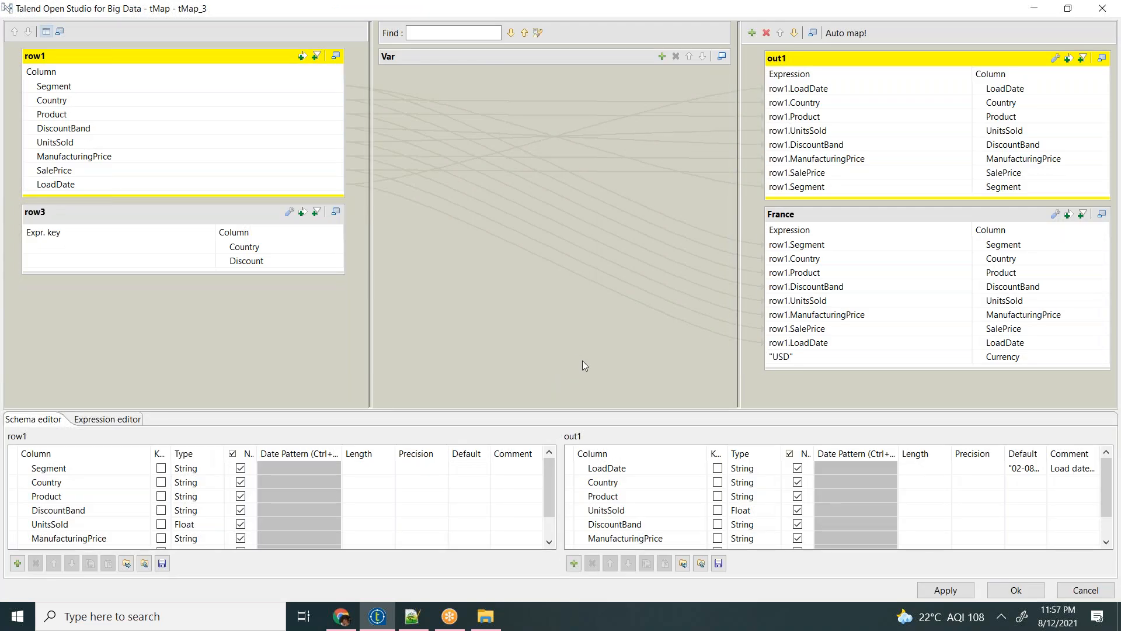
click(133, 59)
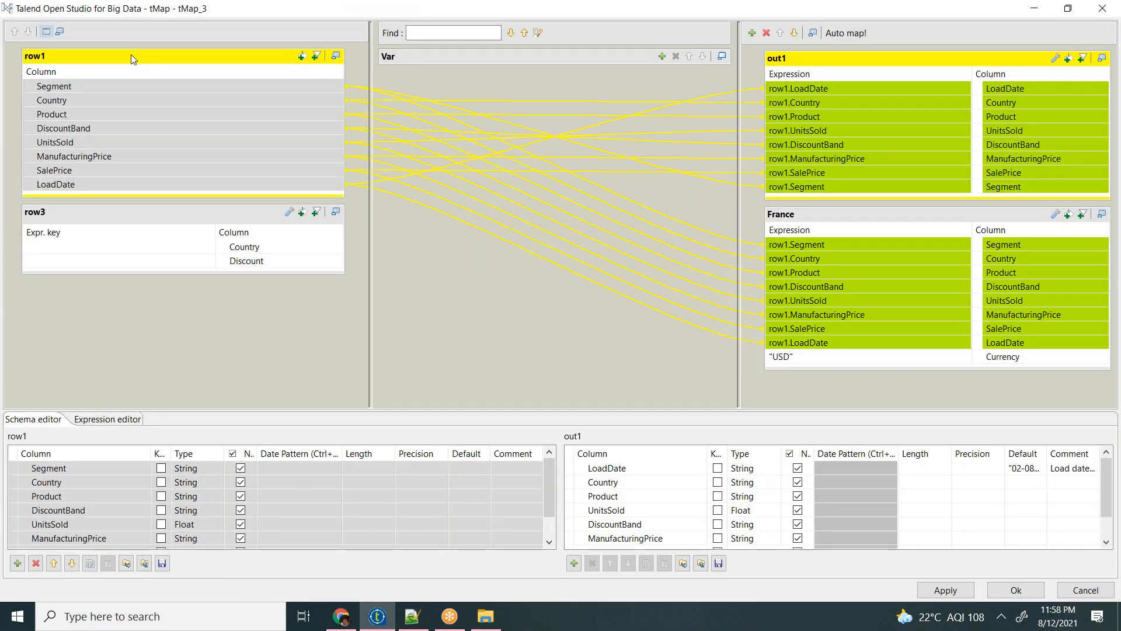
Step: Join the row3 lookup to the main input by using row1.Country as its Country key expression, and show row3's join settings
click(125, 214)
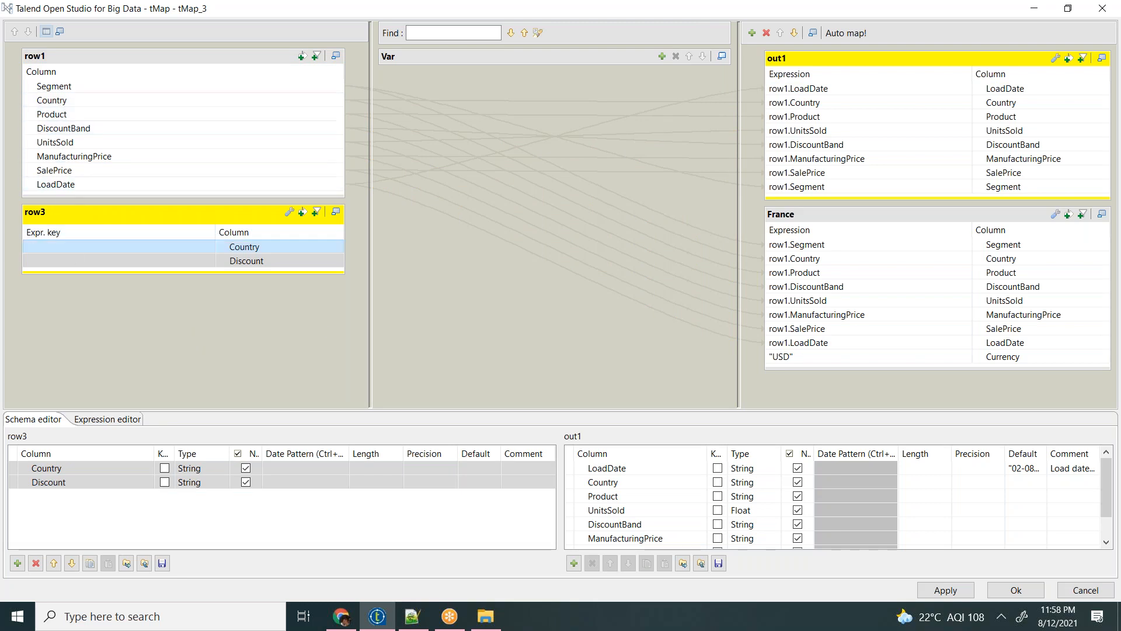
click(52, 103)
drag(52, 102, 168, 252)
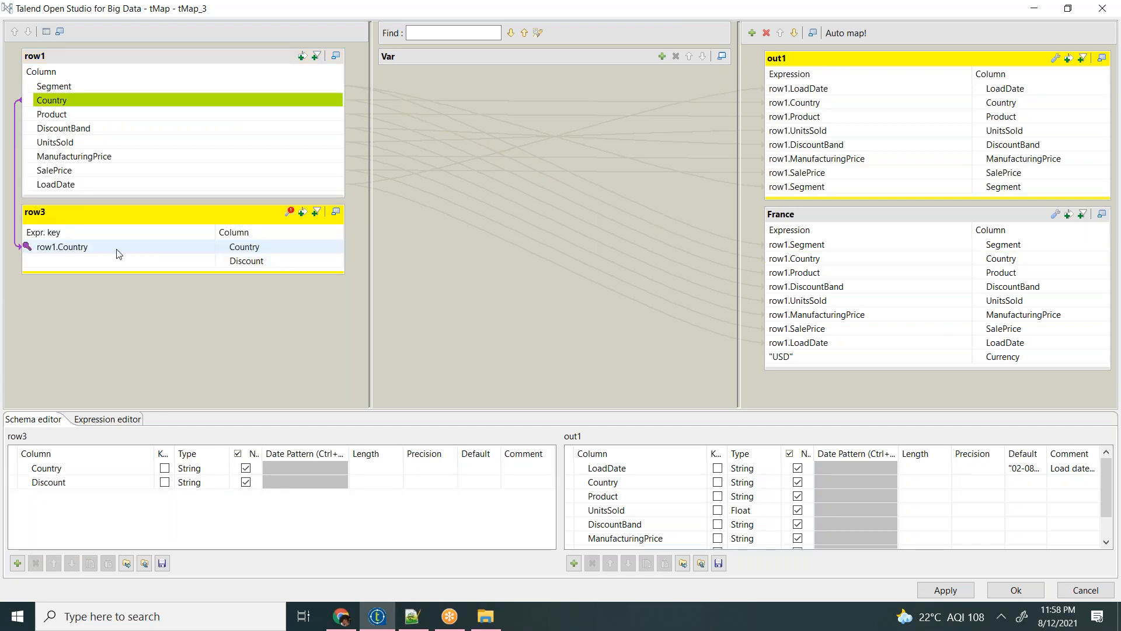
click(77, 249)
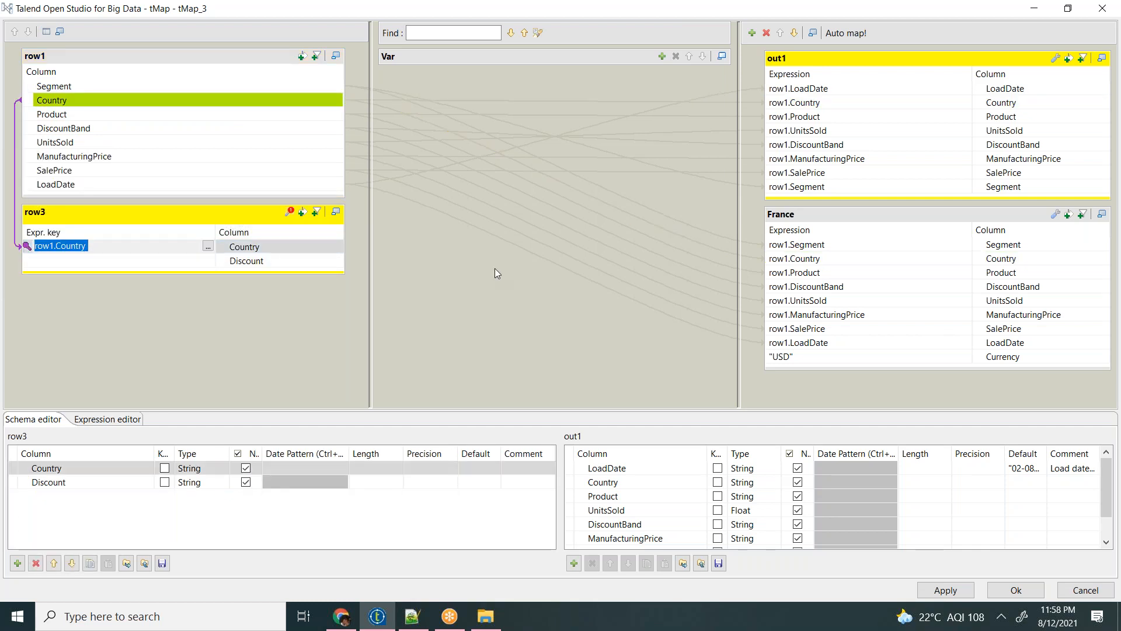
key(BackSpace)
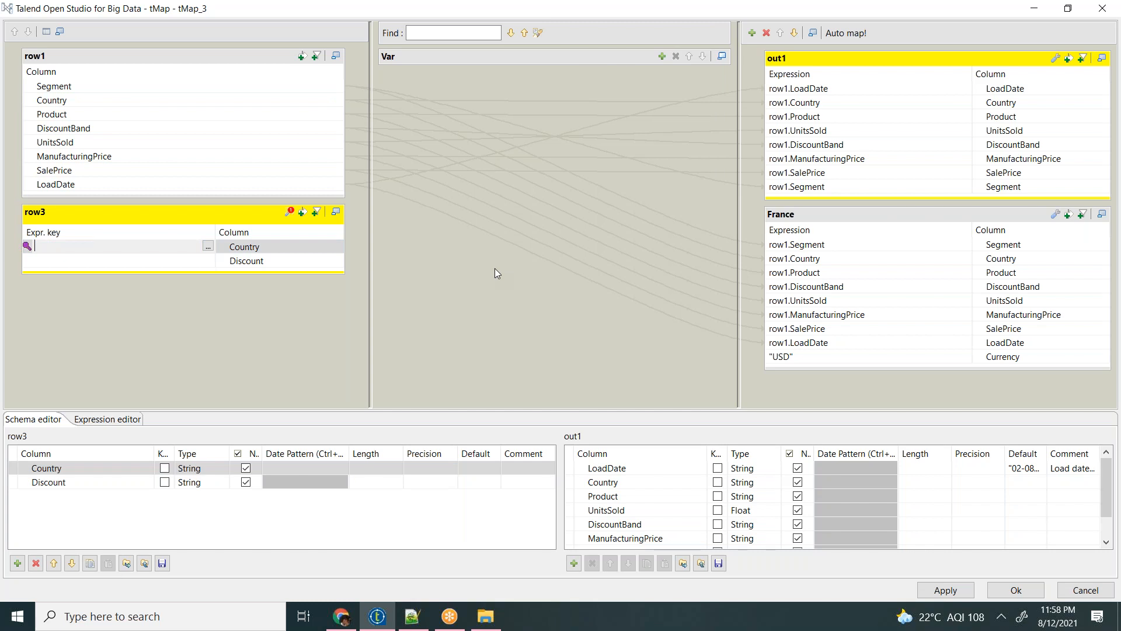
text(row1.Country)
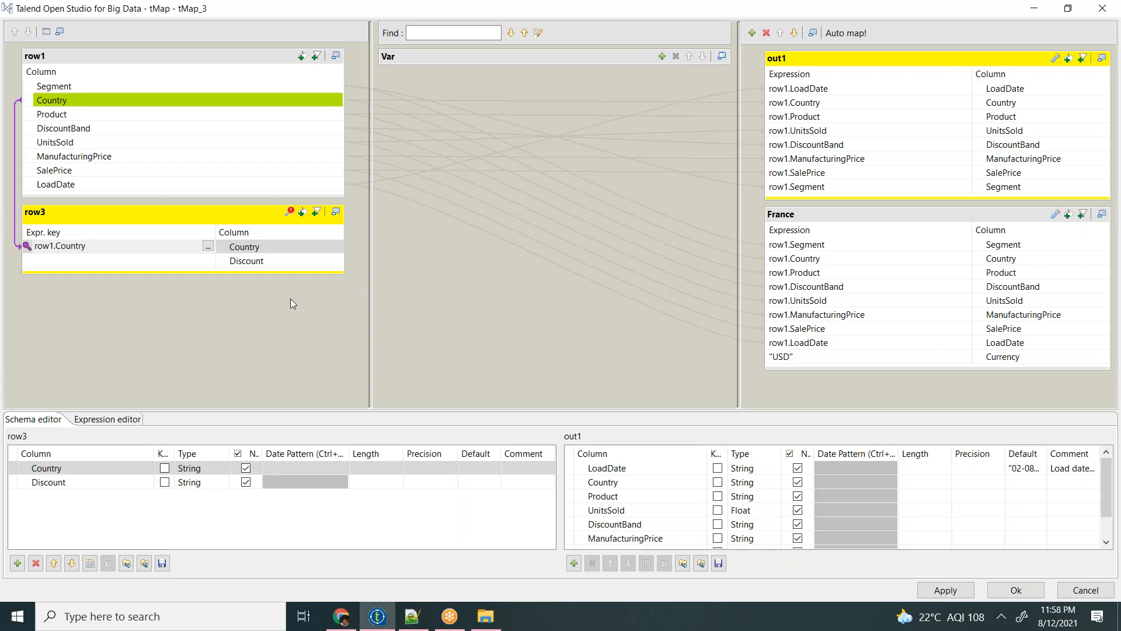
click(294, 214)
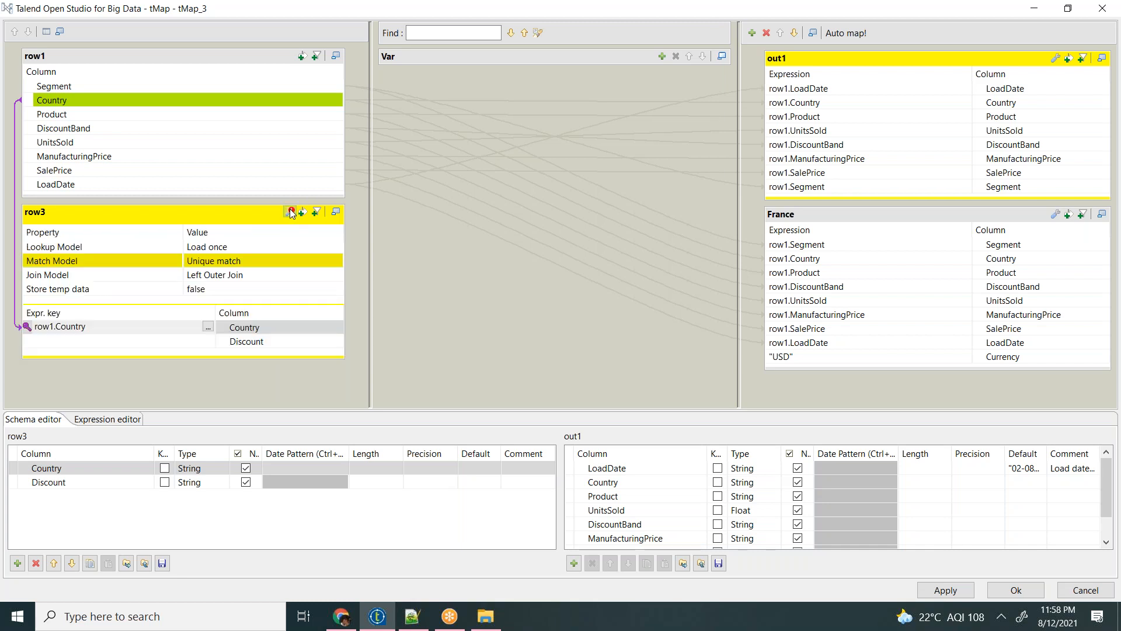
Step: Set the Lookup Model of the row3 table to "Reload at each row (cache)"
click(224, 248)
click(339, 246)
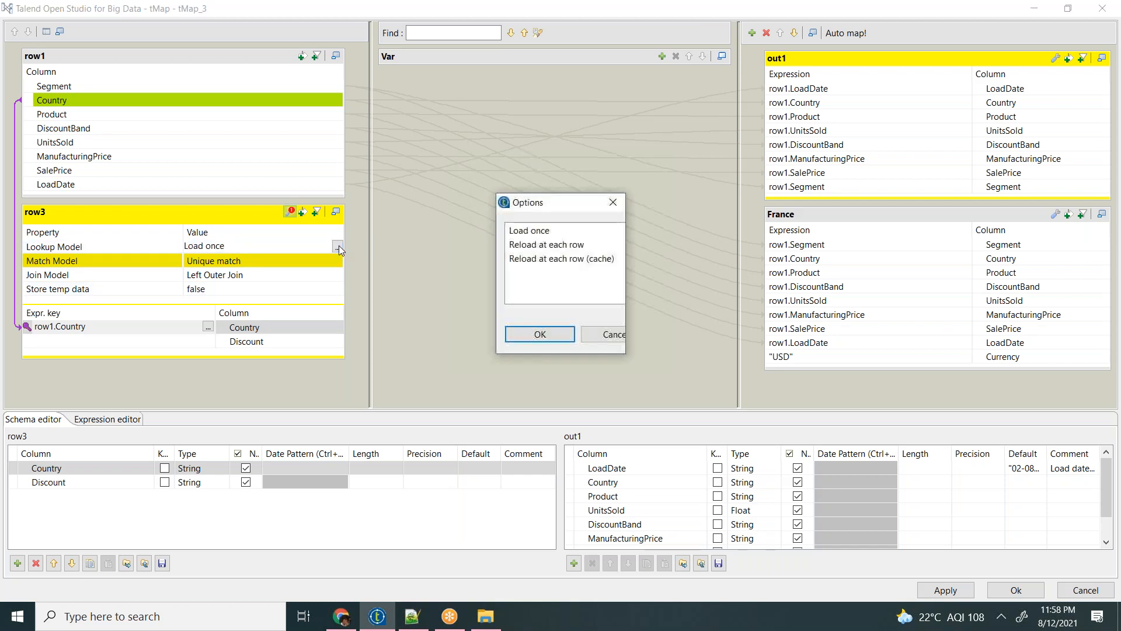
click(533, 231)
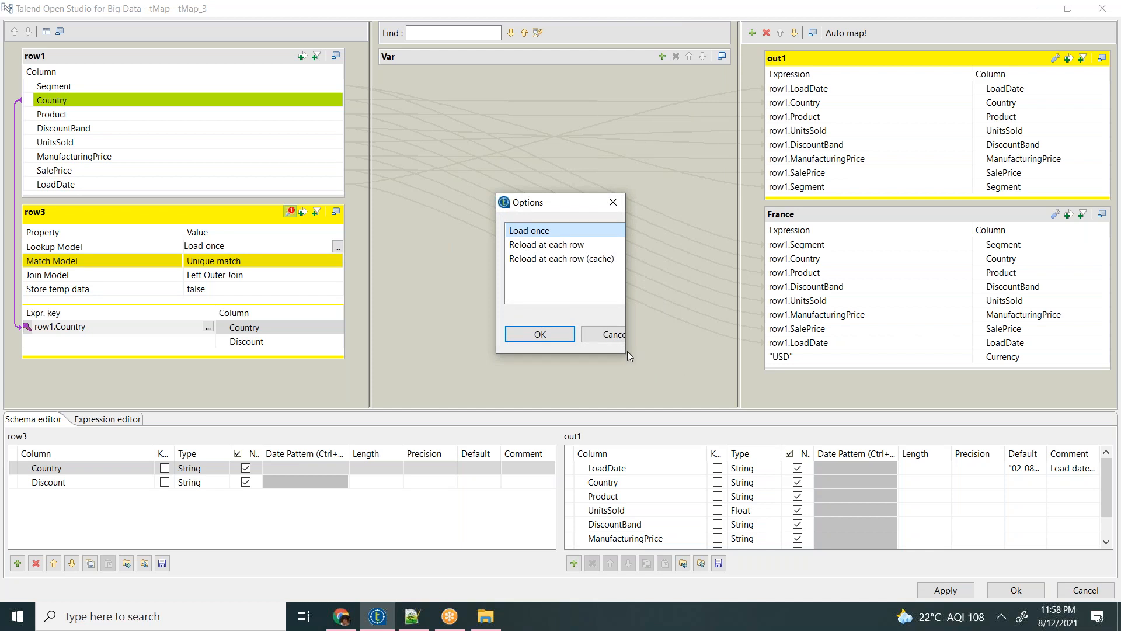
click(562, 248)
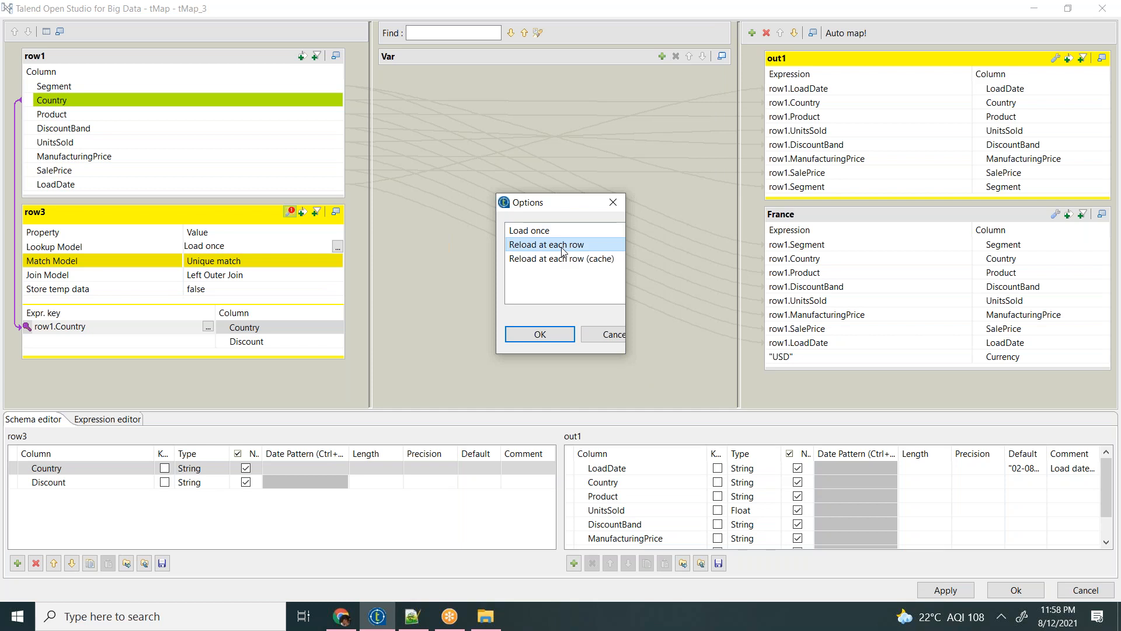
click(577, 263)
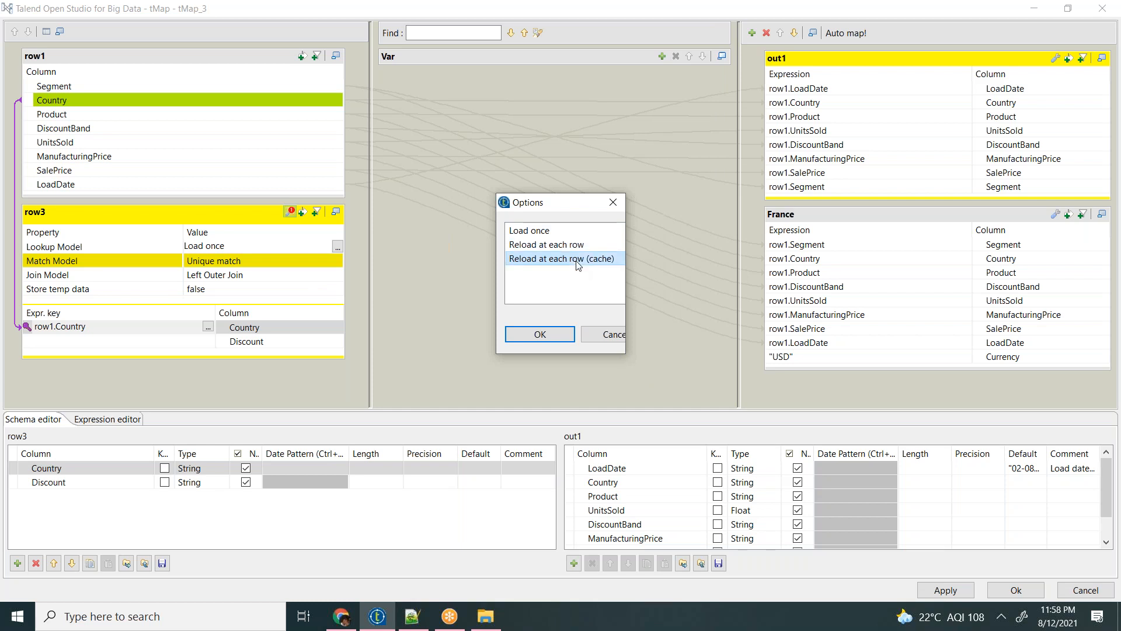
click(541, 334)
Step: Set the Lookup Model of the row3 table back to "Load once"
click(247, 250)
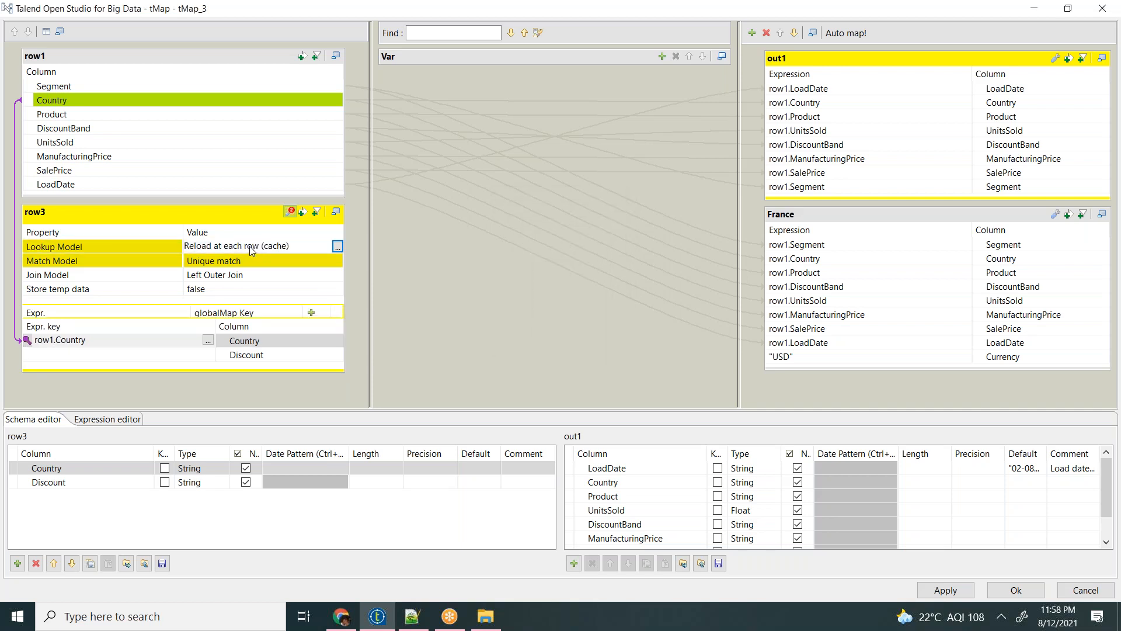
click(338, 246)
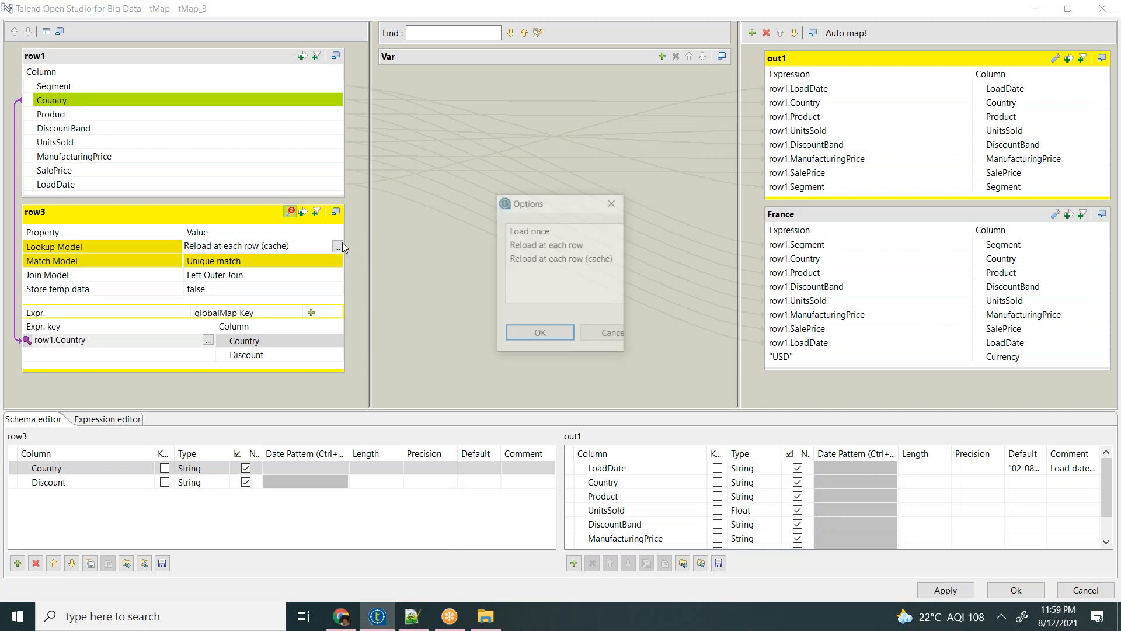
click(529, 231)
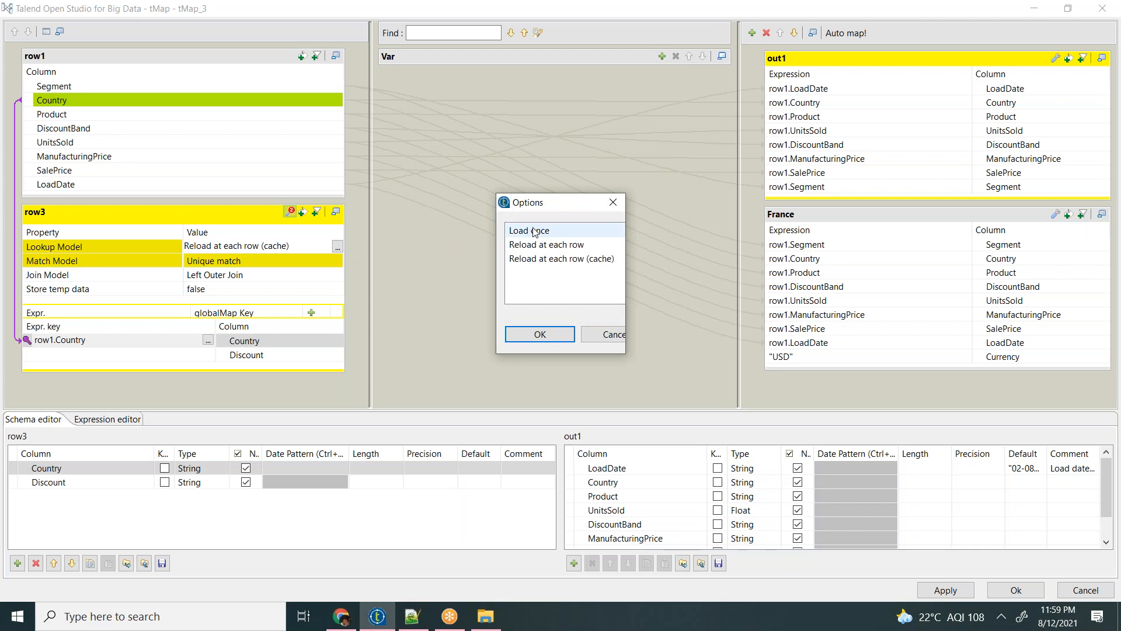
click(545, 335)
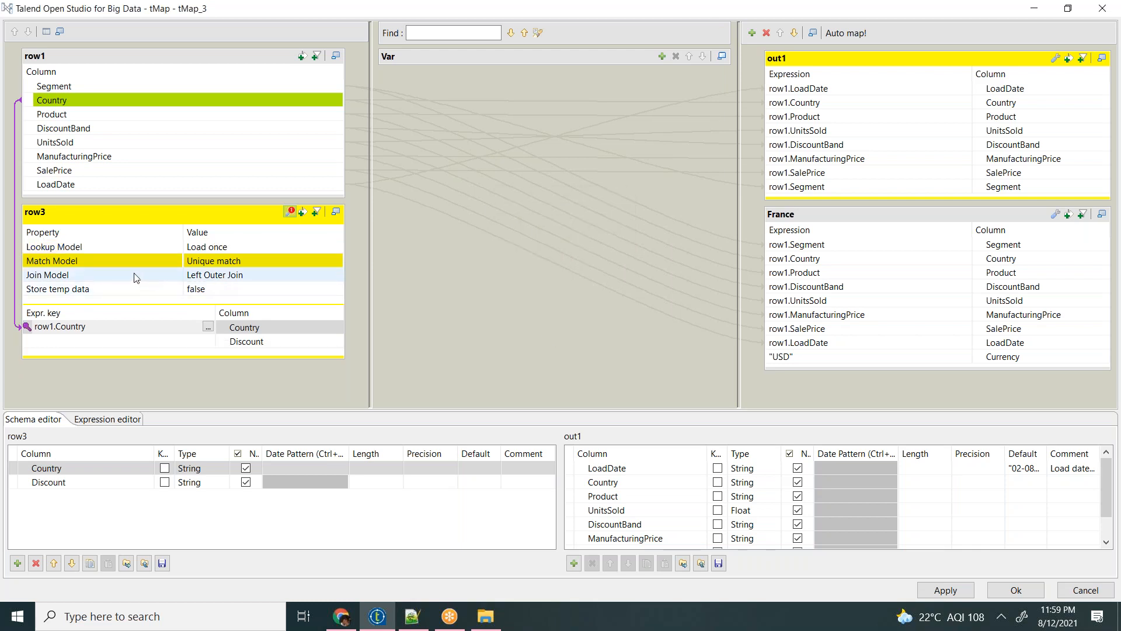
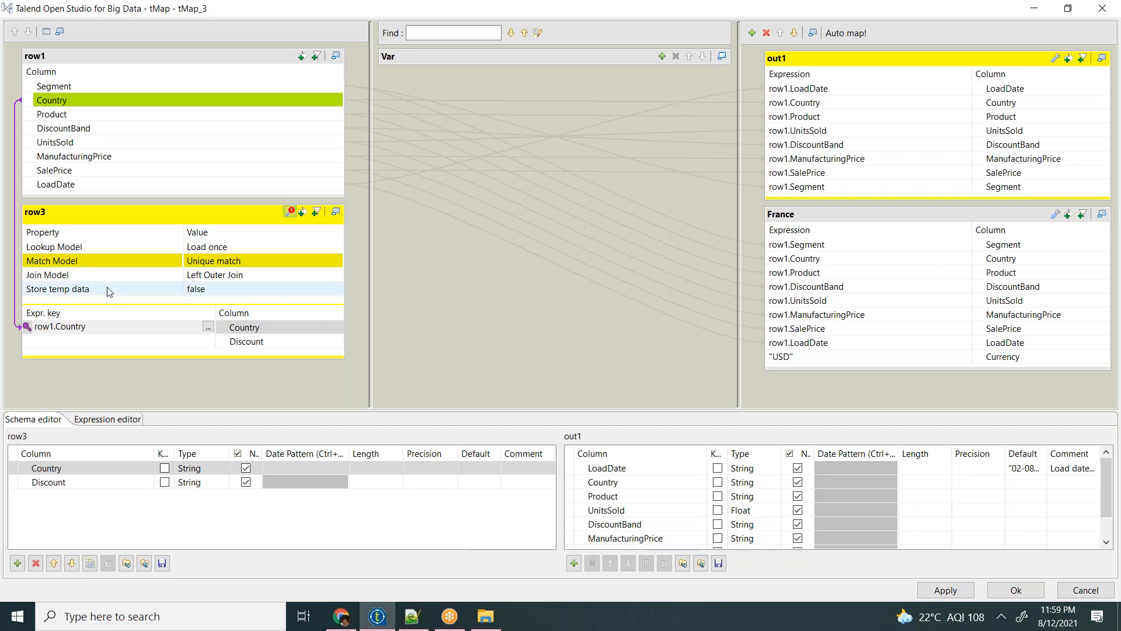
Step: Set the Match Model of the row3 lookup table to "All matches"
click(233, 262)
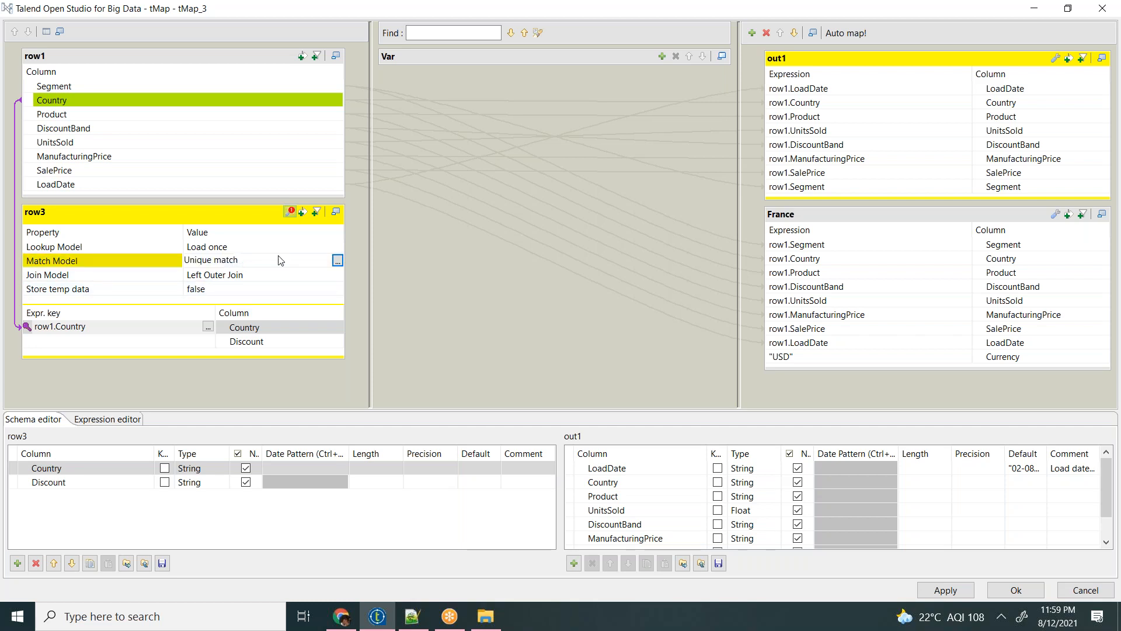
click(339, 260)
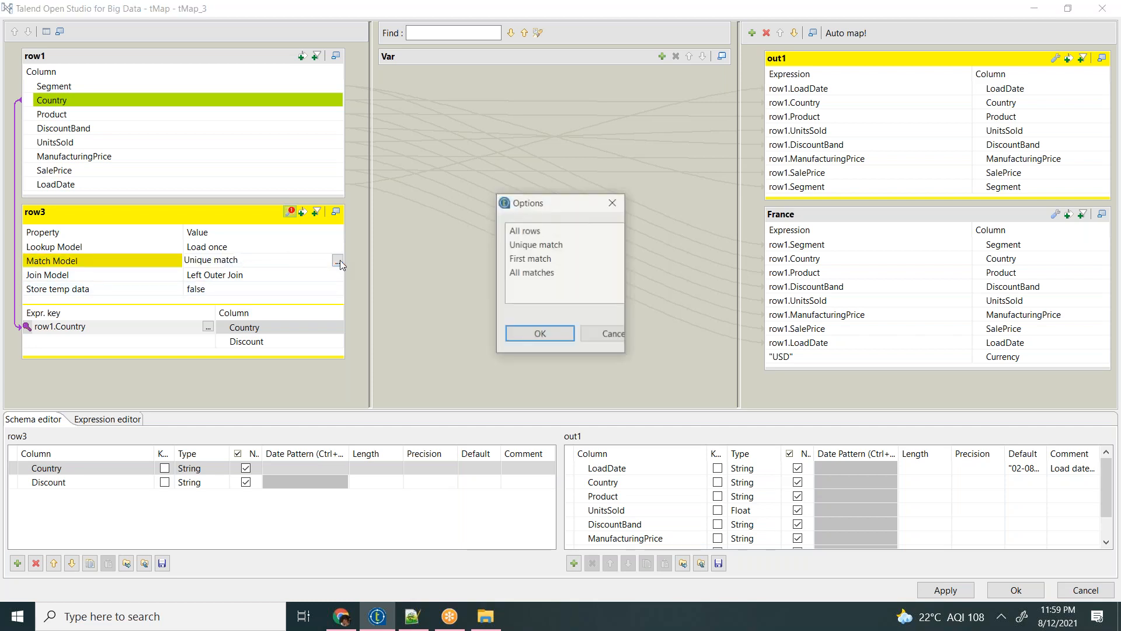
click(544, 233)
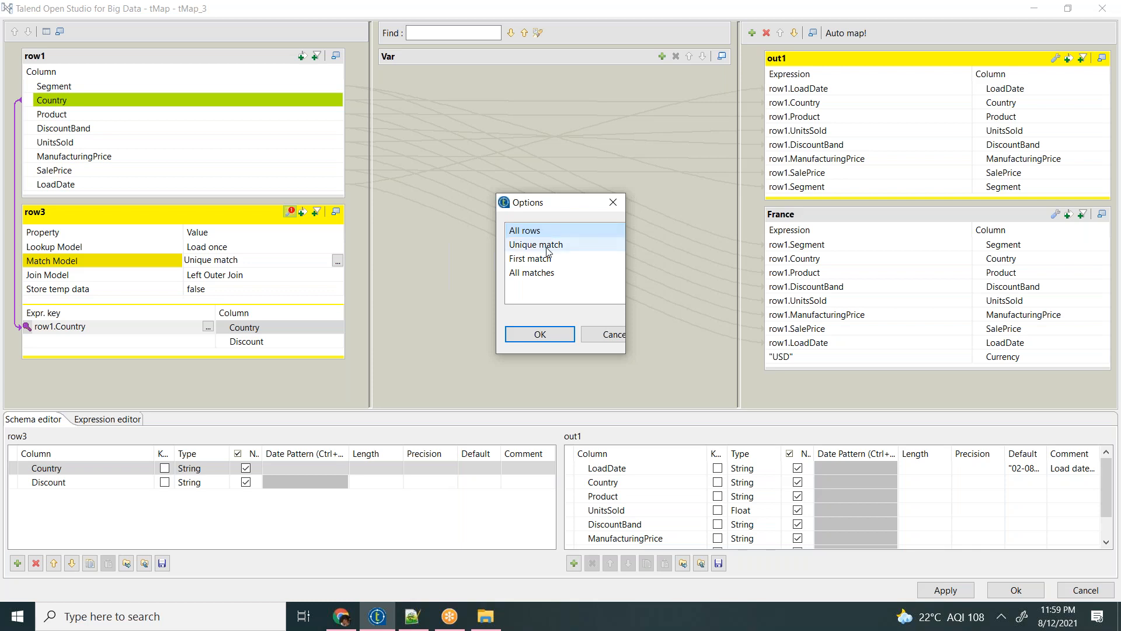
click(548, 248)
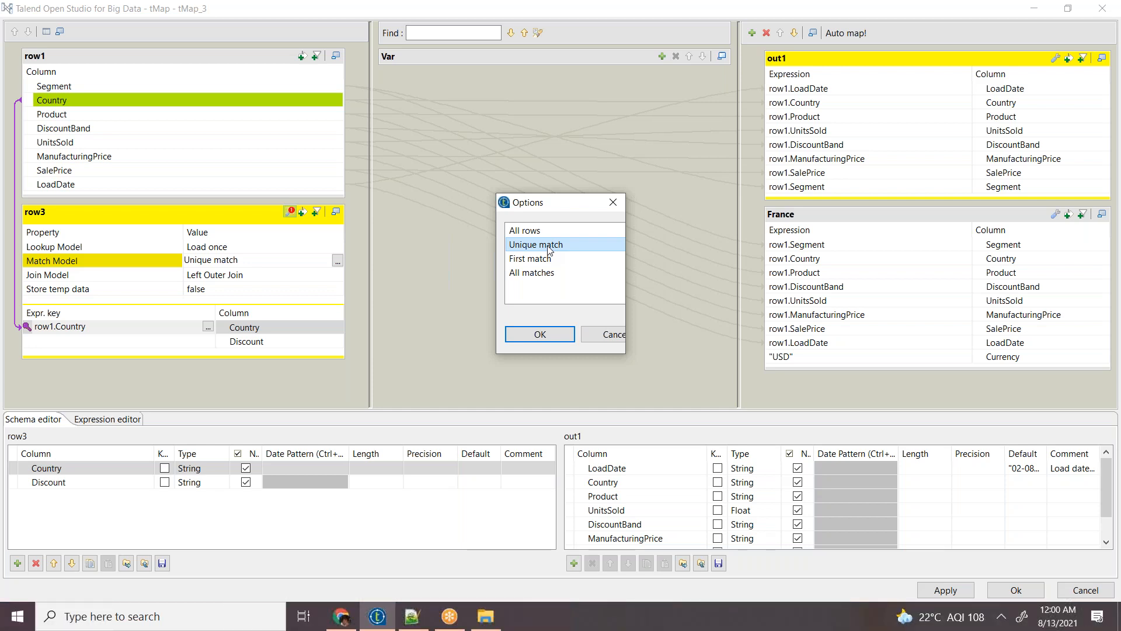
click(543, 260)
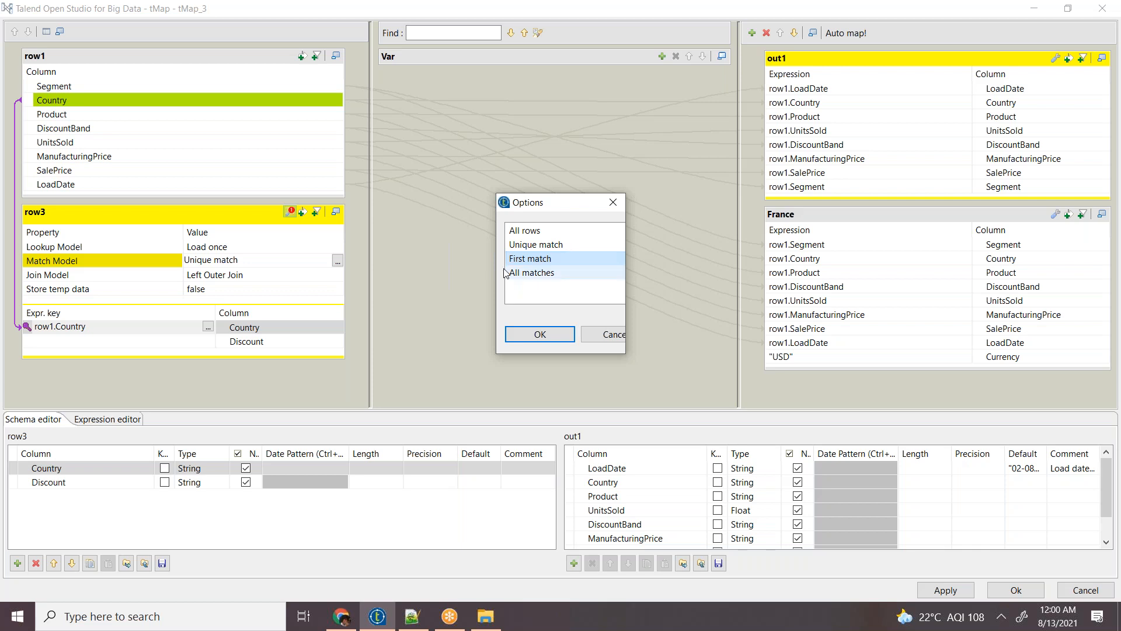
click(533, 274)
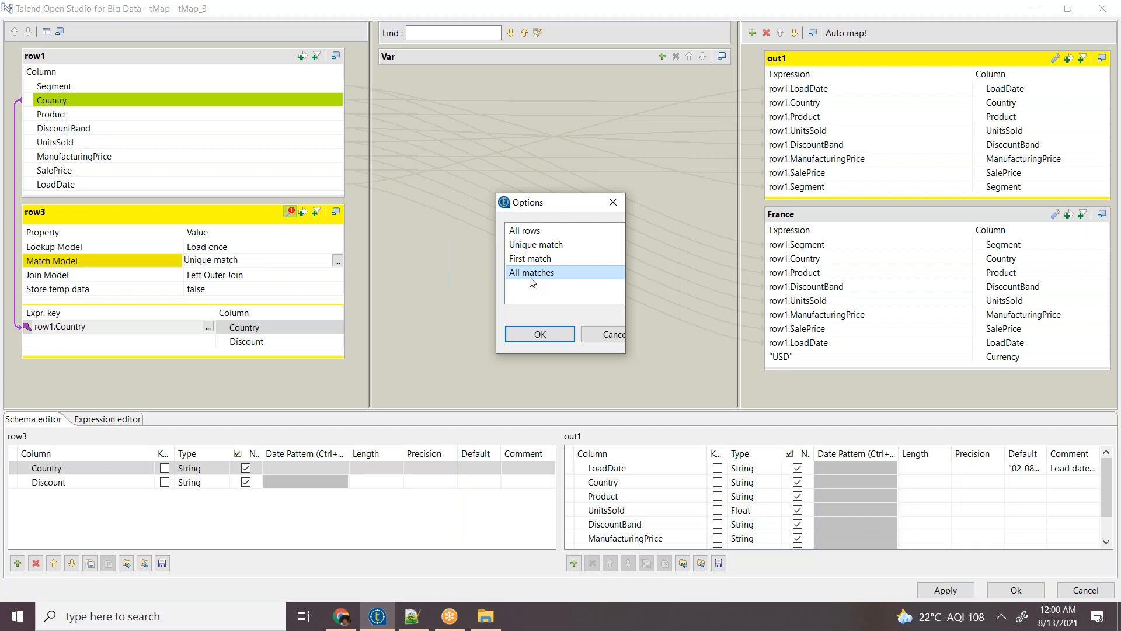
click(538, 335)
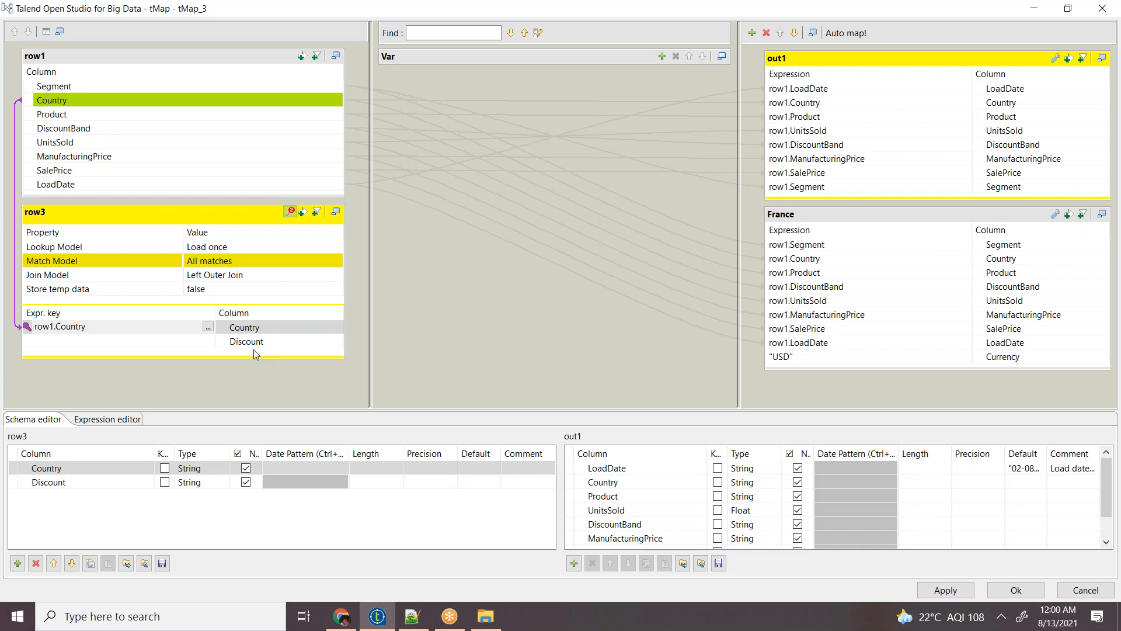
Step: Select the DiscountBand column in the out1 table, and switch to File Explorer to browse to the Day6 folder on the Desktop
click(988, 147)
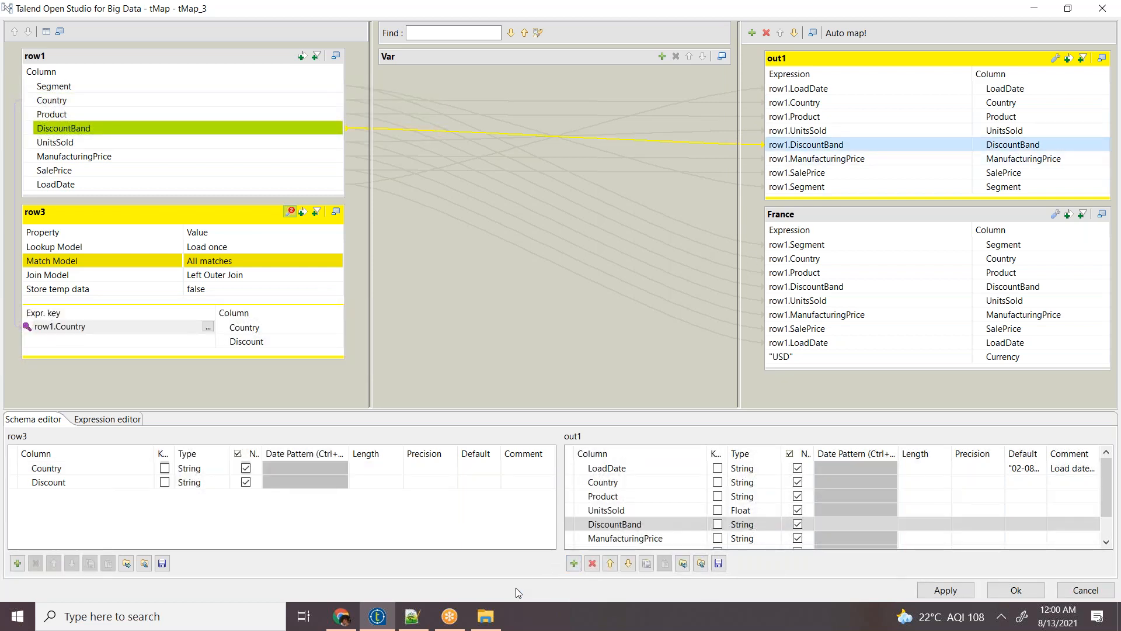
click(487, 617)
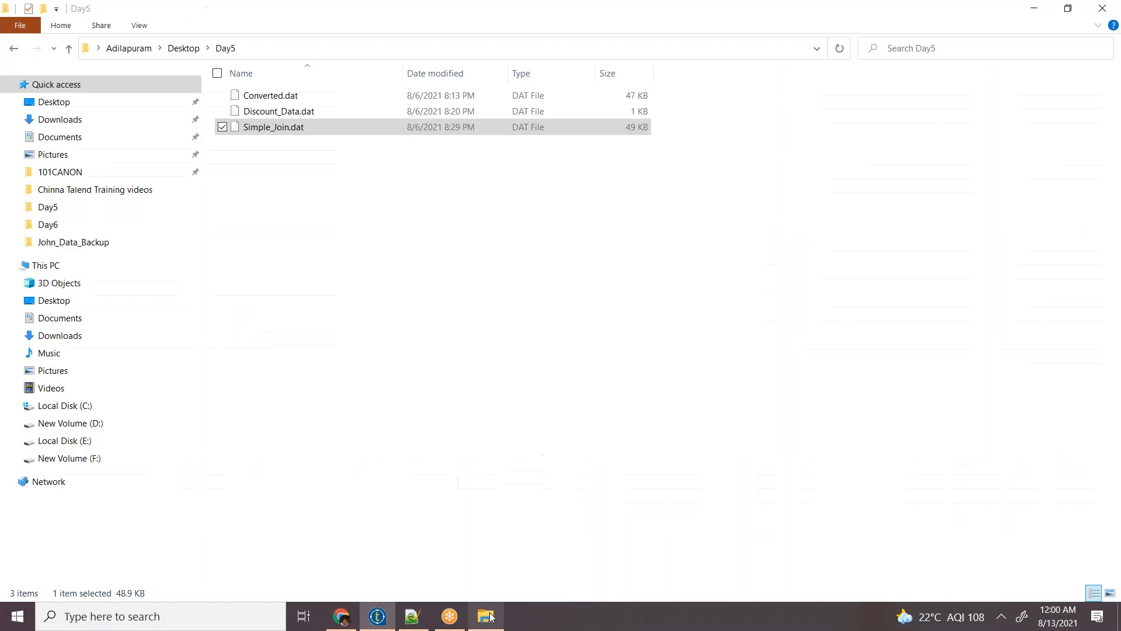
click(184, 47)
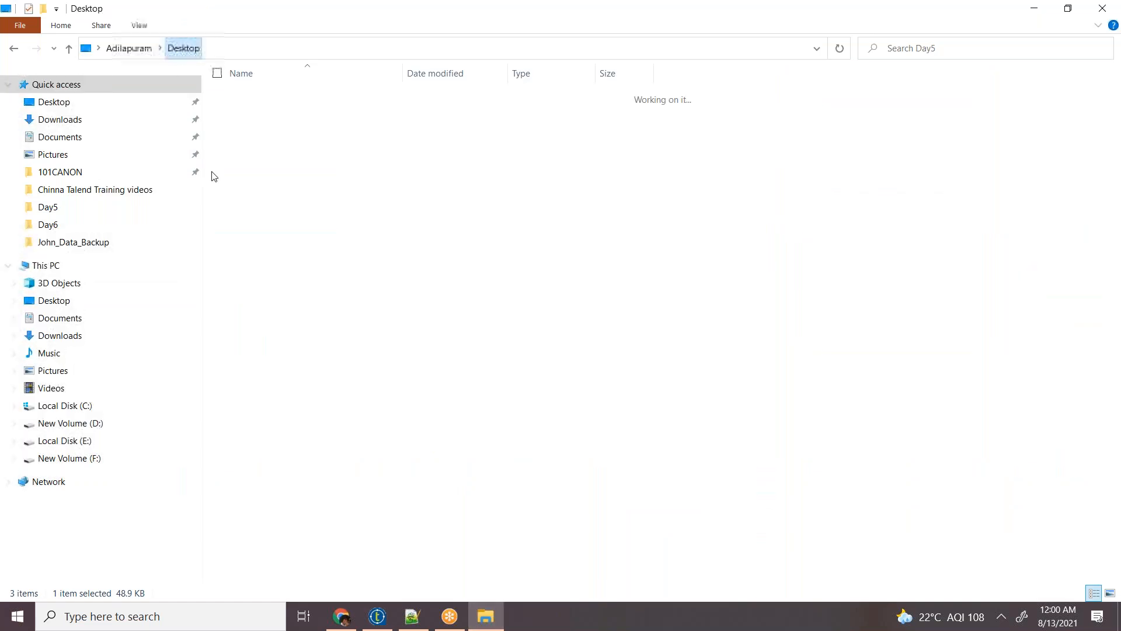
click(254, 193)
double_click(255, 194)
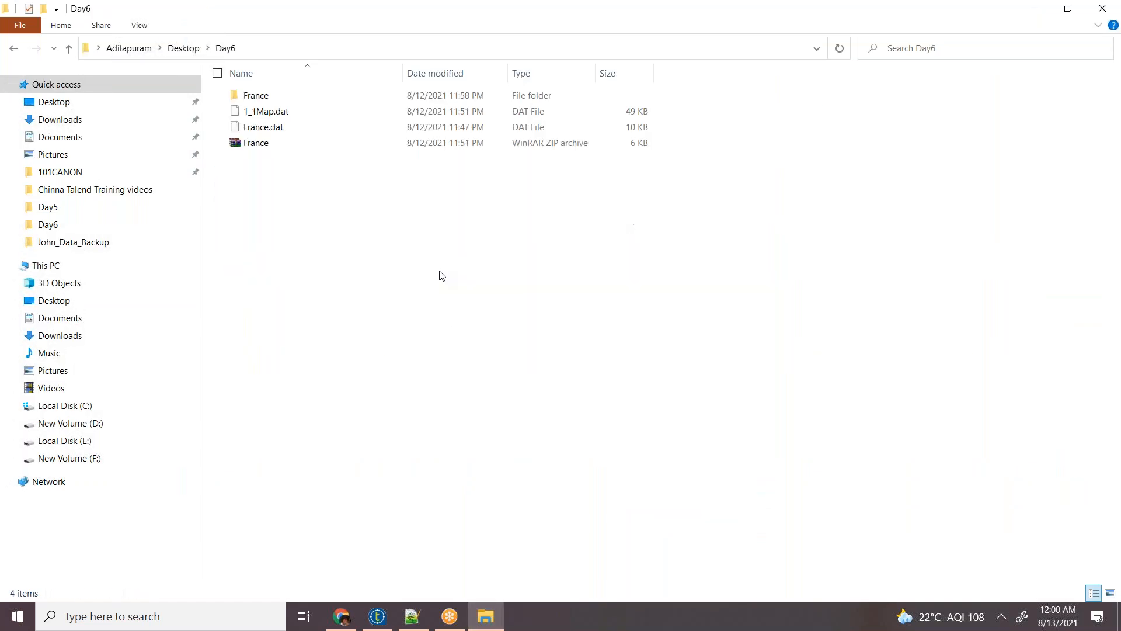
Step: Open 1_1Map.dat from the Day6 folder in Notepad++, declining to reload the modified file
click(266, 114)
double_click(266, 114)
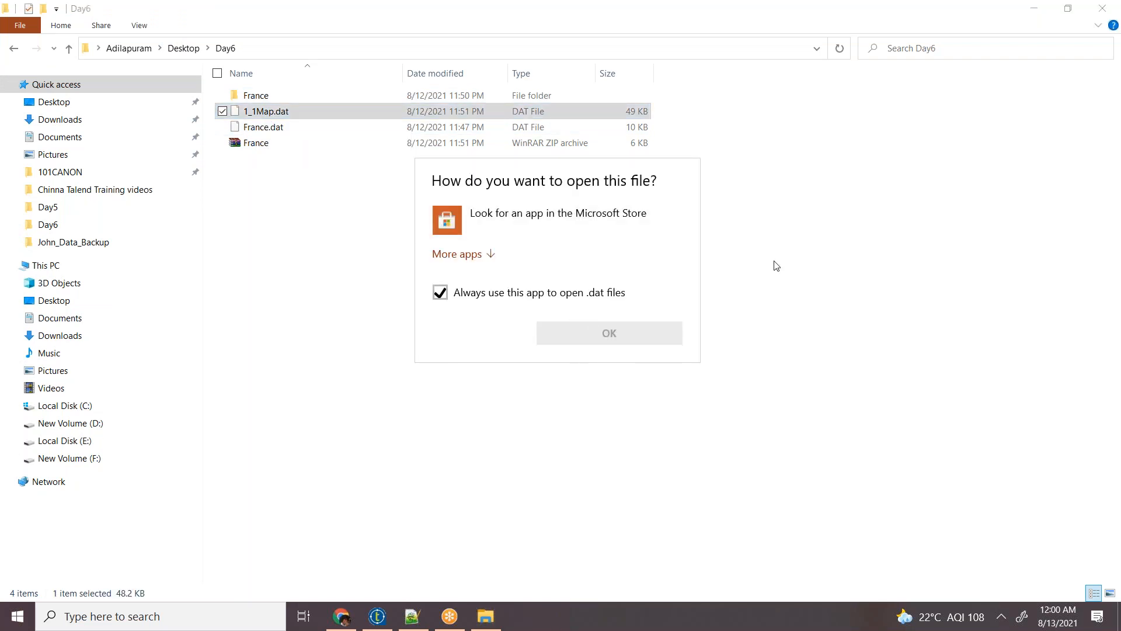
click(754, 240)
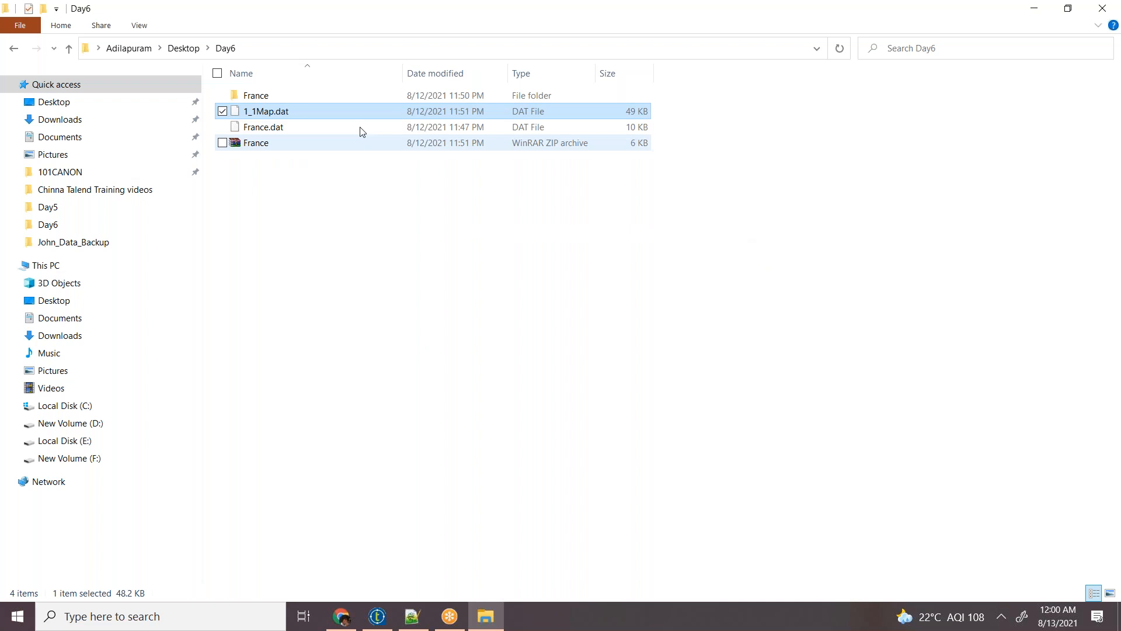
right_click(265, 114)
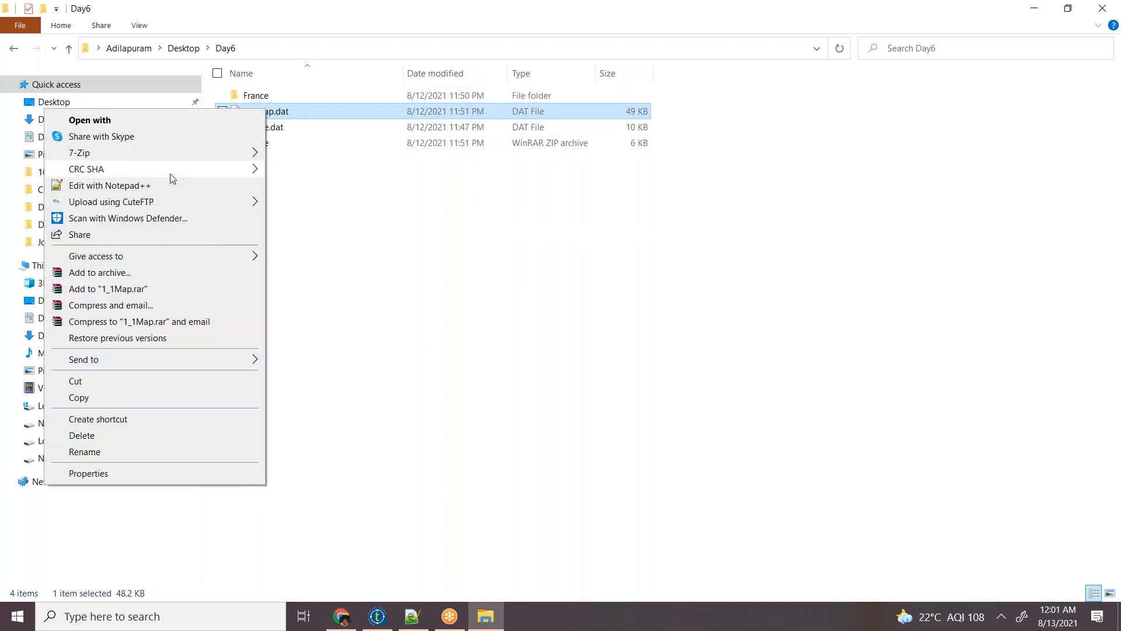
click(150, 184)
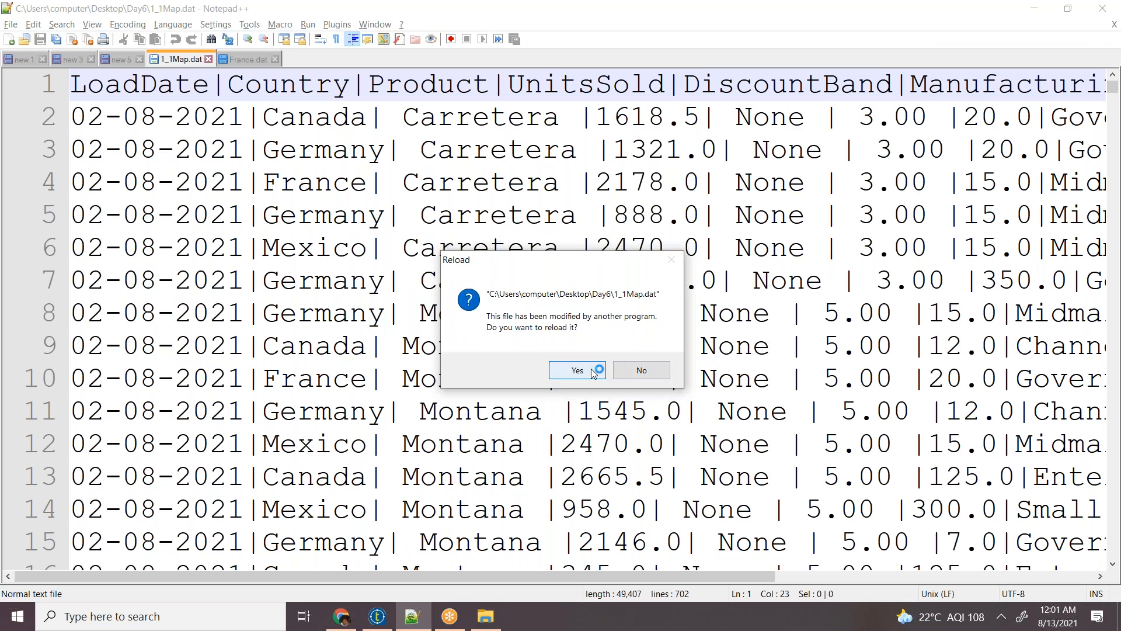
click(633, 371)
Step: Examine the DiscountBand values and the Country values, such as Canada, in the rows of 1_1Map.dat
click(262, 149)
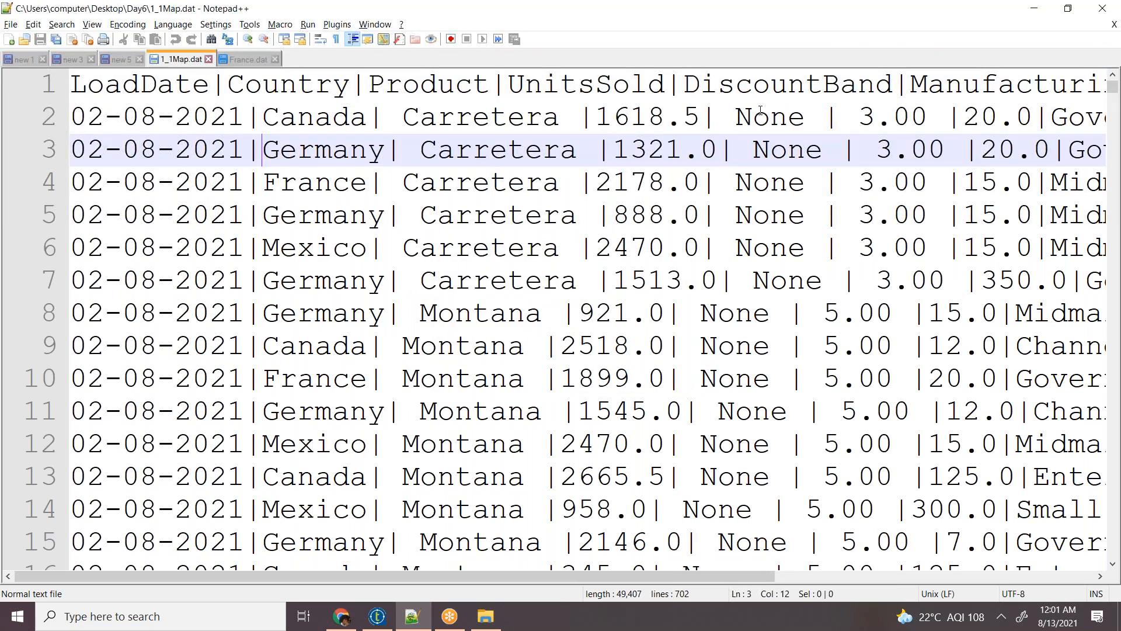
click(738, 85)
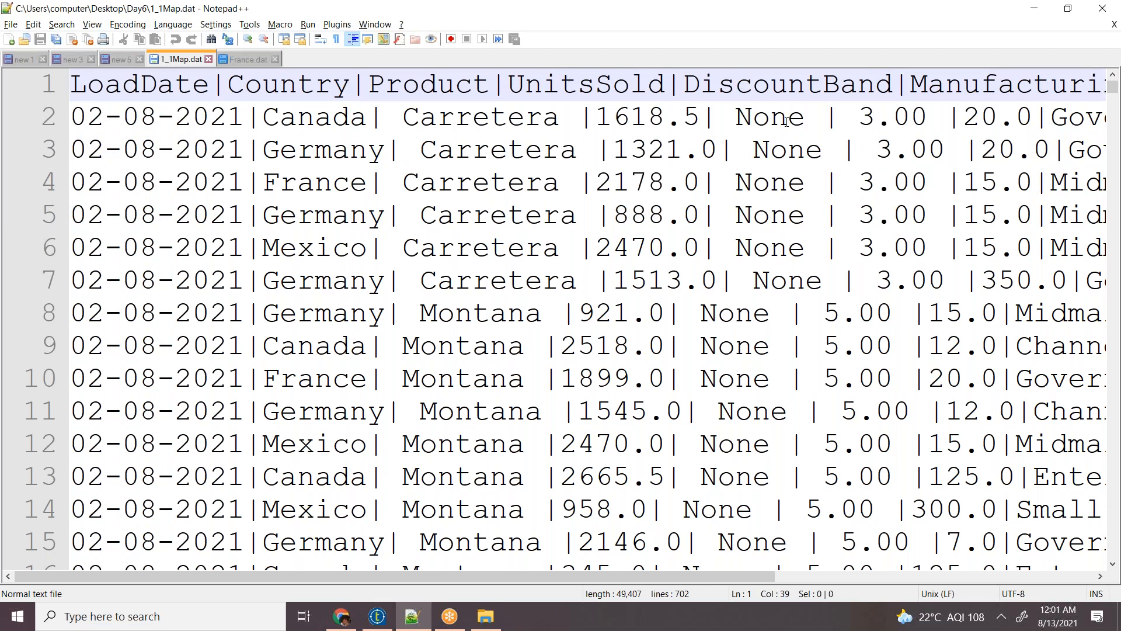
click(769, 116)
shift+click(771, 160)
key(shift+Down)
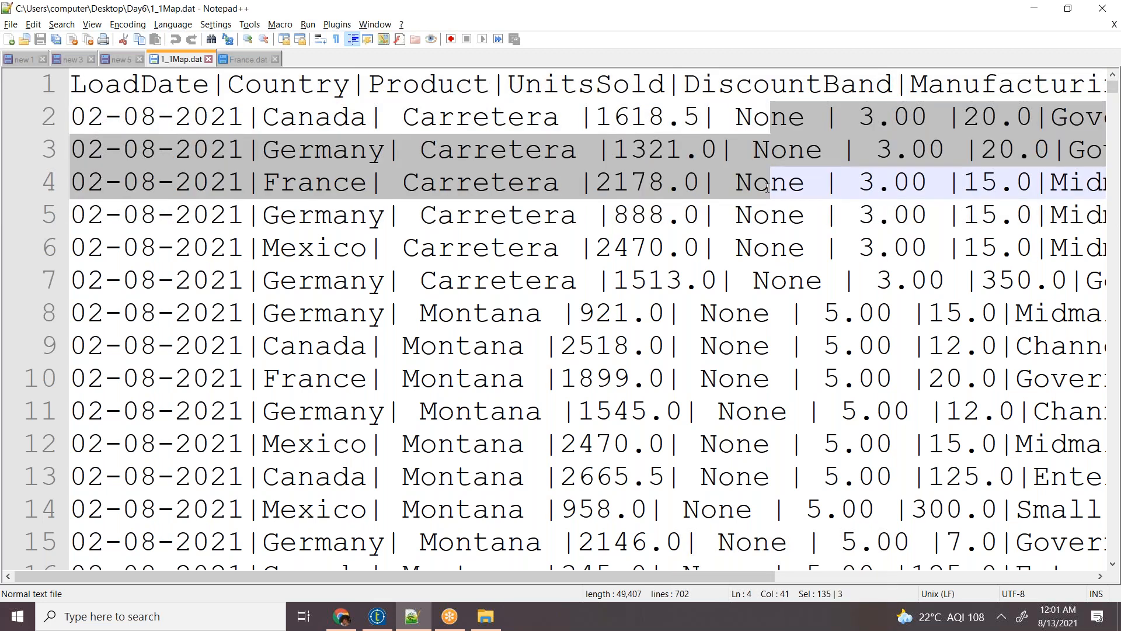
key(Down)
key(Down)
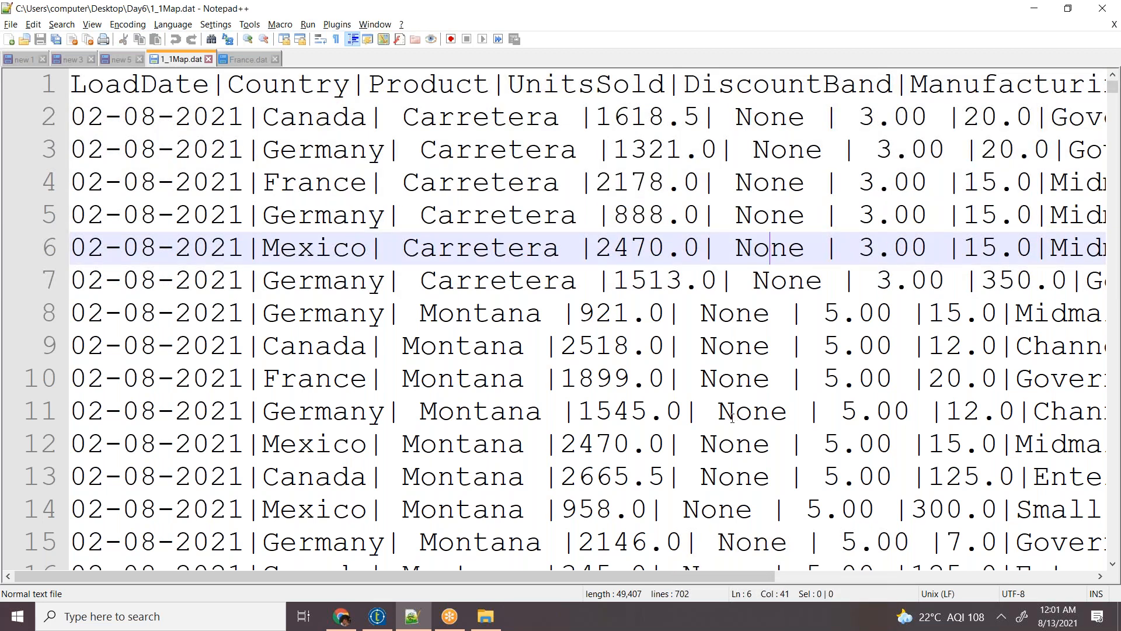
double_click(333, 119)
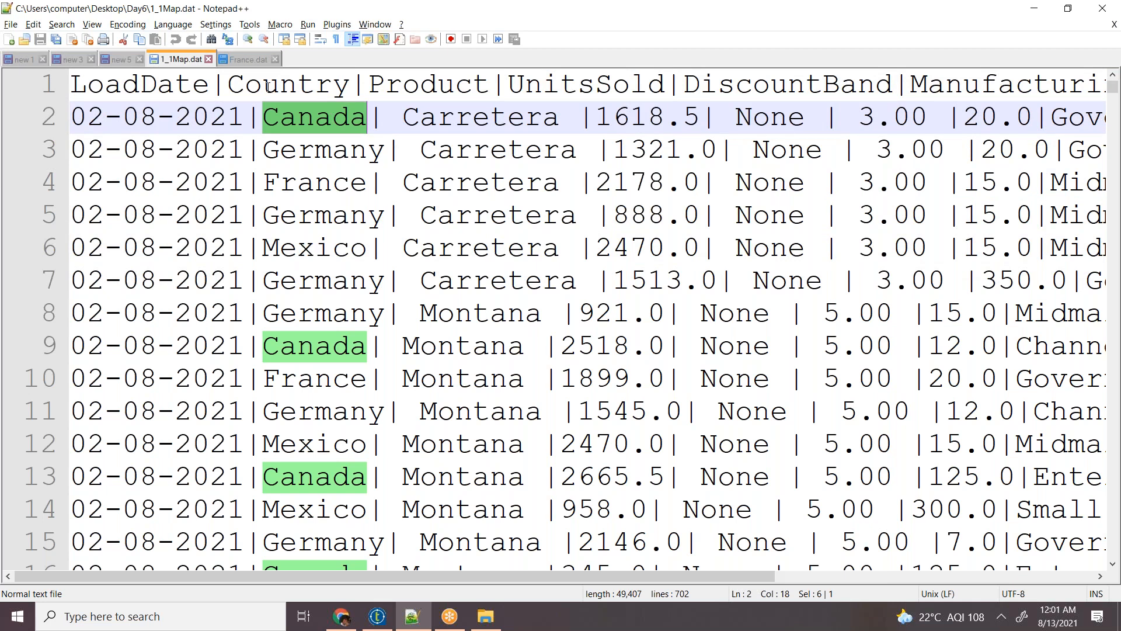
Step: Close 1_1Map.dat and France.dat in Notepad++, and return to the tMap_3 editor in Talend Open Studio
click(211, 59)
click(205, 59)
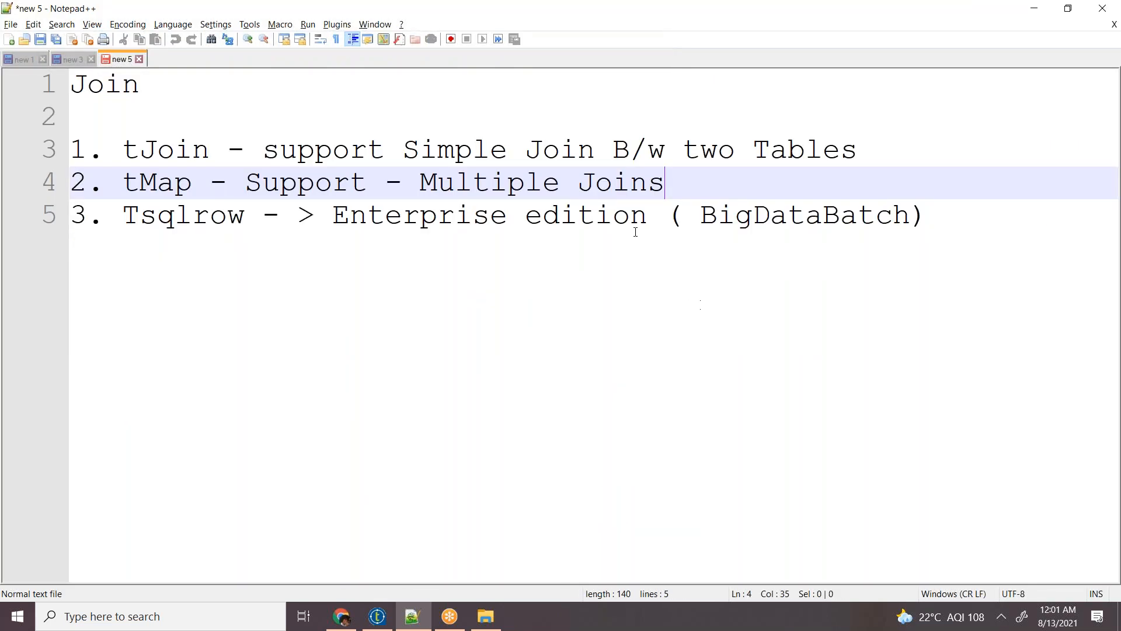
click(1034, 8)
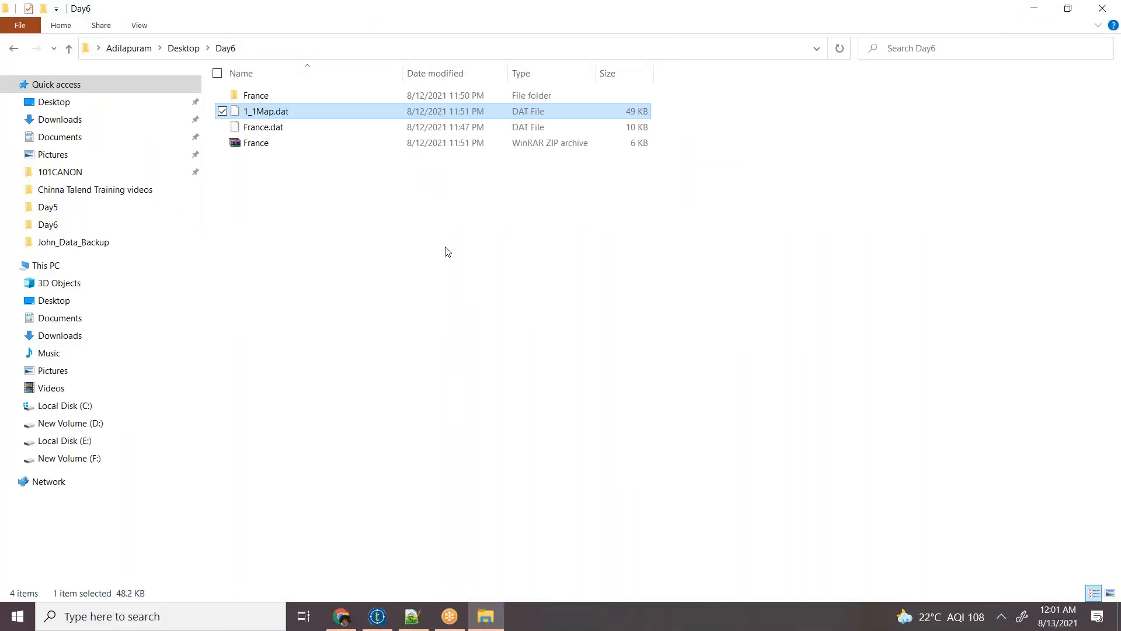
click(377, 616)
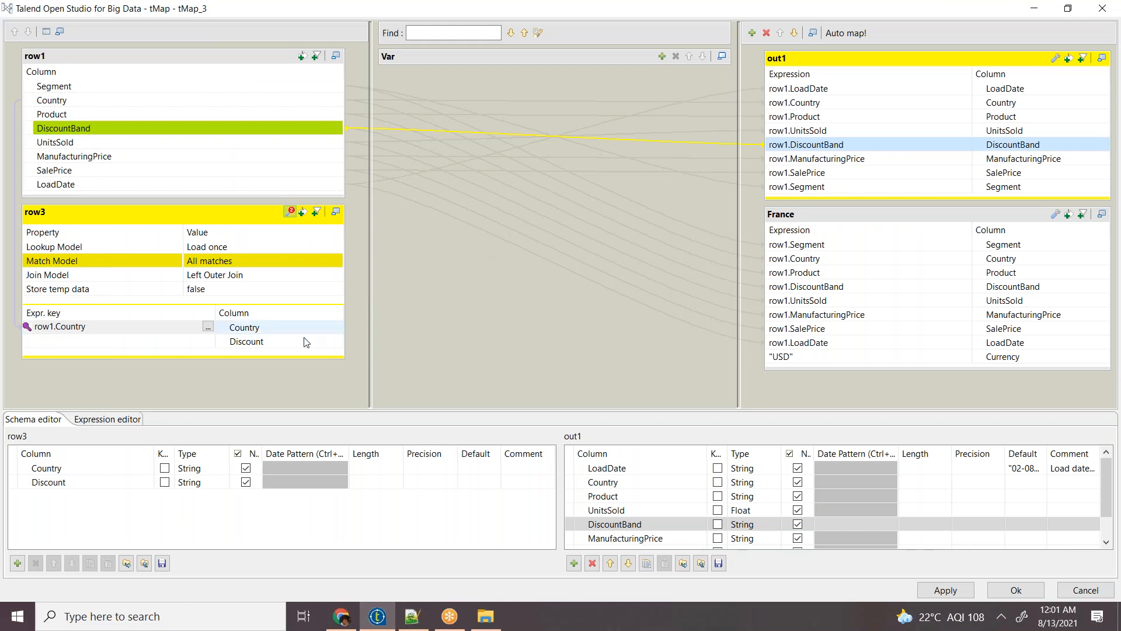
Step: Replace the DiscountBand expression in the out1 table with the Discount column of the row3 lookup table
click(880, 146)
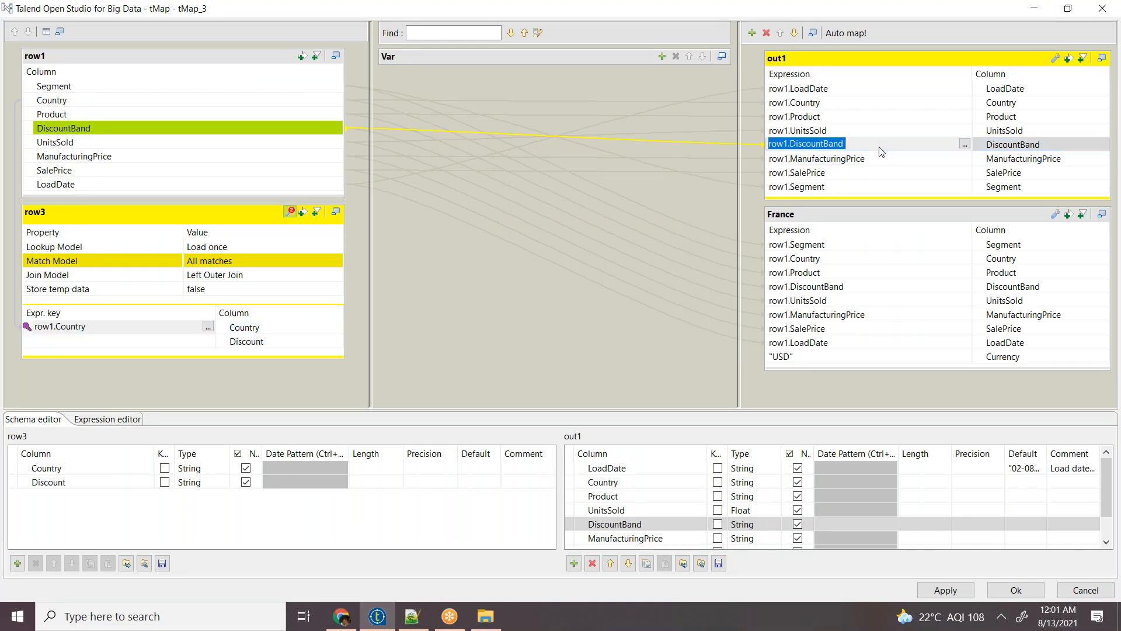
key(BackSpace)
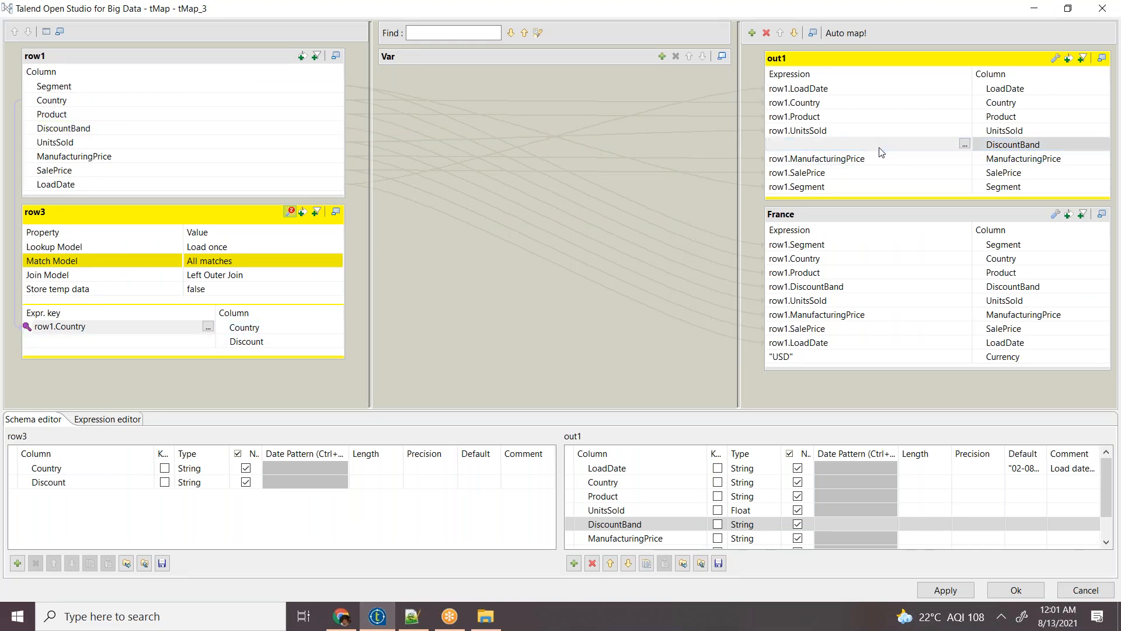
click(286, 345)
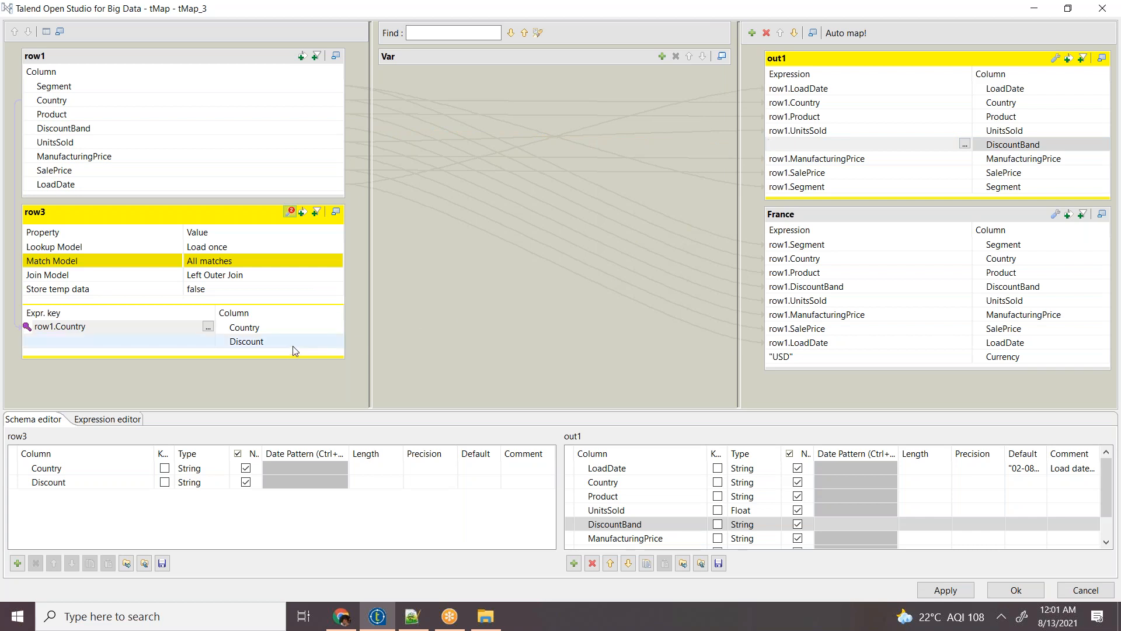
mouse_move(303, 349)
mouse_down()
mouse_move(606, 250)
mouse_move(741, 176)
mouse_move(843, 149)
mouse_up()
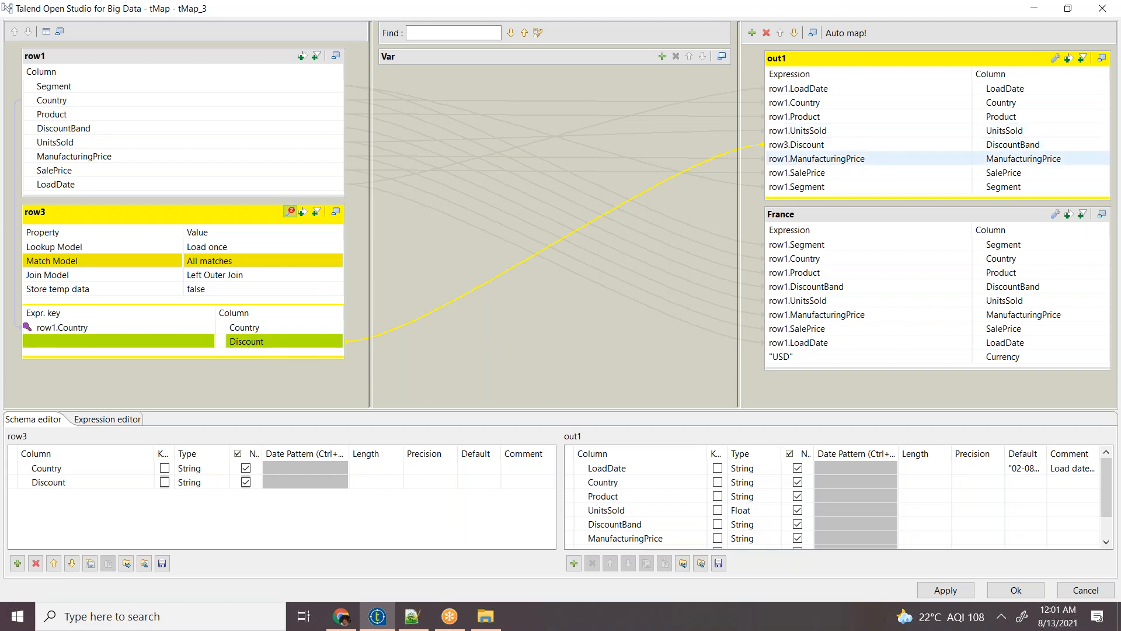
Step: Review the Inner Join and Left Outer Join options of row3's Join Model, and accept Left Outer Join
click(242, 279)
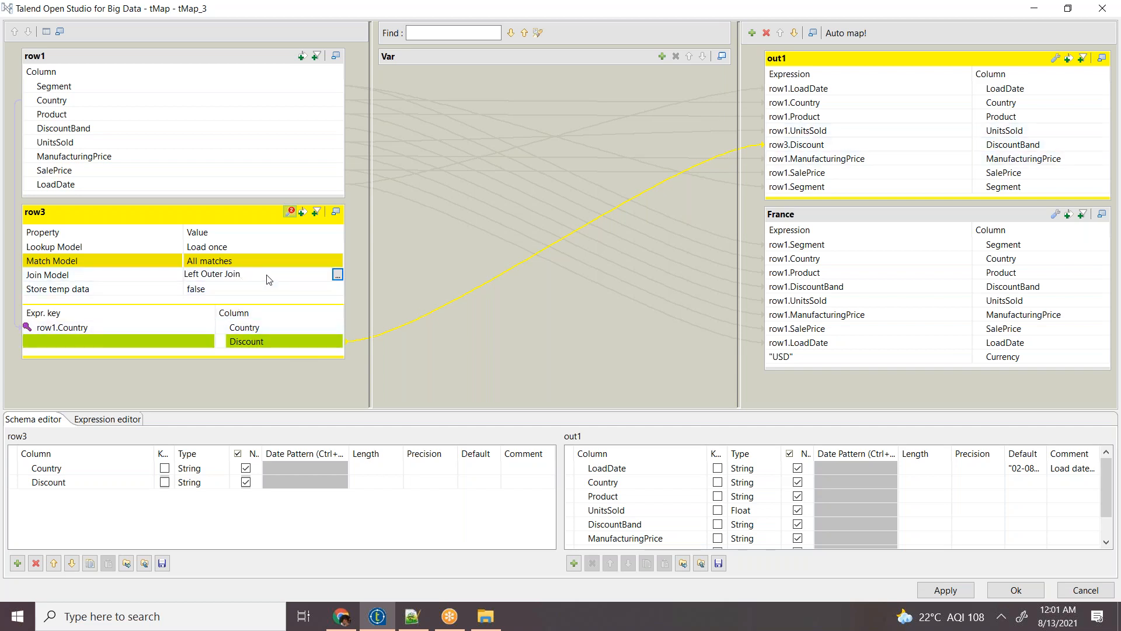
click(338, 275)
click(528, 233)
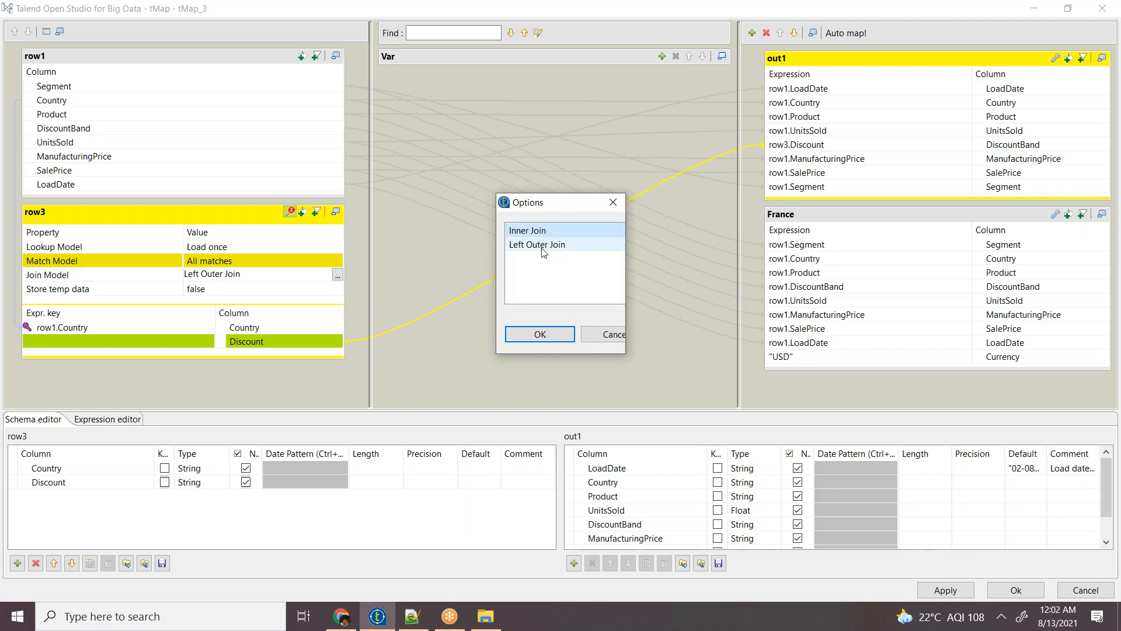
click(544, 248)
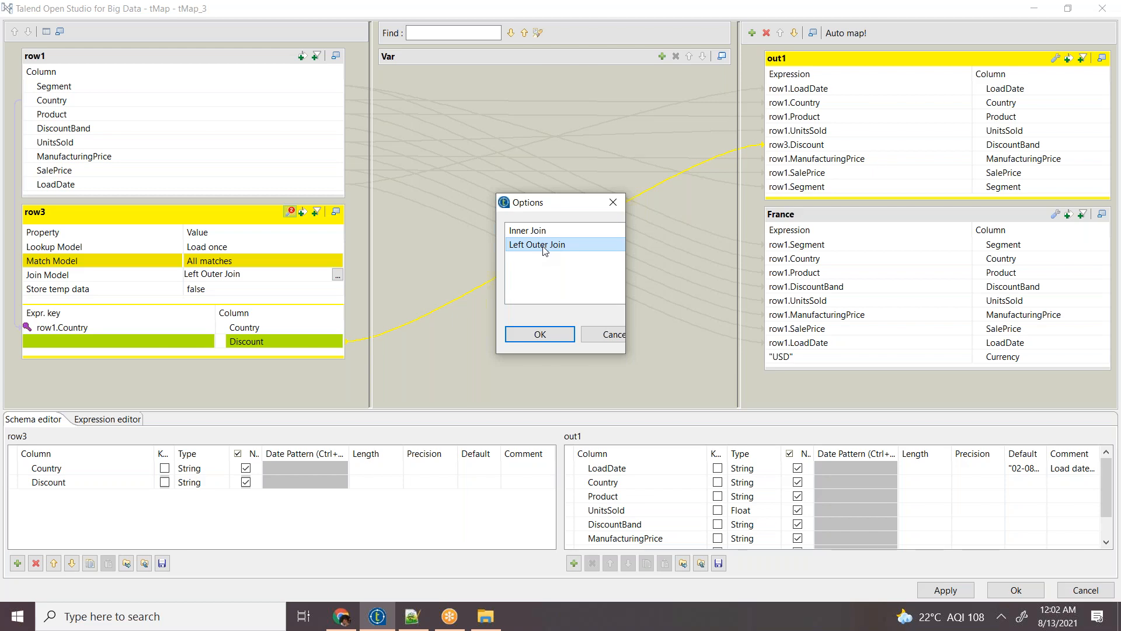
click(544, 235)
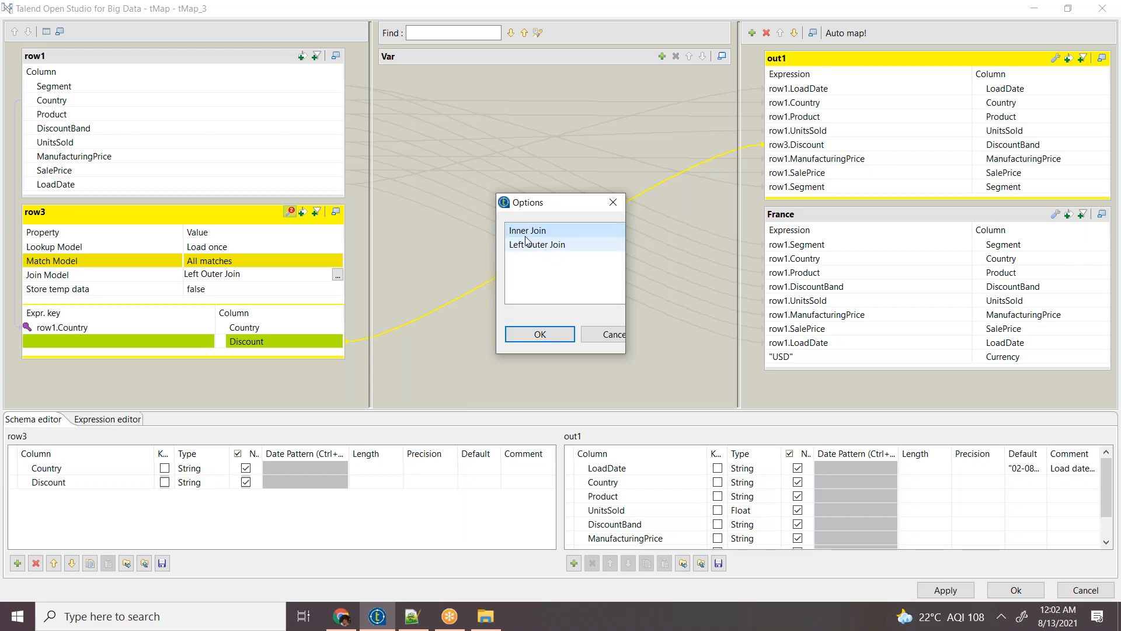
click(542, 245)
click(539, 335)
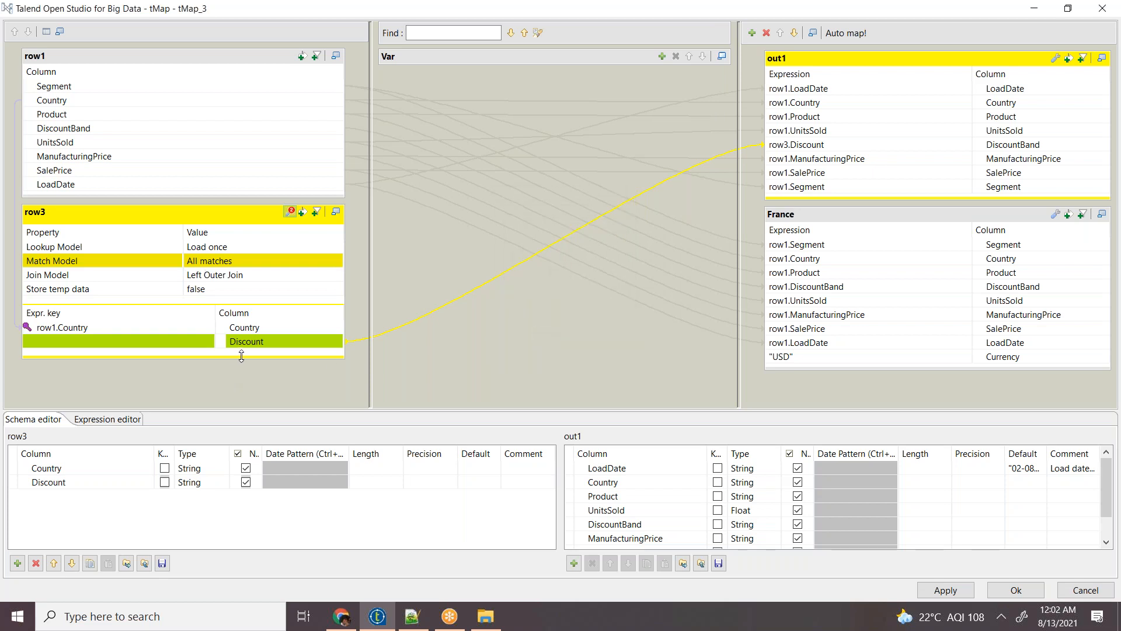
Step: Remove the France output table from tMap_3, and save the mapping to return to the job design
click(836, 150)
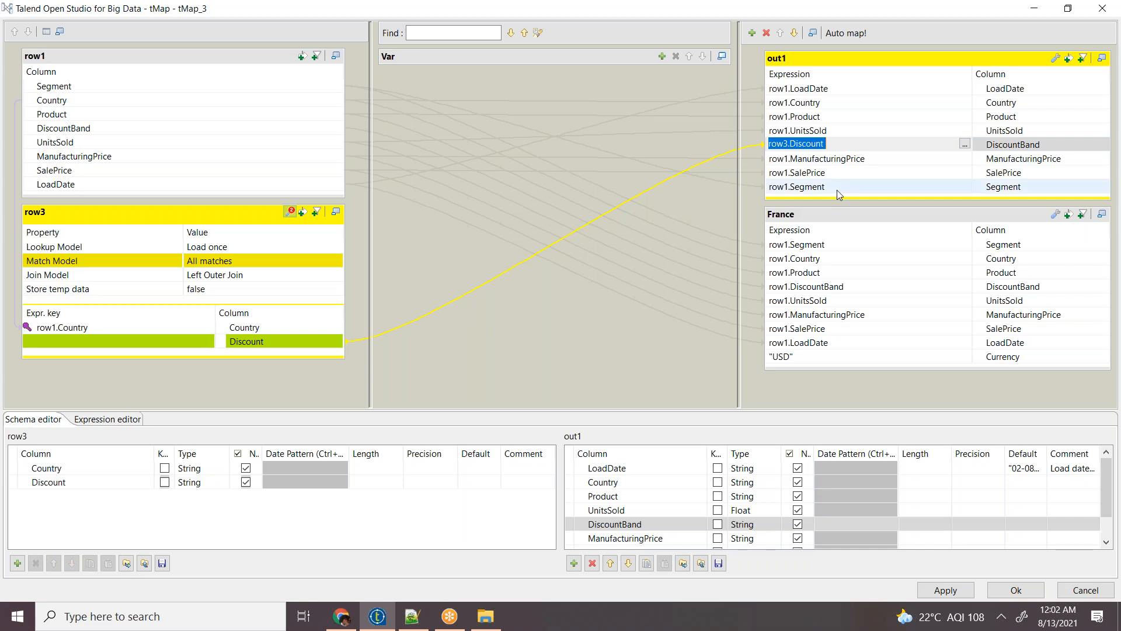
click(876, 218)
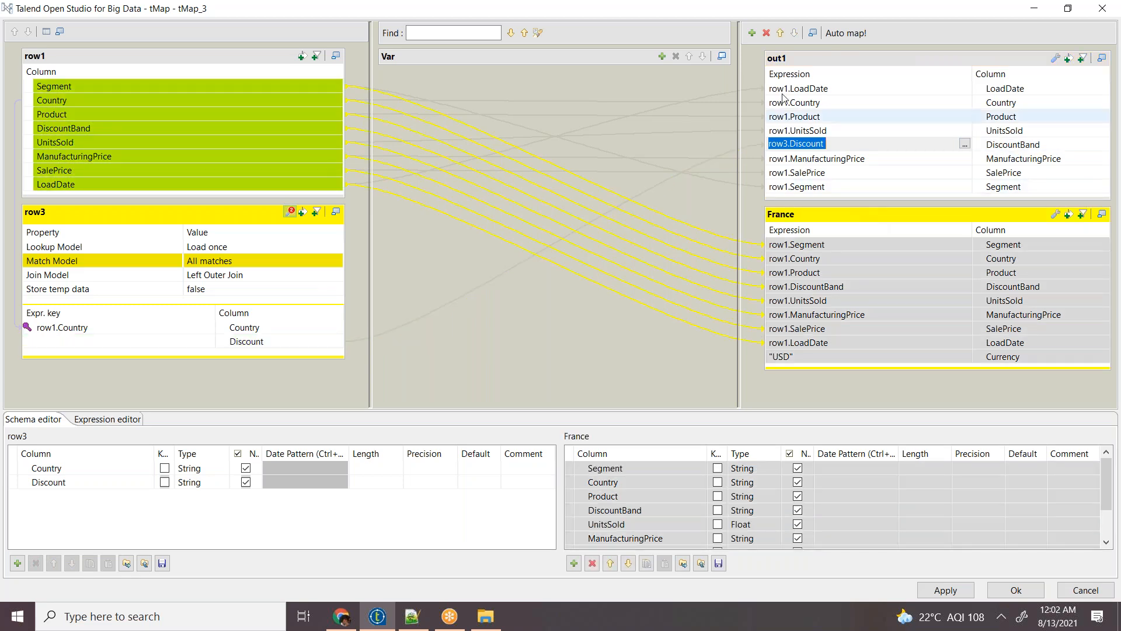
click(767, 33)
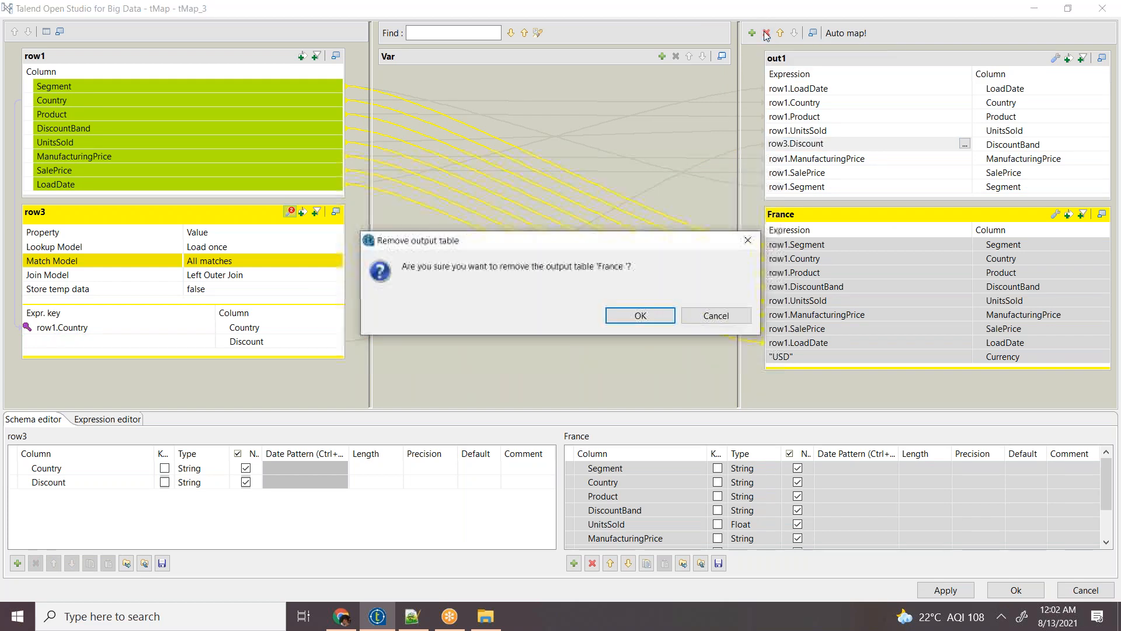
click(637, 316)
click(1019, 592)
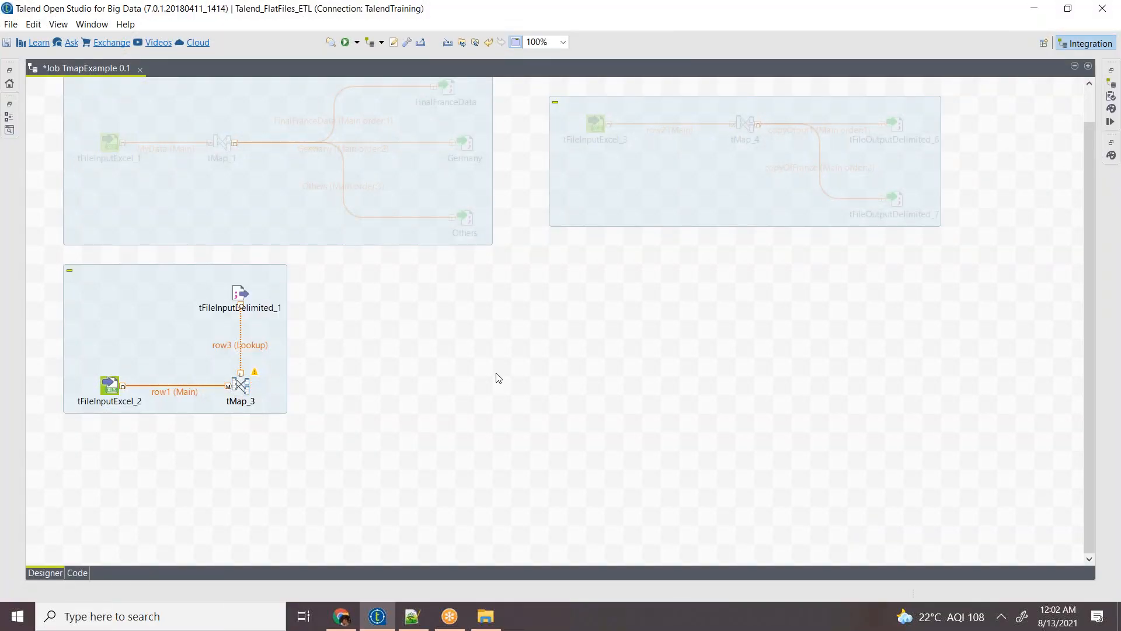
Step: Add a tFileOutputDelimited component to the job canvas beside the tMap_3 subjob
text(tfile)
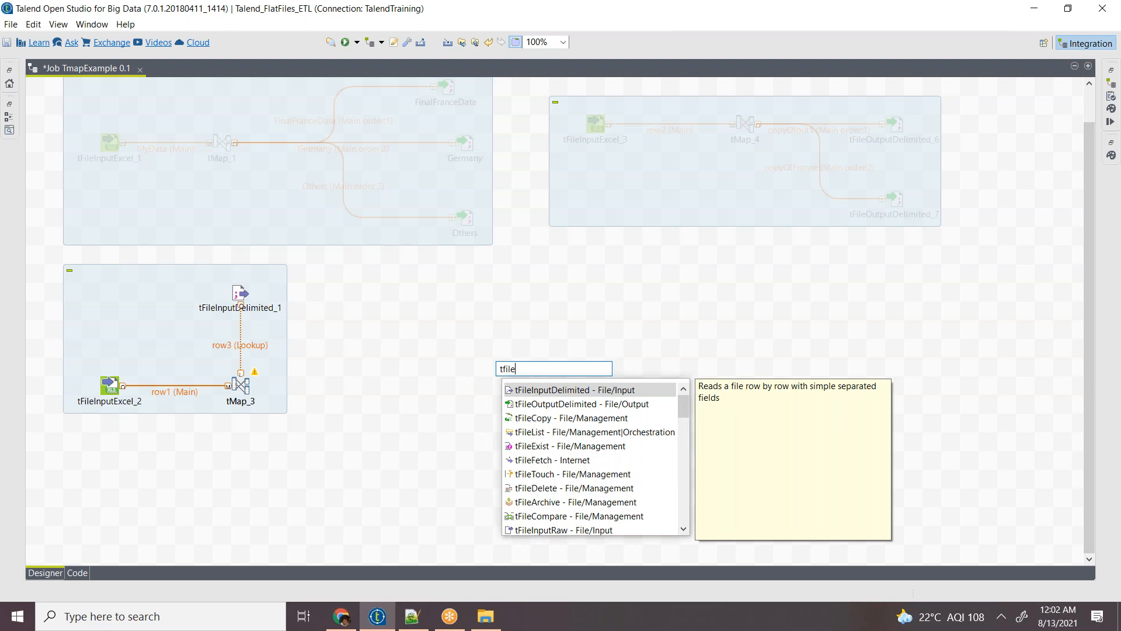
text(out)
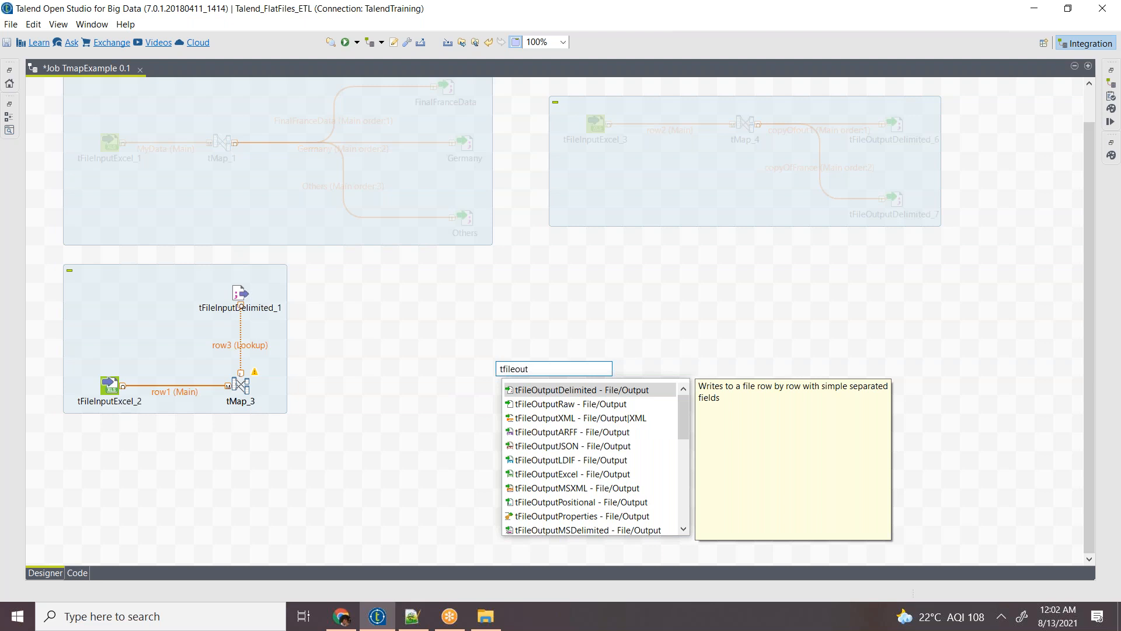
key(Return)
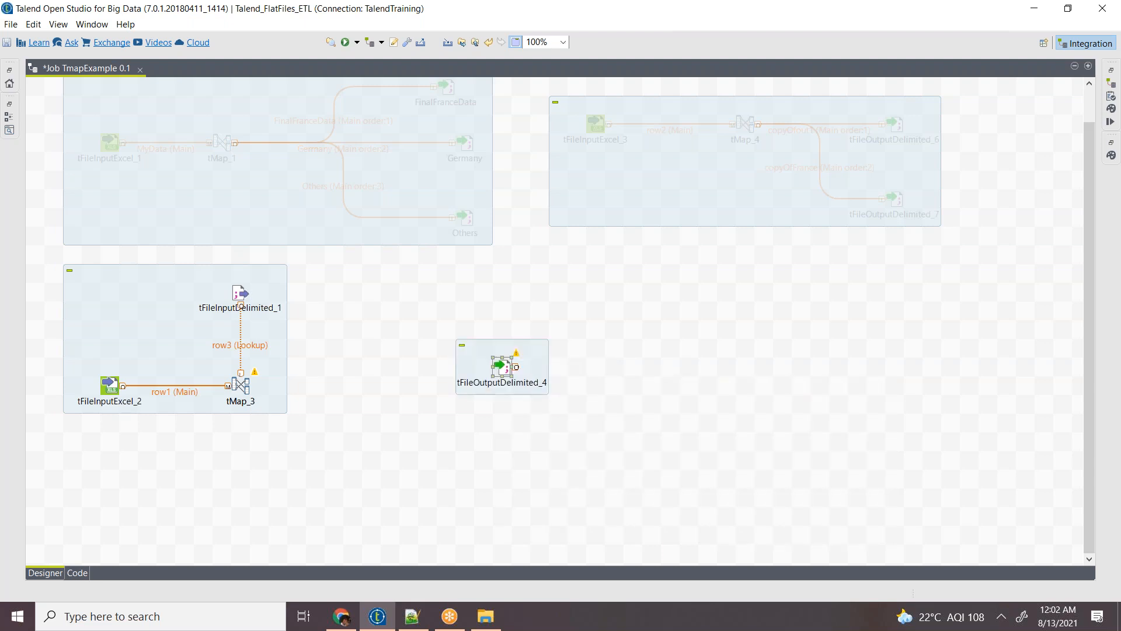
Step: Connect the out1 output of tMap_3 to the new tFileOutputDelimited_4 component
right_click(243, 386)
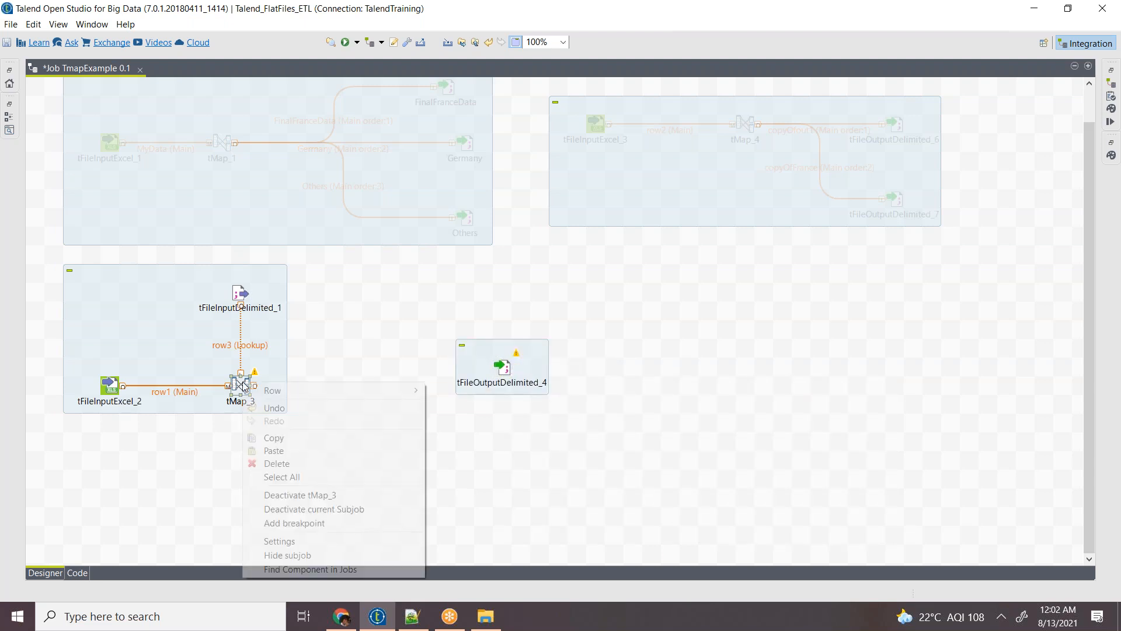
mouse_move(373, 390)
click(474, 390)
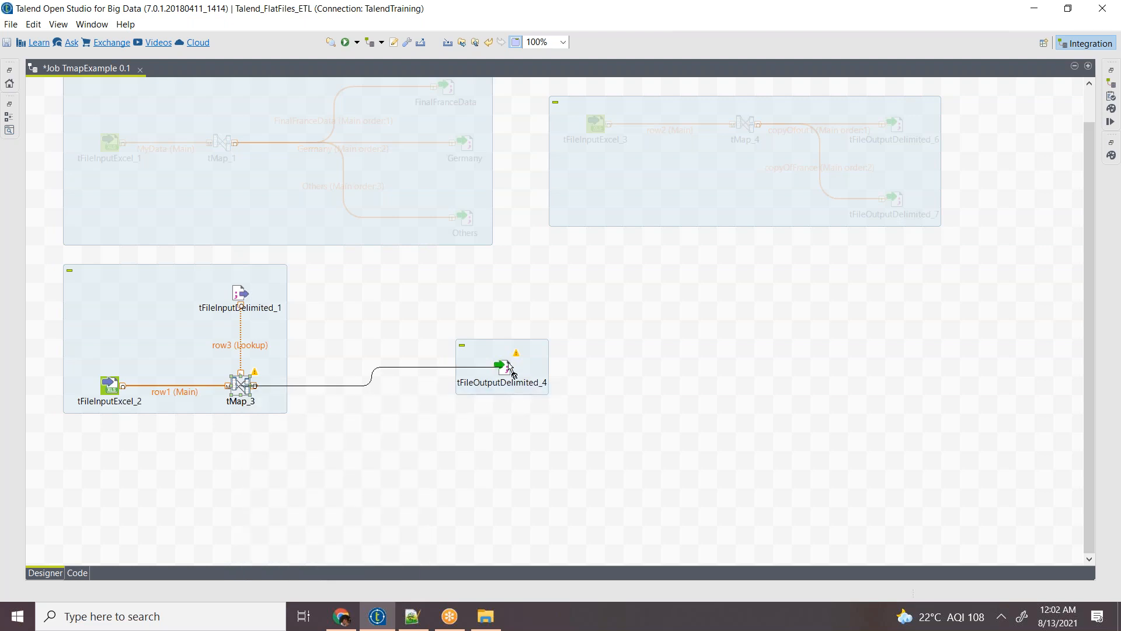
click(512, 370)
Step: Reposition tFileOutputDelimited_4 up and to the right of tMap_3, clear of the unconnected tFileOutputDelimited_5 component
drag(502, 374, 413, 375)
click(411, 390)
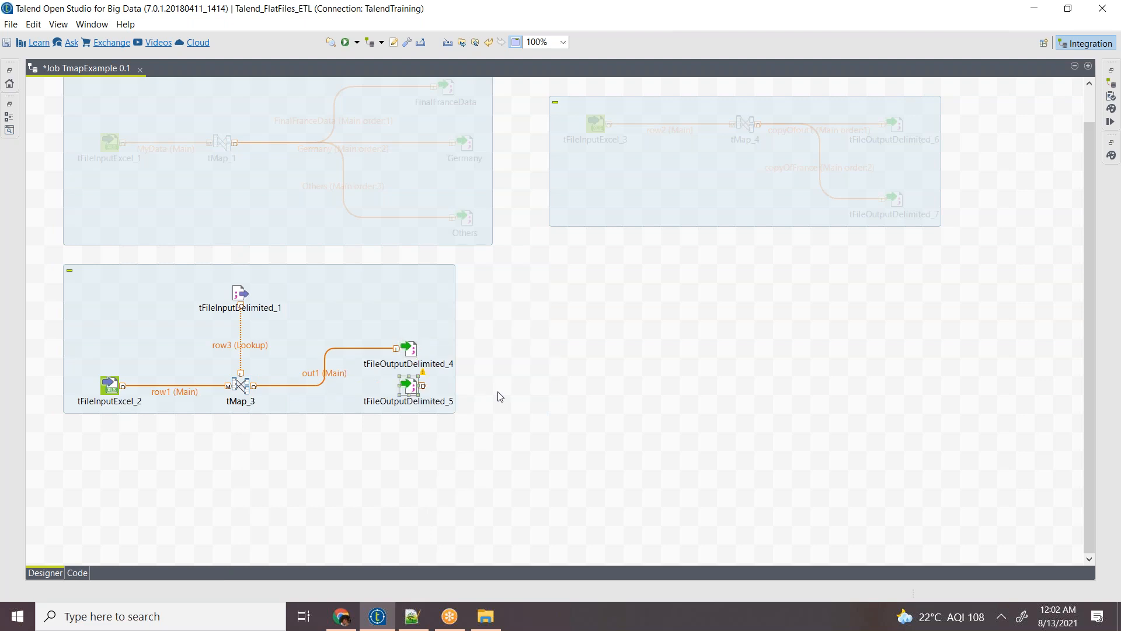
click(501, 397)
click(409, 388)
key(Delete)
drag(409, 359, 372, 399)
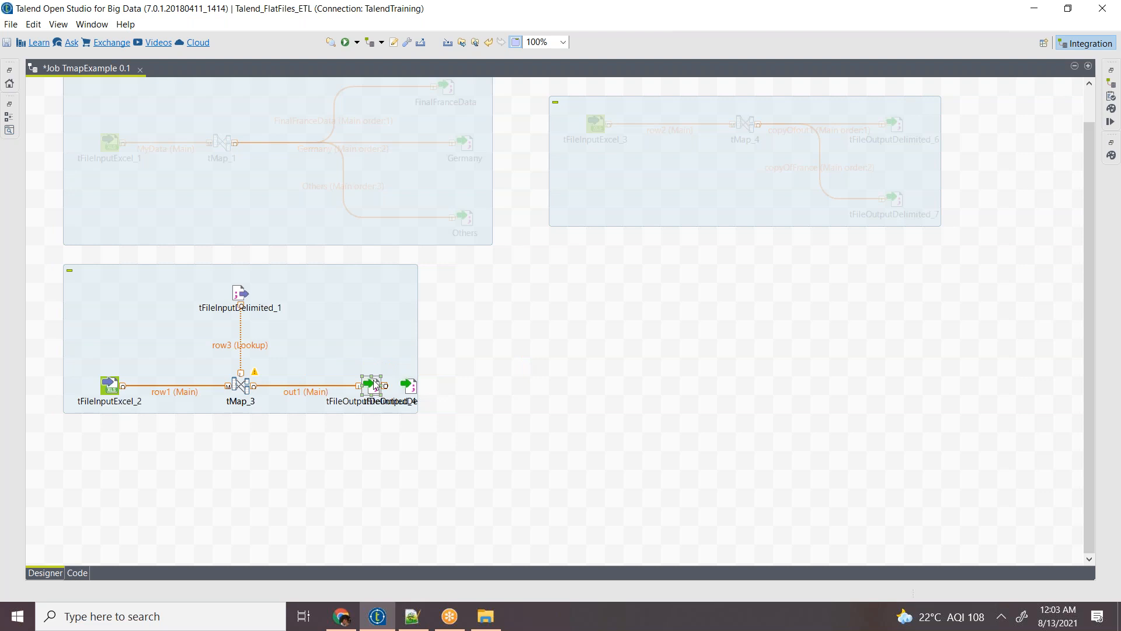
drag(372, 386, 464, 334)
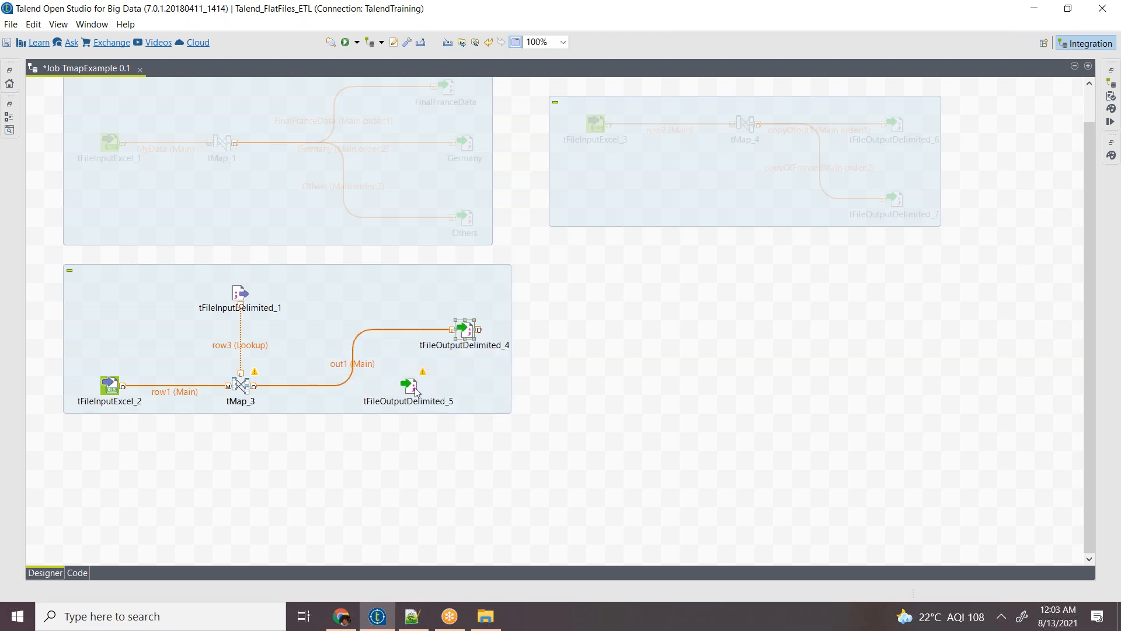
Step: Move tFileOutputDelimited_5 and tFileOutputDelimited_4 away from tMap_3, placing tFileOutputDelimited_4 lower and farther out on the canvas
drag(413, 386, 604, 429)
drag(776, 343, 522, 521)
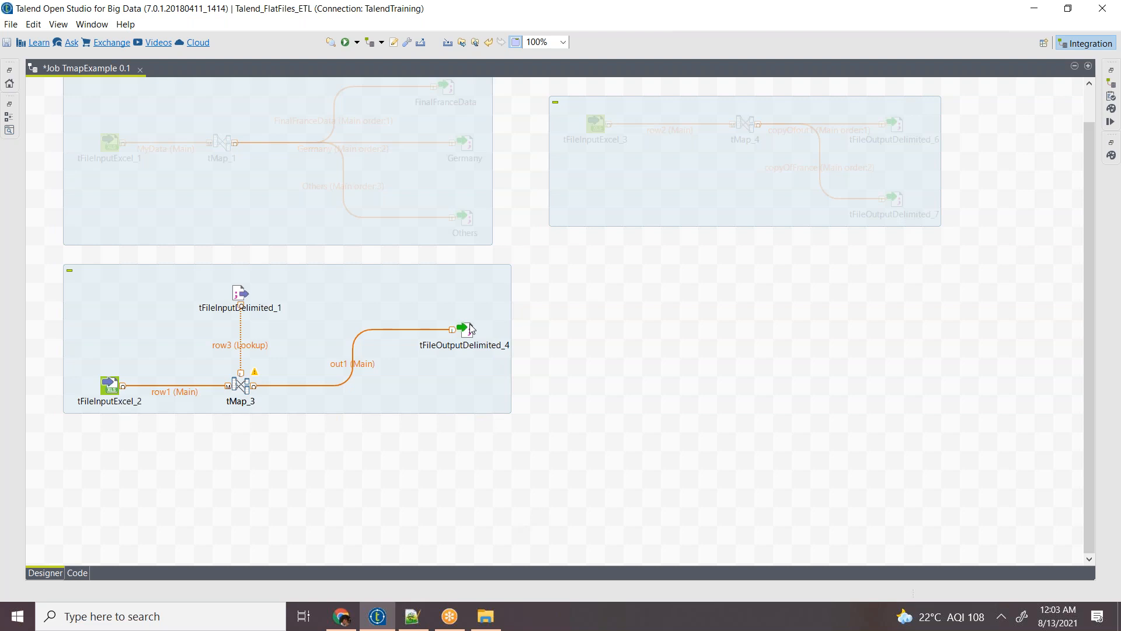
drag(469, 332, 691, 498)
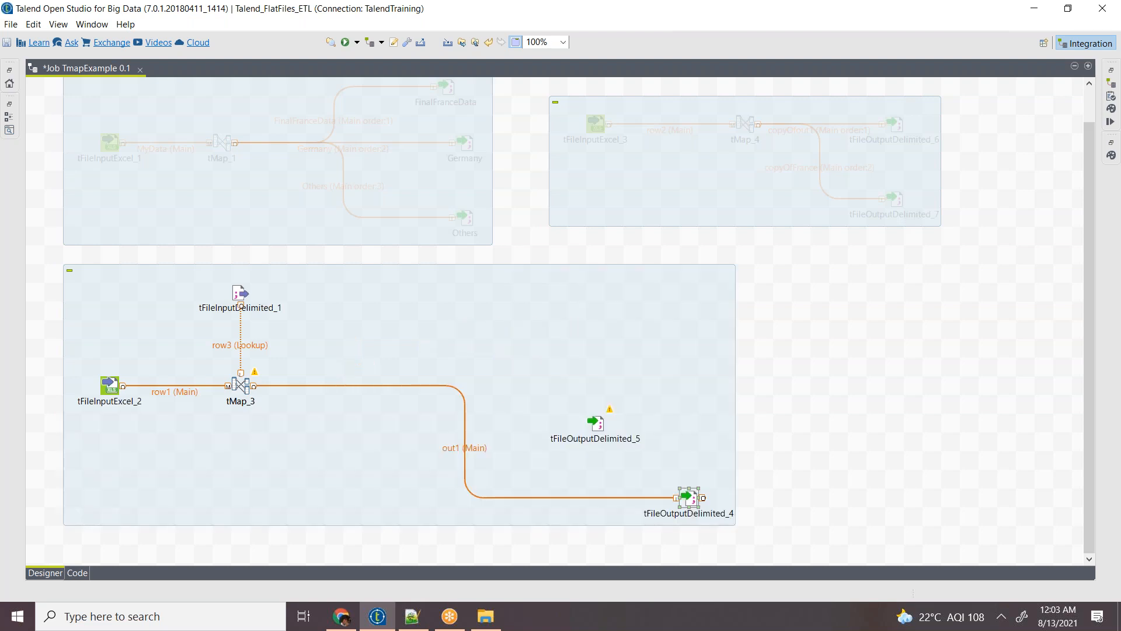
Step: Try to delete the unconnected tFileOutputDelimited_5 component
click(600, 418)
right_click(600, 417)
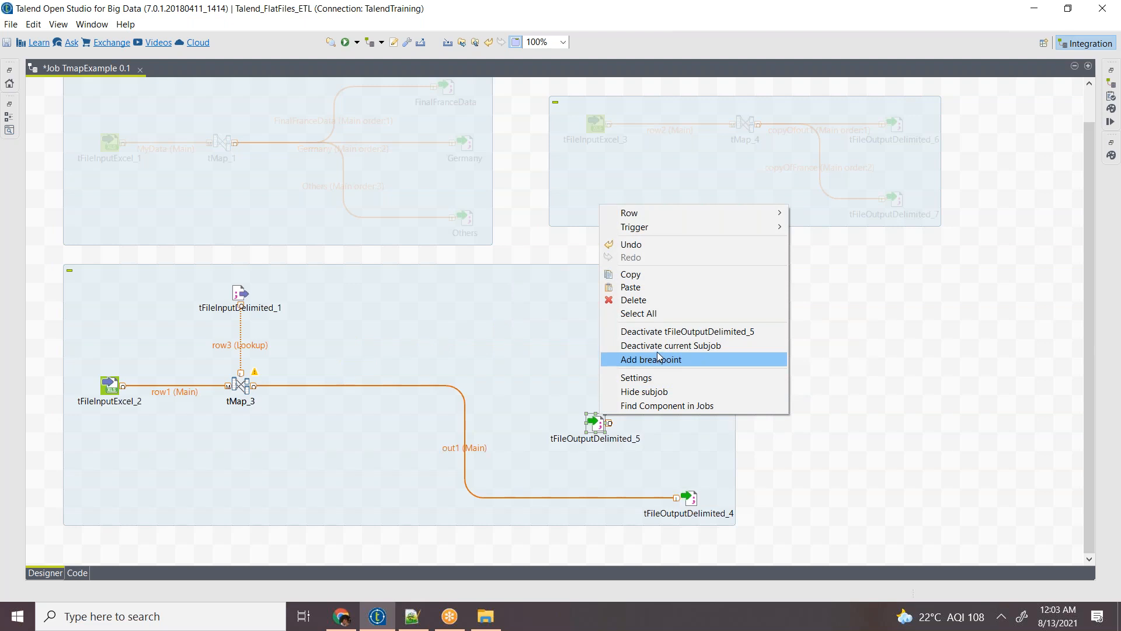
click(645, 301)
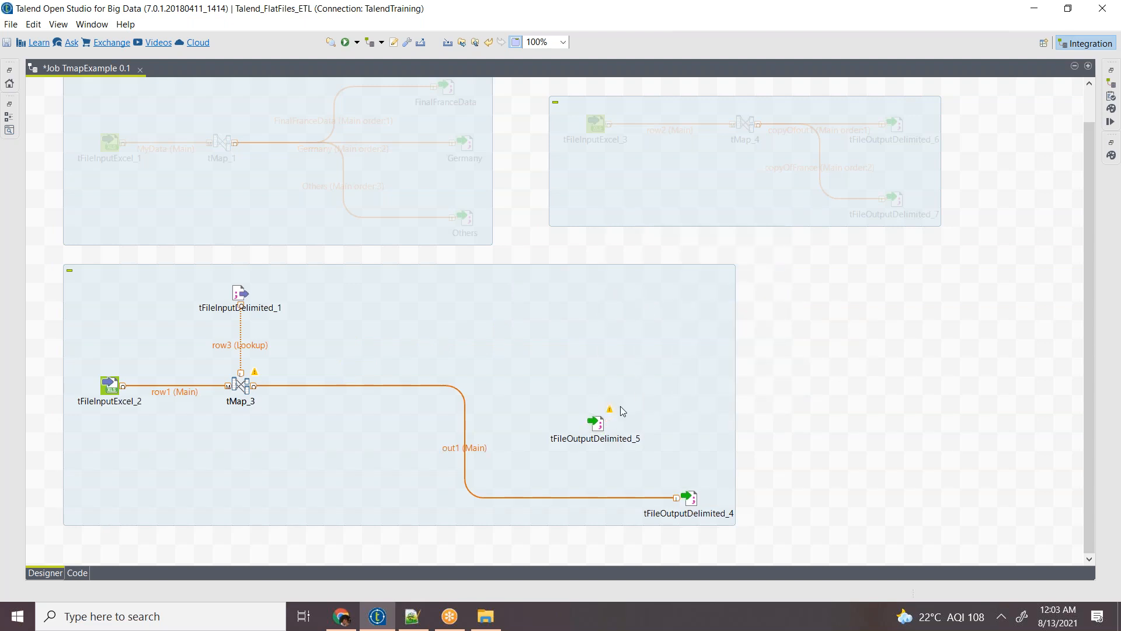
click(597, 422)
right_click(600, 422)
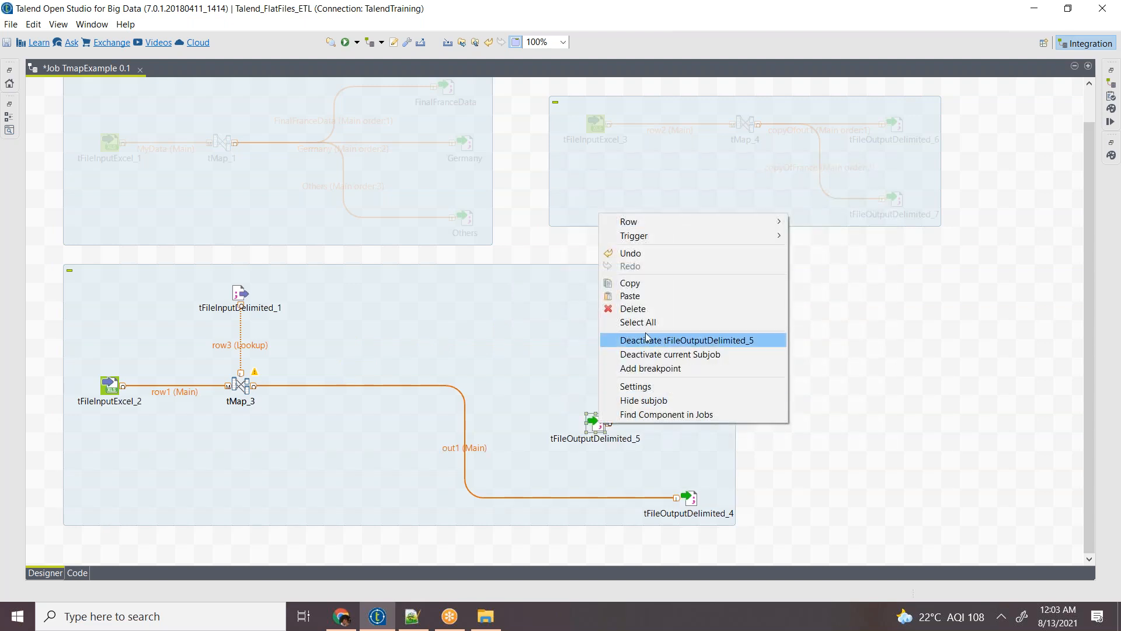
click(645, 309)
click(600, 431)
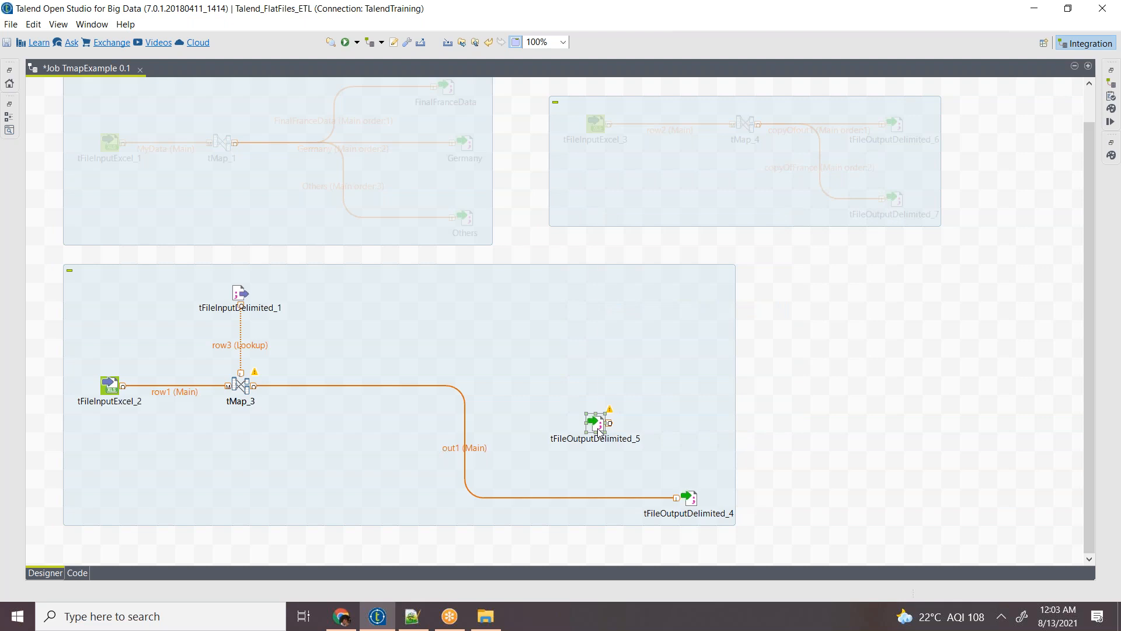
right_click(599, 430)
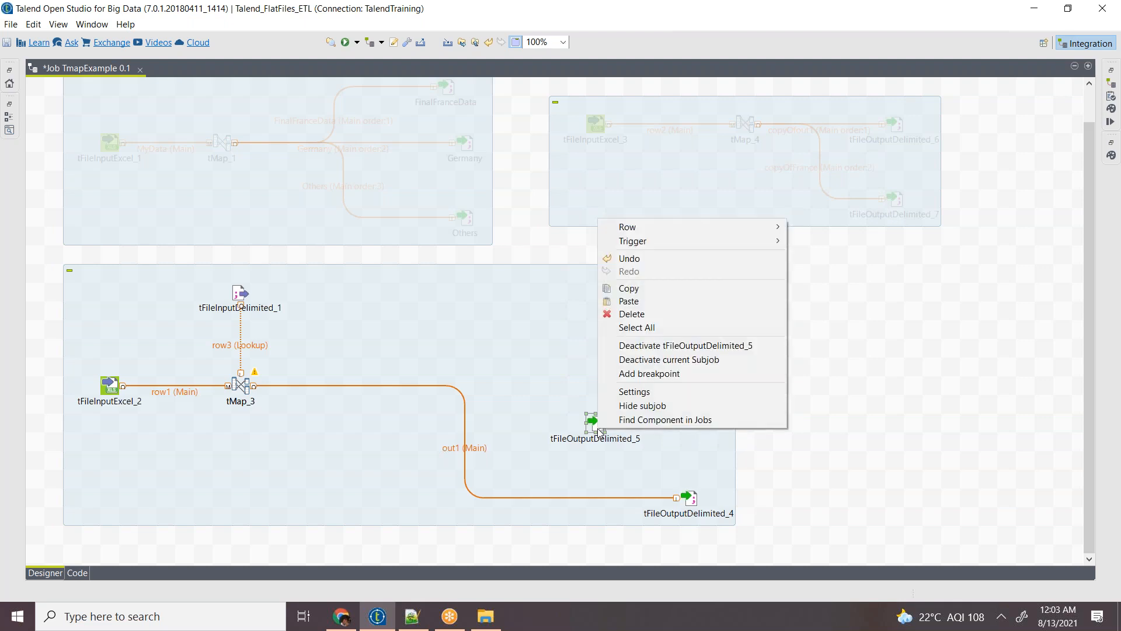
click(728, 359)
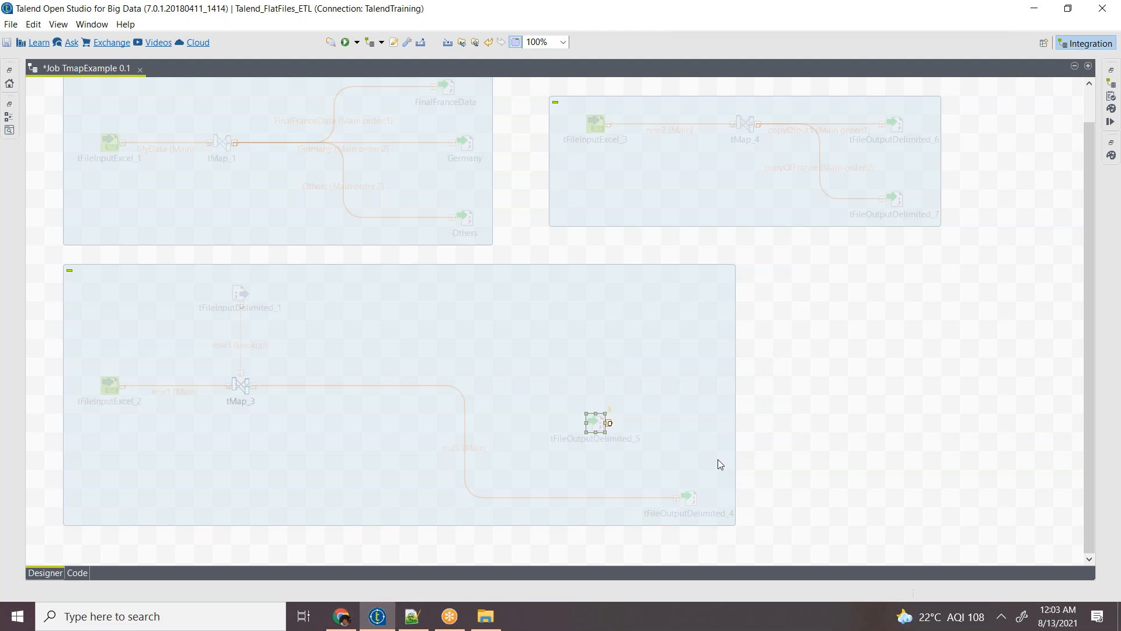
key(ctrl+z)
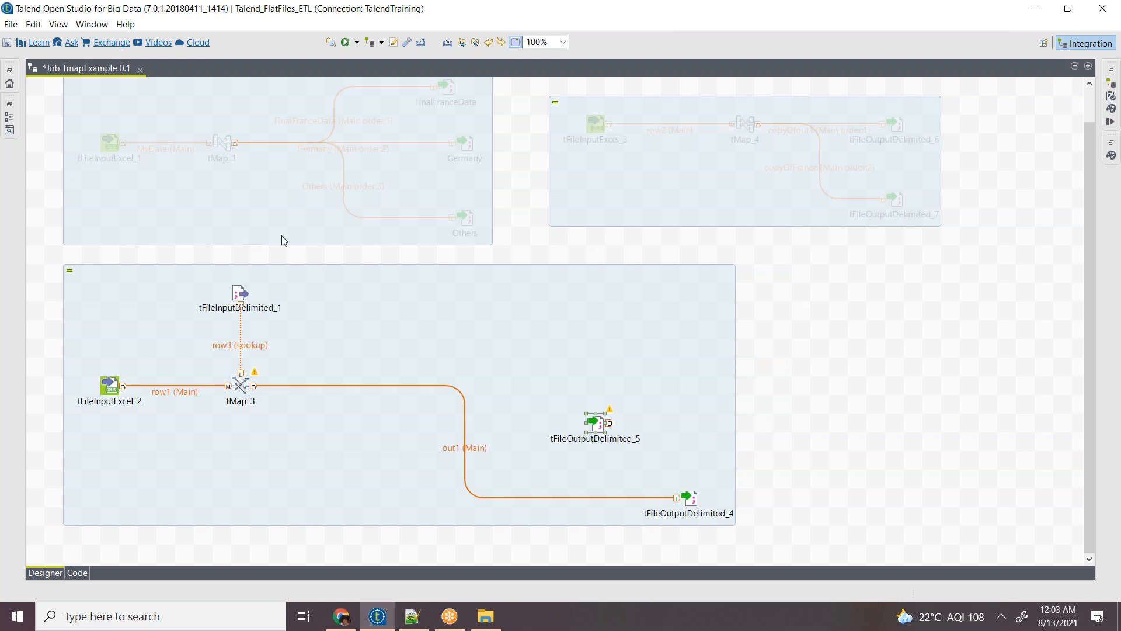
Step: Save the job and set the output file of tFileOutputDelimited_4 to Di,plr_LeftJoin.dat in the Desktop's Day6 folder
key(ctrl+s)
double_click(693, 493)
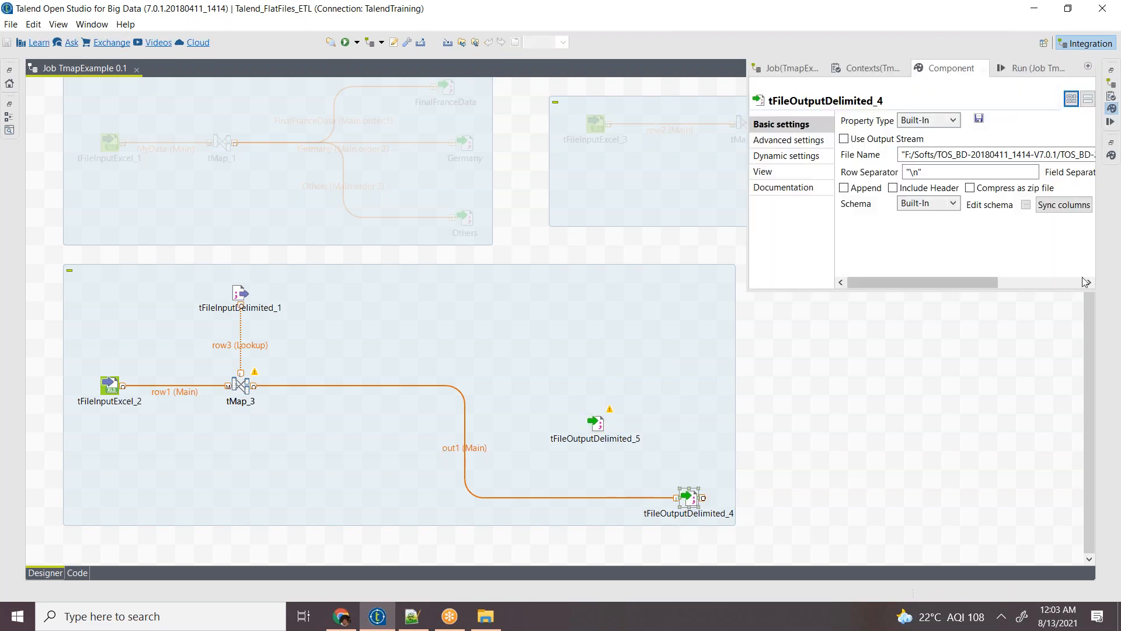
drag(901, 282, 1077, 283)
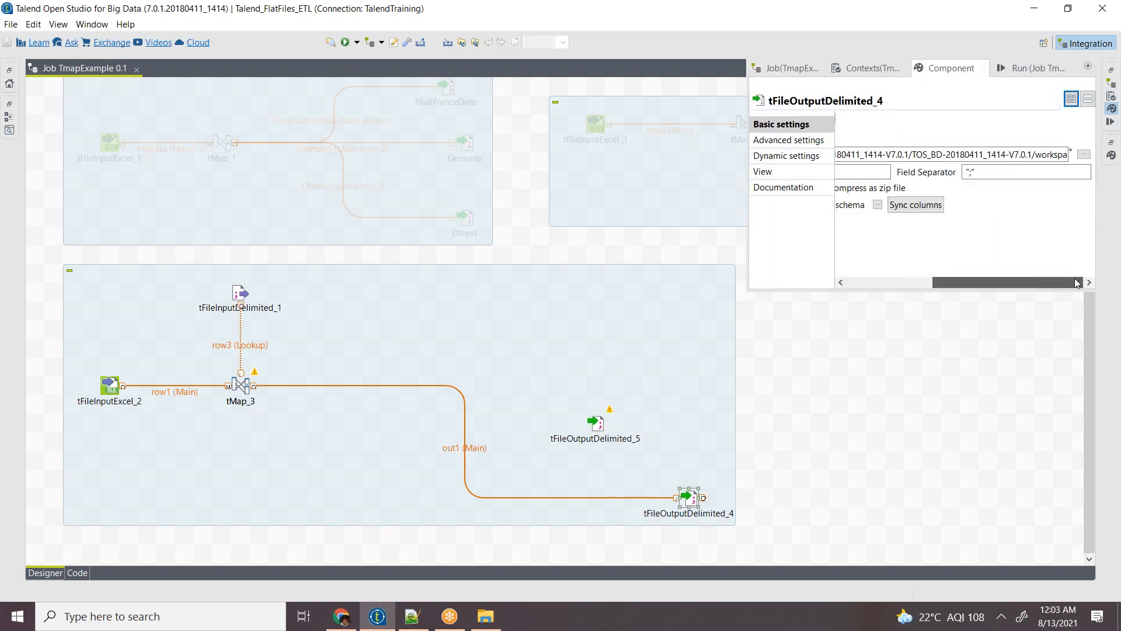
click(1084, 154)
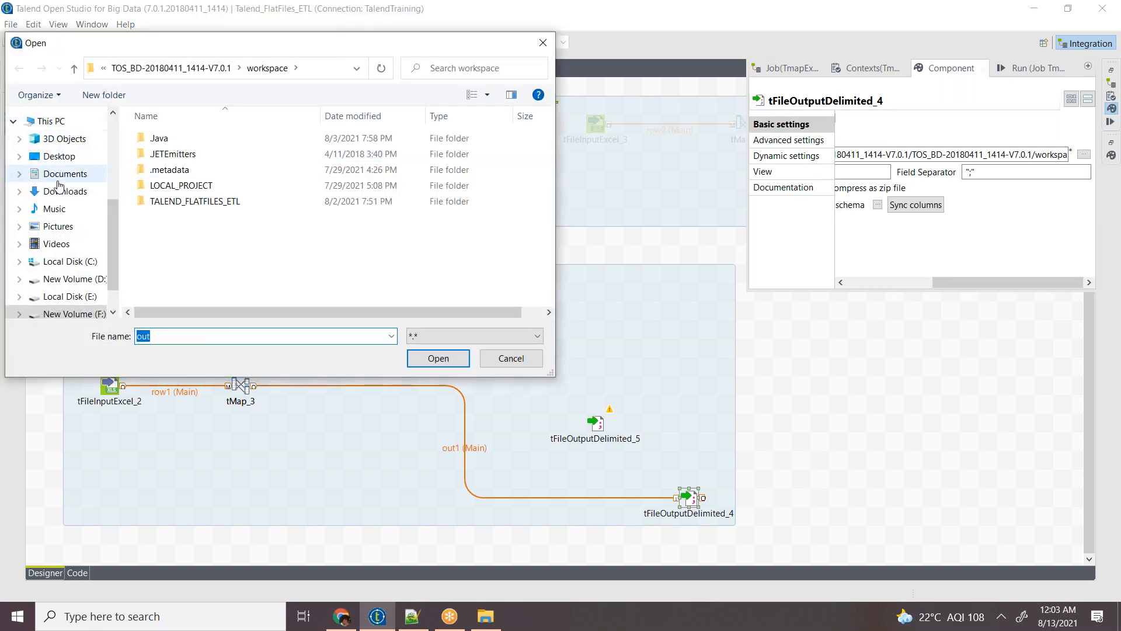
click(58, 156)
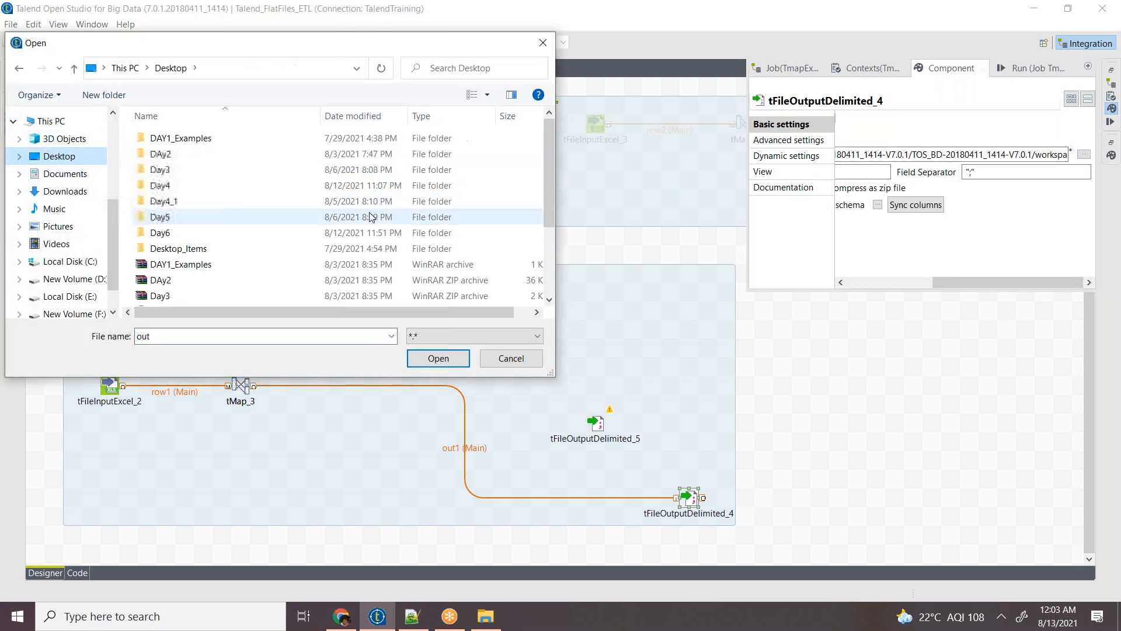
double_click(279, 233)
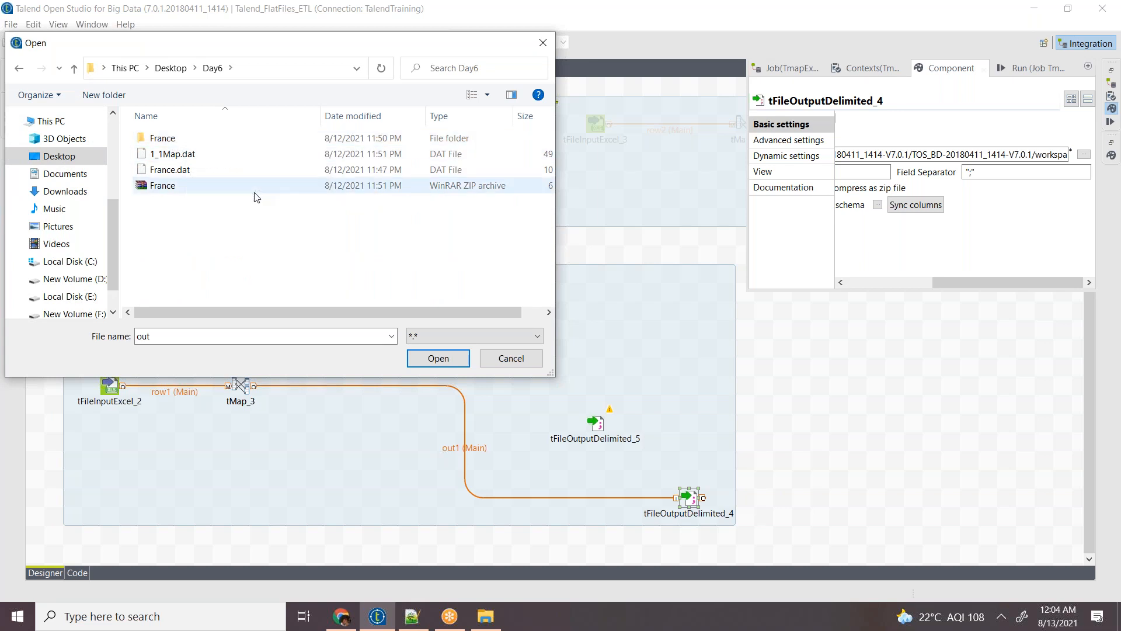
click(192, 156)
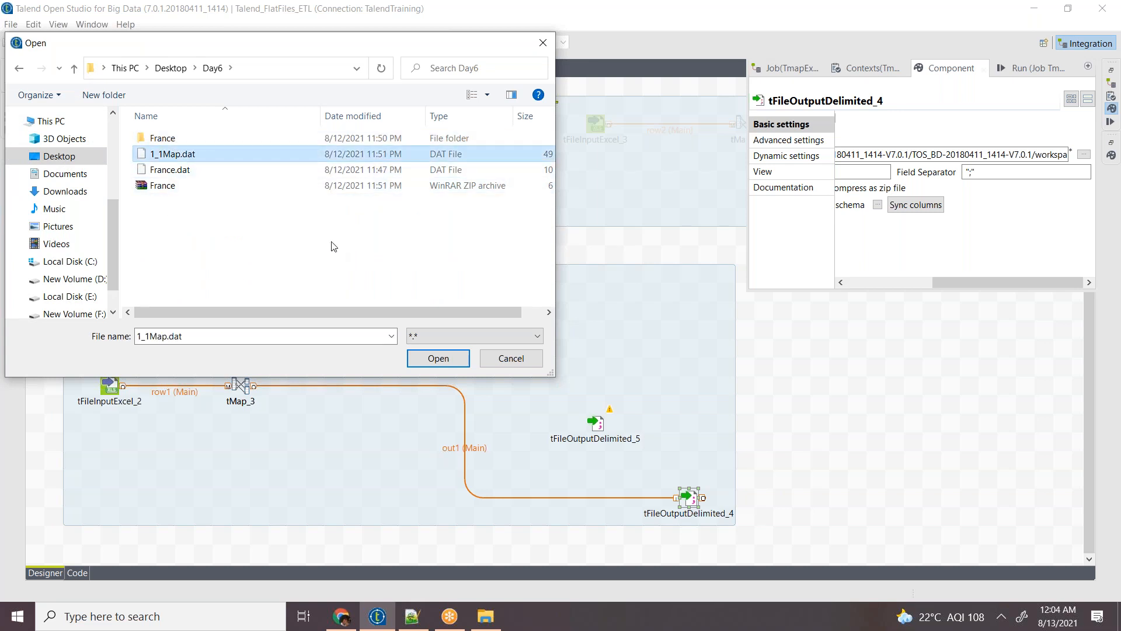
click(222, 335)
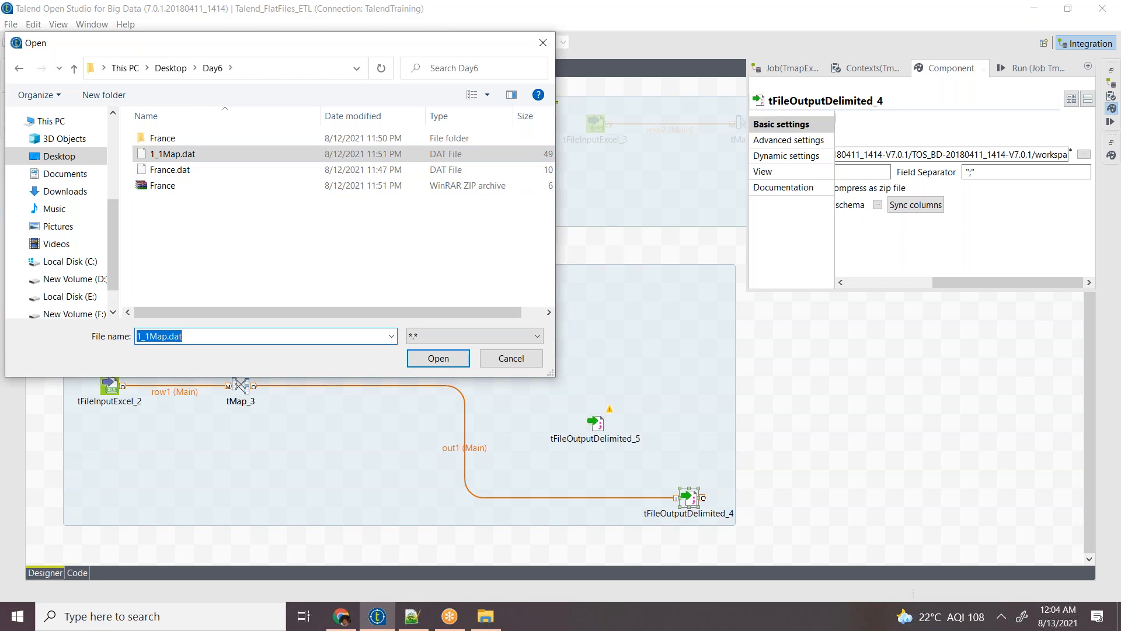
text(Di,plr_Lef)
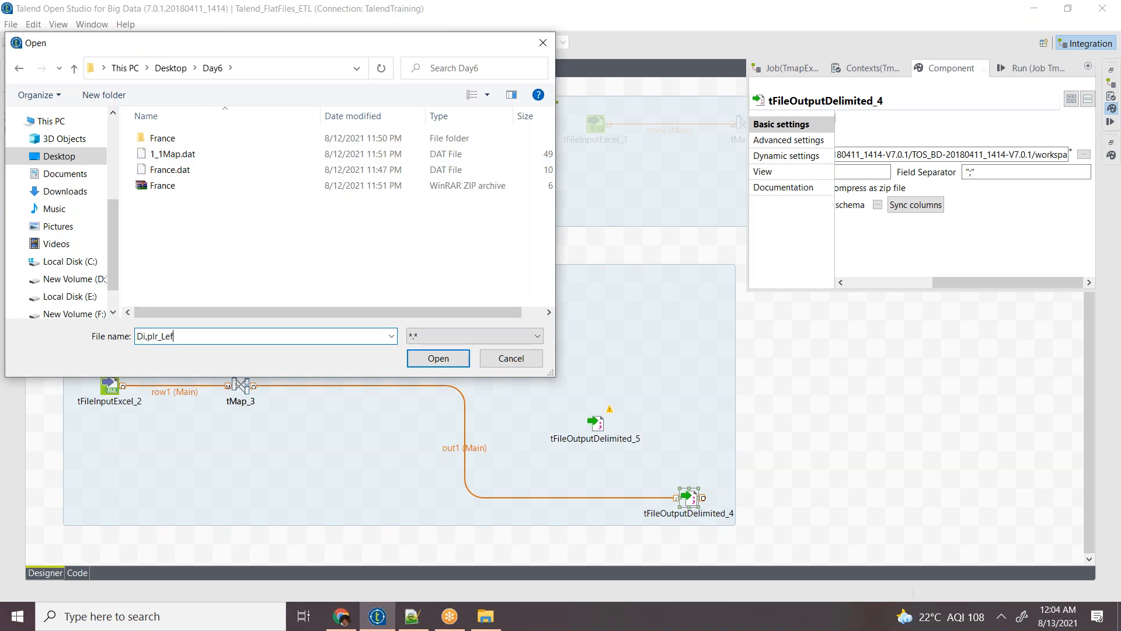
text(tJoin.dat)
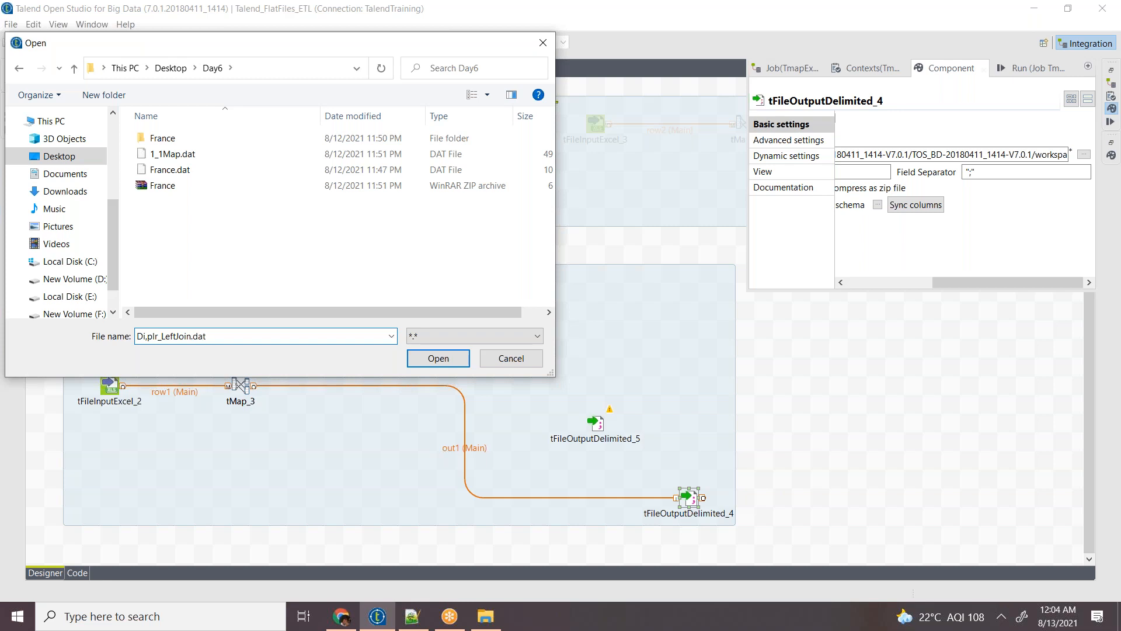
click(446, 360)
Step: Place tFileOutputDelimited_4 level with tMap_3, and configure it with synced columns and an included header
drag(697, 504, 484, 395)
double_click(483, 390)
click(922, 206)
drag(973, 281, 863, 284)
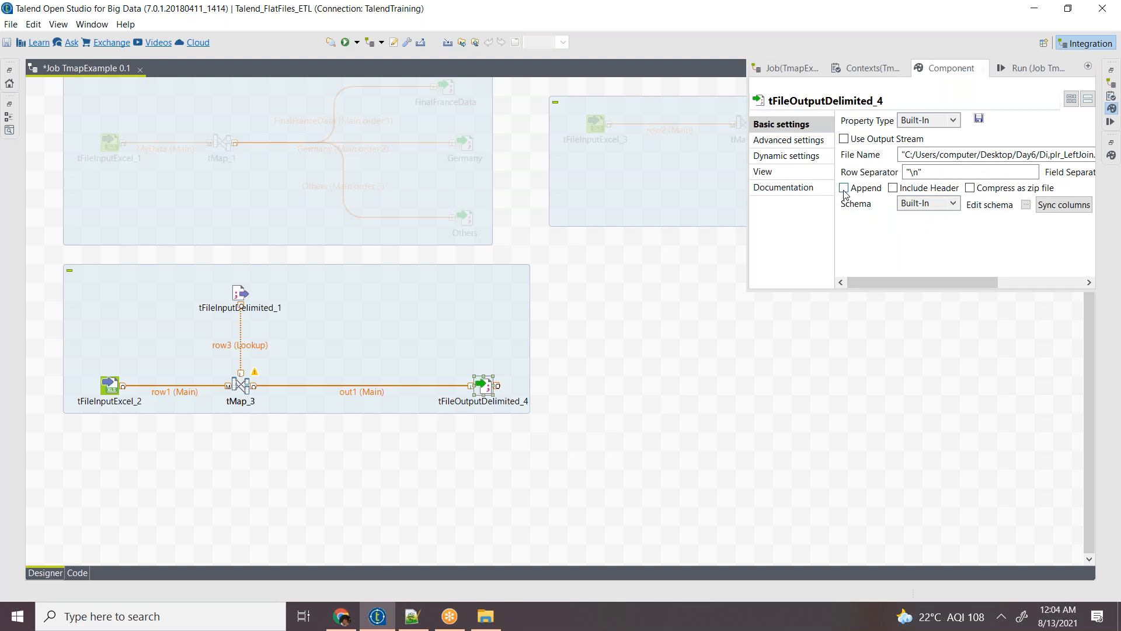
click(894, 189)
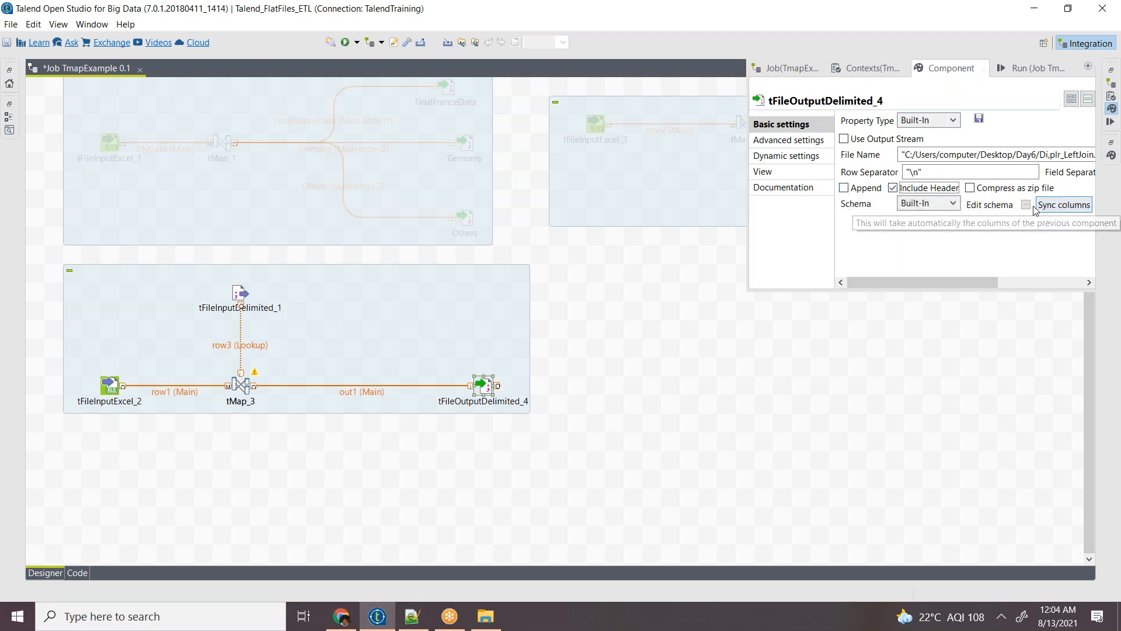
Step: Set the match model of the row3 lookup in tMap_3 to Unique match and apply the mapping changes
double_click(234, 388)
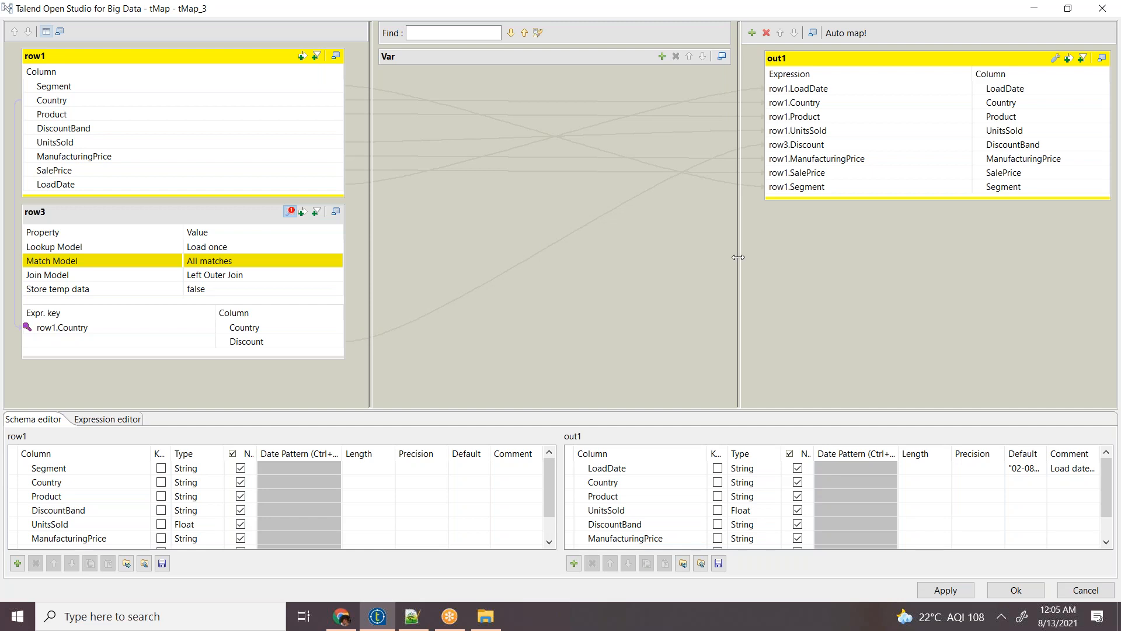
click(308, 261)
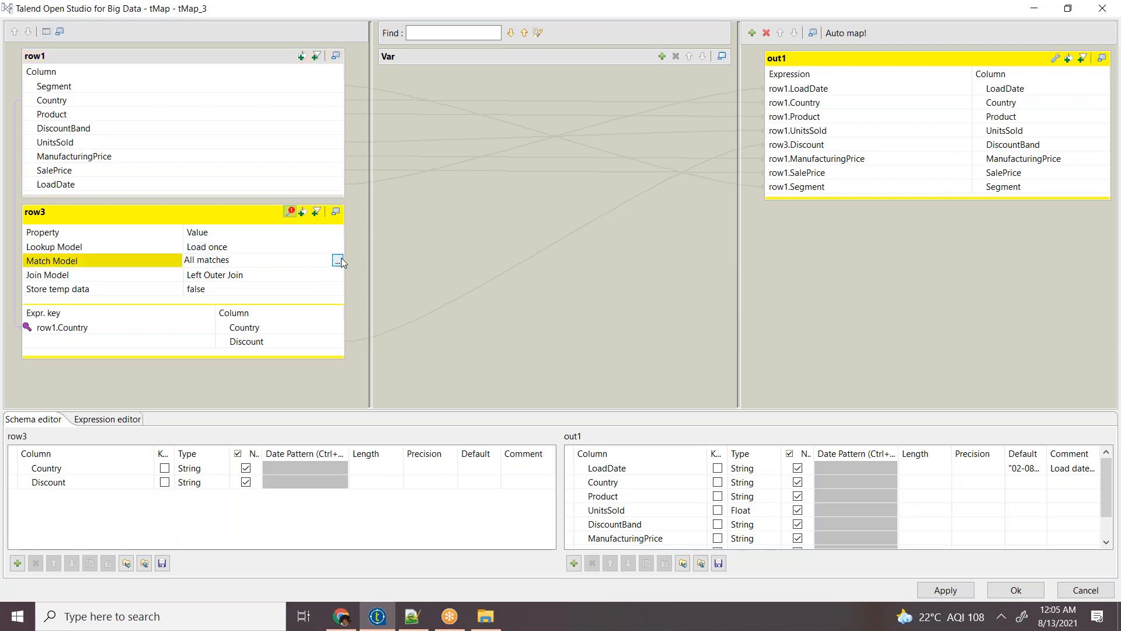
click(338, 260)
click(548, 246)
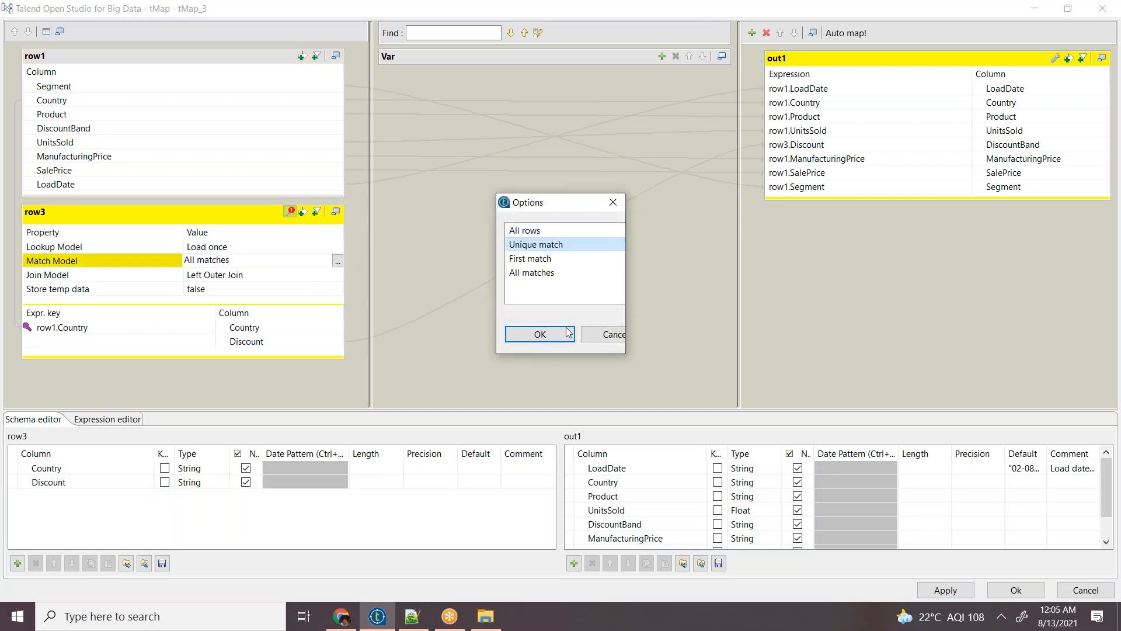
click(536, 334)
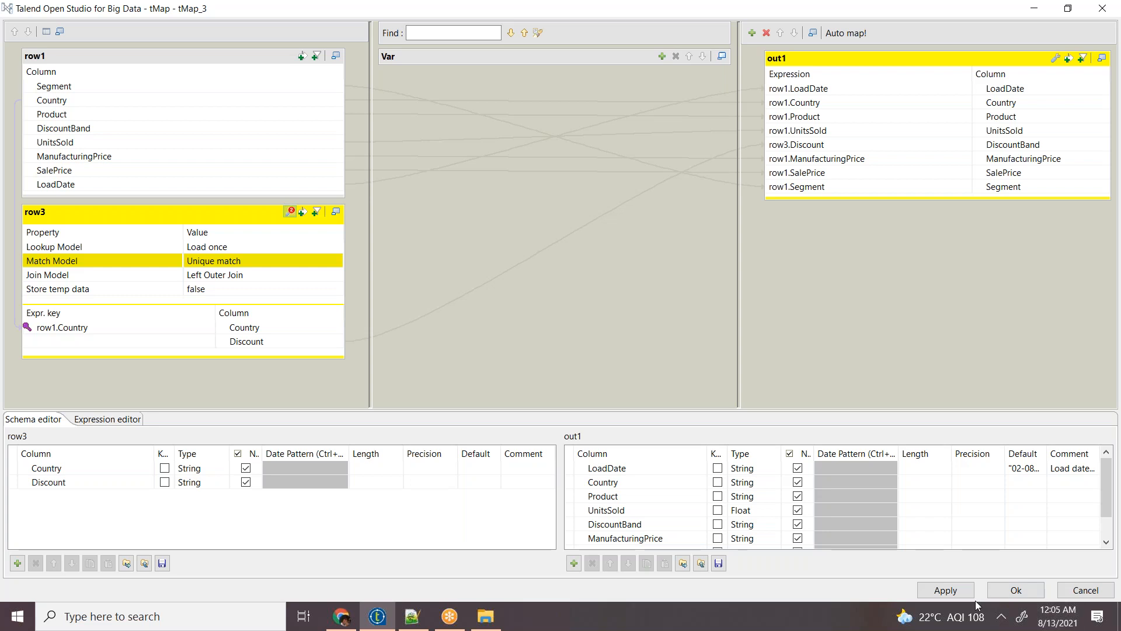
click(945, 591)
click(1019, 591)
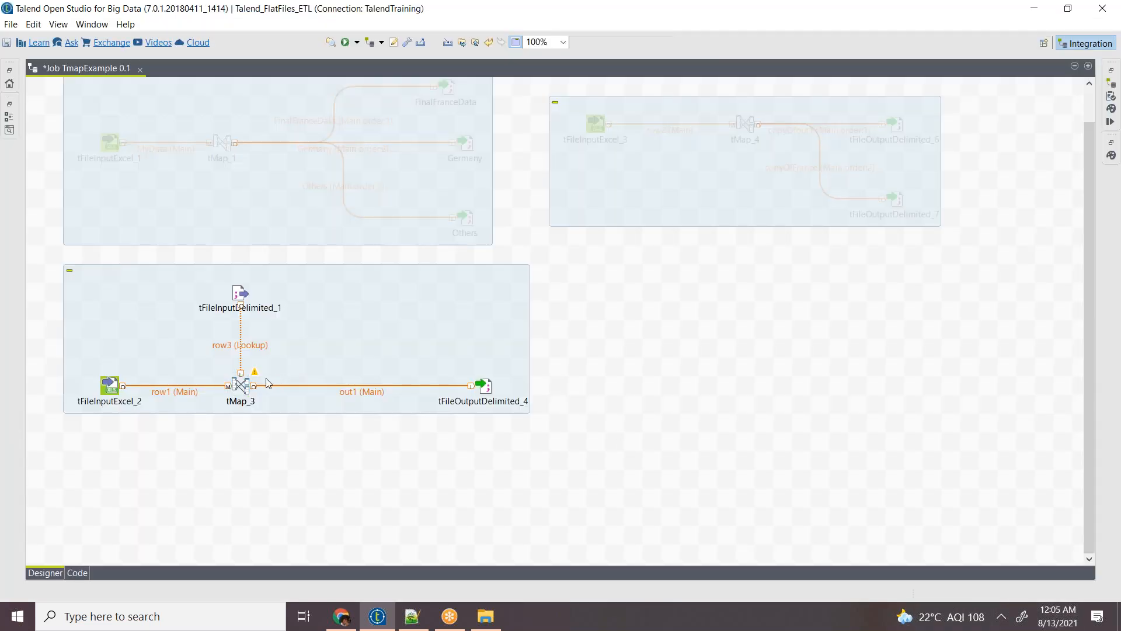
Step: Check the warning on tMap_3 and review its output mapping without changing it
mouse_move(256, 377)
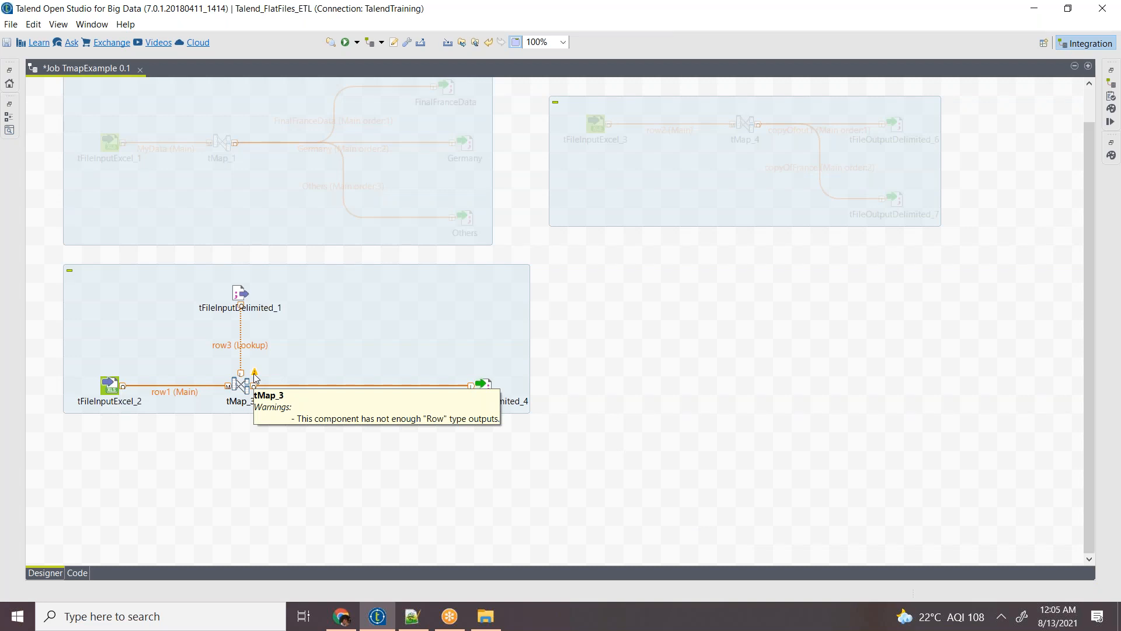
click(243, 386)
double_click(242, 386)
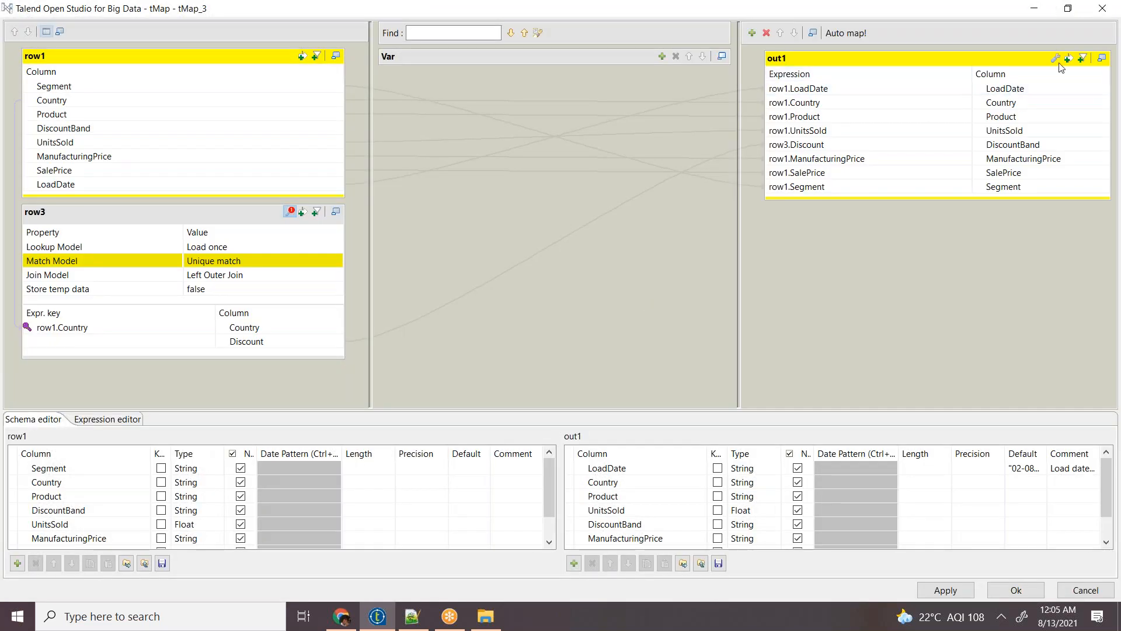
click(1102, 8)
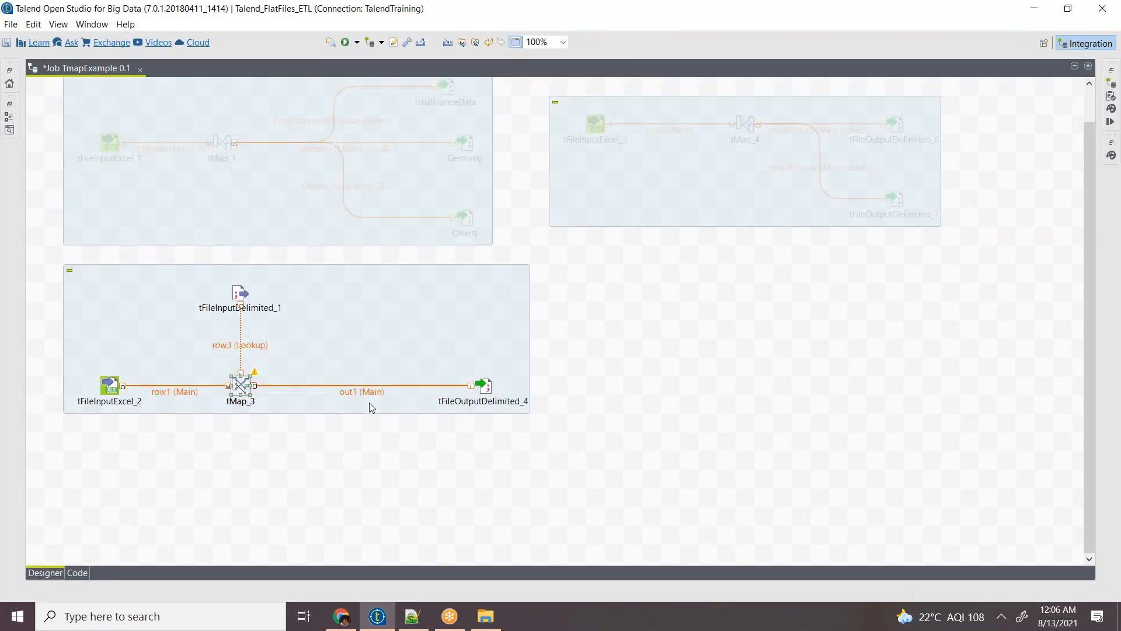
Step: Rename the out1 connection between tMap_3 and tFileOutputDelimited_4 as Join
click(372, 393)
click(372, 395)
text(Join)
key(Return)
Step: Delete the connection from tMap_3 to tFileOutputDelimited_4 and remove the Join output table from the tMap_3 mapping
key(Delete)
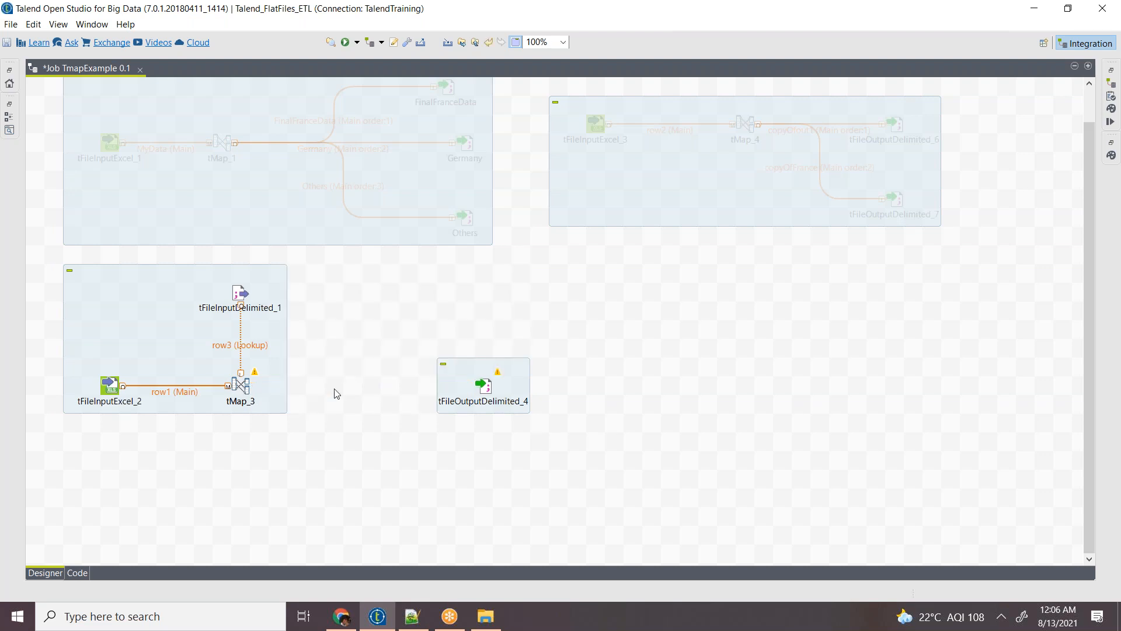
double_click(241, 387)
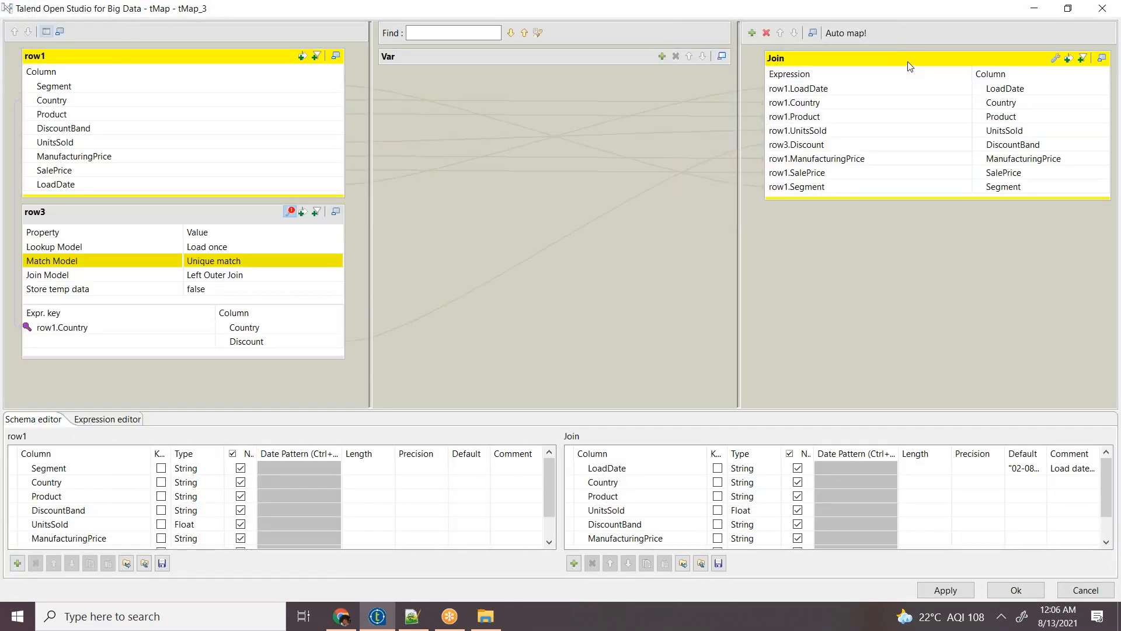
click(908, 60)
click(766, 33)
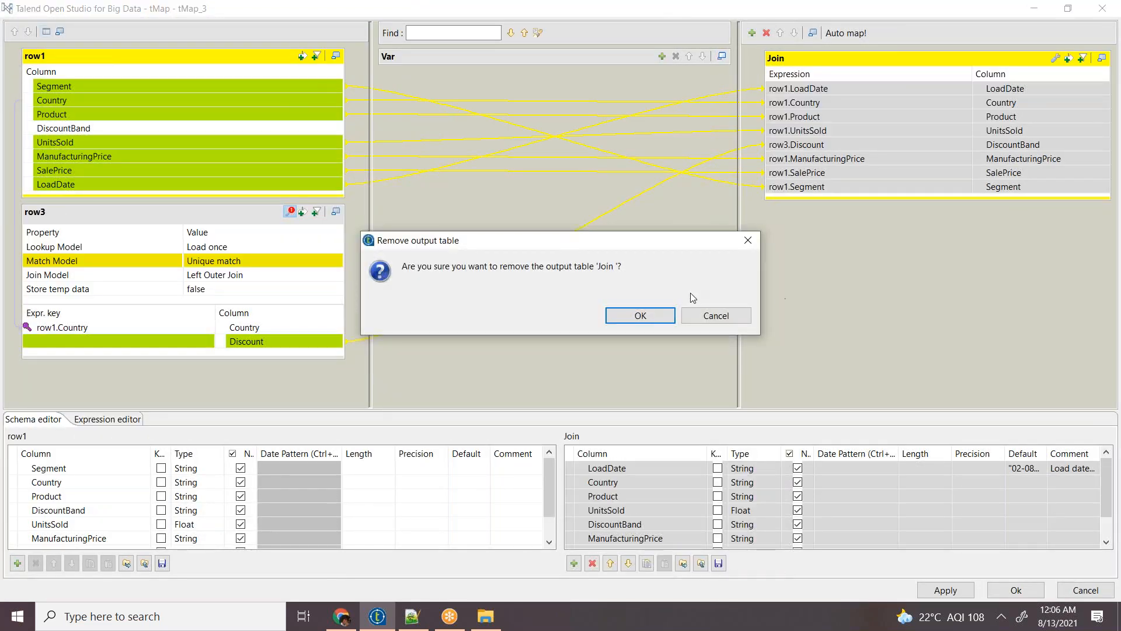
click(641, 315)
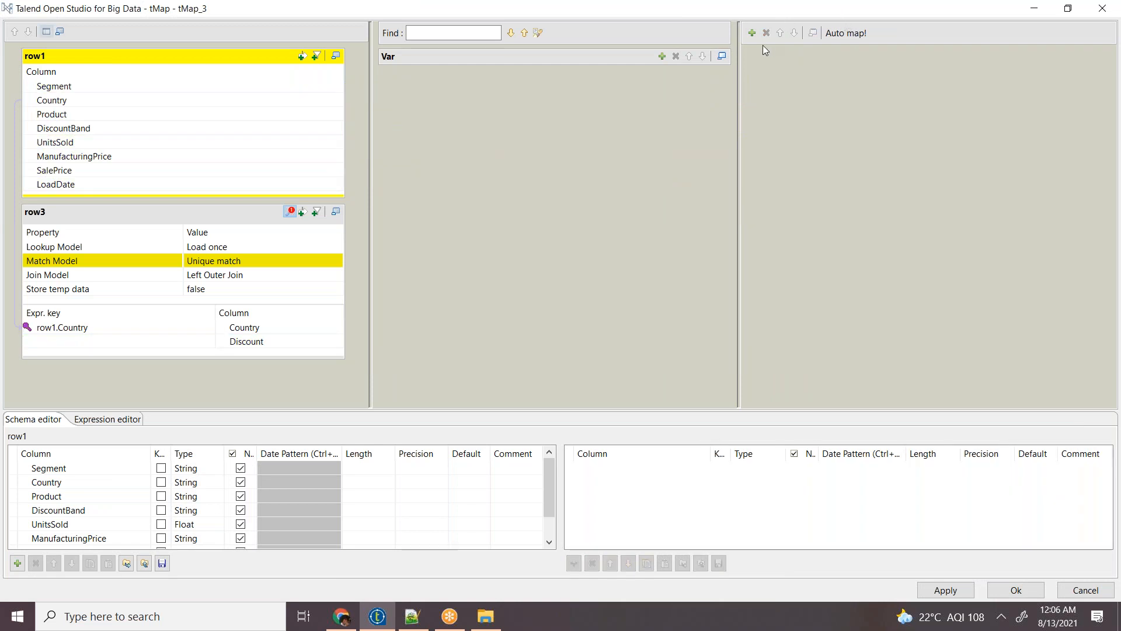
Step: Add a new output table named out1 in tMap_3 and map all row1 columns to it
click(752, 33)
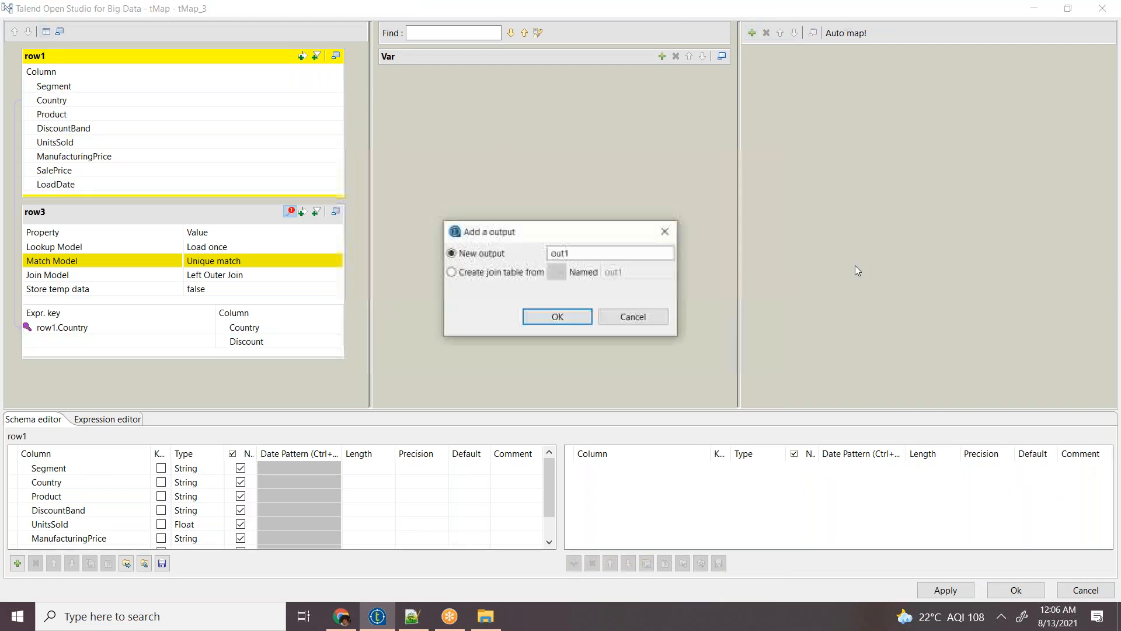
click(577, 327)
click(244, 52)
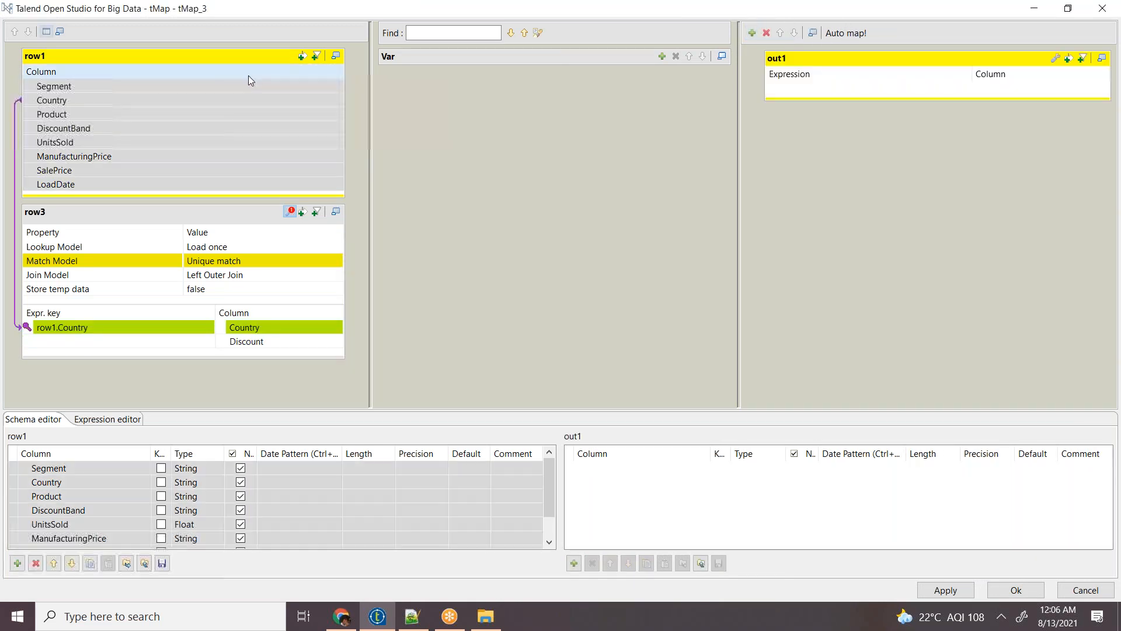
mouse_move(251, 86)
mouse_down()
mouse_move(983, 47)
mouse_move(909, 29)
mouse_move(958, 43)
mouse_move(1018, 96)
mouse_up()
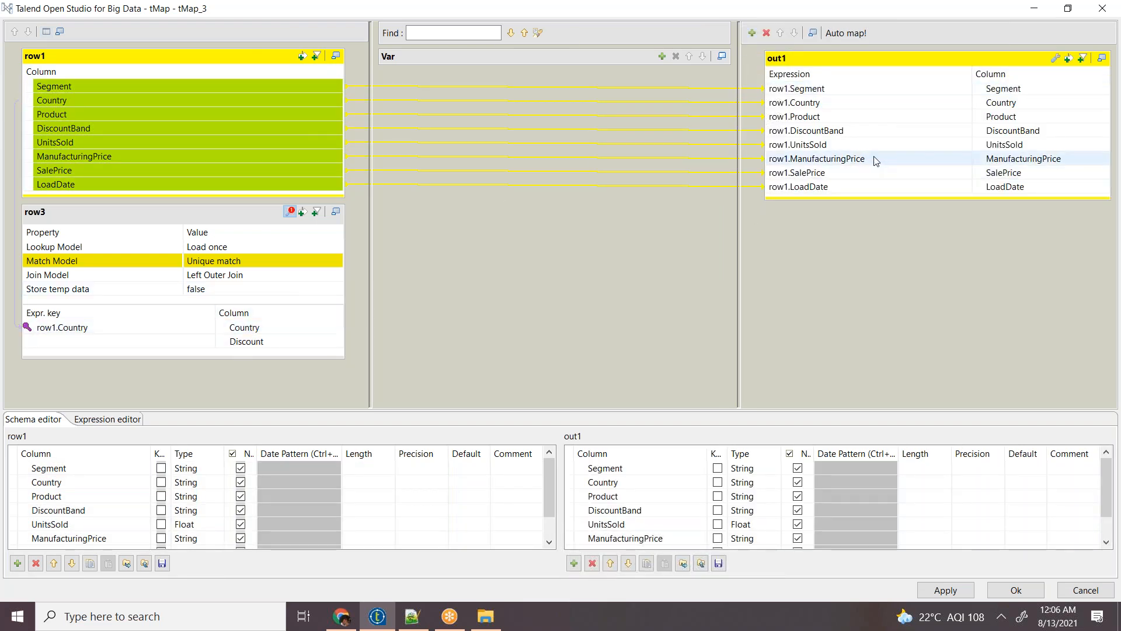
Step: Map row3.Discount to the DiscountBand column of out1 in place of the row1 expression, and confirm the tMap_3 mapping
click(841, 130)
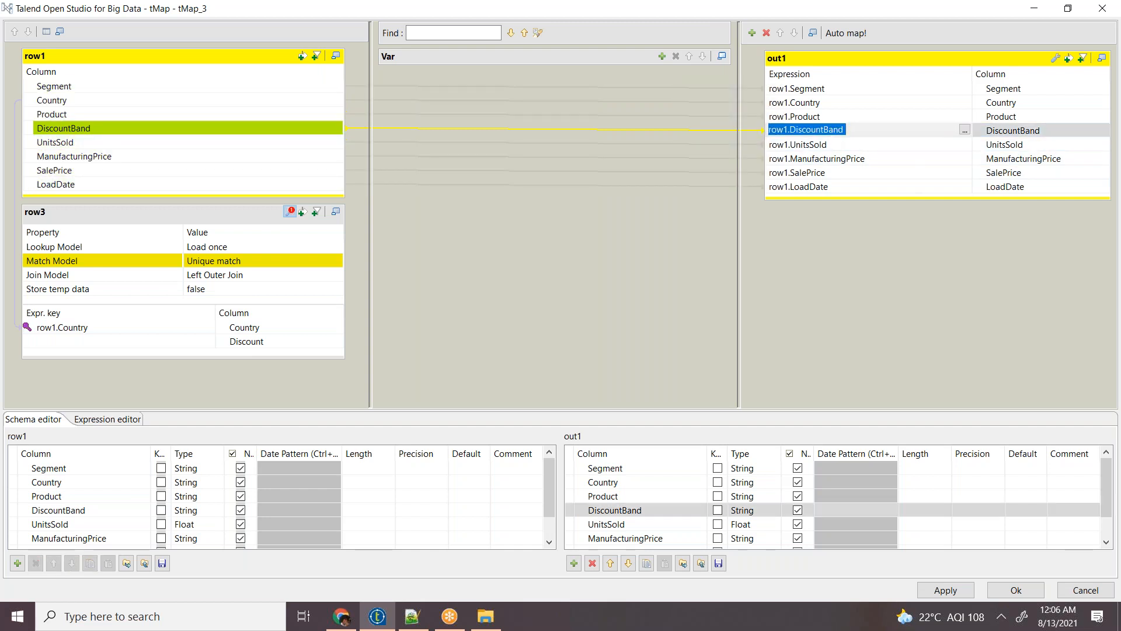
key(BackSpace)
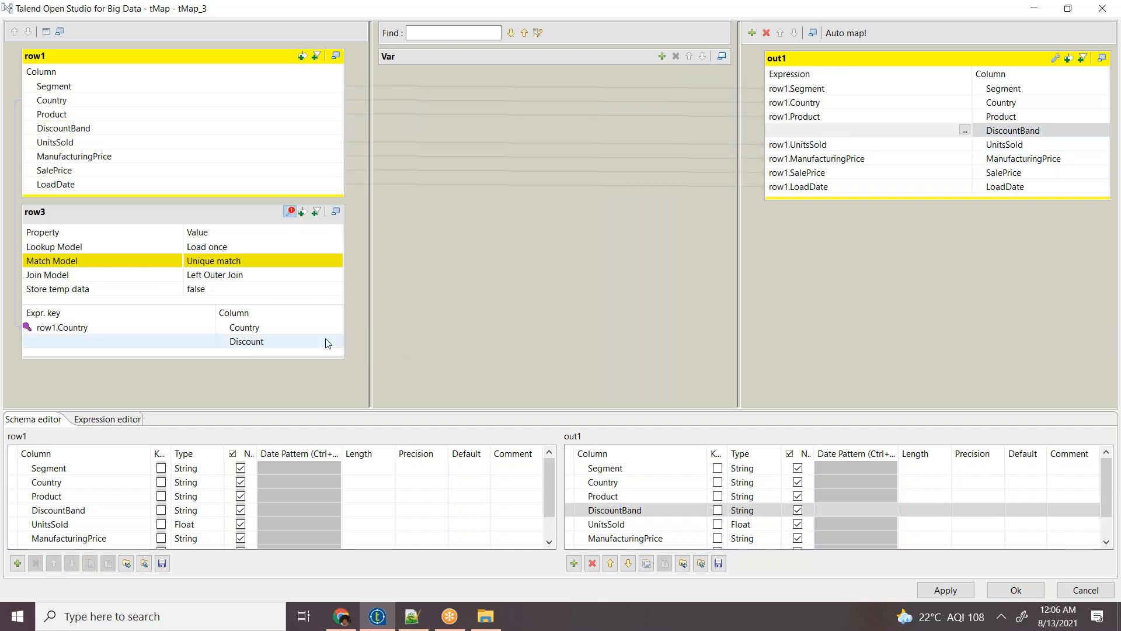
drag(321, 342, 835, 130)
click(946, 590)
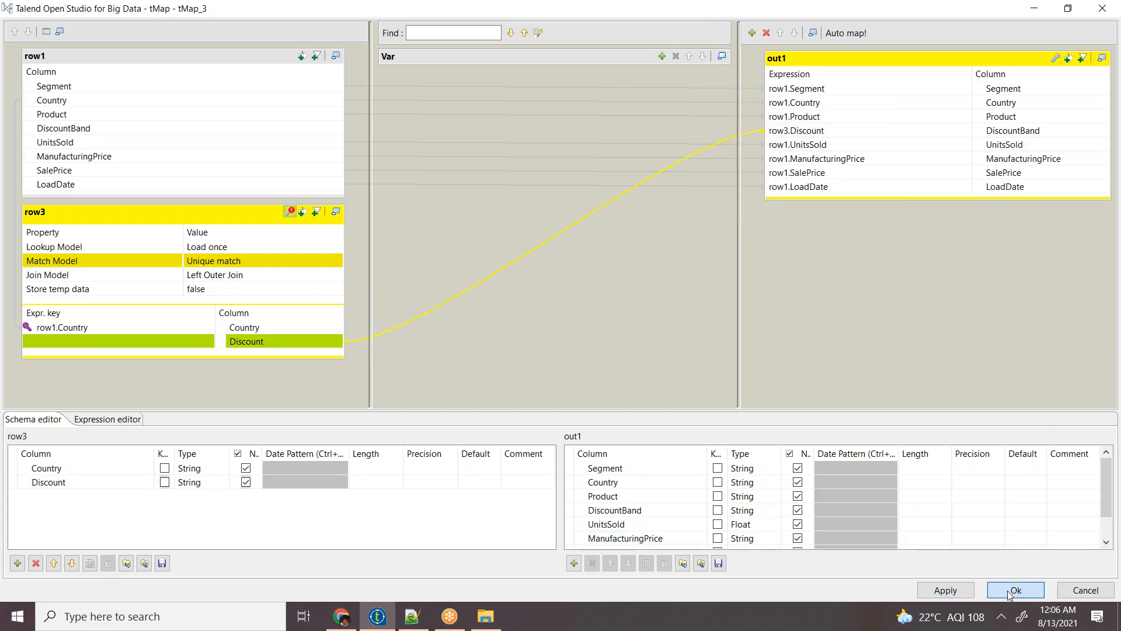
click(1009, 593)
Step: Connect the out1 output of tMap_3 to tFileOutputDelimited_4
right_click(239, 387)
mouse_move(332, 396)
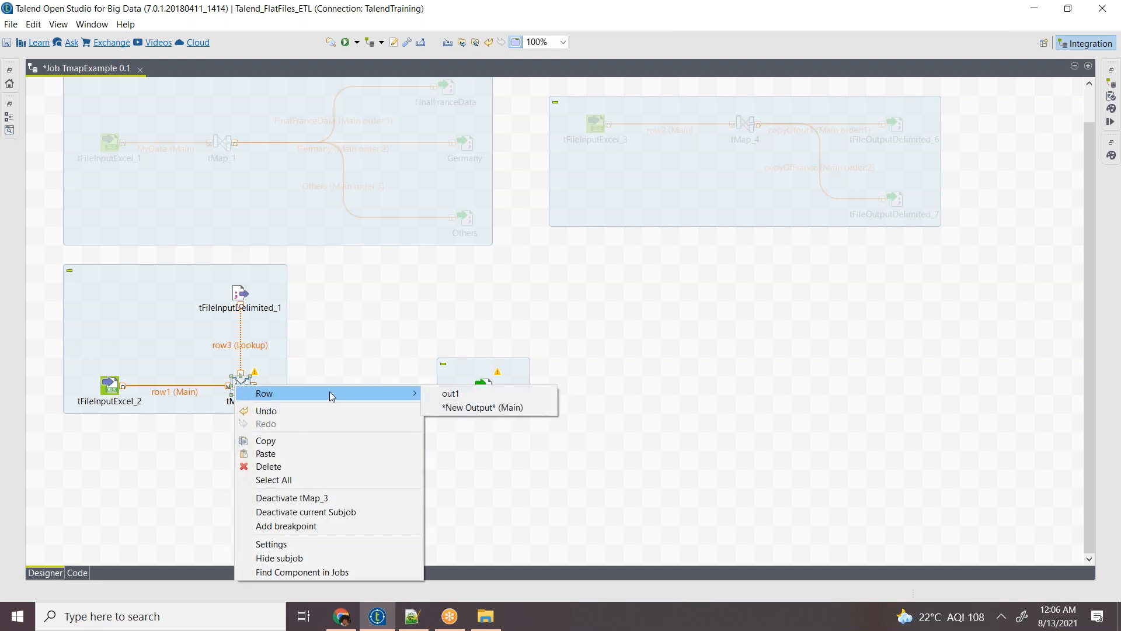
click(462, 393)
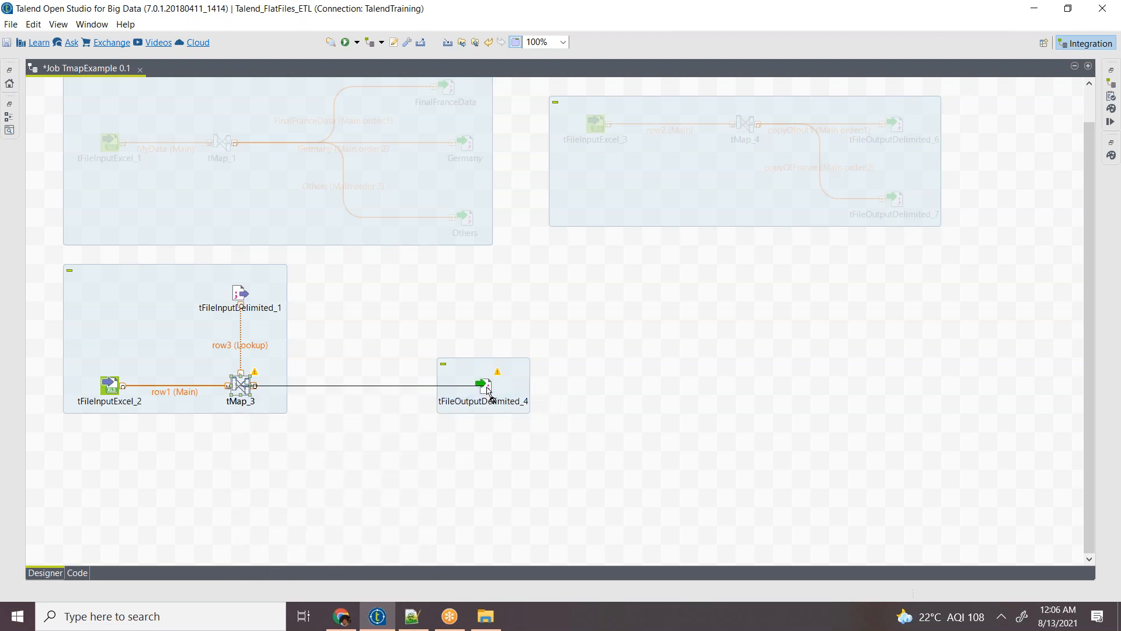
click(490, 393)
Step: Review the schema of tFileOutputDelimited_4 against its out1 input and close it
double_click(484, 384)
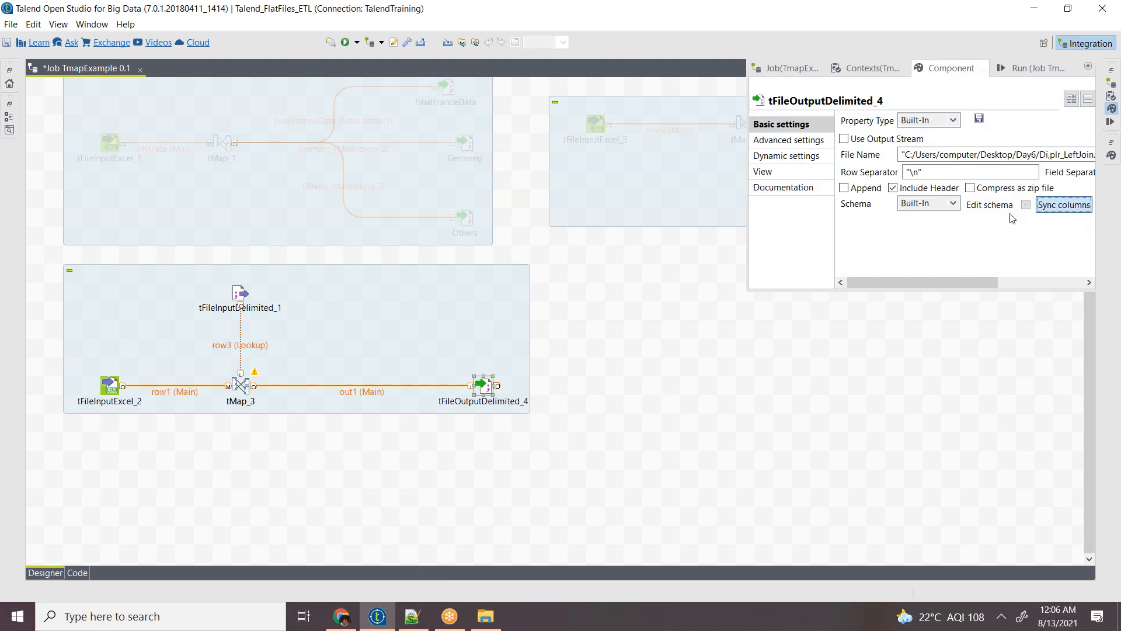
click(1026, 205)
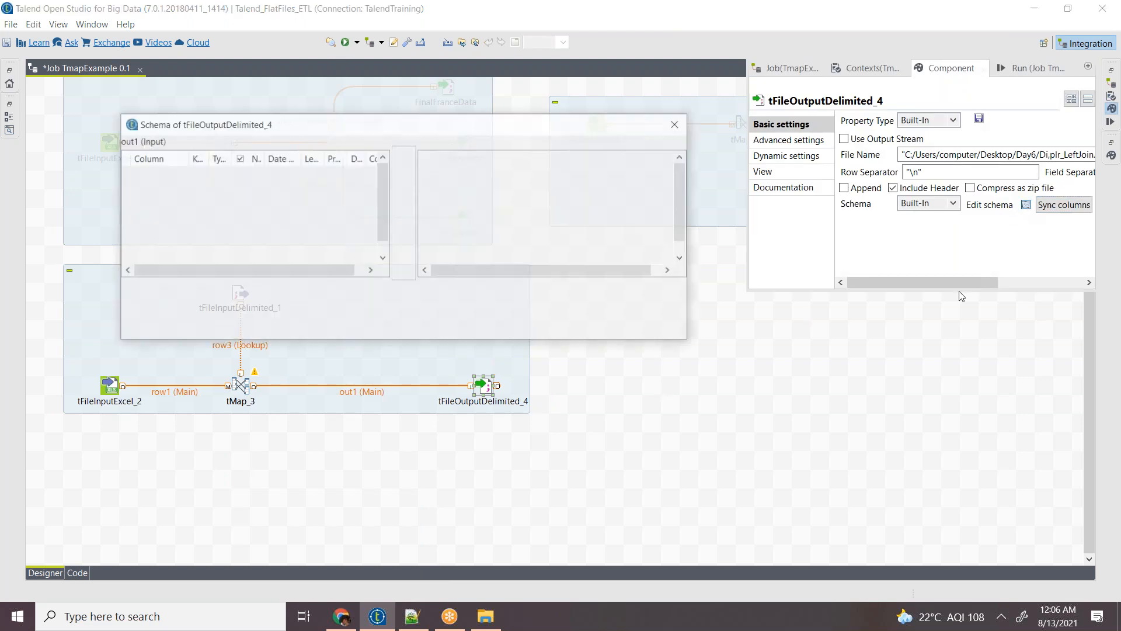
click(584, 322)
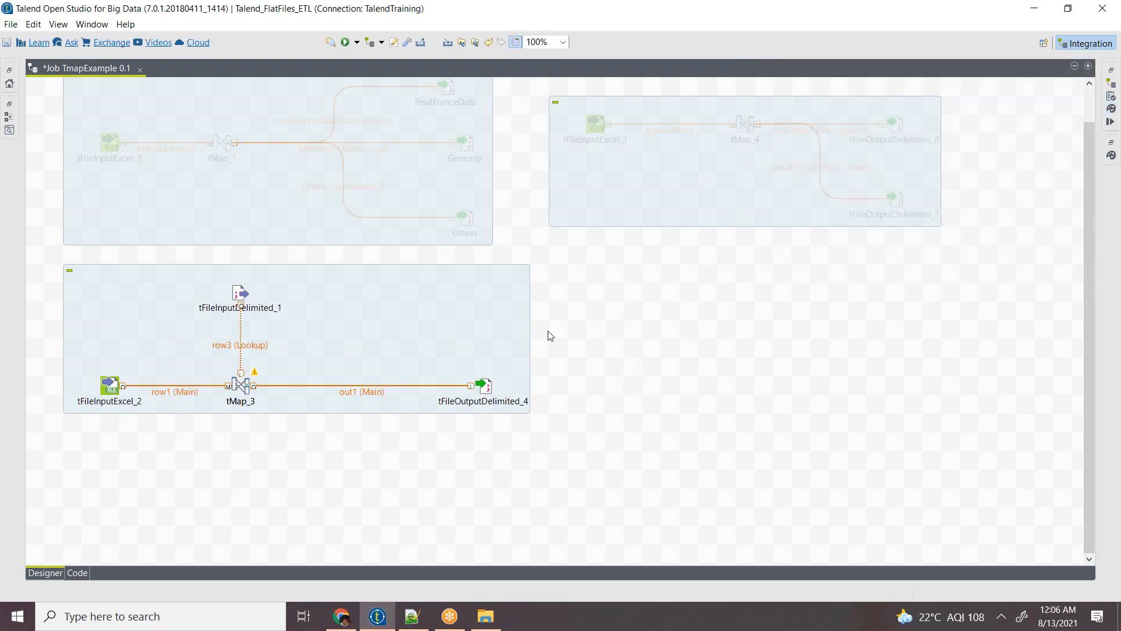
Step: Run the TmapExample job and check its execution log
drag(929, 327, 375, 547)
click(892, 360)
click(1111, 121)
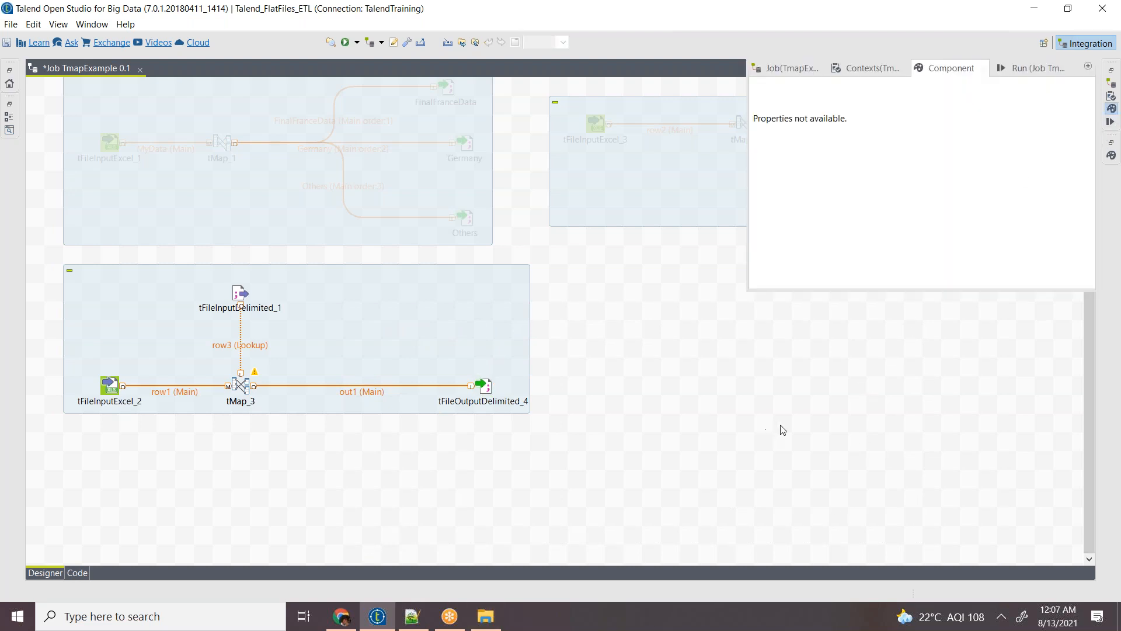
click(1049, 314)
click(1111, 122)
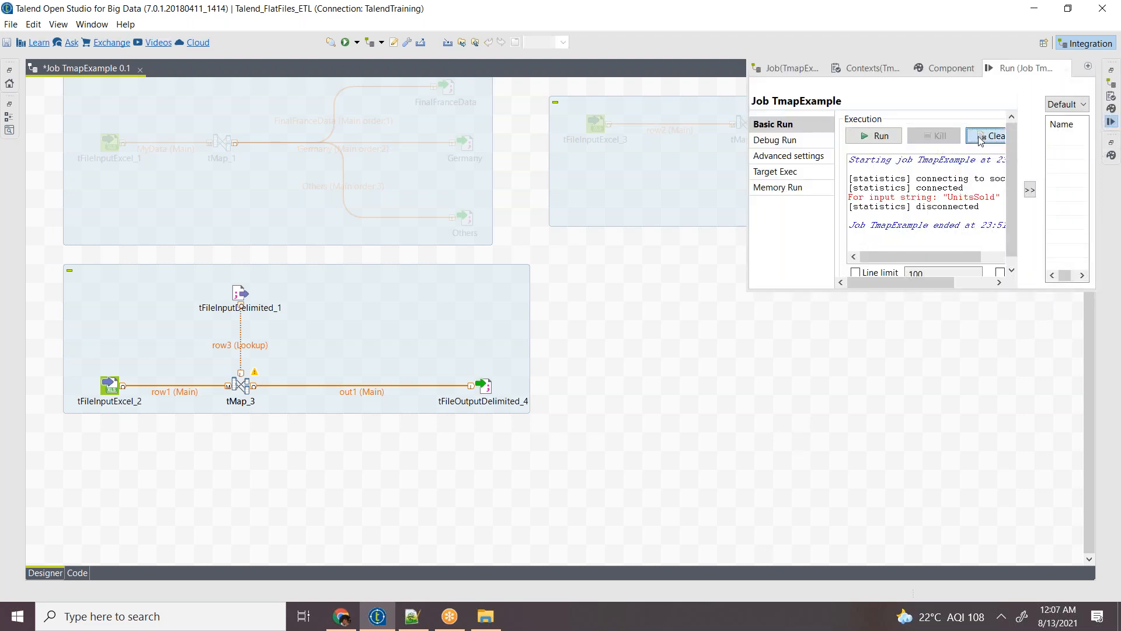
click(874, 135)
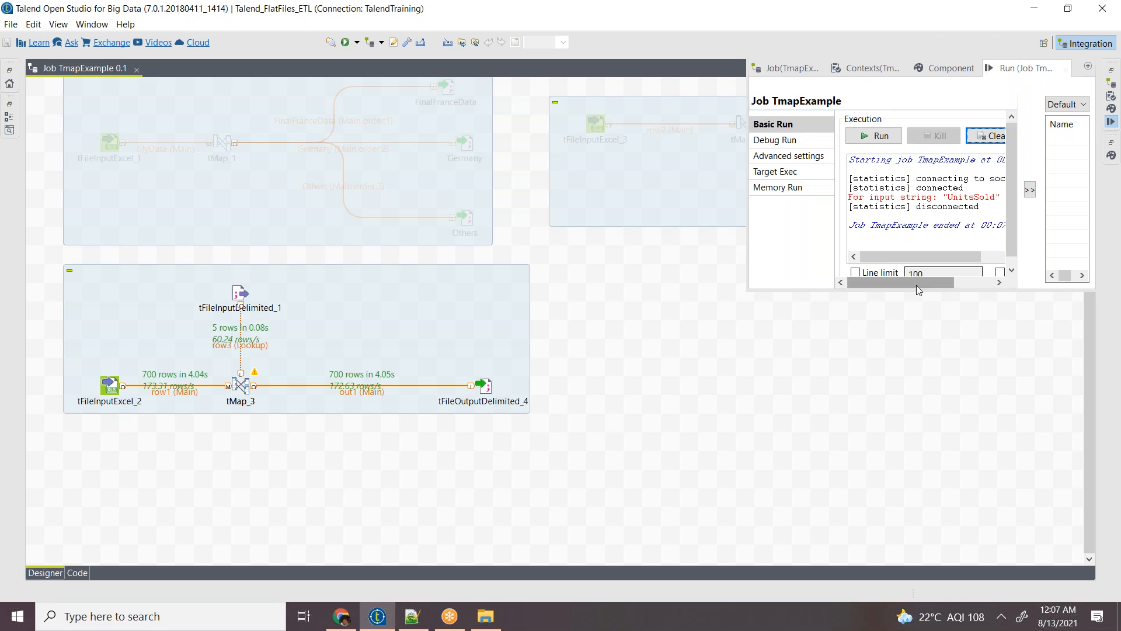
drag(920, 264, 830, 257)
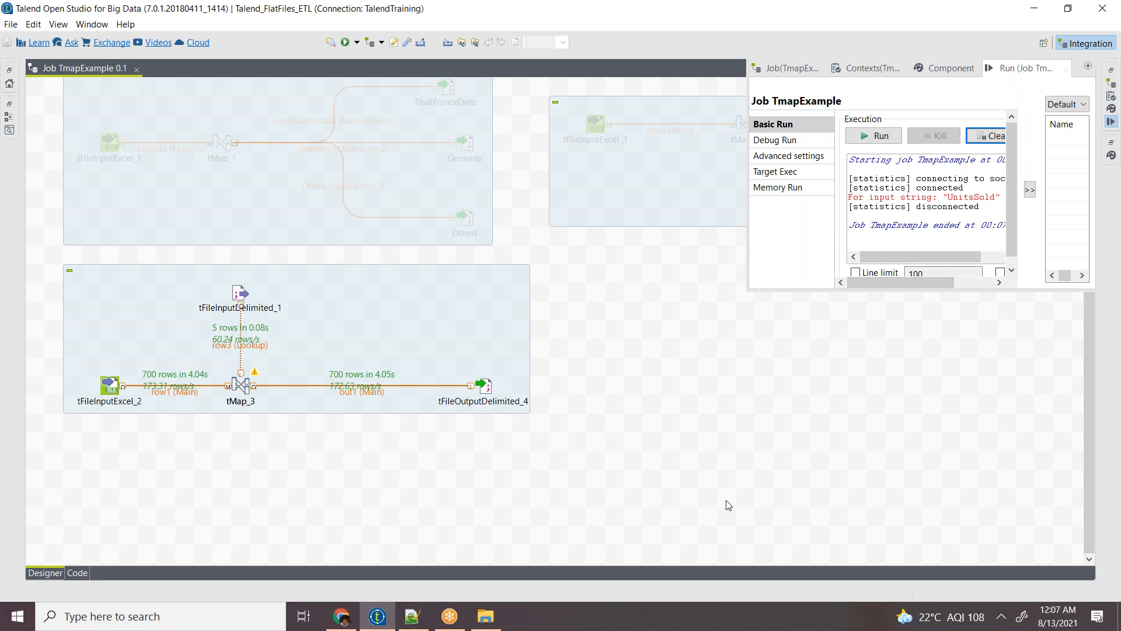
Step: Switch to File Explorer and open Di,plr_LeftJoin.dat from the Day6 folder in Notepad++
click(487, 618)
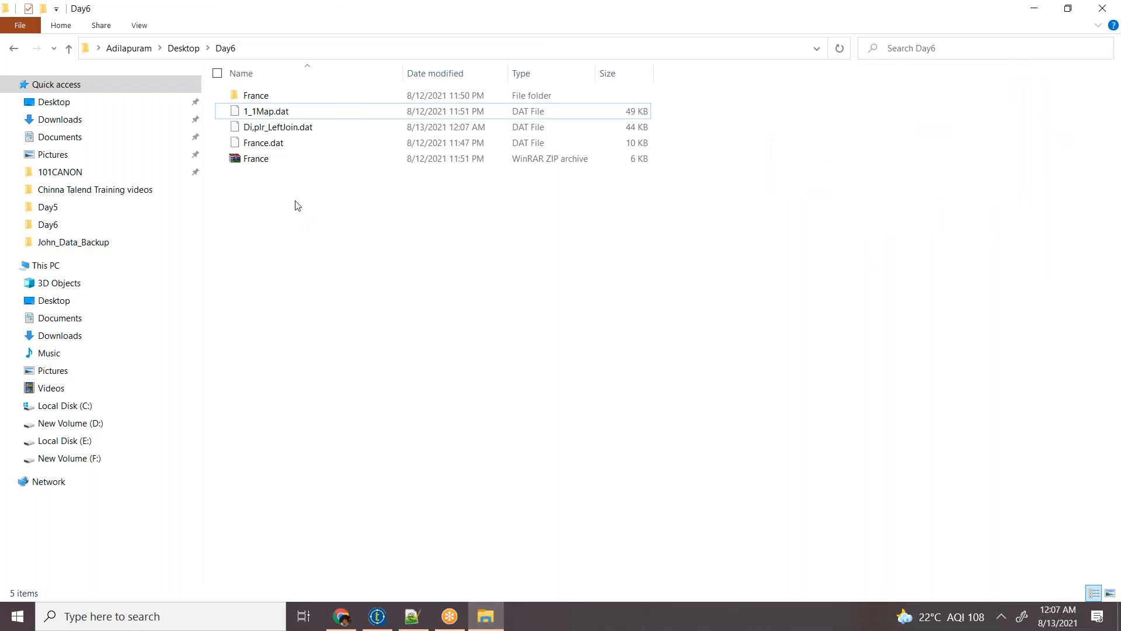
click(271, 130)
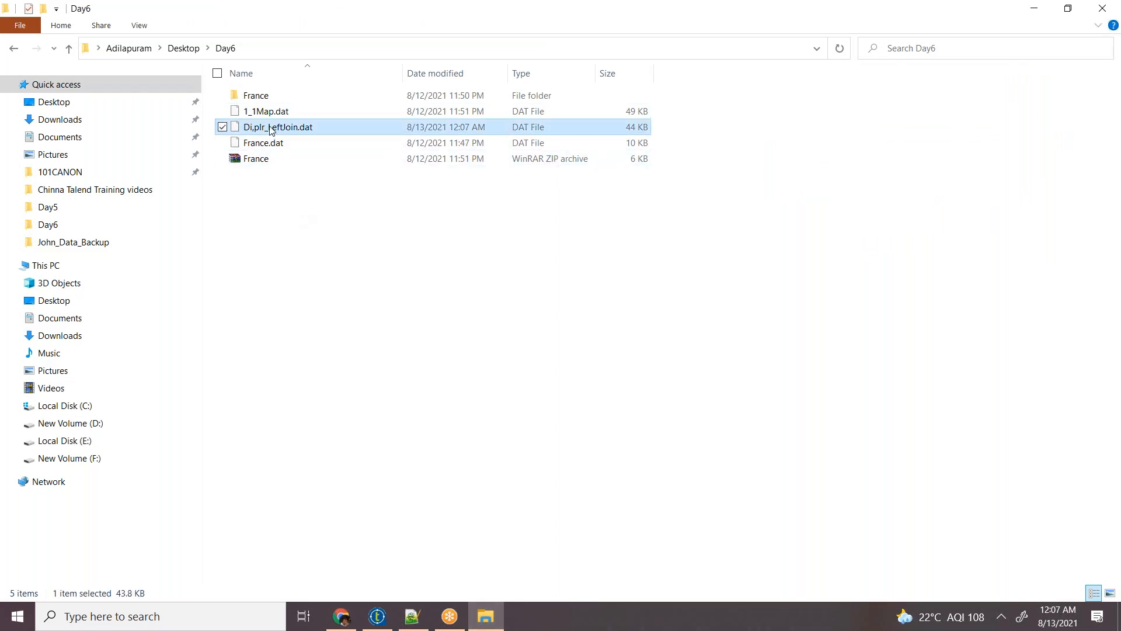
right_click(271, 130)
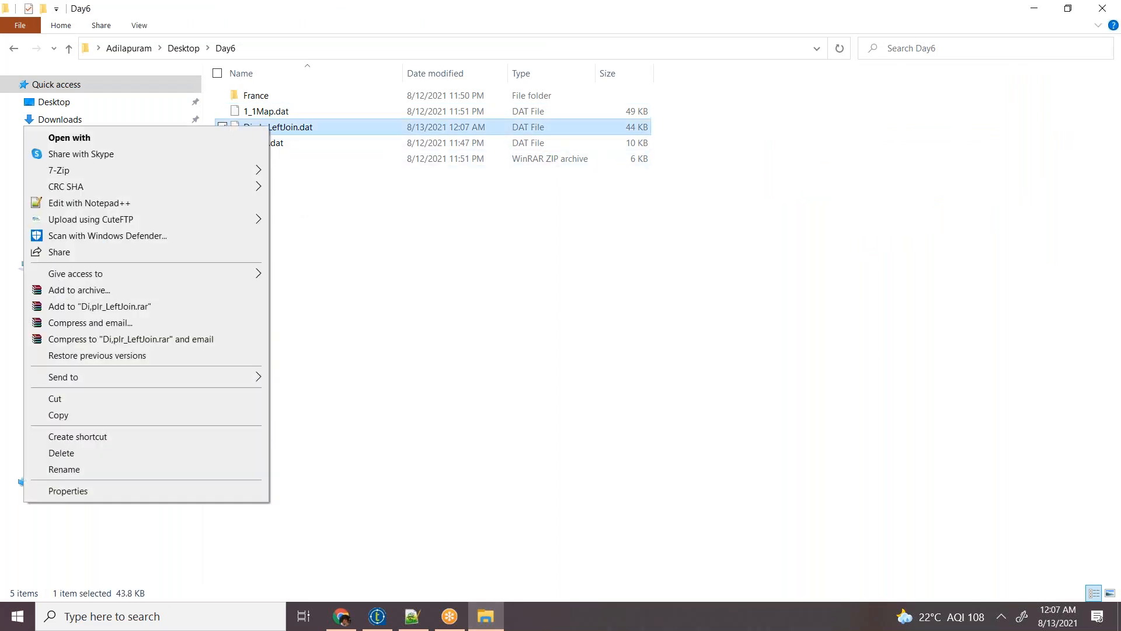
click(130, 203)
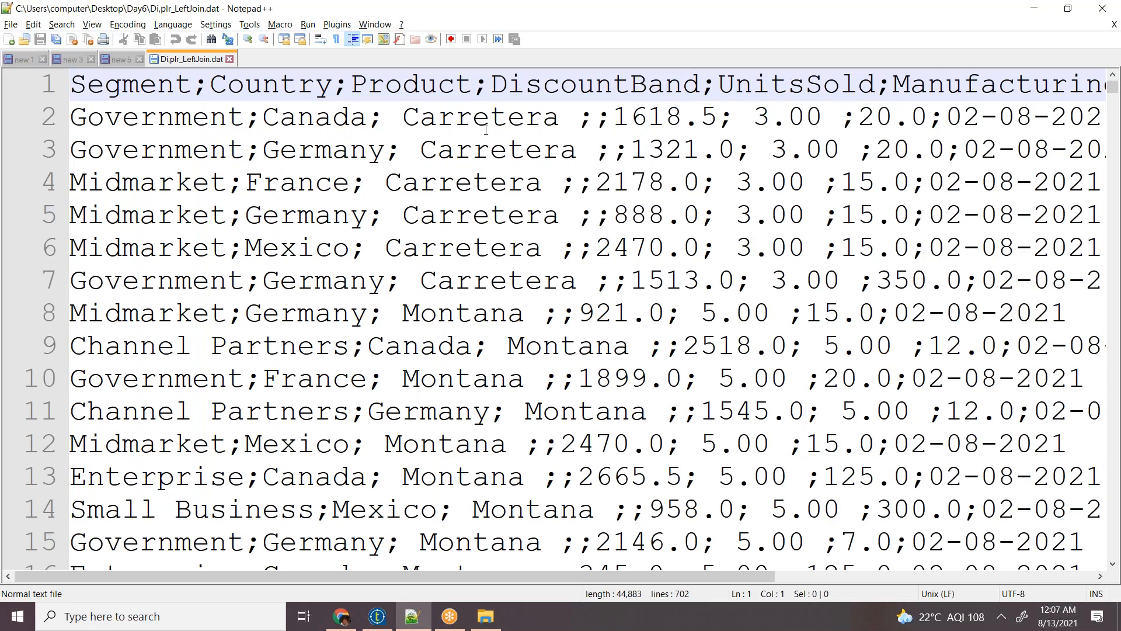
Step: Examine the DiscountBand field in the first data rows of Di,plr_LeftJoin.dat, and close the file
click(595, 118)
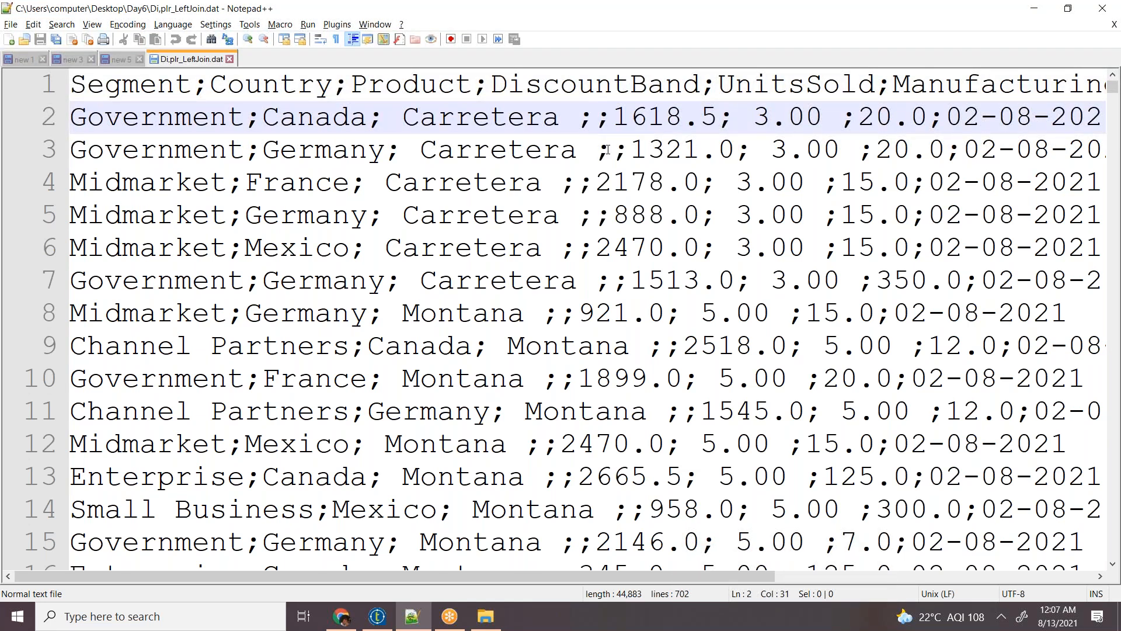
click(598, 153)
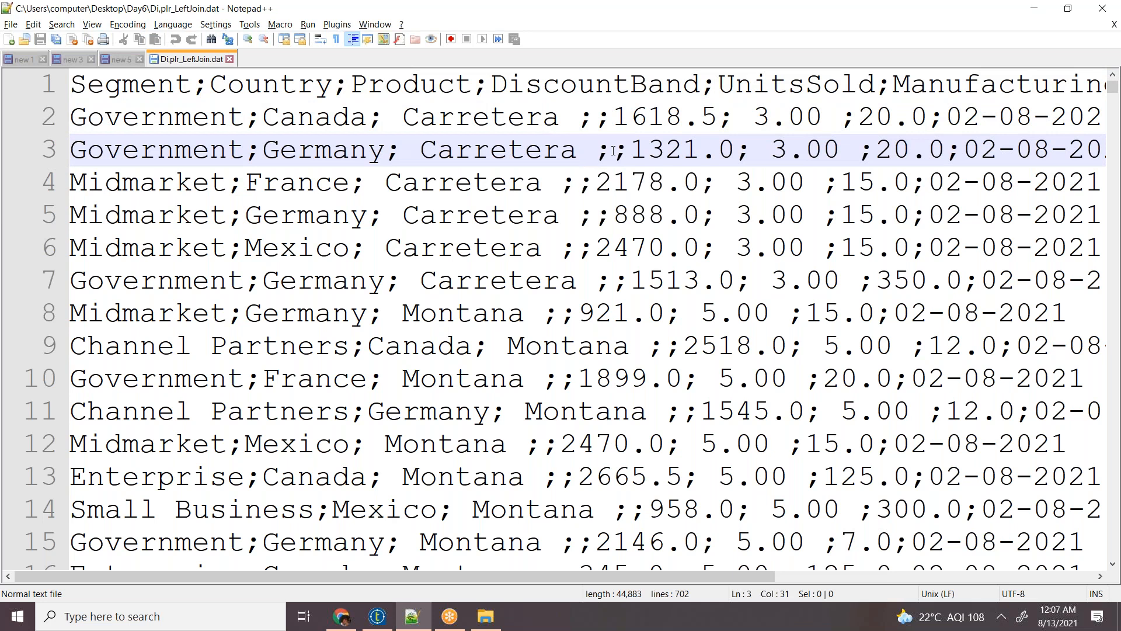
click(582, 180)
click(595, 216)
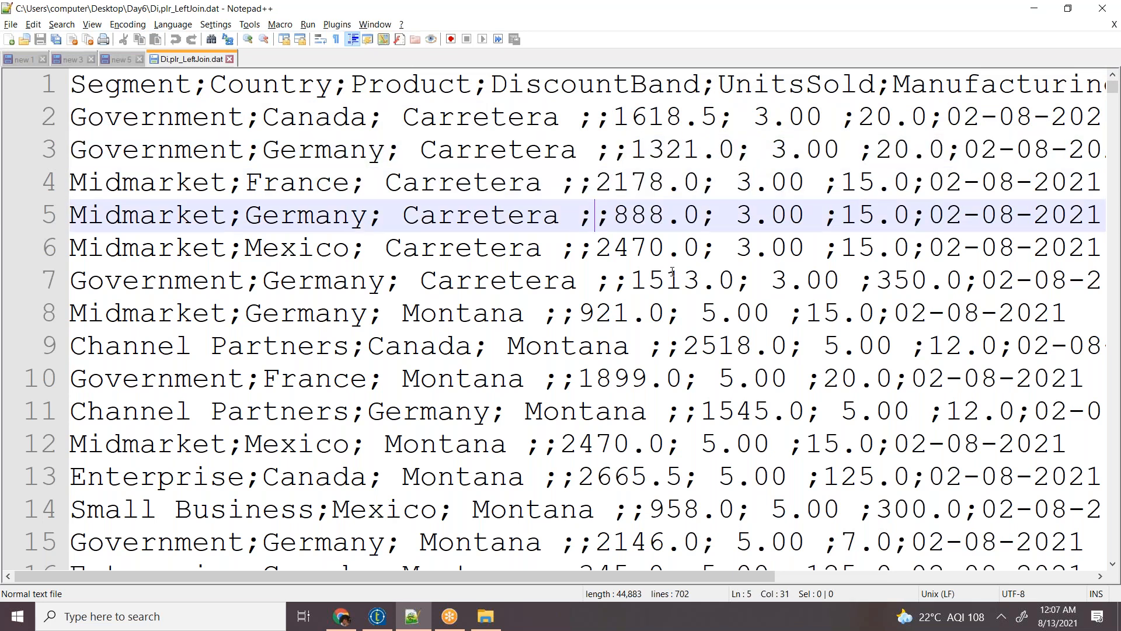
click(230, 59)
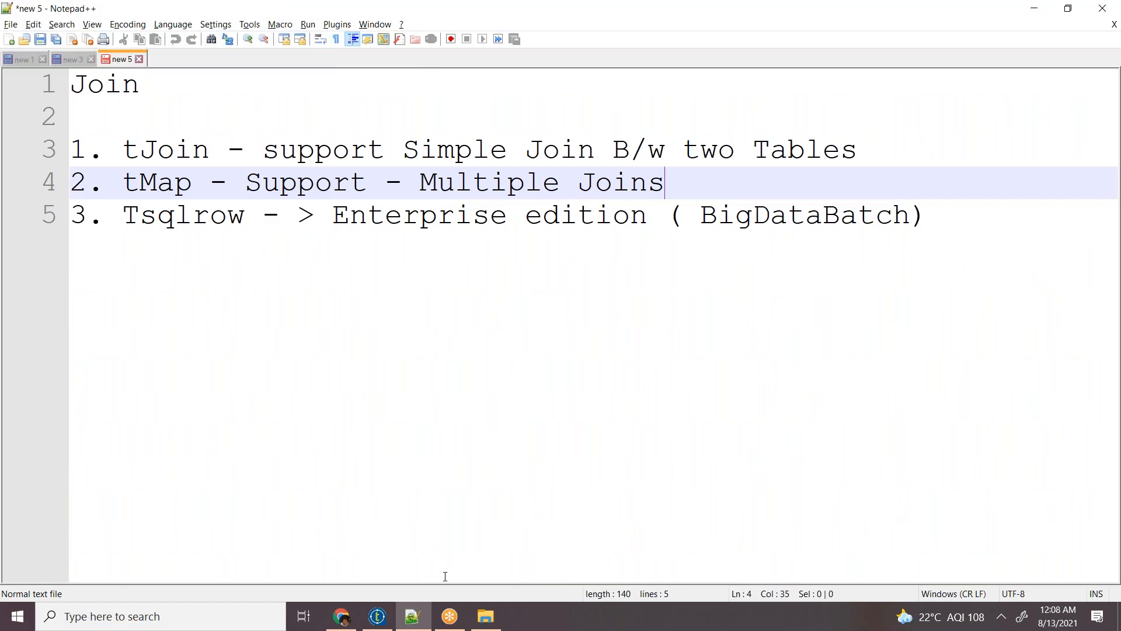
Step: Switch back to Talend Open Studio and review the tFileInputDelimited_1 settings and schema, plus the tMap_3 mapping
click(368, 621)
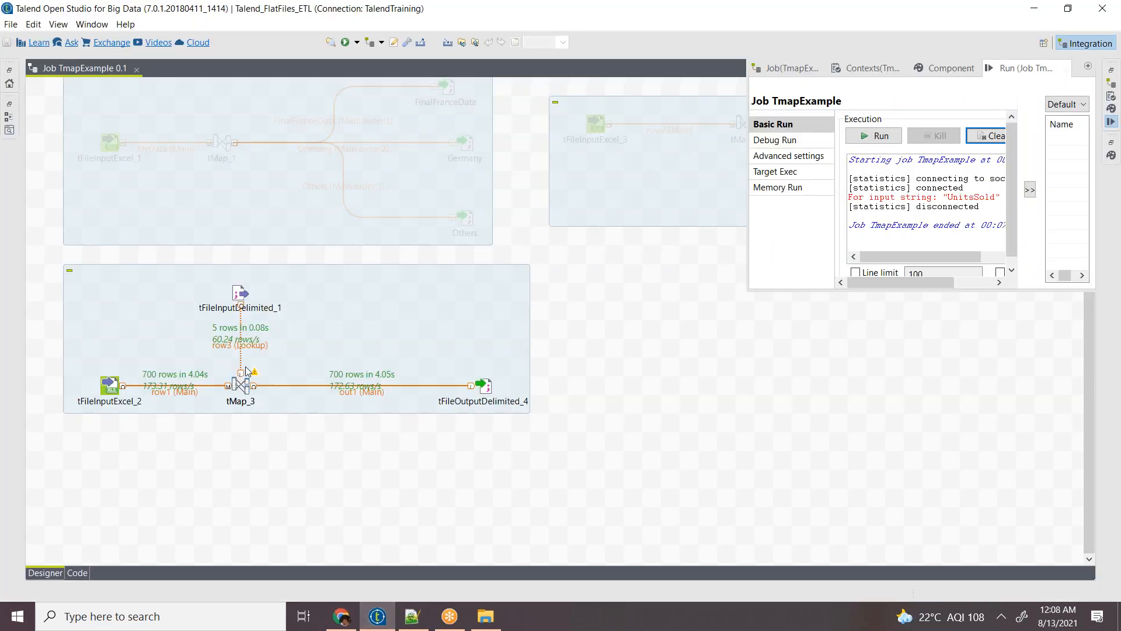
double_click(244, 298)
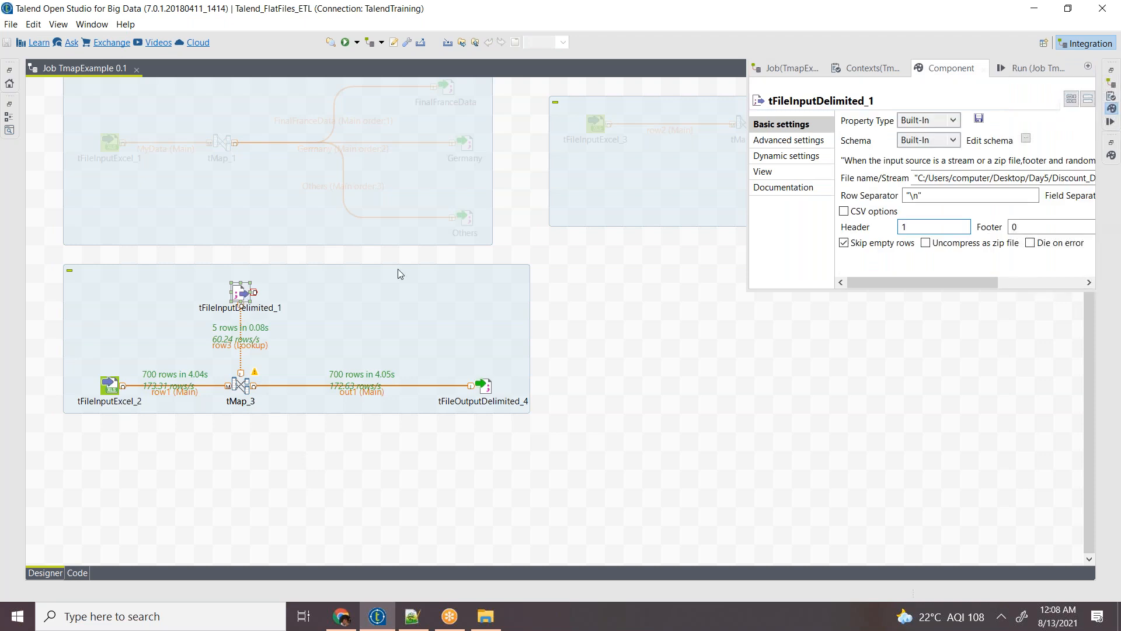
mouse_move(925, 279)
mouse_down()
mouse_move(1010, 268)
mouse_move(912, 269)
mouse_up()
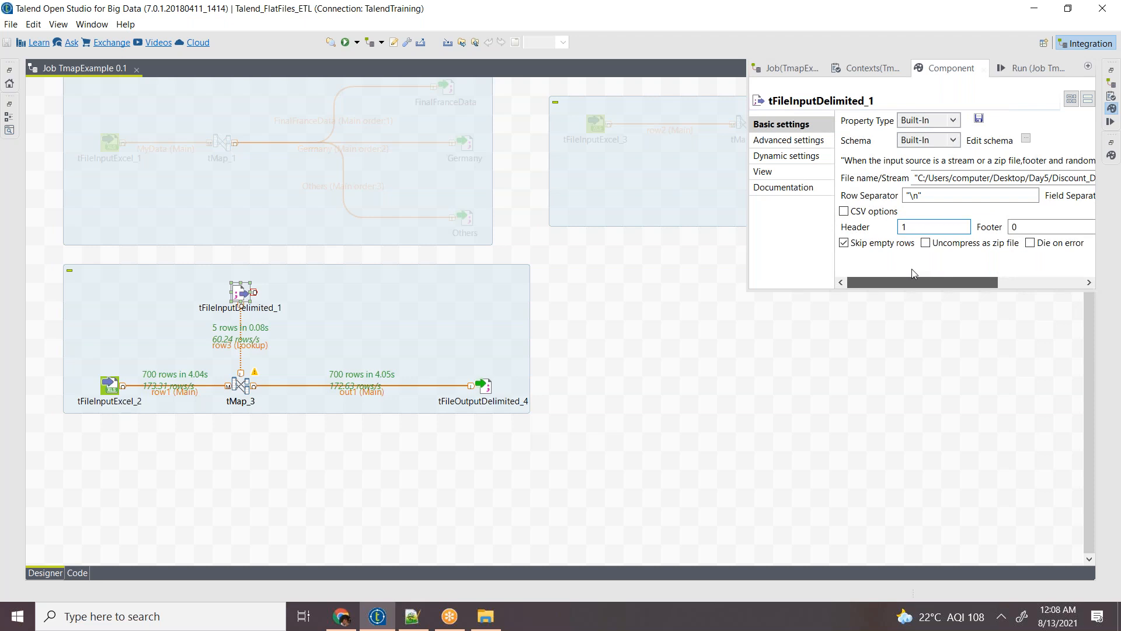
click(1025, 139)
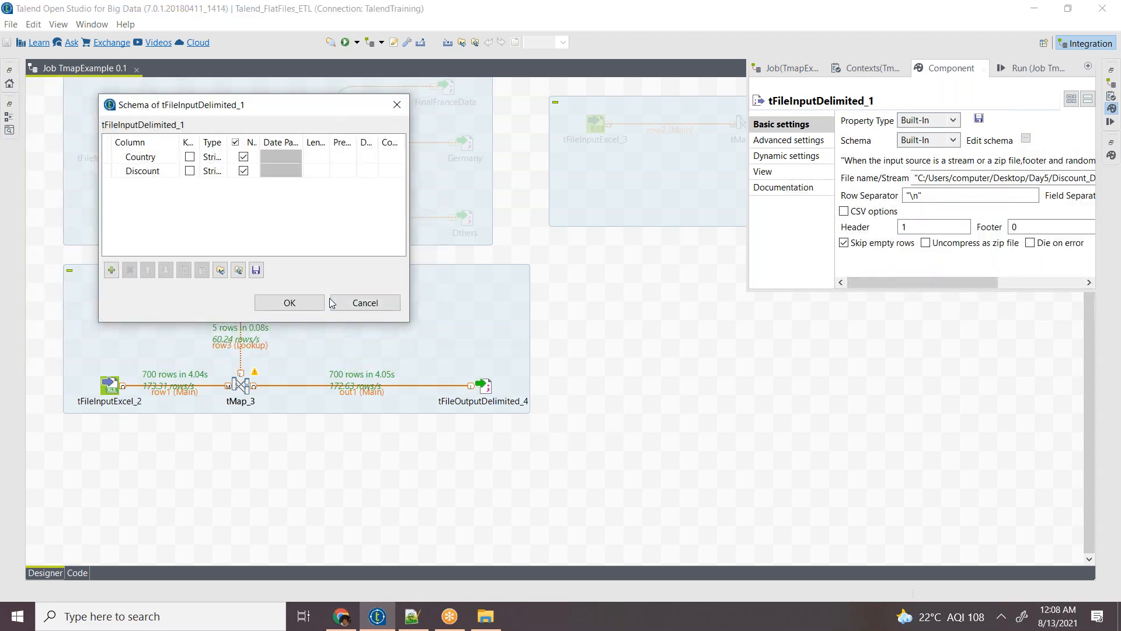
click(306, 304)
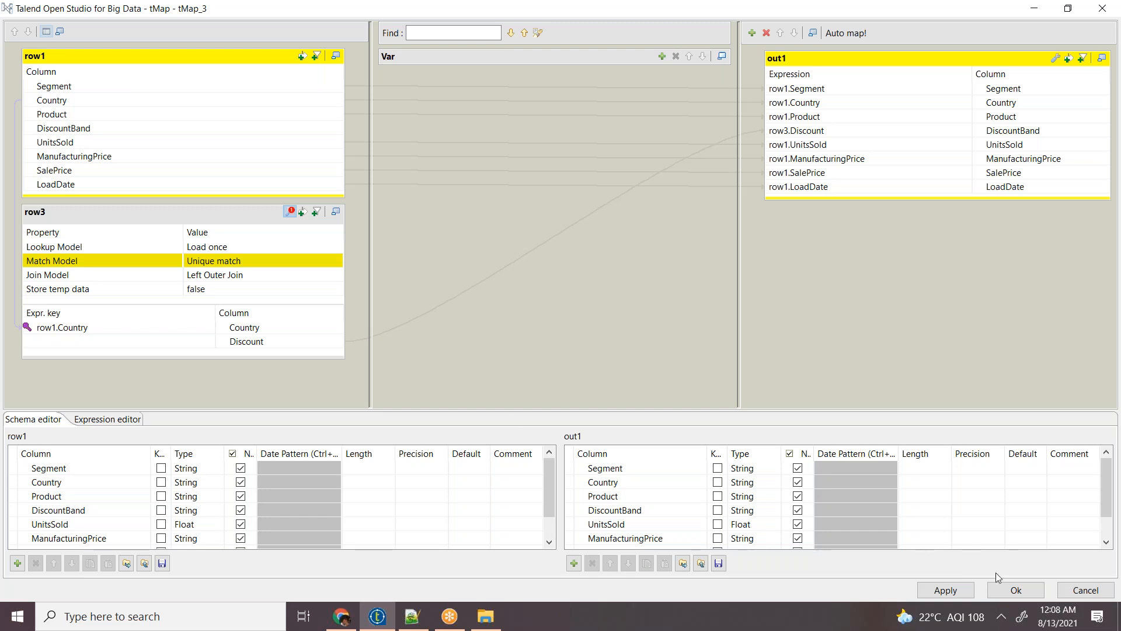
click(1011, 597)
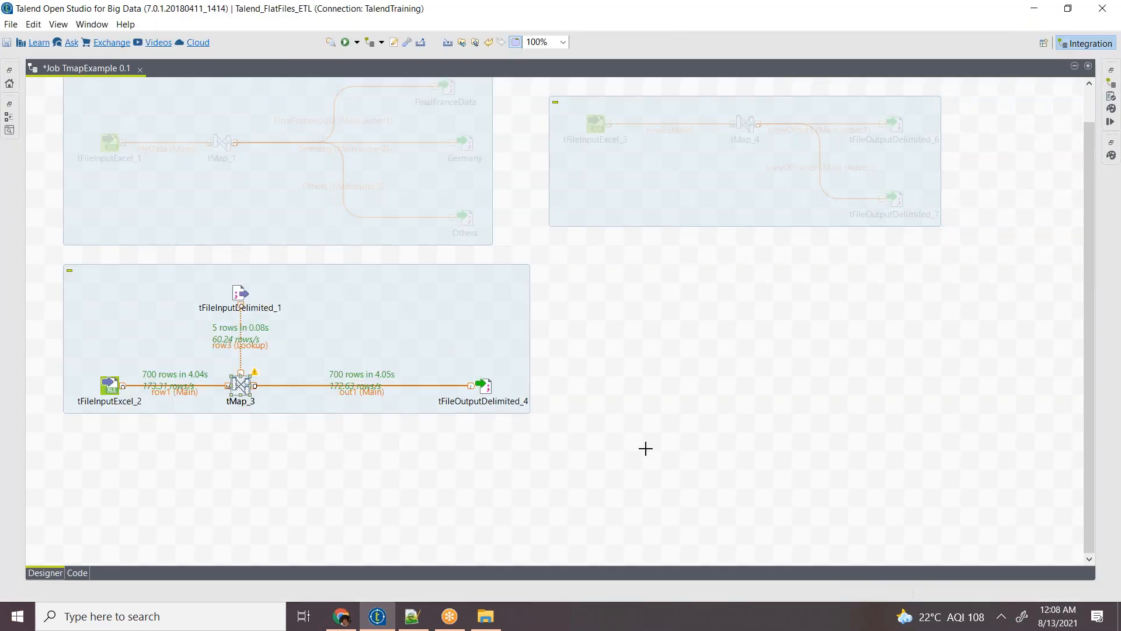
Step: Open Discount_Data.dat from the Desktop's Day5 folder in Notepad++, inspect its delimiter and country discounts, and close it
click(476, 618)
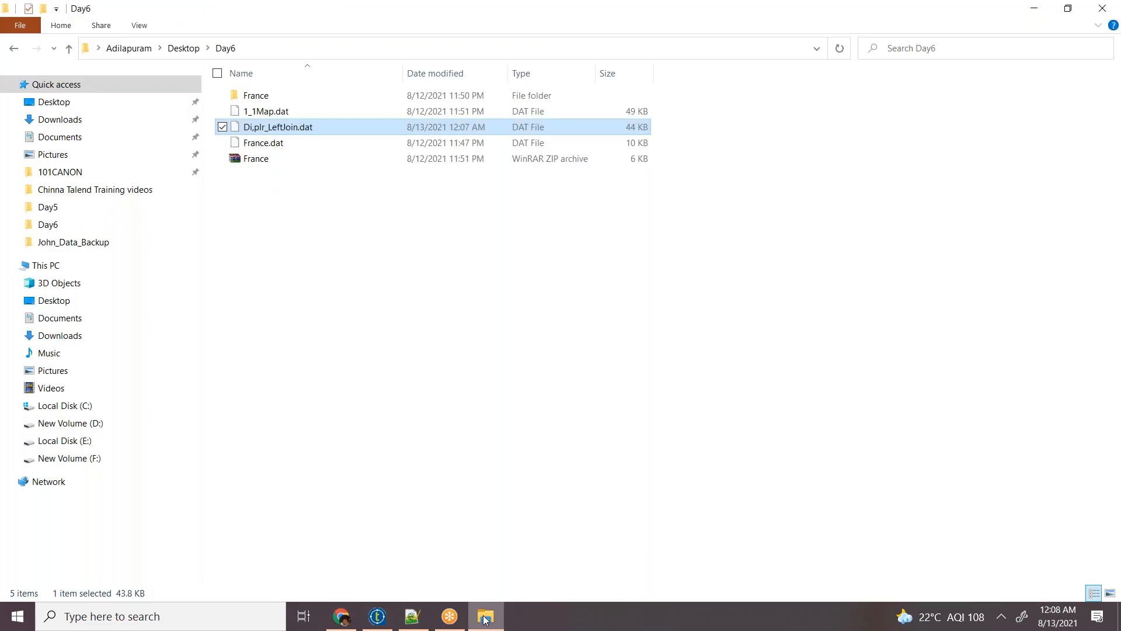
click(183, 48)
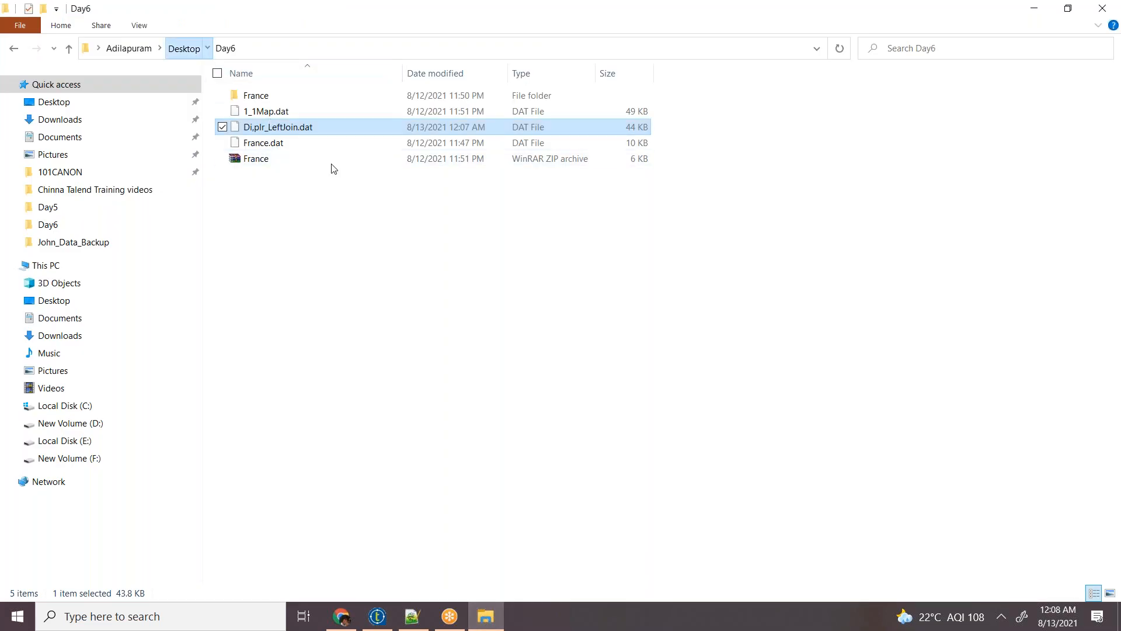
click(248, 176)
double_click(259, 180)
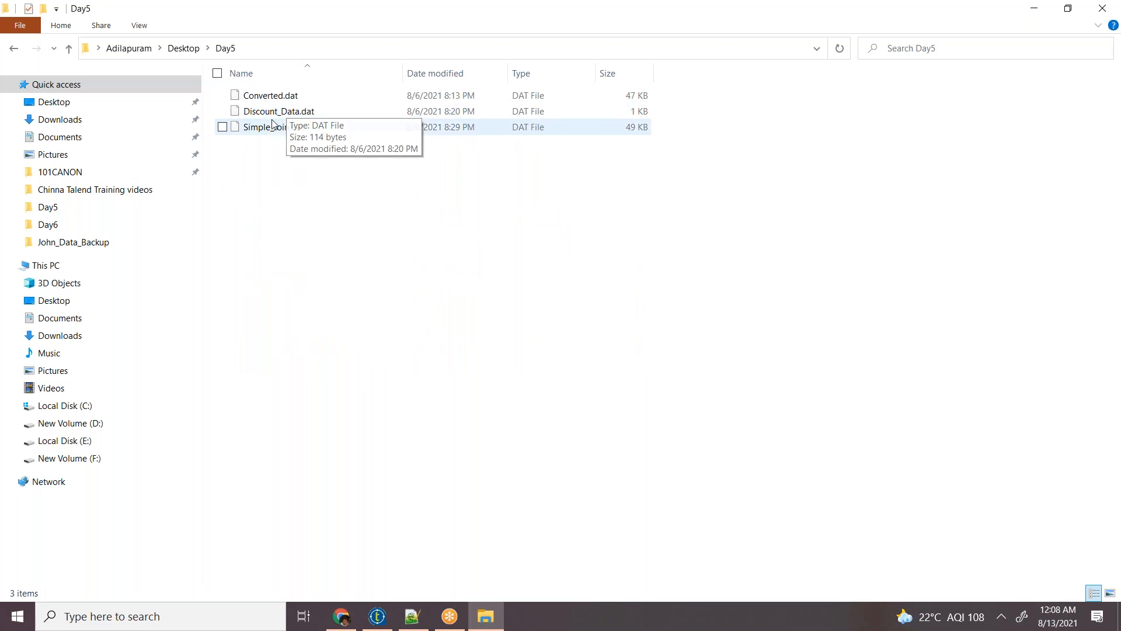
click(272, 113)
right_click(272, 113)
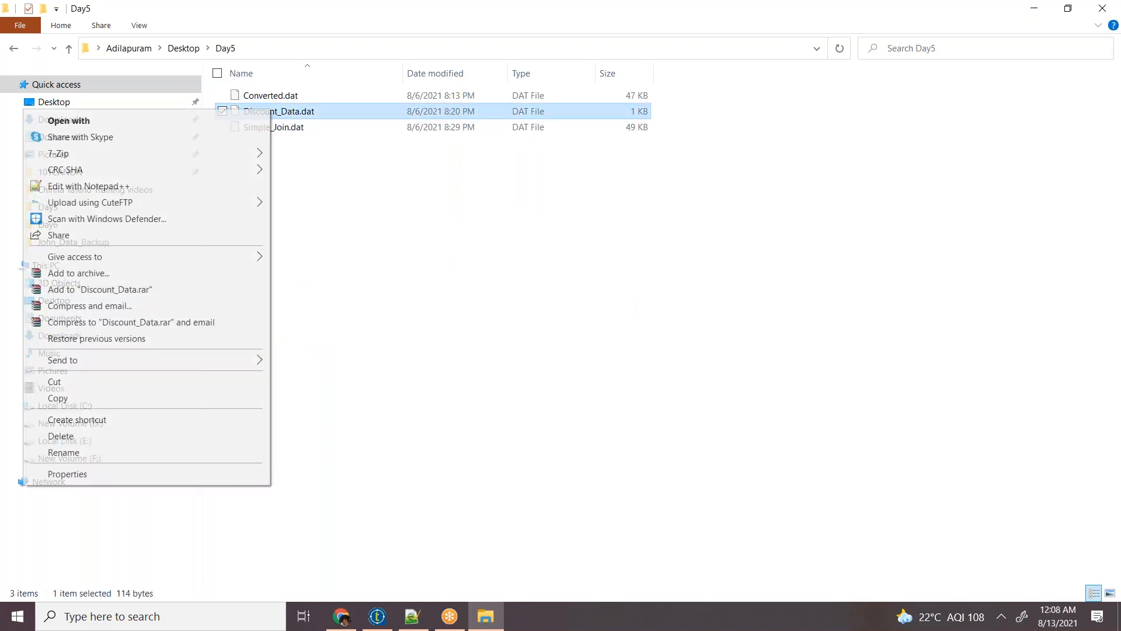
click(130, 185)
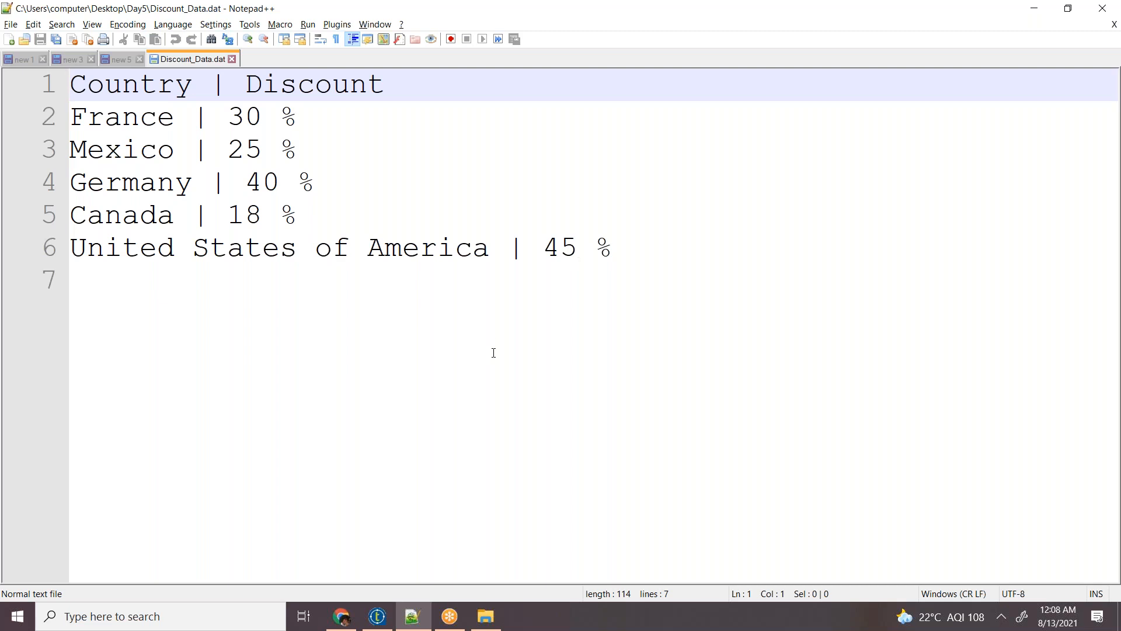
click(231, 60)
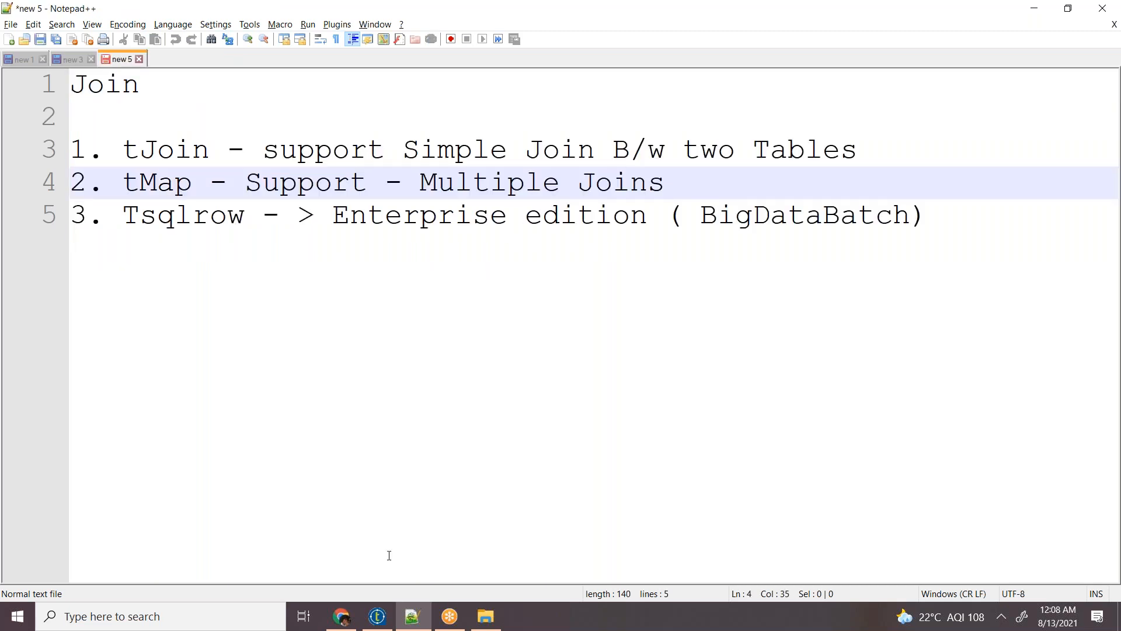
Step: Return to Talend Open Studio and check the basic settings of tFileInputDelimited_1, including its field separator
click(377, 616)
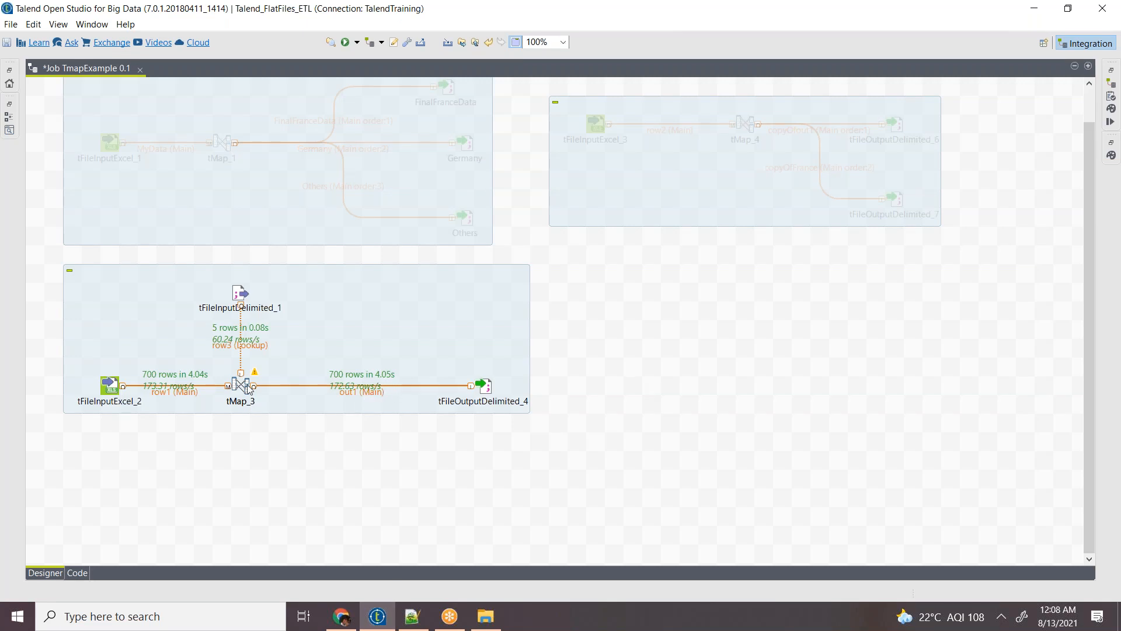
click(243, 297)
double_click(243, 298)
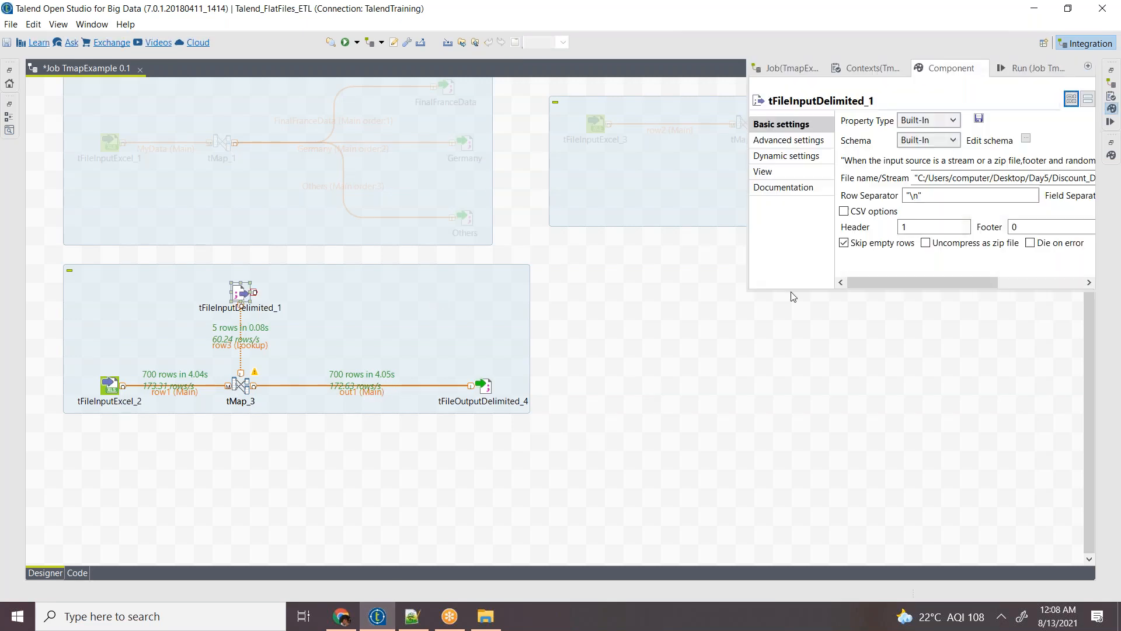
drag(937, 283, 832, 269)
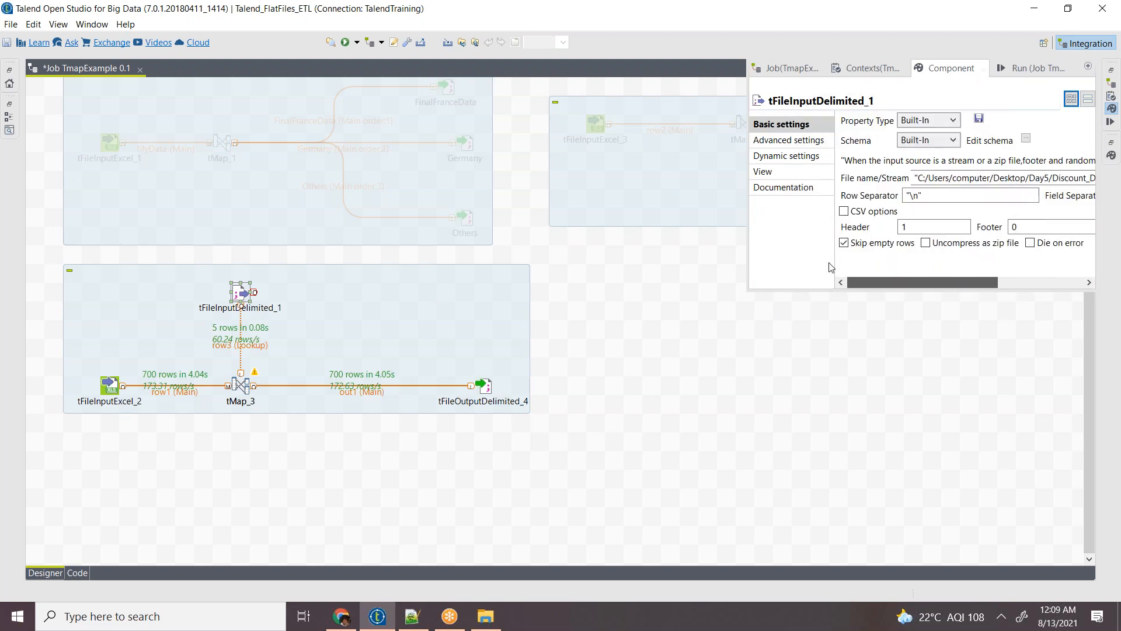
Step: Toggle CSV options on and back off for tFileInputDelimited_1, and check its remaining basic settings
click(844, 212)
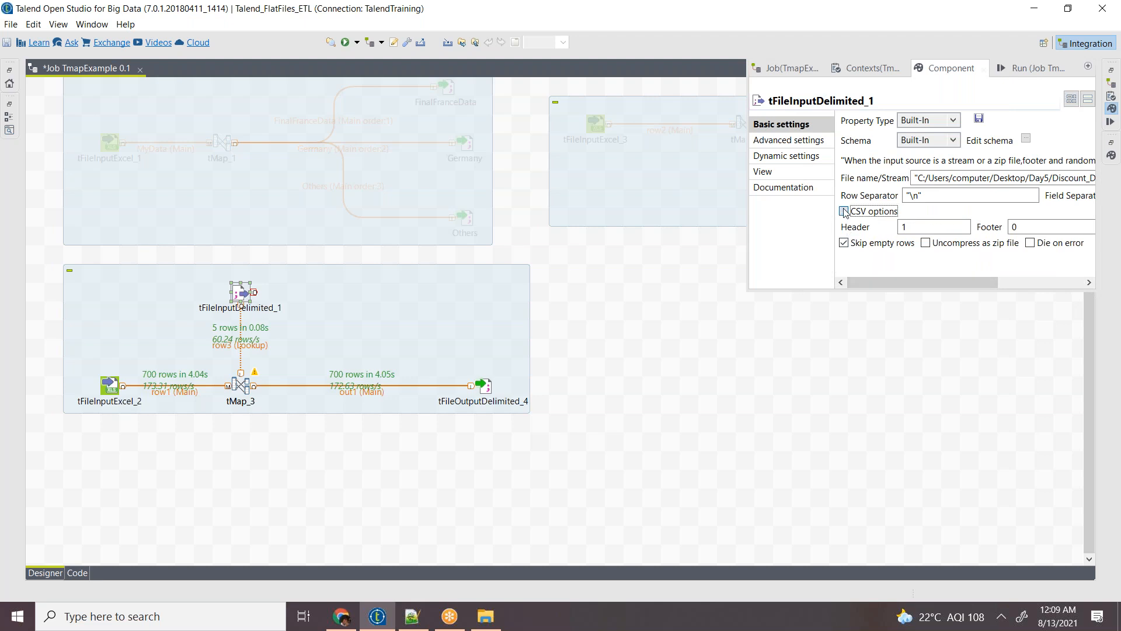
click(844, 212)
mouse_move(936, 283)
mouse_down()
mouse_move(1043, 283)
mouse_move(952, 282)
mouse_up()
click(863, 354)
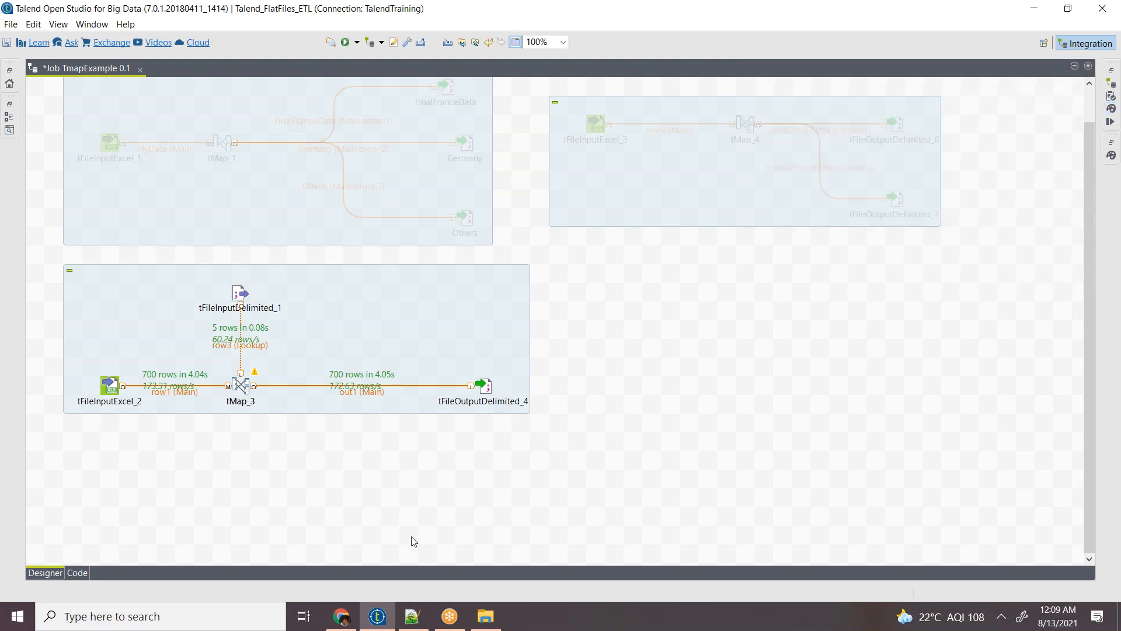
Step: Open Discount_Data.dat from the Desktop's Day5 folder in Notepad++ for editing
click(420, 614)
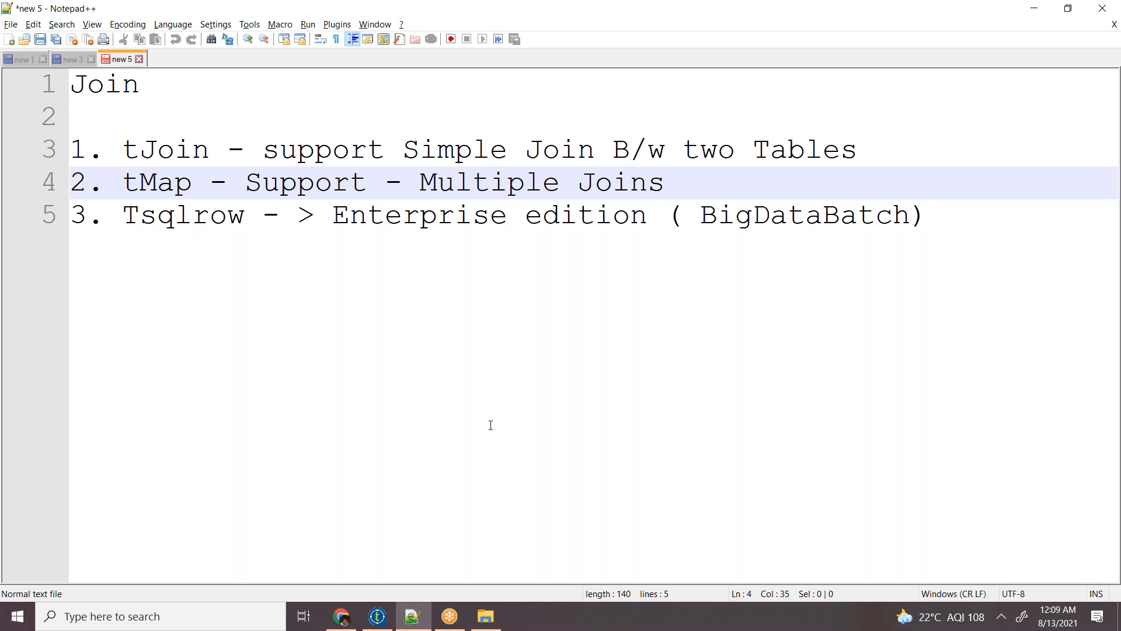
click(412, 616)
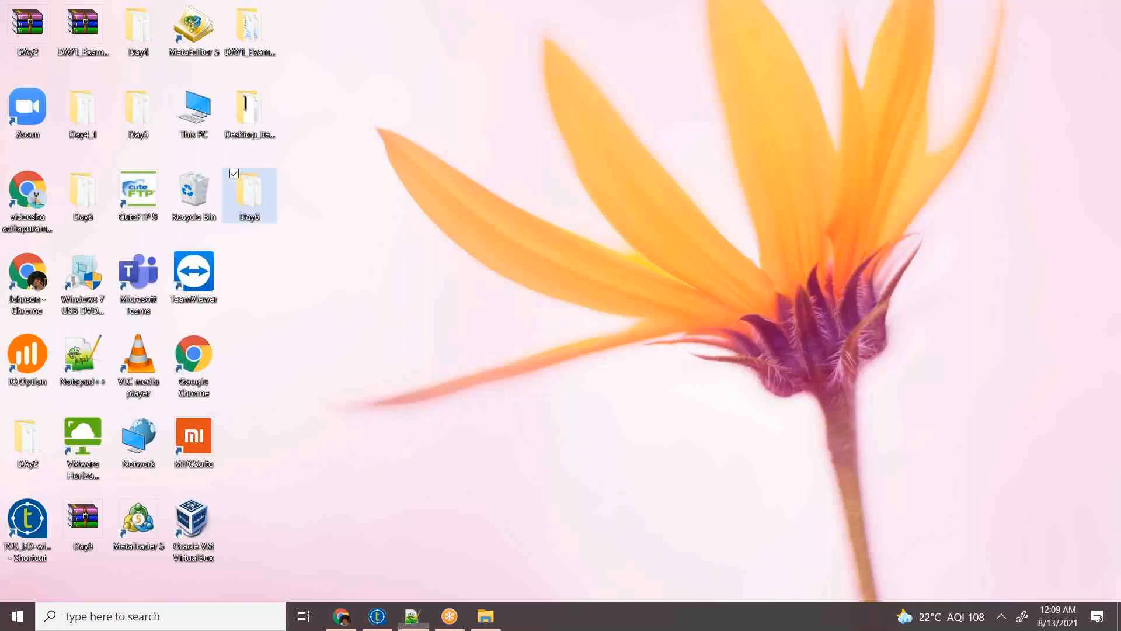
click(134, 116)
key(Return)
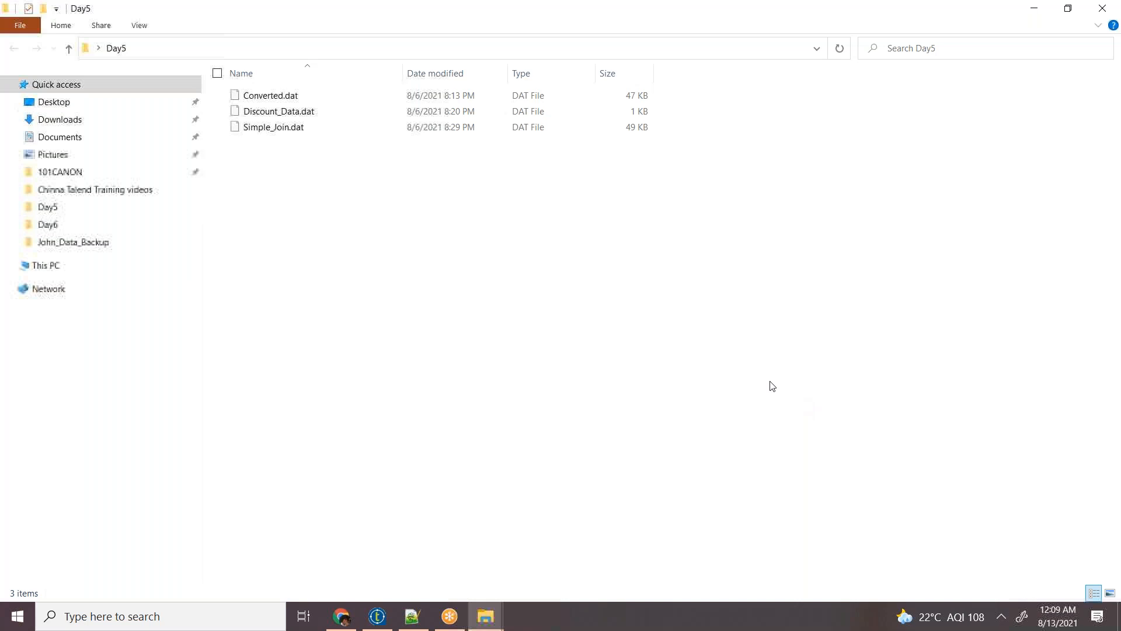
double_click(299, 117)
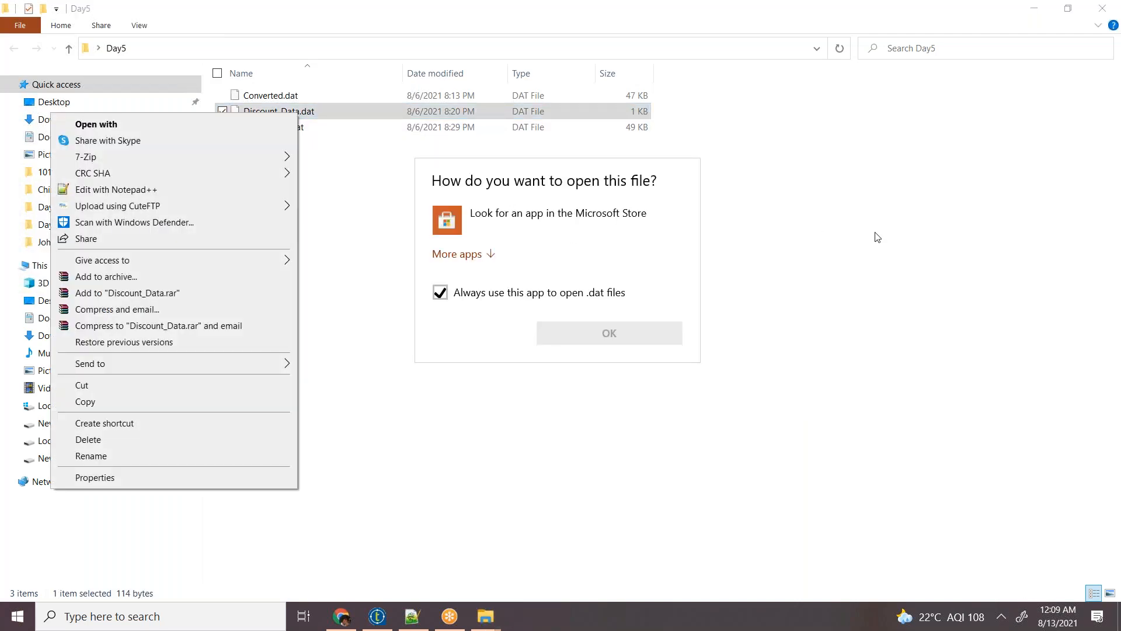
click(824, 239)
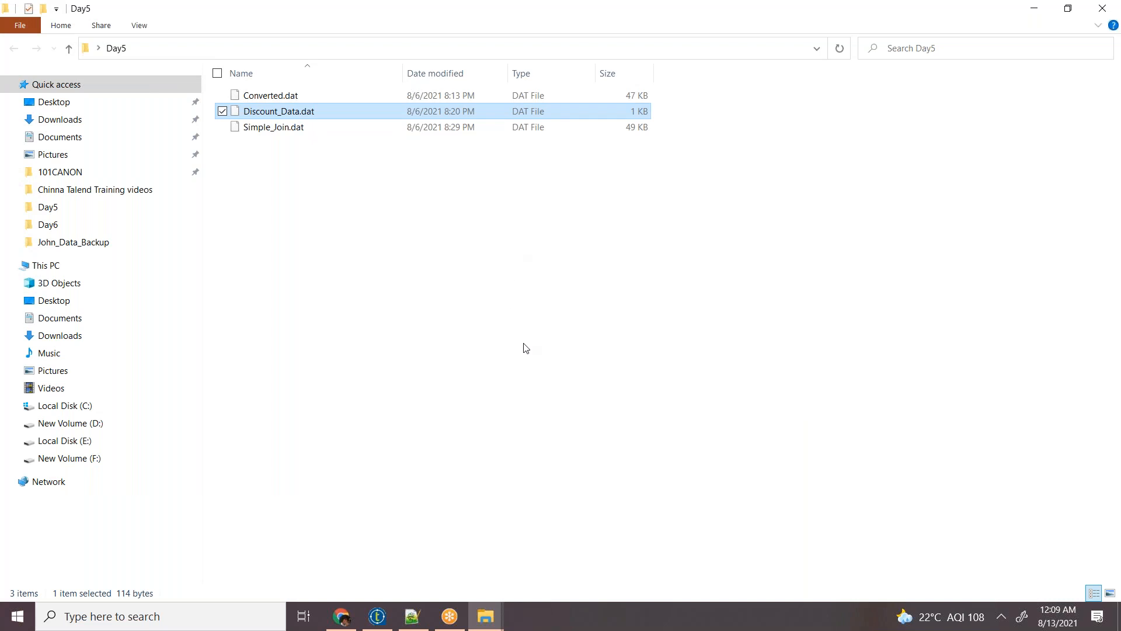
click(484, 618)
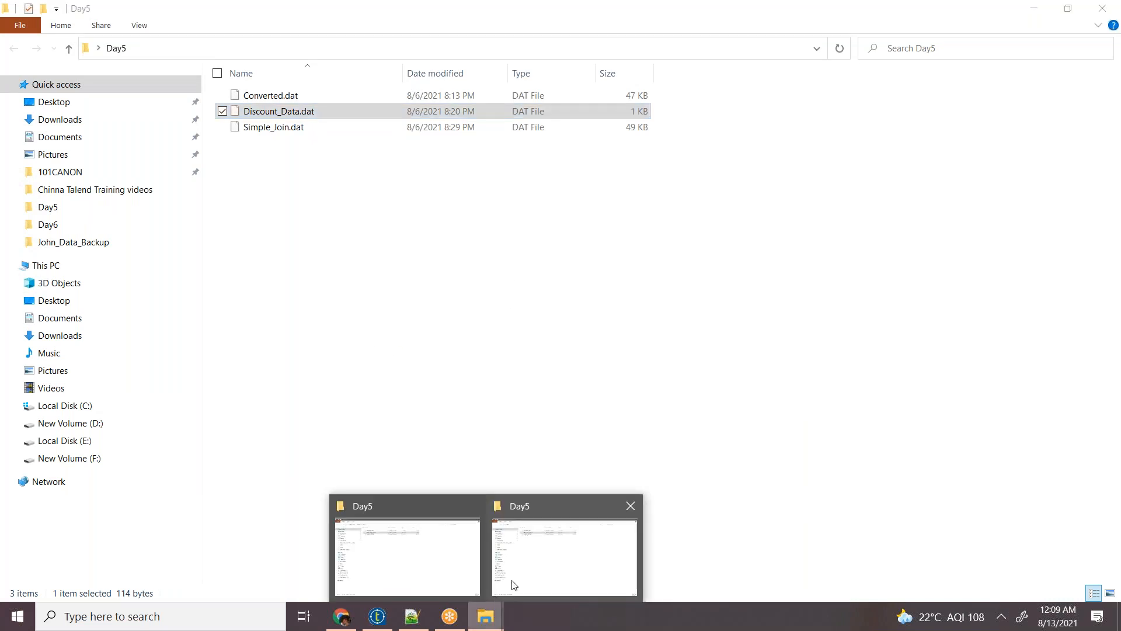
click(308, 286)
click(303, 115)
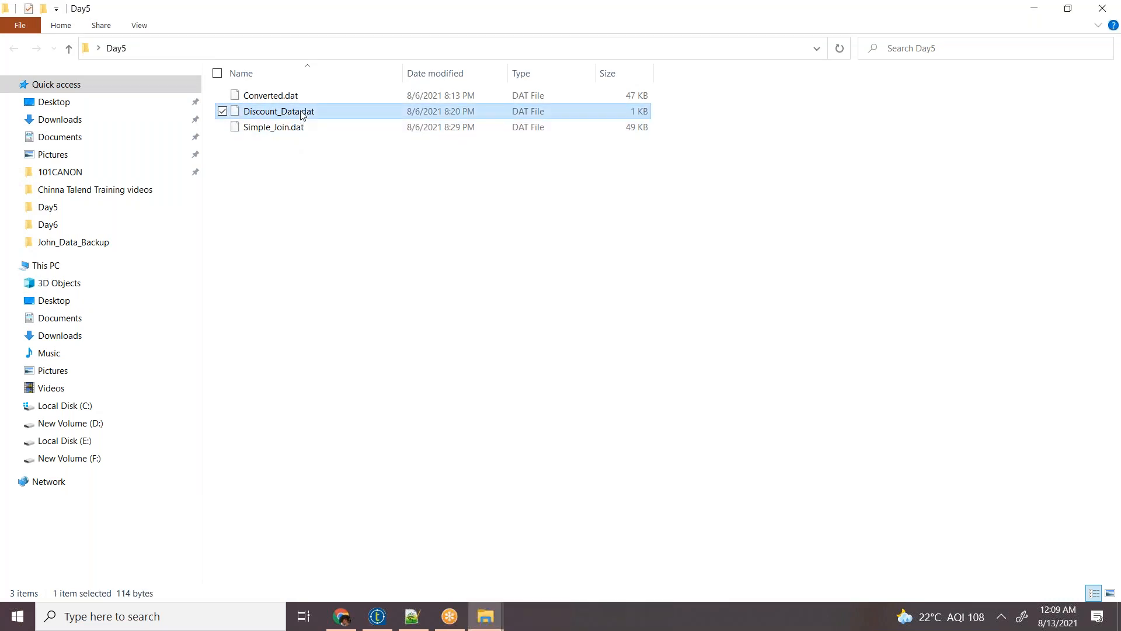
right_click(302, 114)
click(131, 188)
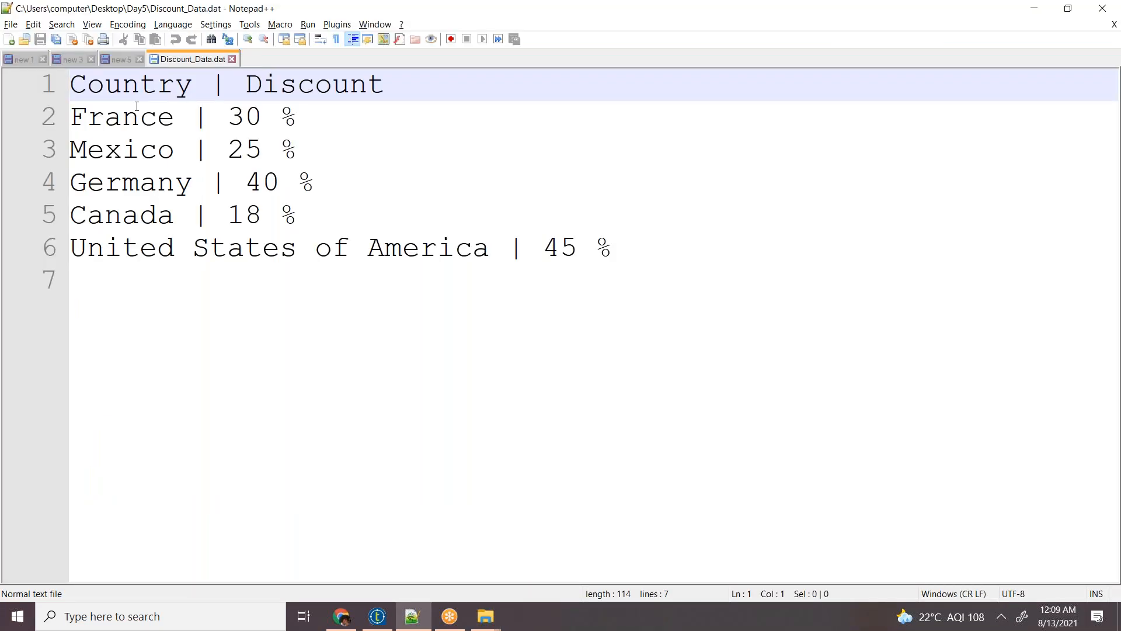
Step: Insert a double quote at the start of every country row, from France to United States of America, in Discount_Data.dat
click(74, 117)
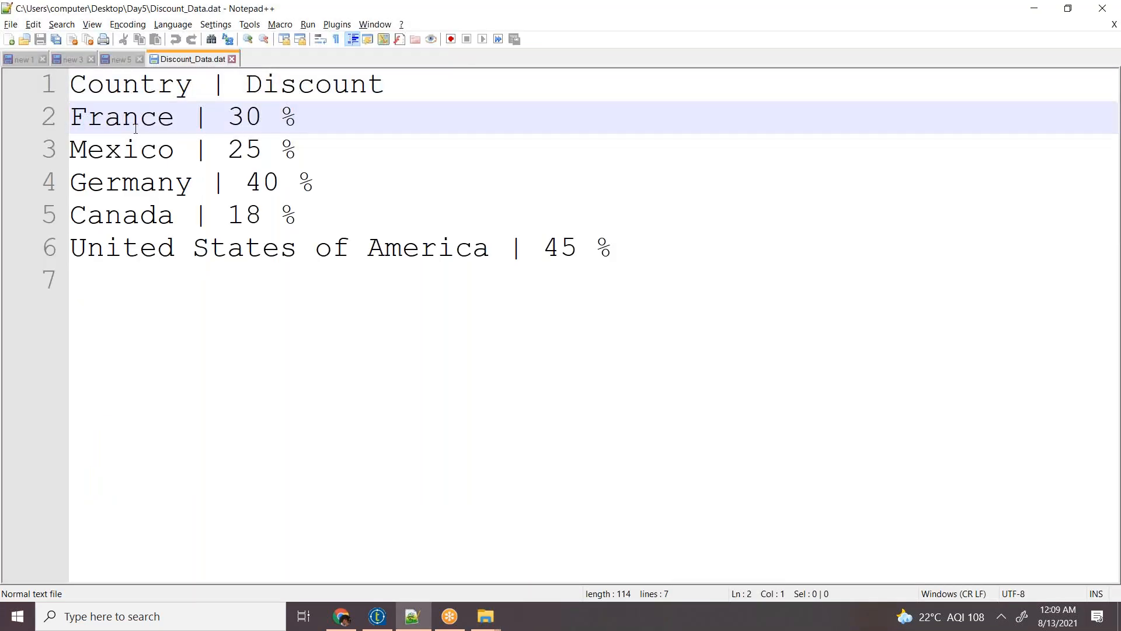
text(")
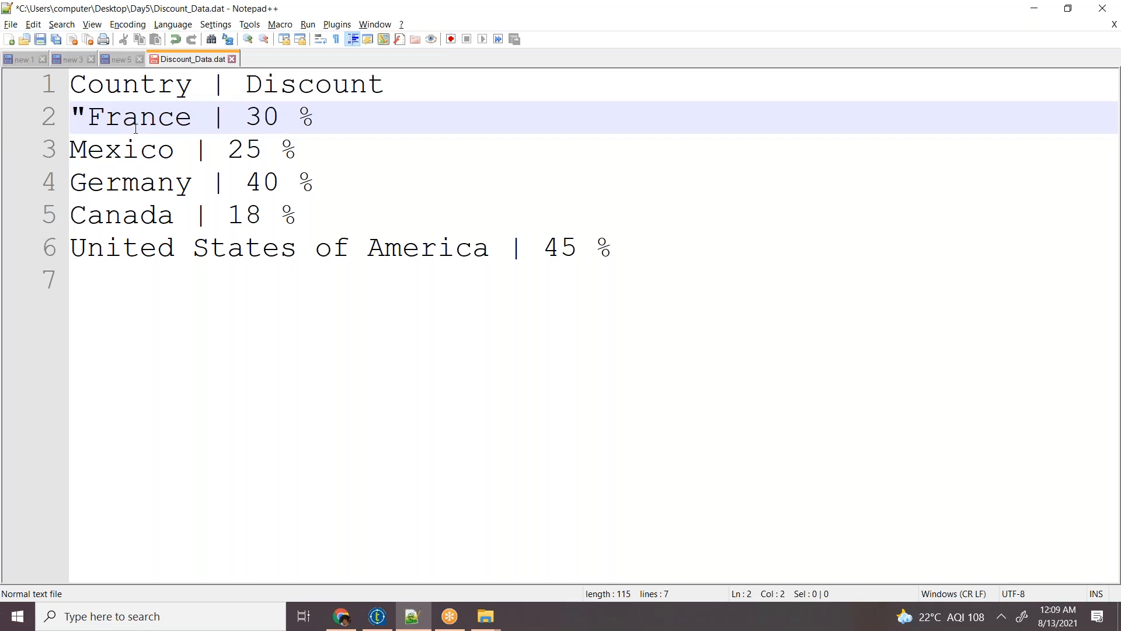
key(BackSpace)
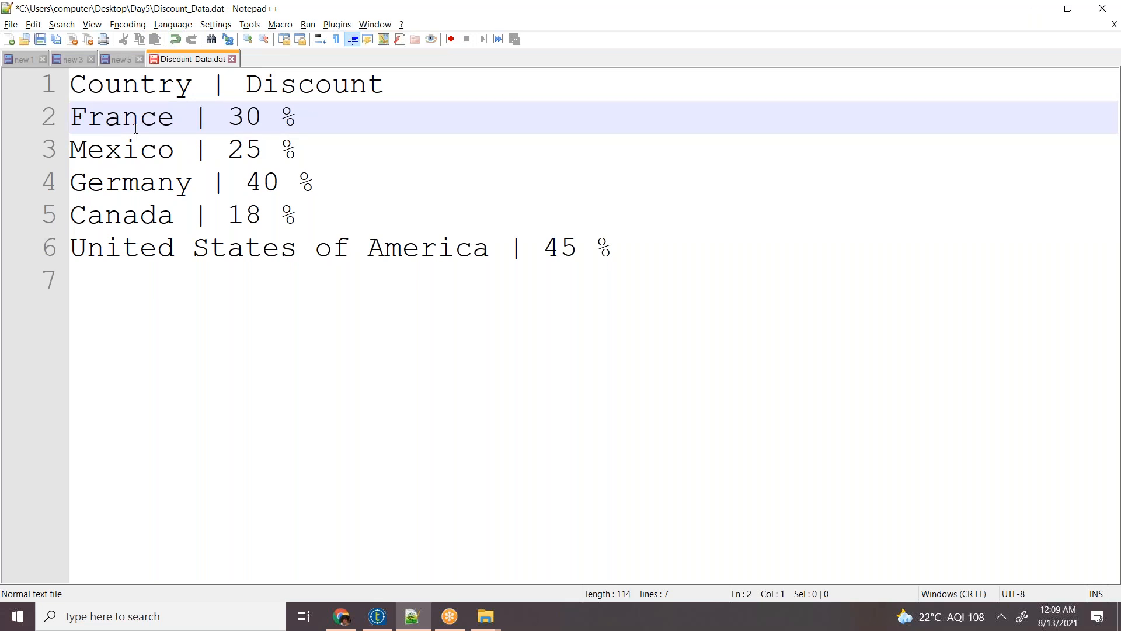
key(Down)
key(Down)
key(Down)
key(Down)
key(alt+shift+Up)
key(alt+shift+Up)
key(alt+shift+Up)
key(alt+shift+Up)
text(")
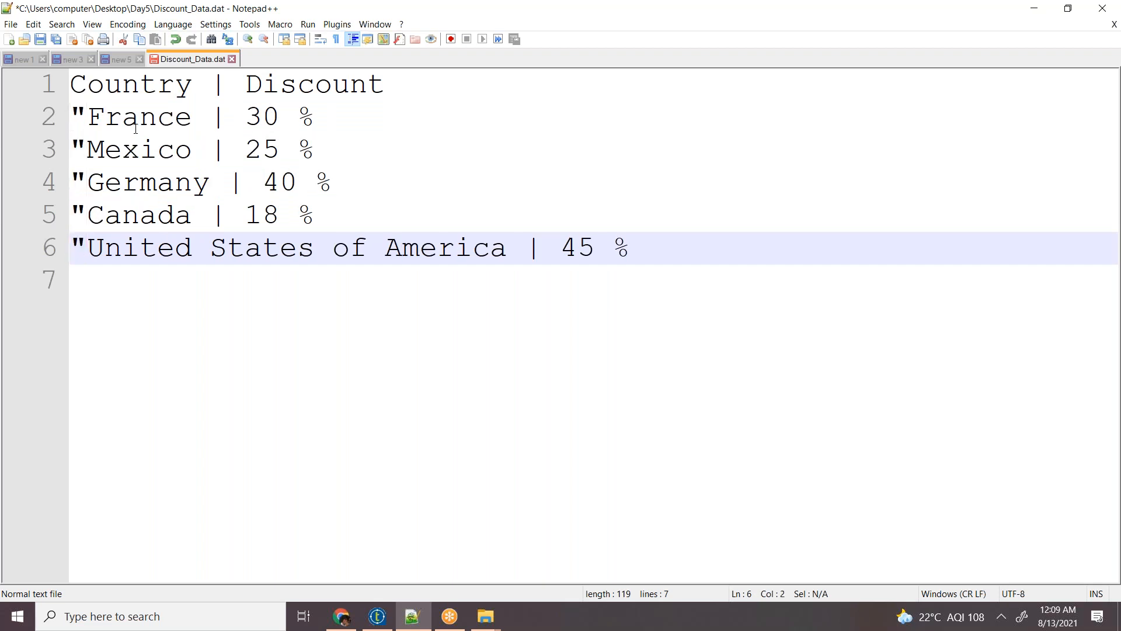
Step: Insert a double quote before Country in the header row of Discount_Data.dat
key(Escape)
key(Right)
key(Right)
key(Right)
key(Right)
key(Right)
key(Right)
key(Right)
key(Right)
key(Right)
key(Right)
key(Right)
key(Right)
key(Right)
key(Right)
key(Right)
key(Right)
key(Right)
key(Right)
key(Right)
key(Right)
key(Right)
key(Right)
key(Right)
key(Right)
key(Right)
click(75, 83)
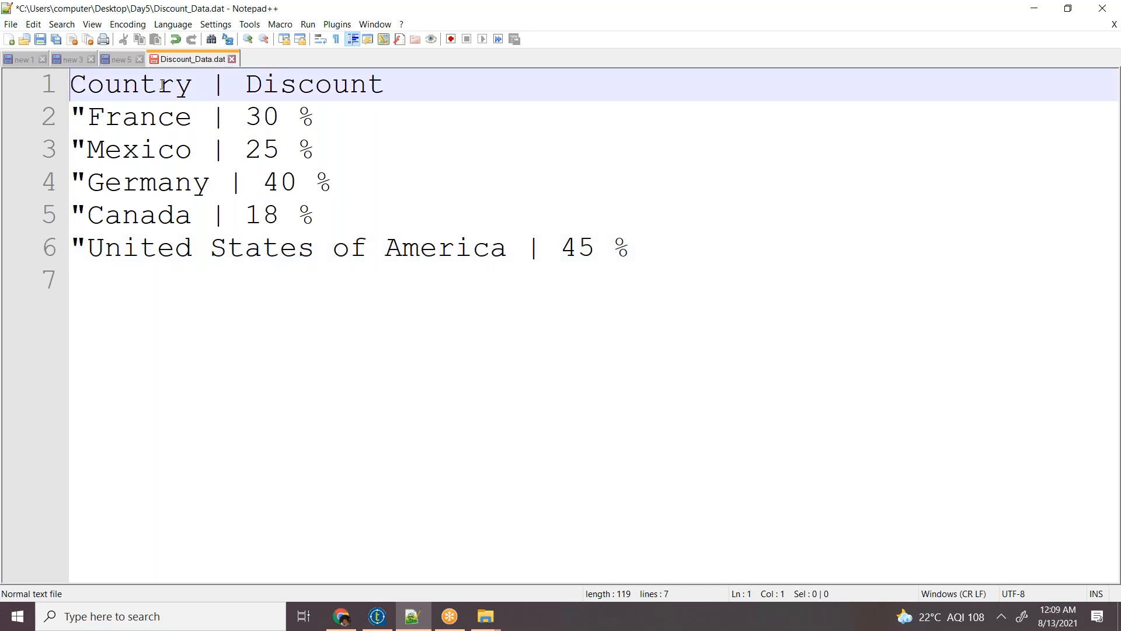
text(")
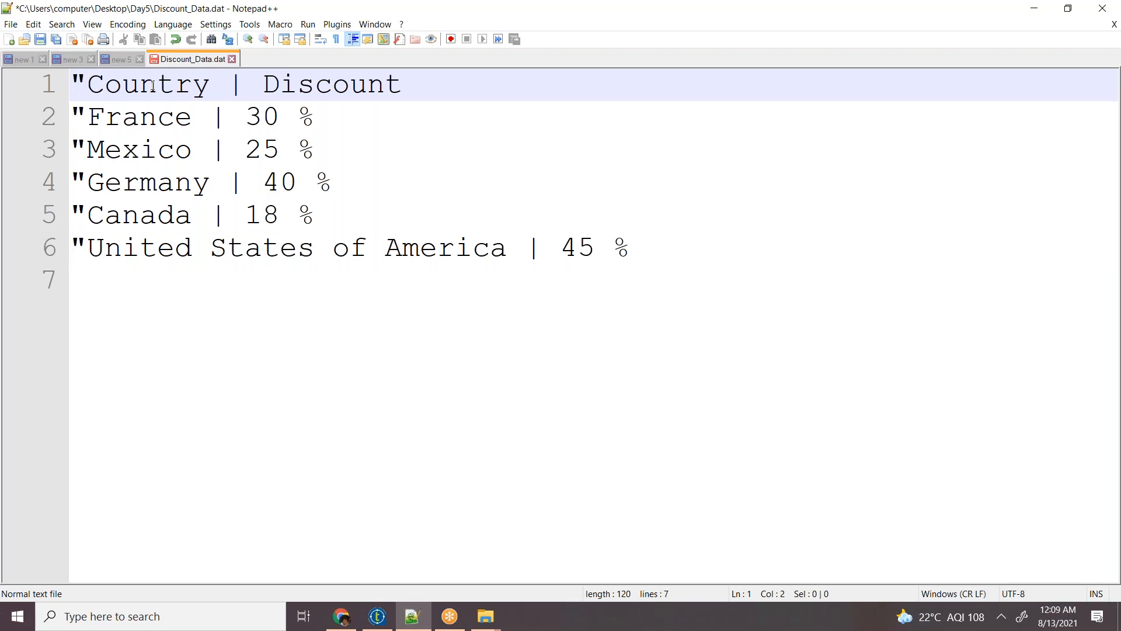
Step: Replace every space-padded pipe separator in Discount_Data.dat with " | ", including the double quotes
drag(209, 88, 263, 86)
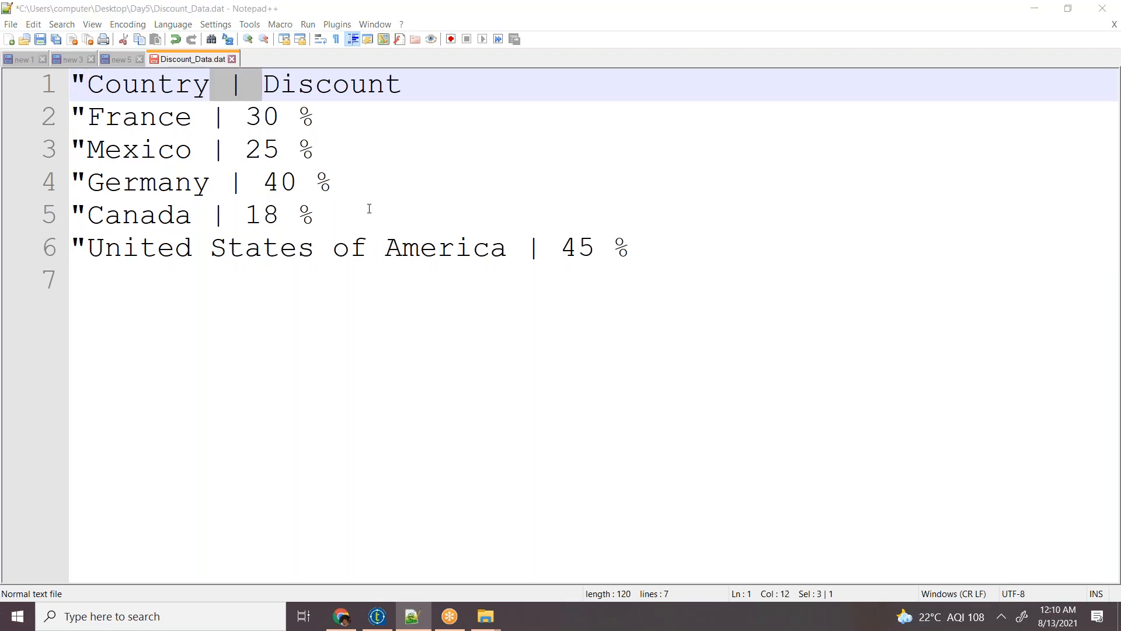
key(ctrl+h)
click(529, 236)
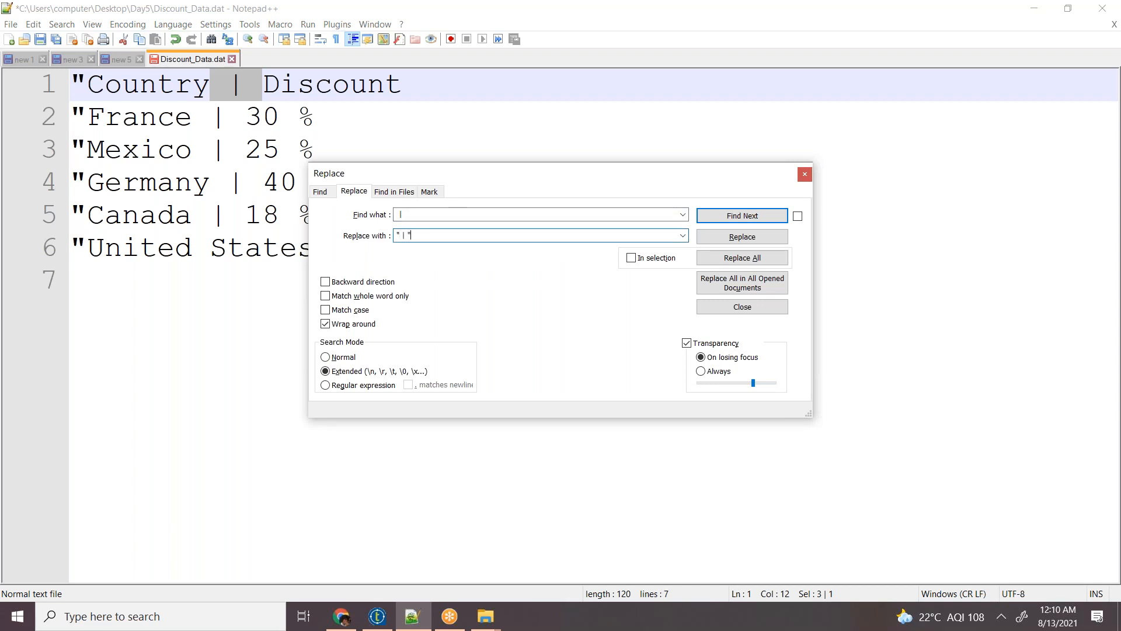
text(" | ")
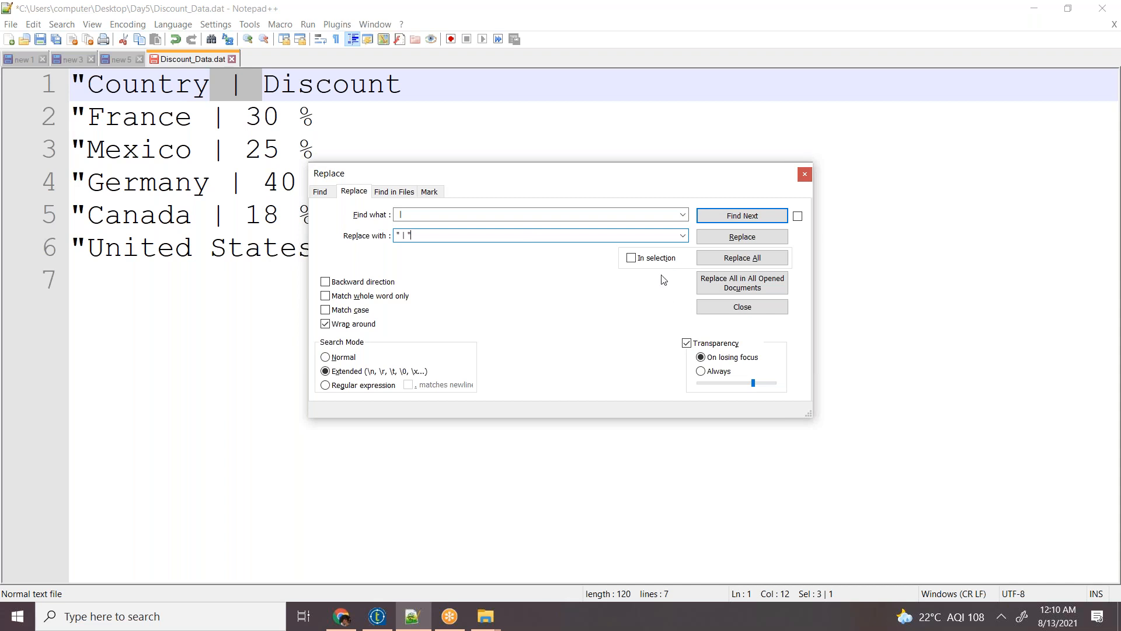
click(741, 258)
click(805, 174)
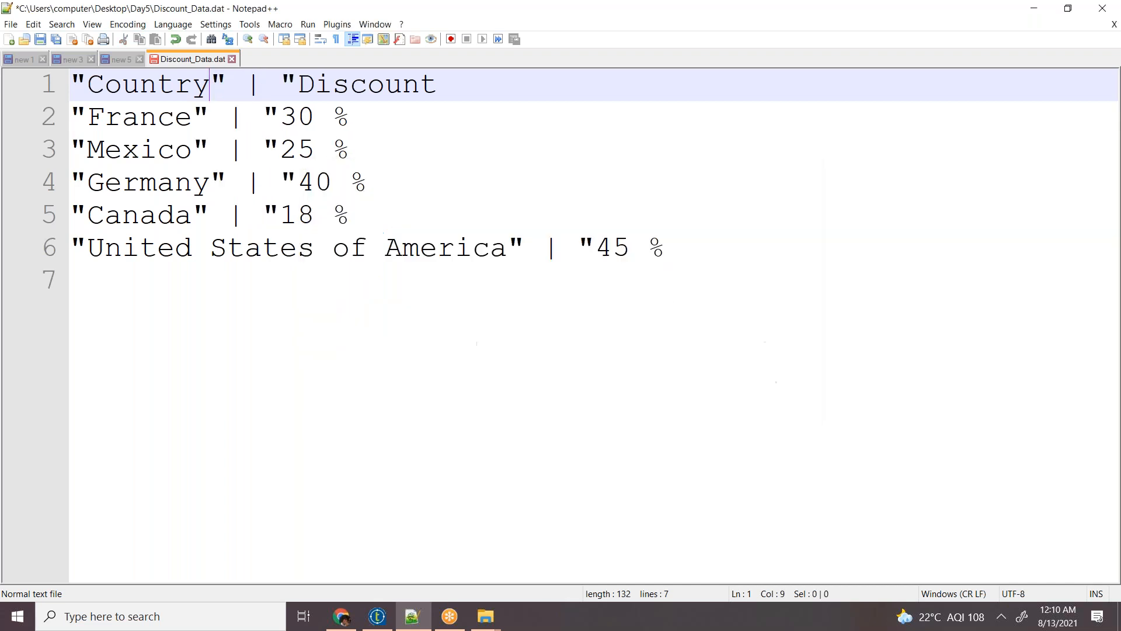
Step: Replace every line break in Discount_Data.dat with "\n, putting a closing double quote at the end of each row
click(451, 86)
key(shift+Right)
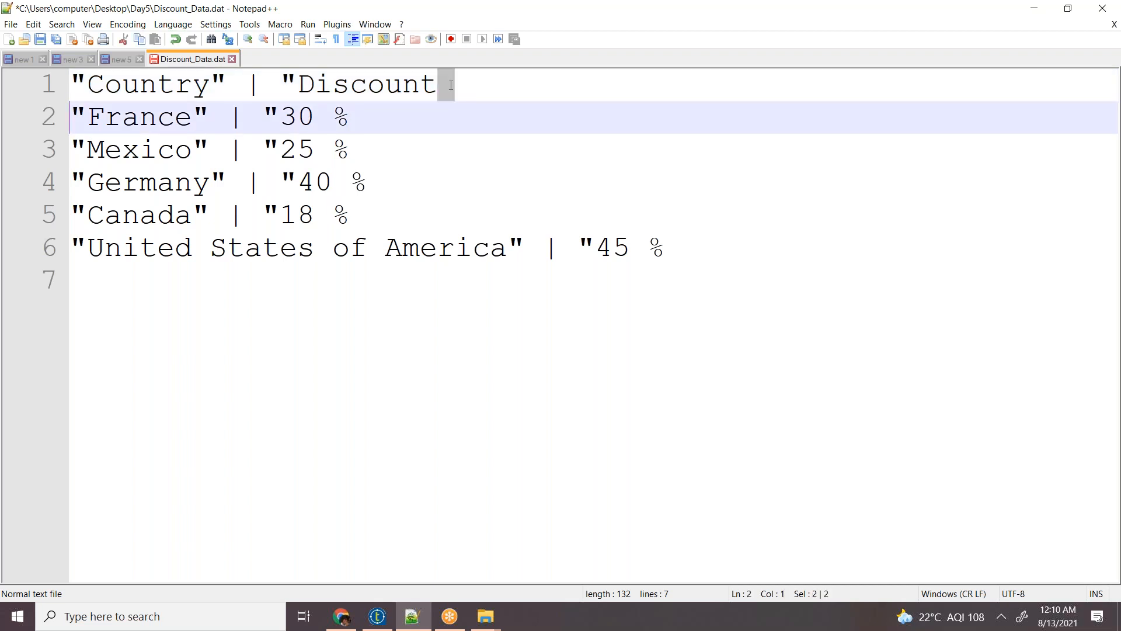
key(ctrl+h)
key(Tab)
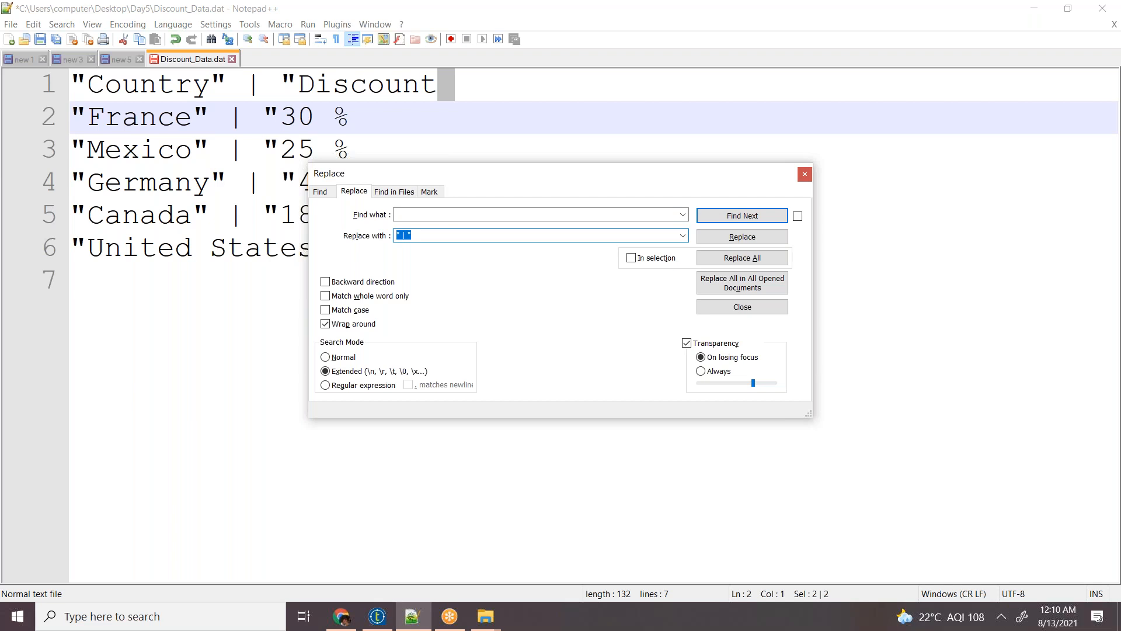
text("\n)
click(770, 253)
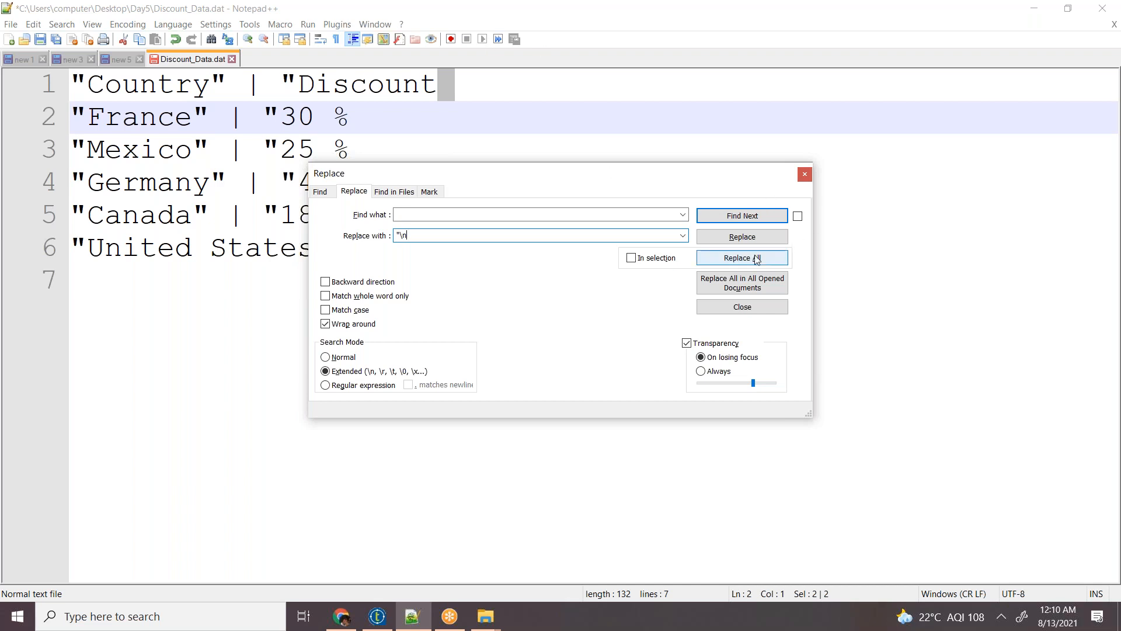
click(805, 174)
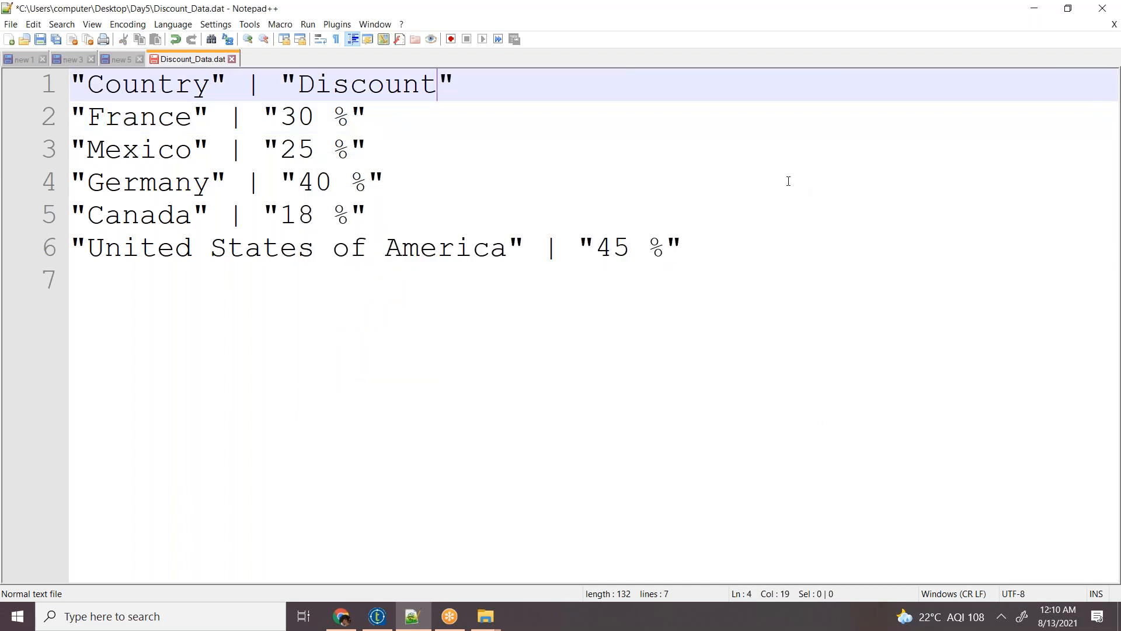
Step: Review the quoted rows of Discount_Data.dat, save the file and close it
click(789, 181)
drag(720, 252, 69, 82)
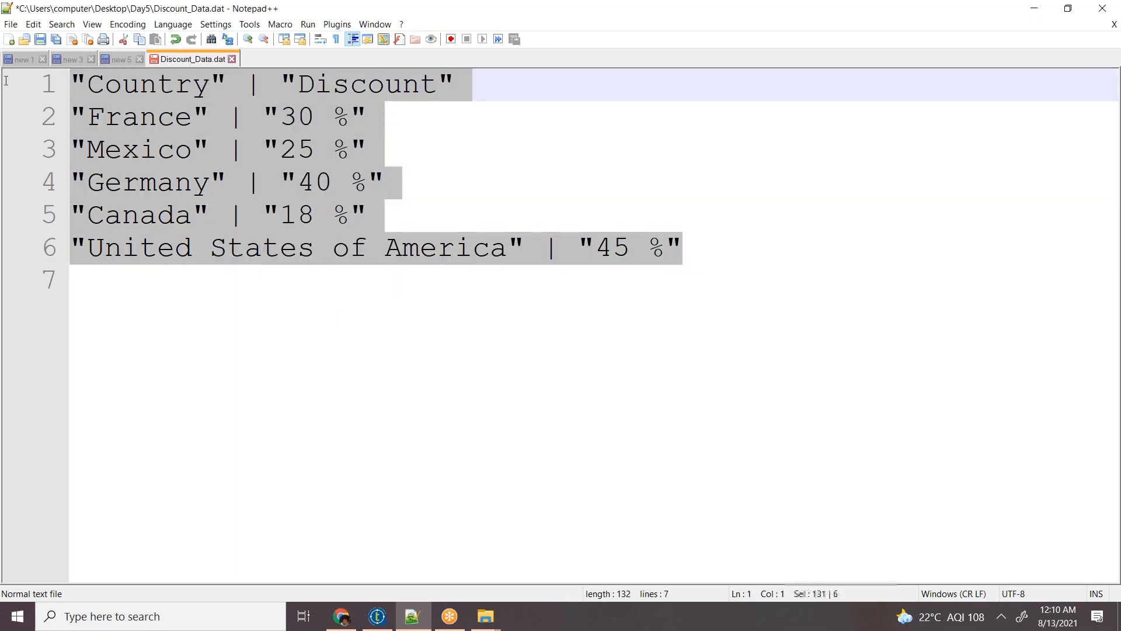
key(ctrl+s)
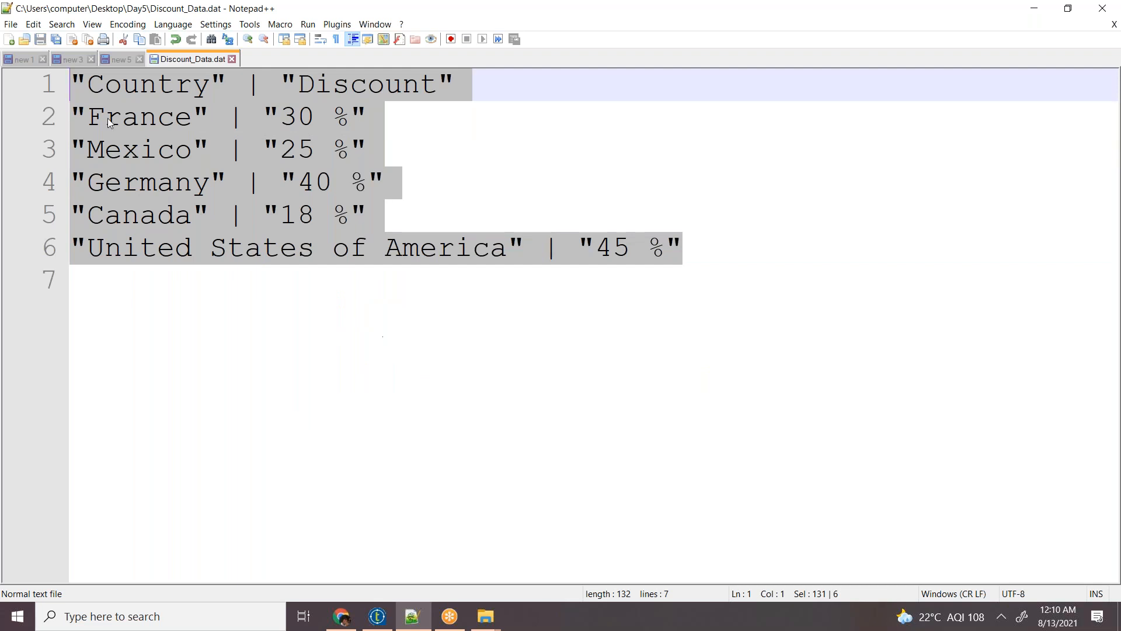
click(232, 59)
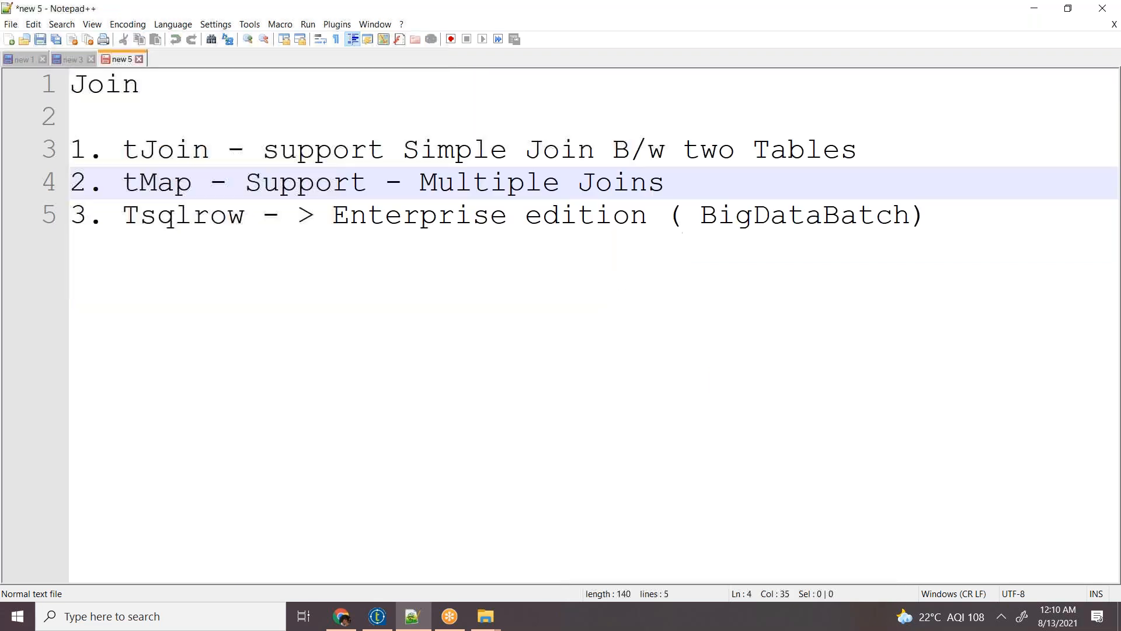
Step: Switch back to Talend Open Studio, run the TmapExample job and check the execution log
click(378, 616)
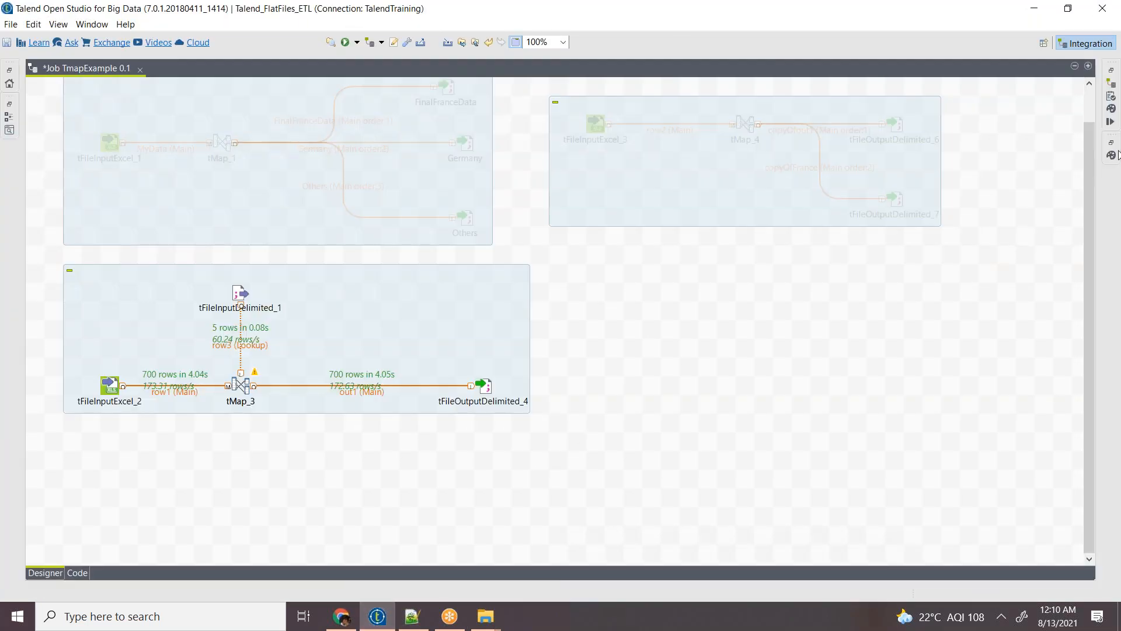
click(1112, 123)
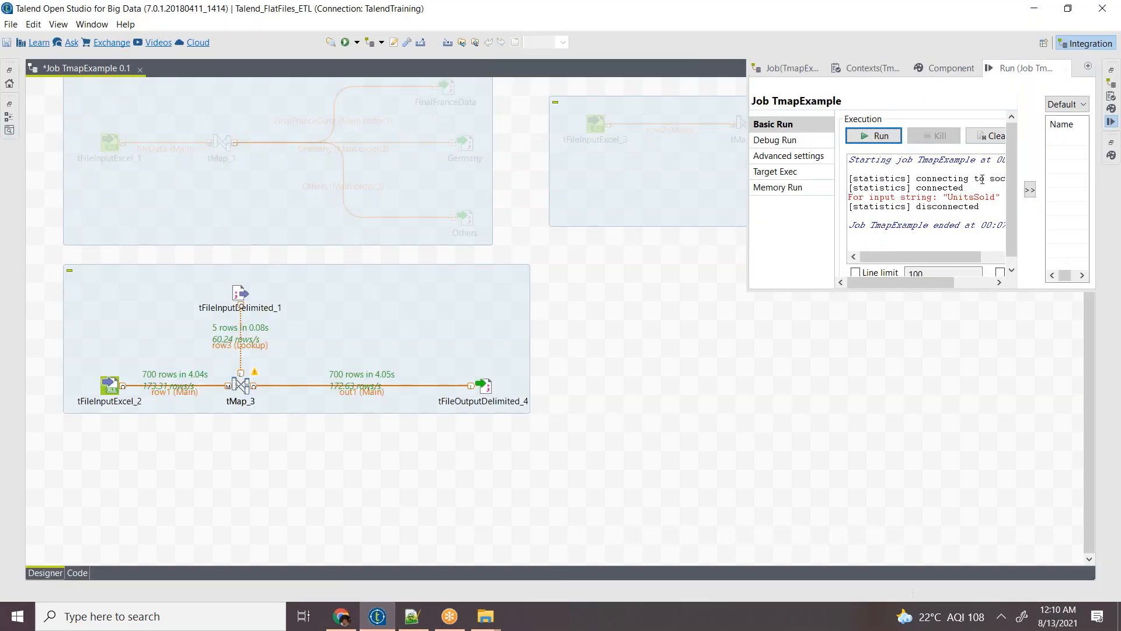
click(874, 136)
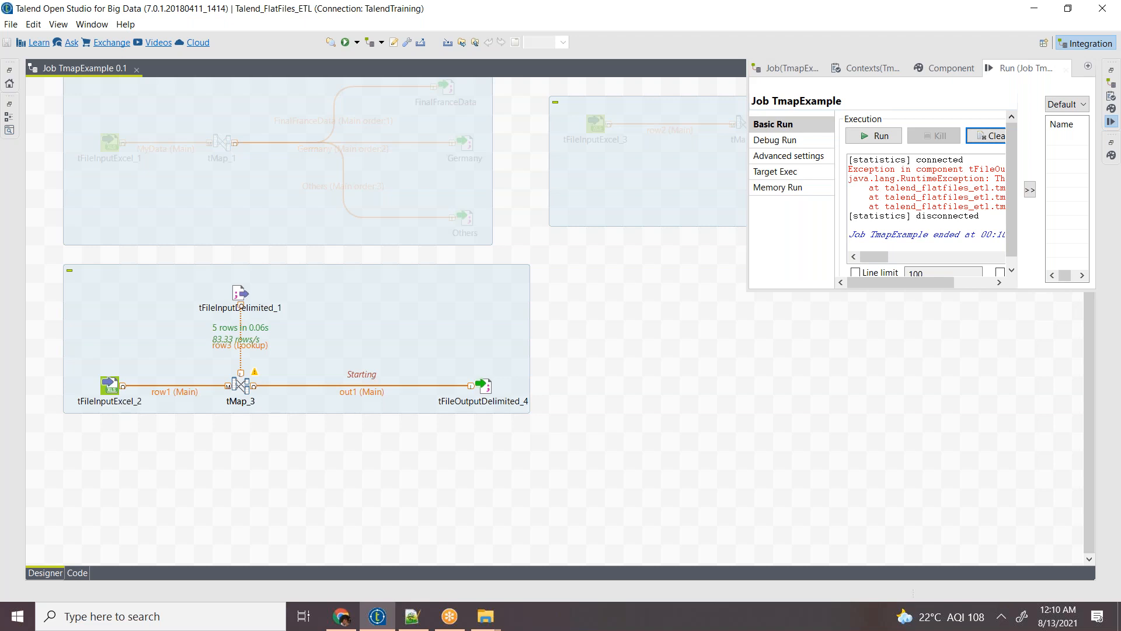
drag(873, 258, 835, 260)
Step: Disable throwing an error if the file already exists for tFileOutputDelimited_4, and run the TmapExample job again
double_click(488, 386)
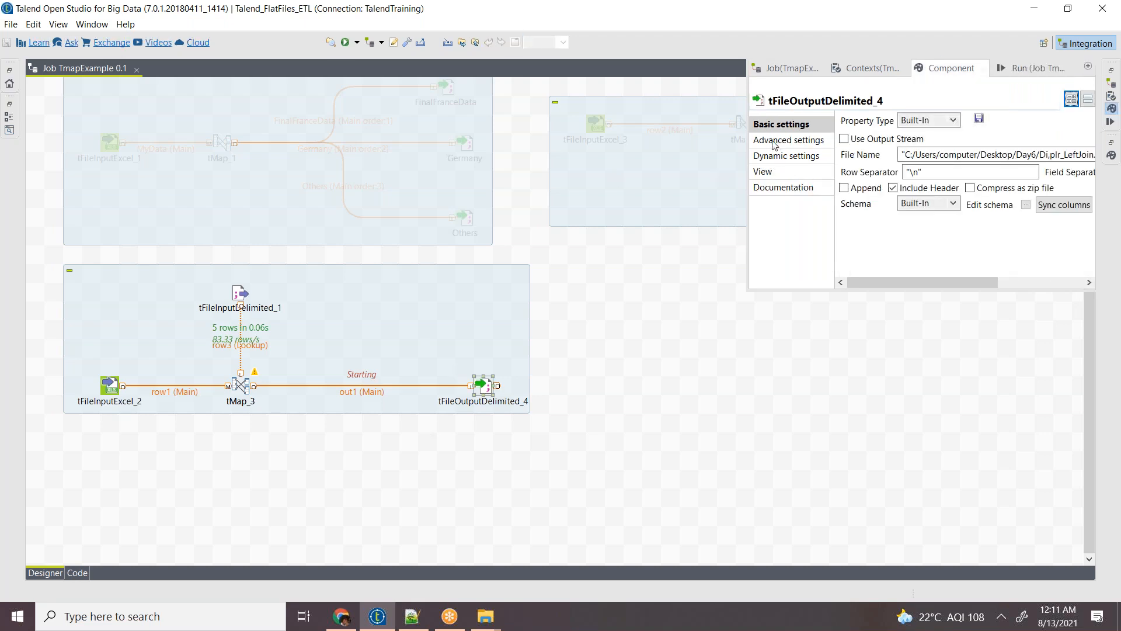
click(772, 141)
click(863, 233)
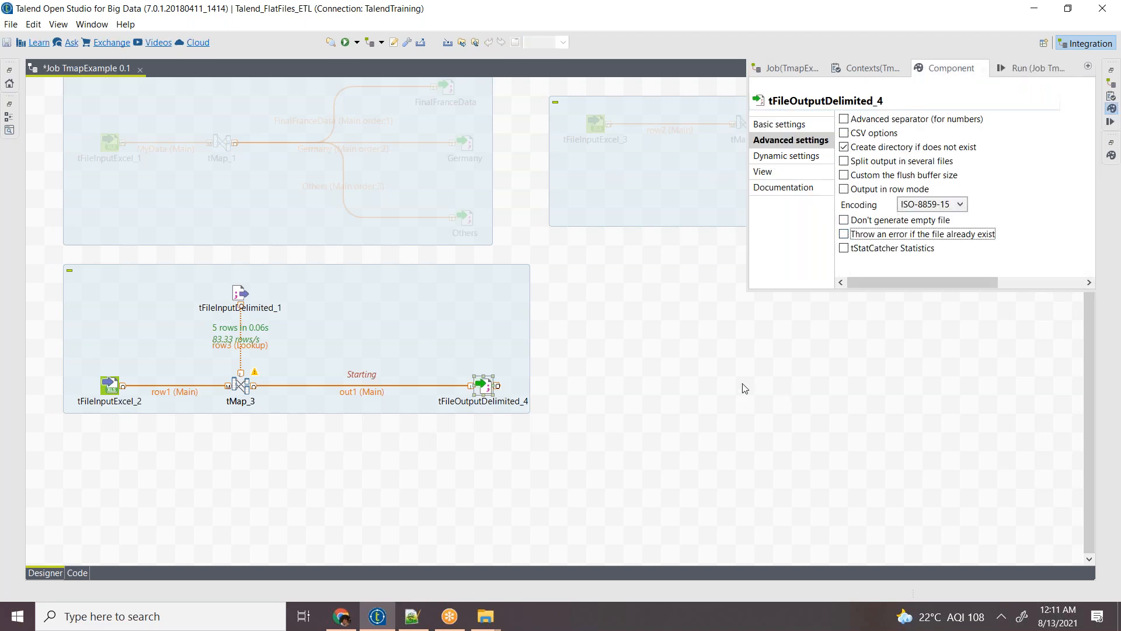
click(408, 382)
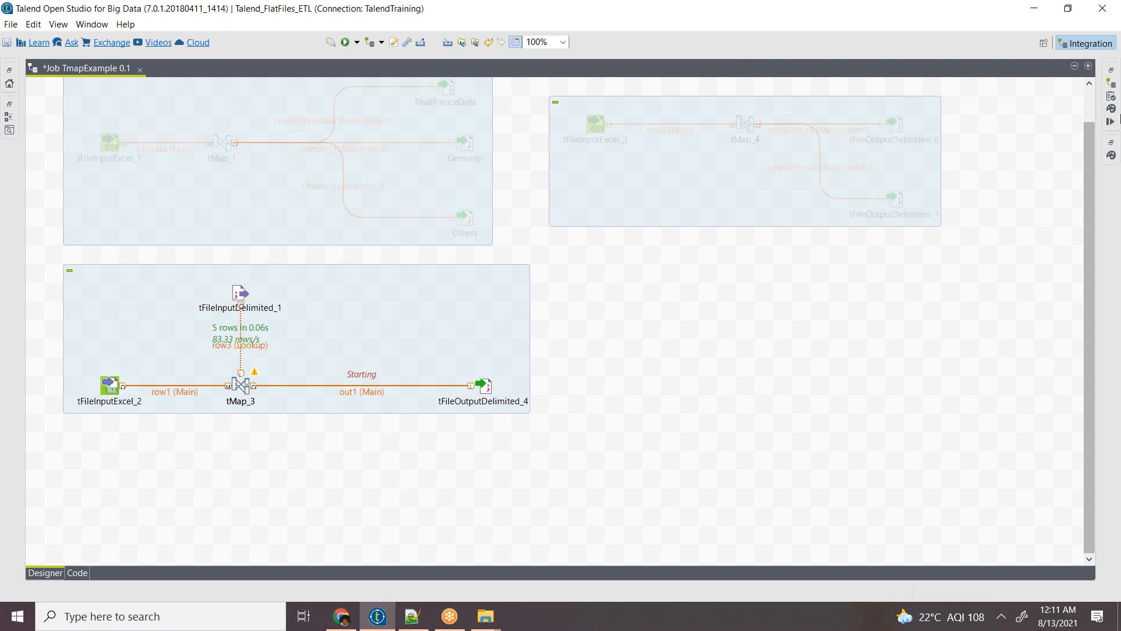
click(1111, 121)
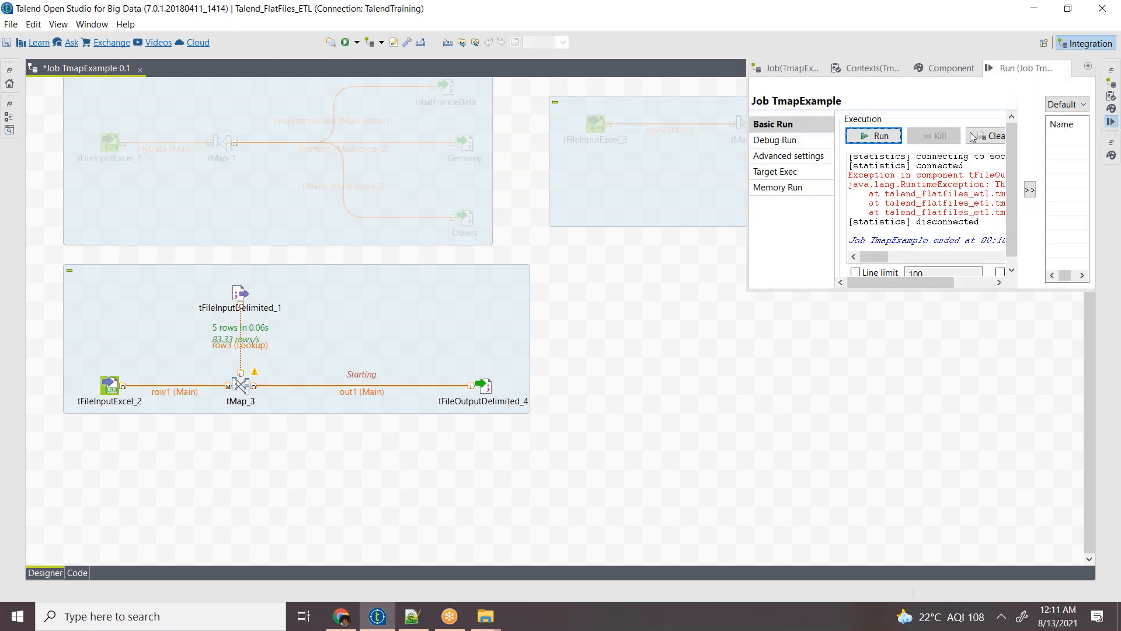
click(879, 136)
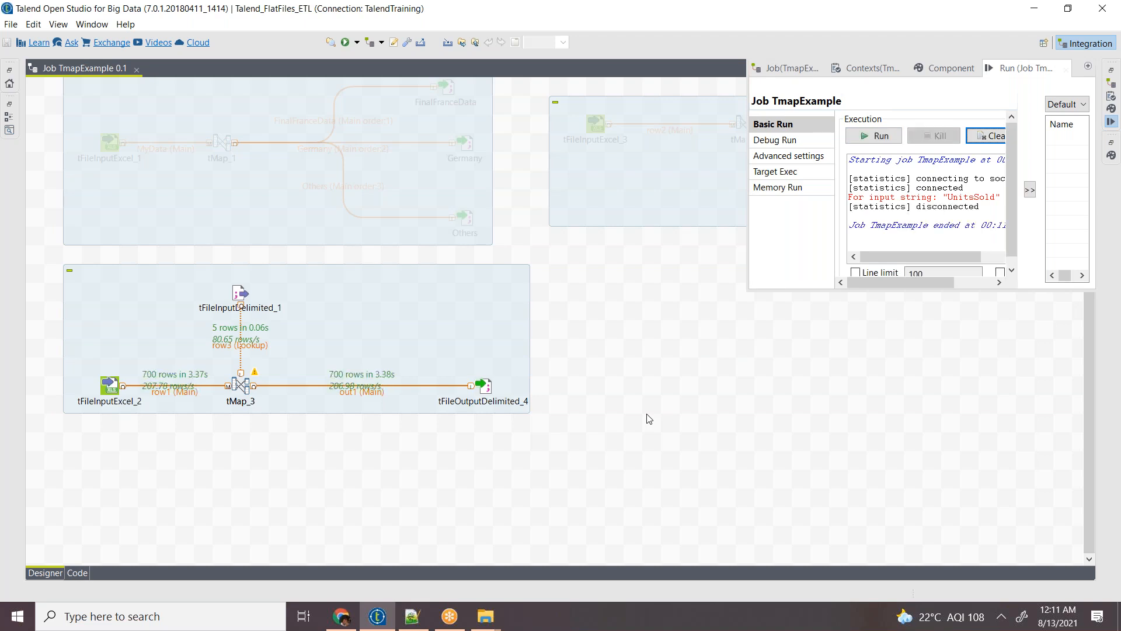
Step: Switch to the File Explorer window and change its location from the Day5 folder to Day6
click(487, 616)
mouse_move(547, 584)
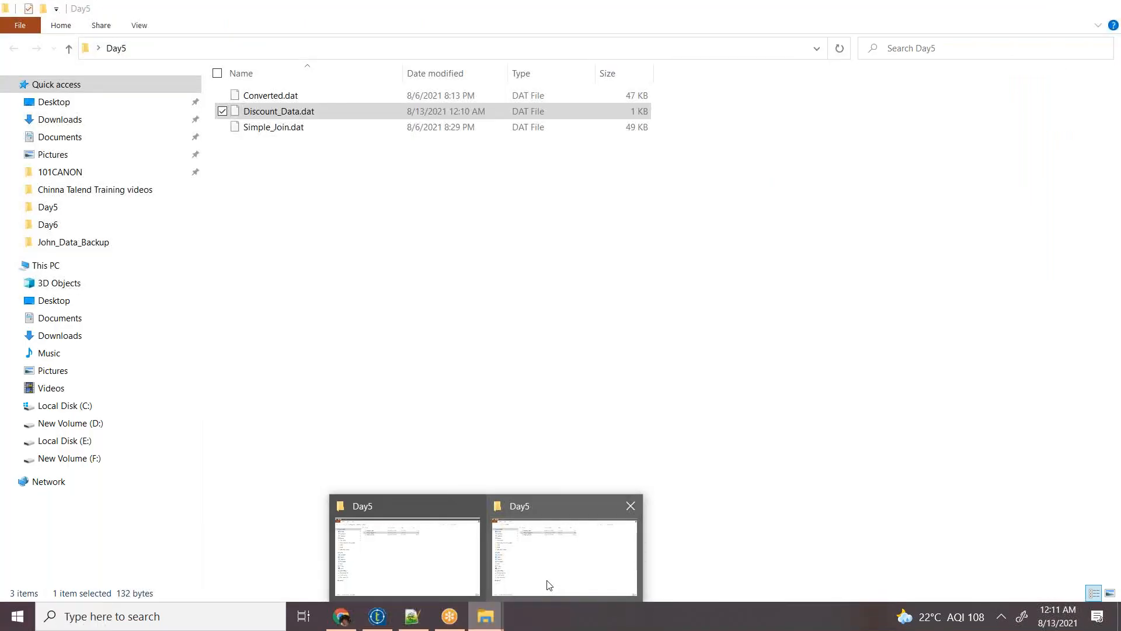
click(413, 574)
key(alt+d)
key(End)
key(BackSpace)
text(6)
key(Return)
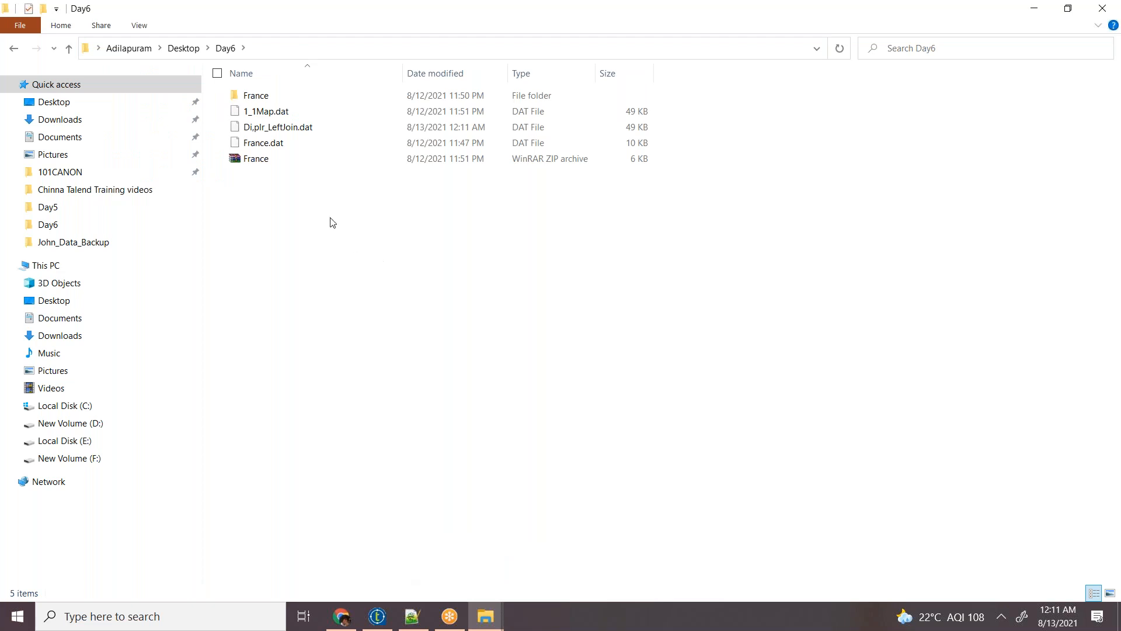
Step: Open Di,plr_LeftJoin.dat in Notepad++ and check the discount values in the joined rows
click(302, 129)
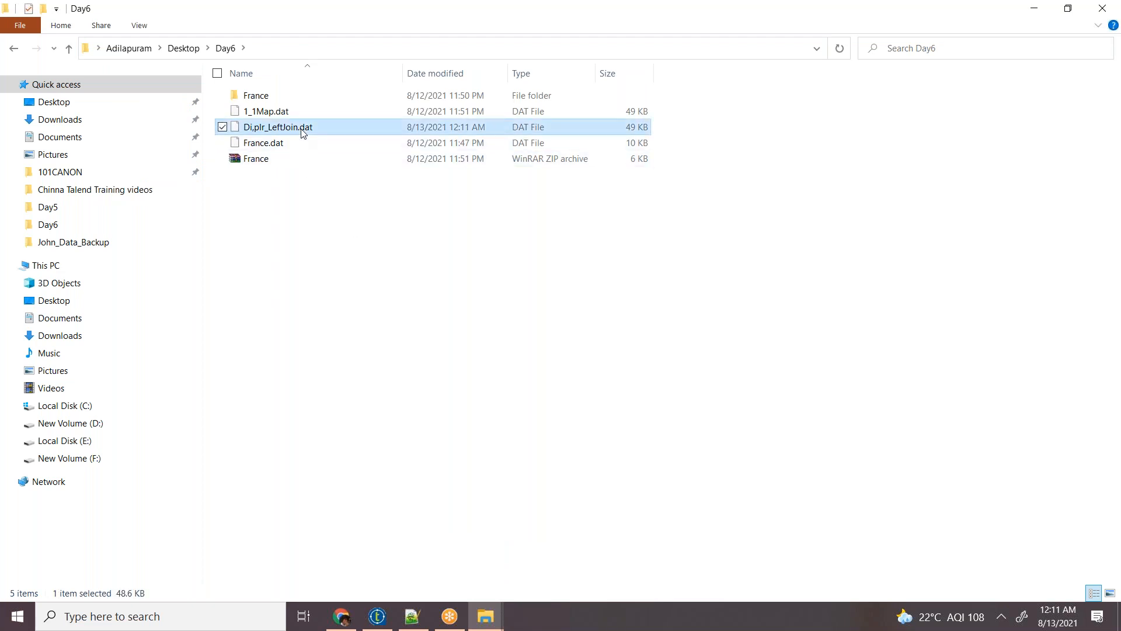
right_click(302, 133)
click(146, 205)
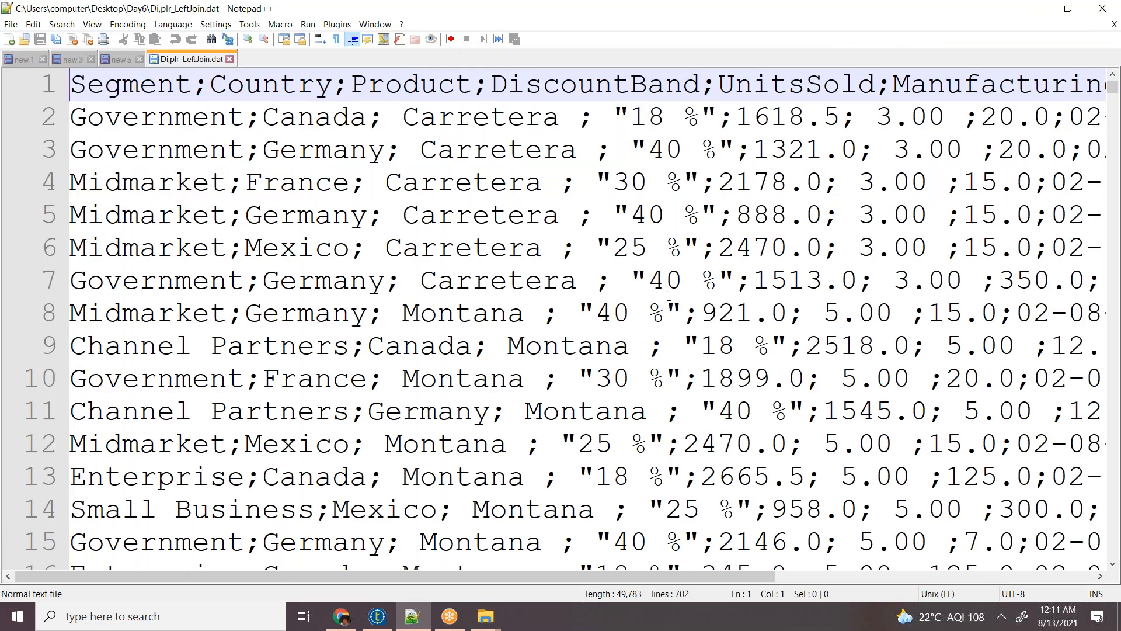
click(662, 123)
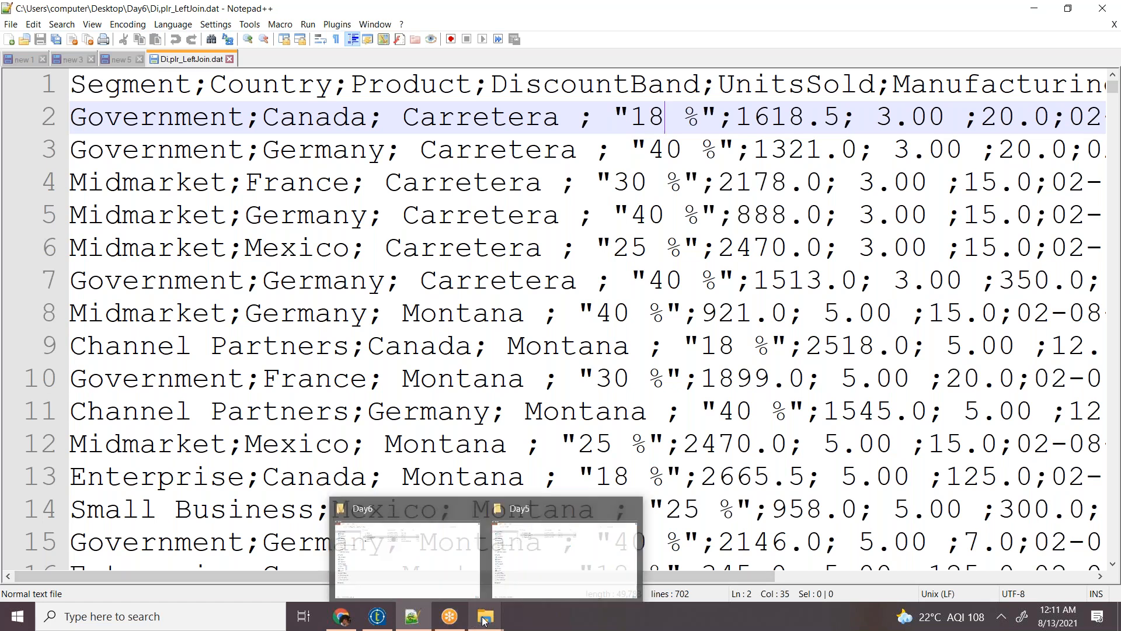
Step: Switch back to Talend Open Studio and review the CSV options, escape character and text enclosure of tFileInputDelimited_1
mouse_move(450, 616)
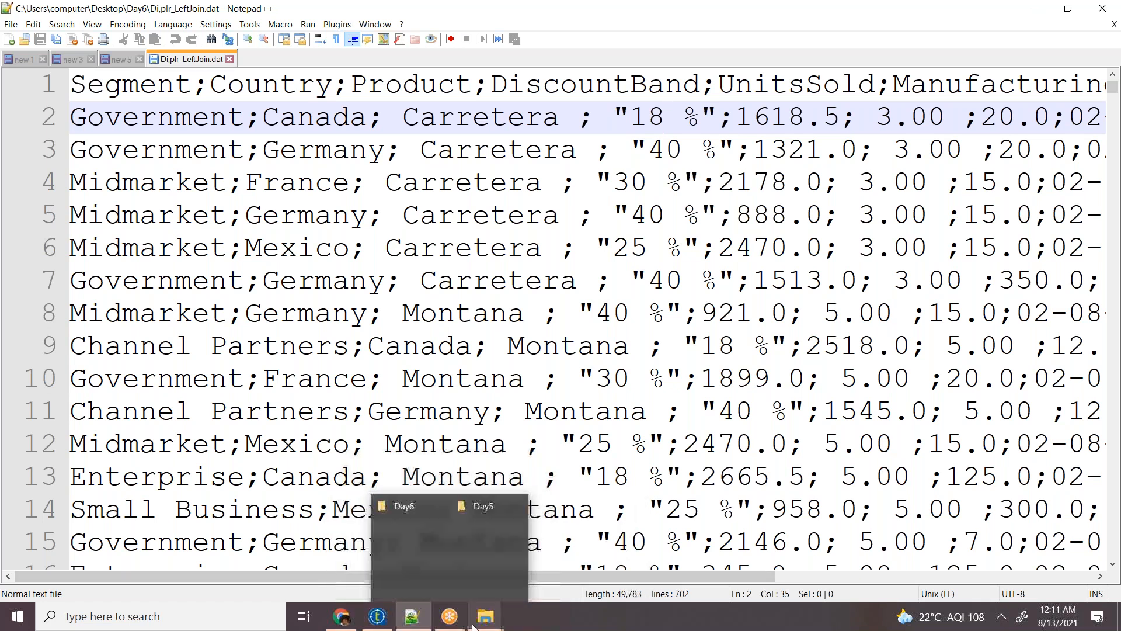
click(377, 616)
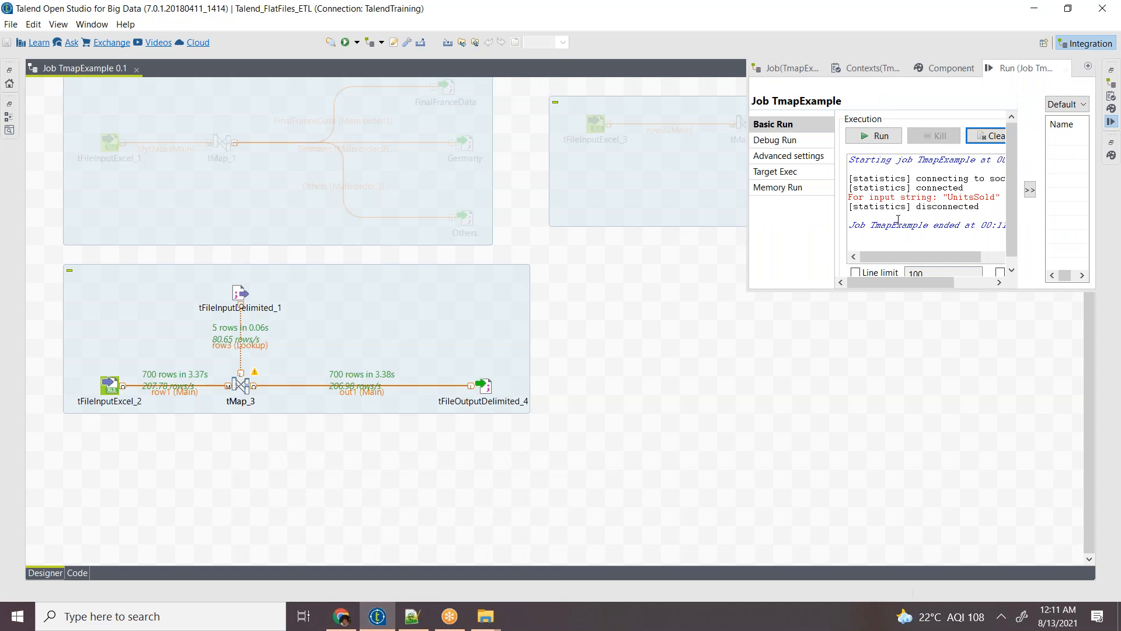
click(244, 301)
double_click(244, 301)
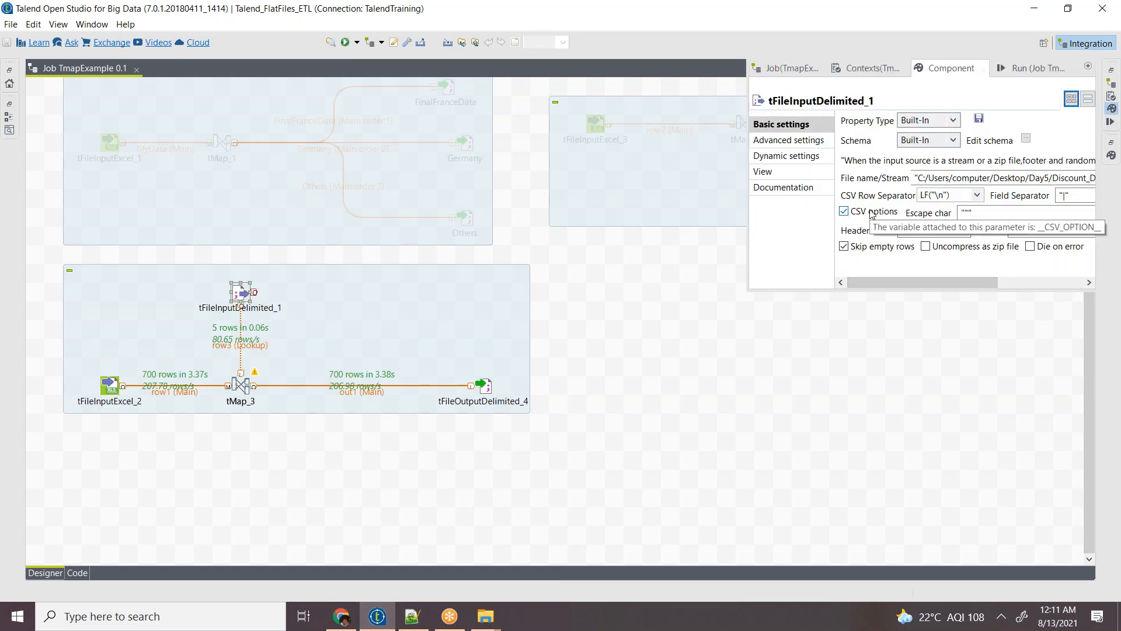
drag(927, 278, 935, 278)
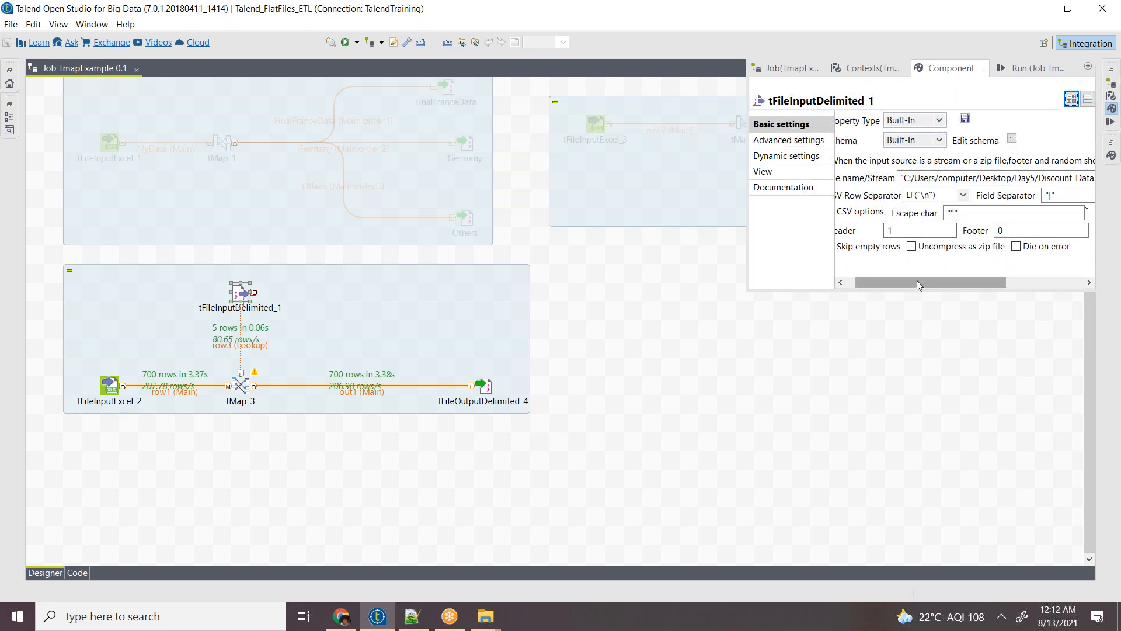
drag(917, 281, 1030, 261)
drag(1043, 212, 1024, 211)
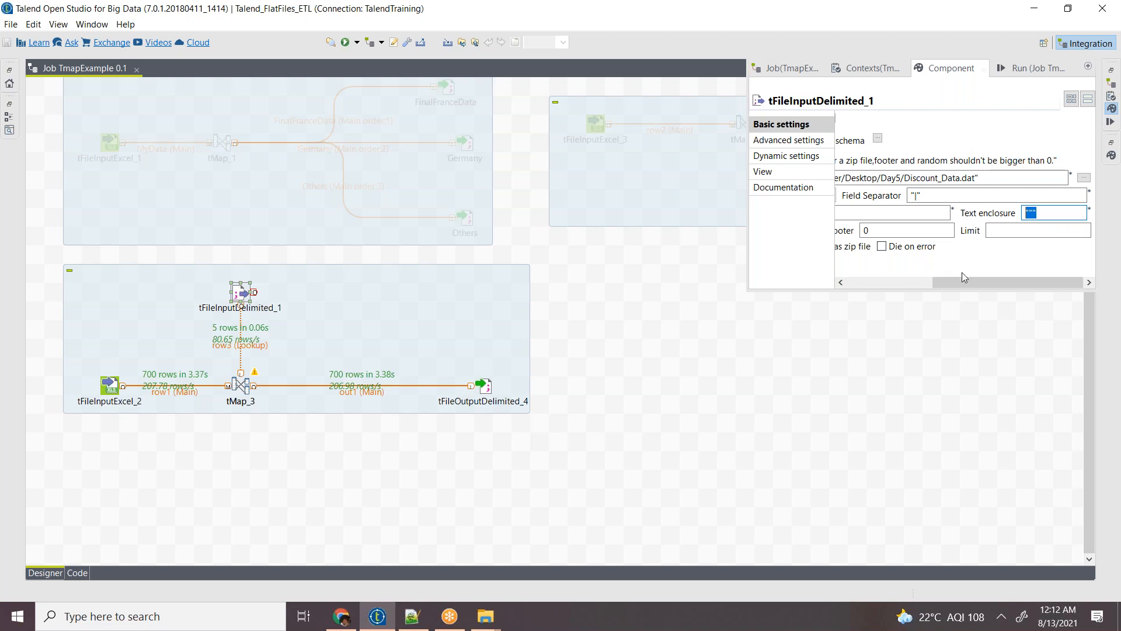
drag(964, 282, 826, 287)
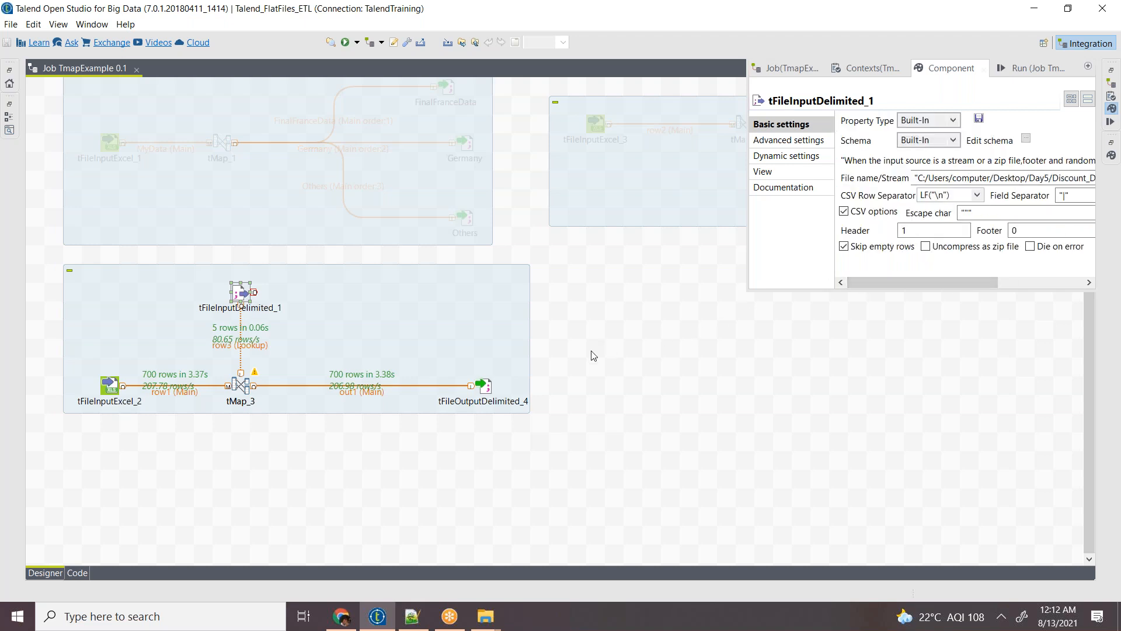
click(594, 356)
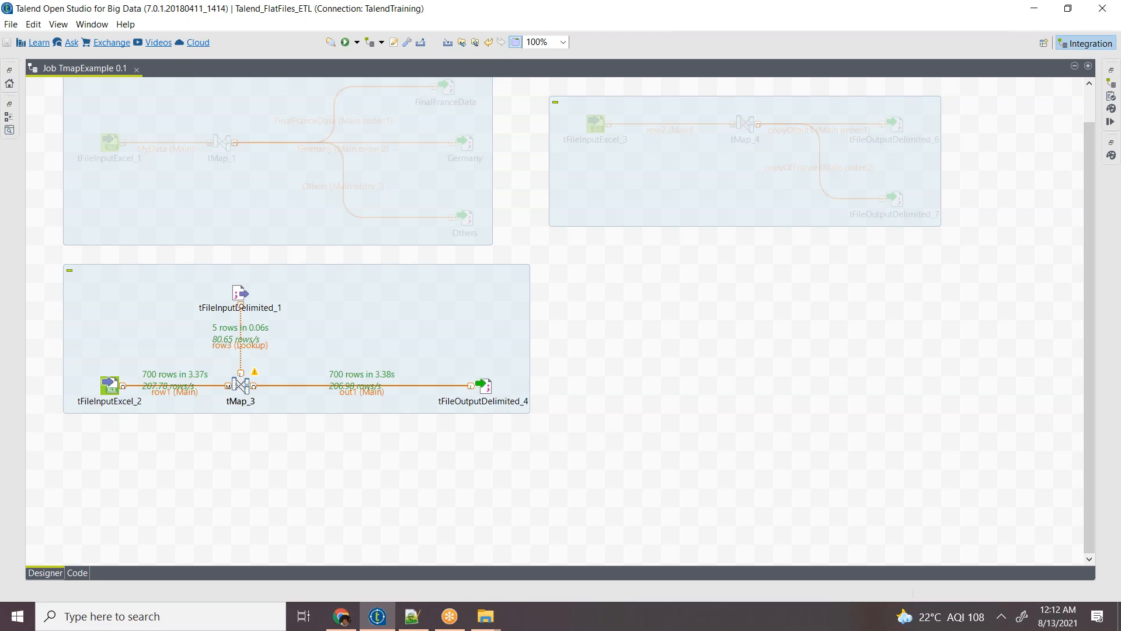
Step: Set the join model of the row3 lookup in tMap_3 to Inner Join and apply the mapping
double_click(238, 390)
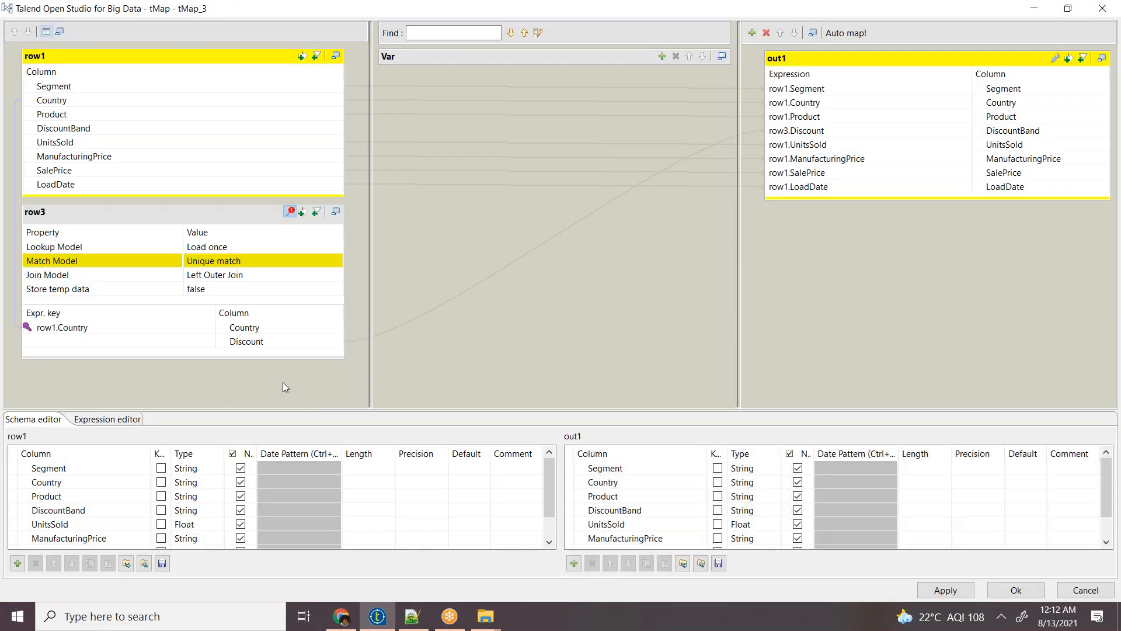
click(231, 278)
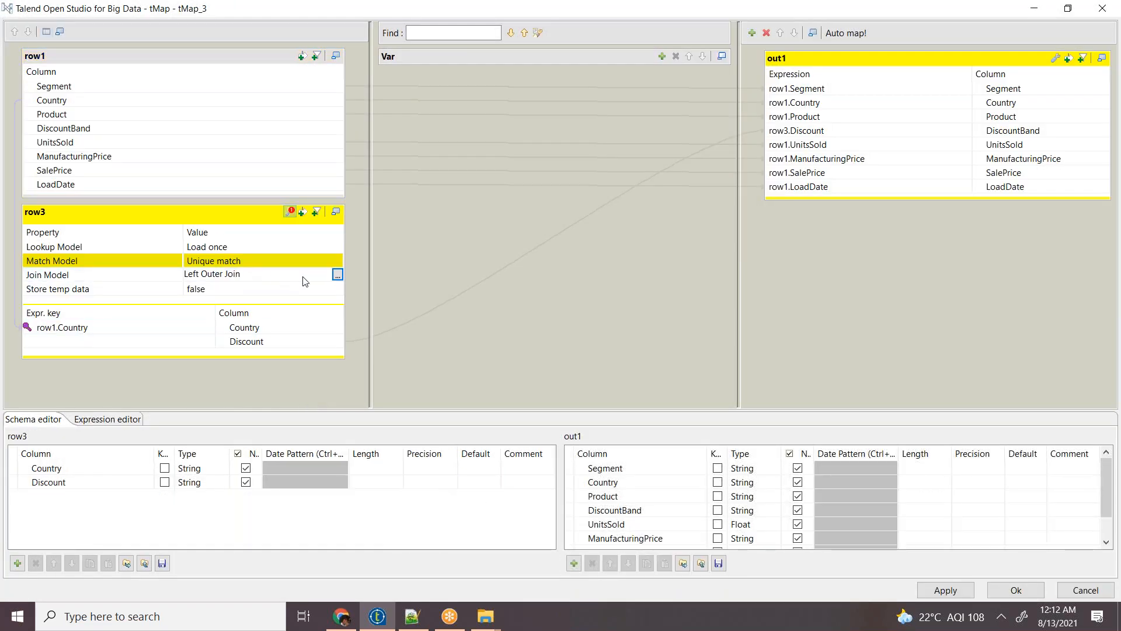
click(337, 274)
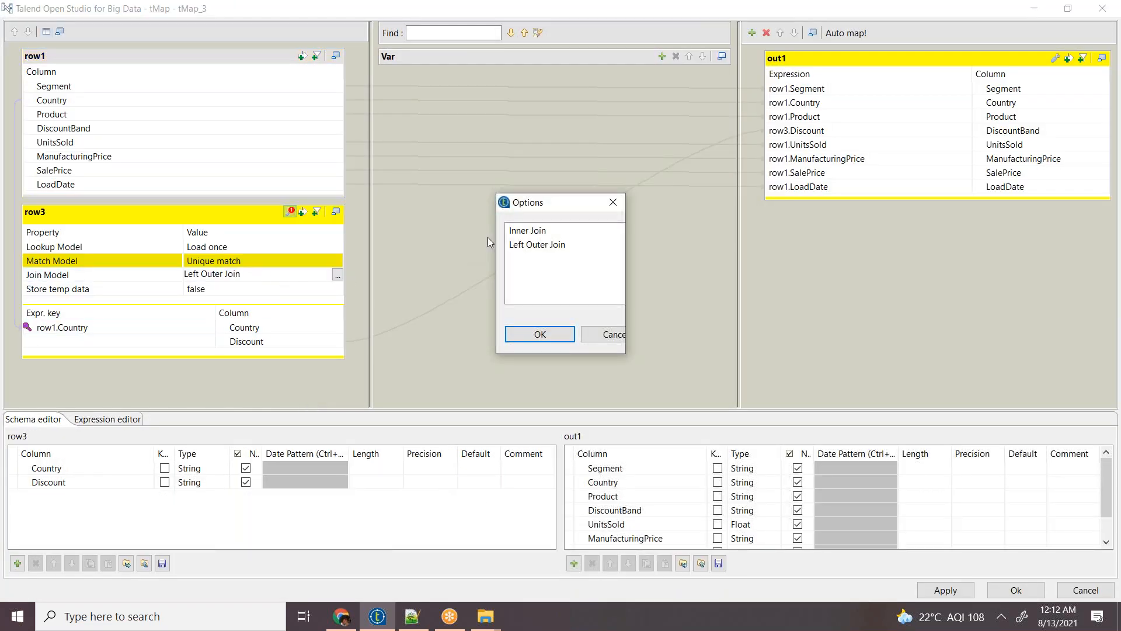
click(529, 231)
click(540, 334)
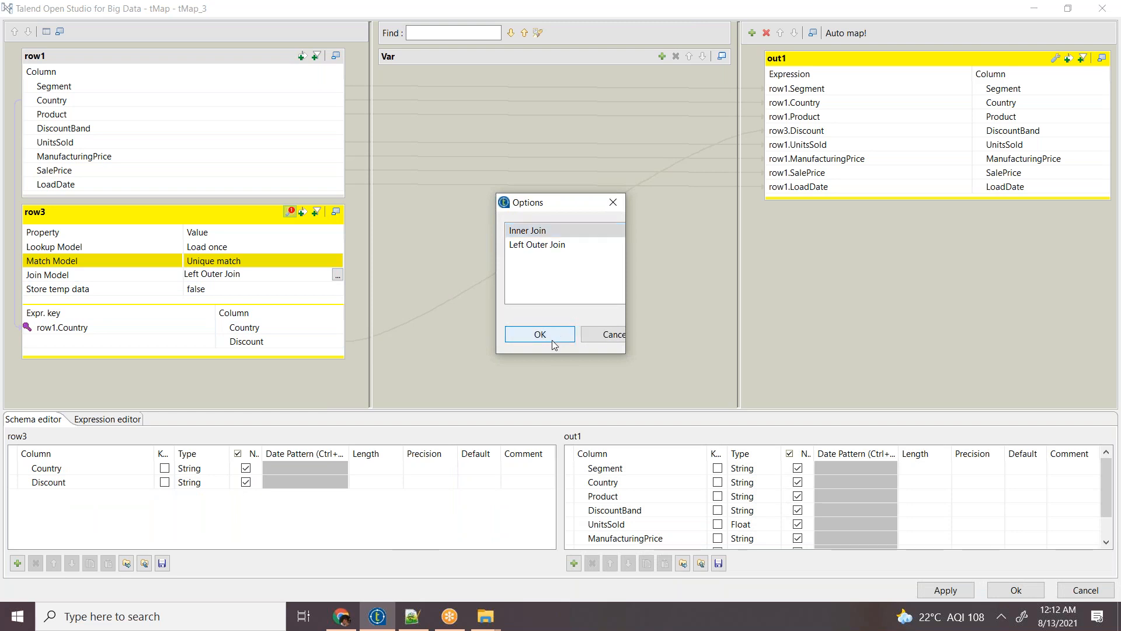
click(942, 591)
click(1016, 591)
click(742, 396)
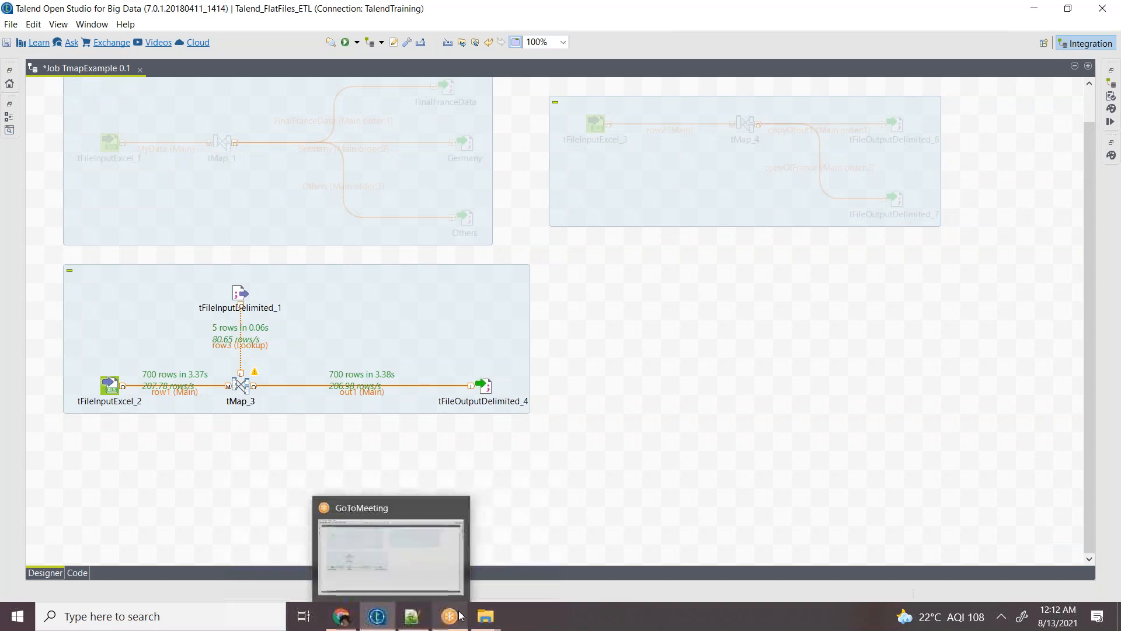
Step: Switch to the Day5 folder in File Explorer and open Discount_Data.dat in Notepad++
mouse_move(485, 616)
click(406, 583)
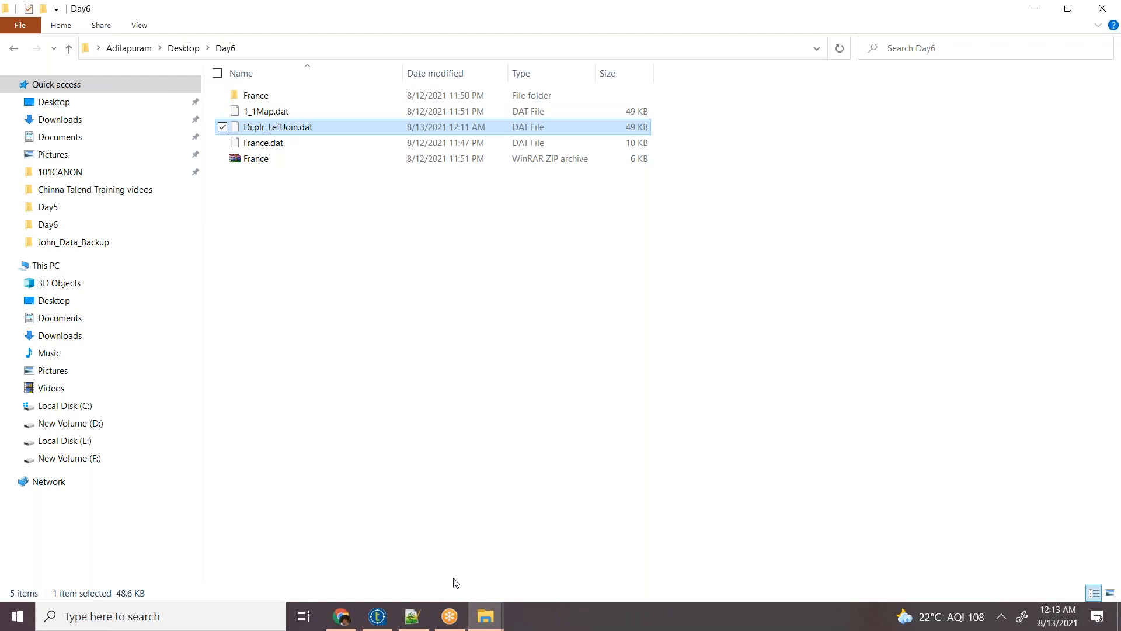
click(486, 616)
click(543, 552)
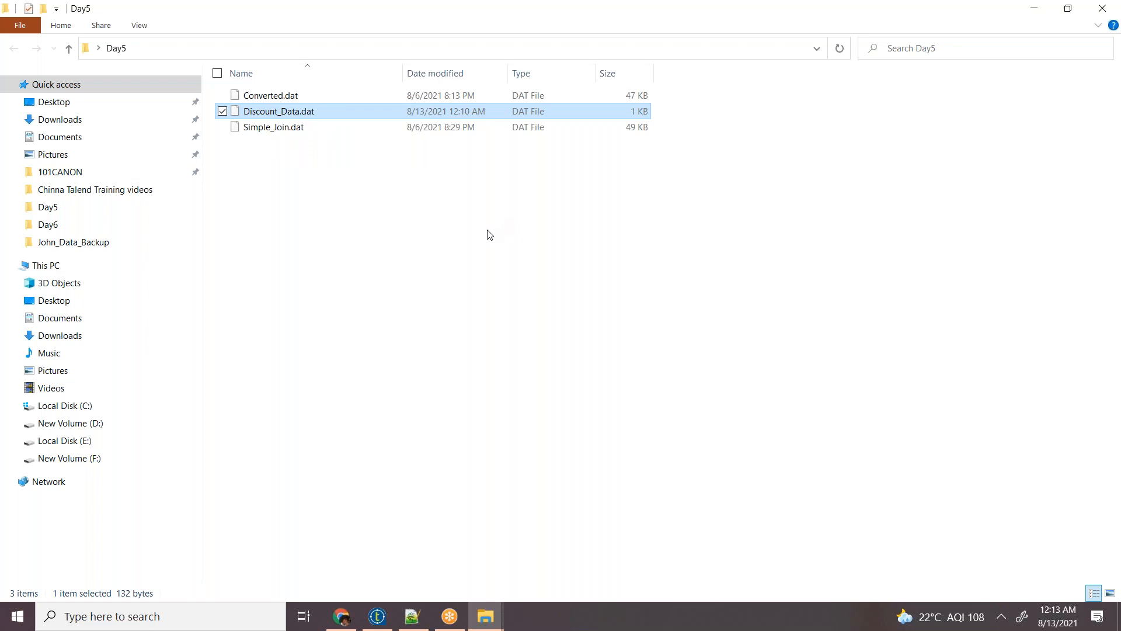
double_click(266, 110)
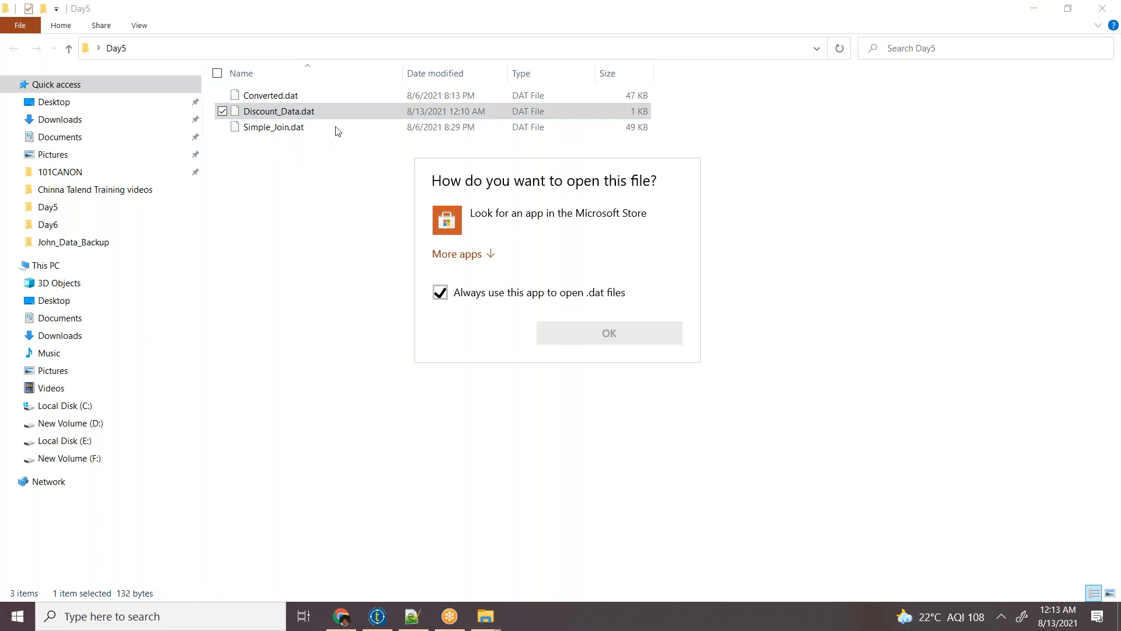
right_click(274, 113)
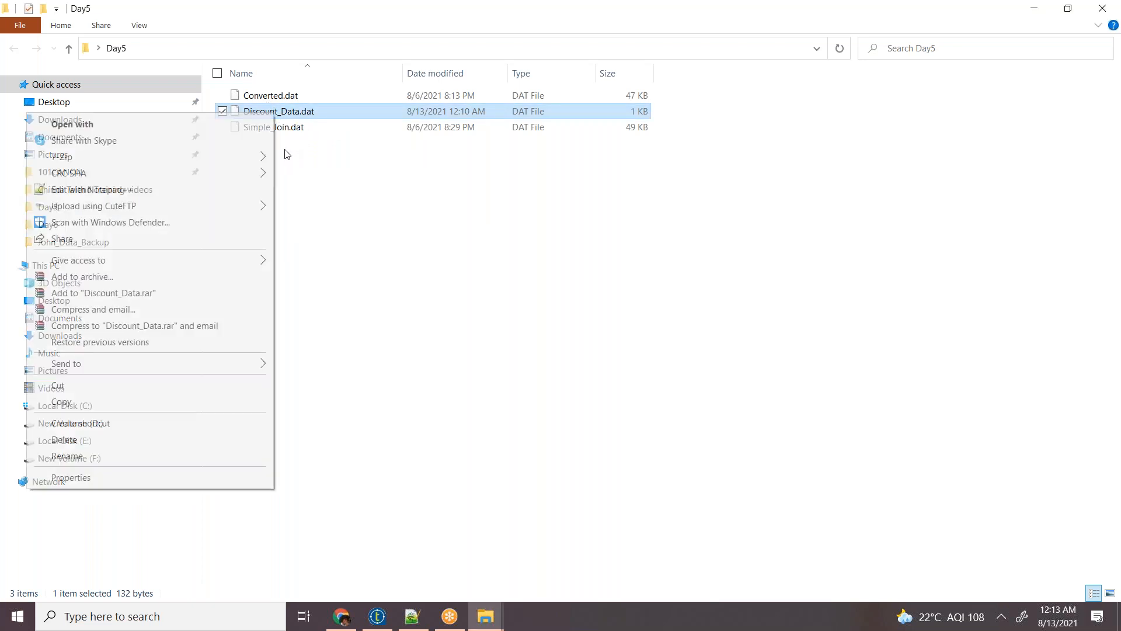
click(150, 190)
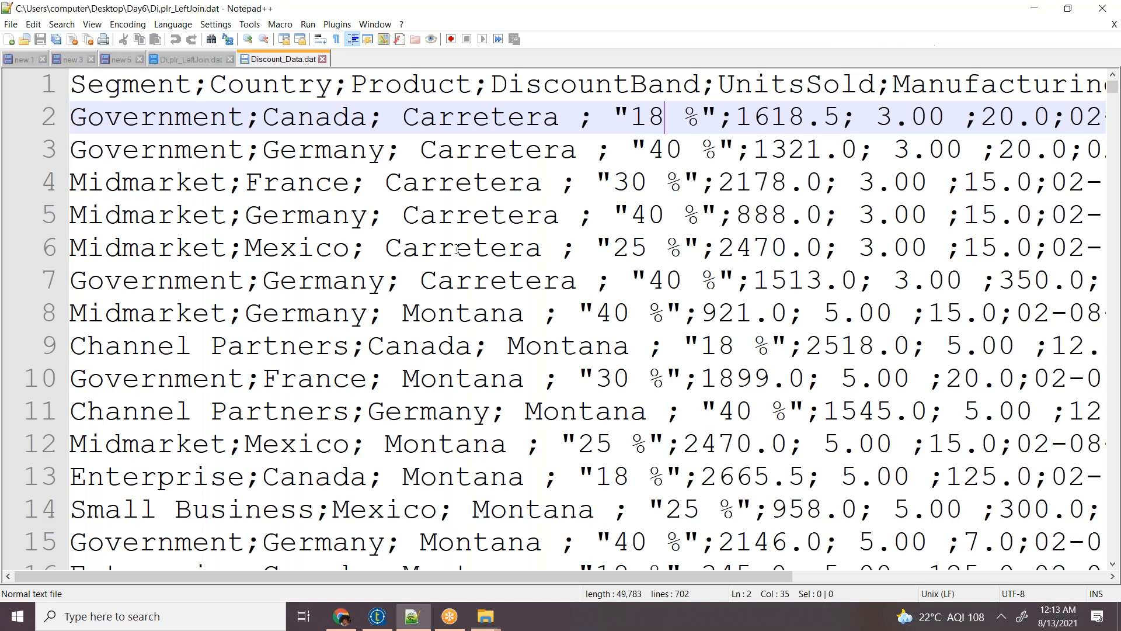
Step: Delete the Germany, Canada and United States of America rows from Discount_Data.dat, save the file and close it
drag(712, 253, 67, 184)
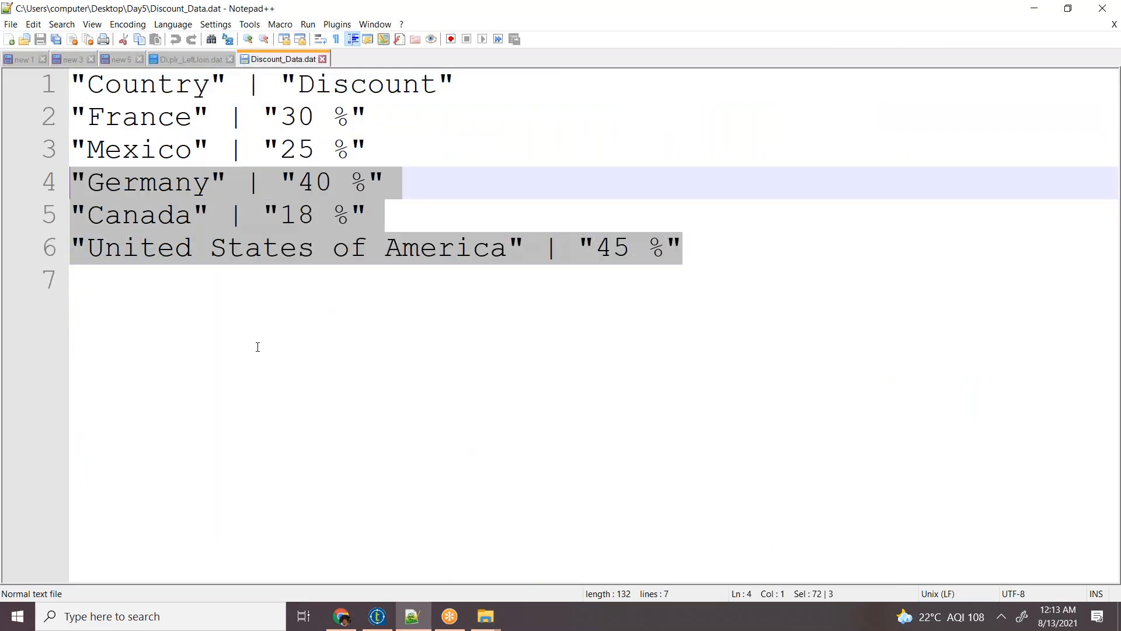
key(Delete)
key(ctrl+s)
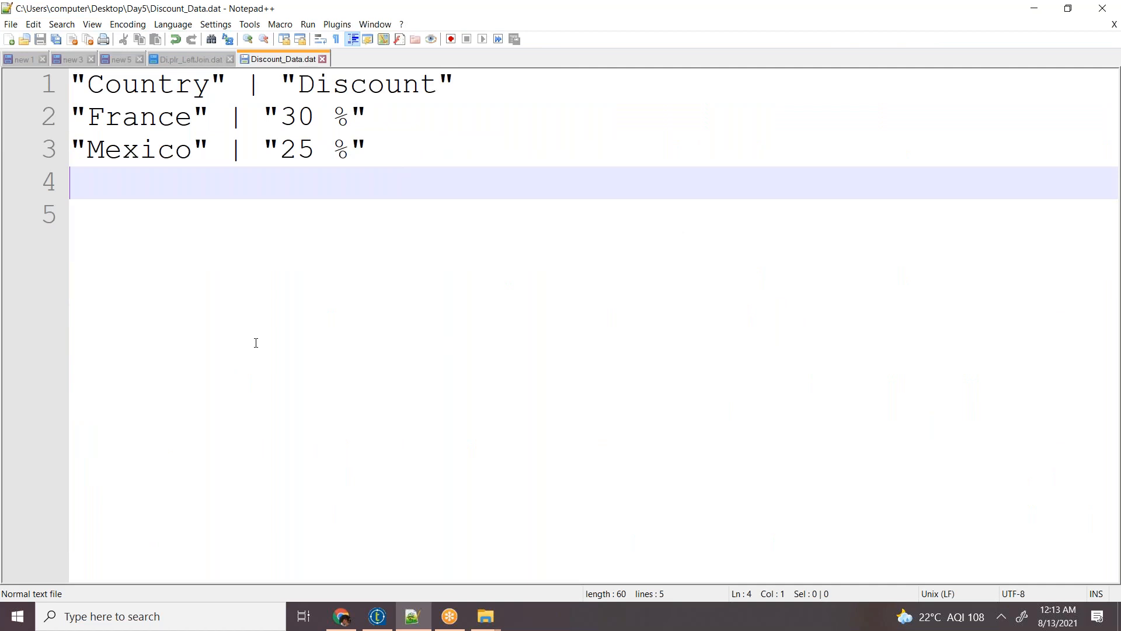
click(322, 59)
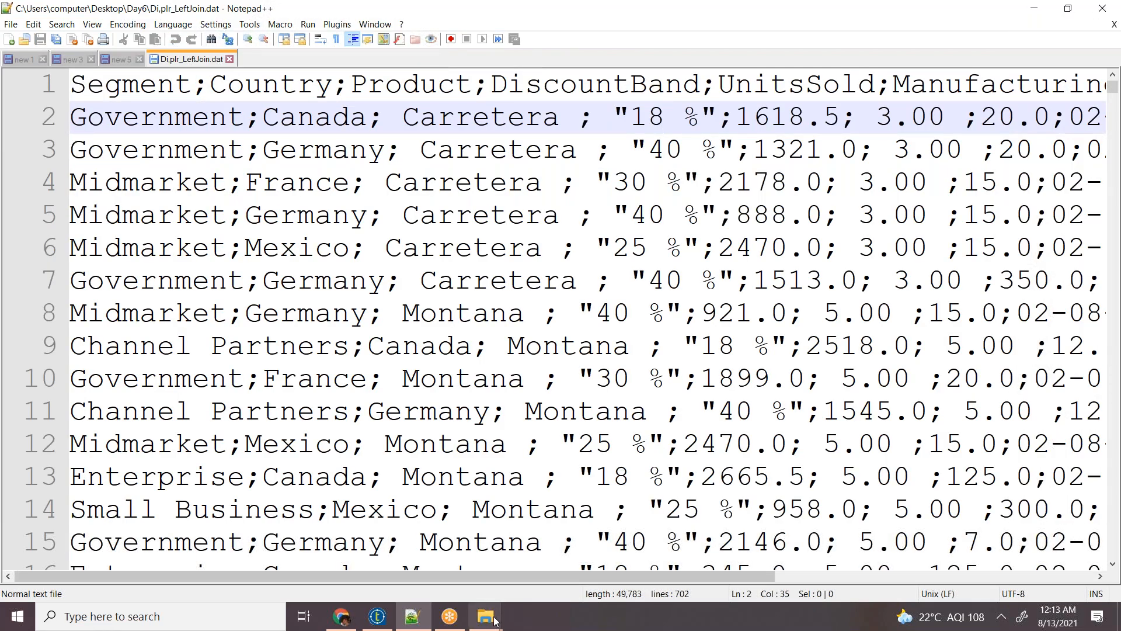
Step: Switch back to Talend Open Studio and check the row3 join settings in tMap_3
click(379, 624)
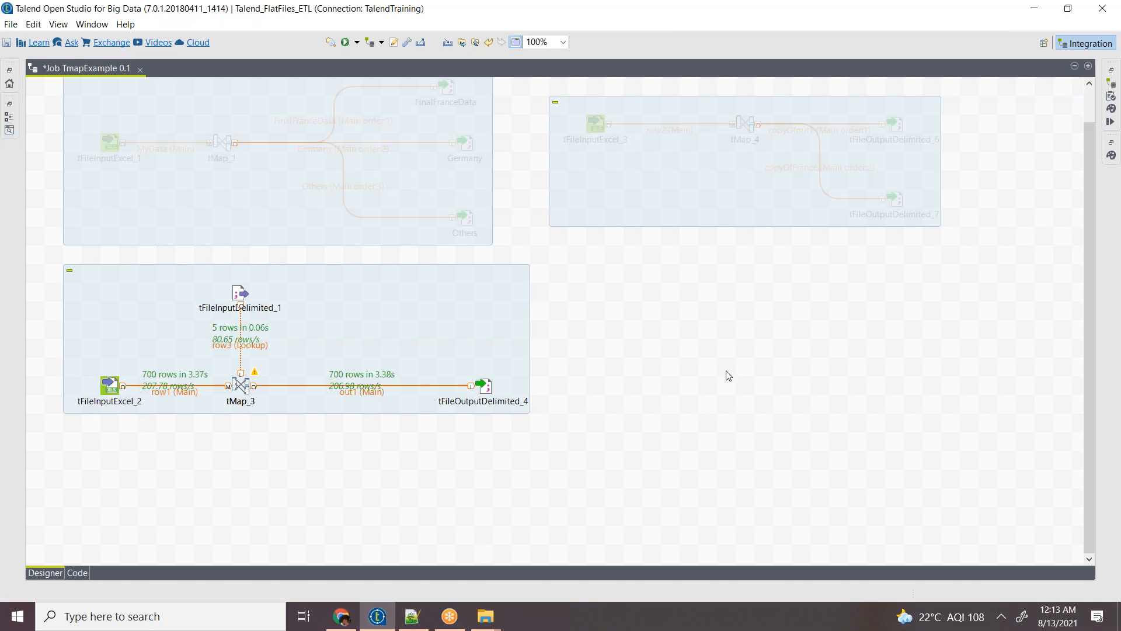
double_click(241, 387)
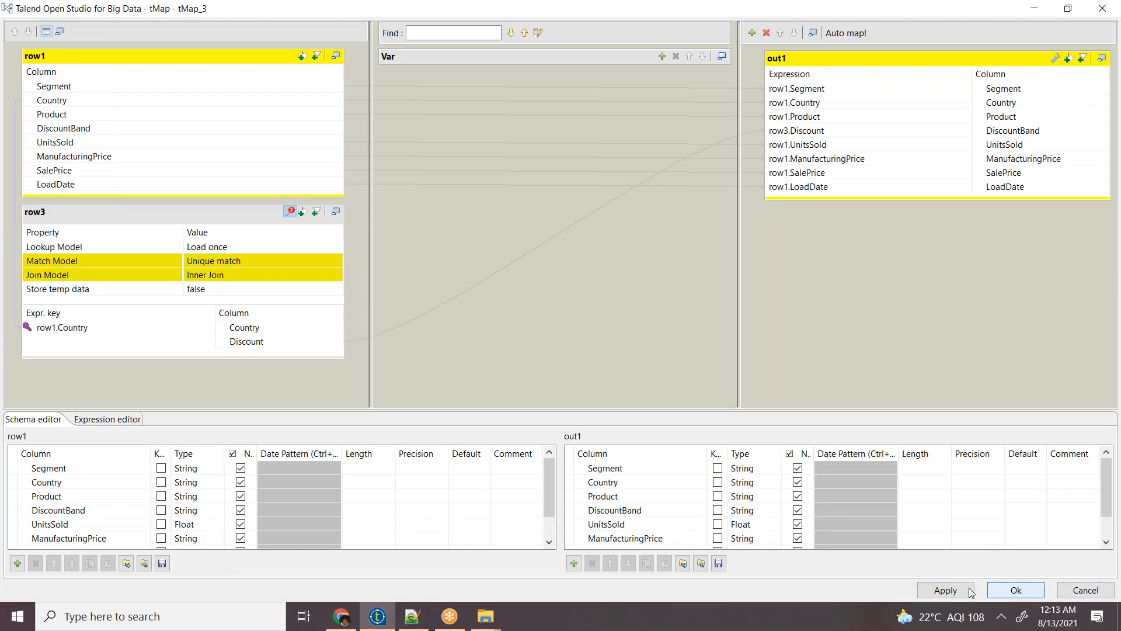
click(1017, 591)
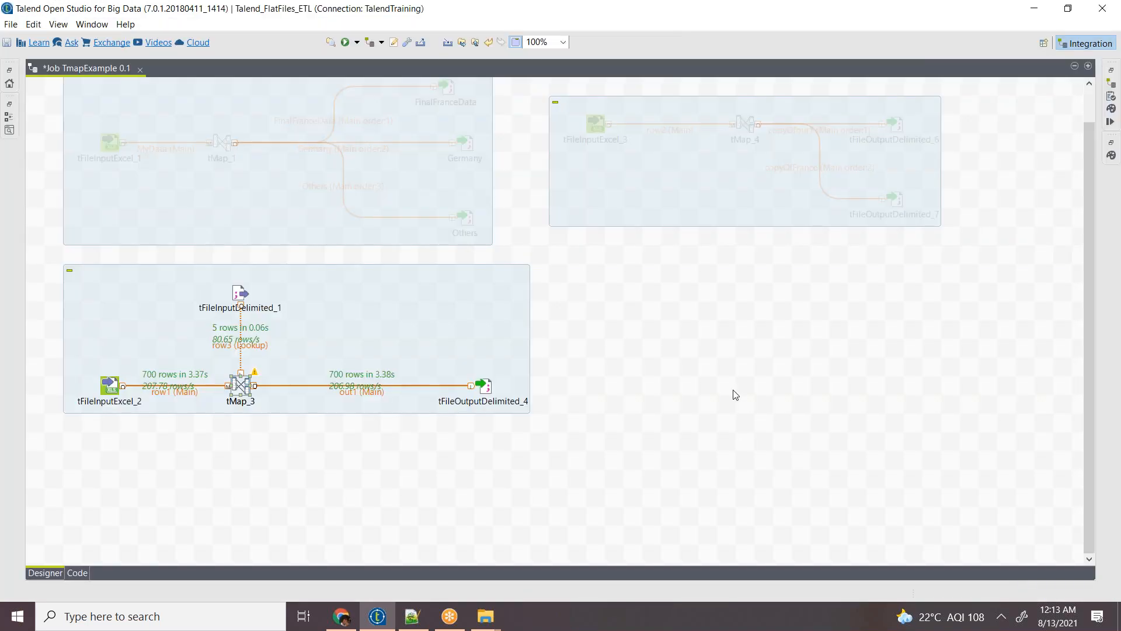
click(735, 397)
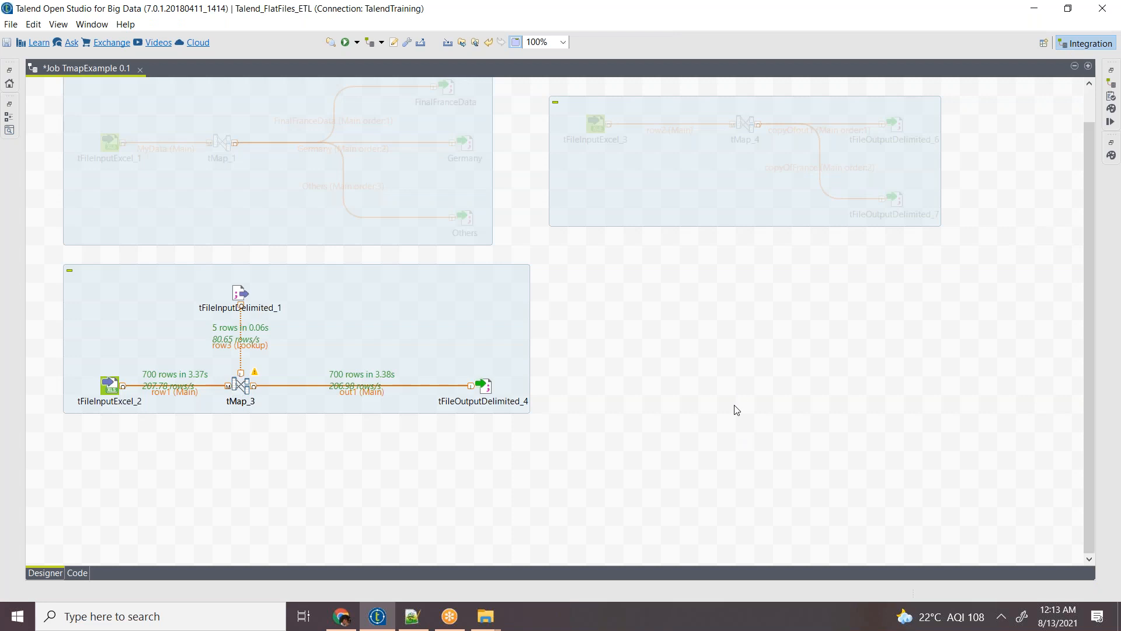
Step: Clear the previous execution log and run the TmapExample job with the inner join
click(1111, 121)
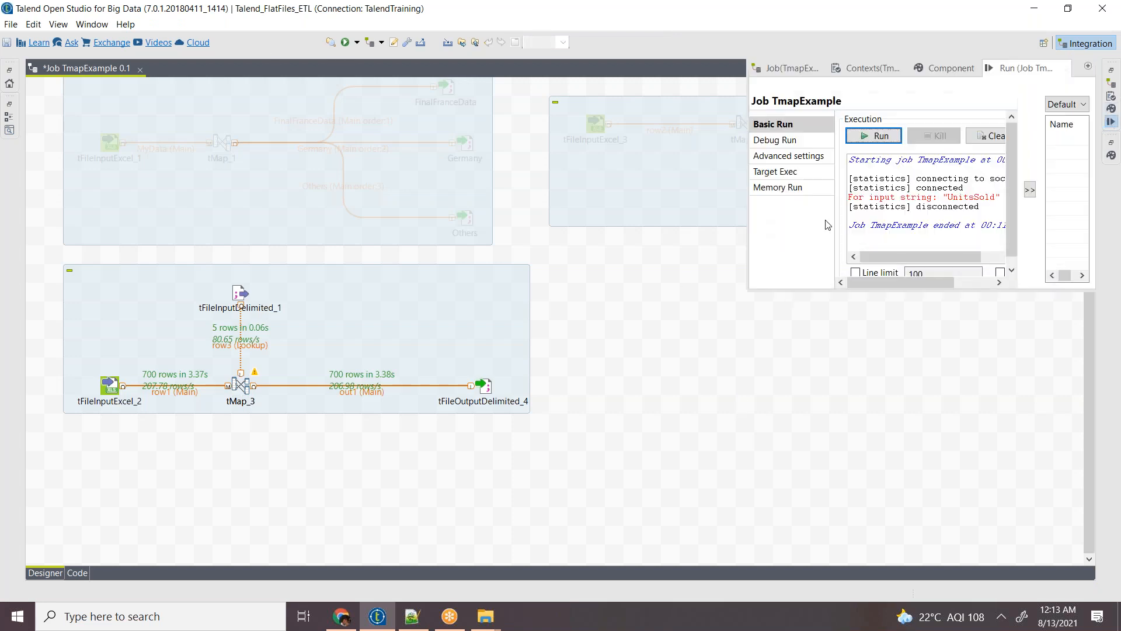
click(996, 136)
click(880, 137)
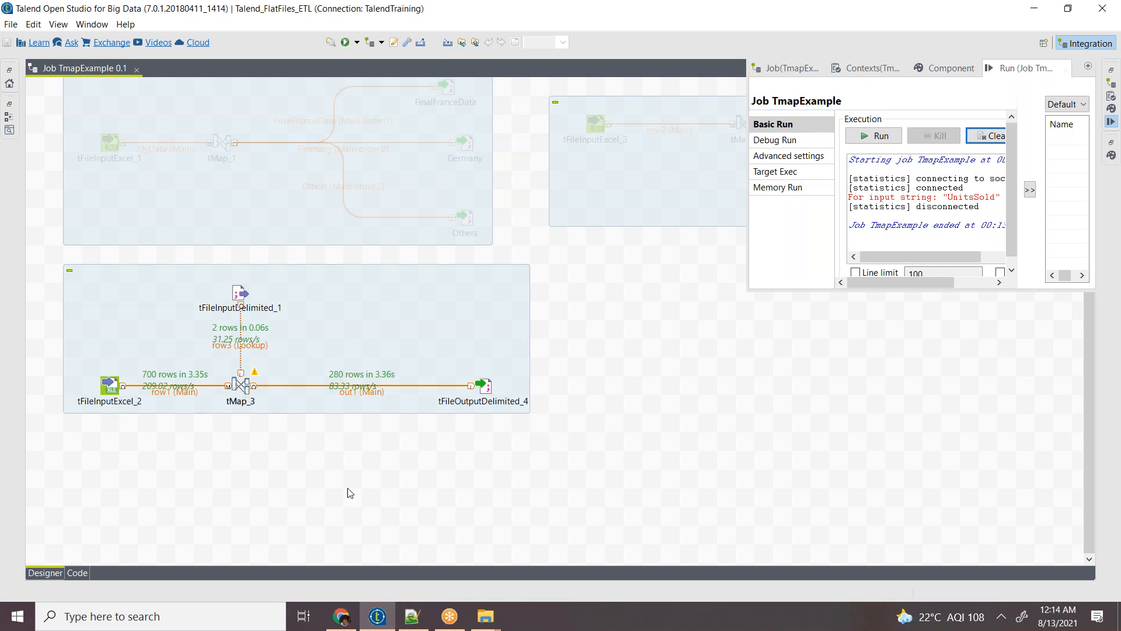
Step: Switch to the Day6 folder in File Explorer and open the regenerated Di,plr_LeftJoin.dat in Notepad++
click(486, 616)
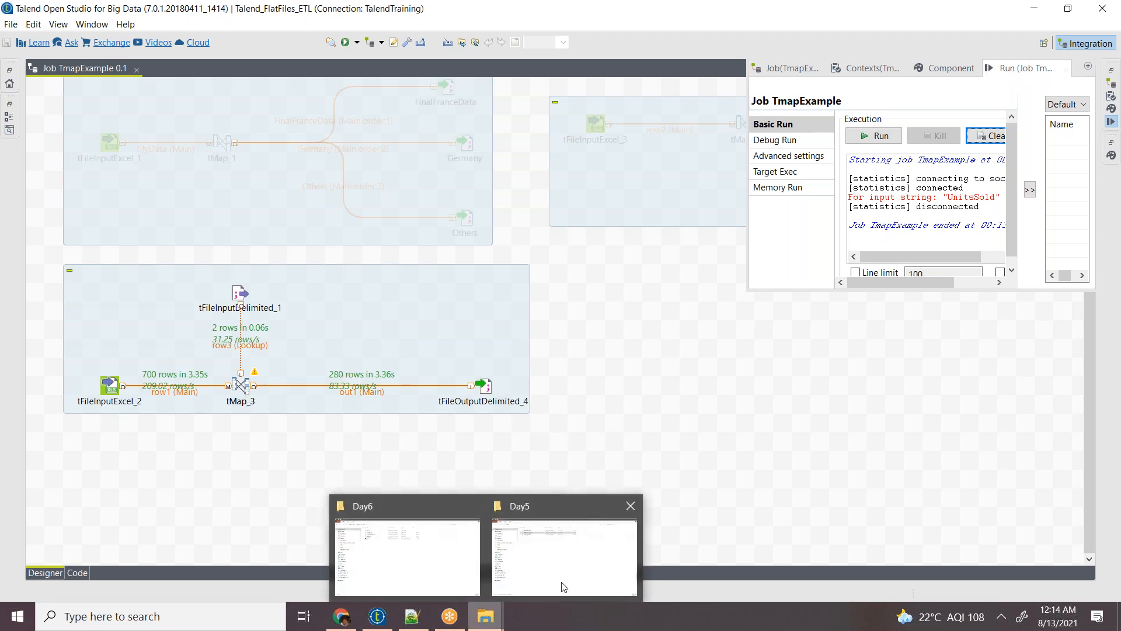
click(563, 585)
mouse_move(504, 615)
click(443, 578)
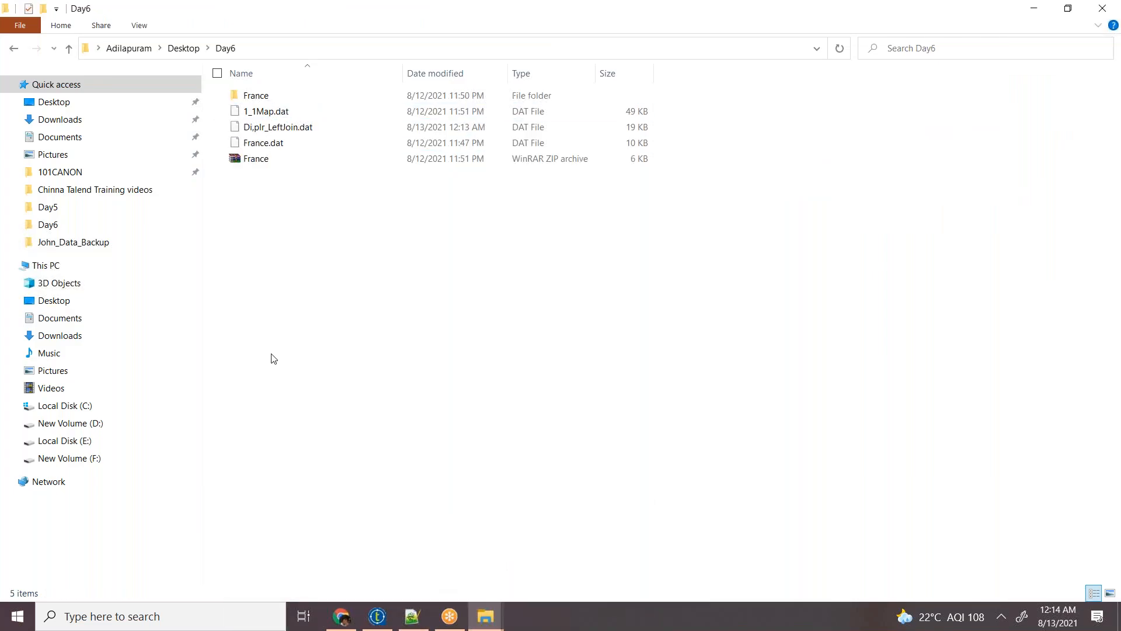
right_click(293, 133)
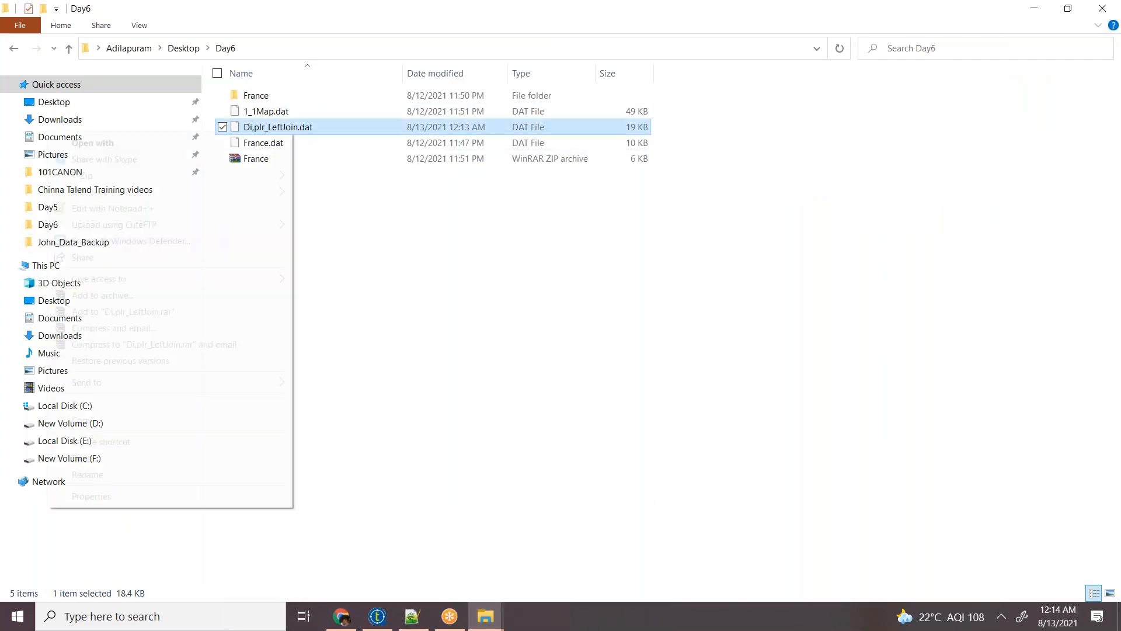
click(174, 209)
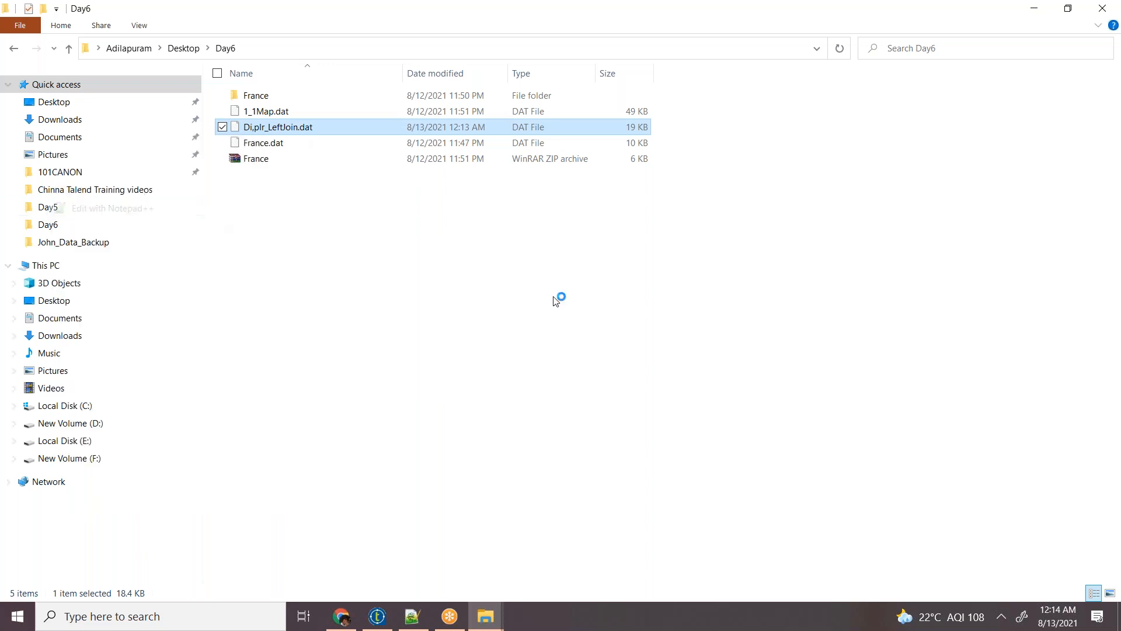
Step: Reload the modified Di,plr_LeftJoin.dat file and look through its inner join rows
click(588, 370)
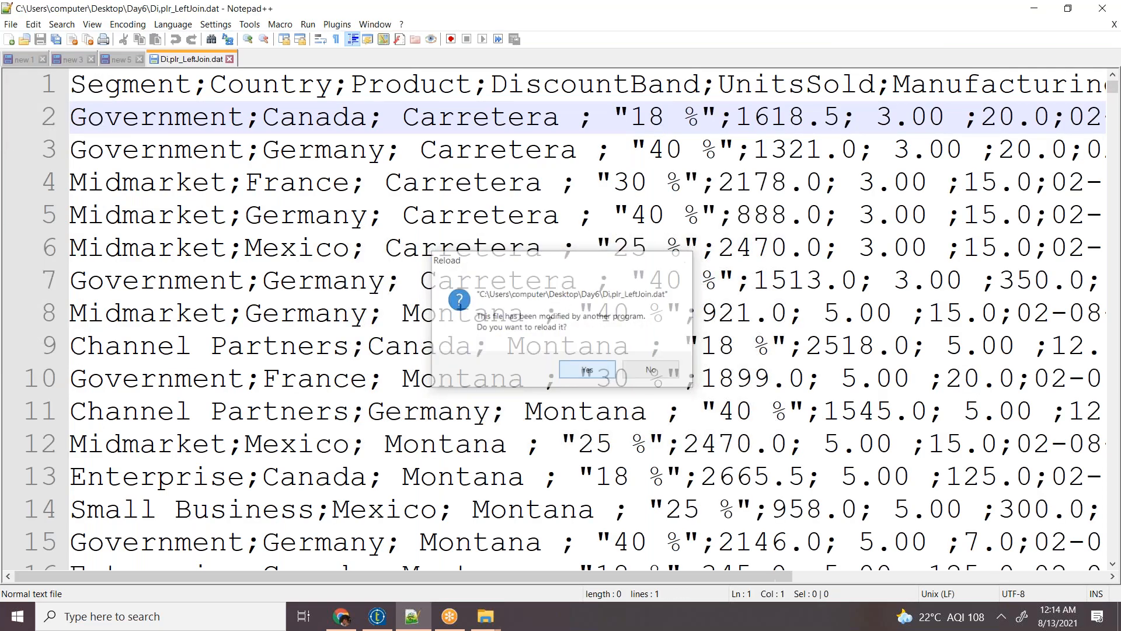
scroll(628, 336, down, 14)
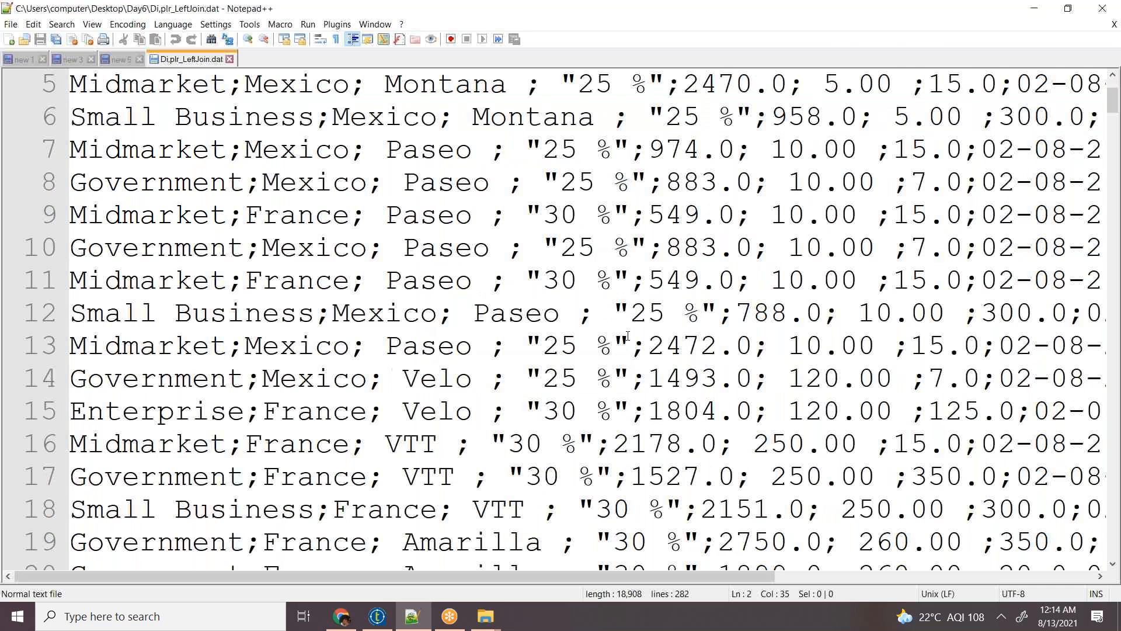
scroll(632, 322, down, 12)
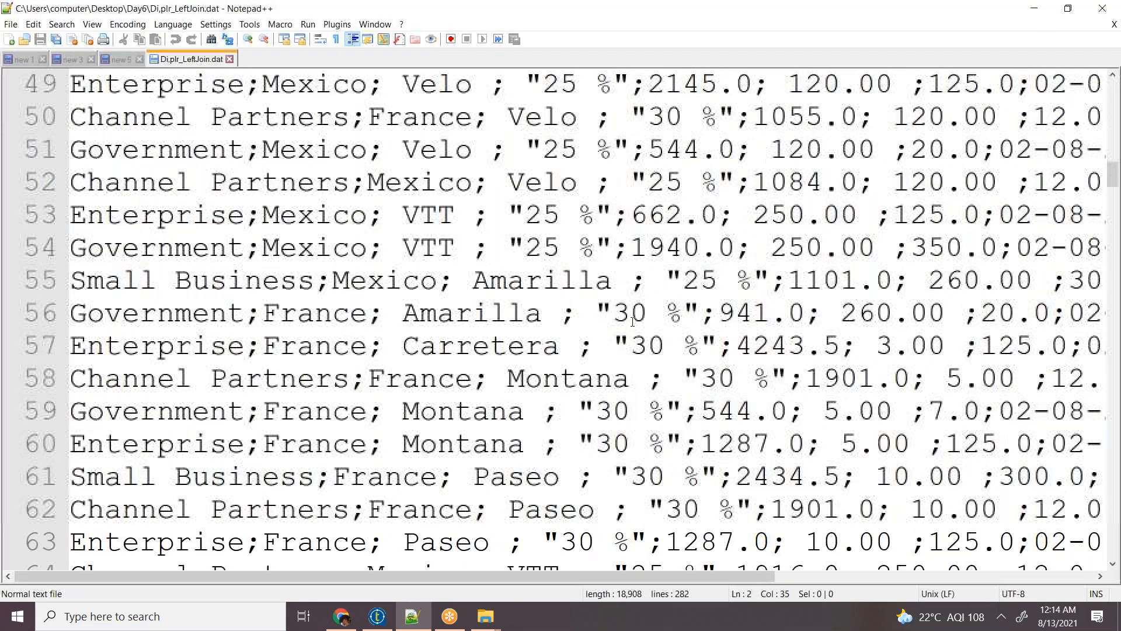
scroll(632, 322, down, 6)
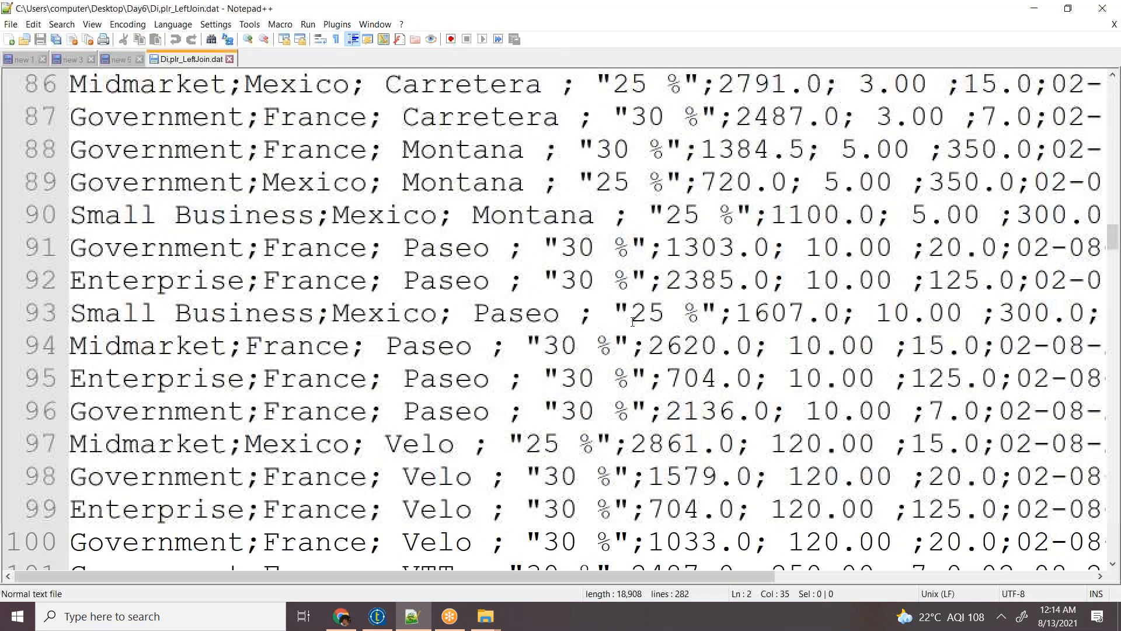
Step: Search Di,plr_LeftJoin.dat for "United states", and close the file
key(ctrl+f)
text(United)
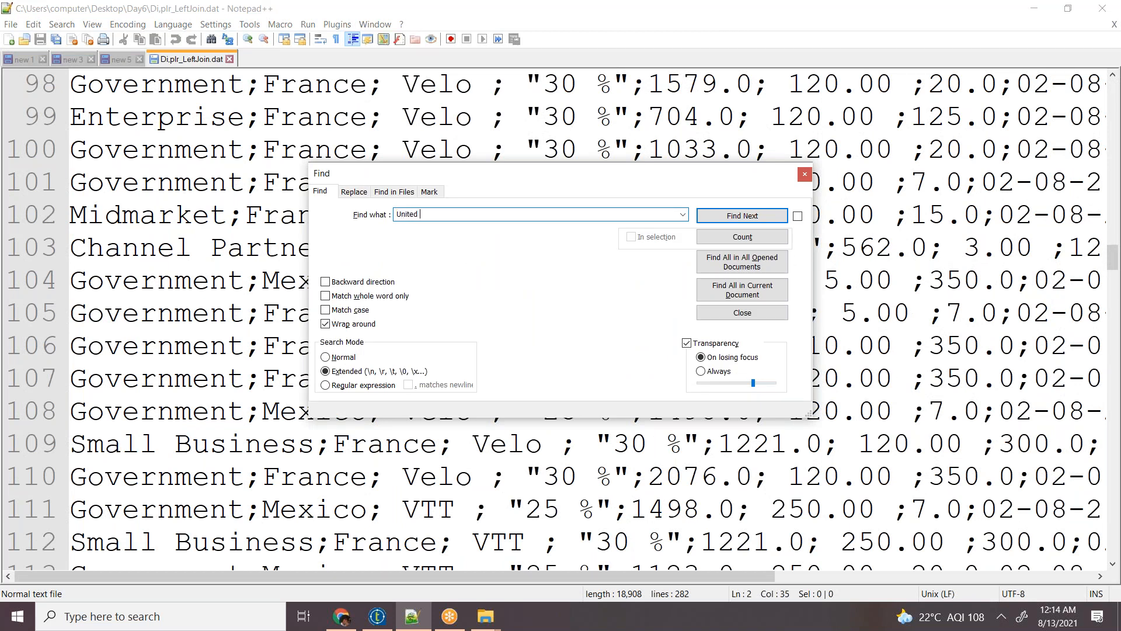
text( states)
key(Return)
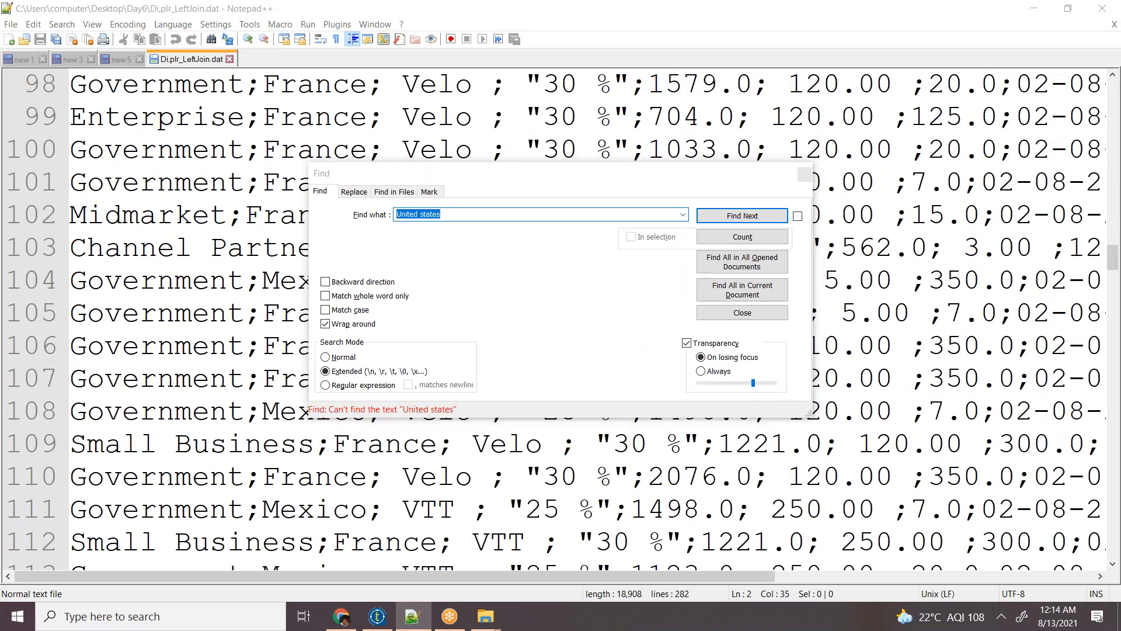
key(Escape)
key(ctrl+f)
key(Return)
key(Escape)
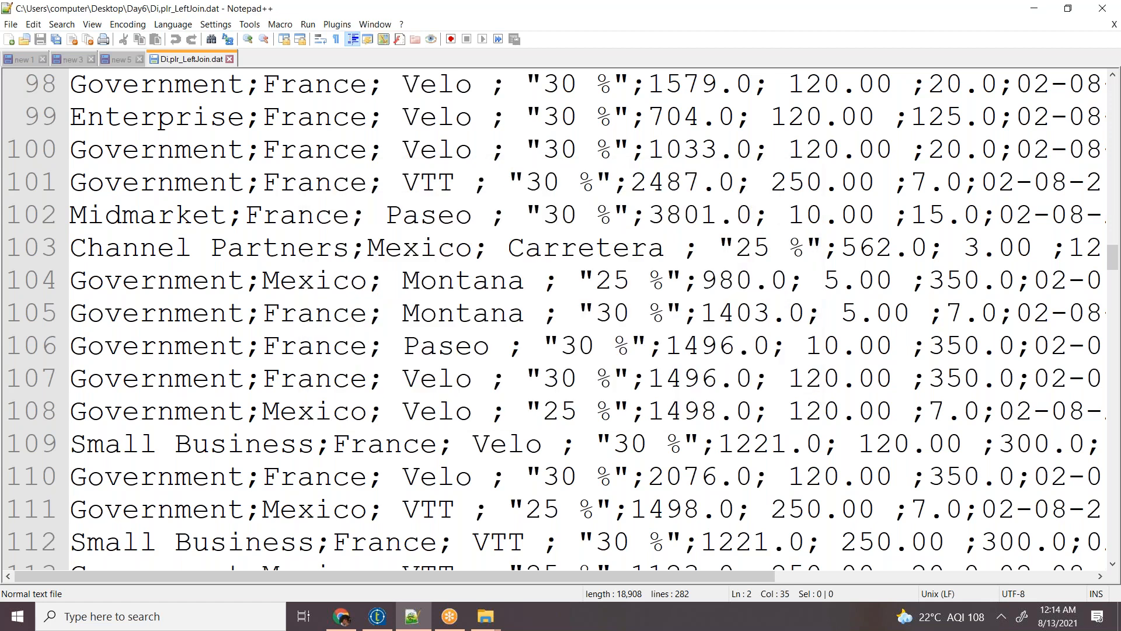
click(229, 59)
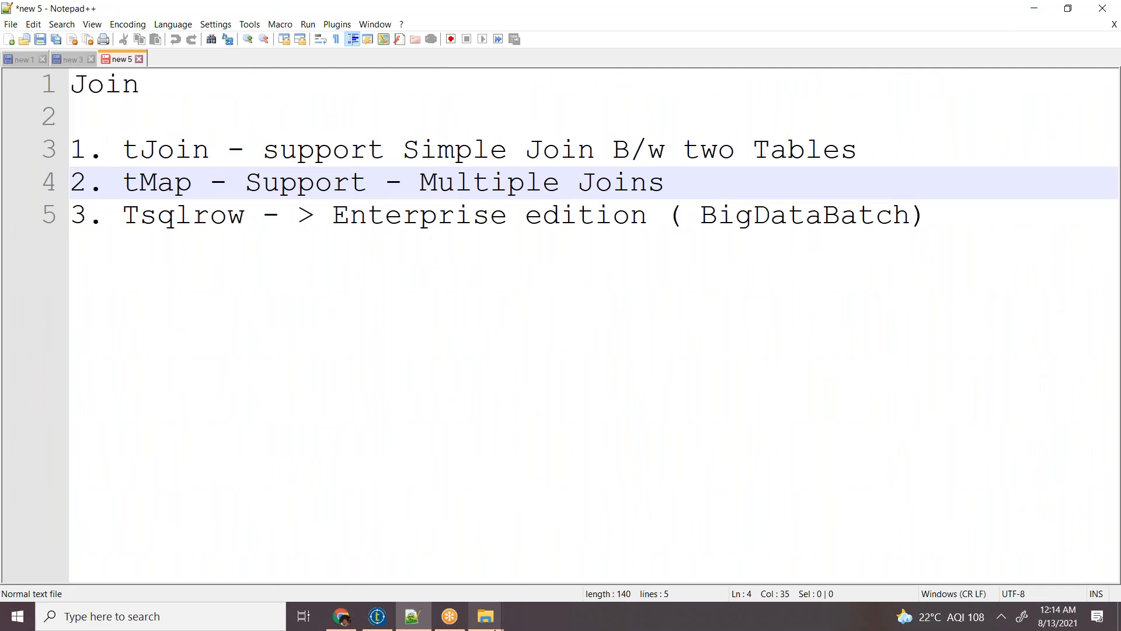
Step: Switch to Talend Open Studio, add an output named Rejects in tMap_3 and map all row1 columns to it
click(385, 624)
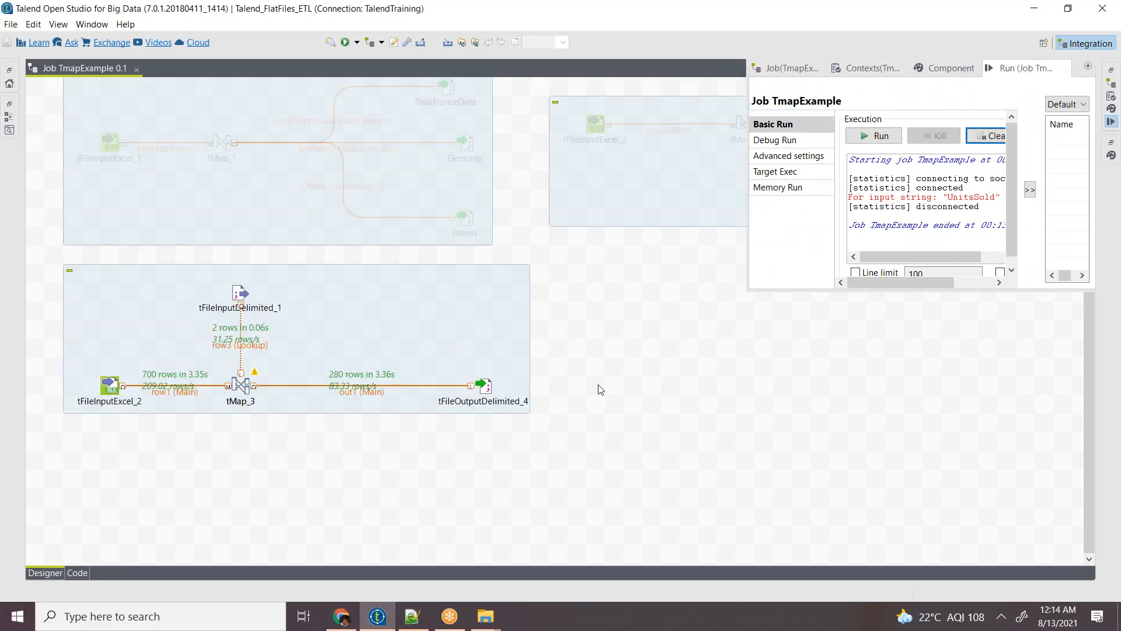
click(599, 385)
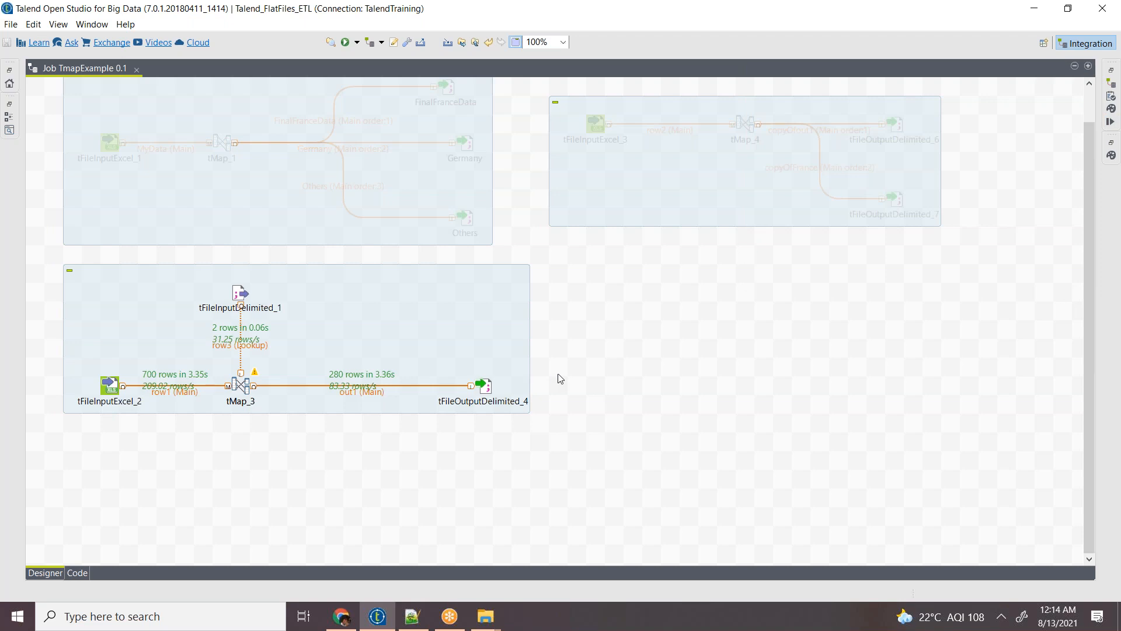
double_click(239, 388)
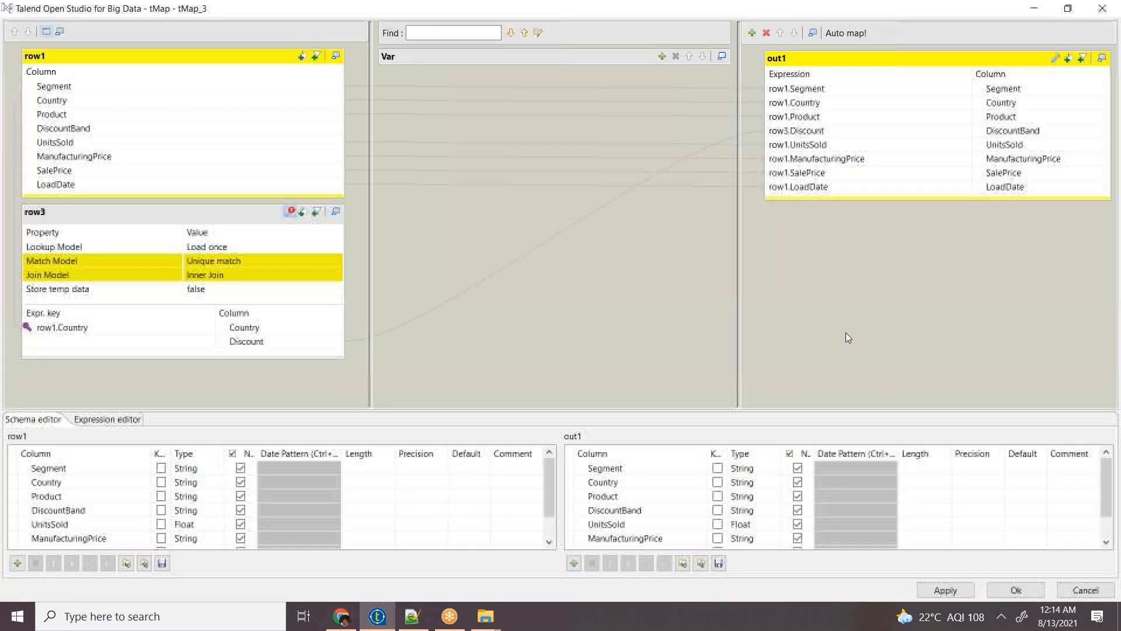
click(753, 32)
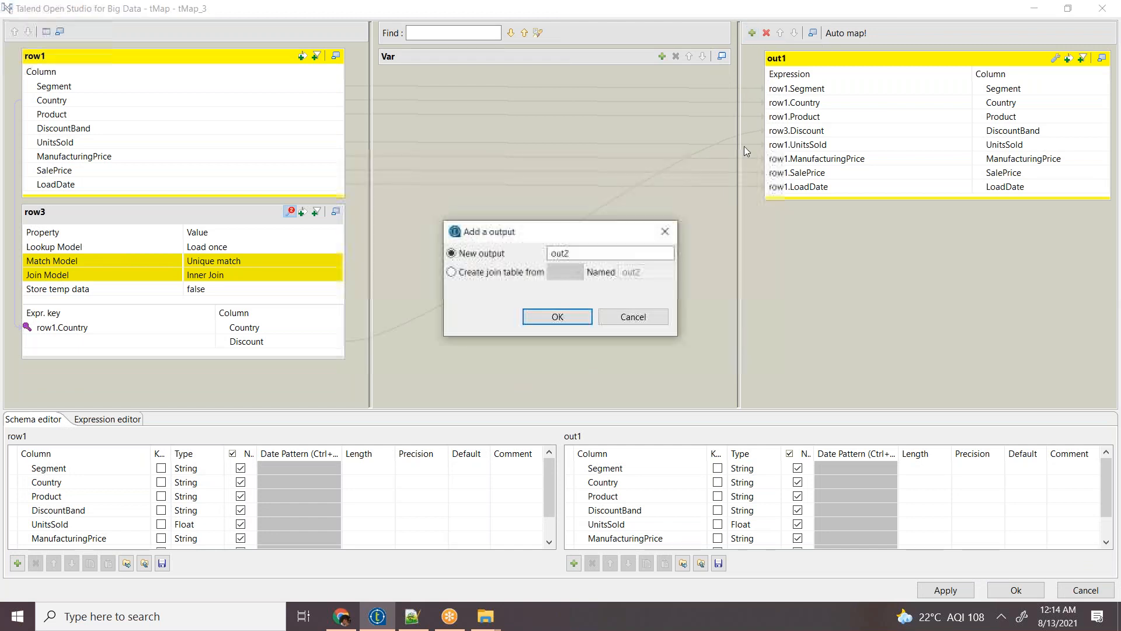
drag(583, 251, 488, 248)
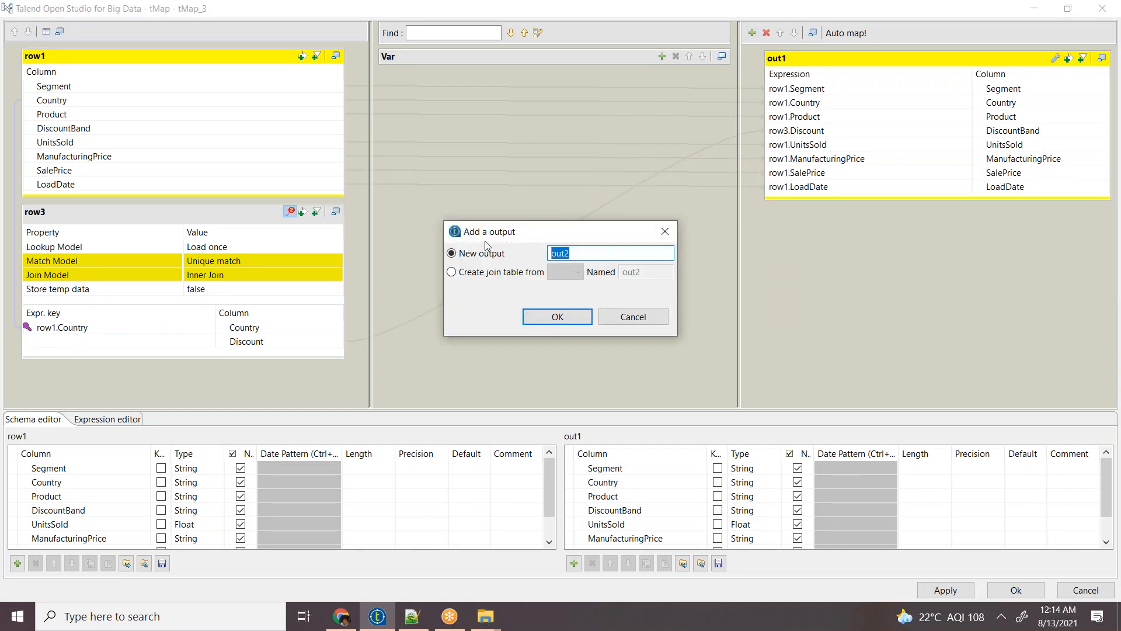
text(Rejects)
key(Return)
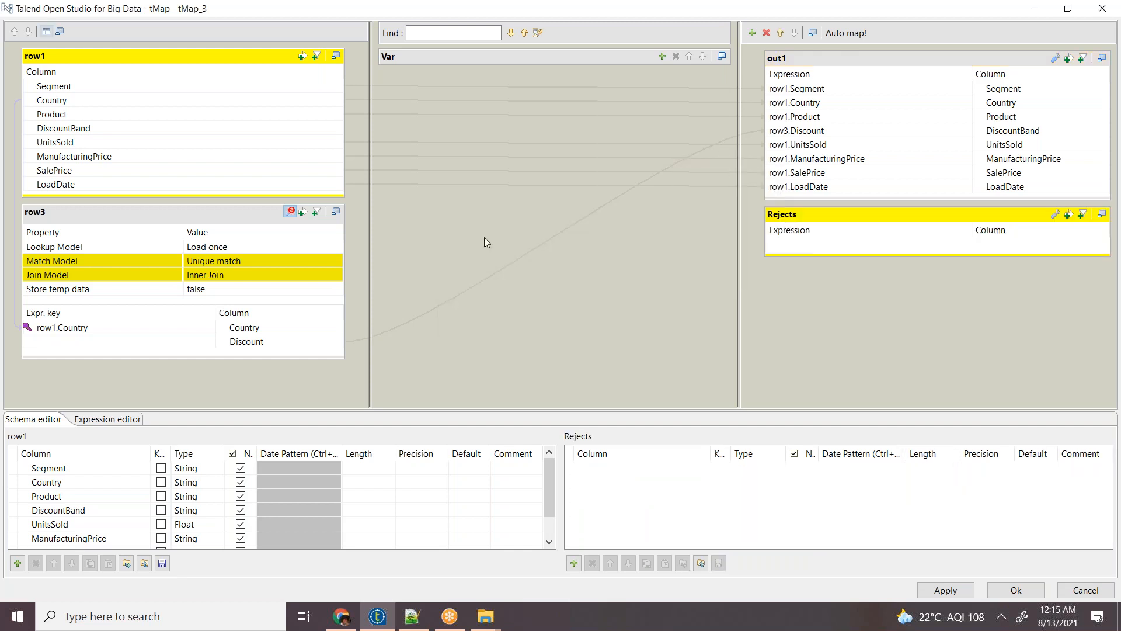
click(258, 83)
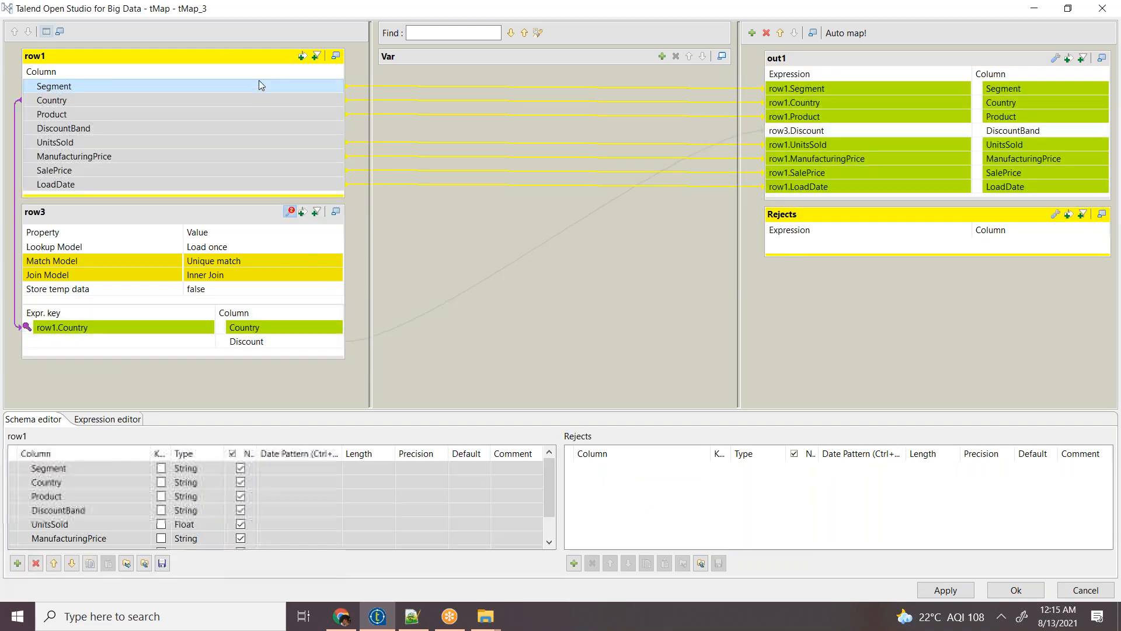
drag(266, 85, 992, 247)
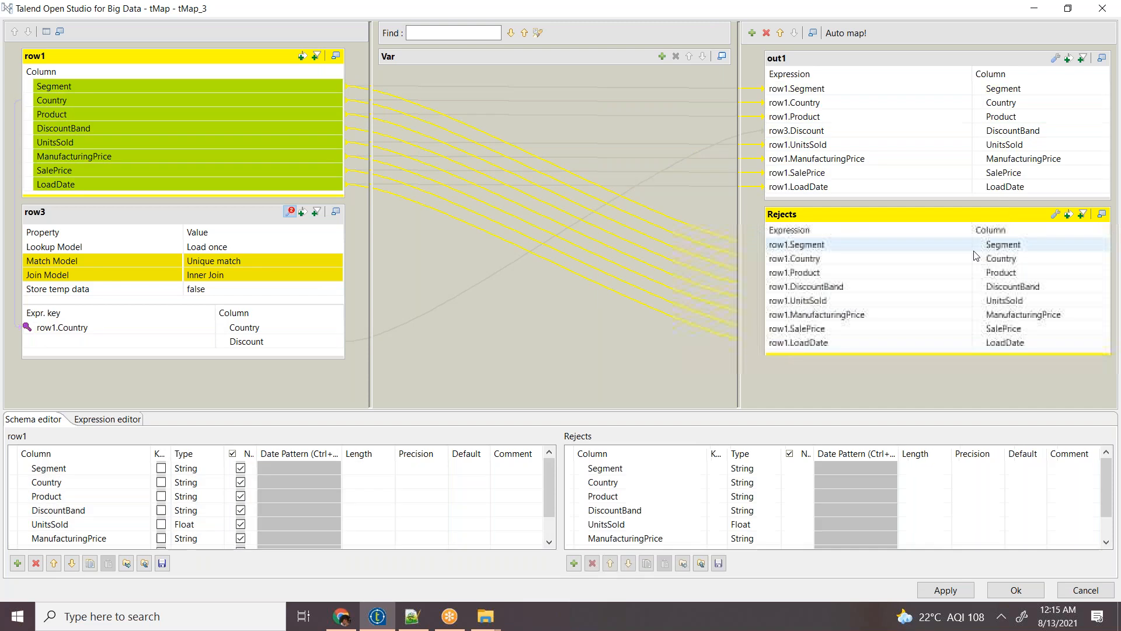
Step: Set Catch output reject to true for the Rejects output and accept the tMap_3 mapping
click(1056, 214)
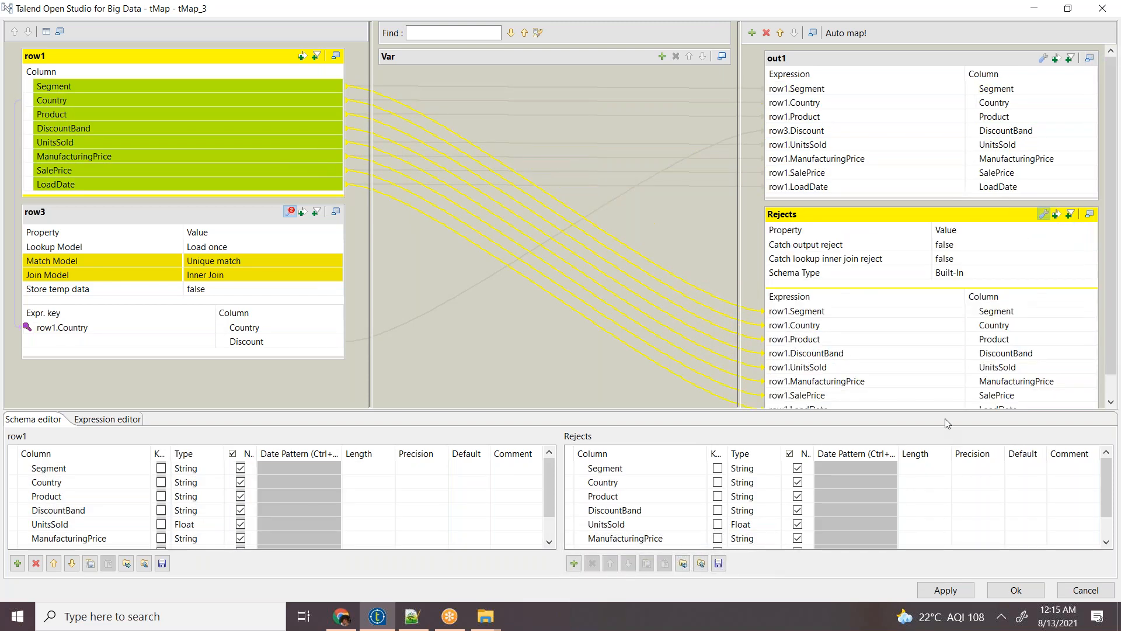
click(794, 246)
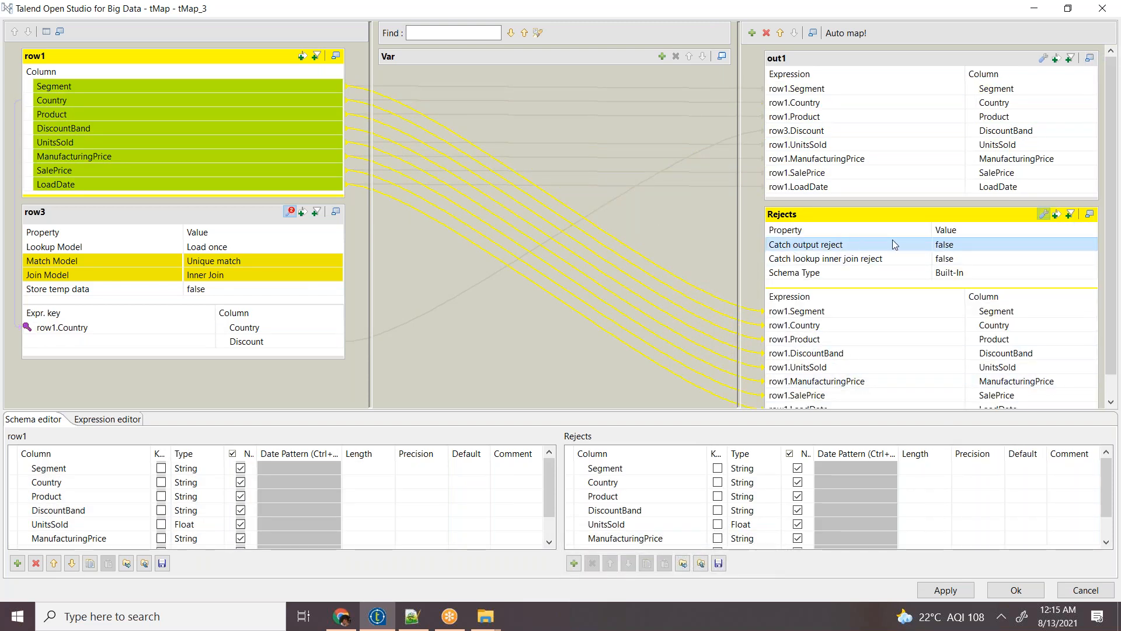
click(969, 245)
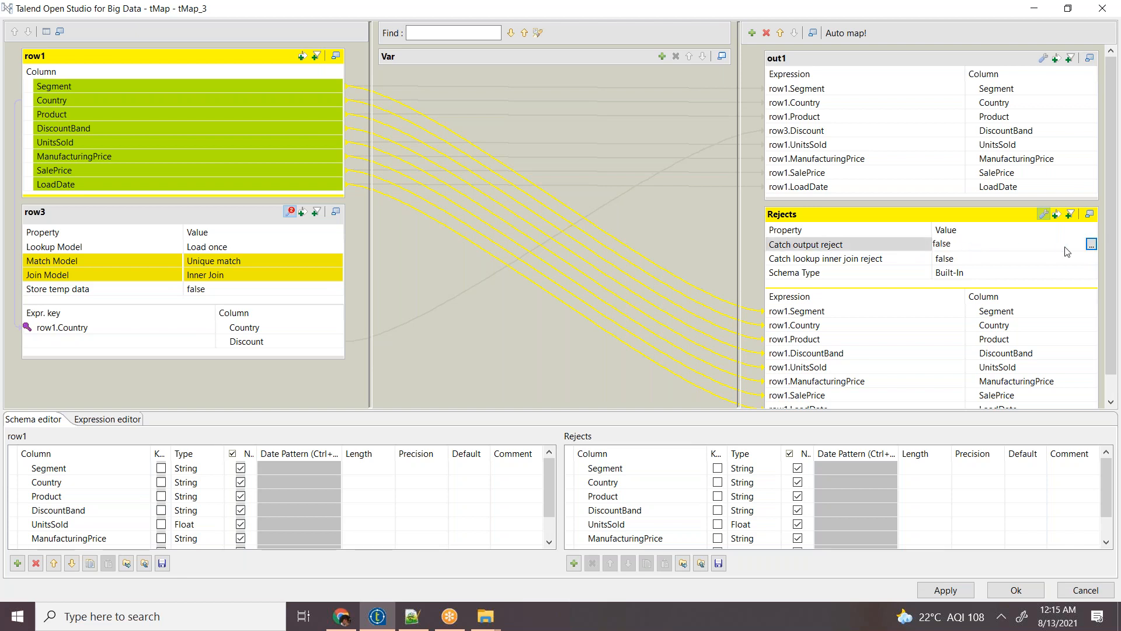
click(1092, 245)
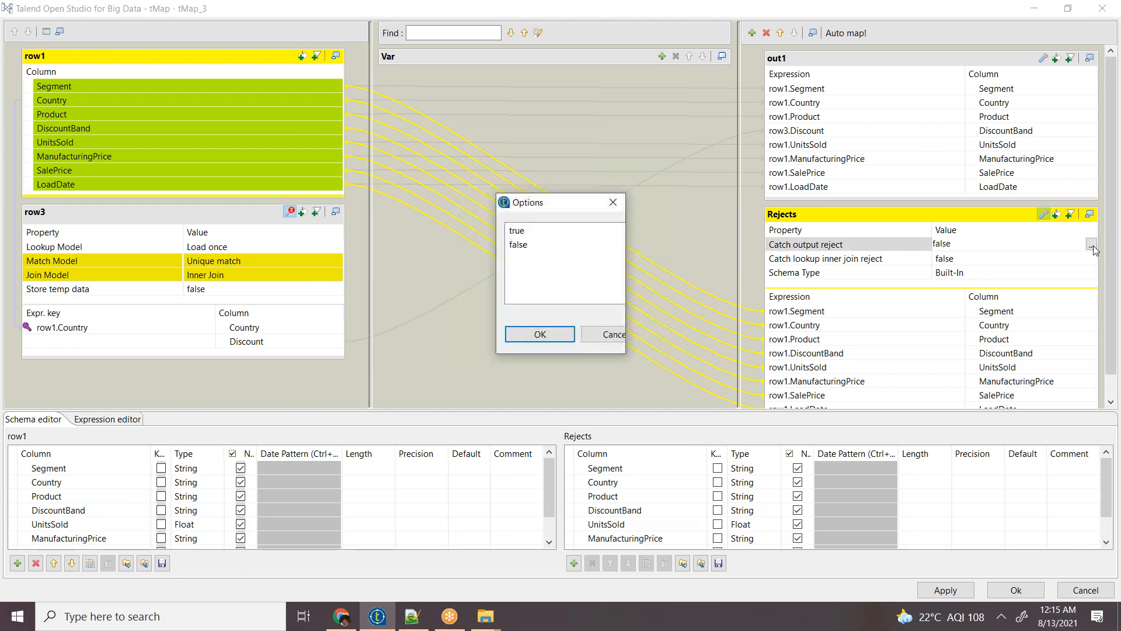
click(509, 231)
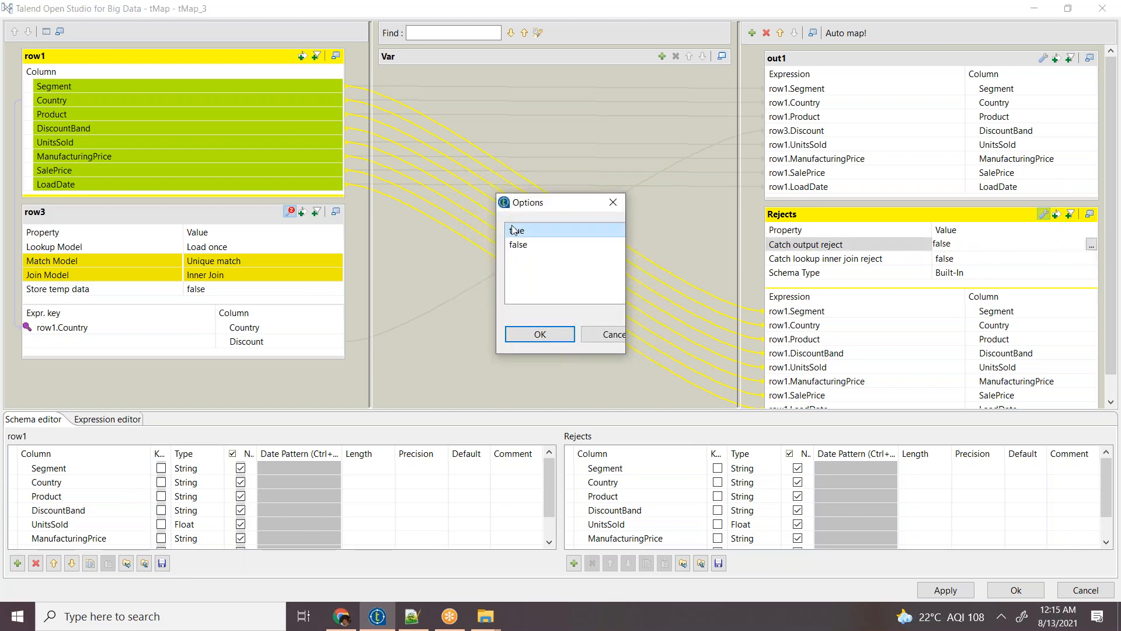
click(566, 334)
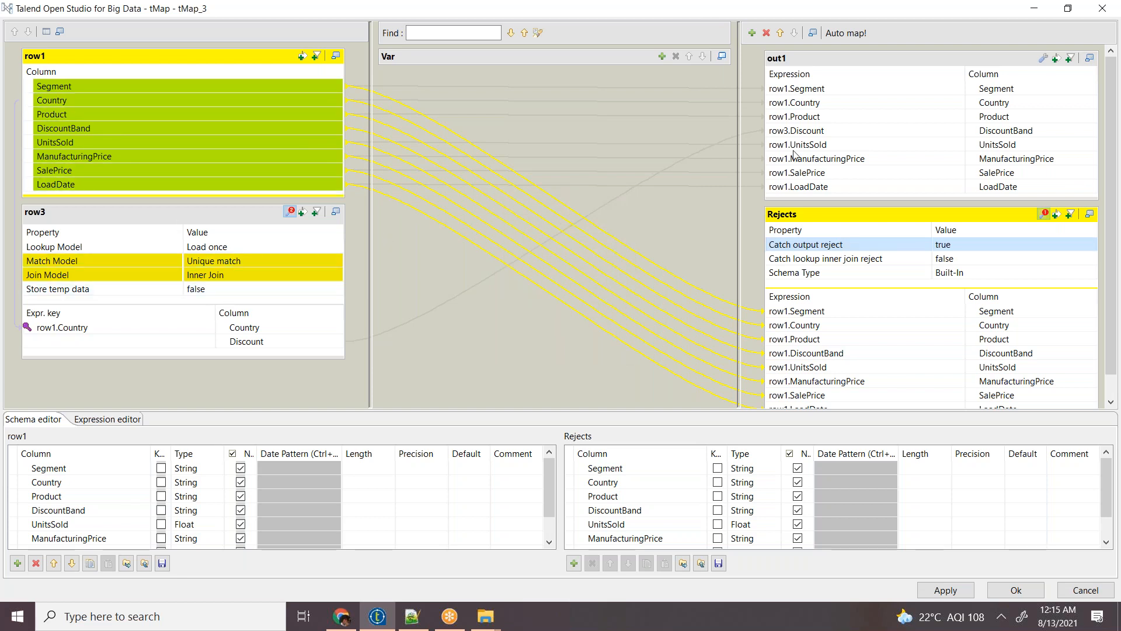
click(922, 64)
click(922, 65)
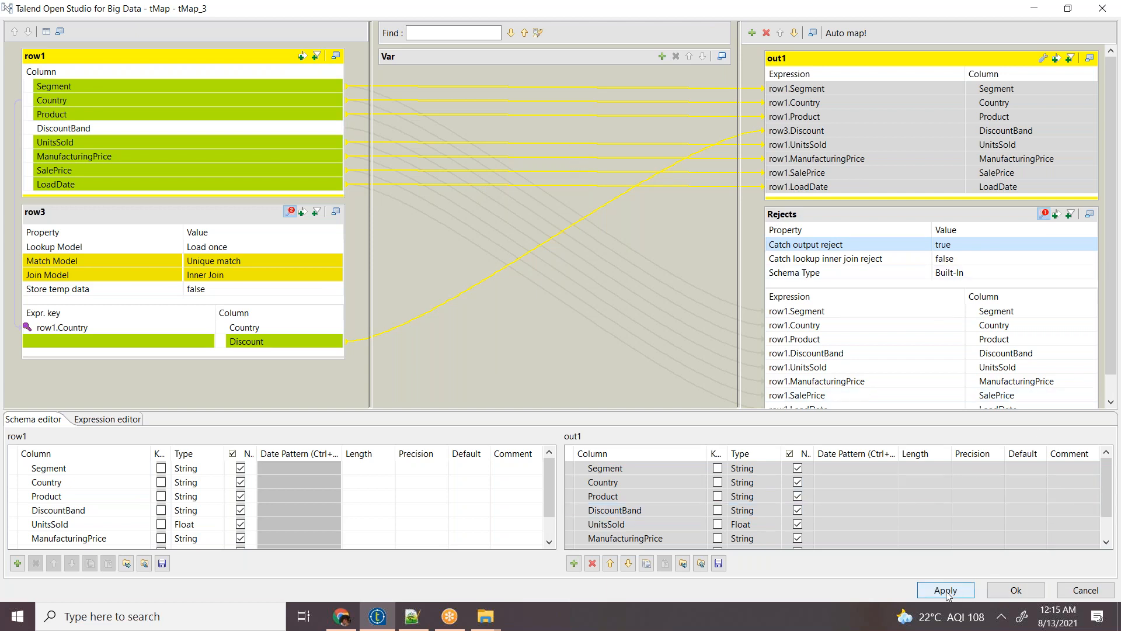
click(1000, 589)
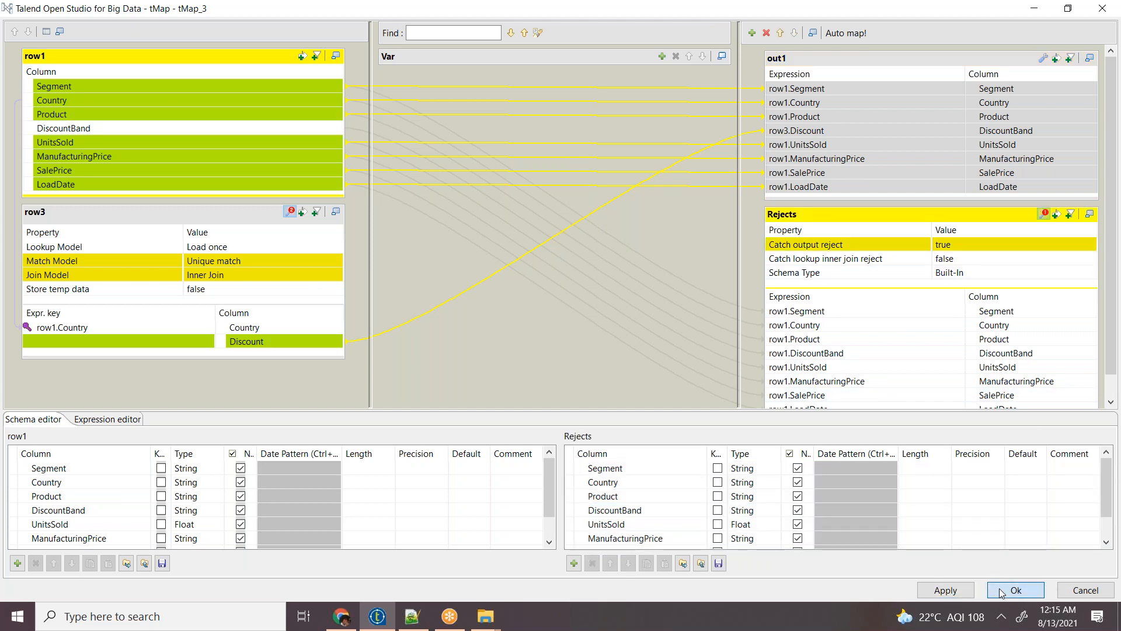
Step: Duplicate tFileOutputDelimited_4, place the copy below the original and connect tMap_3's Rejects output to it
click(479, 384)
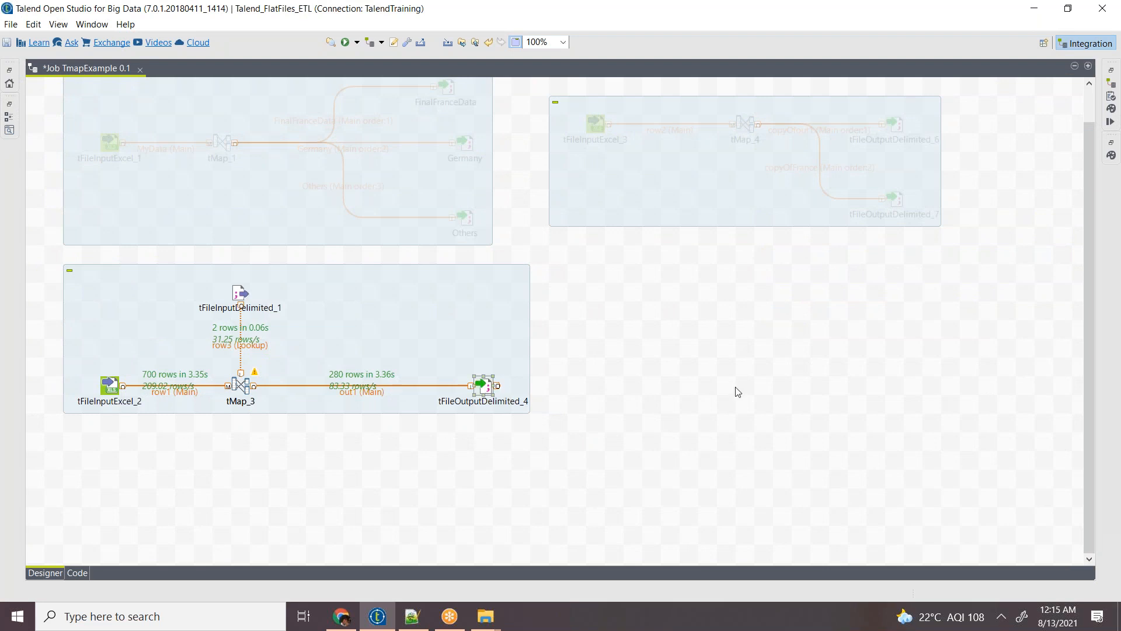
key(ctrl+v)
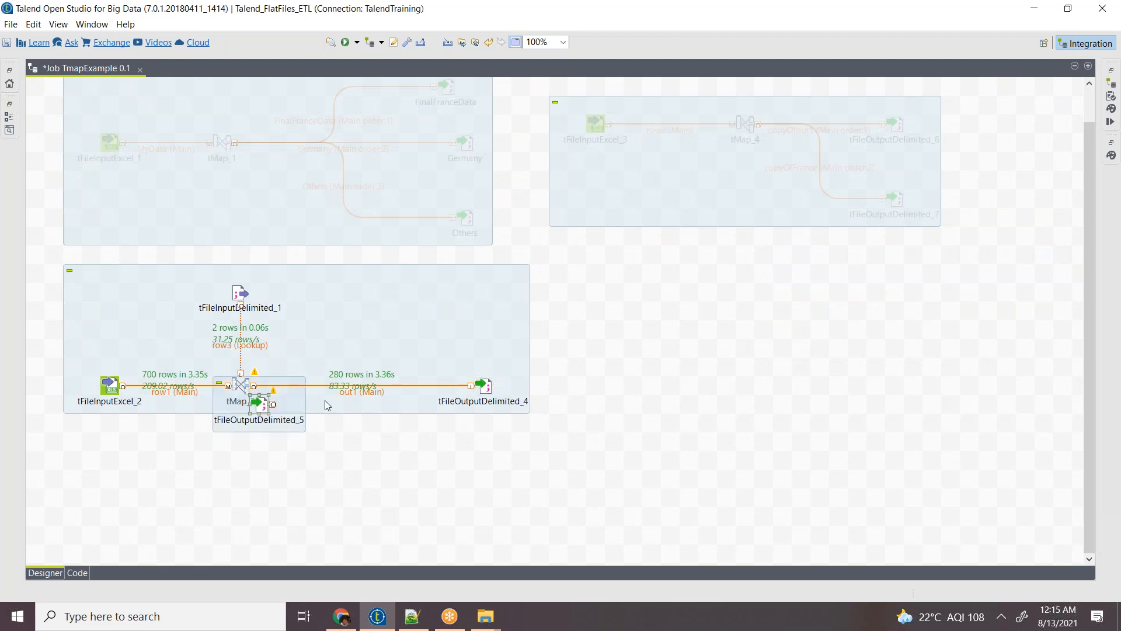
drag(264, 402, 475, 446)
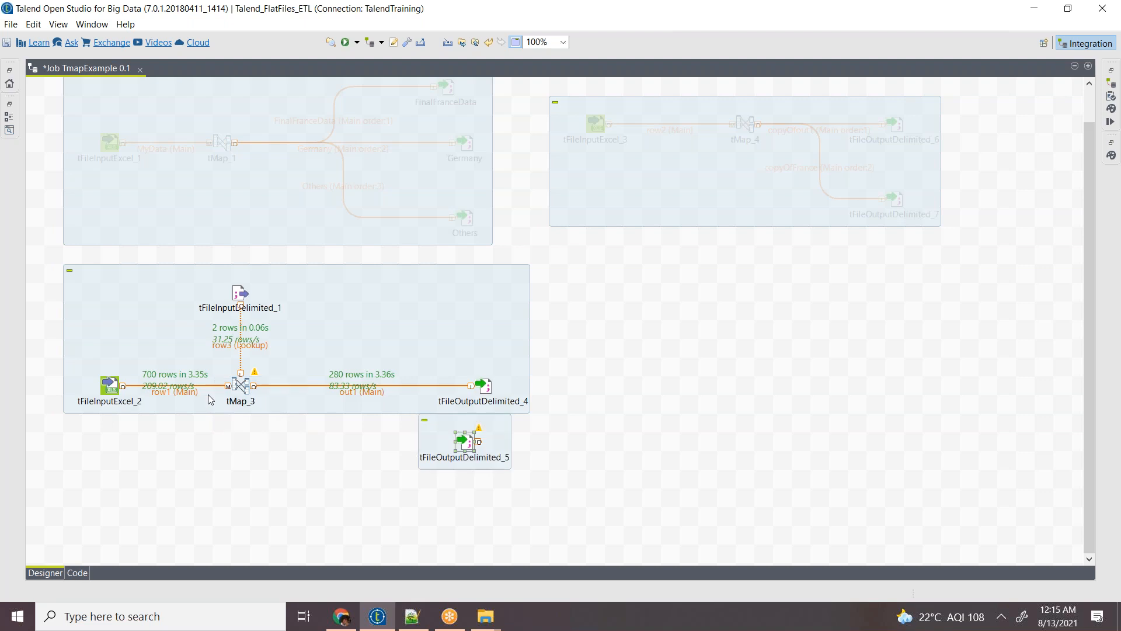
right_click(239, 386)
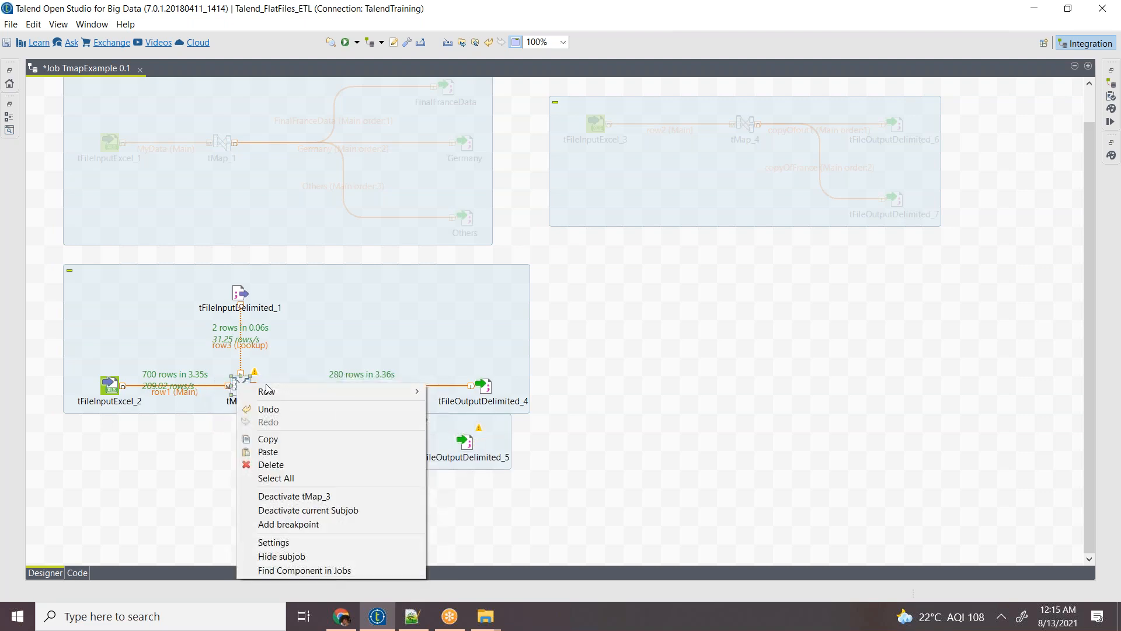
mouse_move(308, 393)
click(458, 392)
click(466, 442)
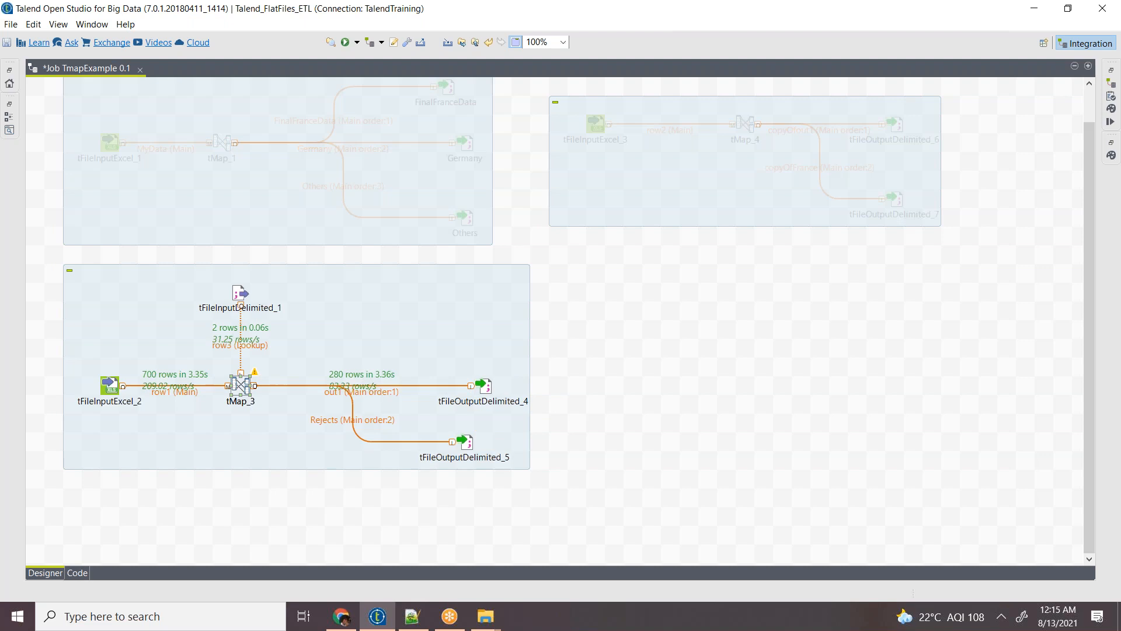
Step: Give tFileOutputDelimited_5 its own output file name in the Day6 folder, replacing the copied Di,plr_LeftJoin name
double_click(469, 447)
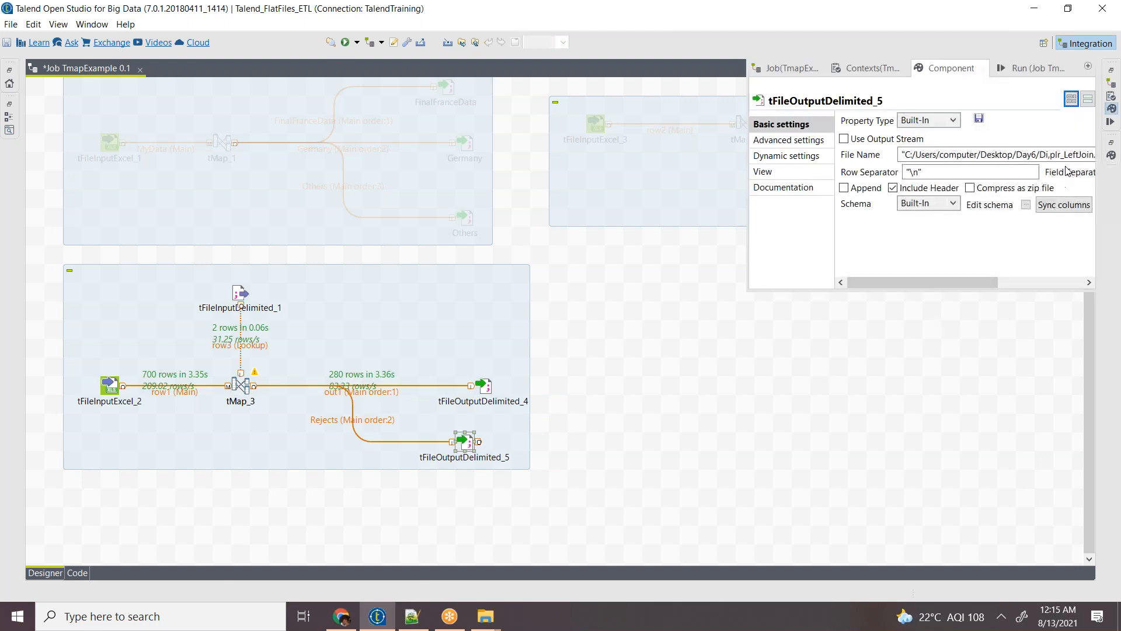
click(1074, 154)
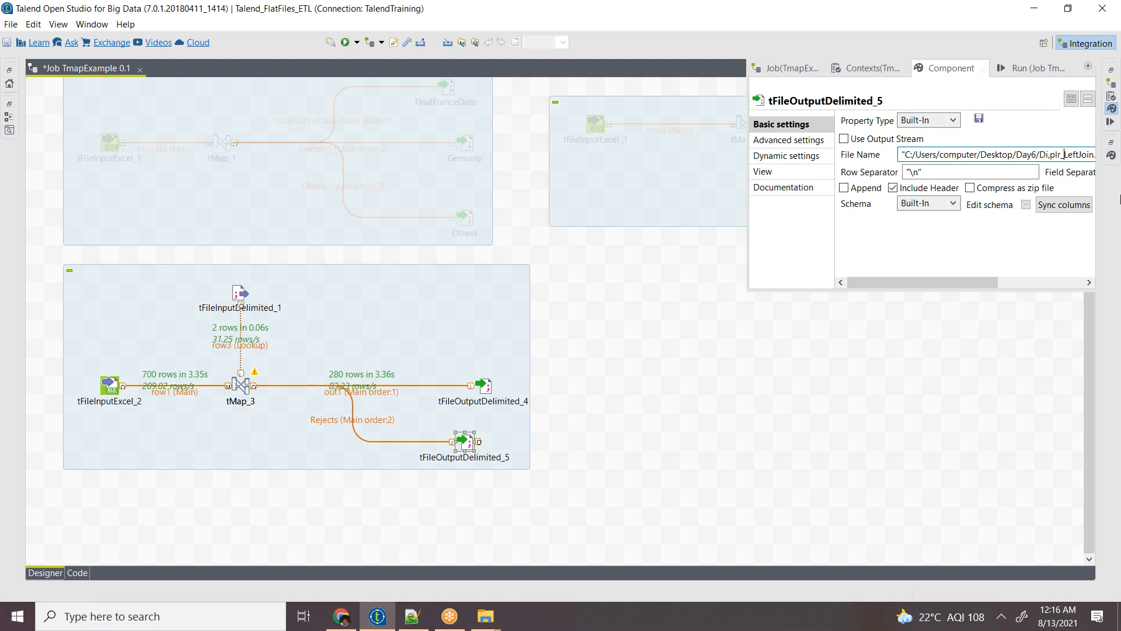
key(BackSpace)
key(BackSpace)
key(BackSpace)
key(BackSpace)
key(BackSpace)
key(BackSpace)
key(BackSpace)
key(Delete)
key(Delete)
key(Delete)
key(Delete)
text(j.)
Step: Shorten the output file name of tFileOutputDelimited_4 to LeftJoin.dat in the Day6 folder
click(489, 389)
drag(1064, 155, 1040, 154)
key(BackSpace)
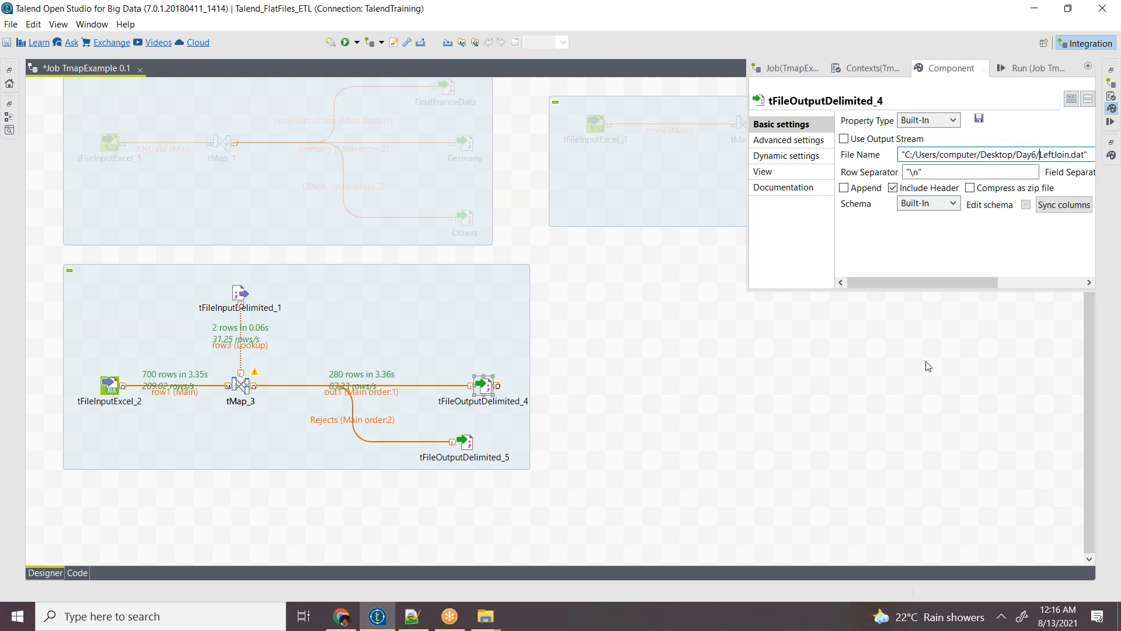
Step: Clear the previous execution log and run the TmapExample job with the Rejects output
click(678, 376)
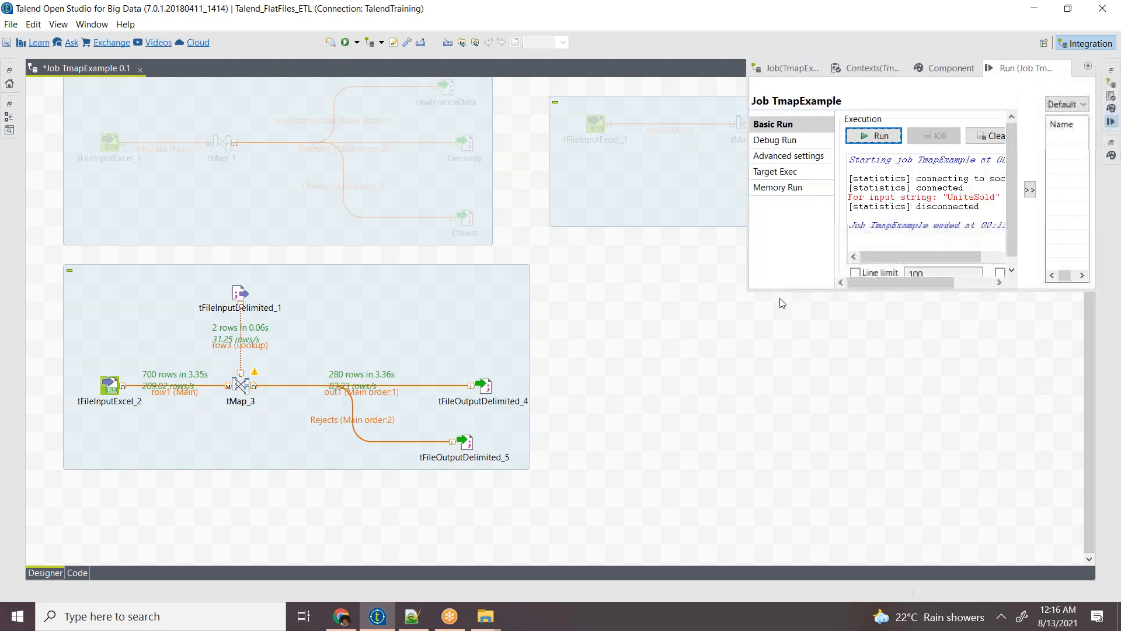
click(981, 139)
click(881, 140)
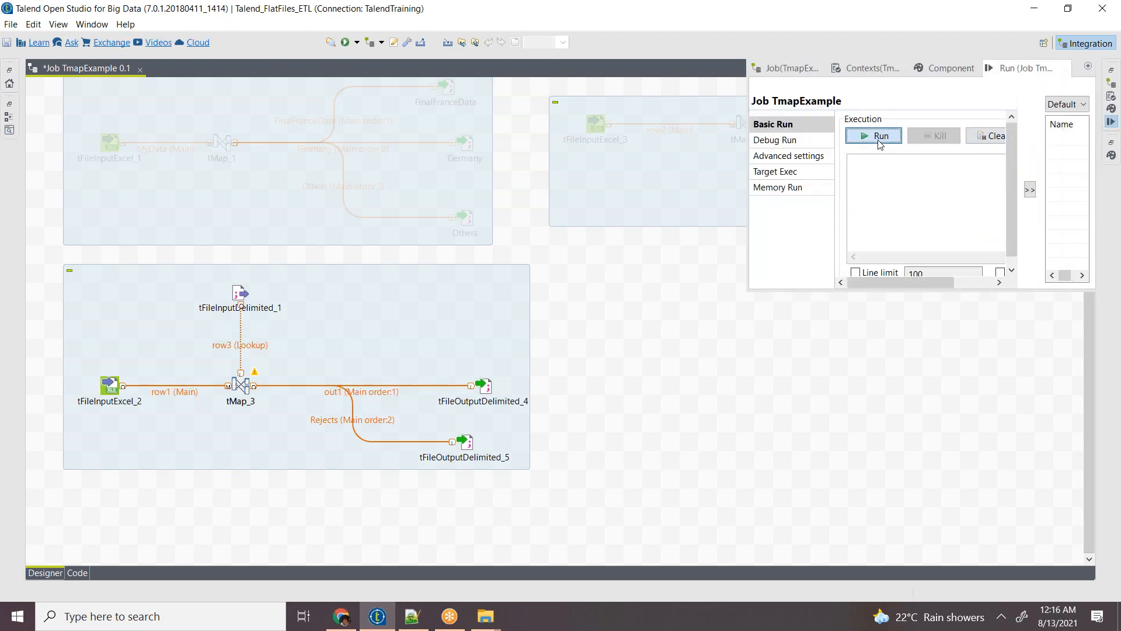
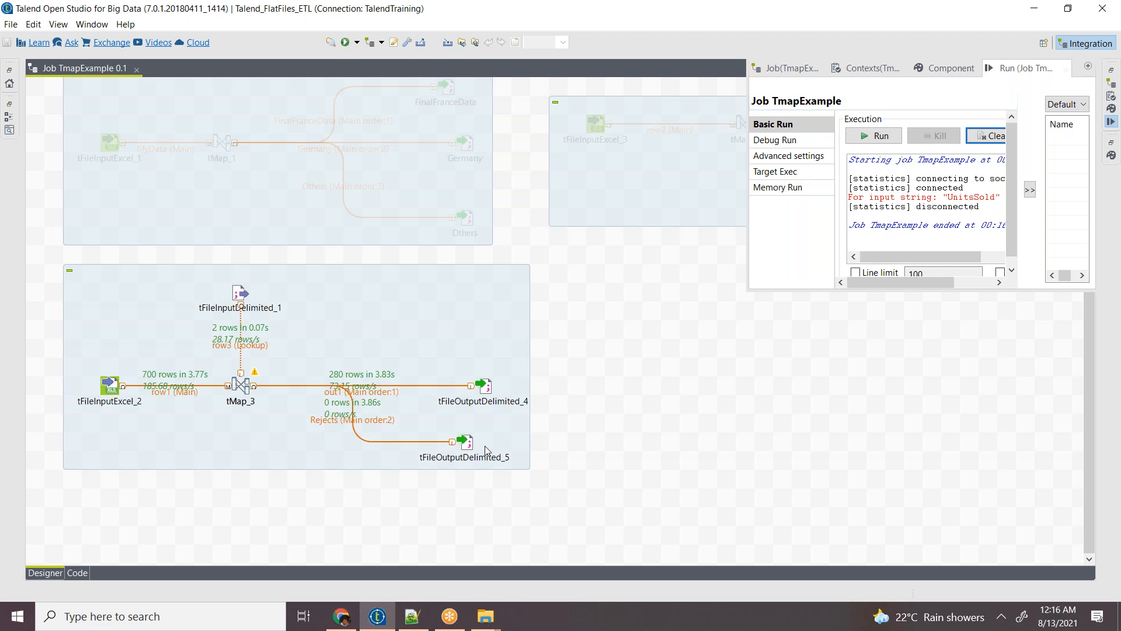
Step: Move tFileOutputDelimited_5 down so it lines up beneath tFileOutputDelimited_4
click(467, 447)
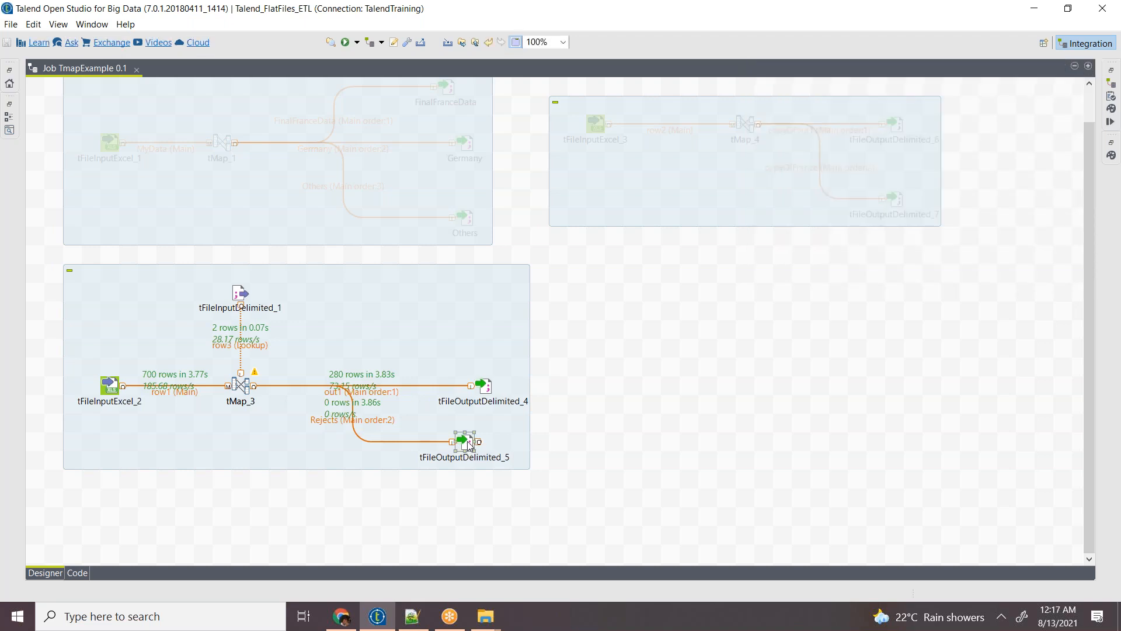
drag(469, 445, 480, 491)
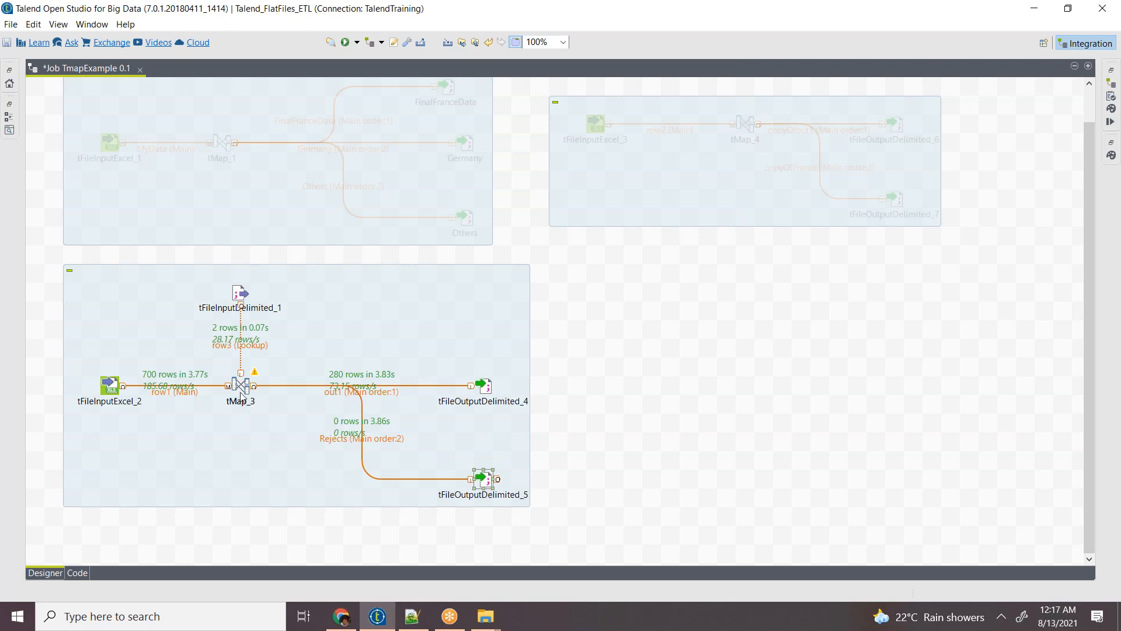
Step: In tMap_3's mapping, set Catch output reject to false for the Rejects output
click(241, 386)
double_click(241, 389)
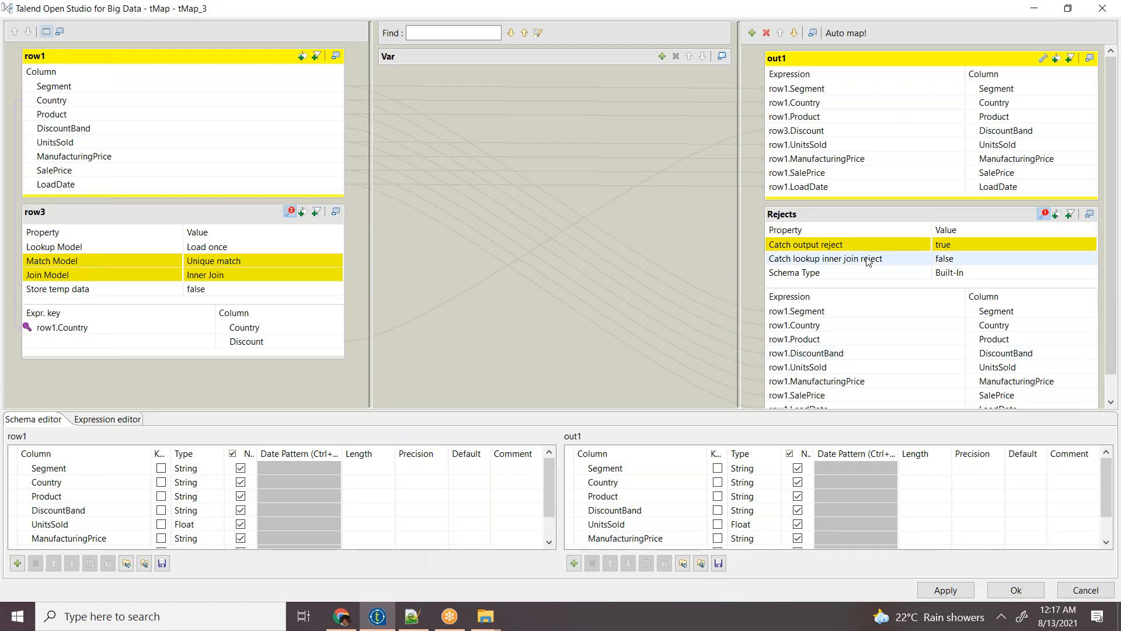
click(956, 246)
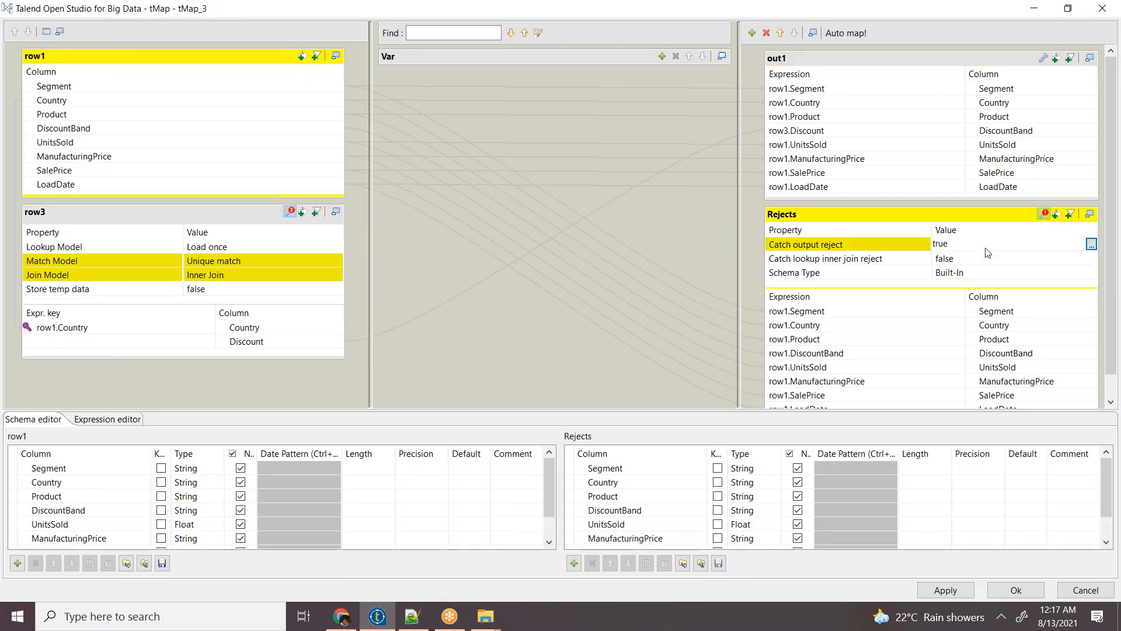
click(1092, 245)
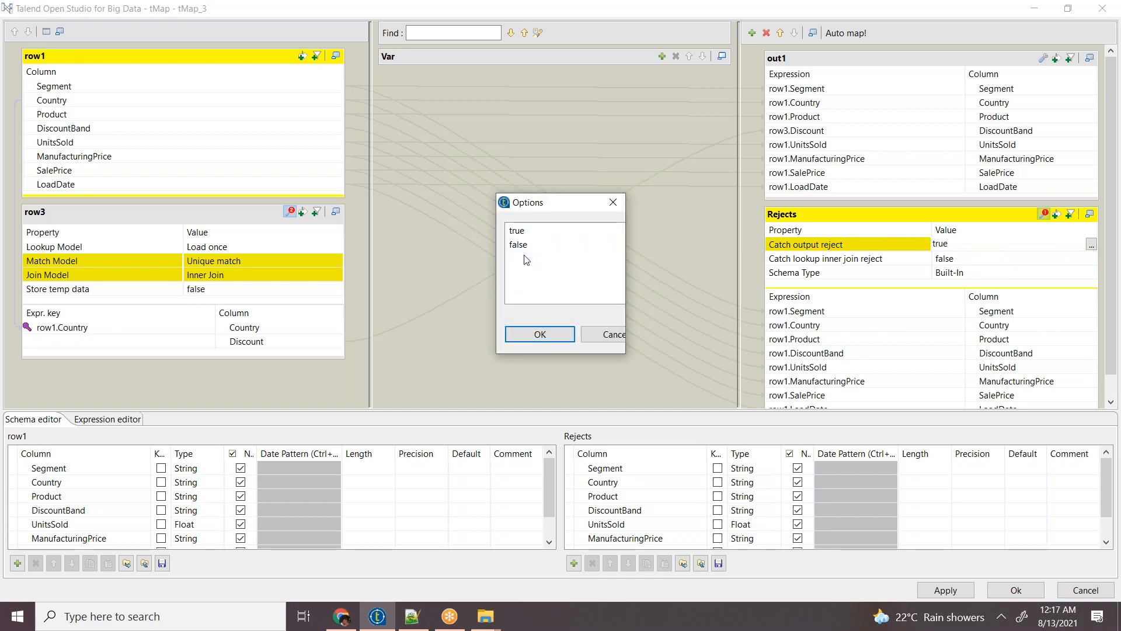
click(518, 245)
click(539, 335)
Step: Set Catch lookup inner join reject to true for the Rejects output and save the tMap_3 mapping
click(973, 263)
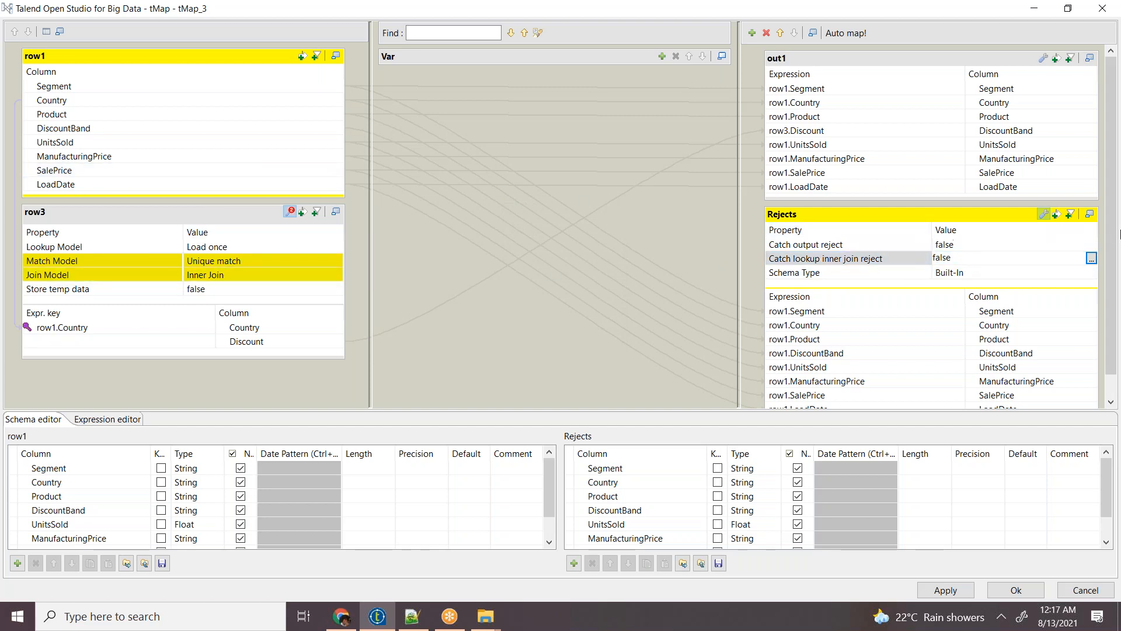
click(1091, 258)
click(552, 231)
click(539, 335)
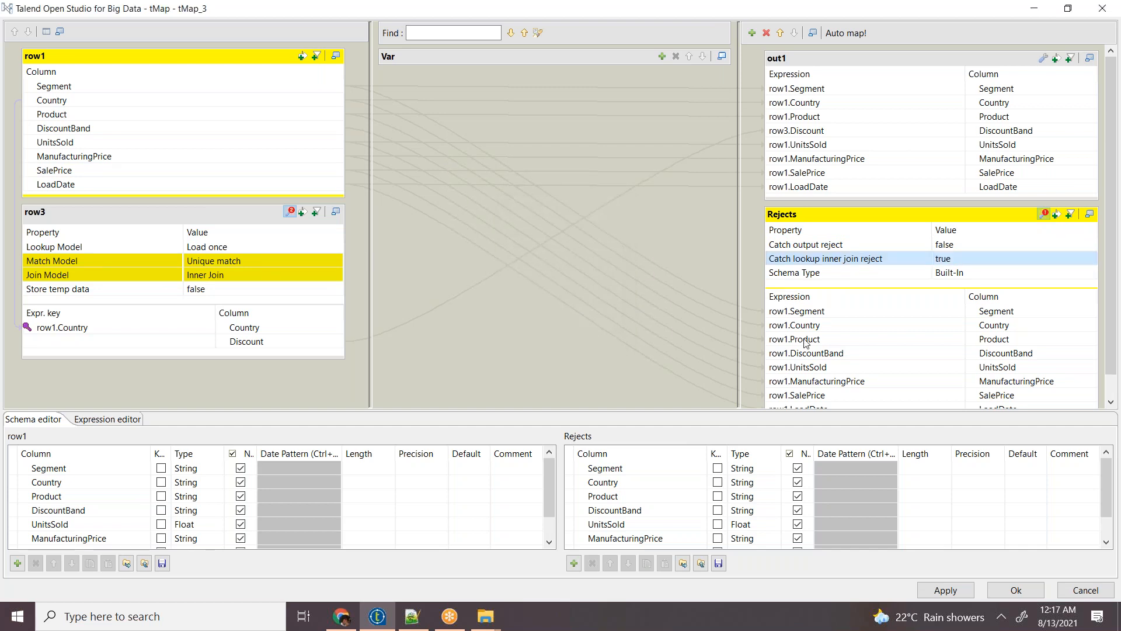
click(969, 591)
click(997, 595)
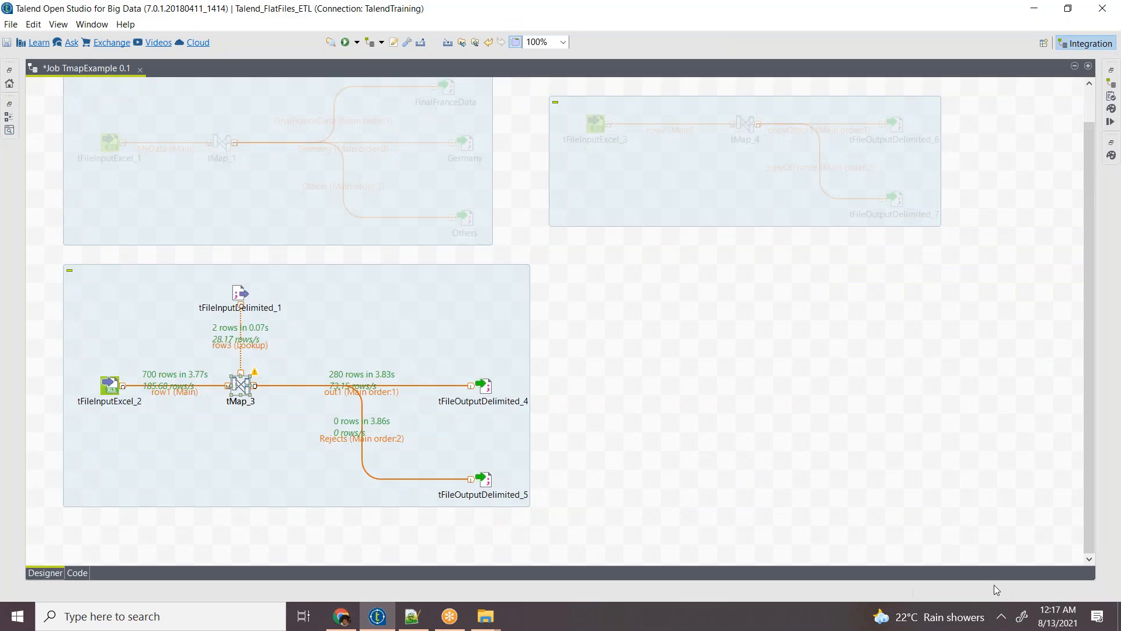
Step: Run the TmapExample job with lookup inner join rejects caught
click(1112, 122)
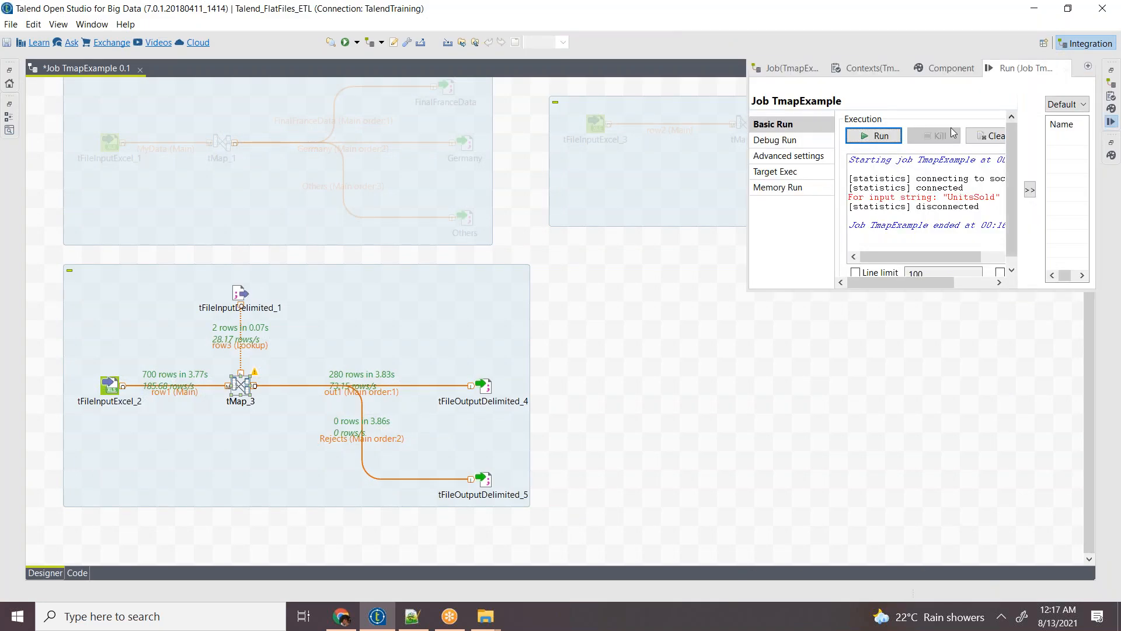
click(878, 138)
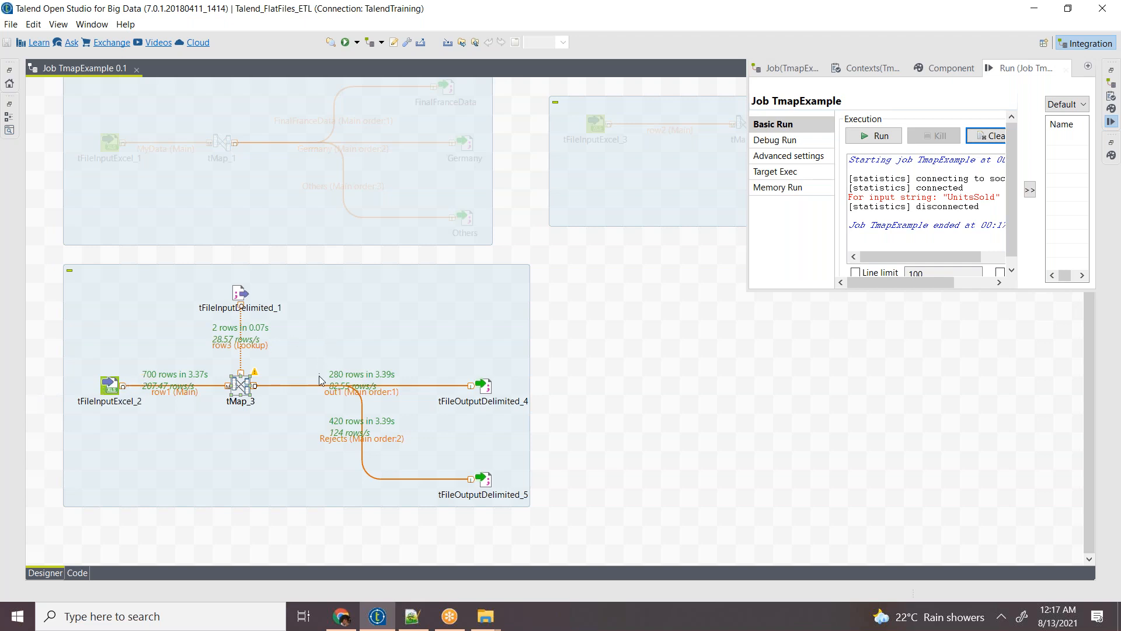
click(485, 382)
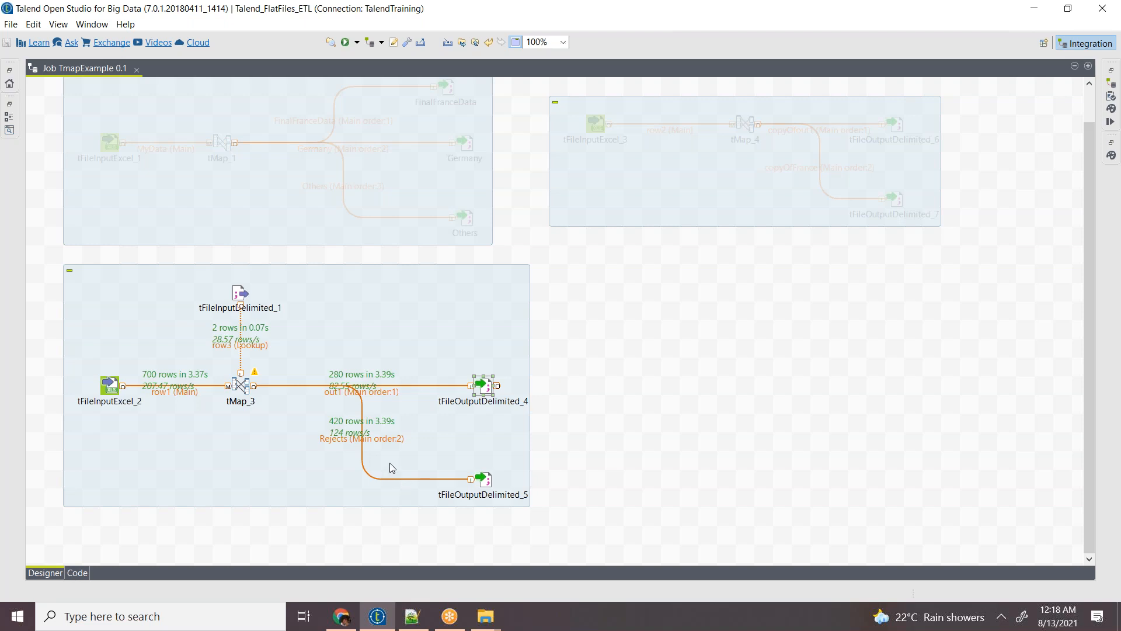
Step: Open tMap_3's mapping, then switch to the Day6 folder and open Rej.dat in Notepad++ to inspect the rejected rows
click(241, 384)
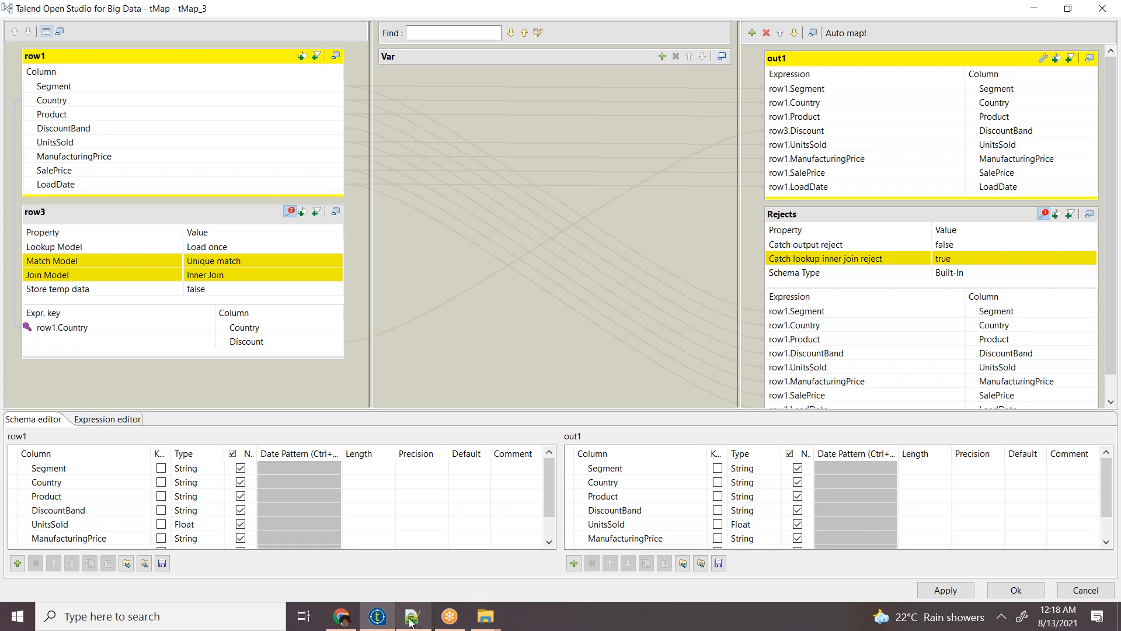
mouse_move(485, 618)
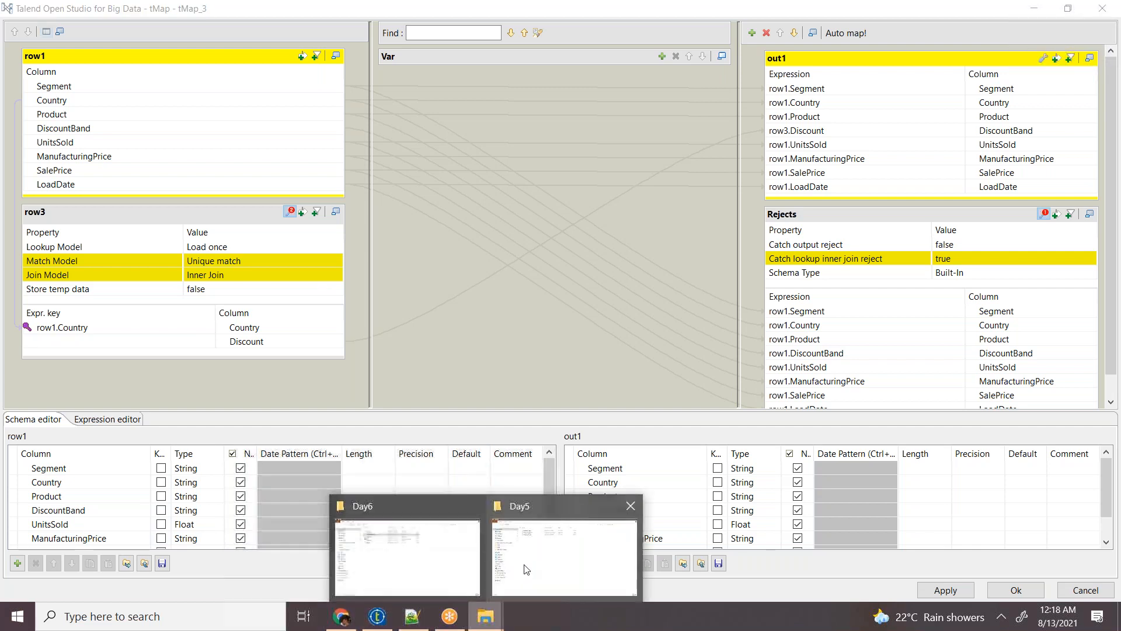
click(447, 566)
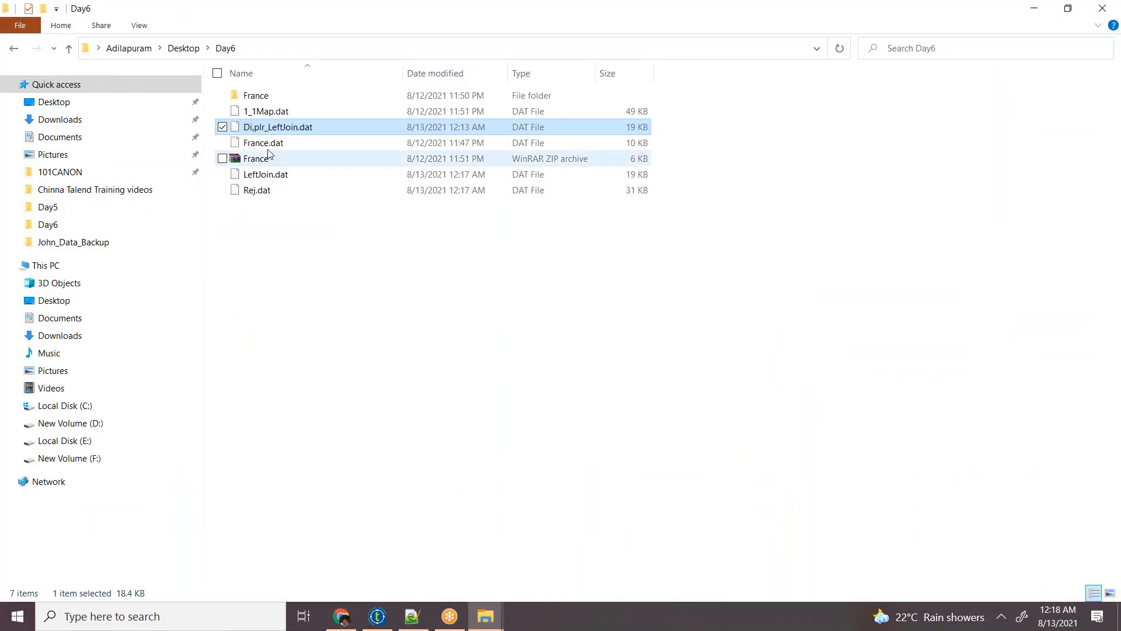
double_click(259, 189)
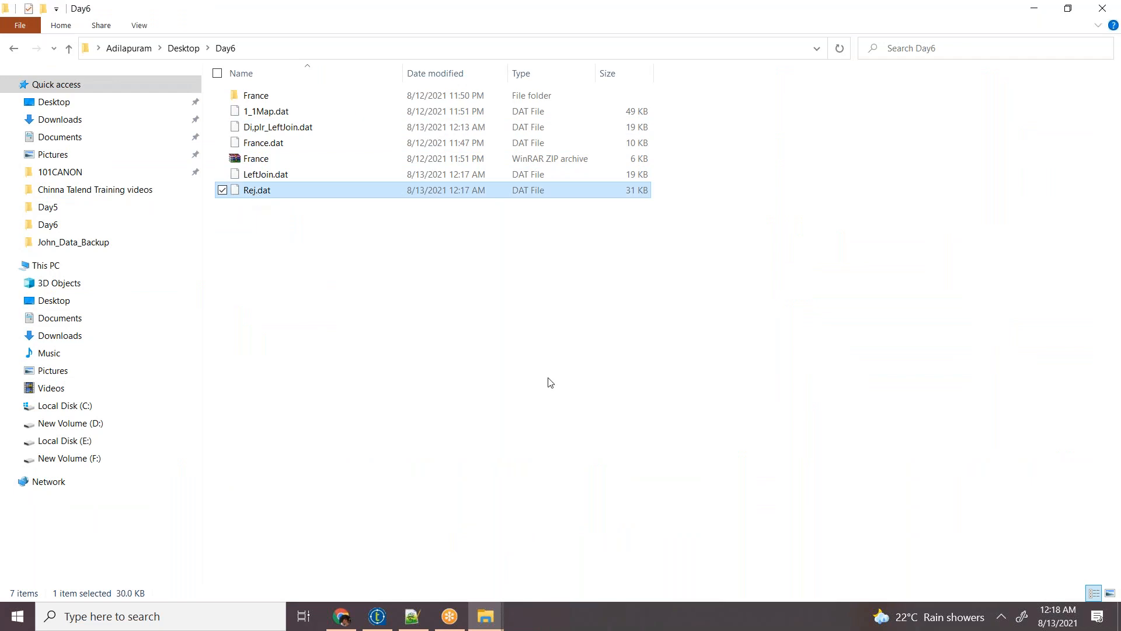
click(745, 301)
right_click(264, 192)
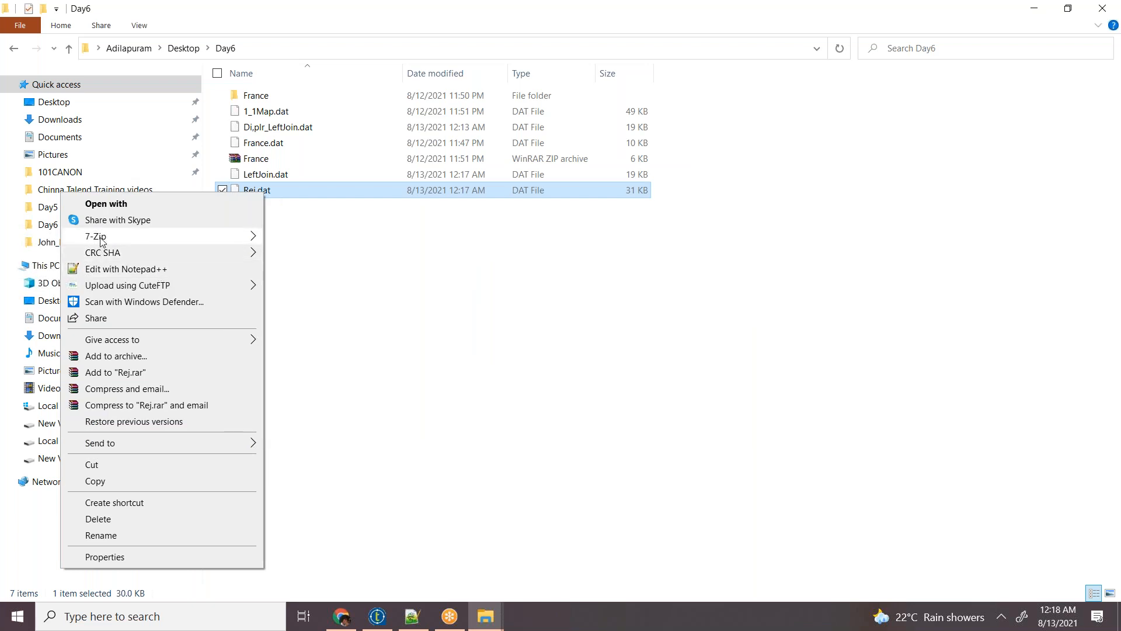
click(119, 270)
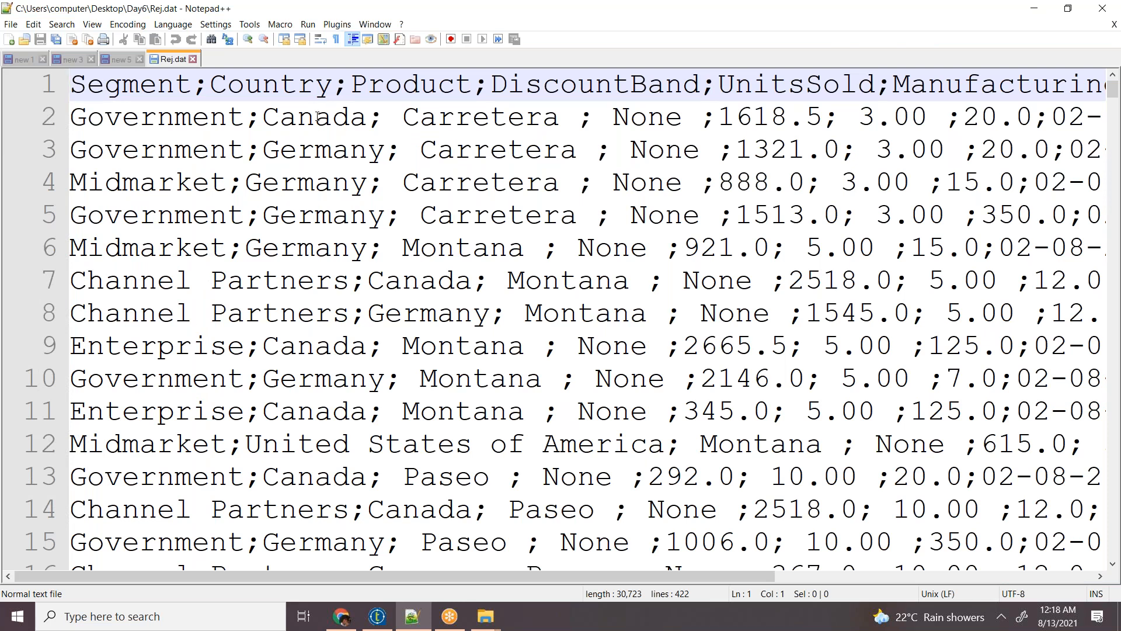
Step: Copy the country value Canada from the first data row of Rej.dat and close the file
double_click(317, 117)
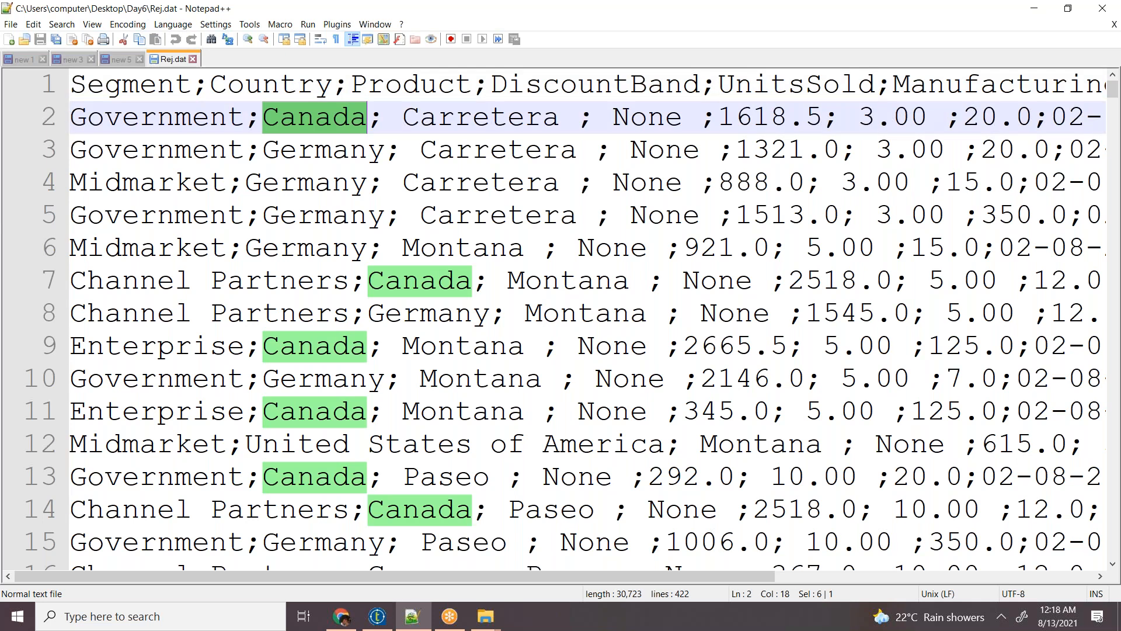
right_click(315, 122)
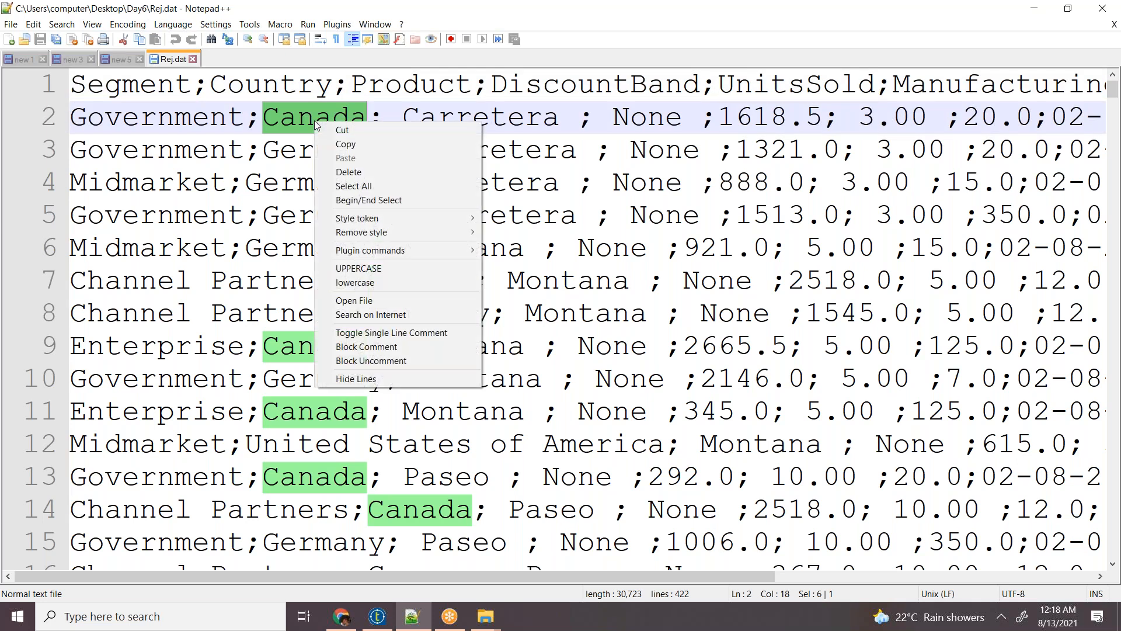
click(343, 145)
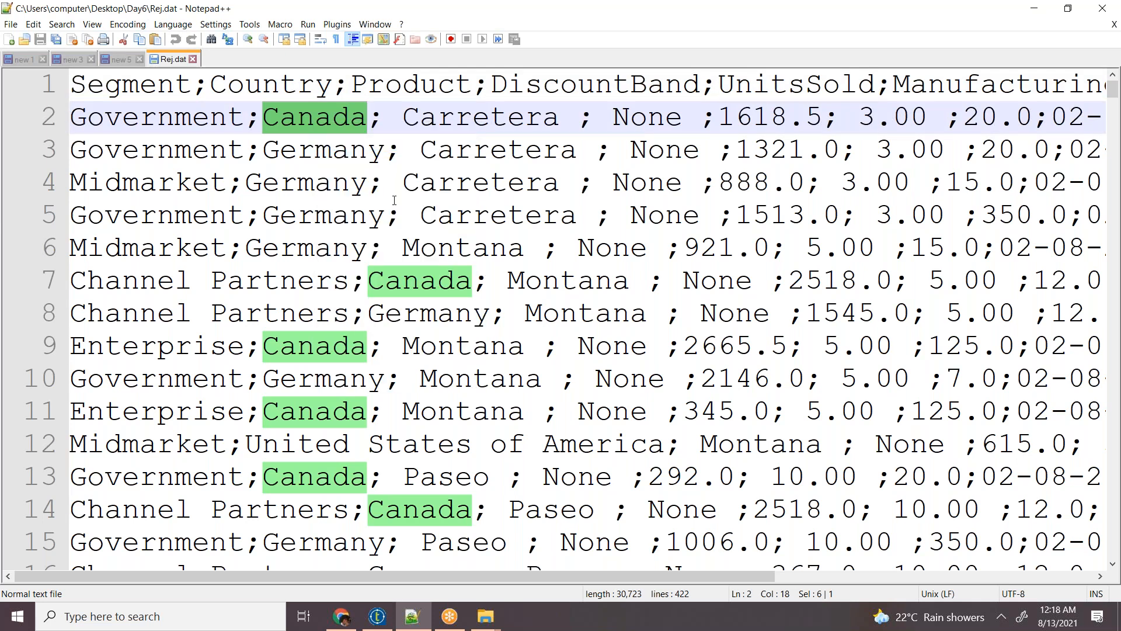
click(193, 59)
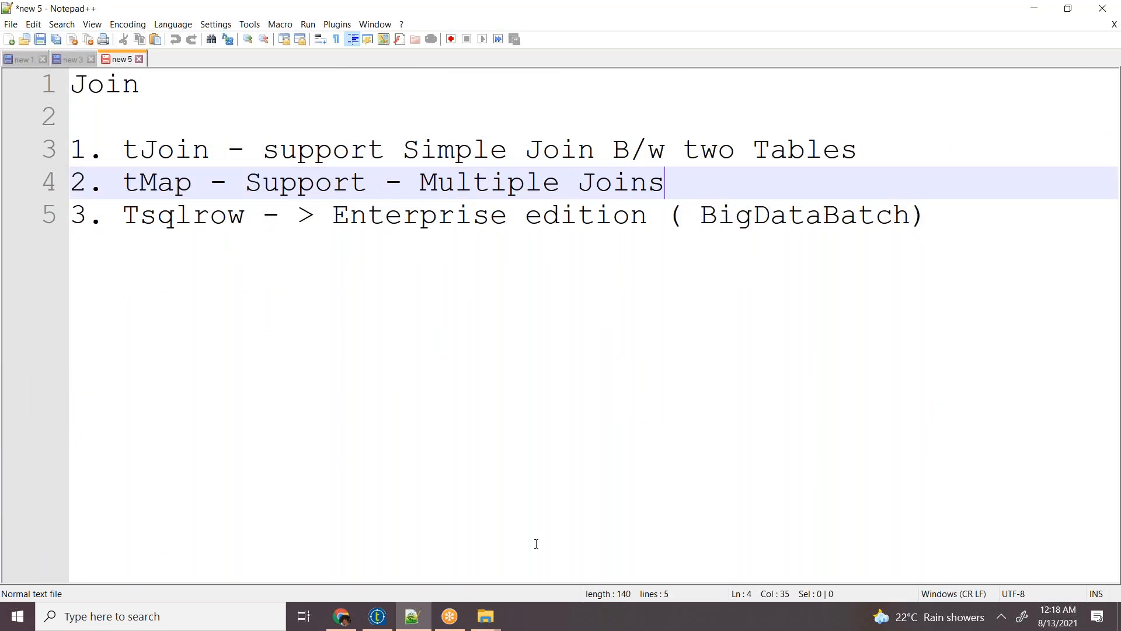
Step: Back in Talend's tMap_3 mapping, add the filter row1.Country.equals("Canada") to the Rejects output and save the mapping
click(378, 617)
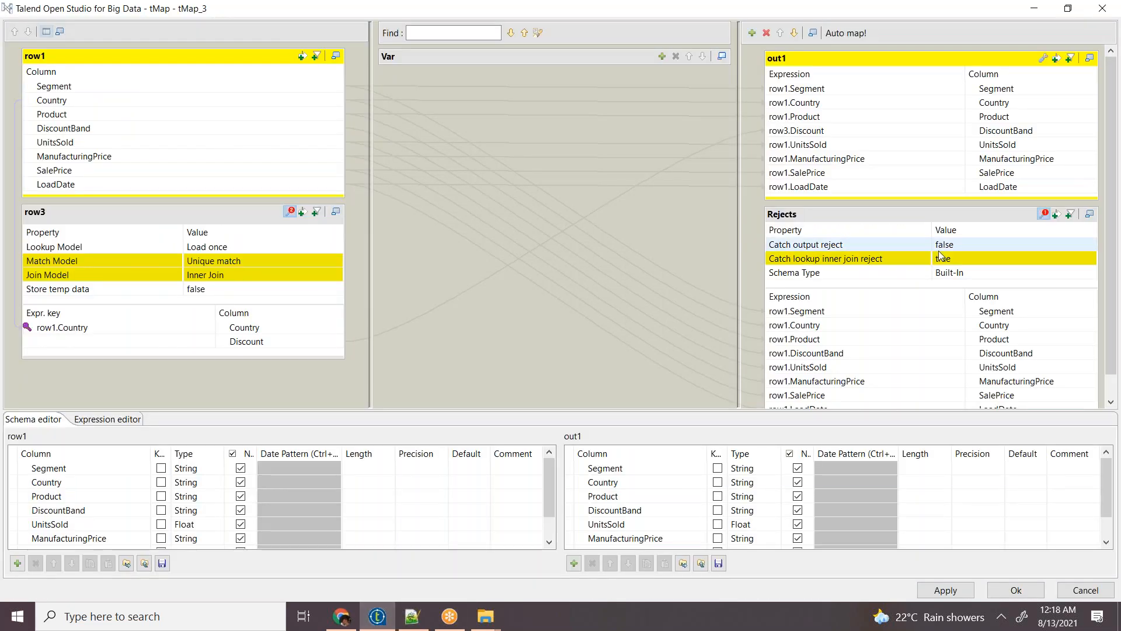
click(1044, 214)
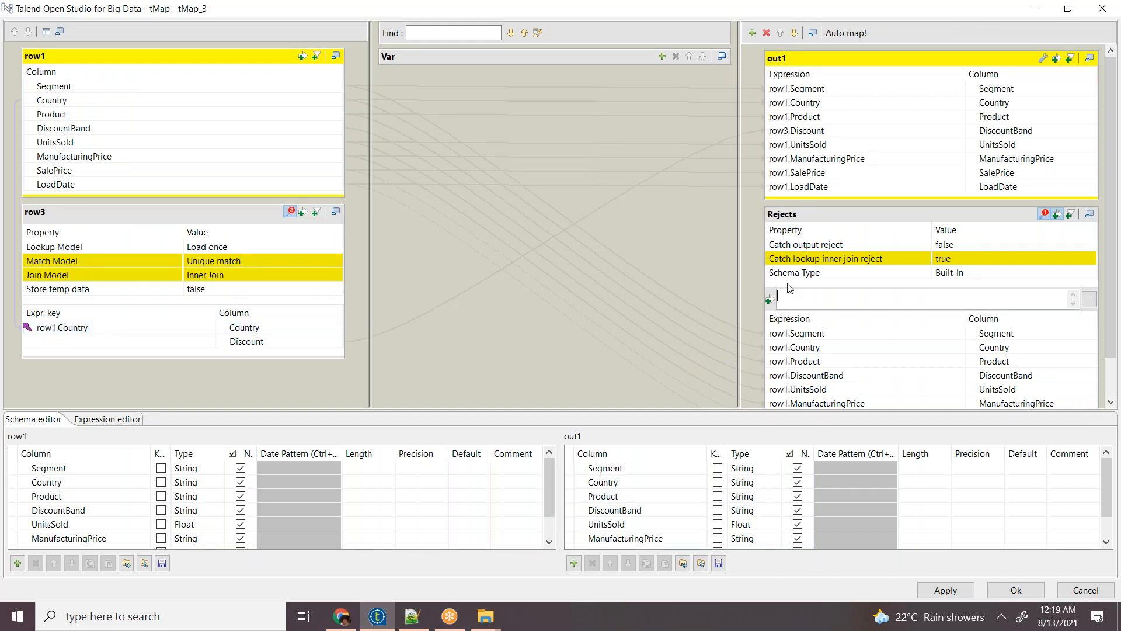
drag(51, 104, 842, 298)
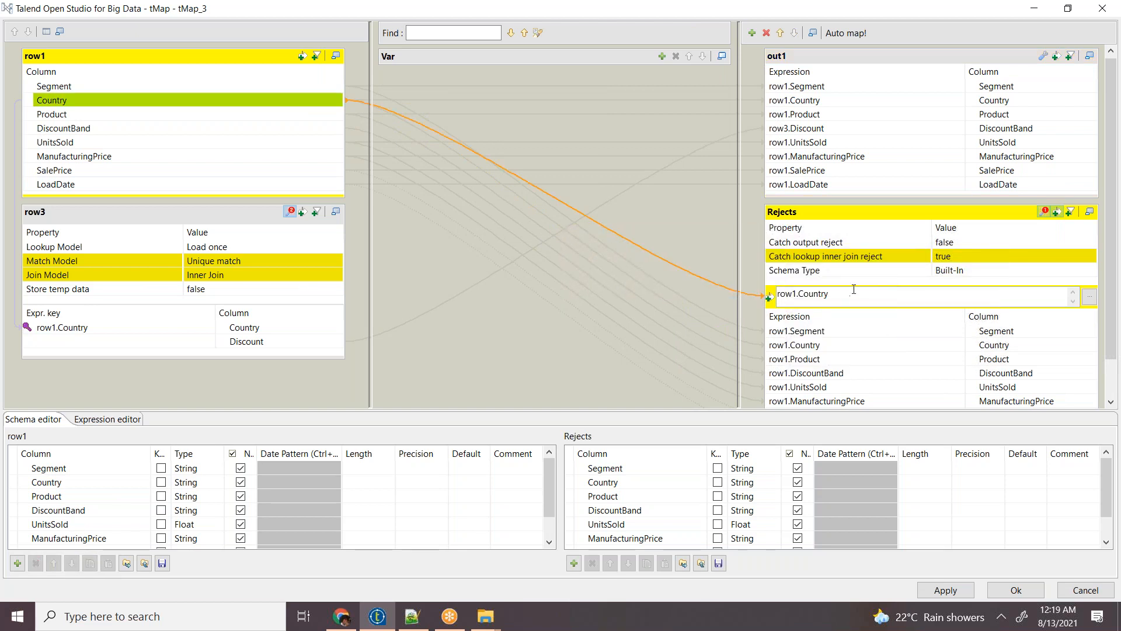
text(.equals("Canada)
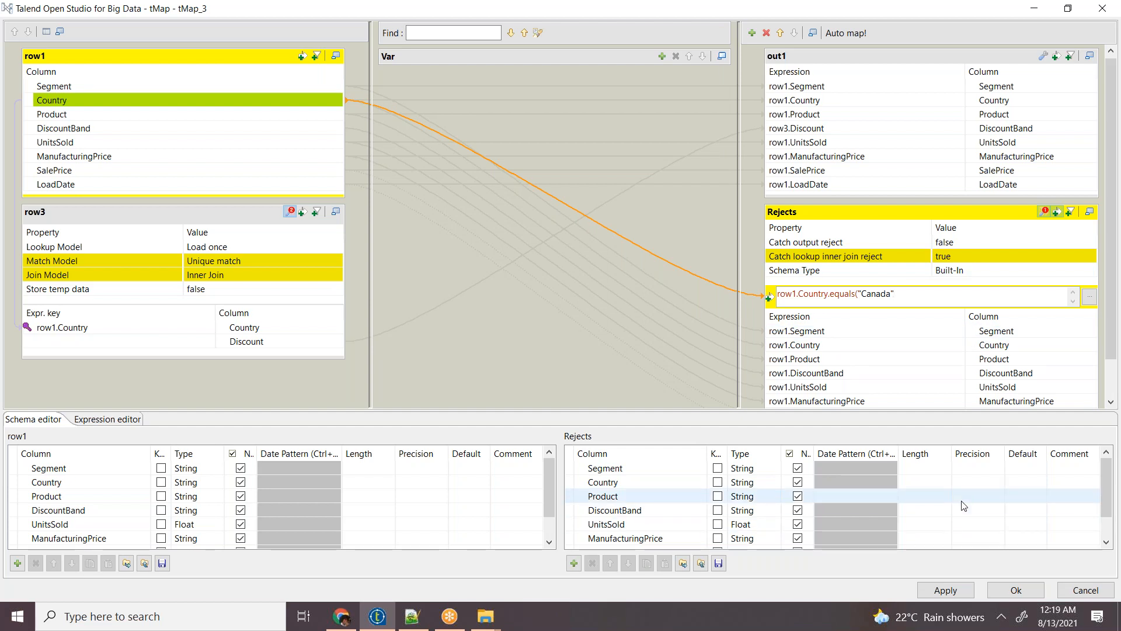
text())
click(1015, 590)
Step: Clear the previous execution log and run the TmapExample job with the Canada filter on Rejects
click(1111, 121)
click(987, 135)
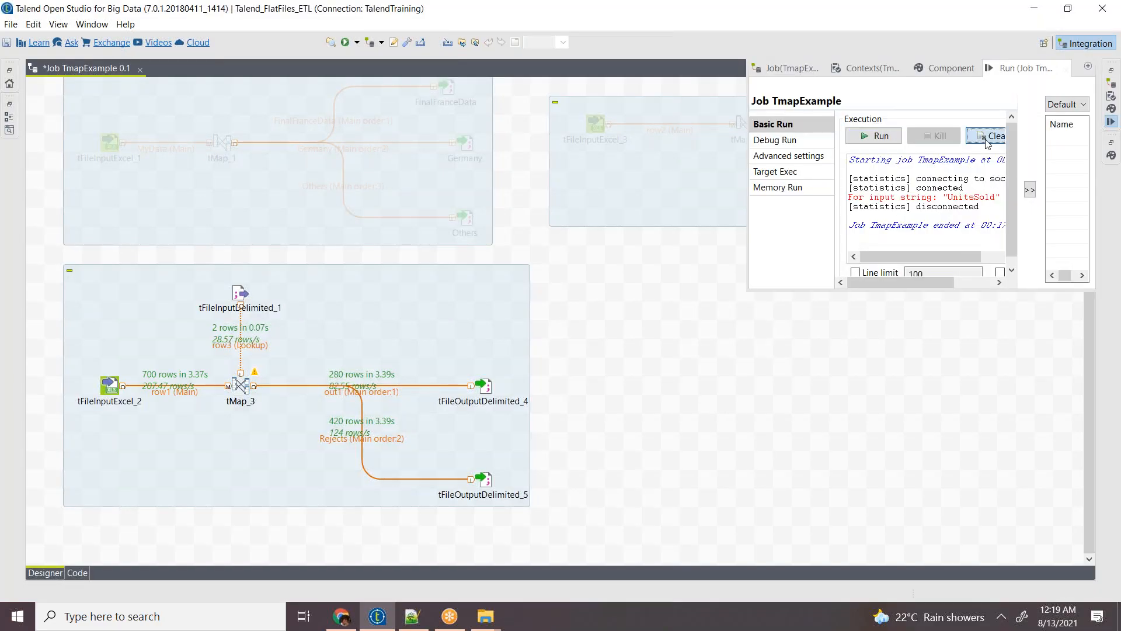
click(874, 135)
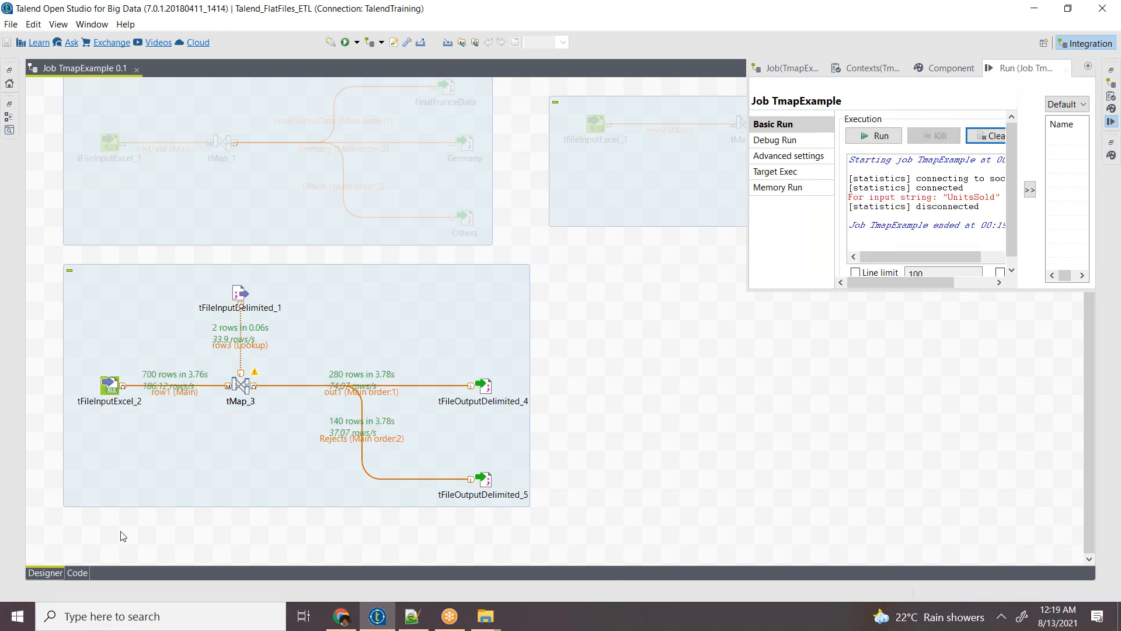
Step: Open the regenerated Rej.dat from the Day6 folder in Notepad++ and examine the country values in its rows
click(412, 616)
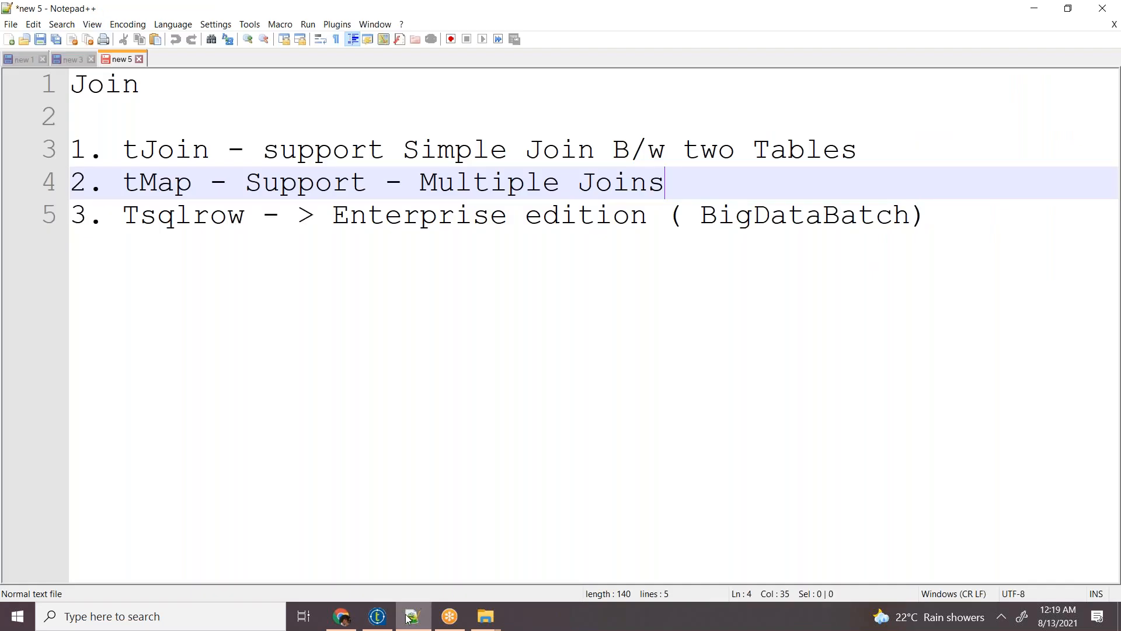
click(411, 616)
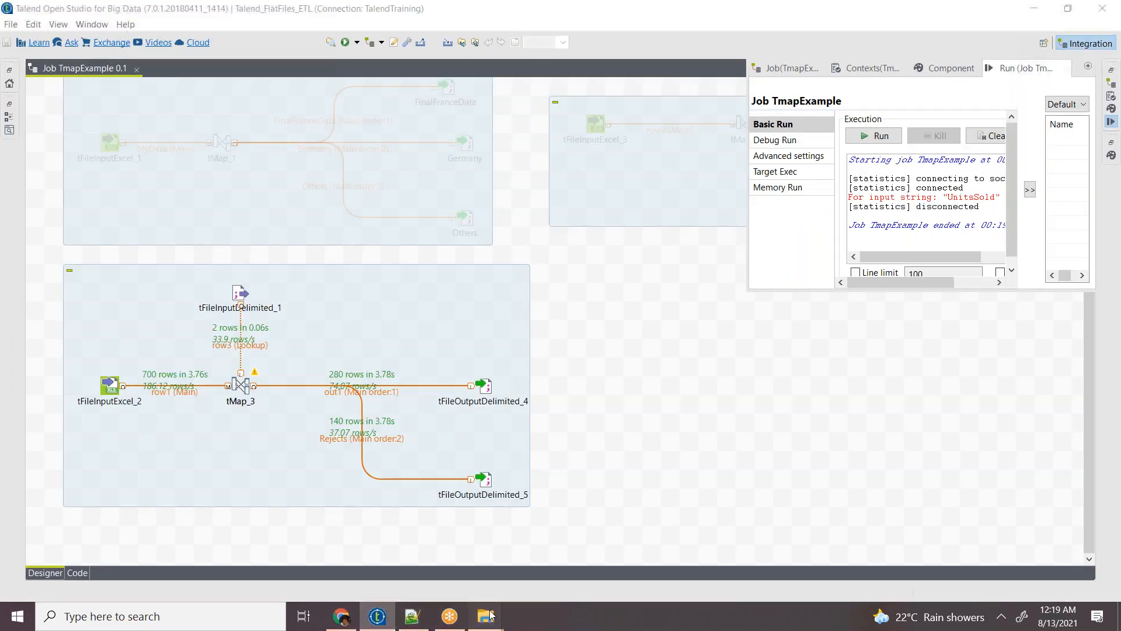
mouse_move(489, 615)
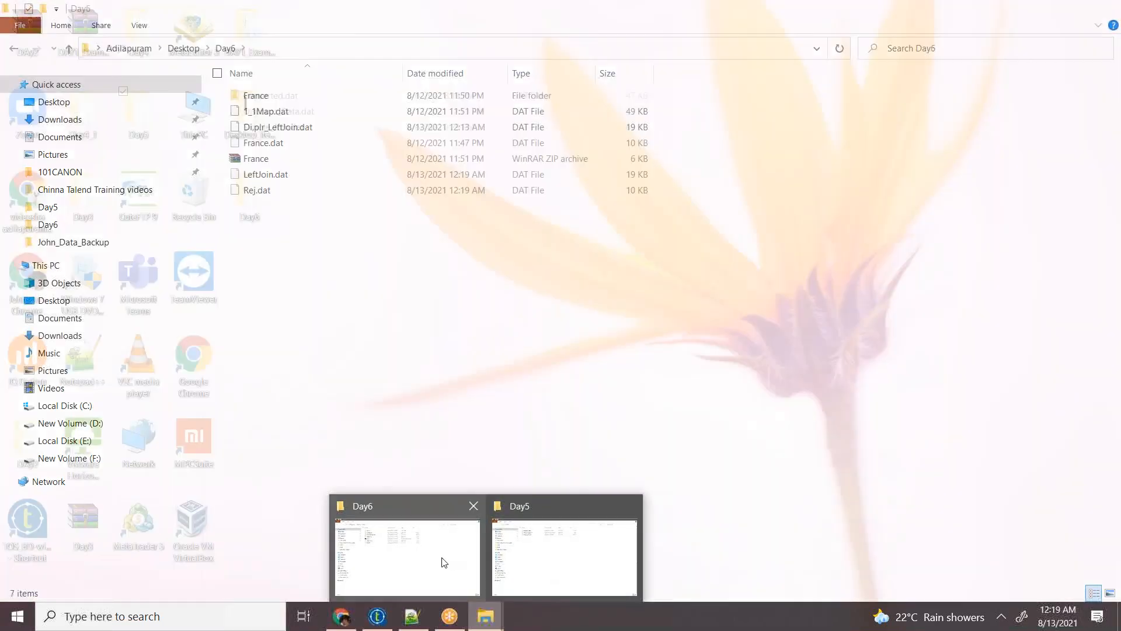
click(440, 560)
double_click(260, 191)
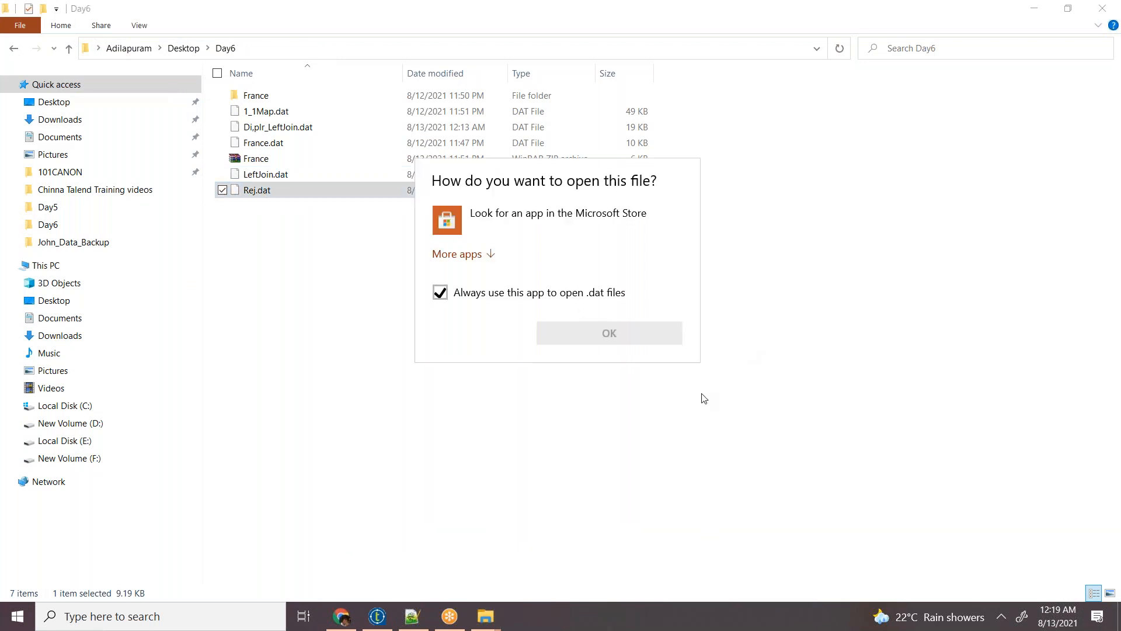
click(703, 376)
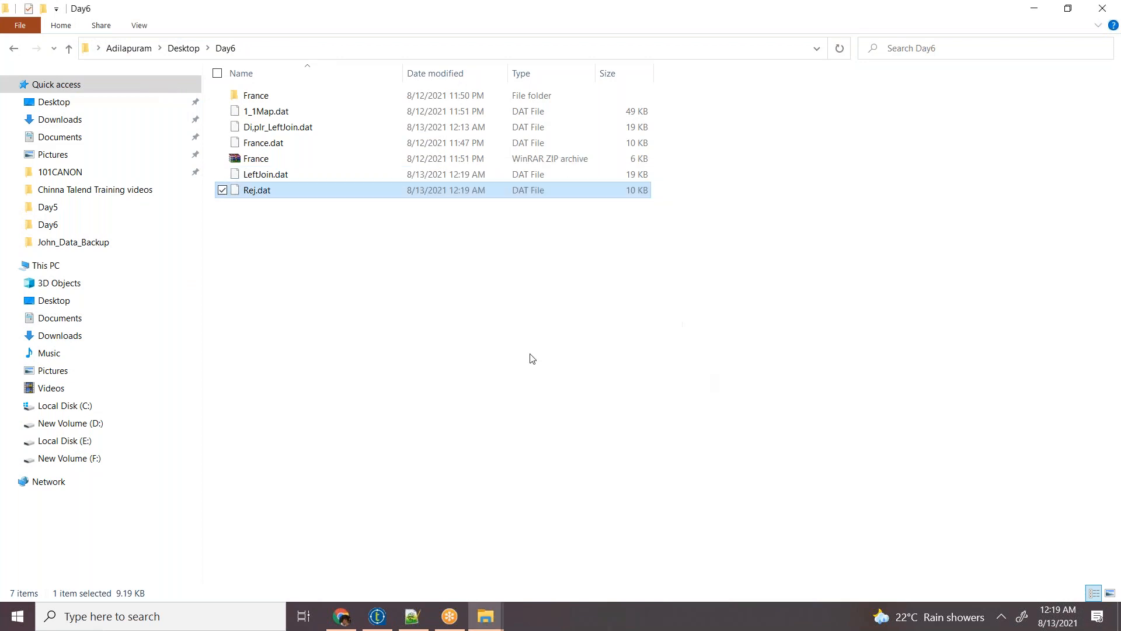
right_click(243, 190)
click(135, 262)
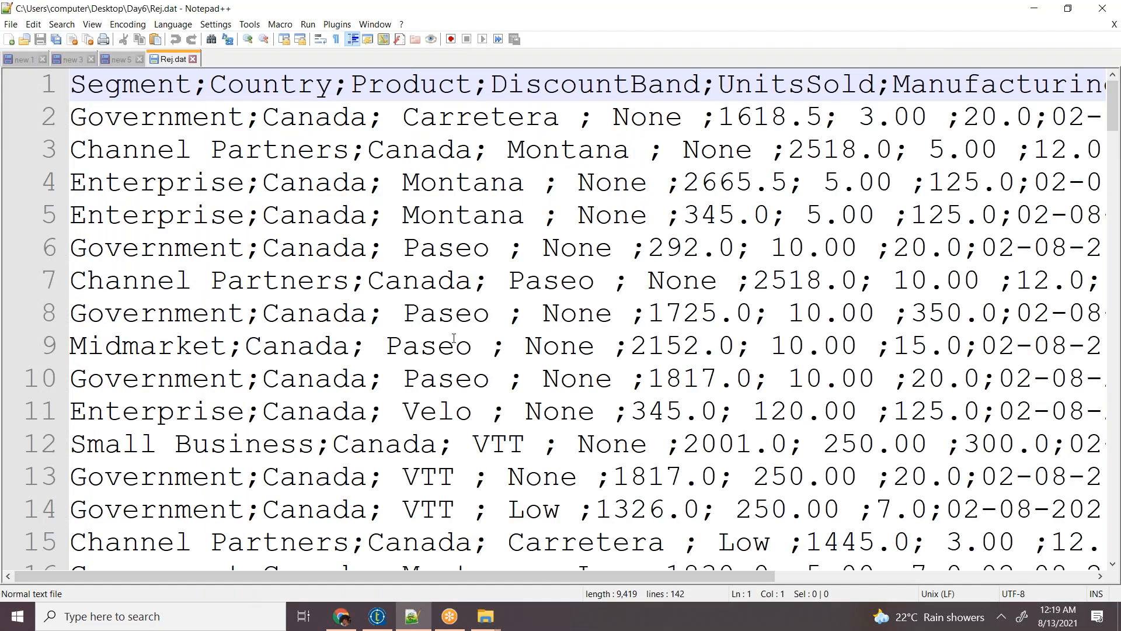
scroll(454, 338, down, 9)
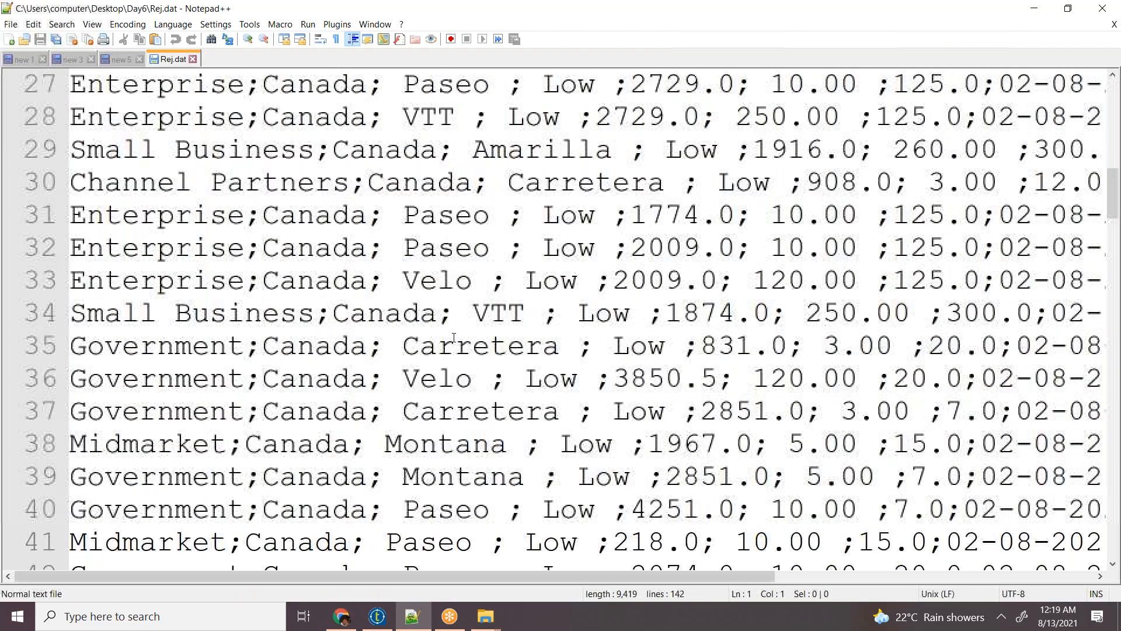
scroll(453, 338, down, 9)
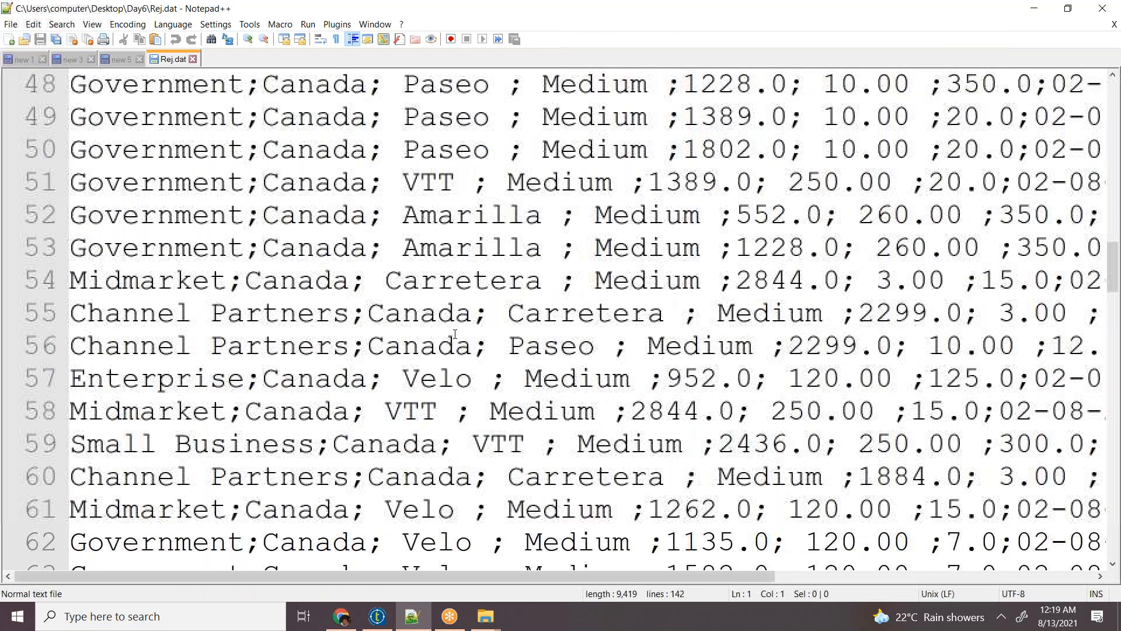
Step: Return to Talend's tMap_3 mapping and change the Rejects filter expression to !row1.Country.equals("Canada")
scroll(455, 333, down, 5)
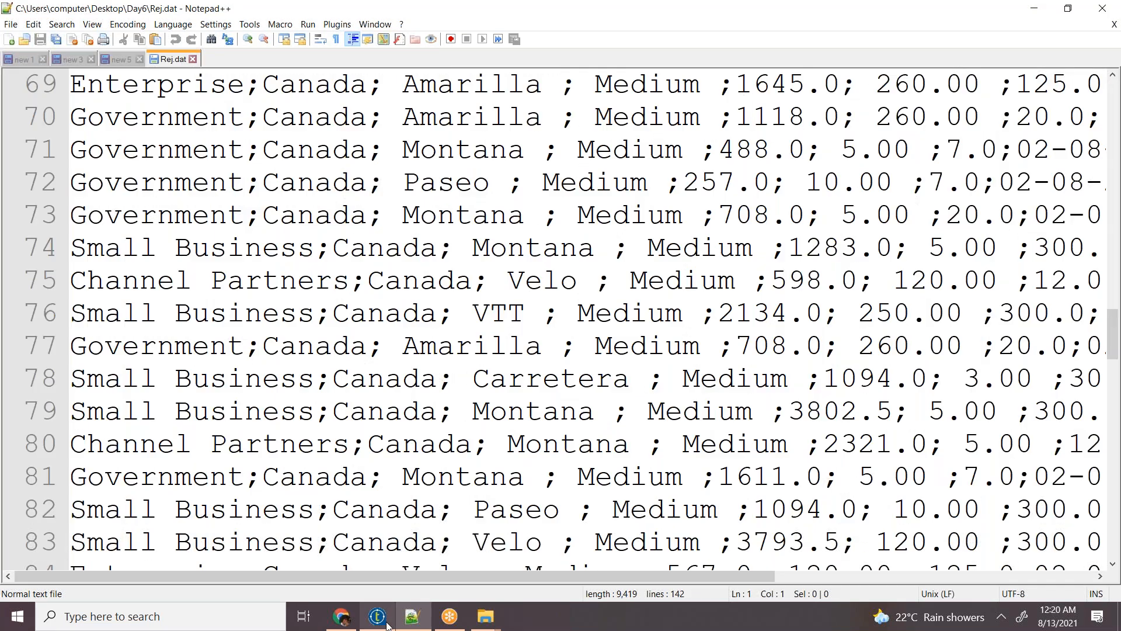
click(386, 623)
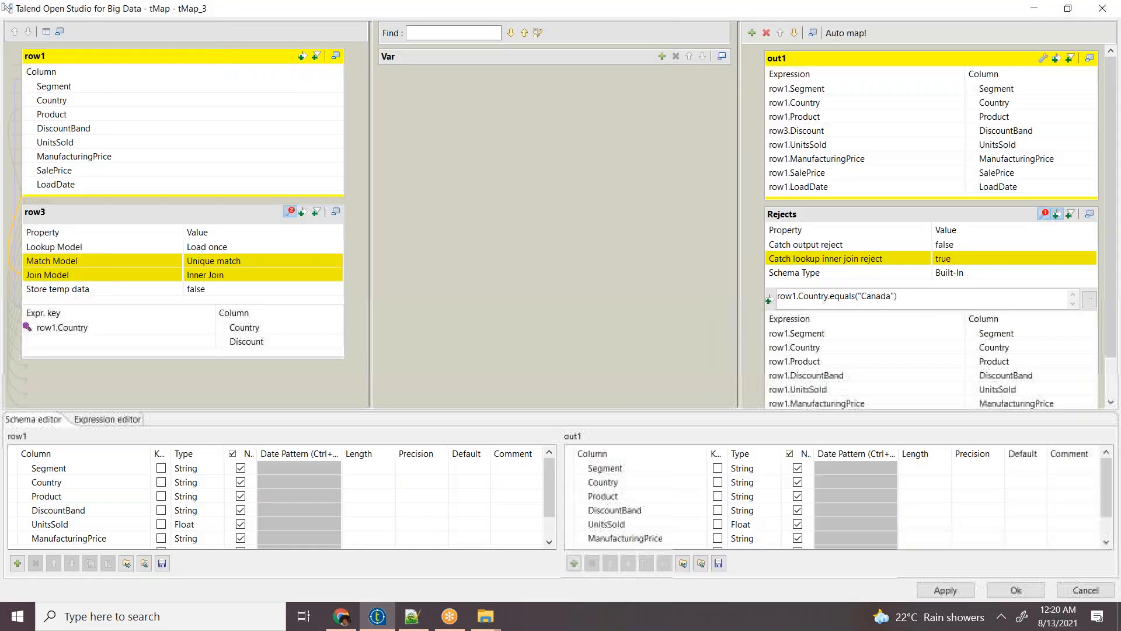
drag(900, 297, 760, 301)
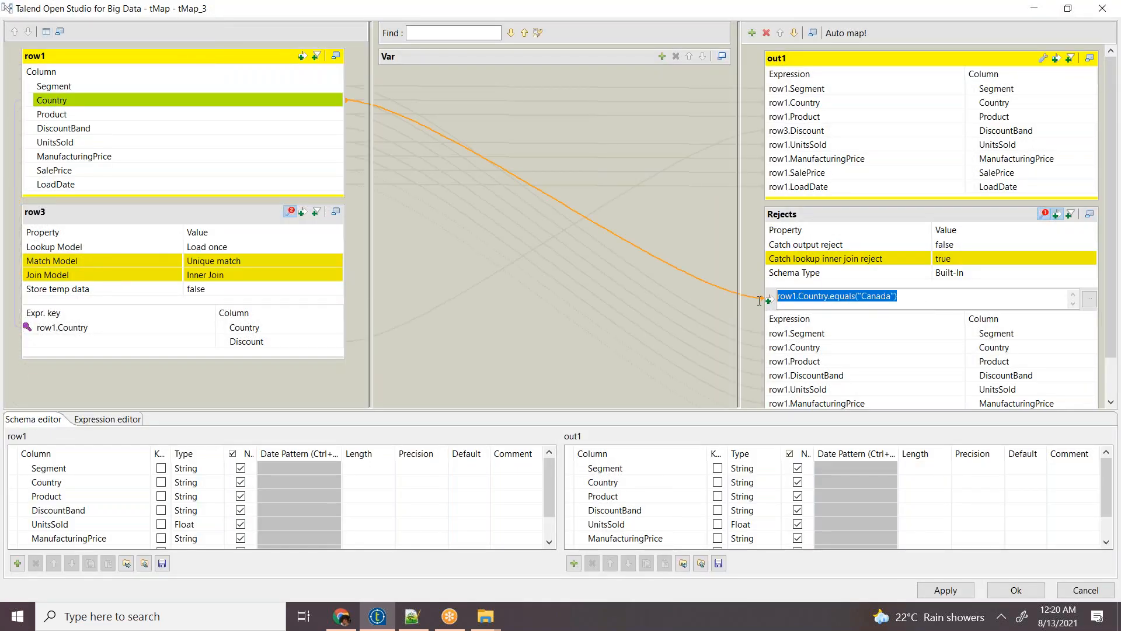
click(914, 296)
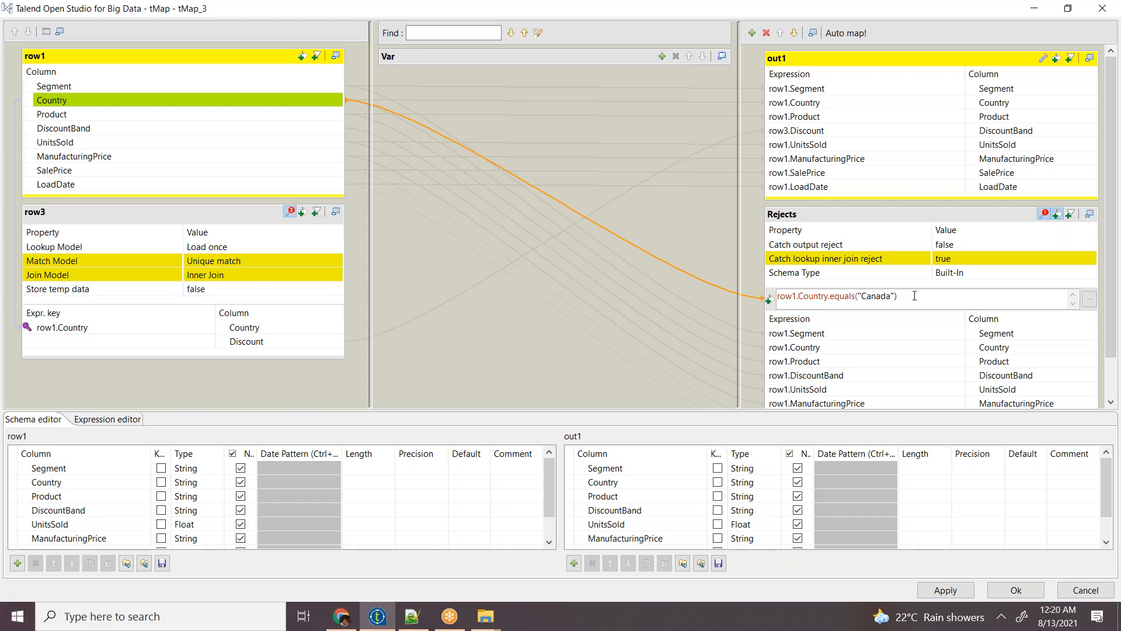
text(!)
key(ctrl+a)
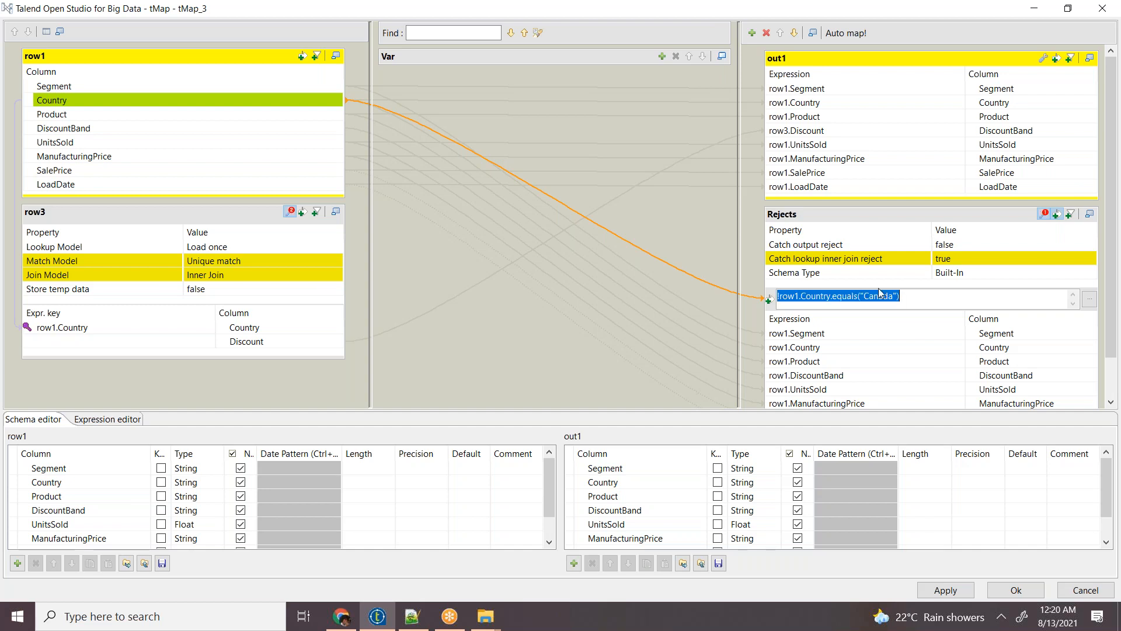
Step: Paste the Rejects filter expression !row1.Country.equals("Canada") into a new Notepad++ document
click(411, 616)
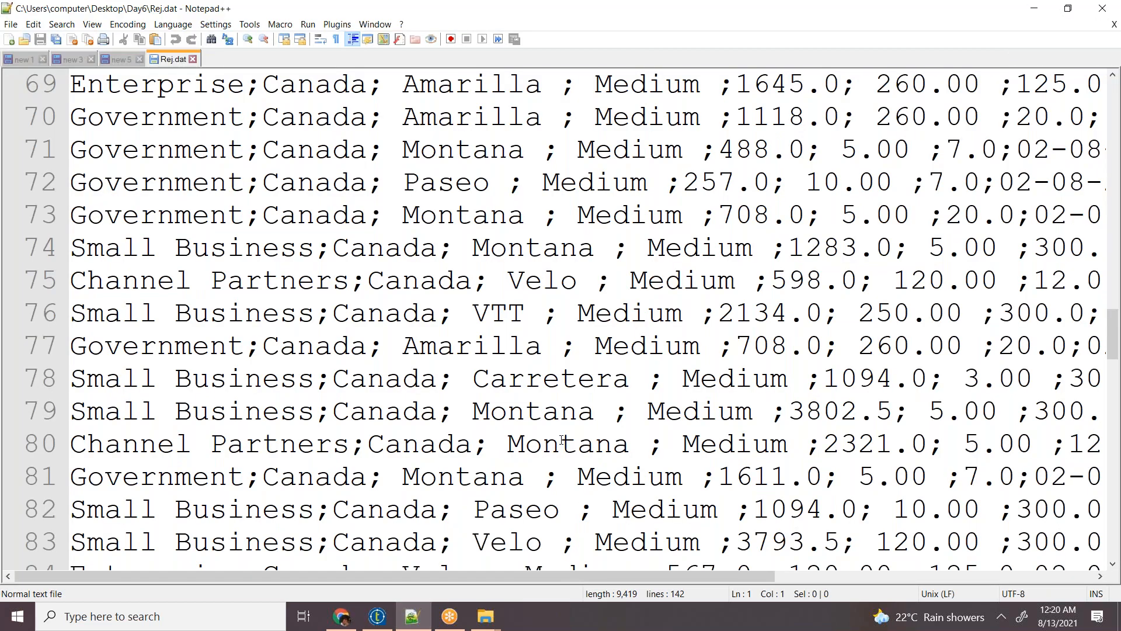
key(ctrl+n)
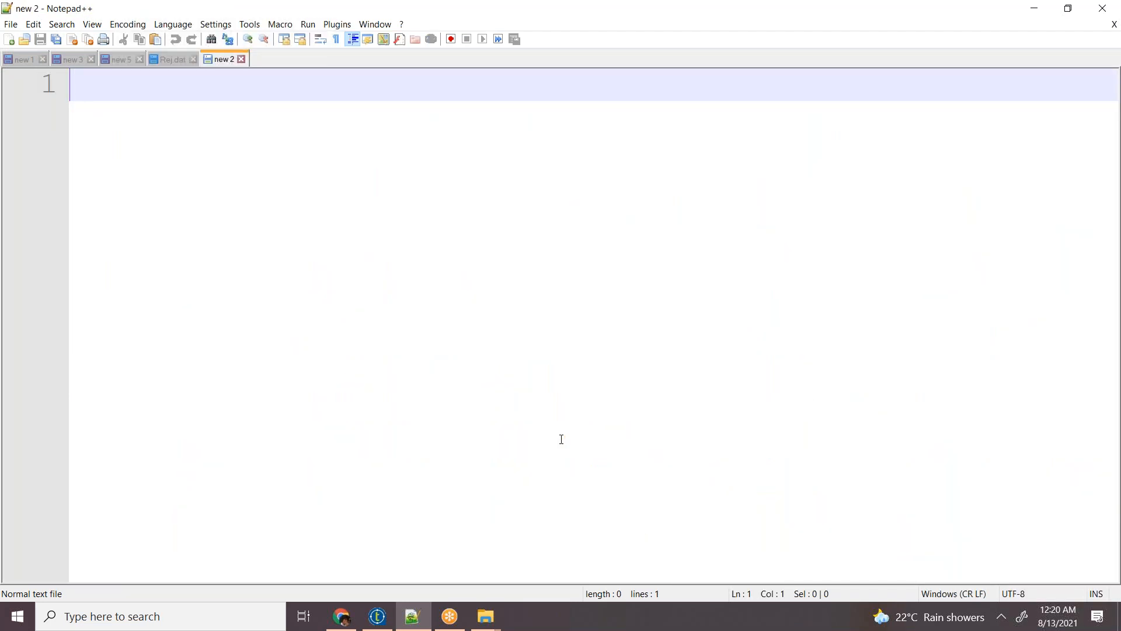
key(ctrl+v)
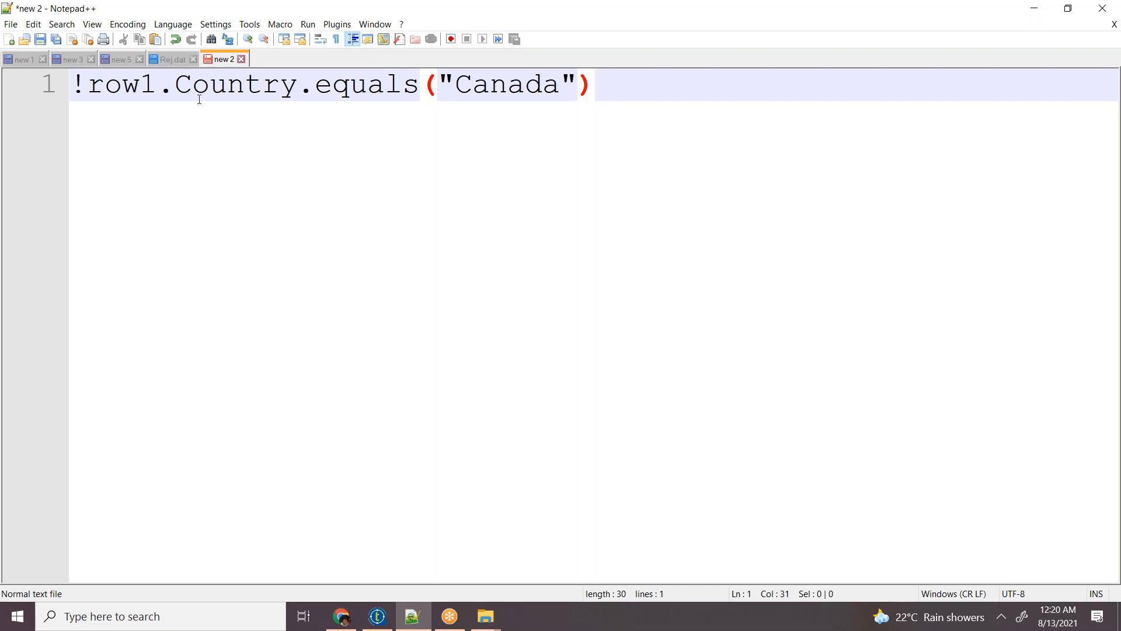
drag(77, 85, 597, 89)
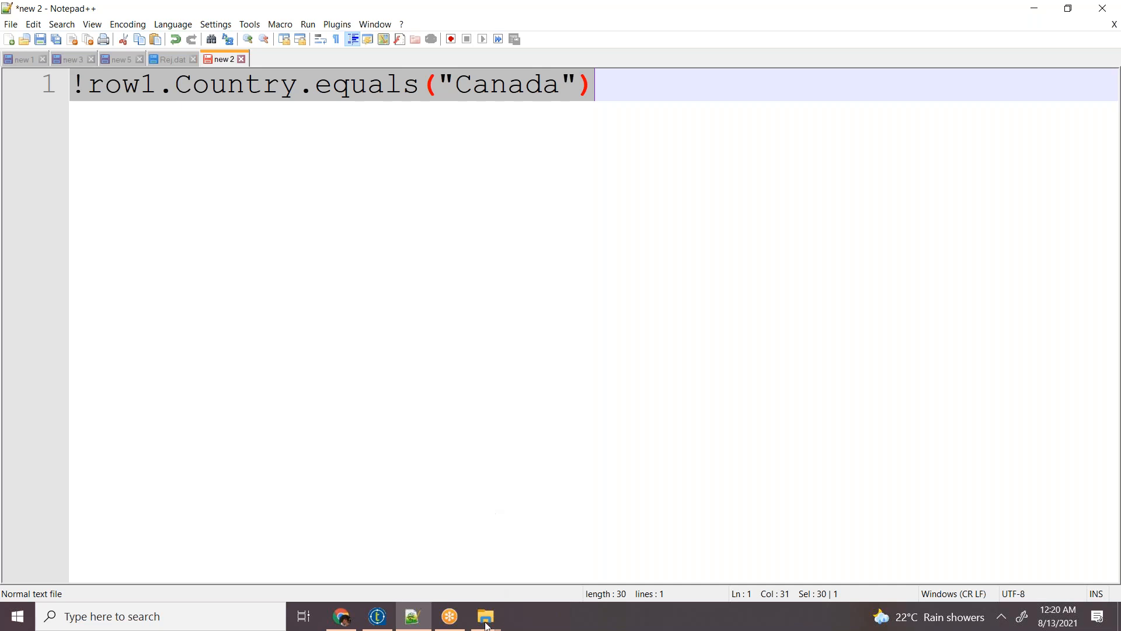
click(414, 626)
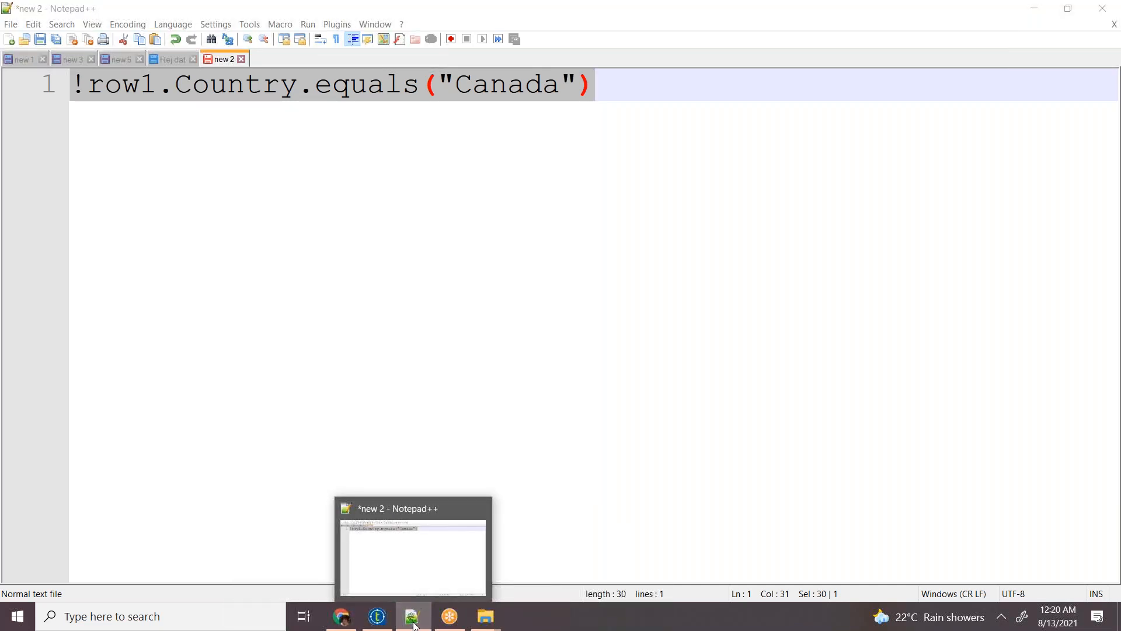
mouse_move(414, 621)
mouse_down()
mouse_move(482, 579)
mouse_move(409, 611)
mouse_up()
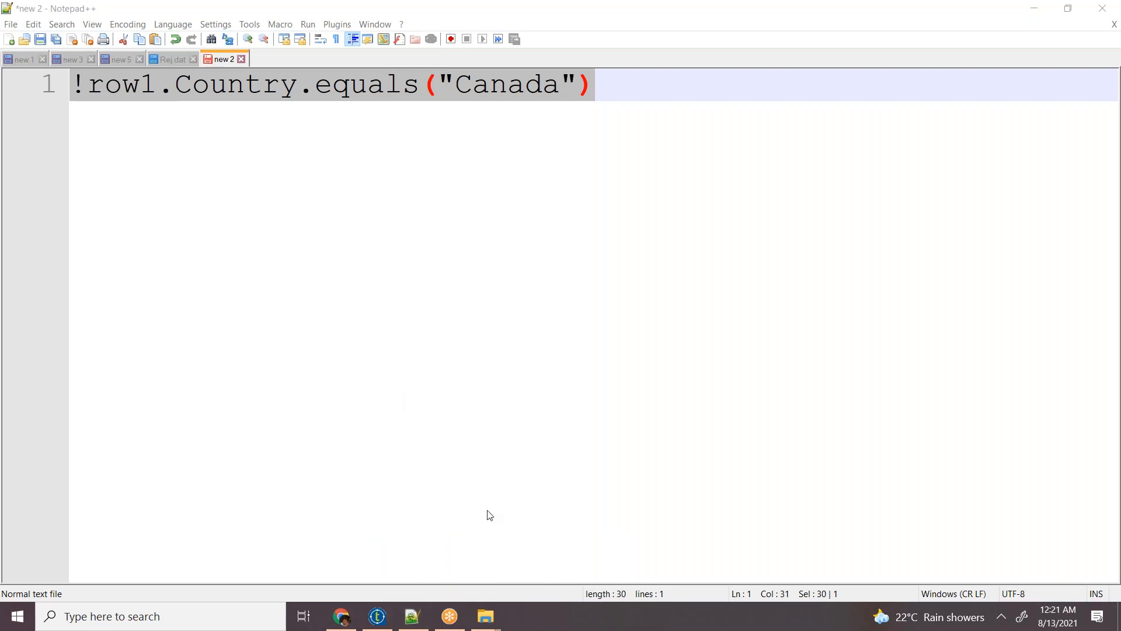
click(412, 618)
click(378, 618)
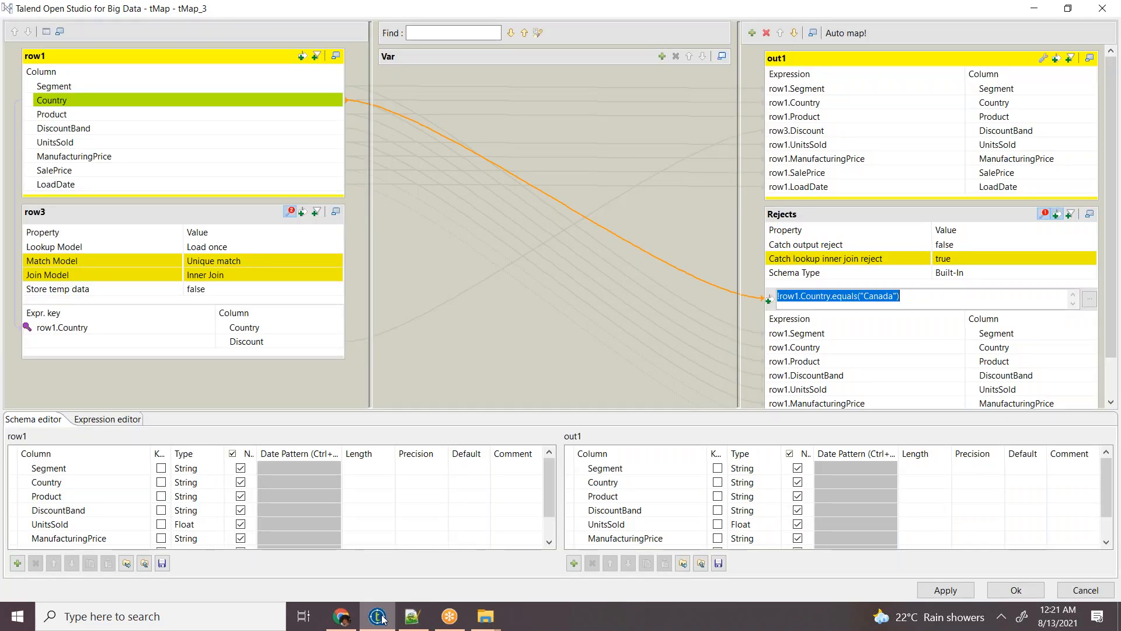
click(486, 619)
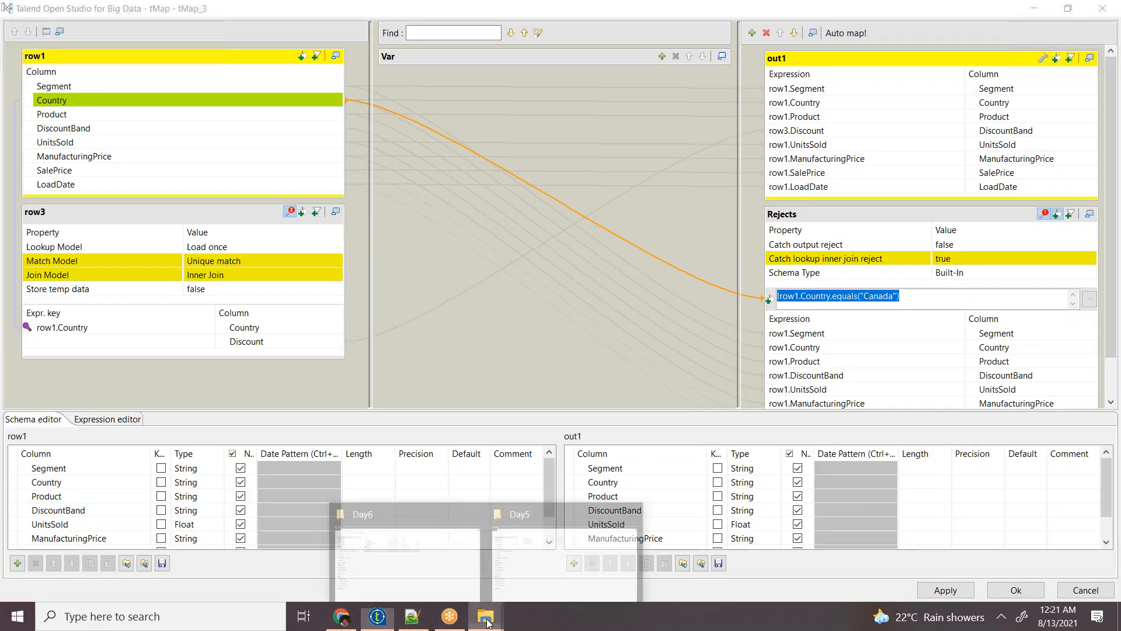
mouse_move(408, 566)
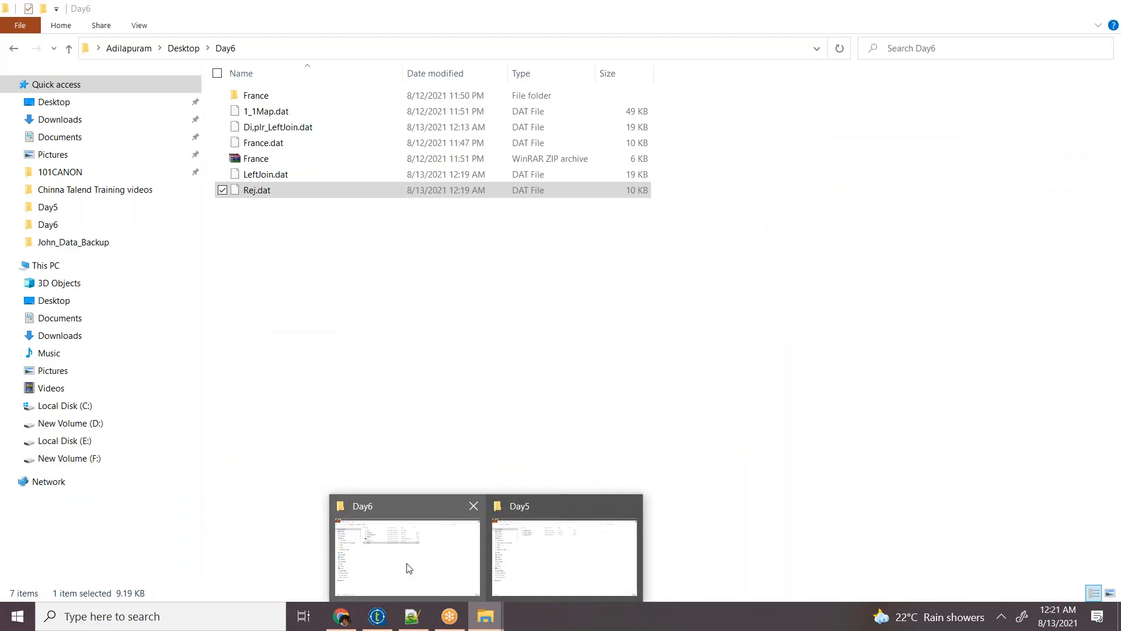
click(408, 566)
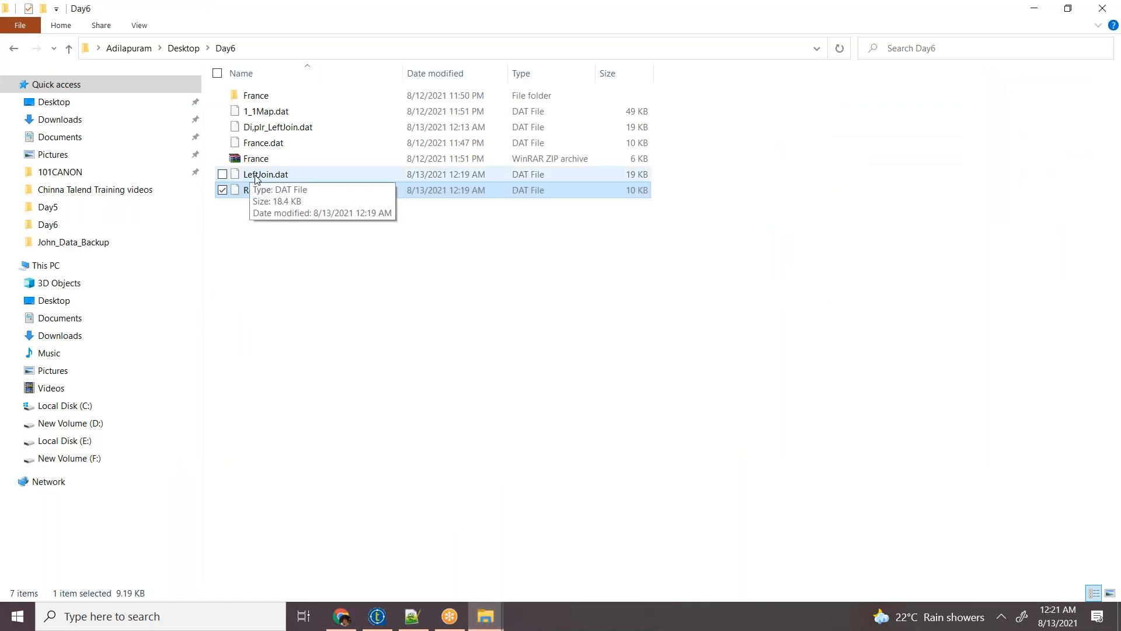
double_click(256, 176)
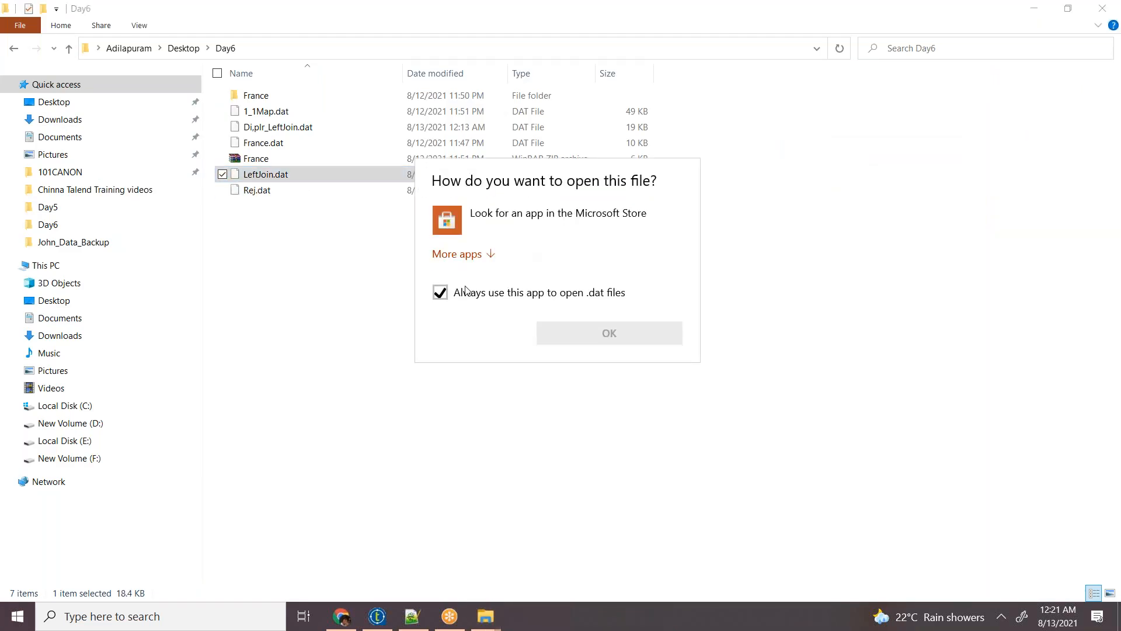
click(563, 441)
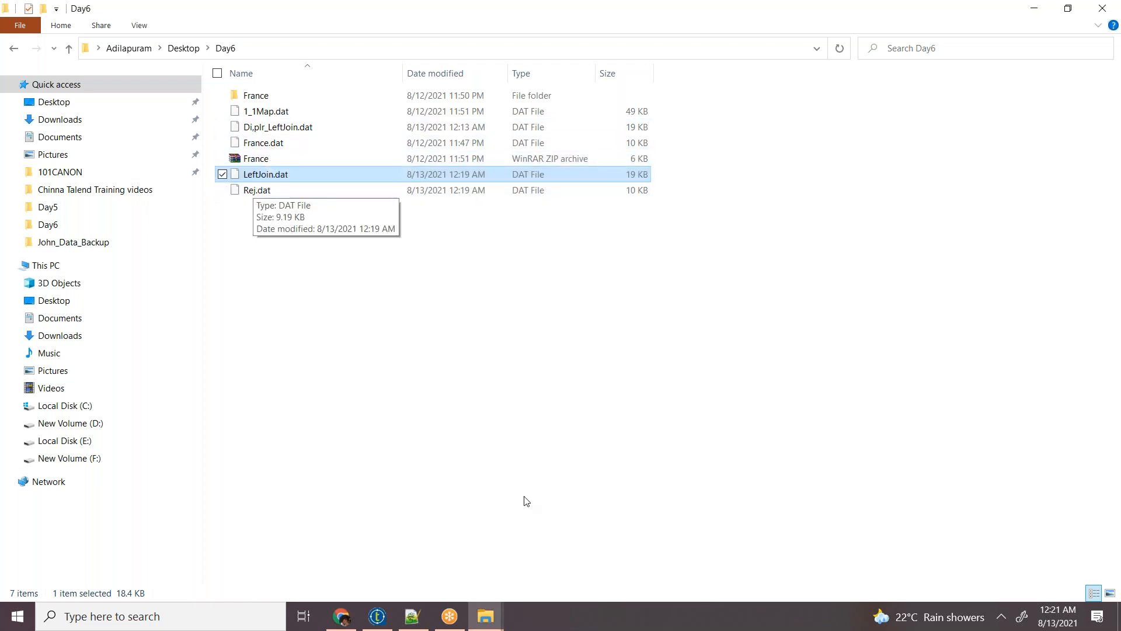
Step: In Talend, save the tMap_3 mapping and run the TmapExample job with the negated Canada filter on Rejects
click(378, 623)
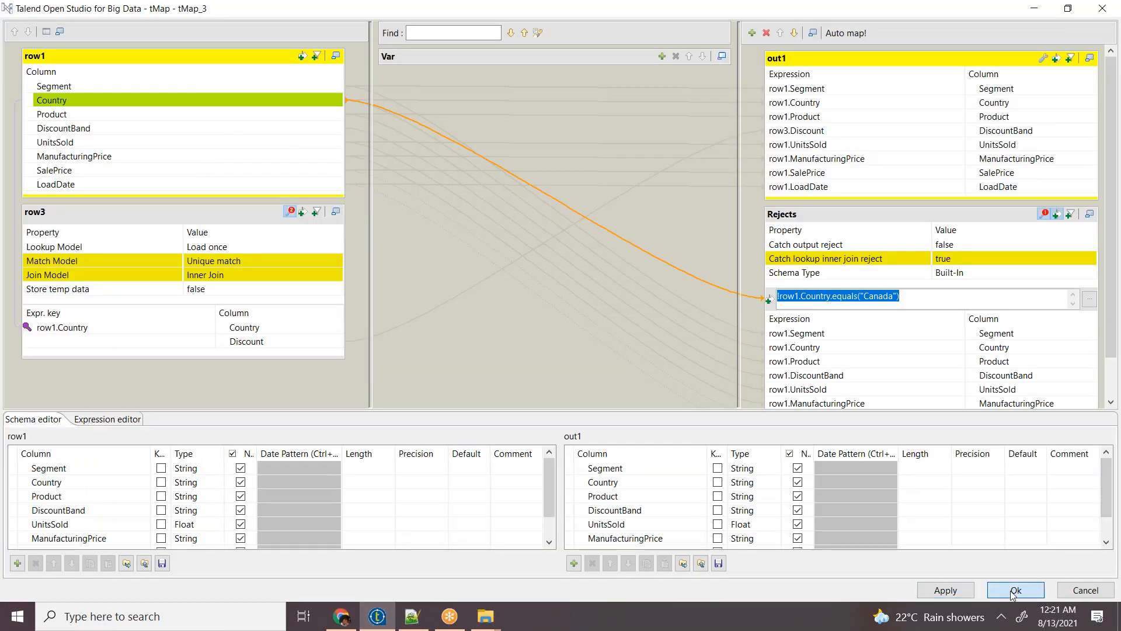
click(1015, 591)
click(1109, 122)
click(887, 139)
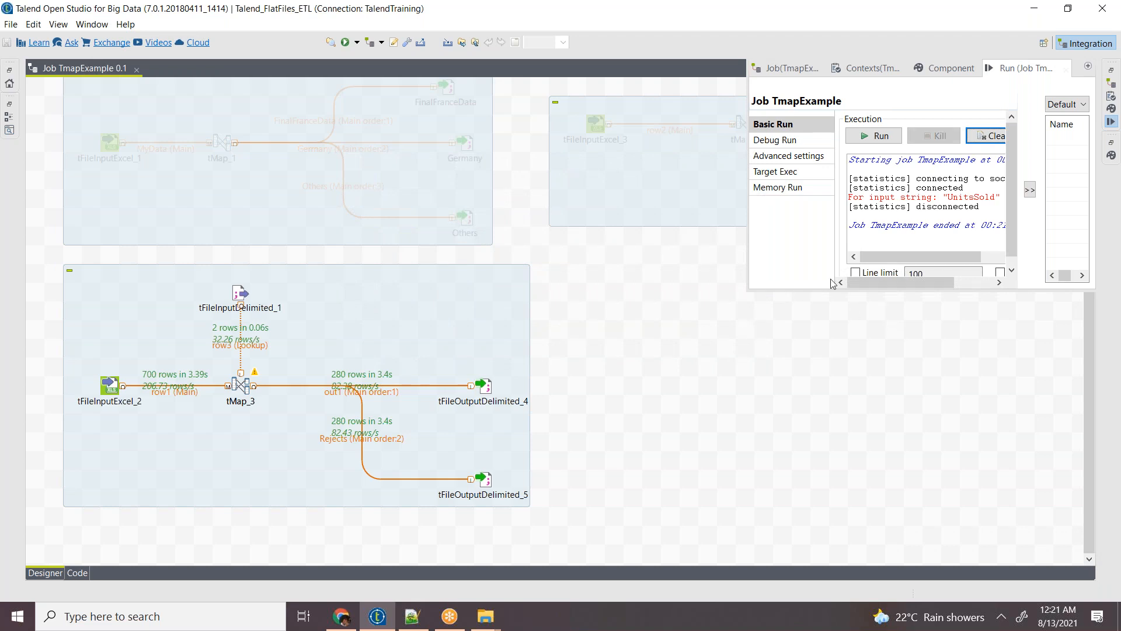
Step: Reload the regenerated Rej.dat in Notepad++ and examine the country values in its rows
click(415, 618)
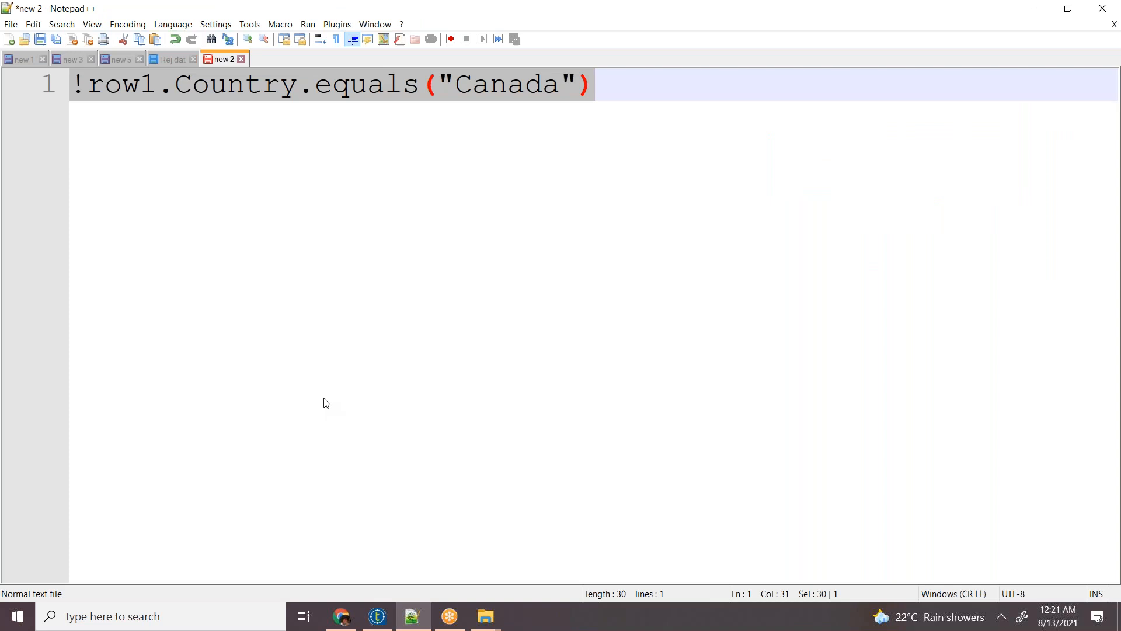
click(168, 58)
click(566, 373)
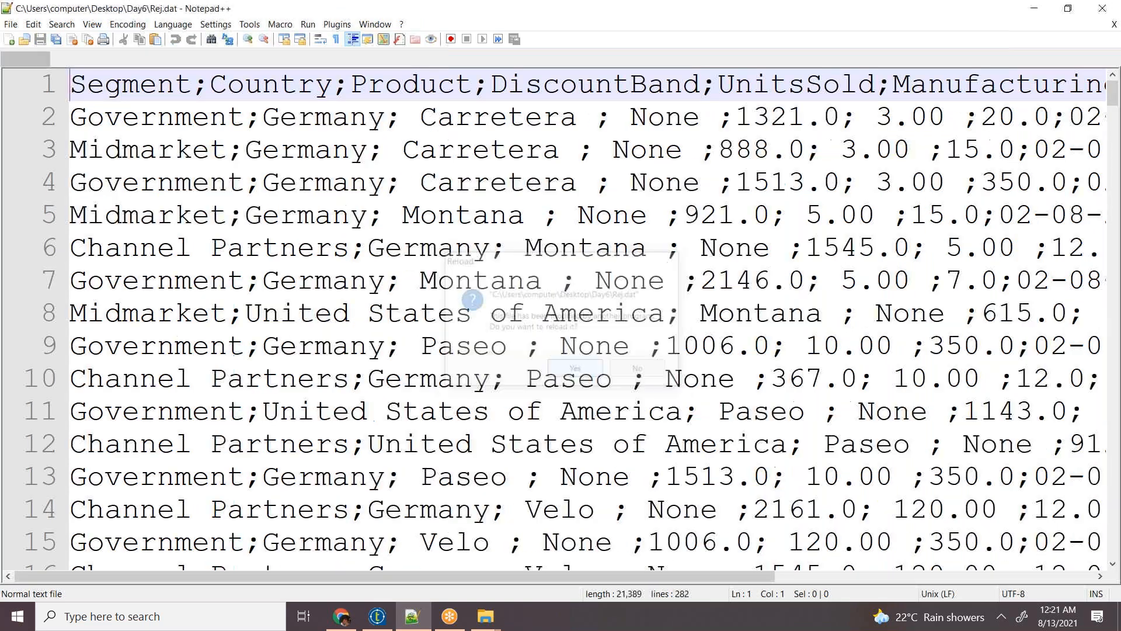
click(314, 150)
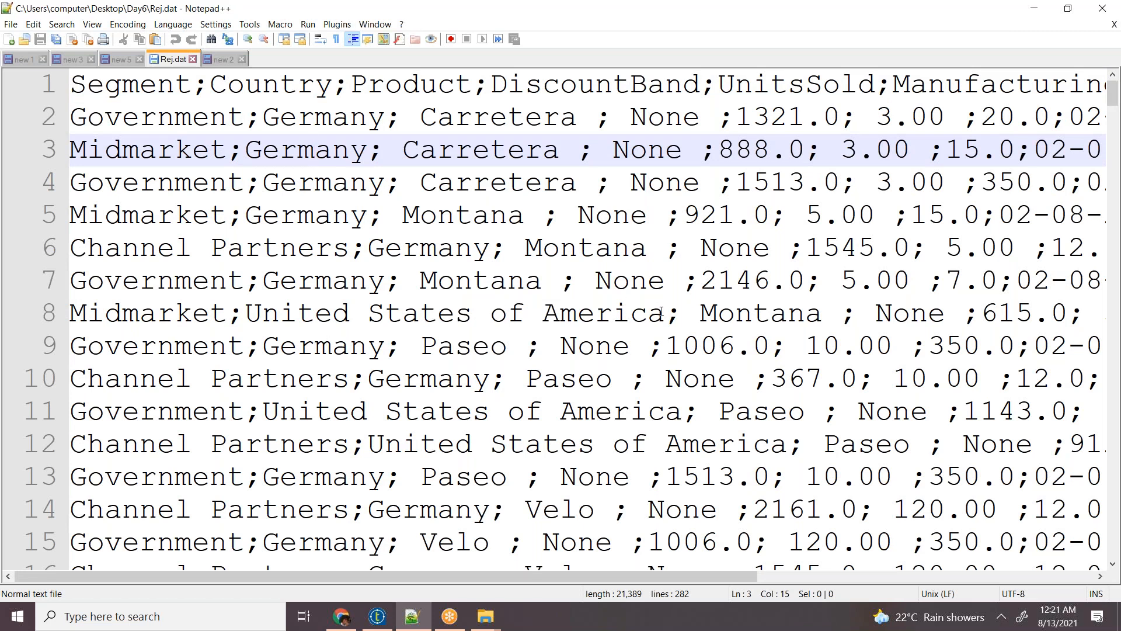
Step: Copy United States of America from Rej.dat into the new notes document, two blank lines below the filter expression
drag(663, 313, 246, 313)
key(ctrl+c)
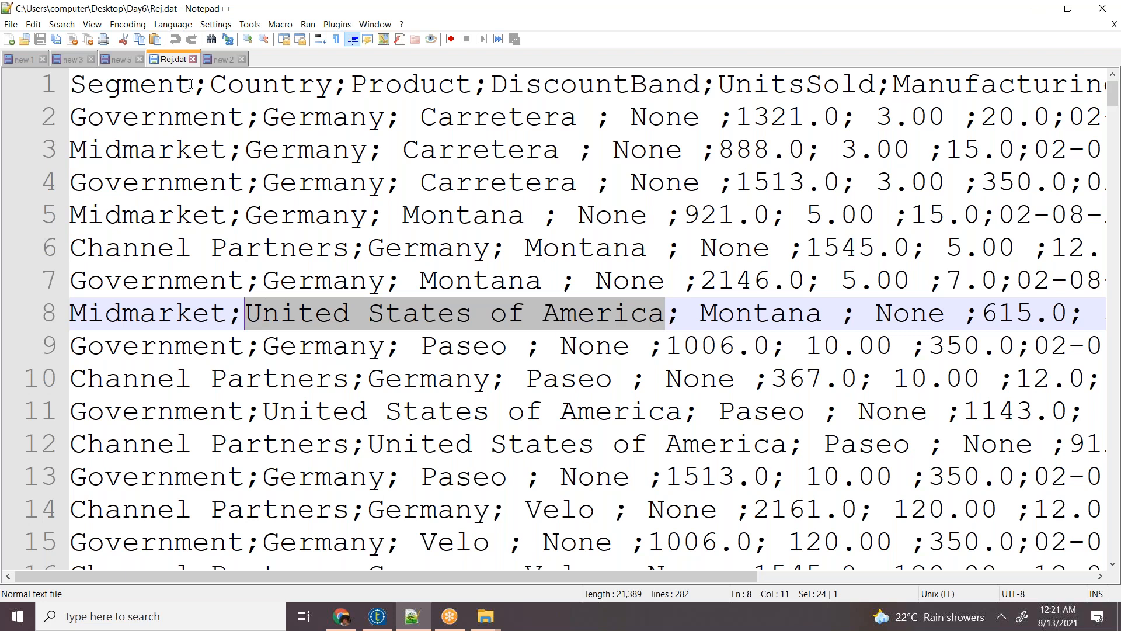
click(224, 59)
click(627, 86)
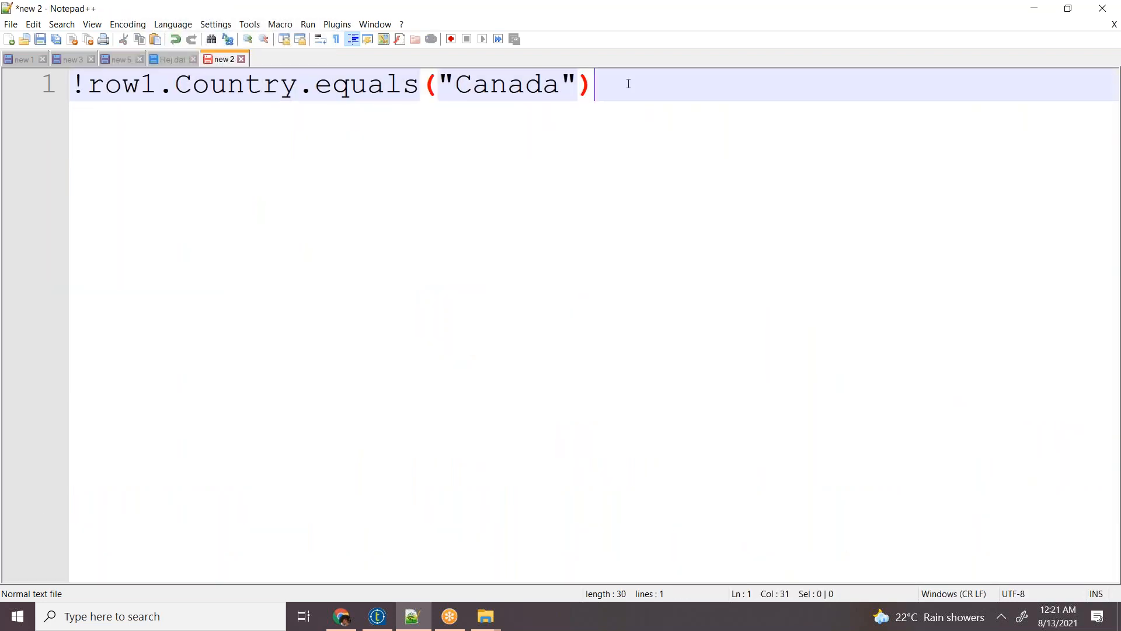
key(Return)
key(Return)
key(Return)
key(ctrl+v)
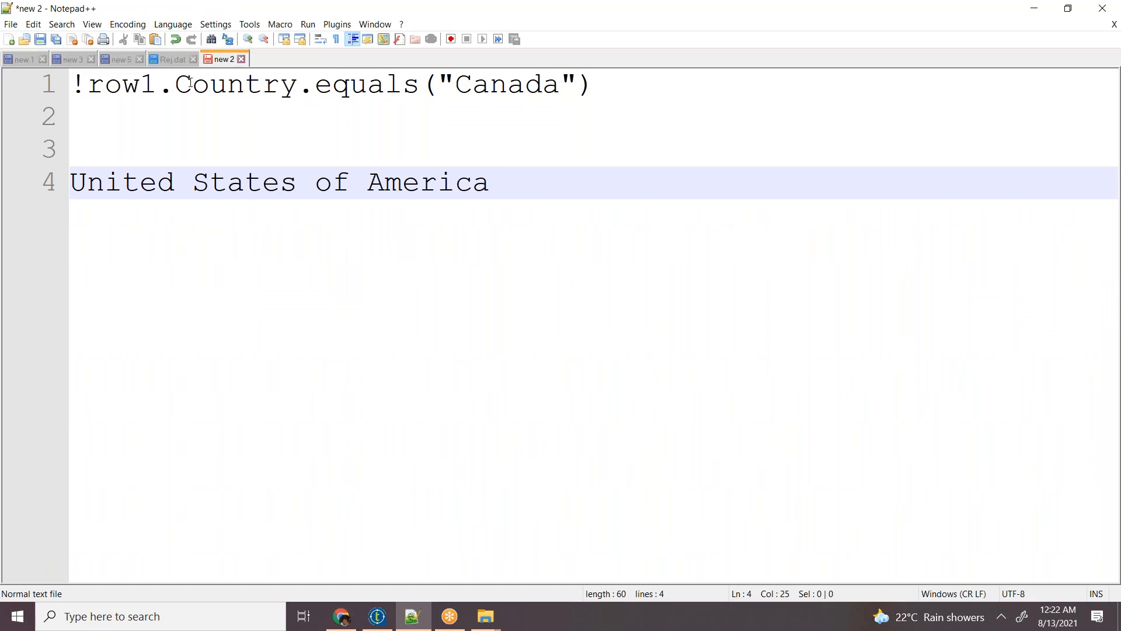
Step: Copy Germany from Rej.dat and add it on a new line below United States of America in the notes
click(177, 61)
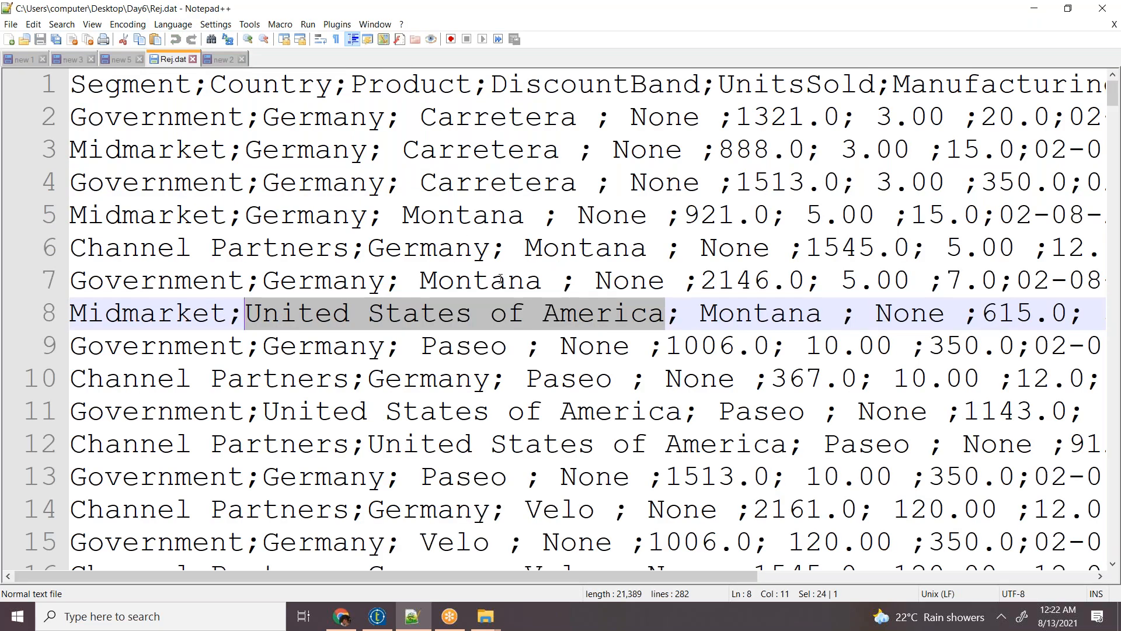
click(488, 248)
drag(456, 245, 367, 247)
key(ctrl+c)
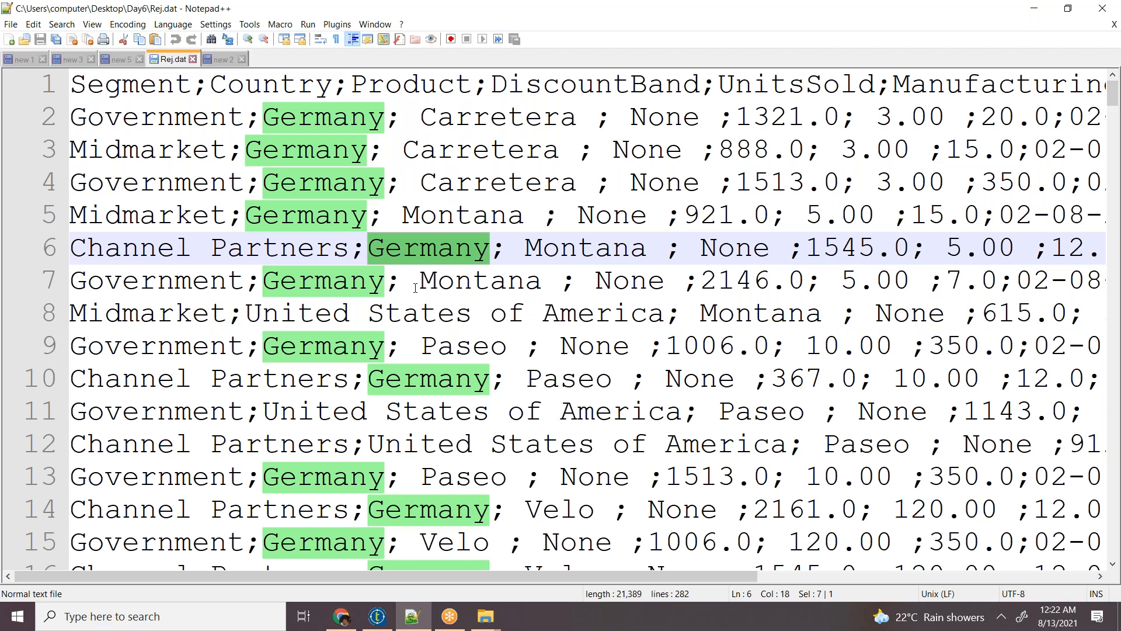
click(221, 61)
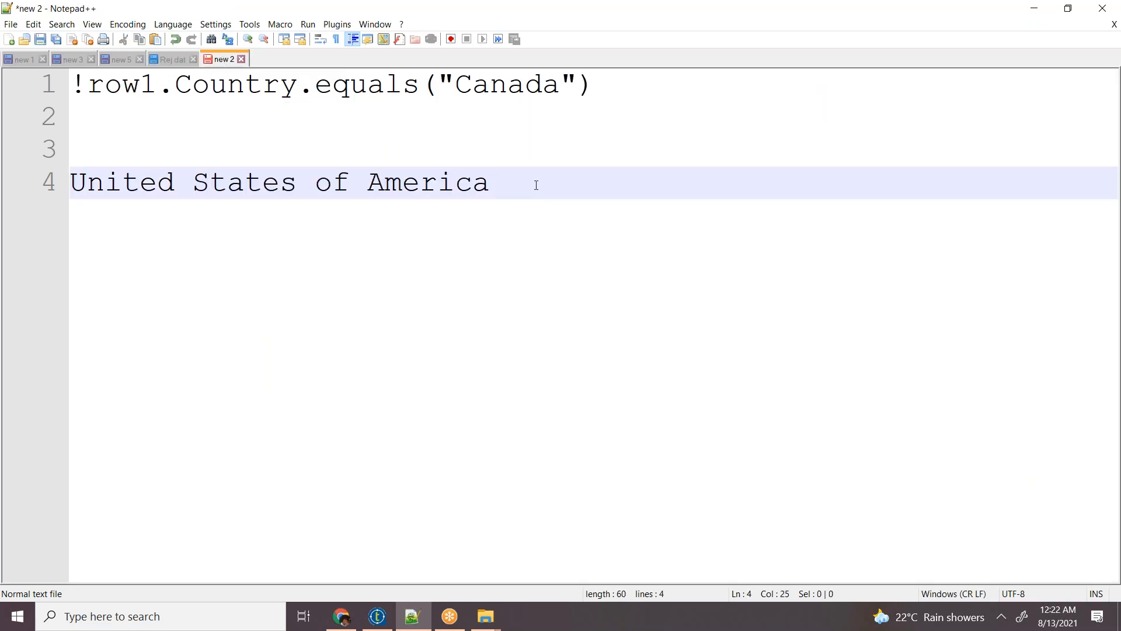
key(Return)
key(ctrl+v)
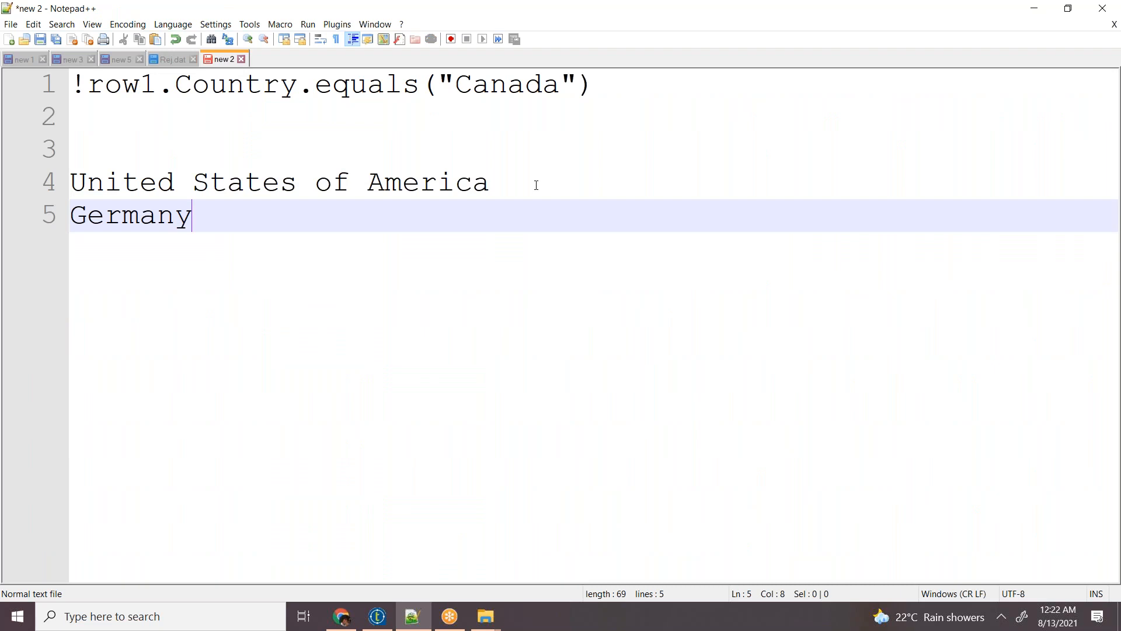
Step: Copy row1.Country.equals(" from the first-line expression and insert it before United States of America
drag(600, 80, 69, 83)
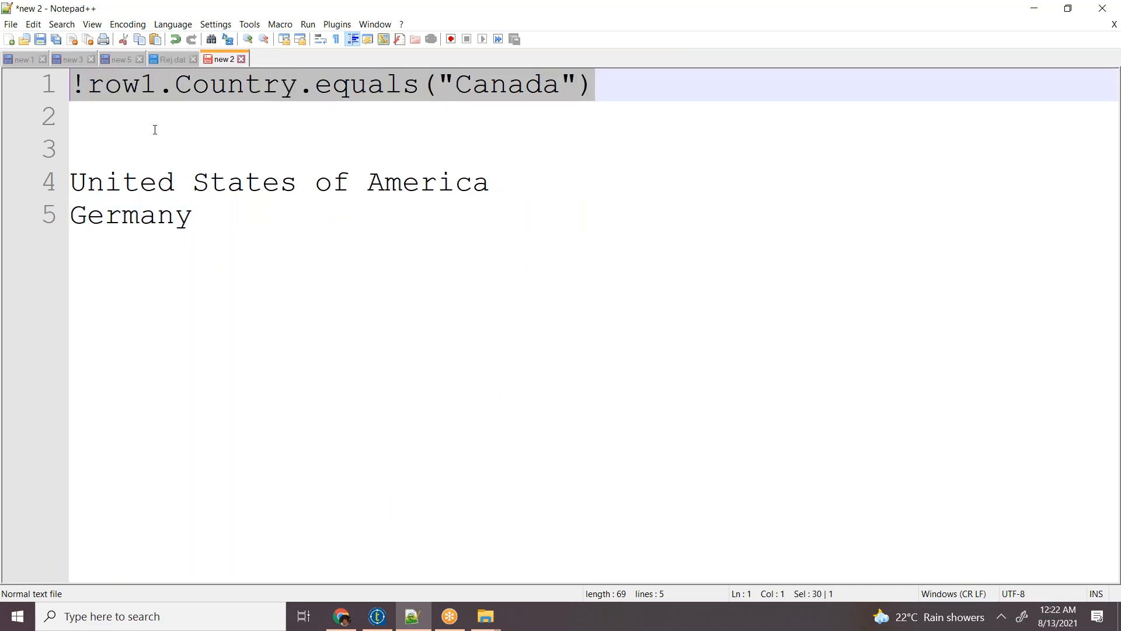
click(88, 85)
click(70, 181)
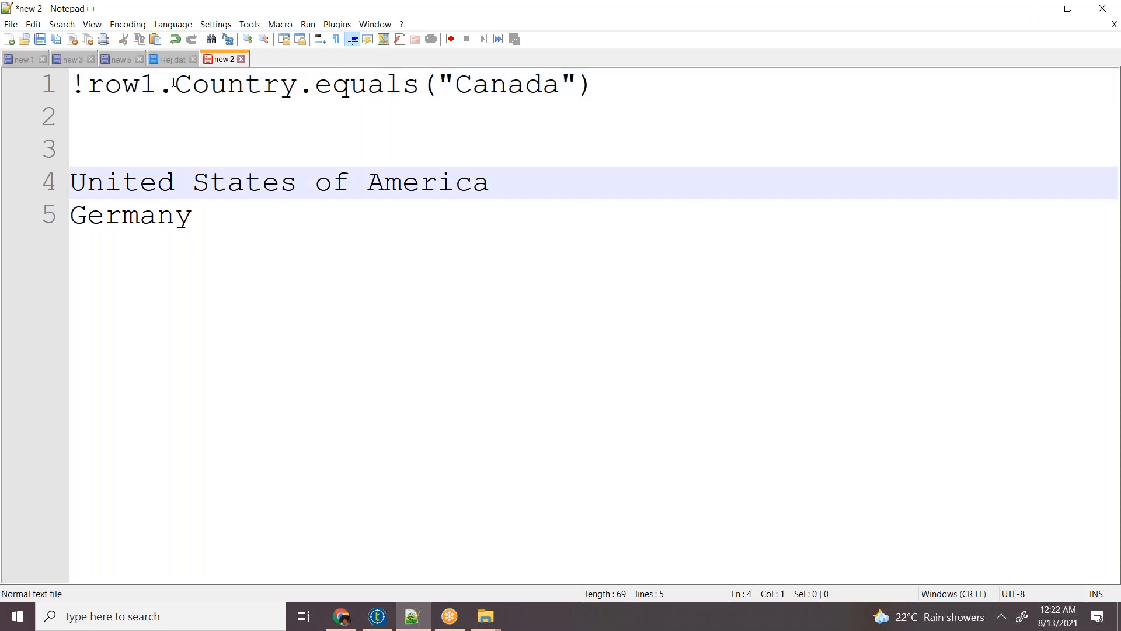
drag(88, 85, 435, 77)
key(ctrl+c)
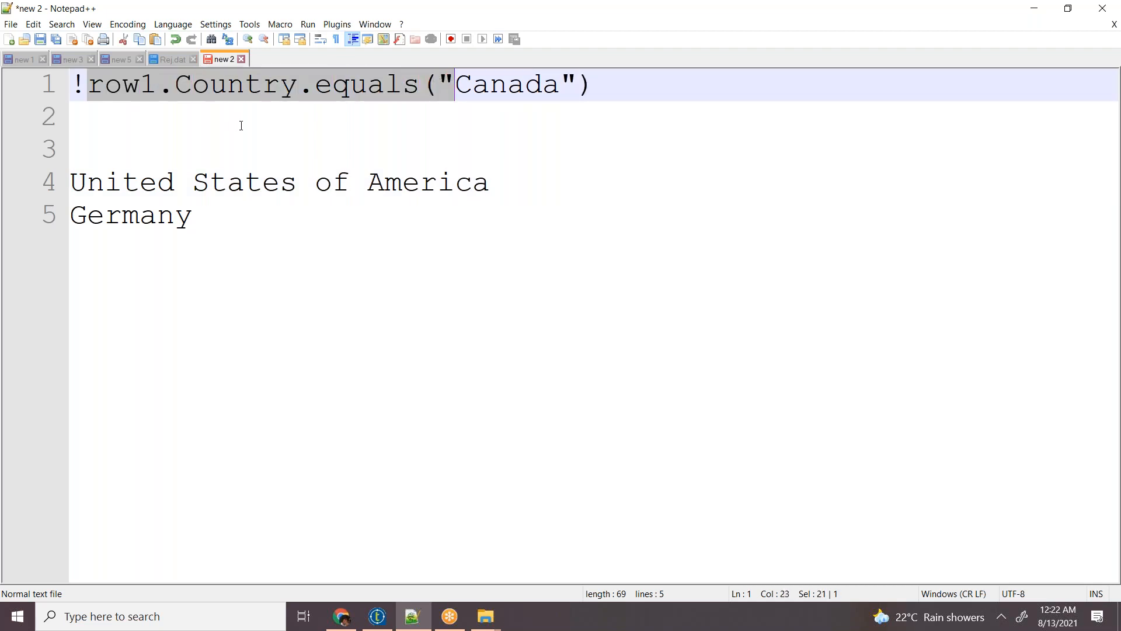
click(77, 181)
key(ctrl+v)
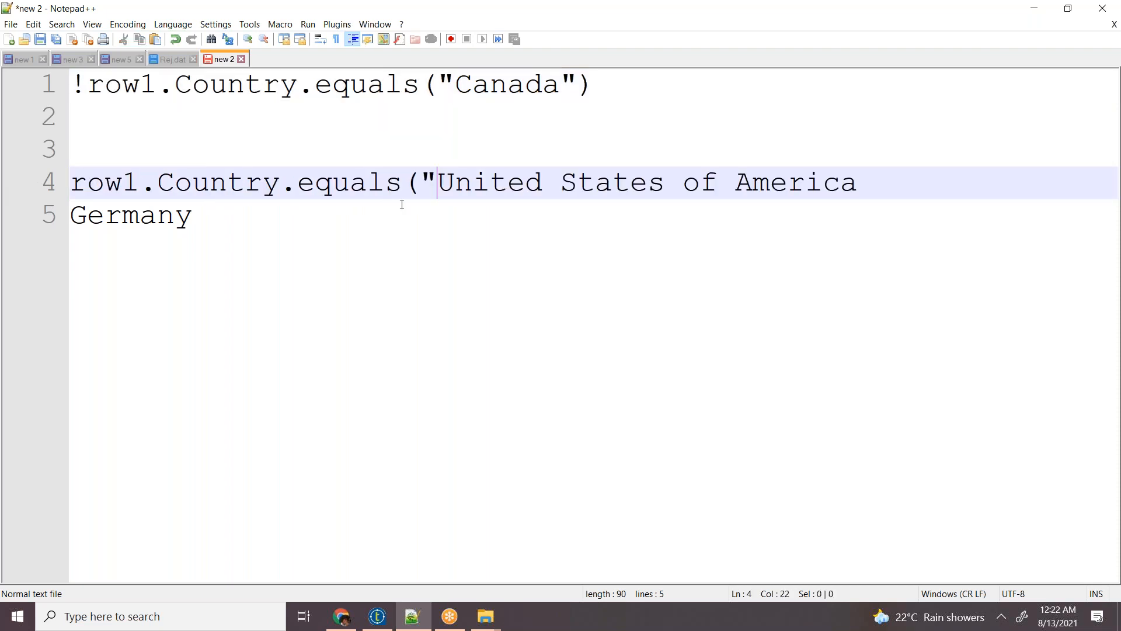
Step: Close the United States of America condition with "), add || and row1.Country.equals(" after it, and join Germany onto the same line
key(End)
text(") ||)
key(ctrl+v)
key(Delete)
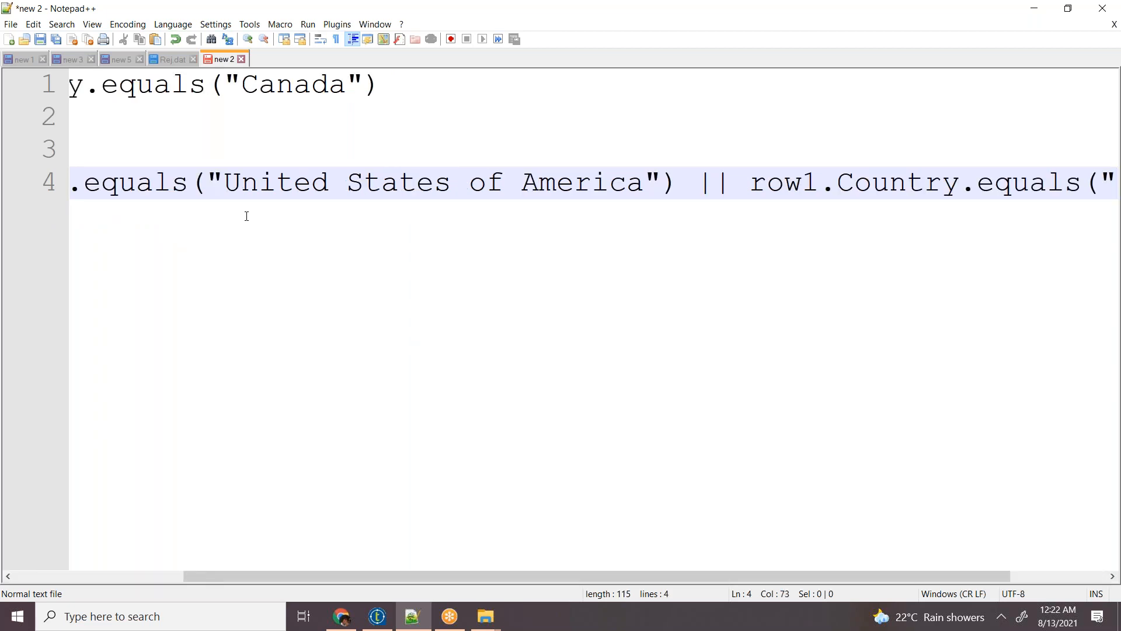
Step: Enable word wrap for the notes document and complete the Germany condition with a closing quote and parenthesis
click(92, 24)
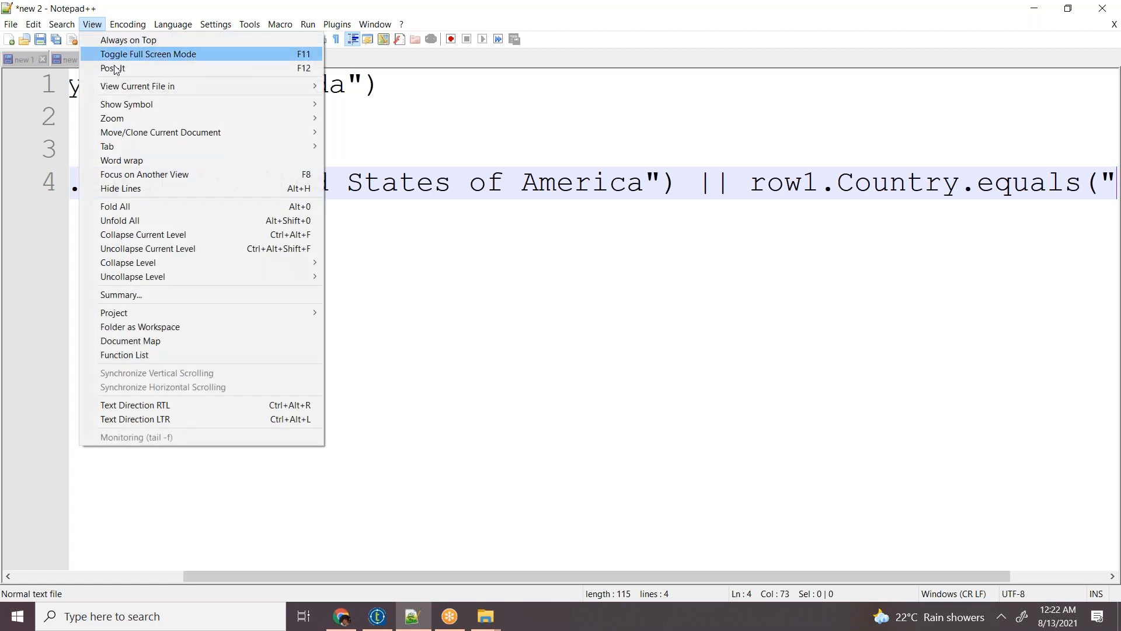
click(122, 160)
click(595, 224)
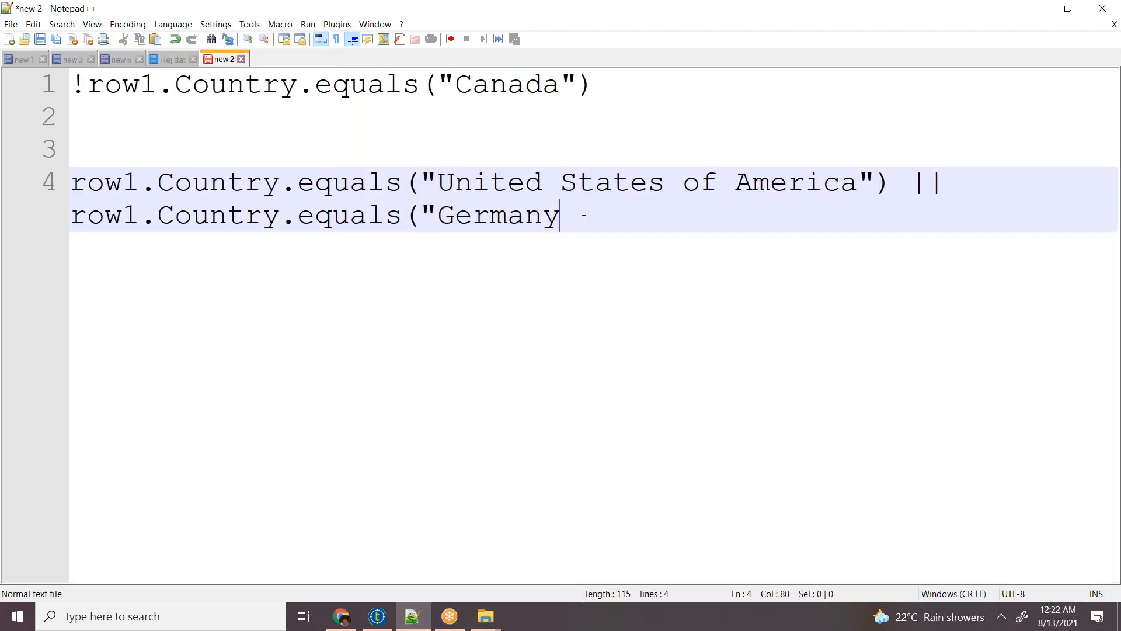
text("))
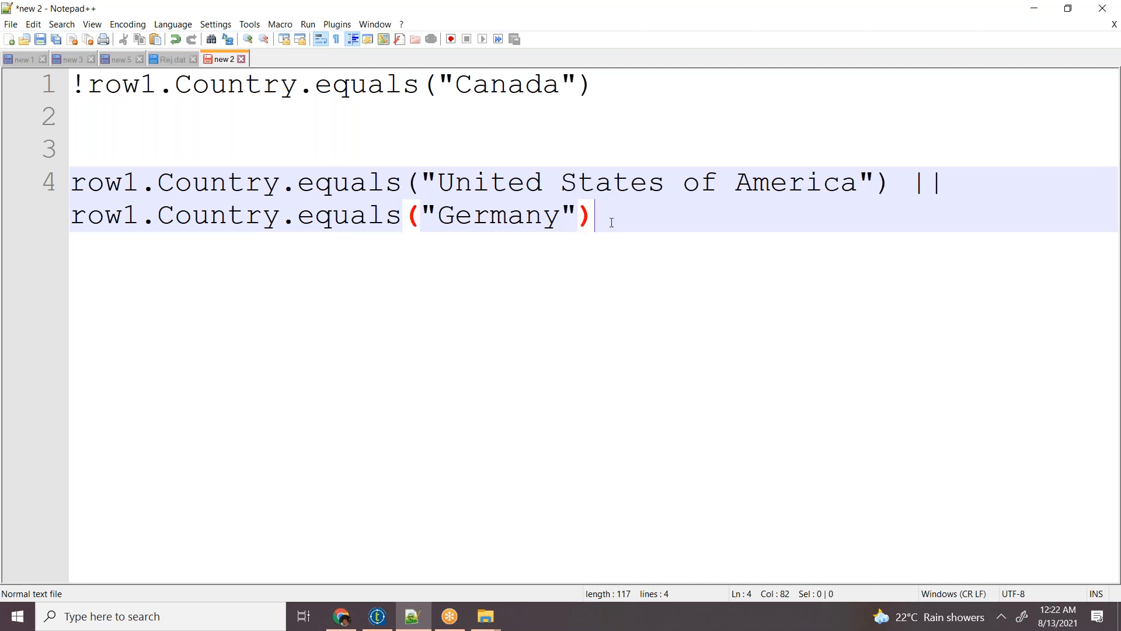
shift+click(562, 221)
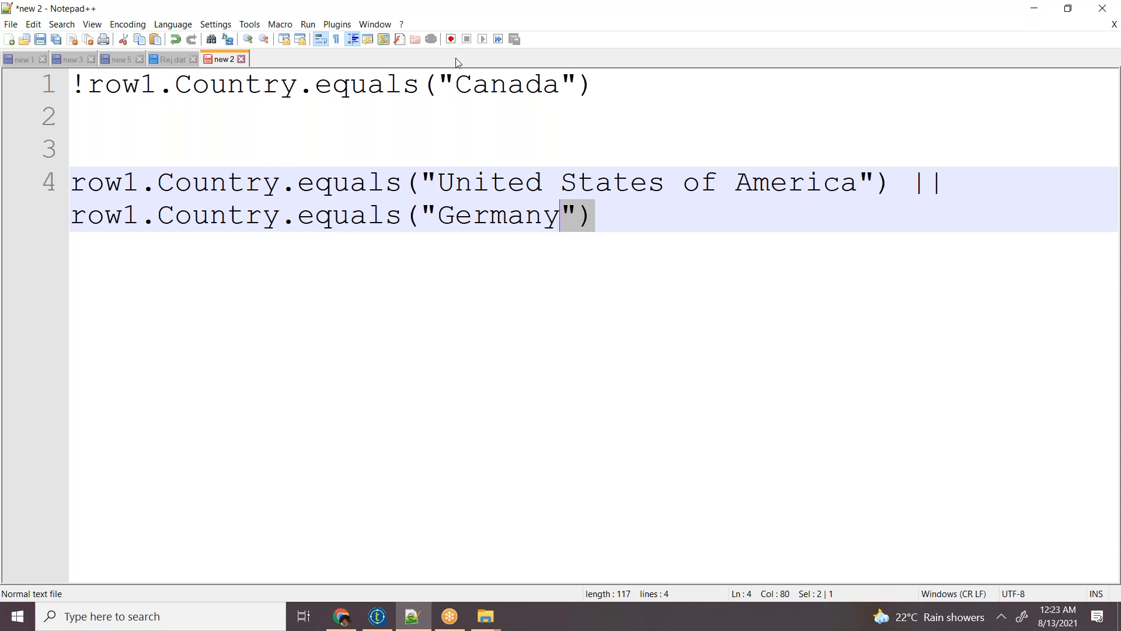
click(624, 215)
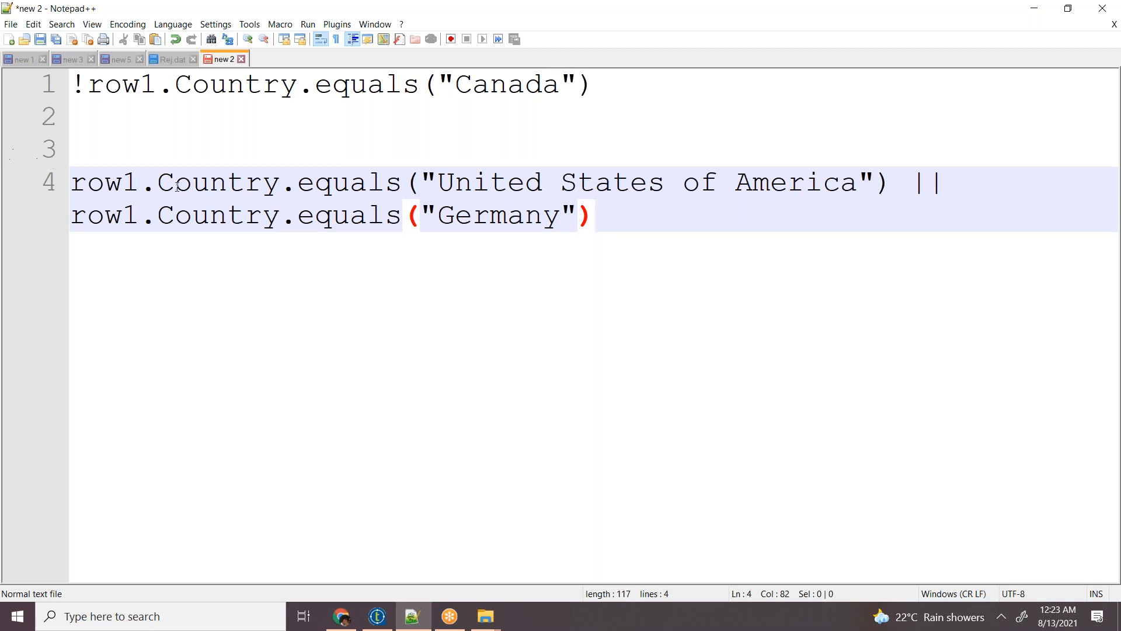
Step: Copy the United States of America || Germany expression into Talend's tMap_3, replacing the filter expression of the Rejects output
drag(596, 216, 51, 187)
key(ctrl+c)
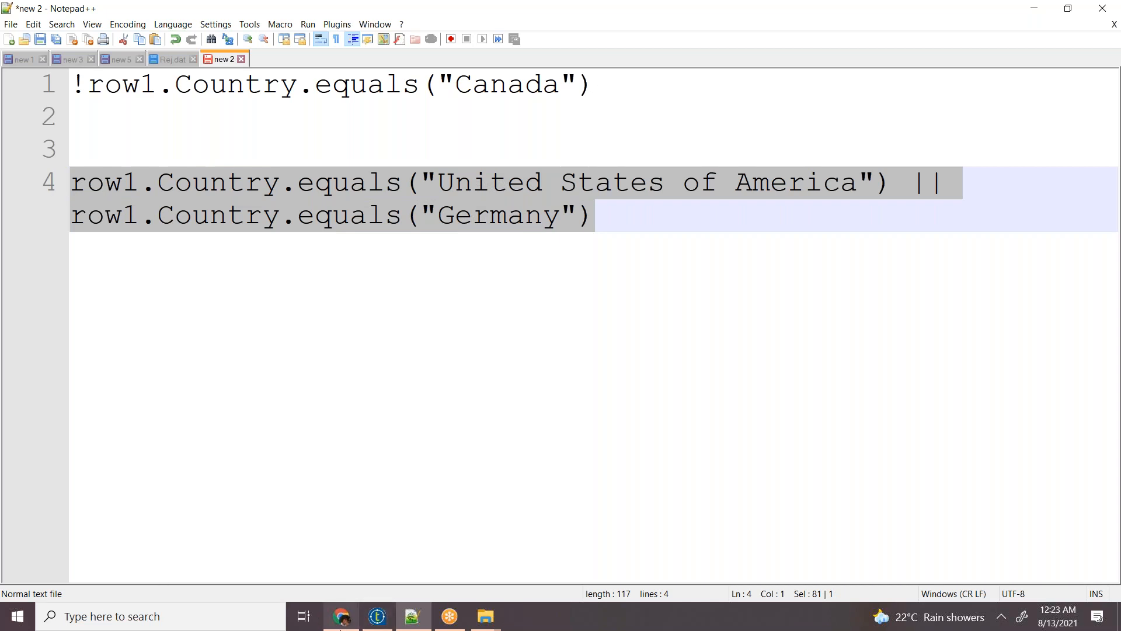
click(376, 624)
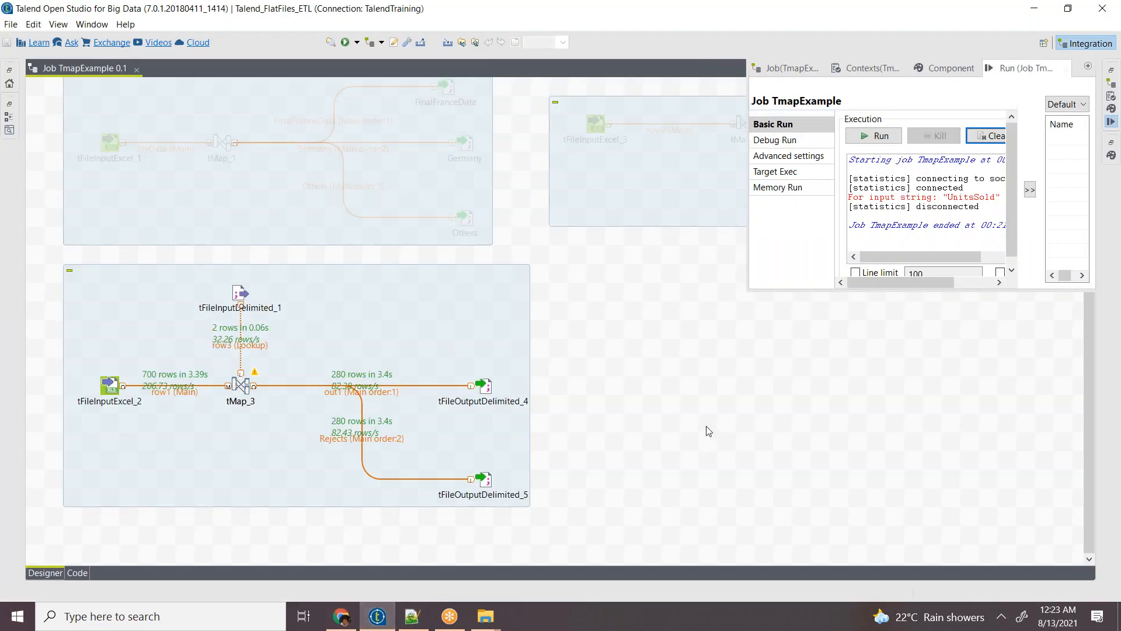
double_click(241, 387)
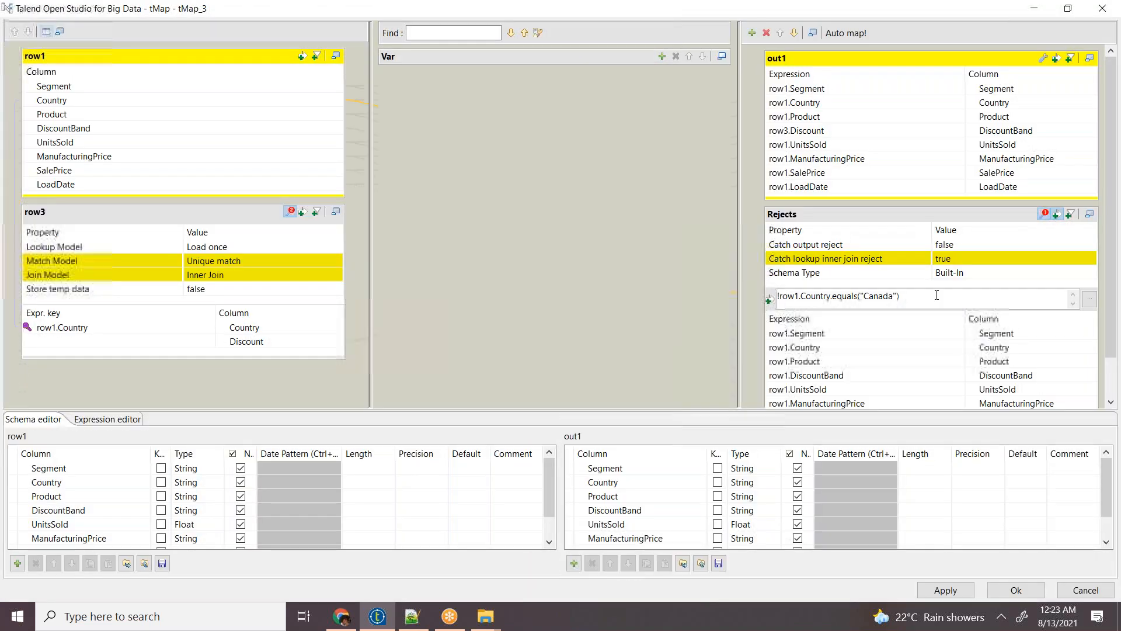
click(938, 296)
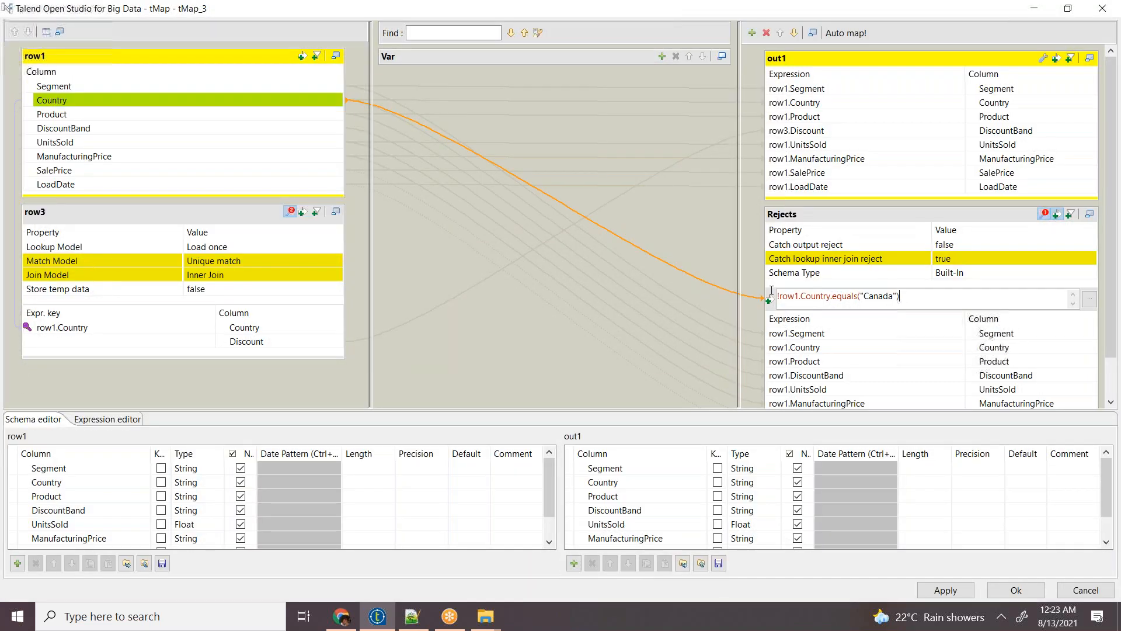
key(ctrl+a)
key(ctrl+v)
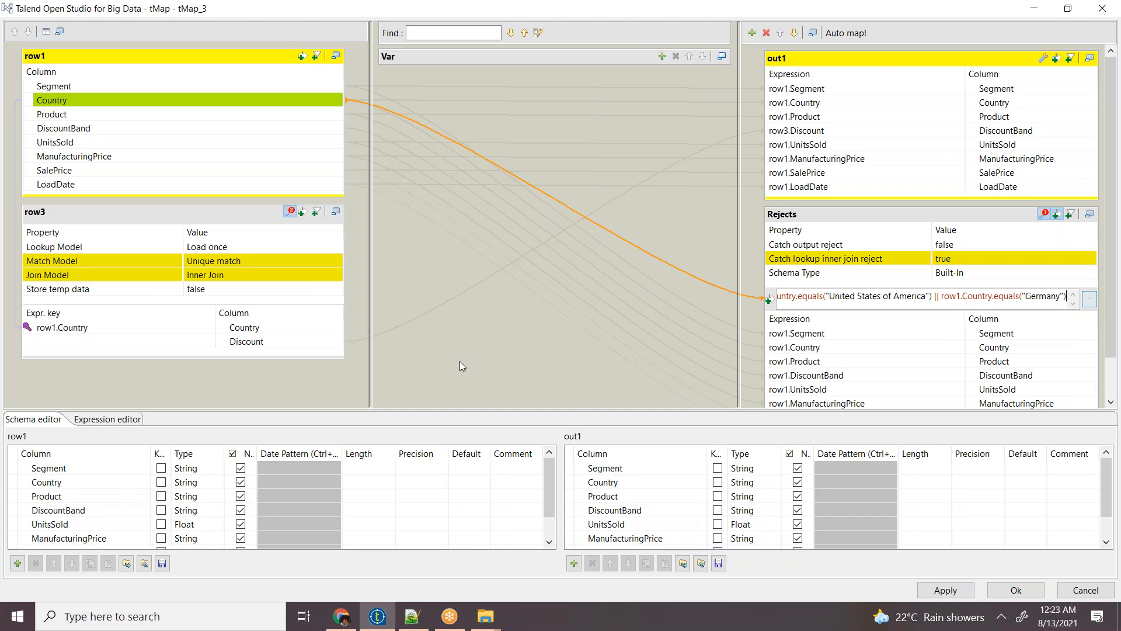
Step: Show the Rejects filter in the expression editor, and open it in an enlarged Expression Builder
click(108, 420)
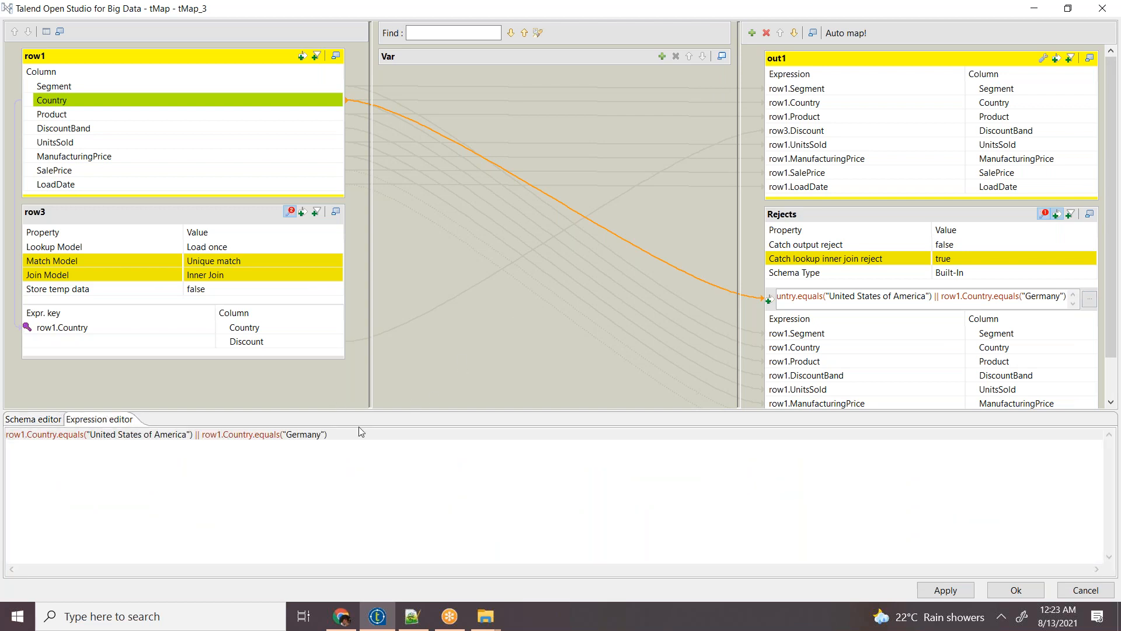
drag(370, 440, 8, 435)
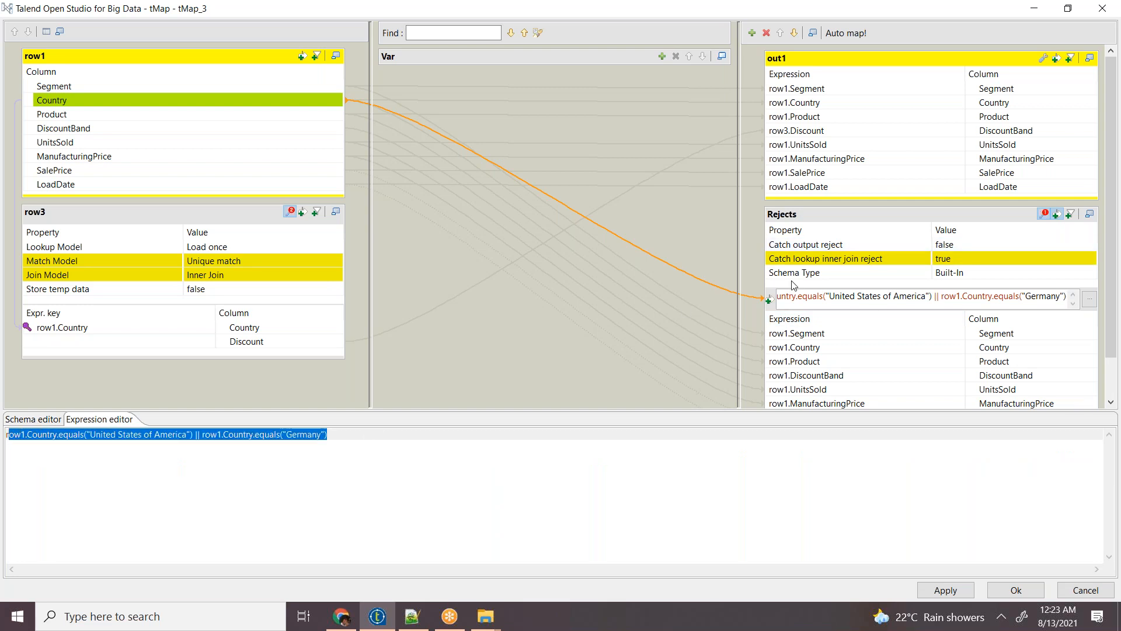
click(1090, 301)
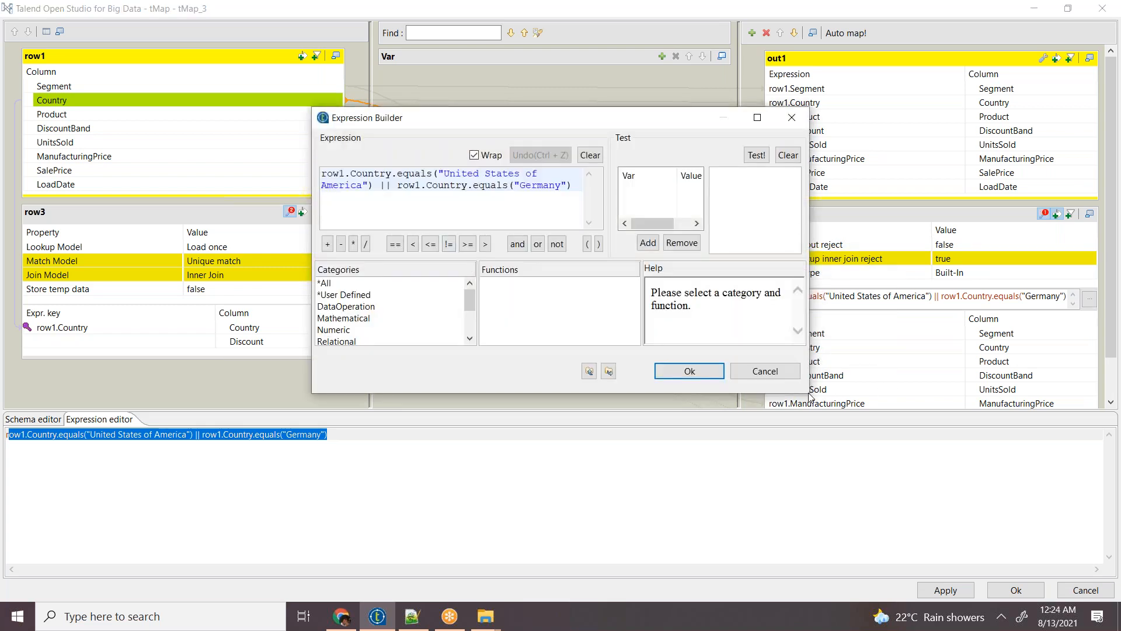
drag(810, 396, 1001, 500)
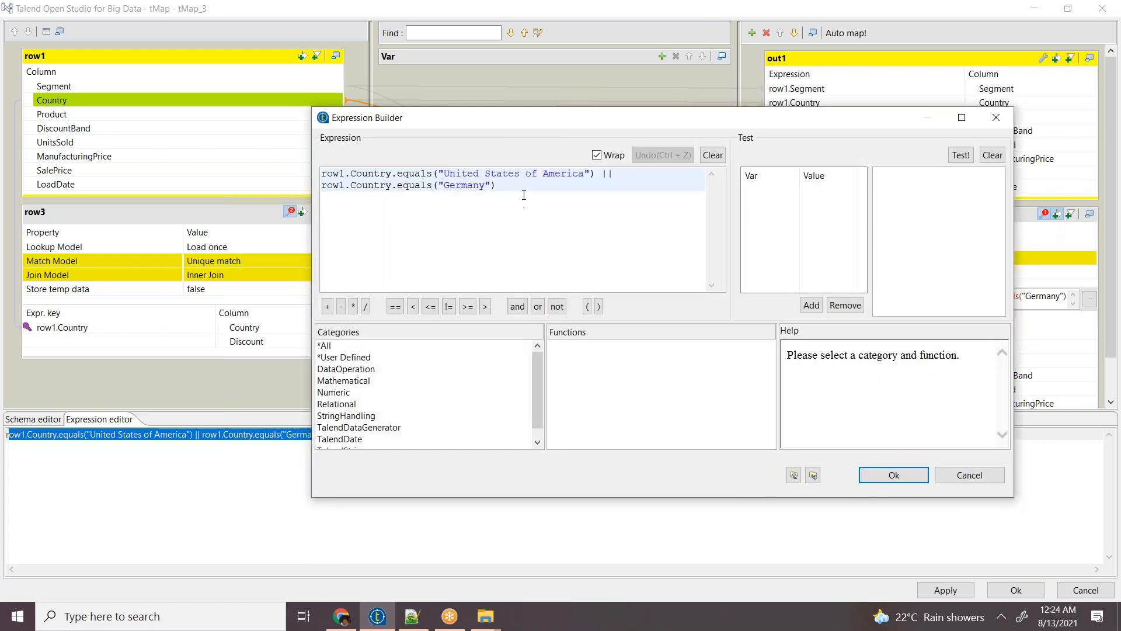
Step: Try appending the and, or and not operators to the expression, and remove them again
click(516, 306)
click(536, 307)
click(556, 307)
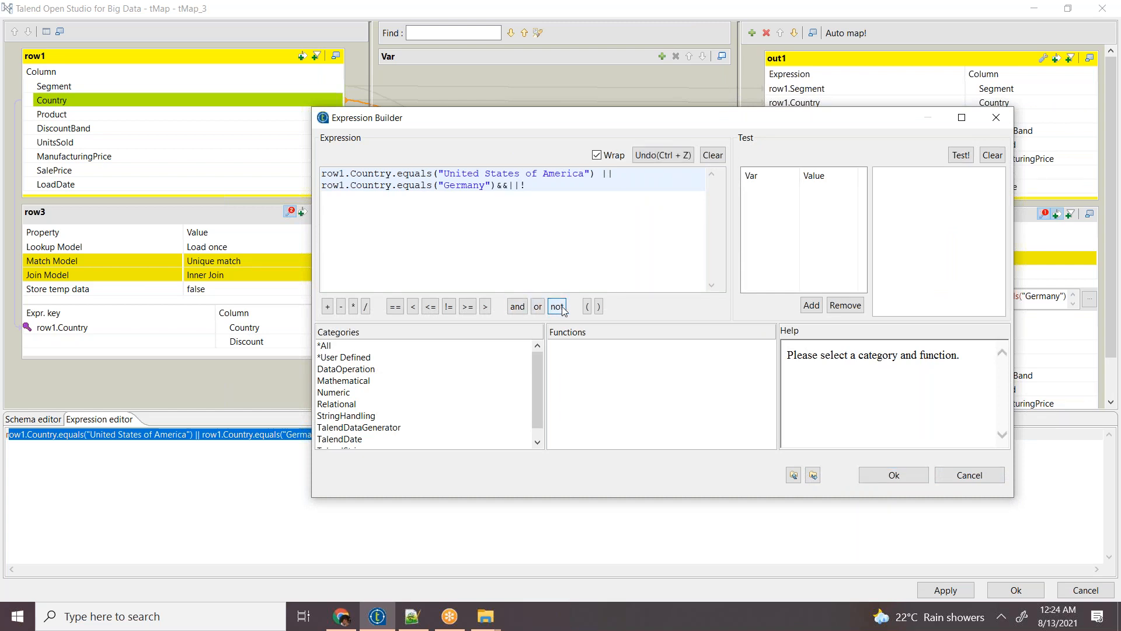
drag(527, 185, 497, 185)
key(Delete)
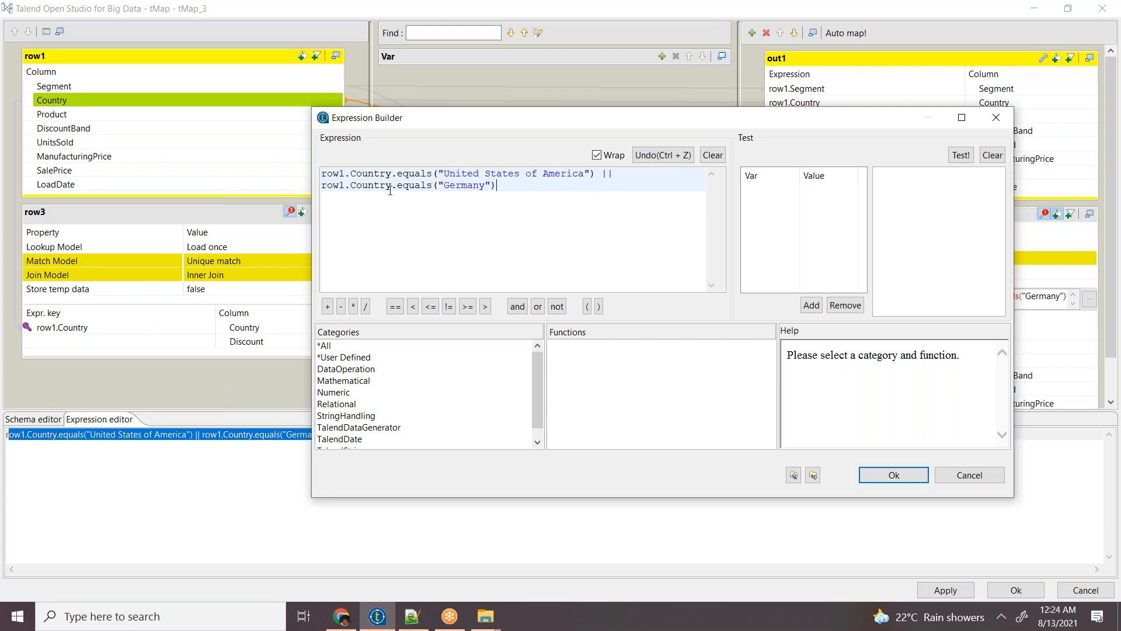
Step: Change the column in the second condition of the expression to Segment
double_click(369, 186)
text(seg)
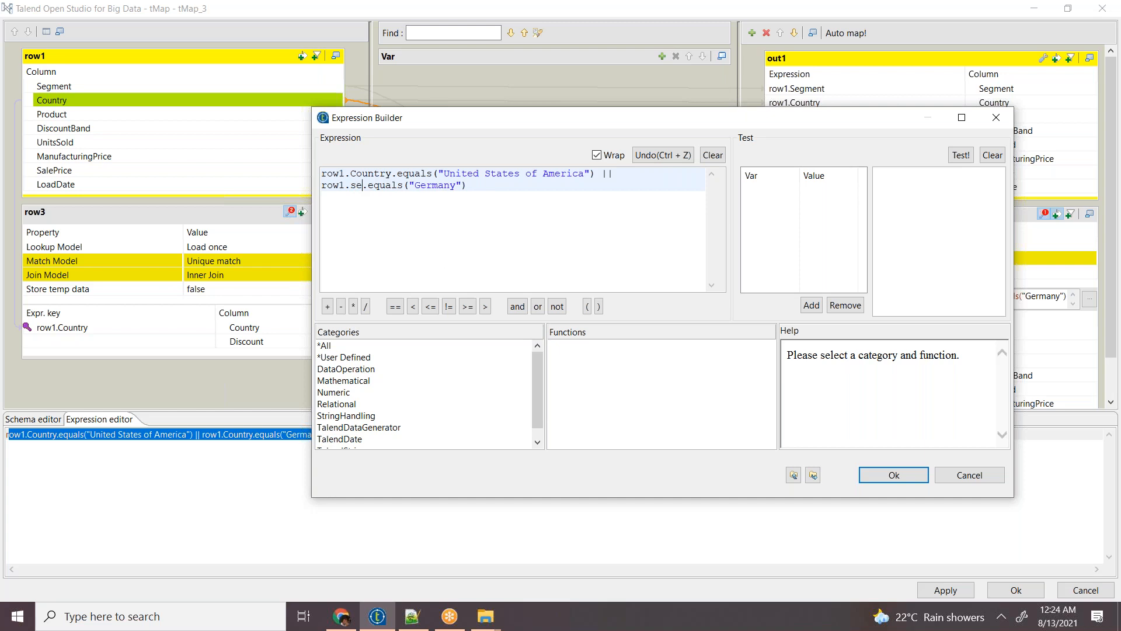
text(ment)
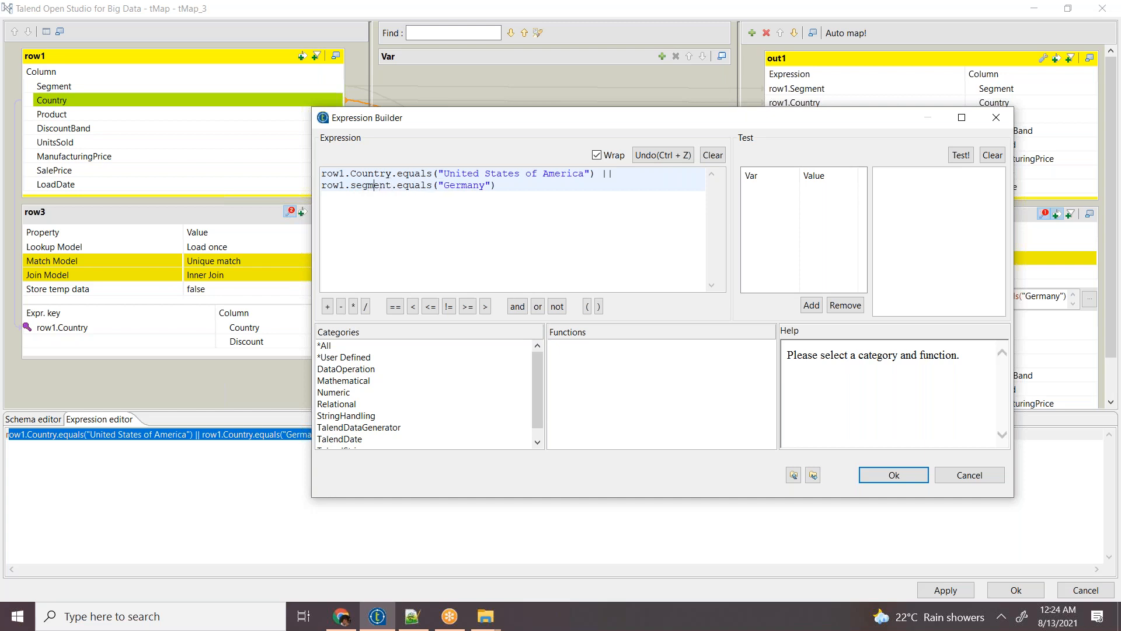
key(BackSpace)
text(S)
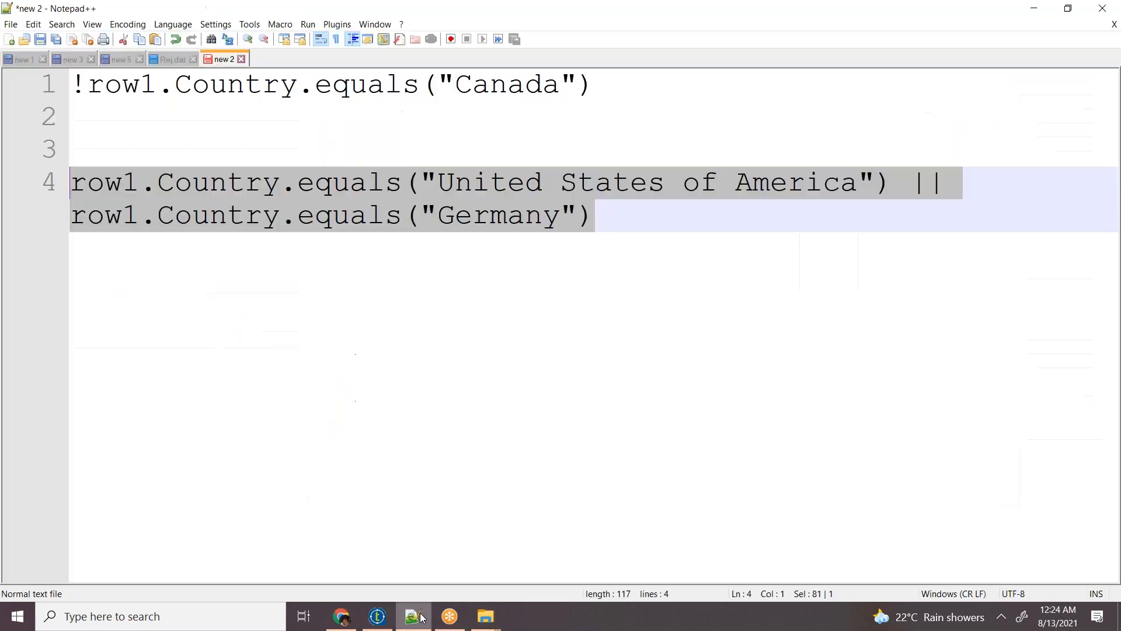
Step: Copy Government from Rej.dat, replace Germany with it in the Segment condition, and confirm the expression and the tMap_3 settings
click(413, 616)
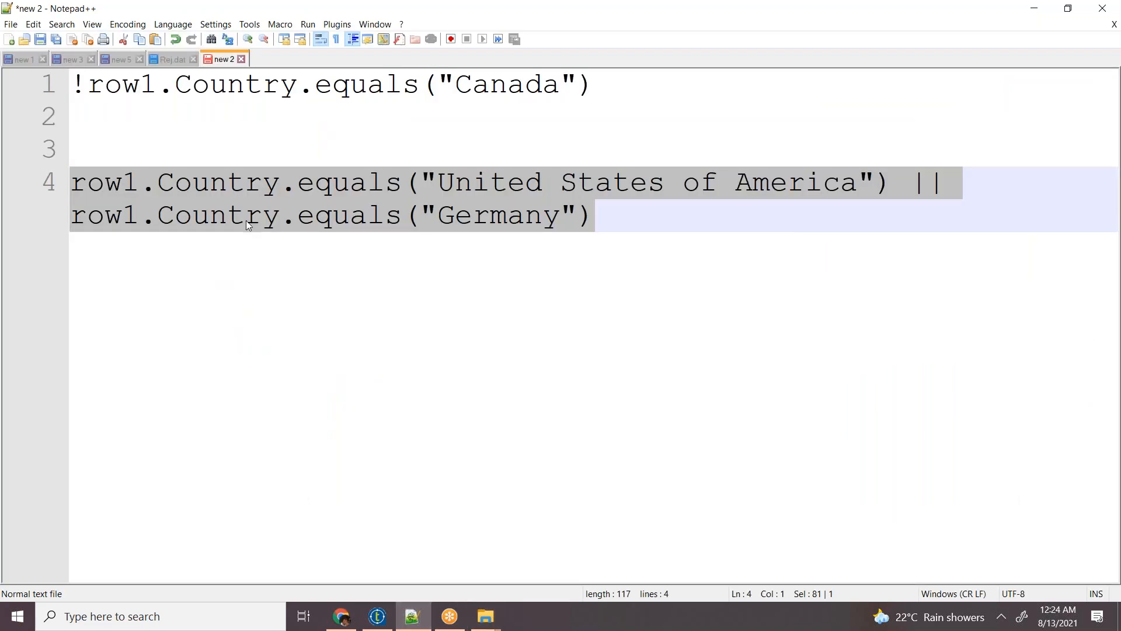
click(178, 60)
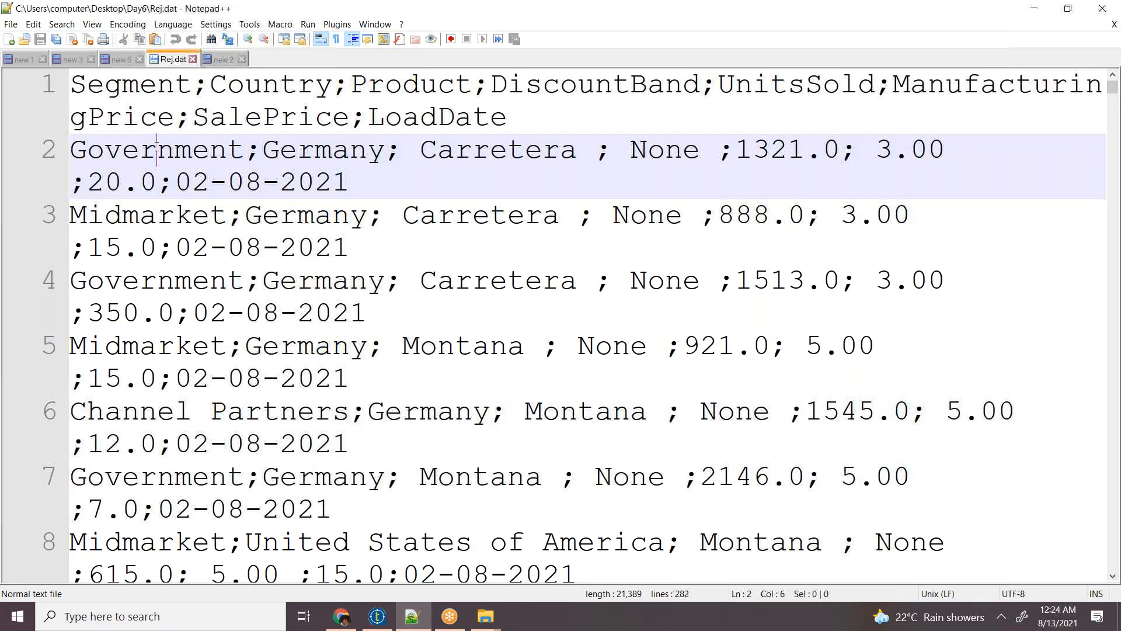
double_click(156, 147)
key(ctrl+c)
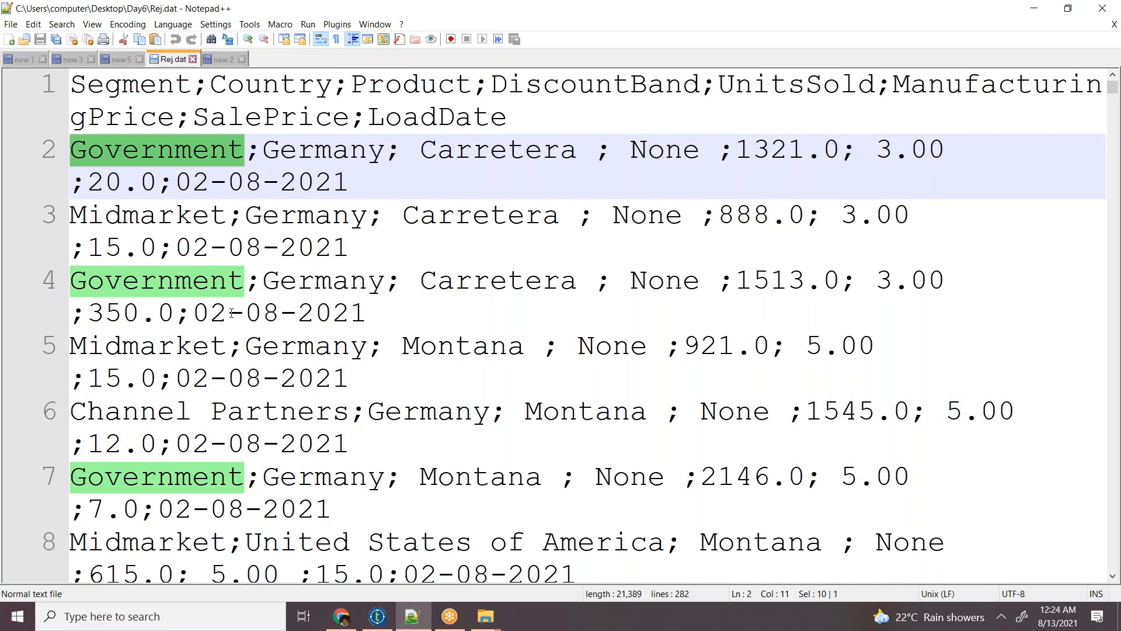
key(alt+Tab)
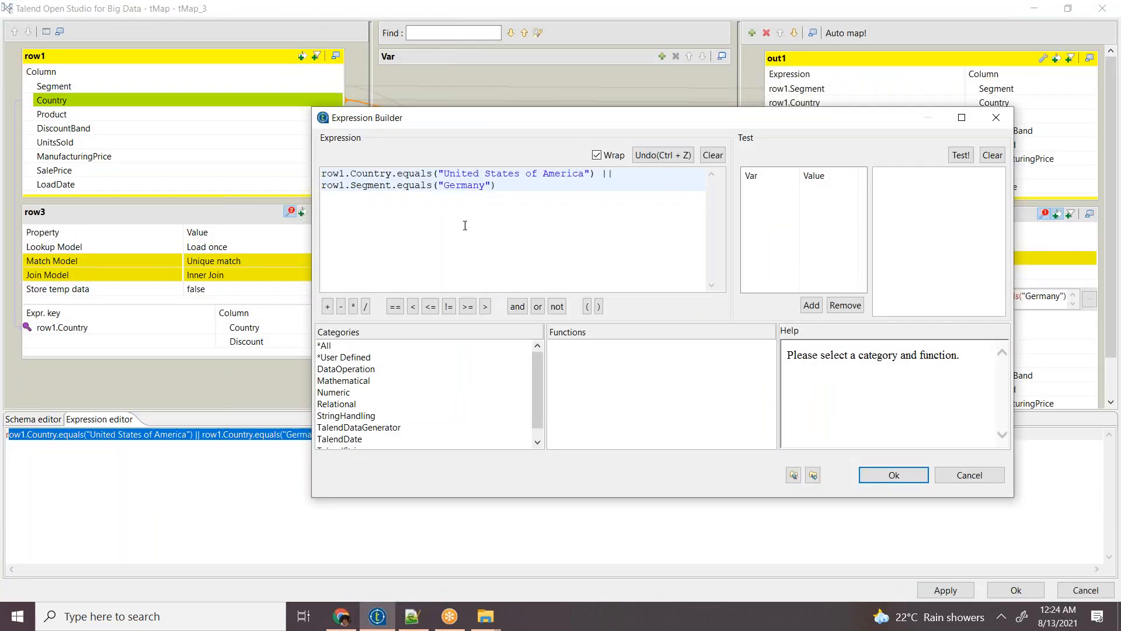
double_click(461, 185)
key(ctrl+v)
click(883, 476)
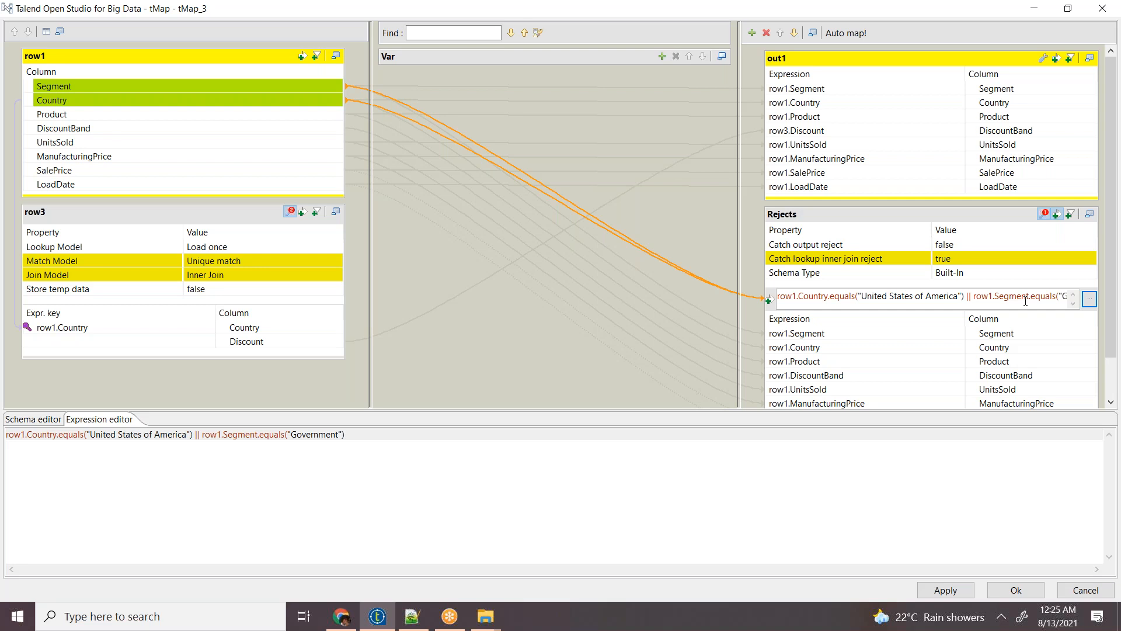
click(1016, 590)
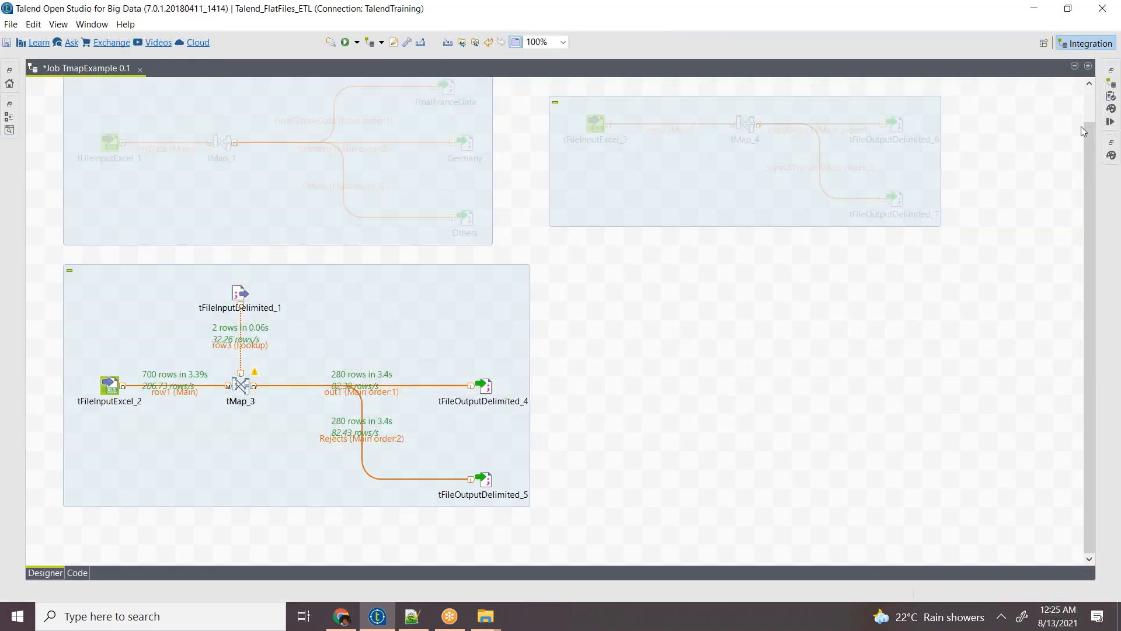
Step: Clear the execution console and run the TmapExample job
click(1111, 122)
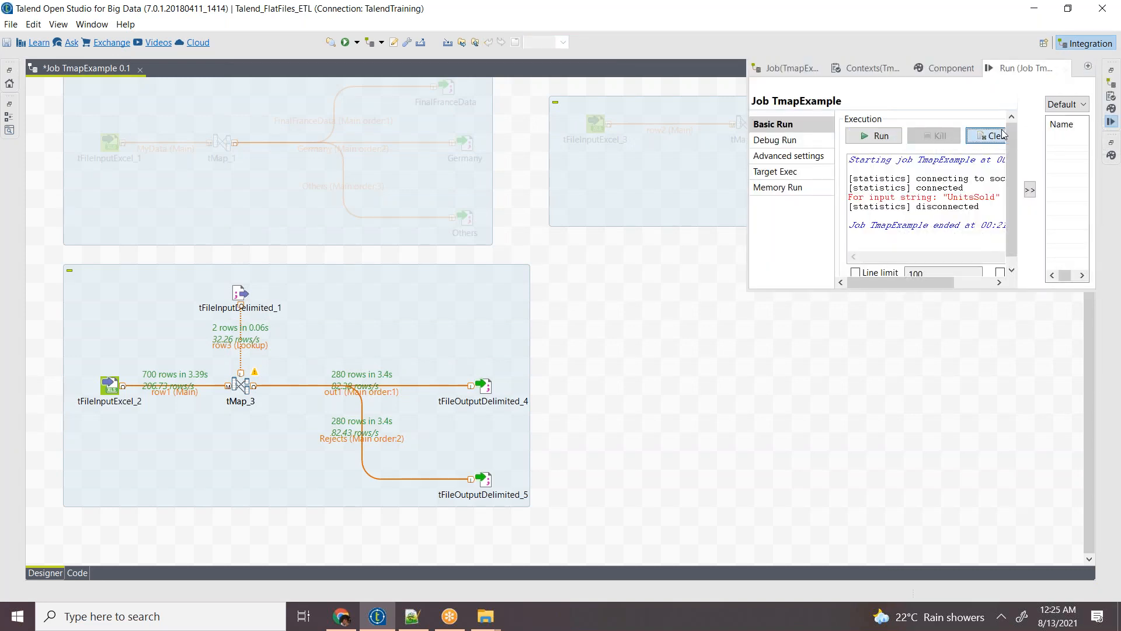
click(987, 136)
click(874, 136)
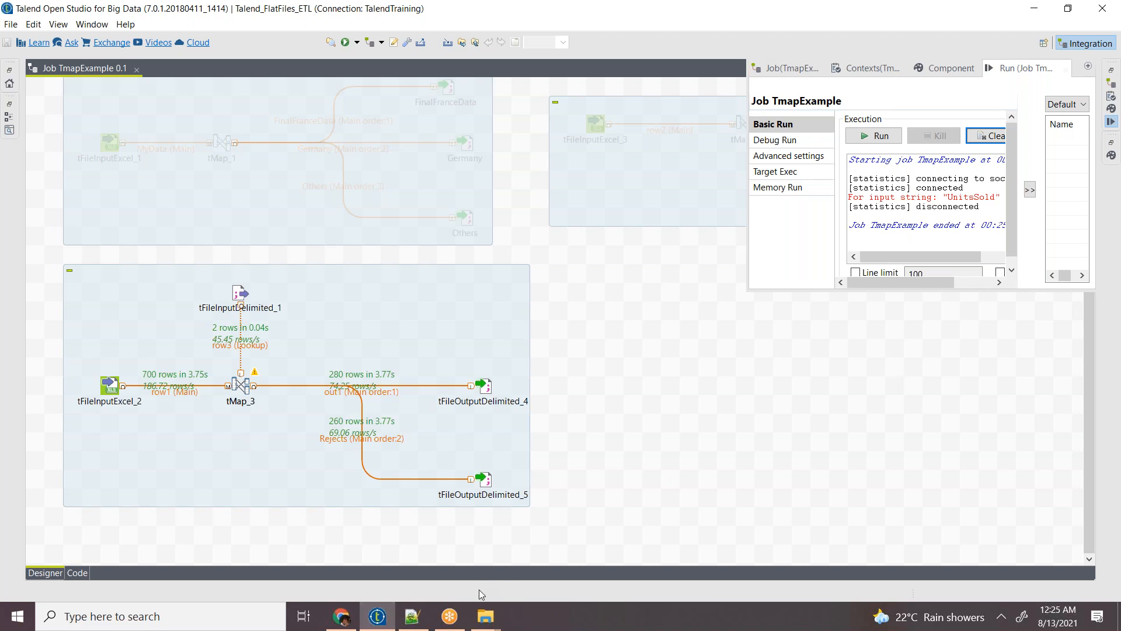
Step: Reload the regenerated Rej.dat in Notepad++, highlight every Government value, and examine the segment and country of the rows
click(412, 616)
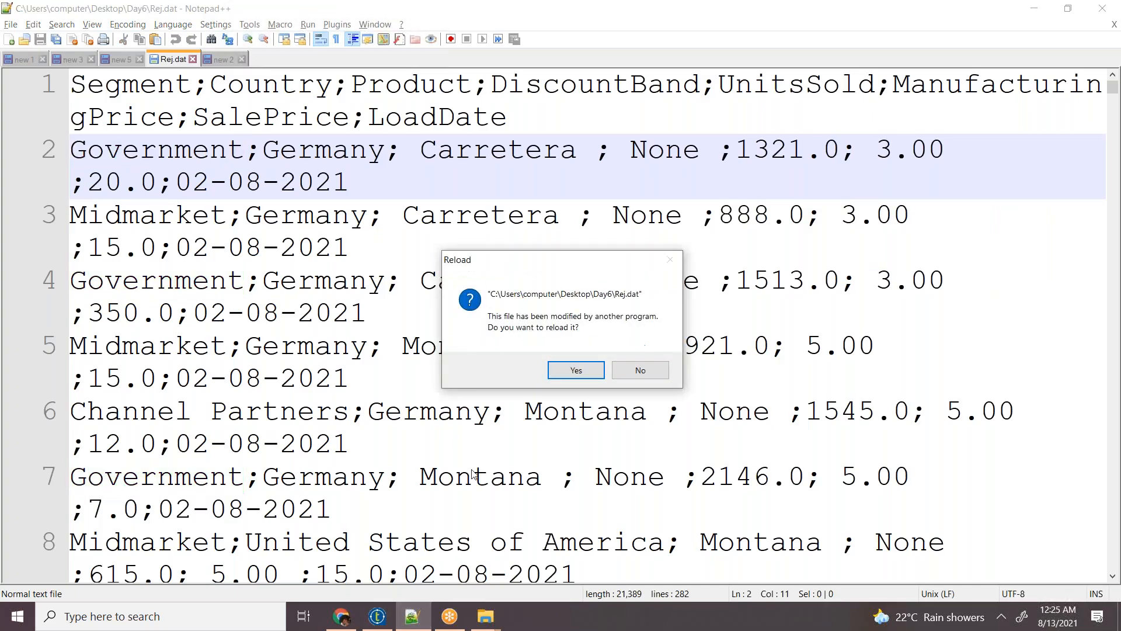
click(576, 369)
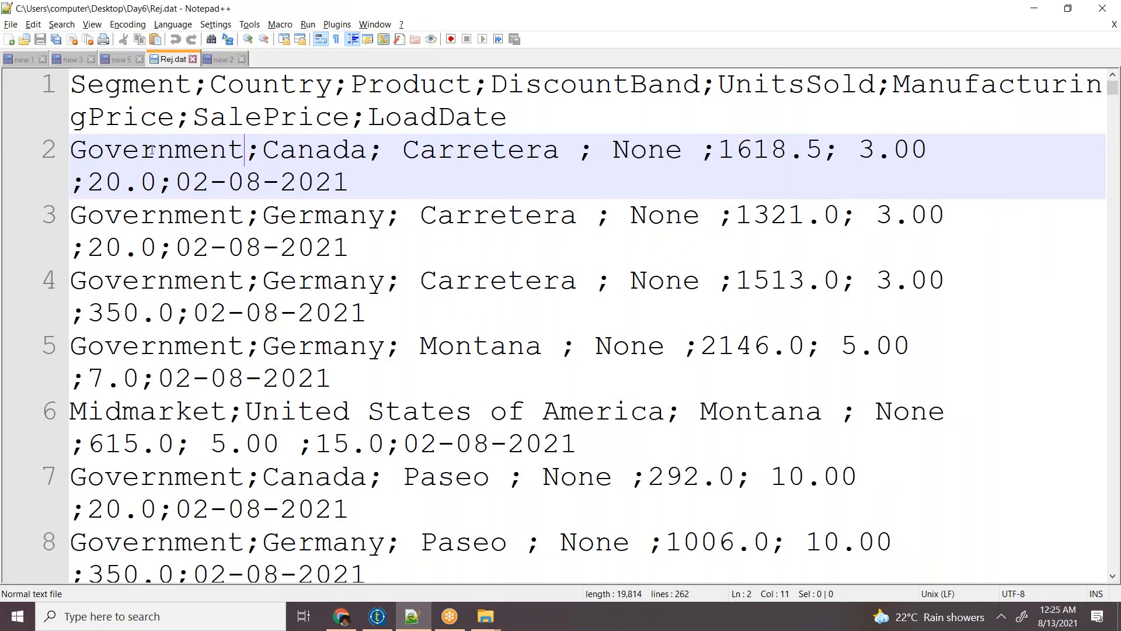
double_click(175, 215)
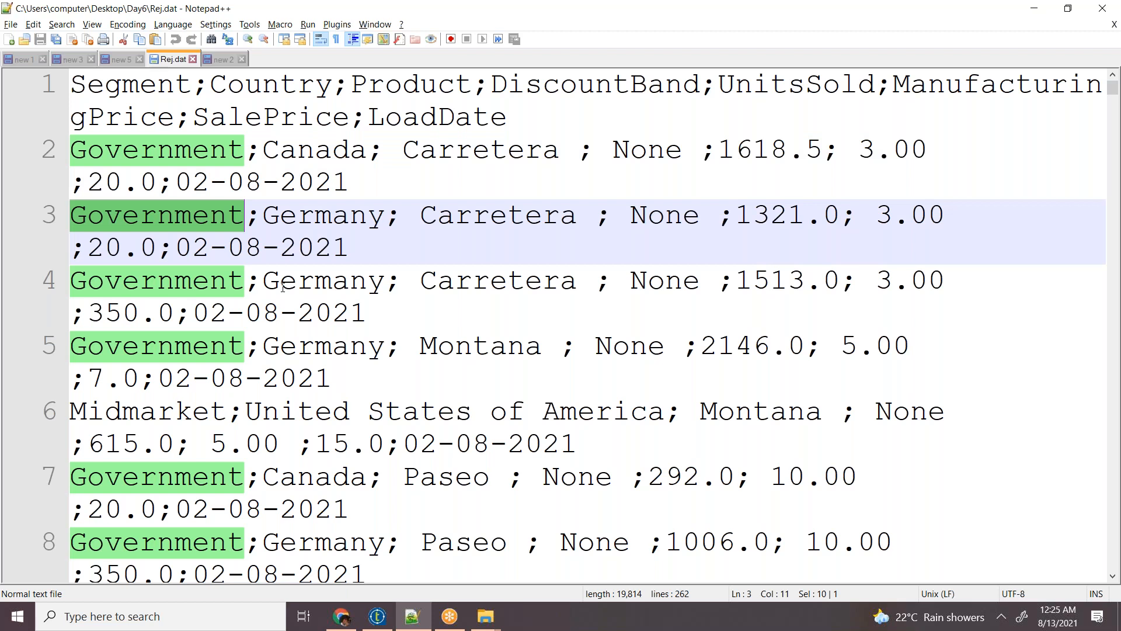
scroll(292, 293, down, 10)
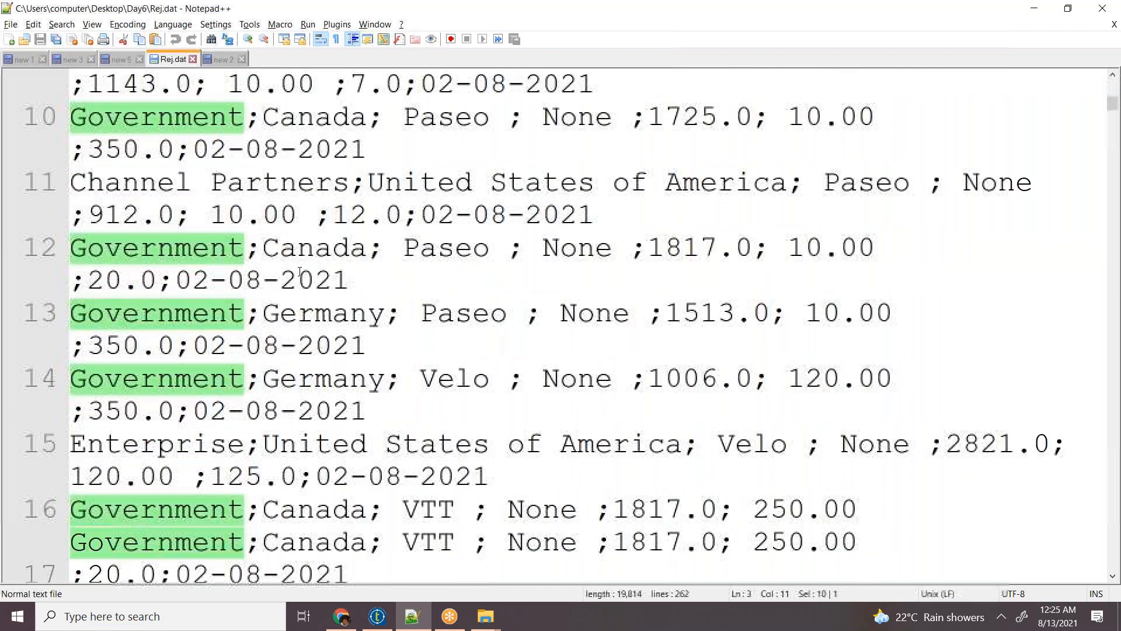
scroll(303, 257, down, 9)
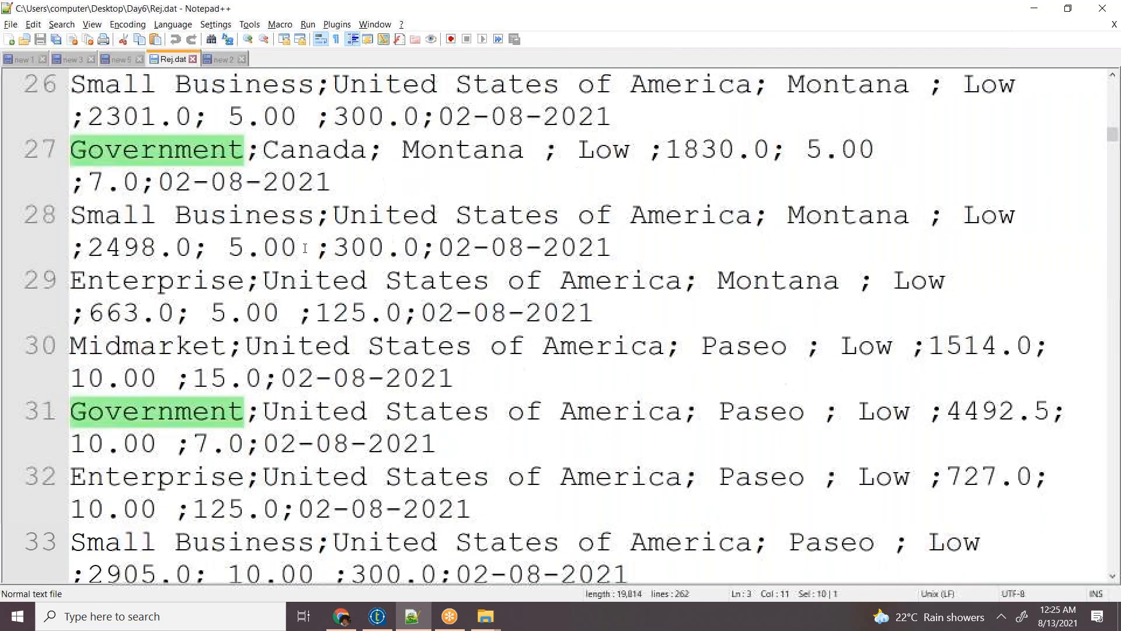
scroll(305, 245, down, 10)
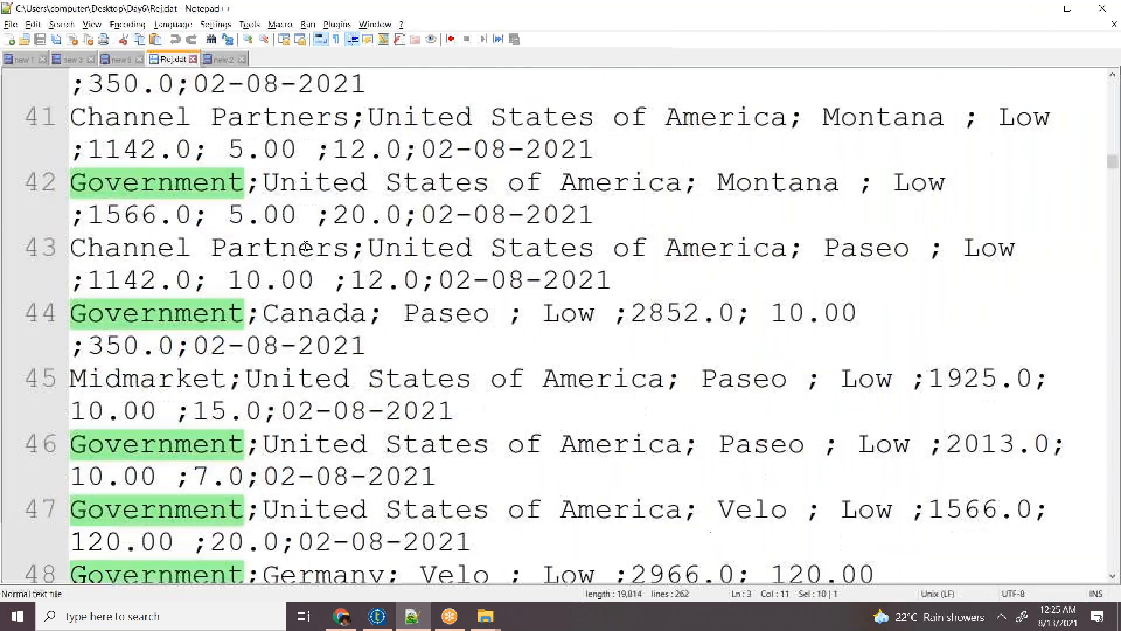
scroll(304, 245, down, 10)
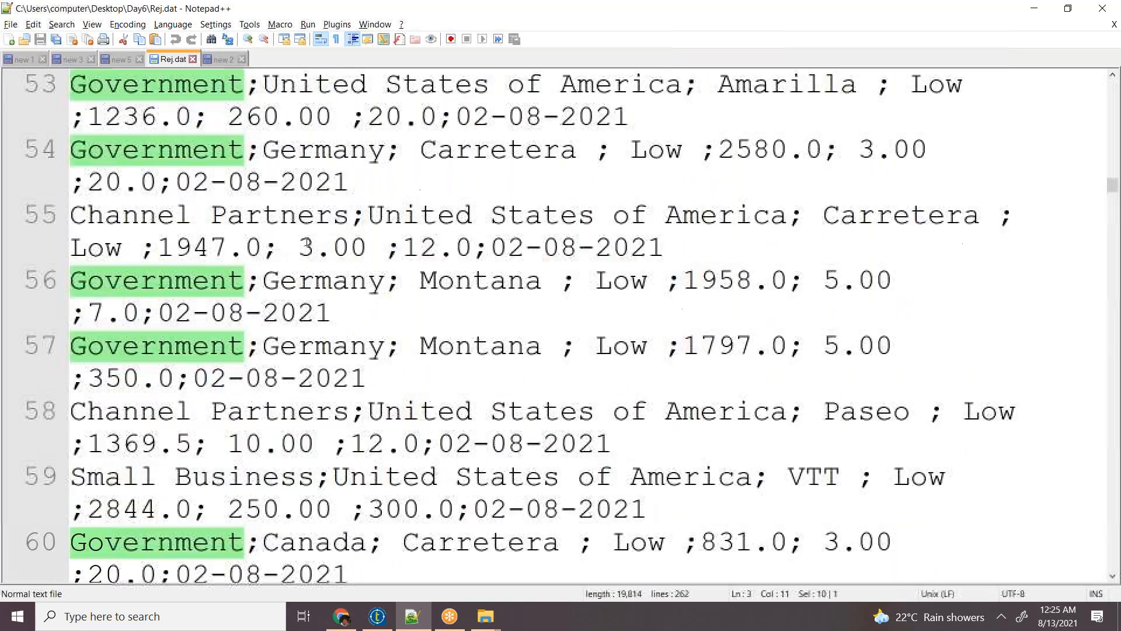
Step: Examine the segment and country values in the further rows of Rej.dat, around lines 62 to 76
scroll(307, 242, down, 10)
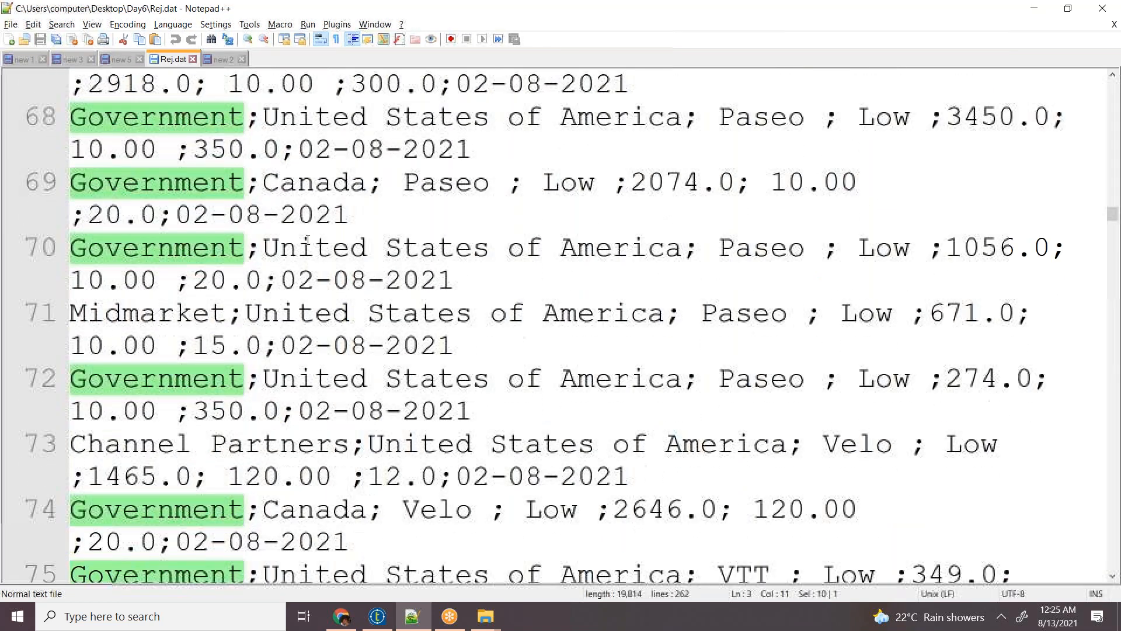
scroll(307, 238, down, 2)
scroll(306, 228, up, 7)
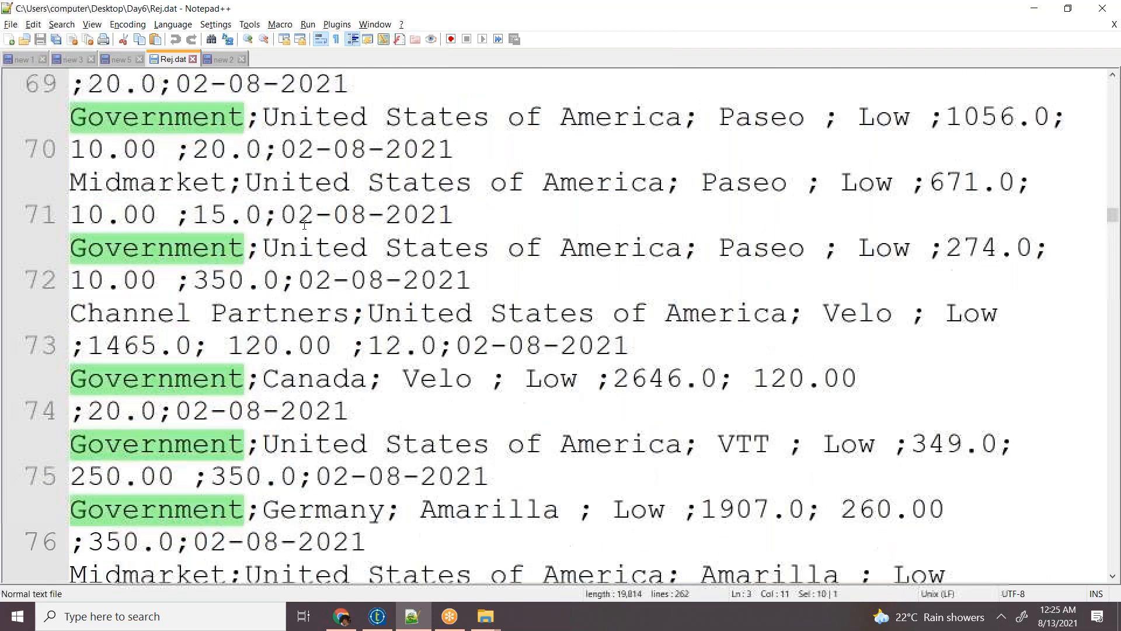
scroll(306, 217, up, 2)
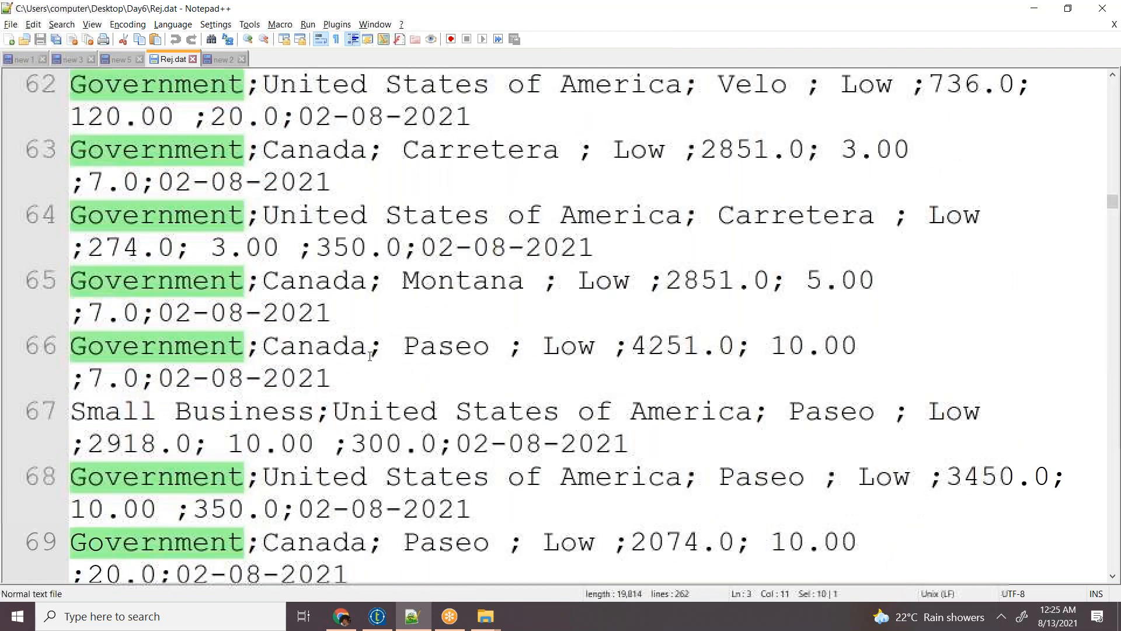
Step: Switch to Talend Open Studio, confirm the tMap_3 settings, and restore the maximized job editor to the normal workspace layout
click(377, 616)
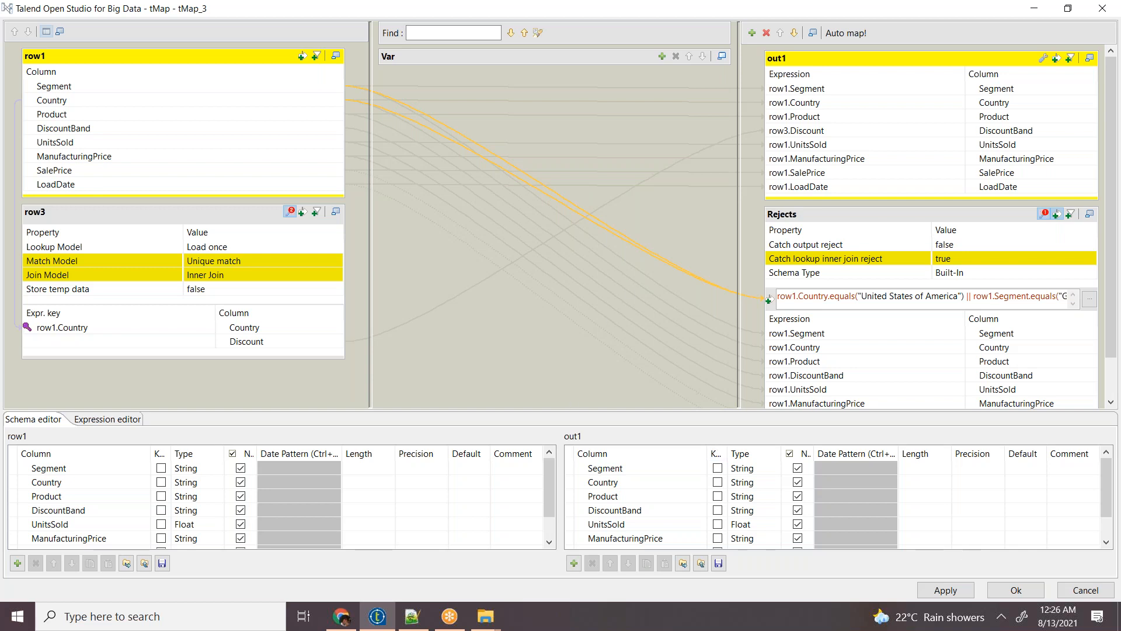
click(1026, 591)
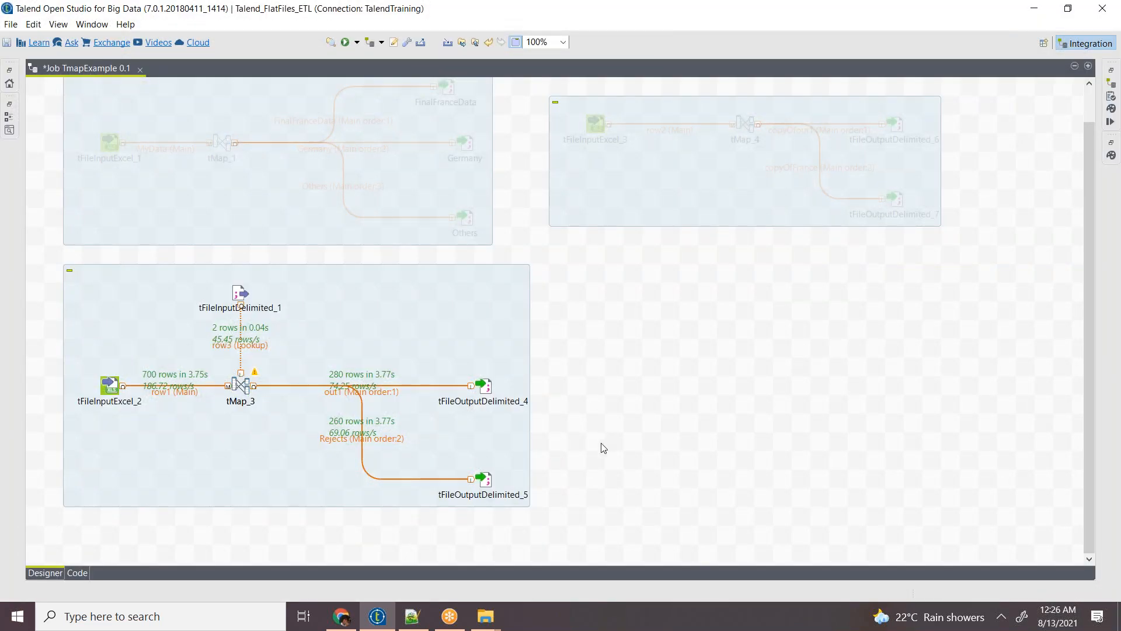
click(9, 87)
click(666, 367)
double_click(84, 63)
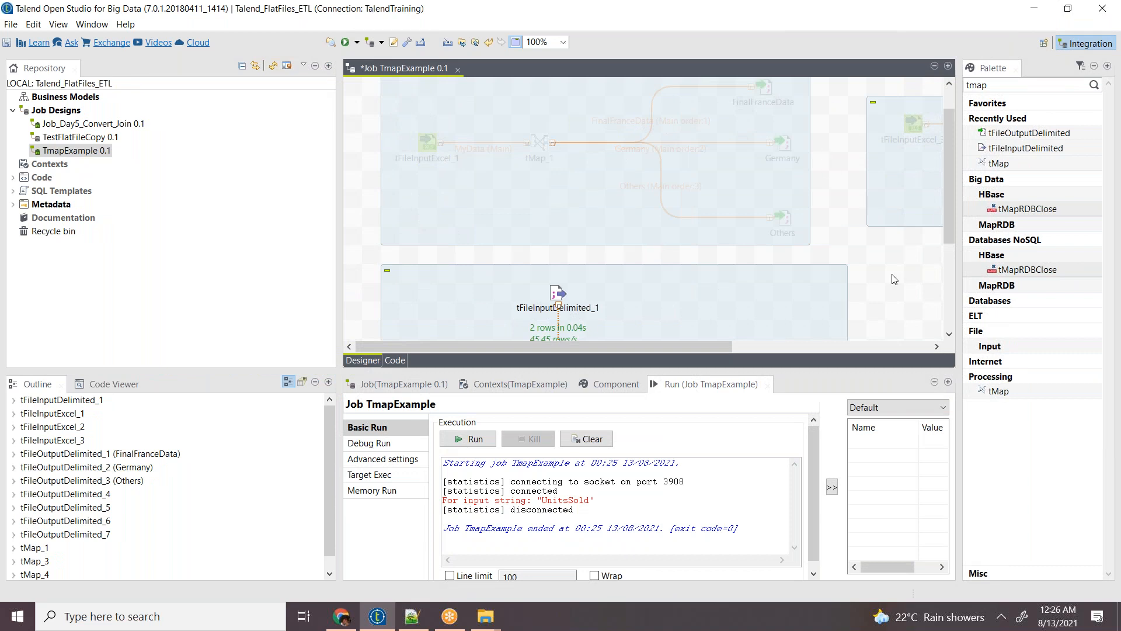
Step: Open the generated Java code of the TmapExample job and examine its imports, component error methods, and out1 column declarations
scroll(892, 278, down, 3)
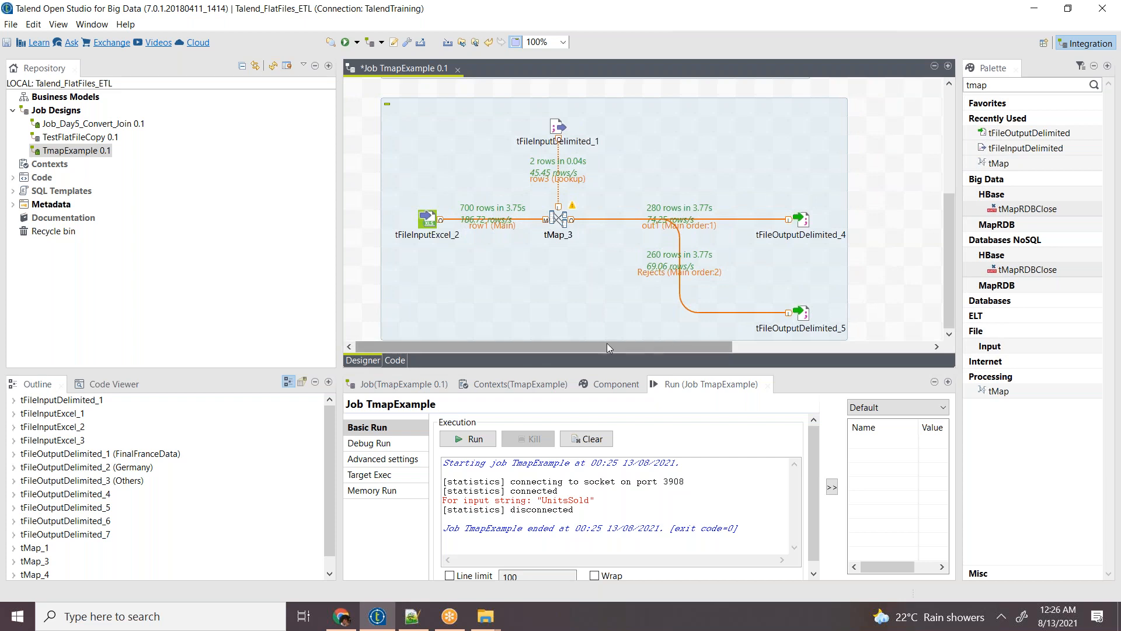
click(394, 360)
click(624, 273)
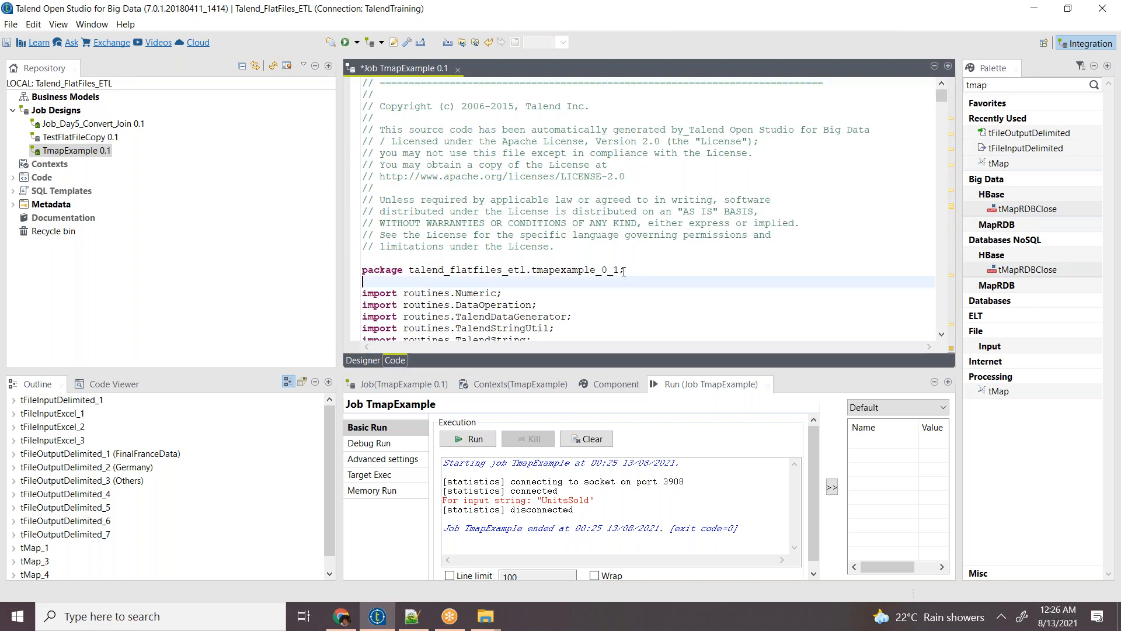
scroll(623, 272, down, 7)
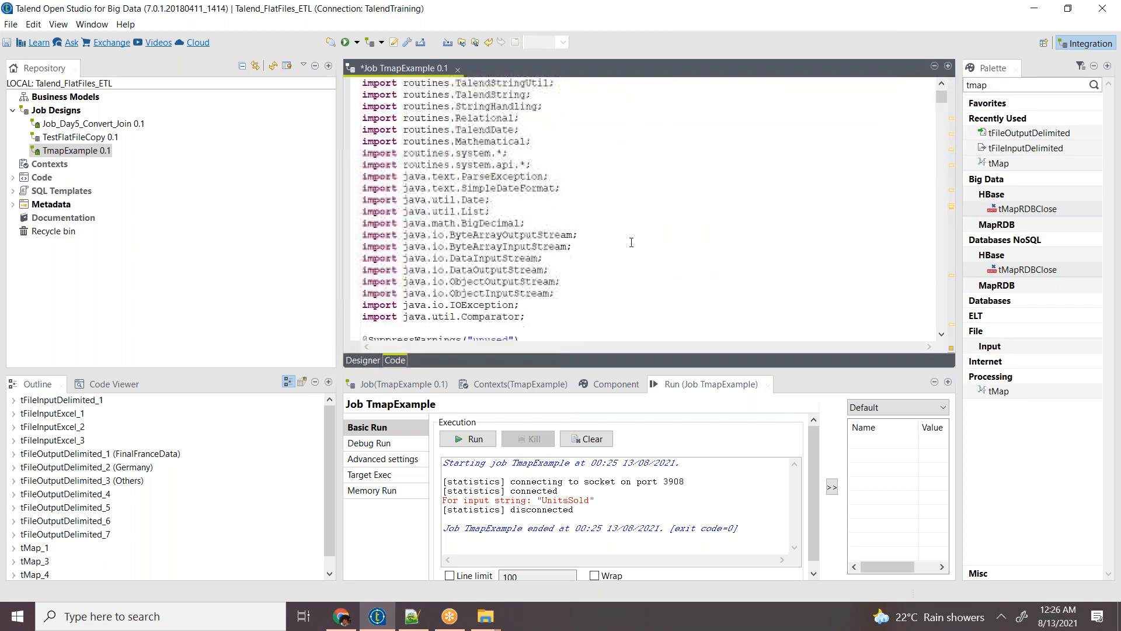
scroll(632, 242, down, 16)
scroll(631, 242, down, 4)
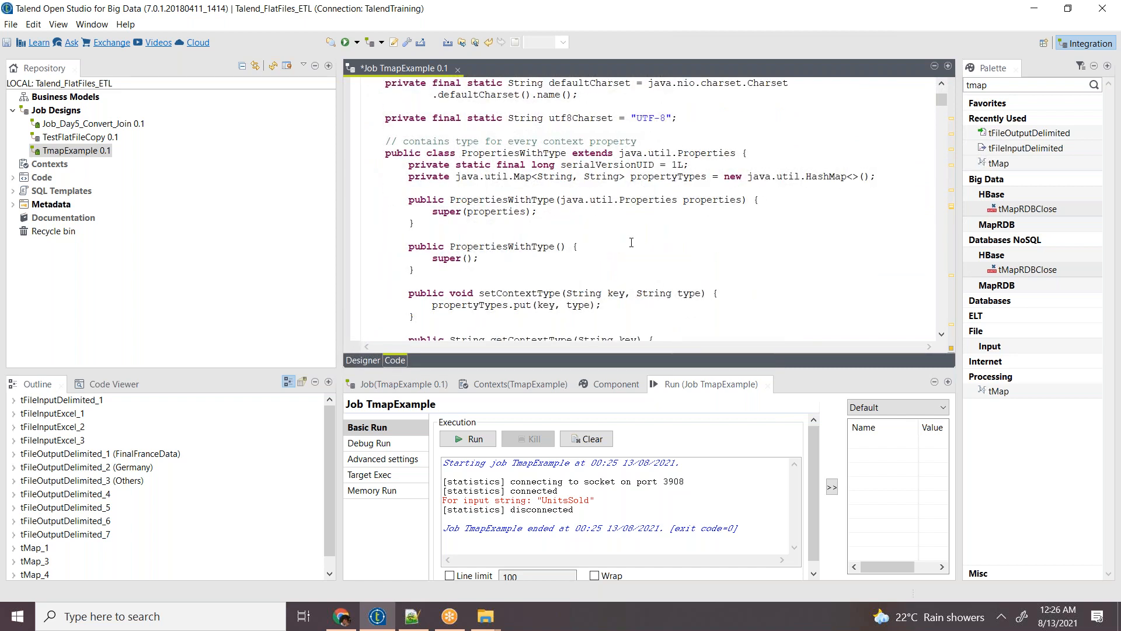
scroll(632, 243, down, 10)
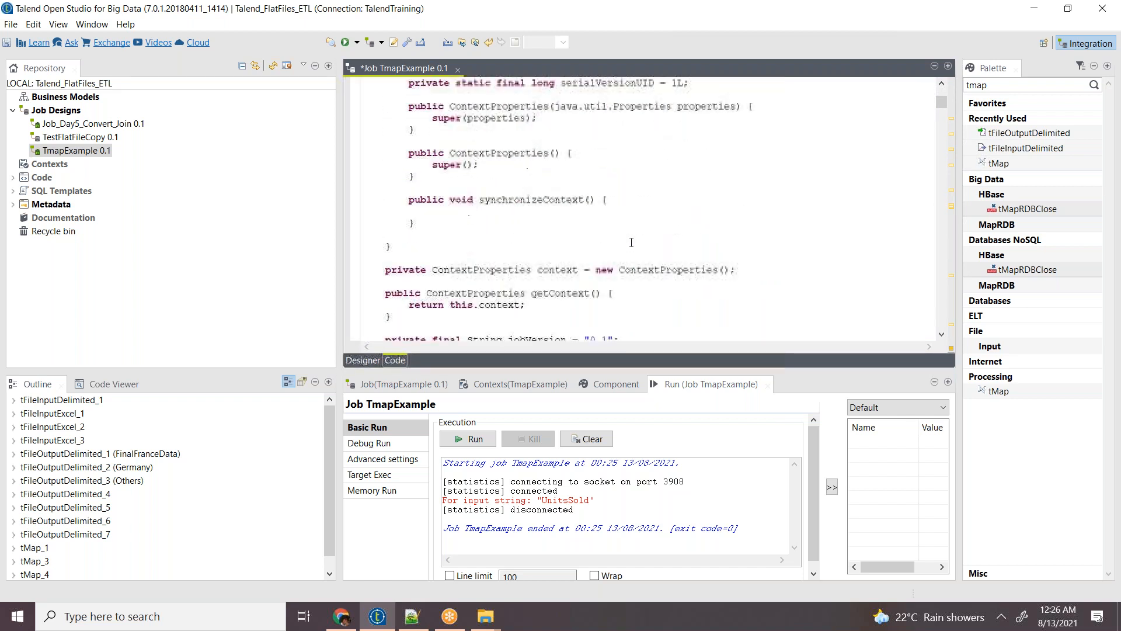
scroll(631, 243, down, 8)
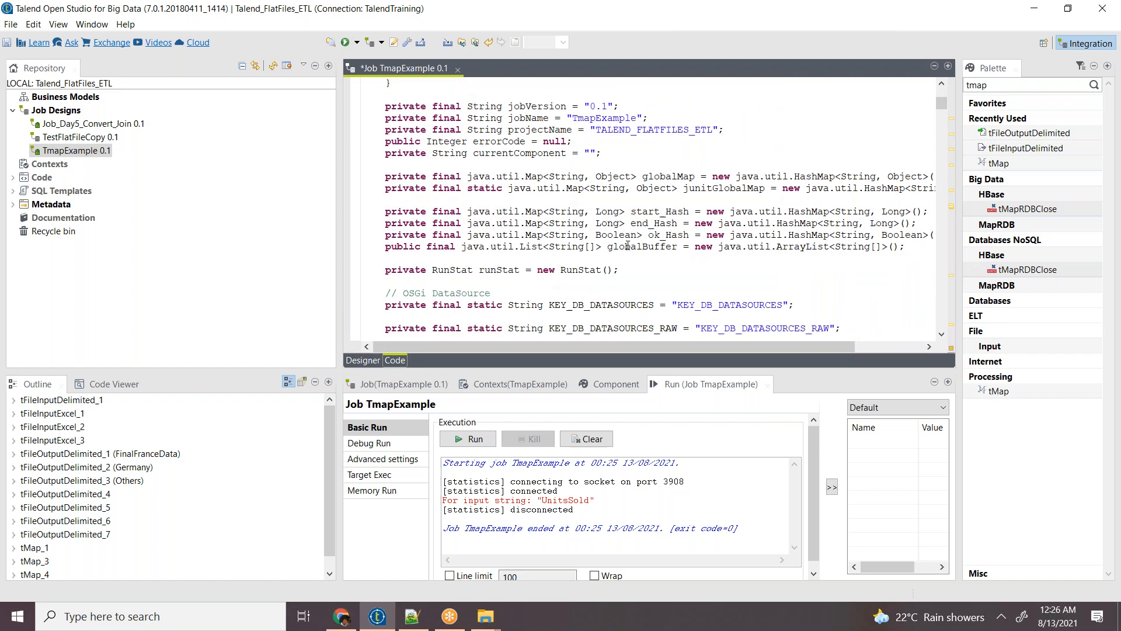
scroll(628, 245, down, 9)
scroll(628, 244, down, 7)
scroll(628, 244, down, 10)
scroll(627, 242, down, 9)
scroll(628, 241, down, 10)
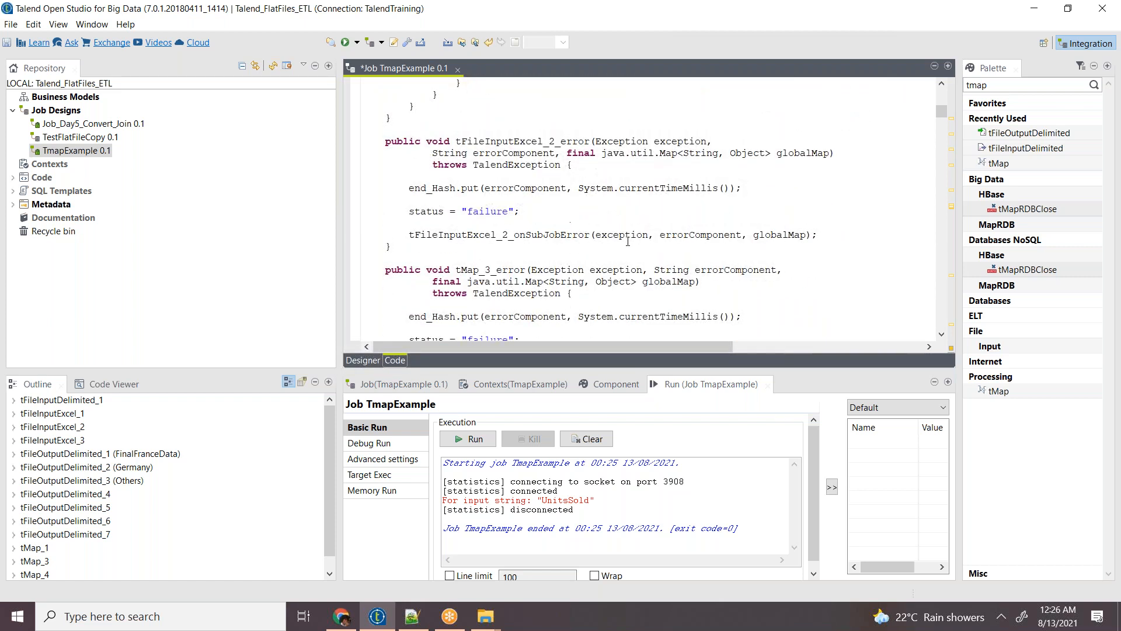
scroll(628, 241, down, 2)
scroll(628, 241, down, 6)
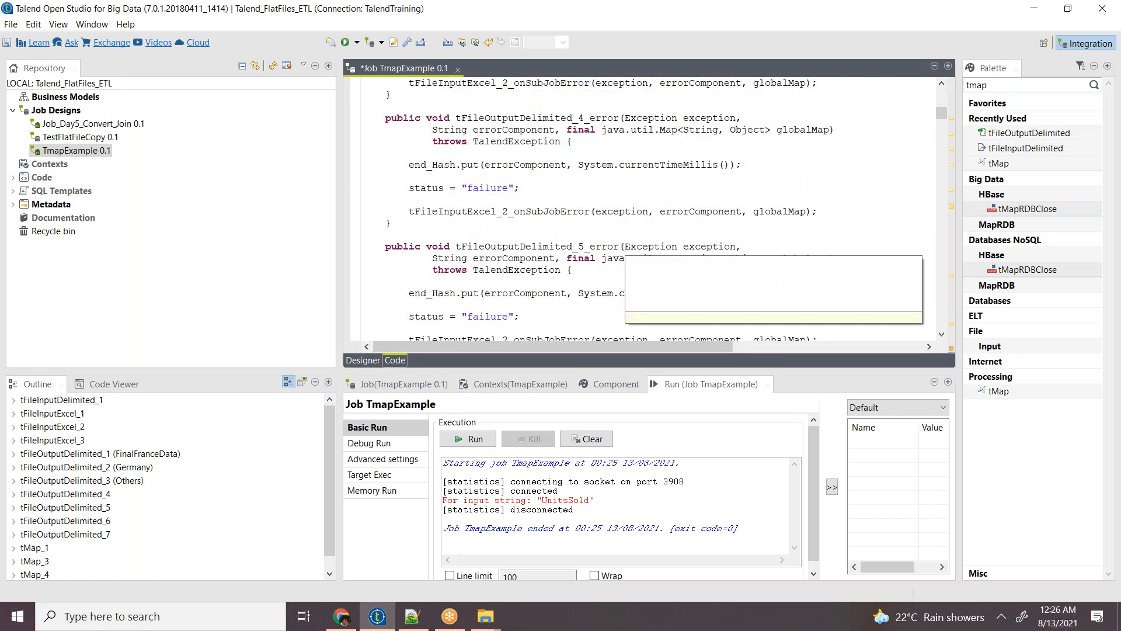
scroll(626, 246, down, 4)
scroll(628, 257, down, 10)
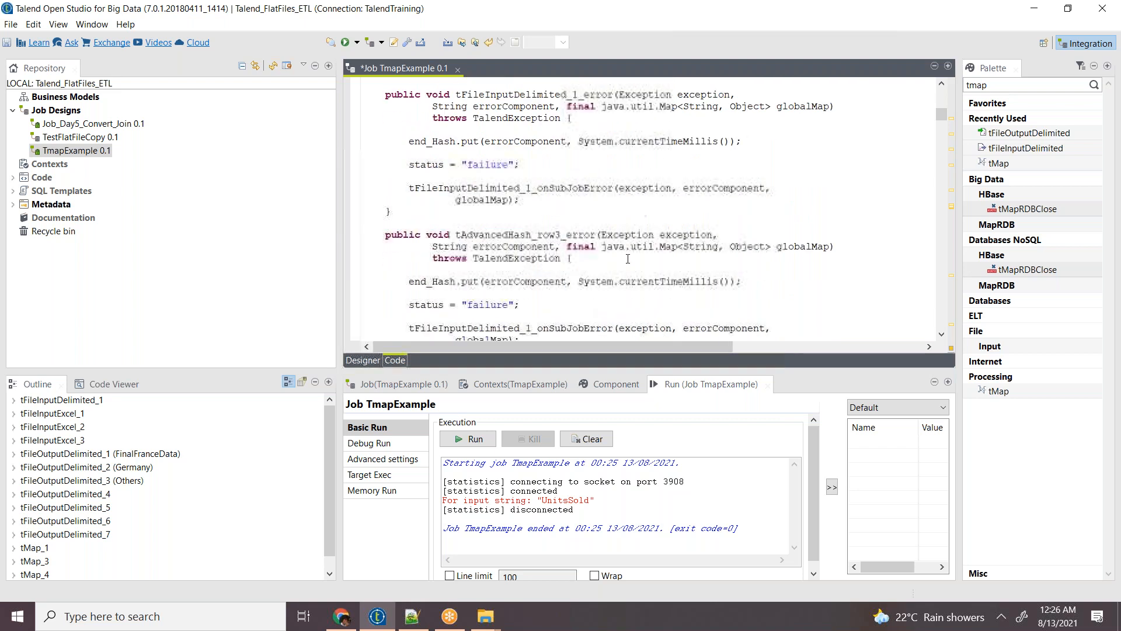
scroll(628, 259, down, 6)
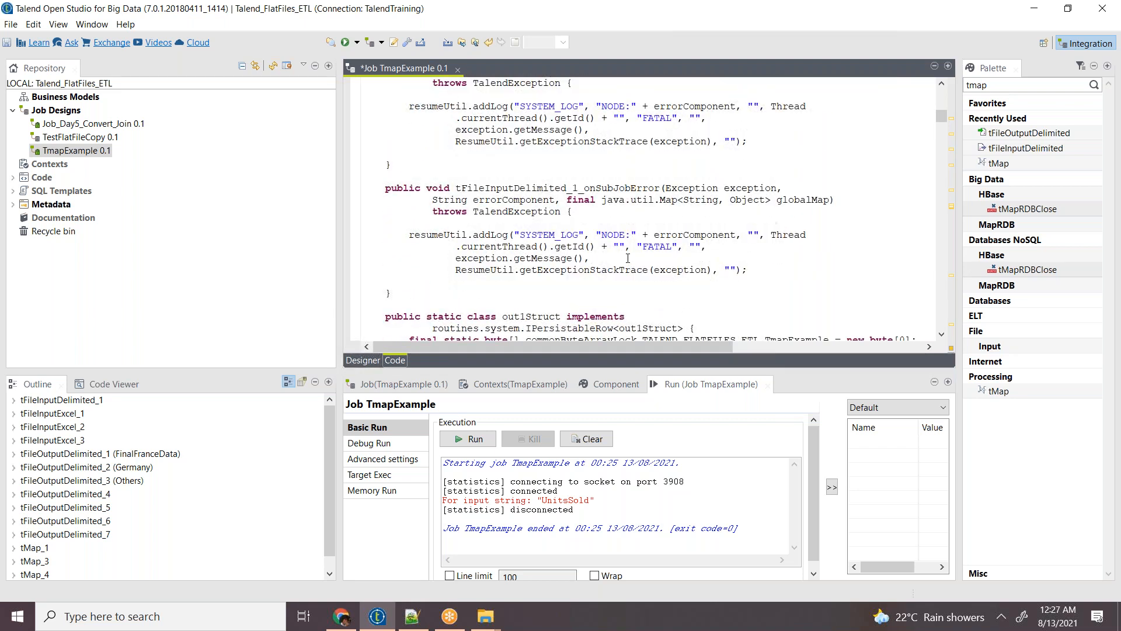
scroll(628, 202, down, 10)
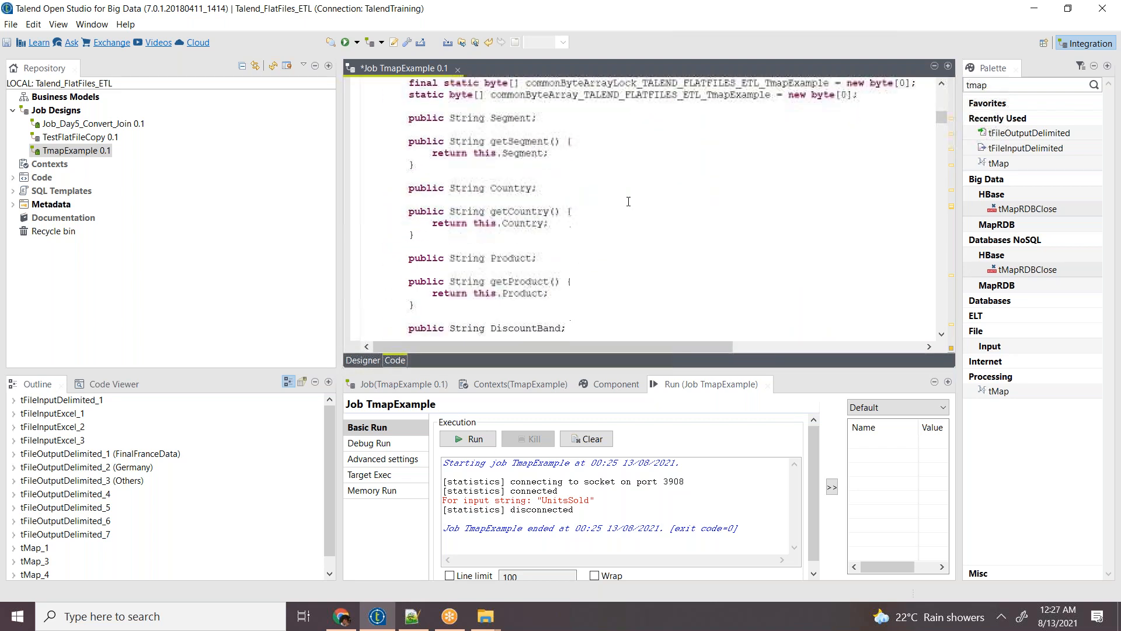
scroll(628, 200, down, 2)
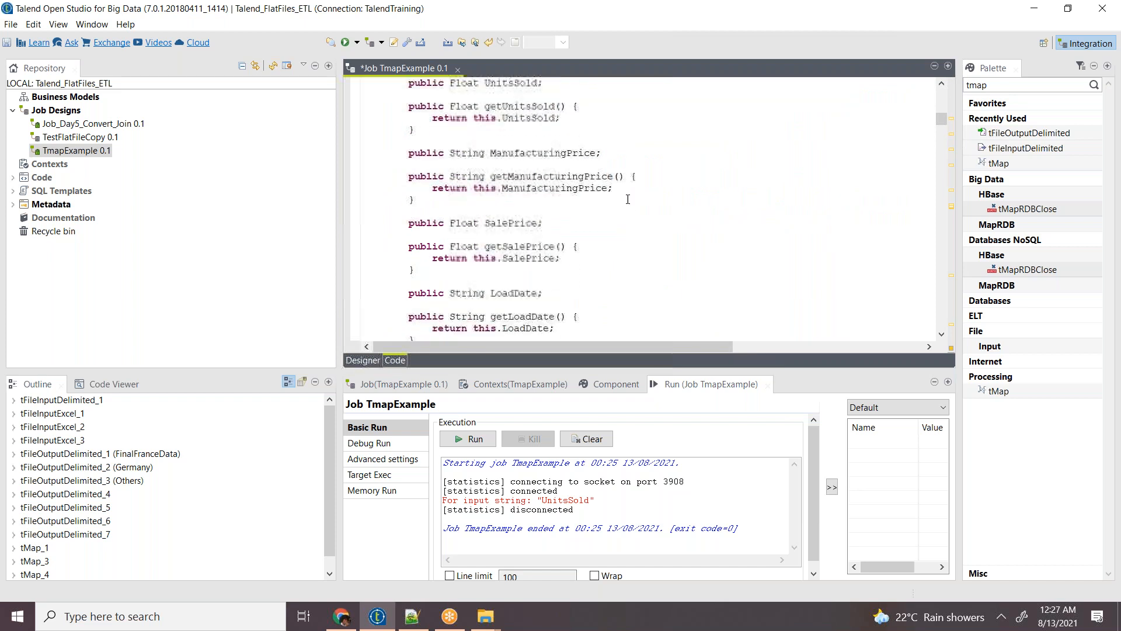
Step: Return to the graphical design of the TmapExample job and minimize Talend Open Studio to get back to Rej.dat in Notepad++
click(357, 361)
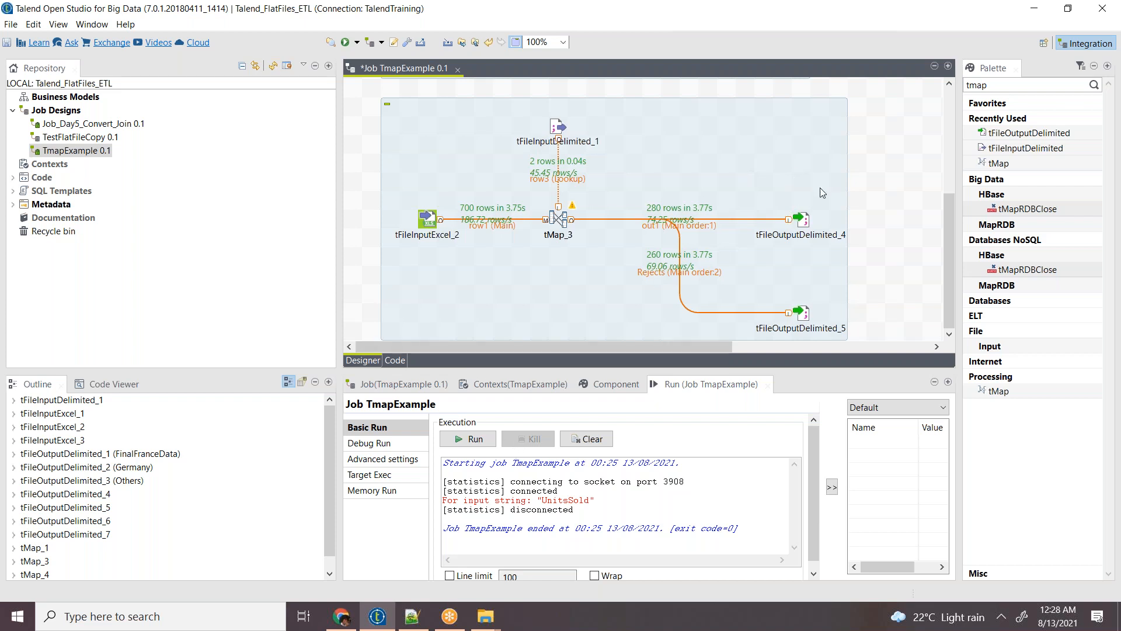
click(1032, 13)
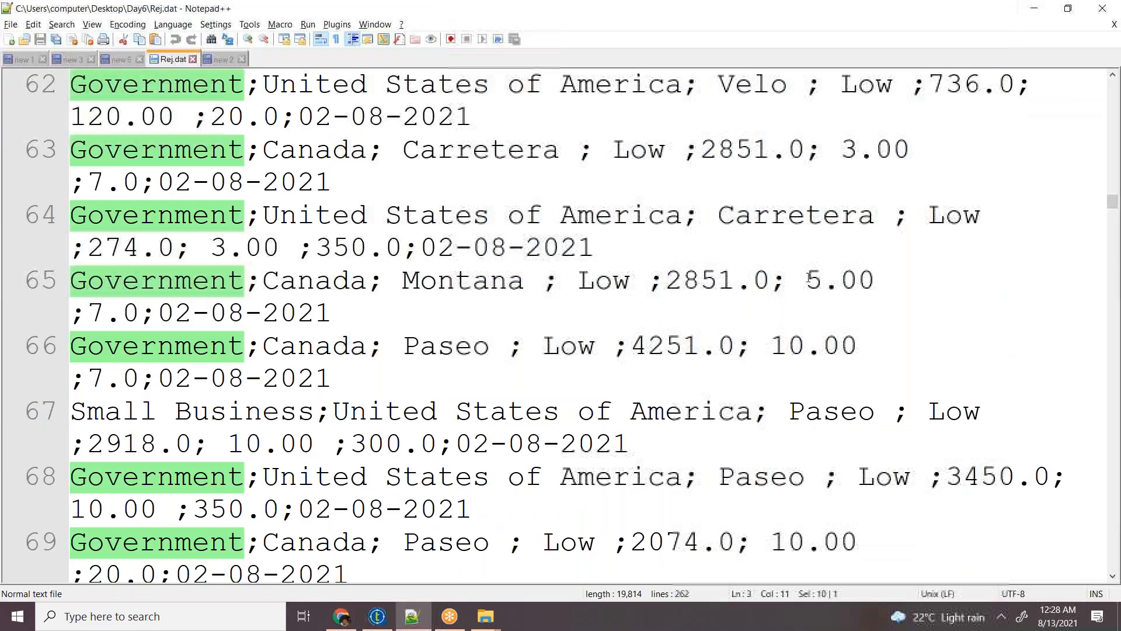
click(454, 618)
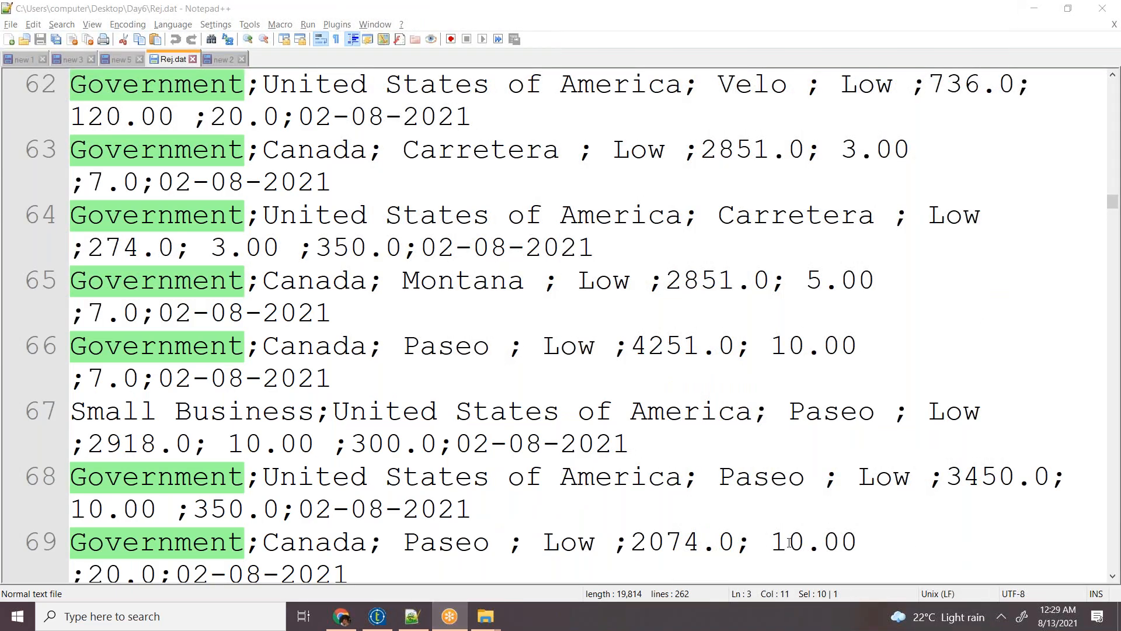